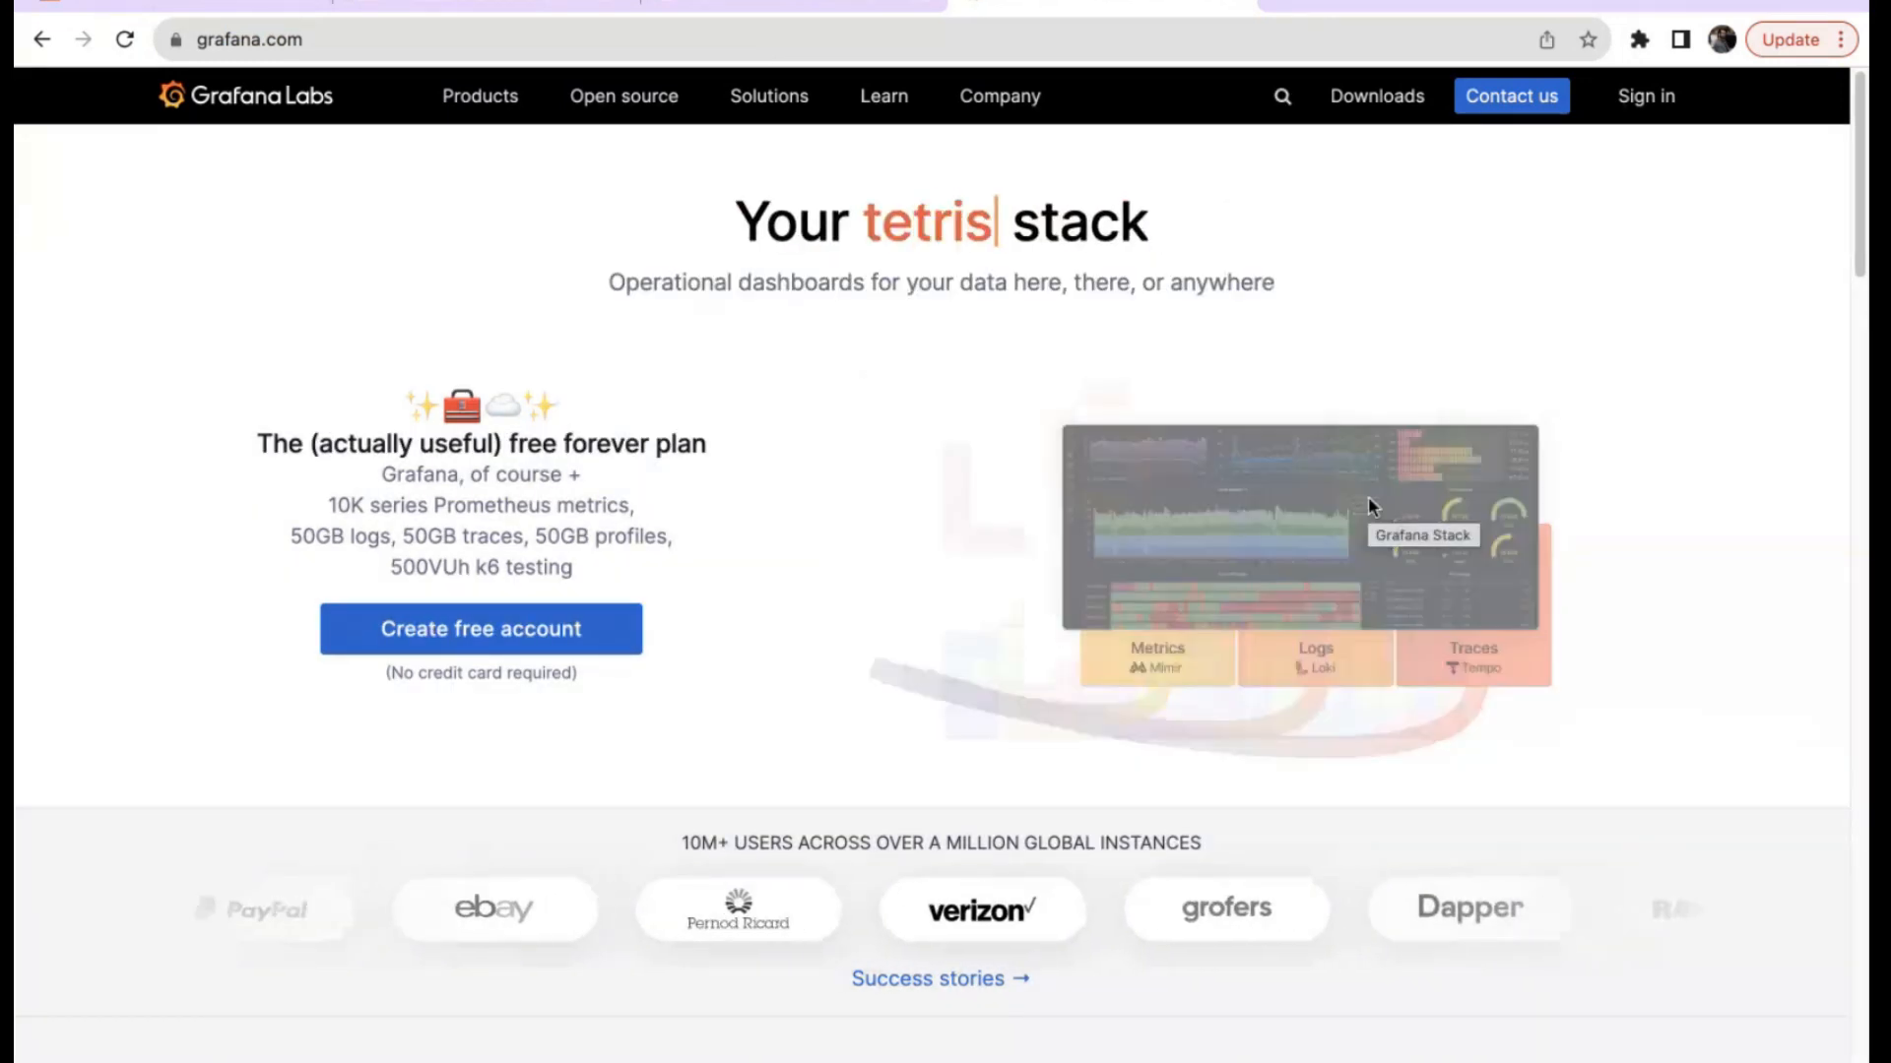
Go from the Grafana Labs homepage to the Grafana OSS page, then its download page.
{"action": "mouse_move", "coordinate": [630, 114]}
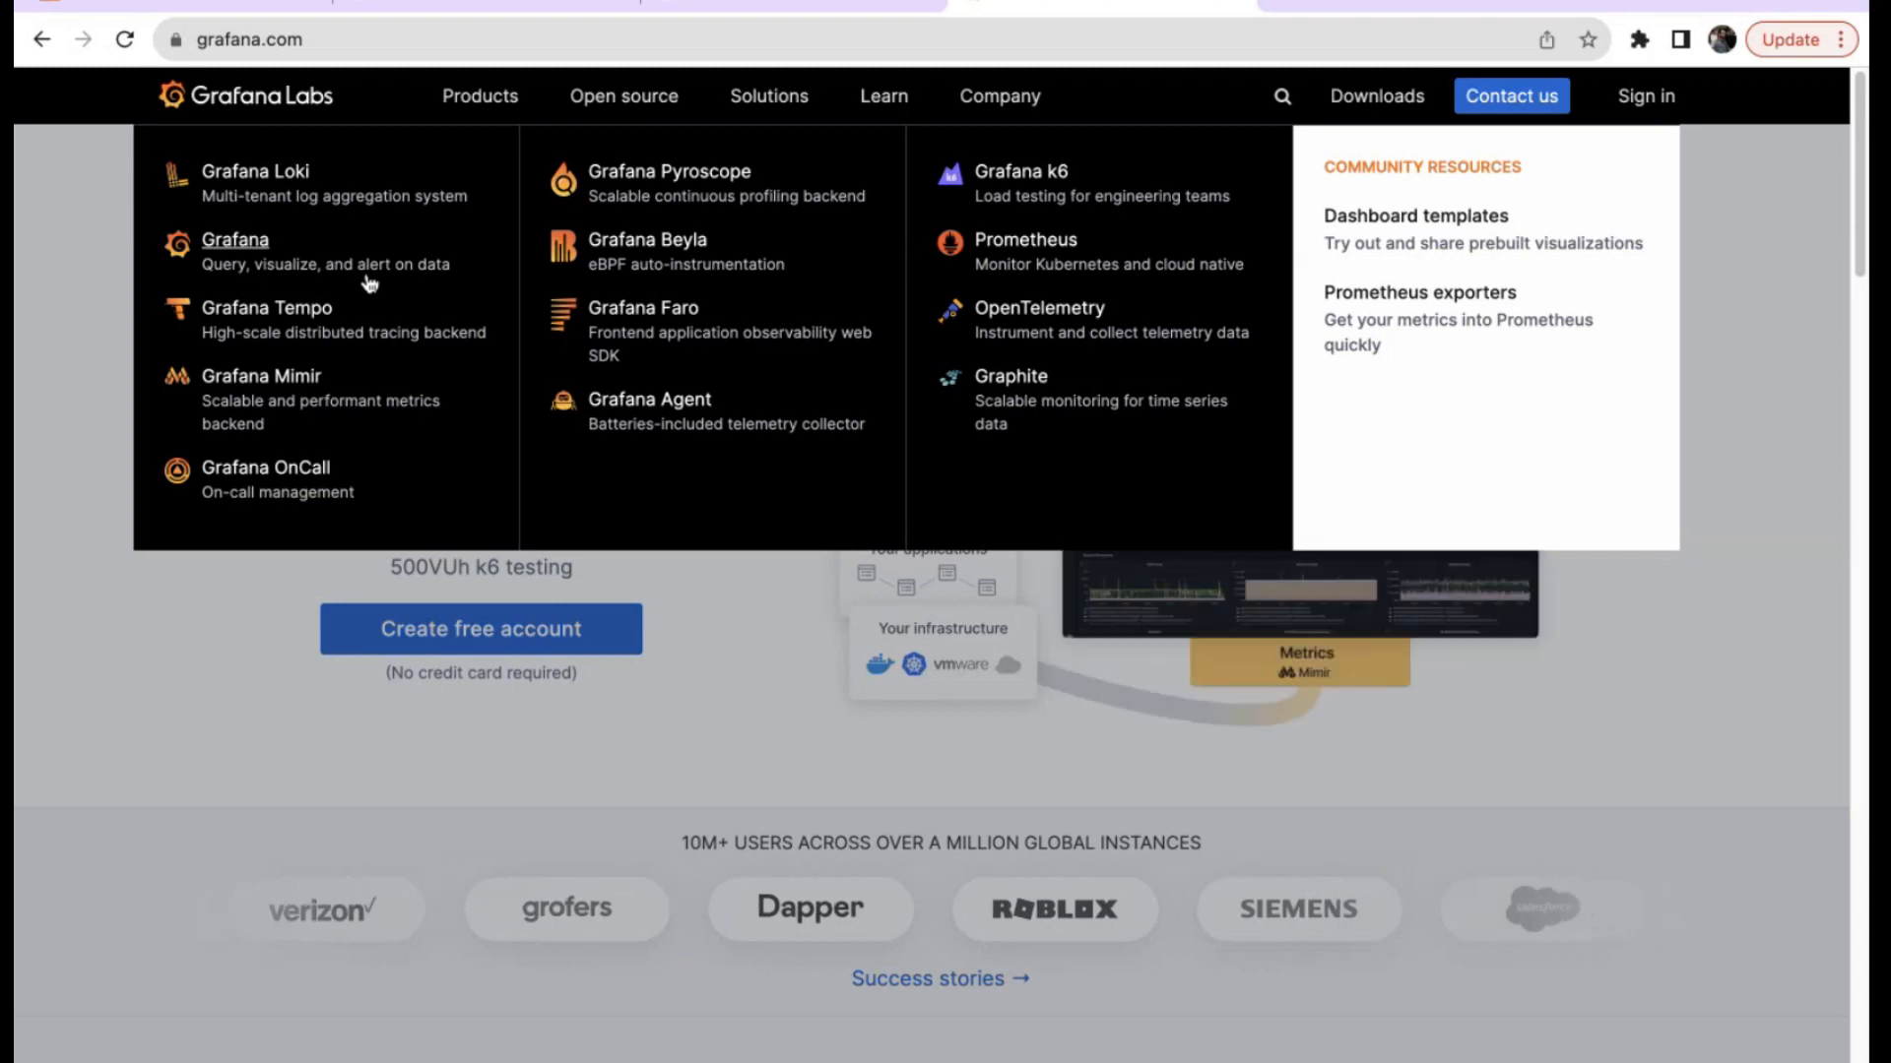
{"action": "left_click", "coordinate": [244, 250]}
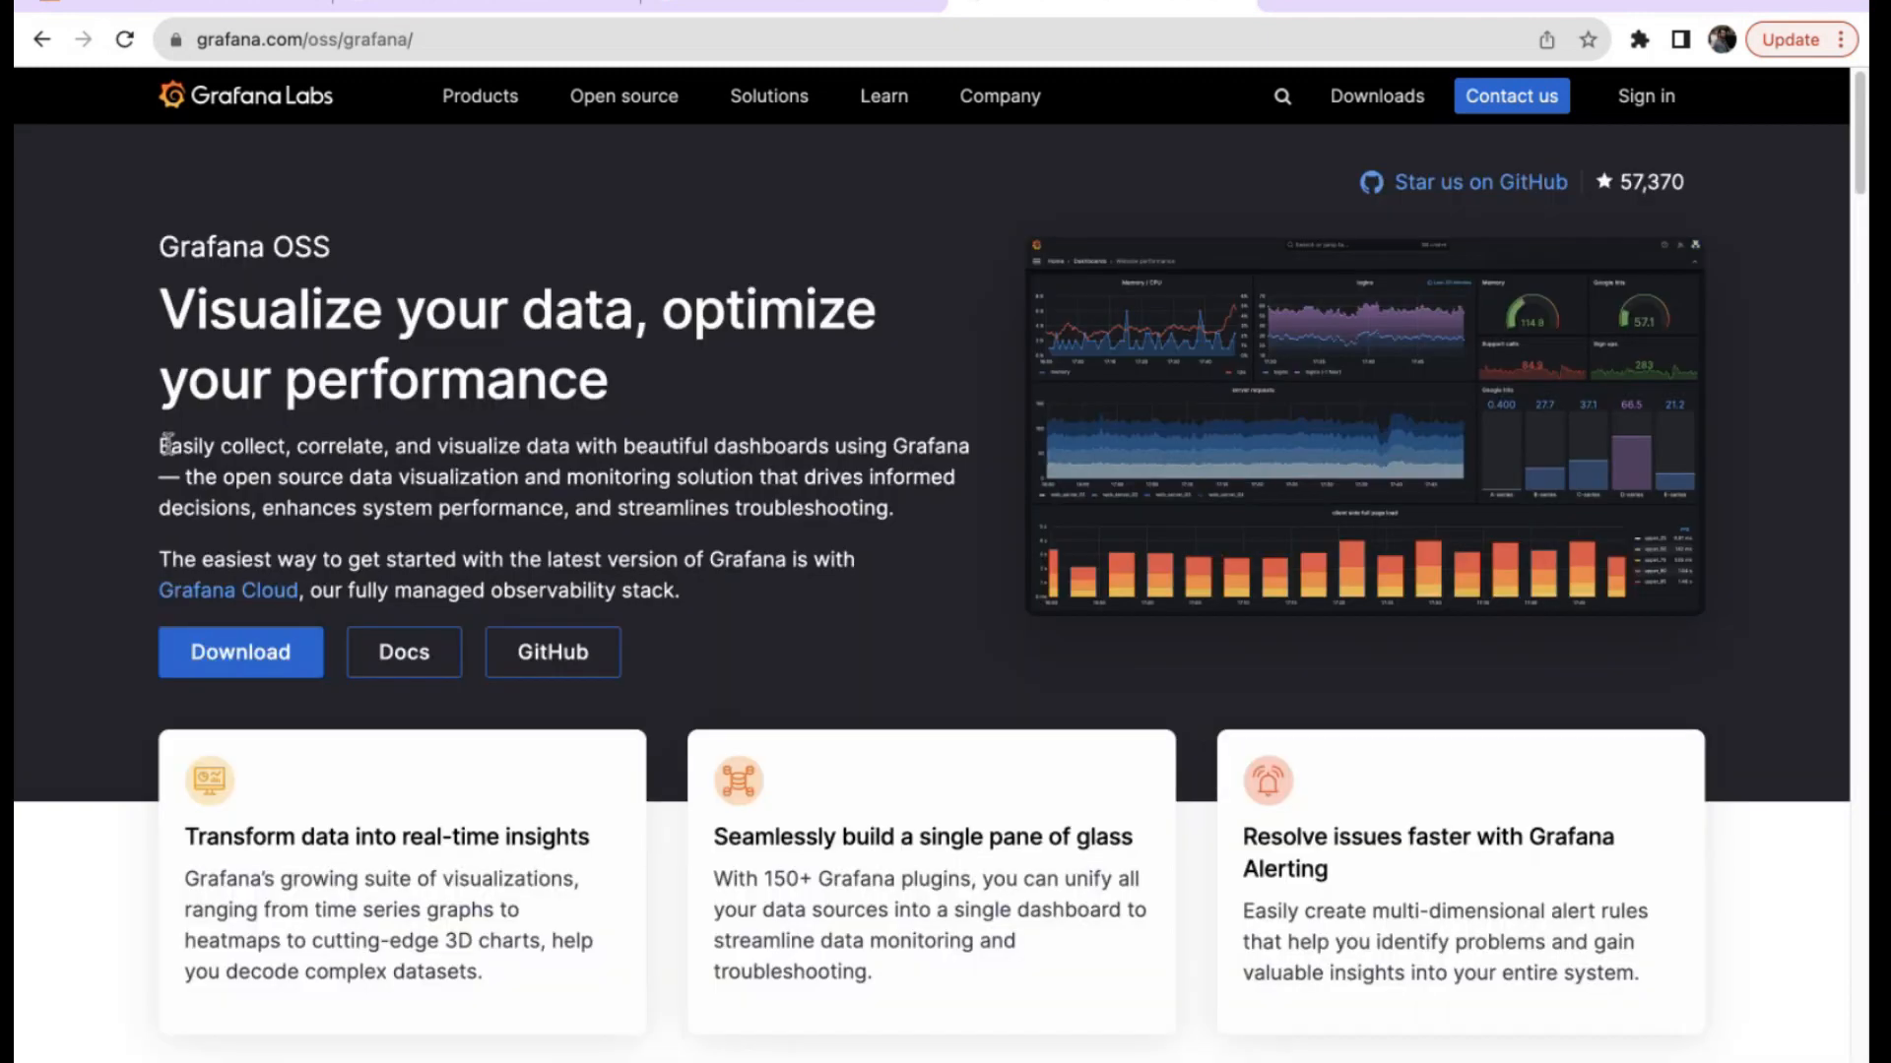
{"action": "scroll", "coordinate": [168, 444], "scroll_direction": "down", "scroll_amount": 2}
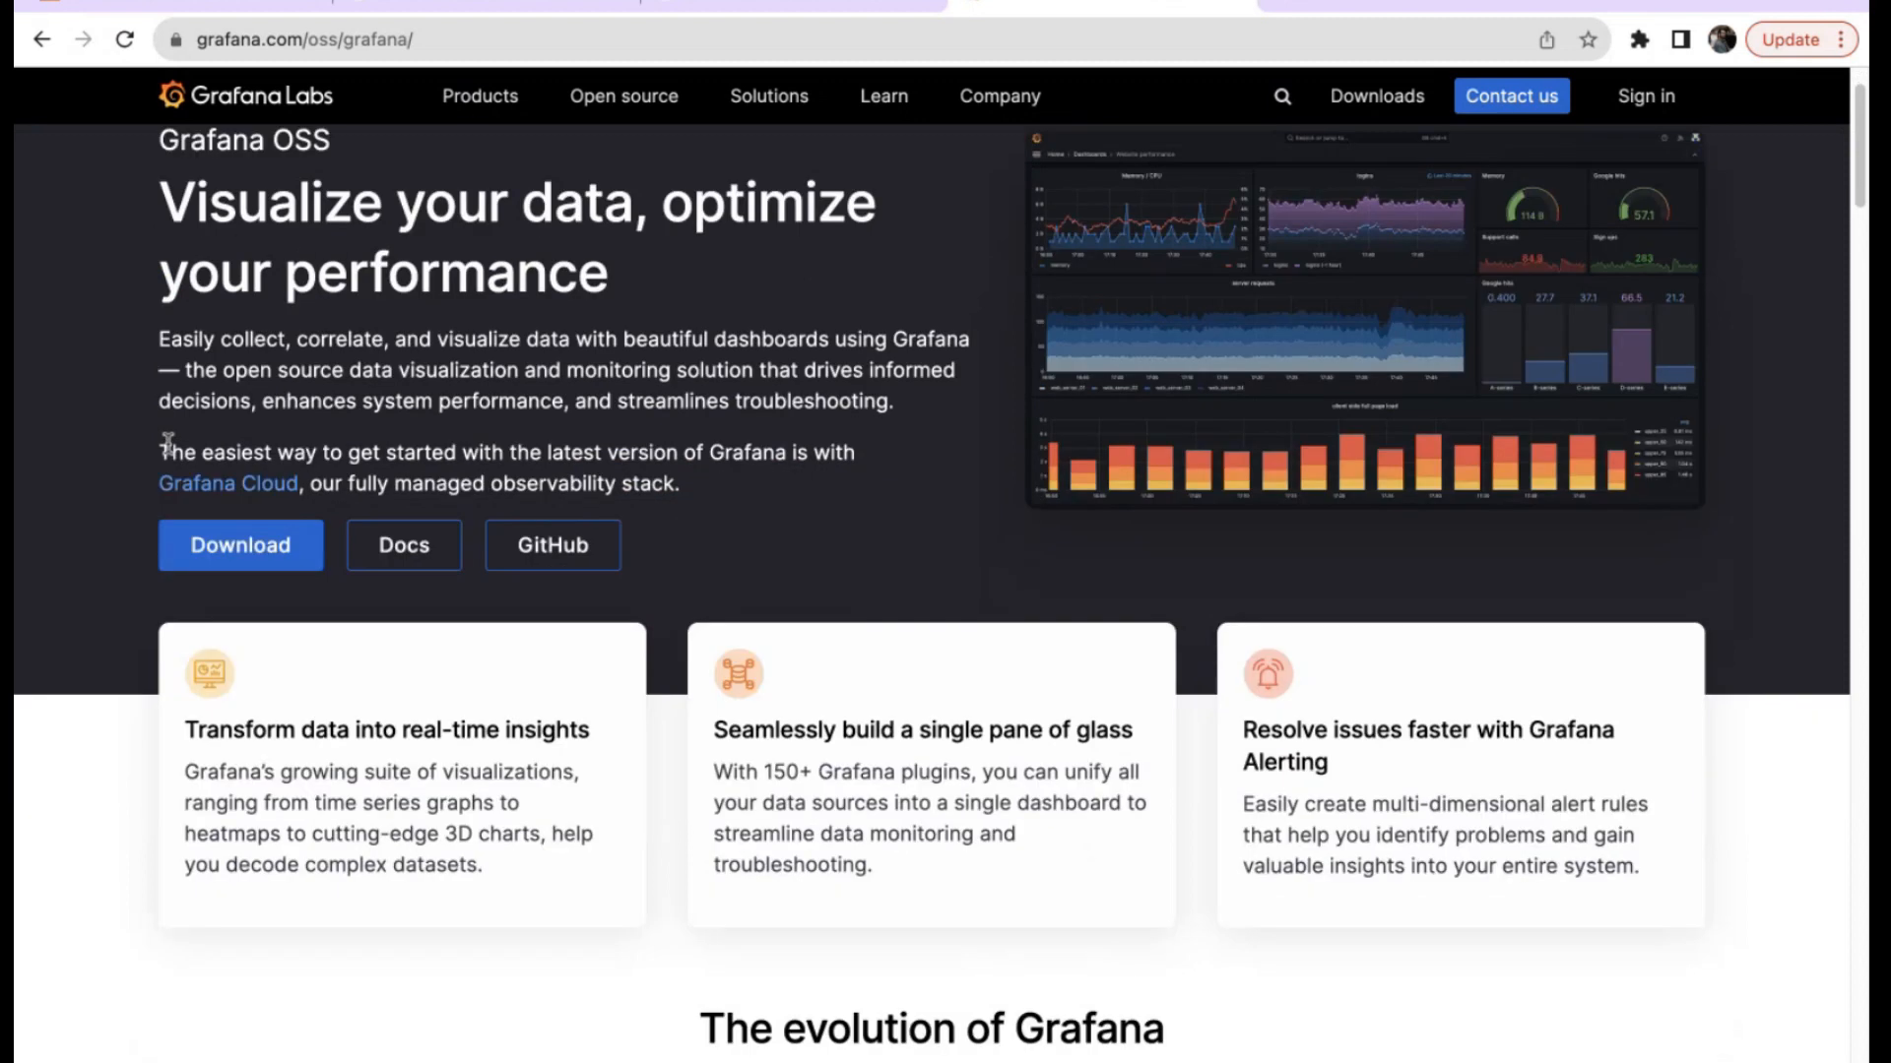
{"action": "scroll", "coordinate": [168, 444], "scroll_direction": "down", "scroll_amount": 1}
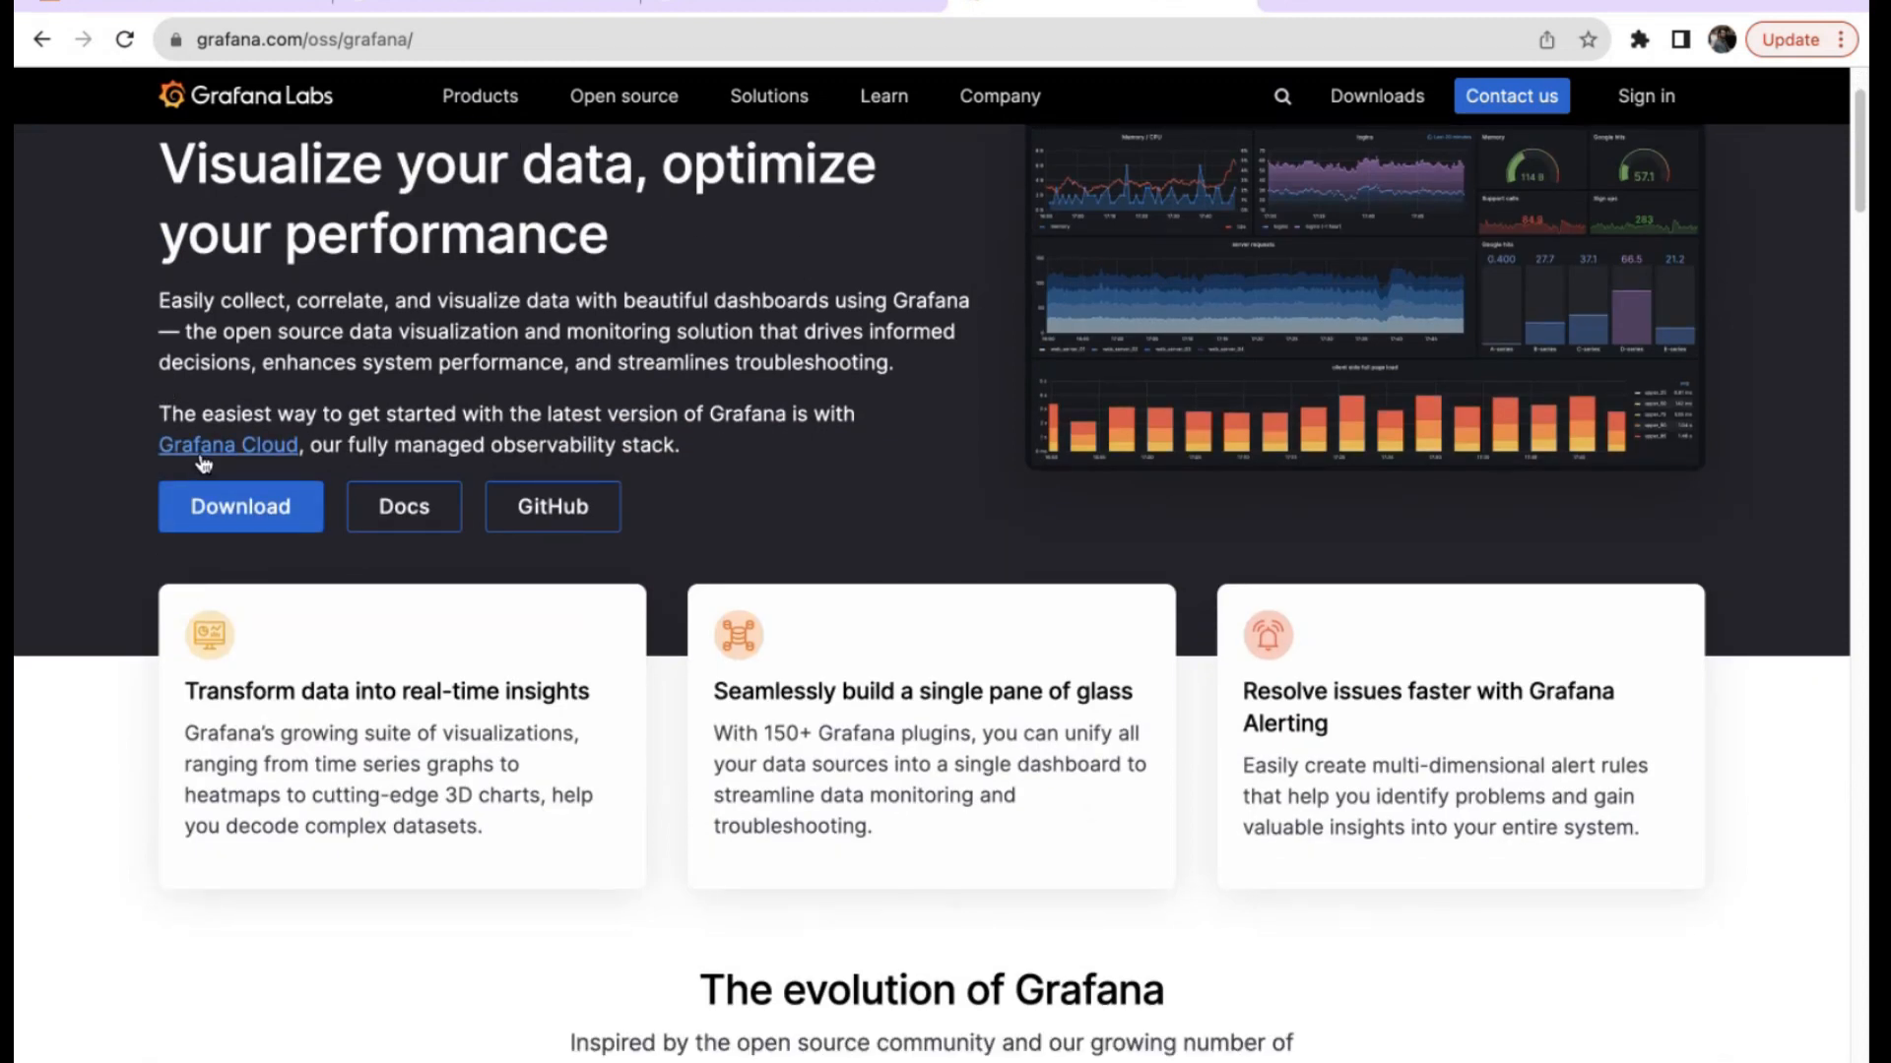
{"action": "left_click", "coordinate": [241, 522]}
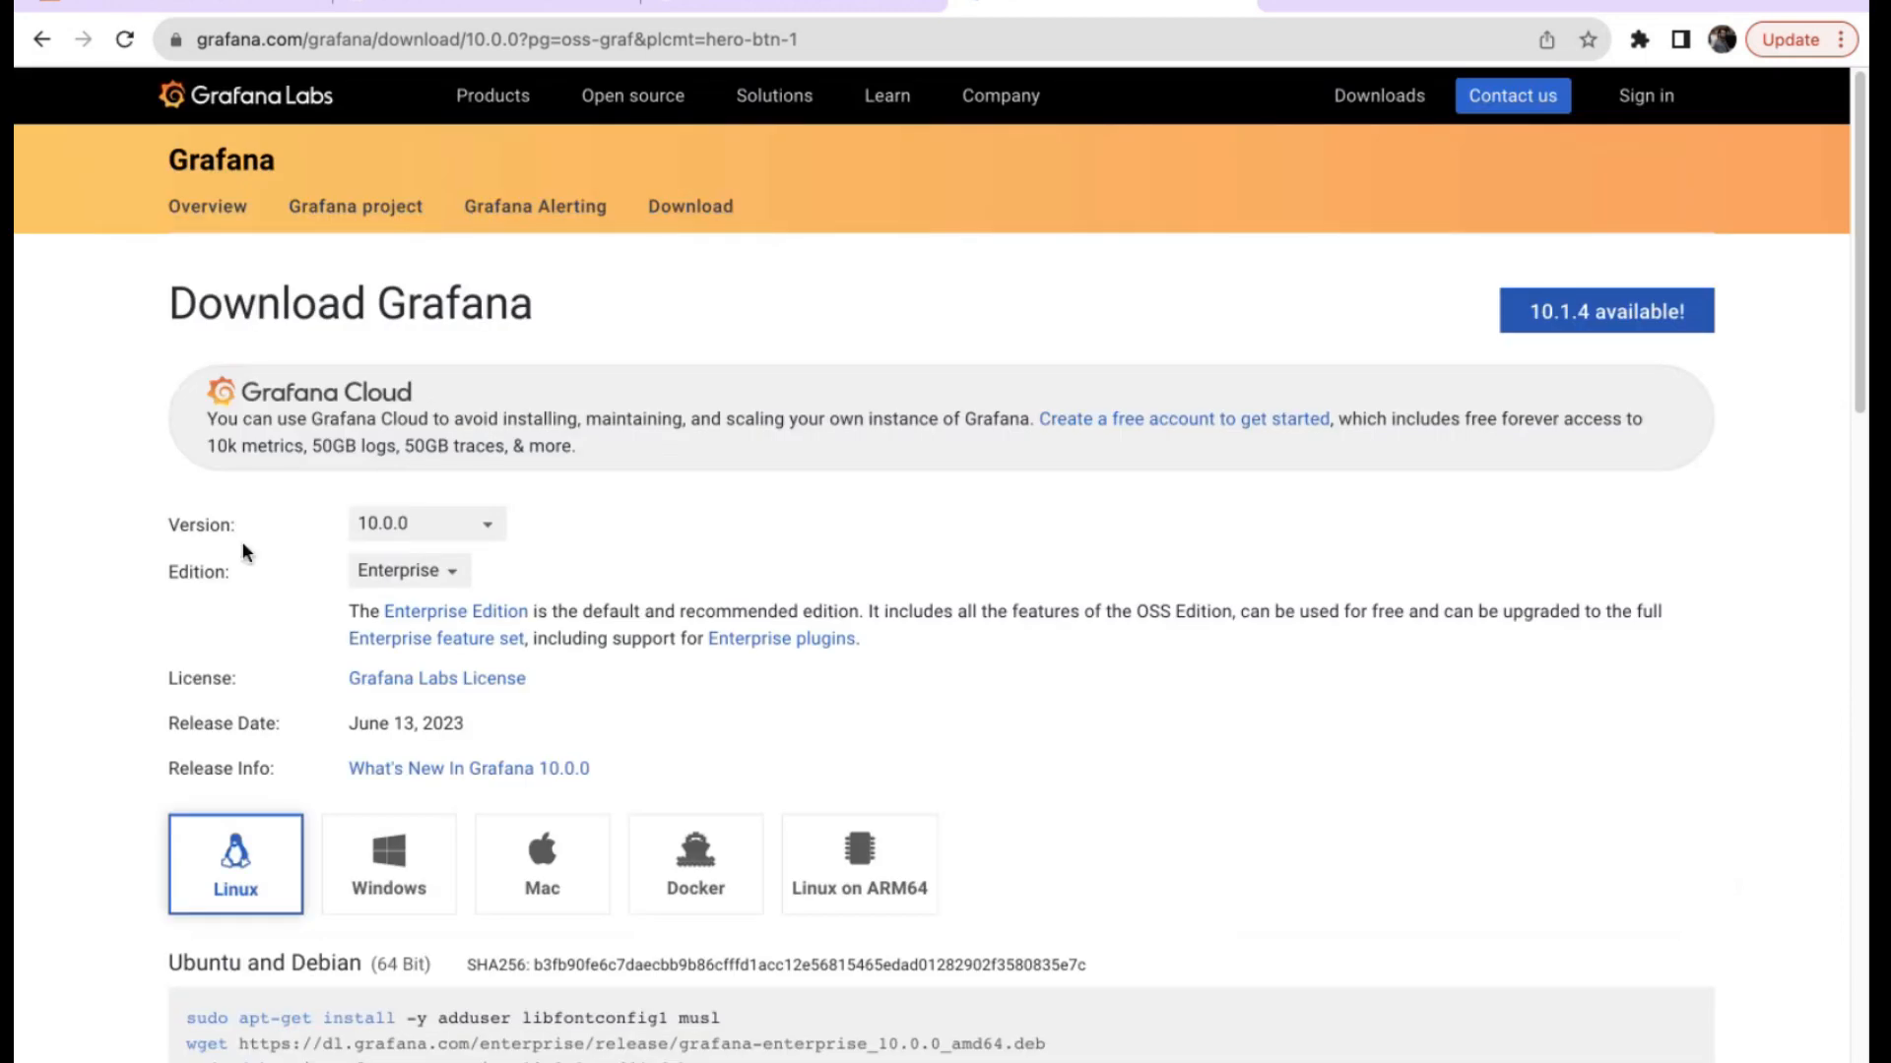
Choose Grafana version 10.1.2 OSS edition and select its Ubuntu and Debian install commands.
{"action": "scroll", "coordinate": [243, 541], "scroll_direction": "down", "scroll_amount": 2}
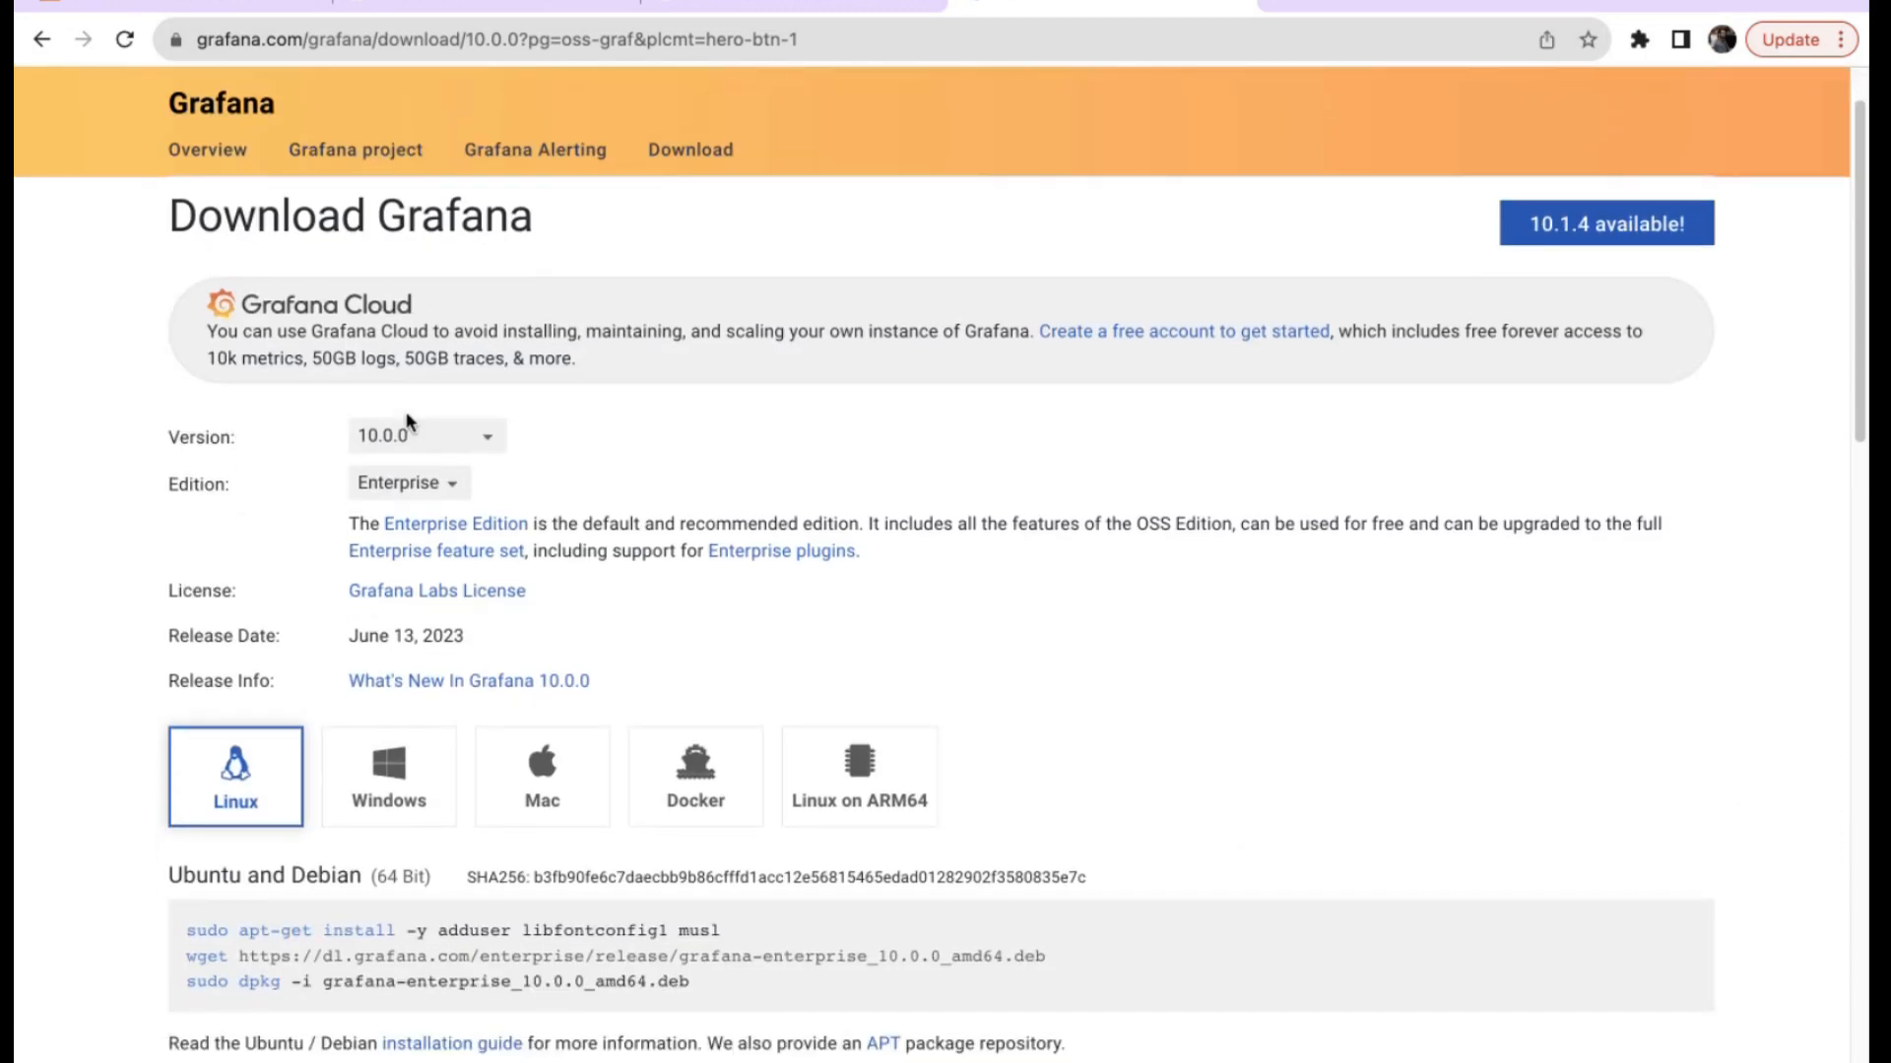
{"action": "left_click", "coordinate": [456, 442]}
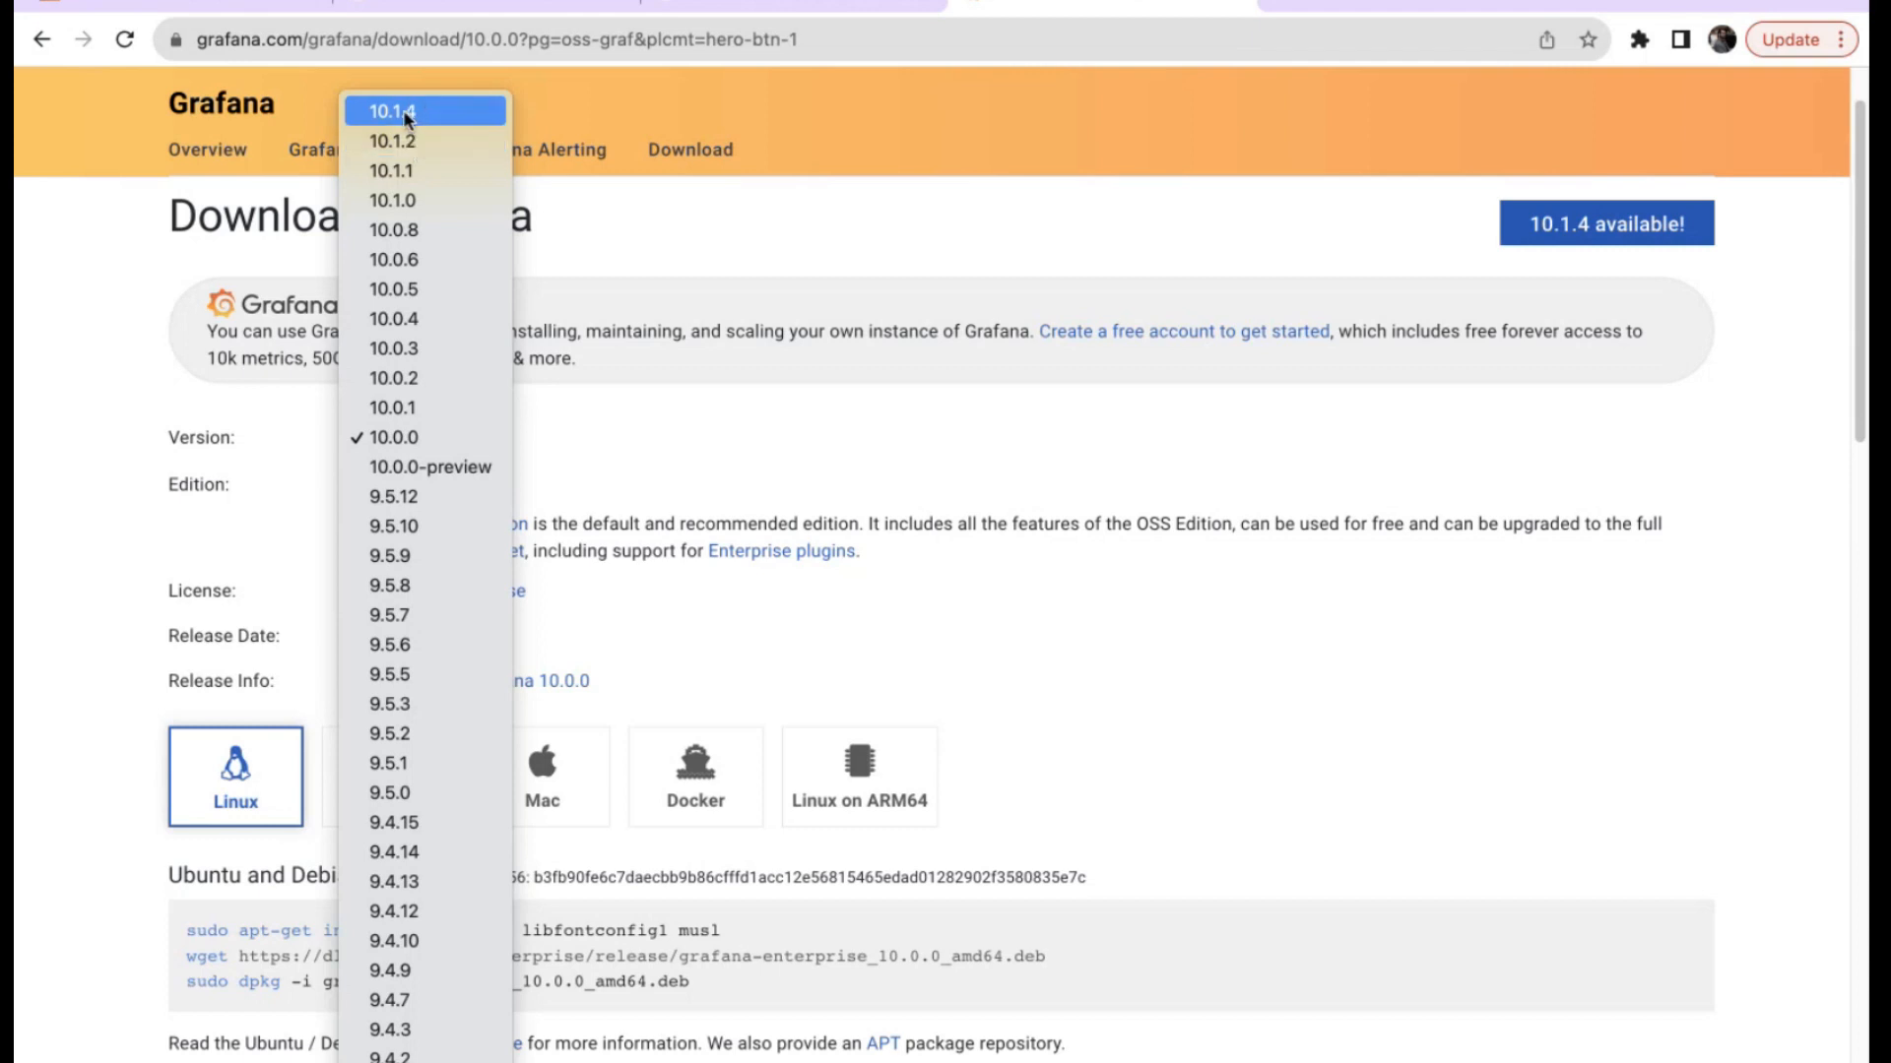
{"action": "left_click", "coordinate": [404, 141]}
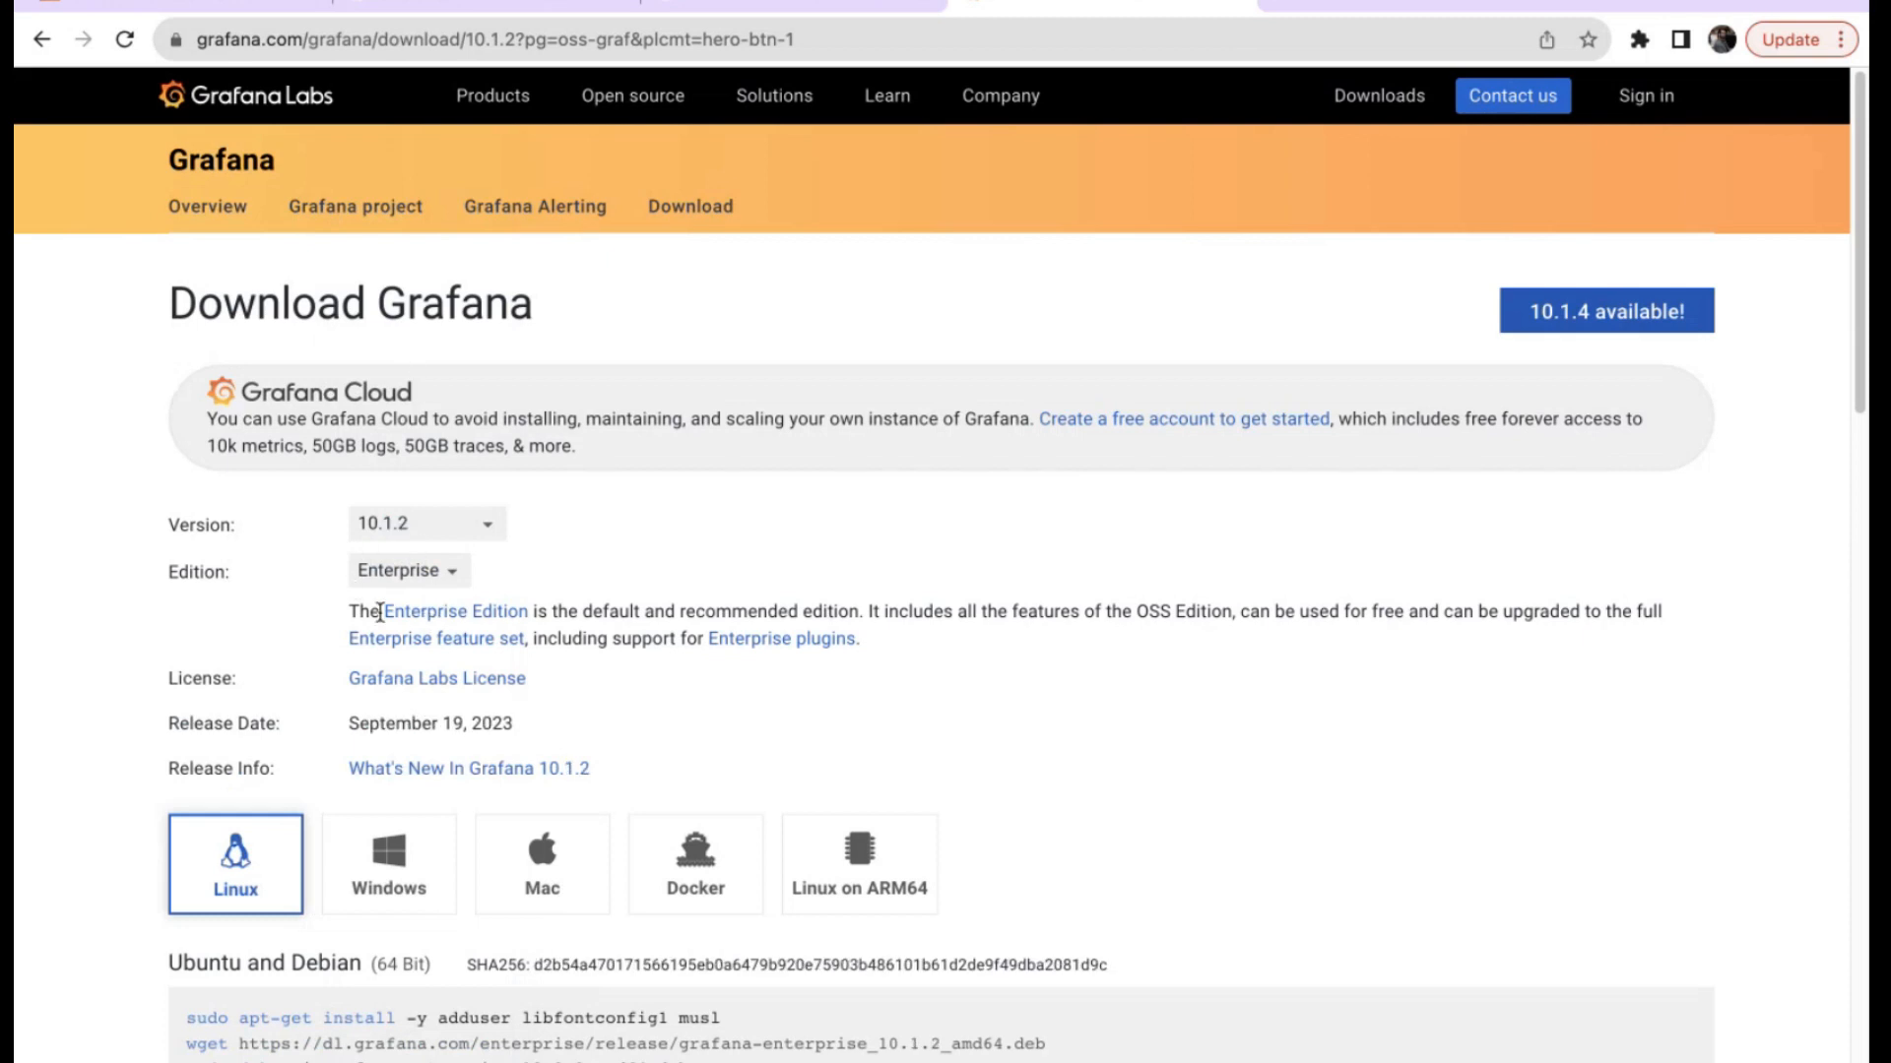
{"action": "left_click", "coordinate": [451, 572]}
{"action": "left_click", "coordinate": [435, 601]}
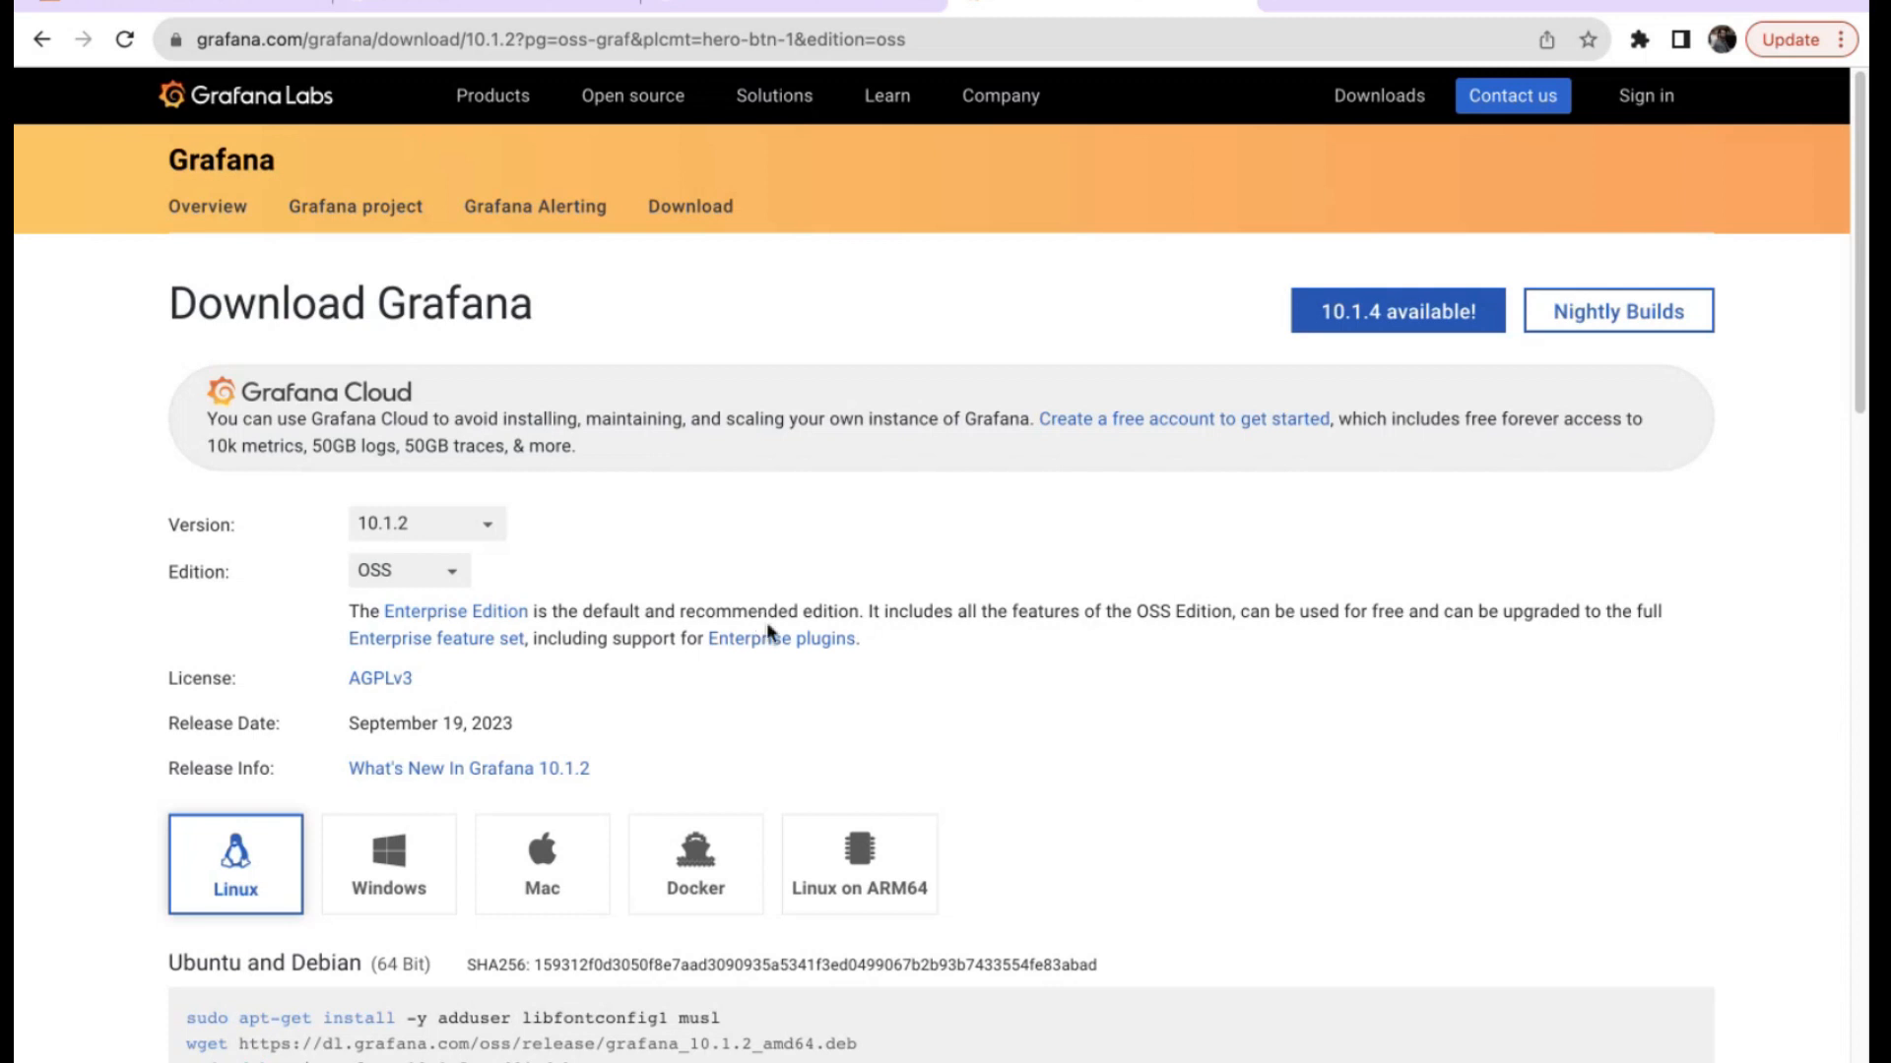
{"action": "scroll", "coordinate": [768, 630], "scroll_direction": "down", "scroll_amount": 5}
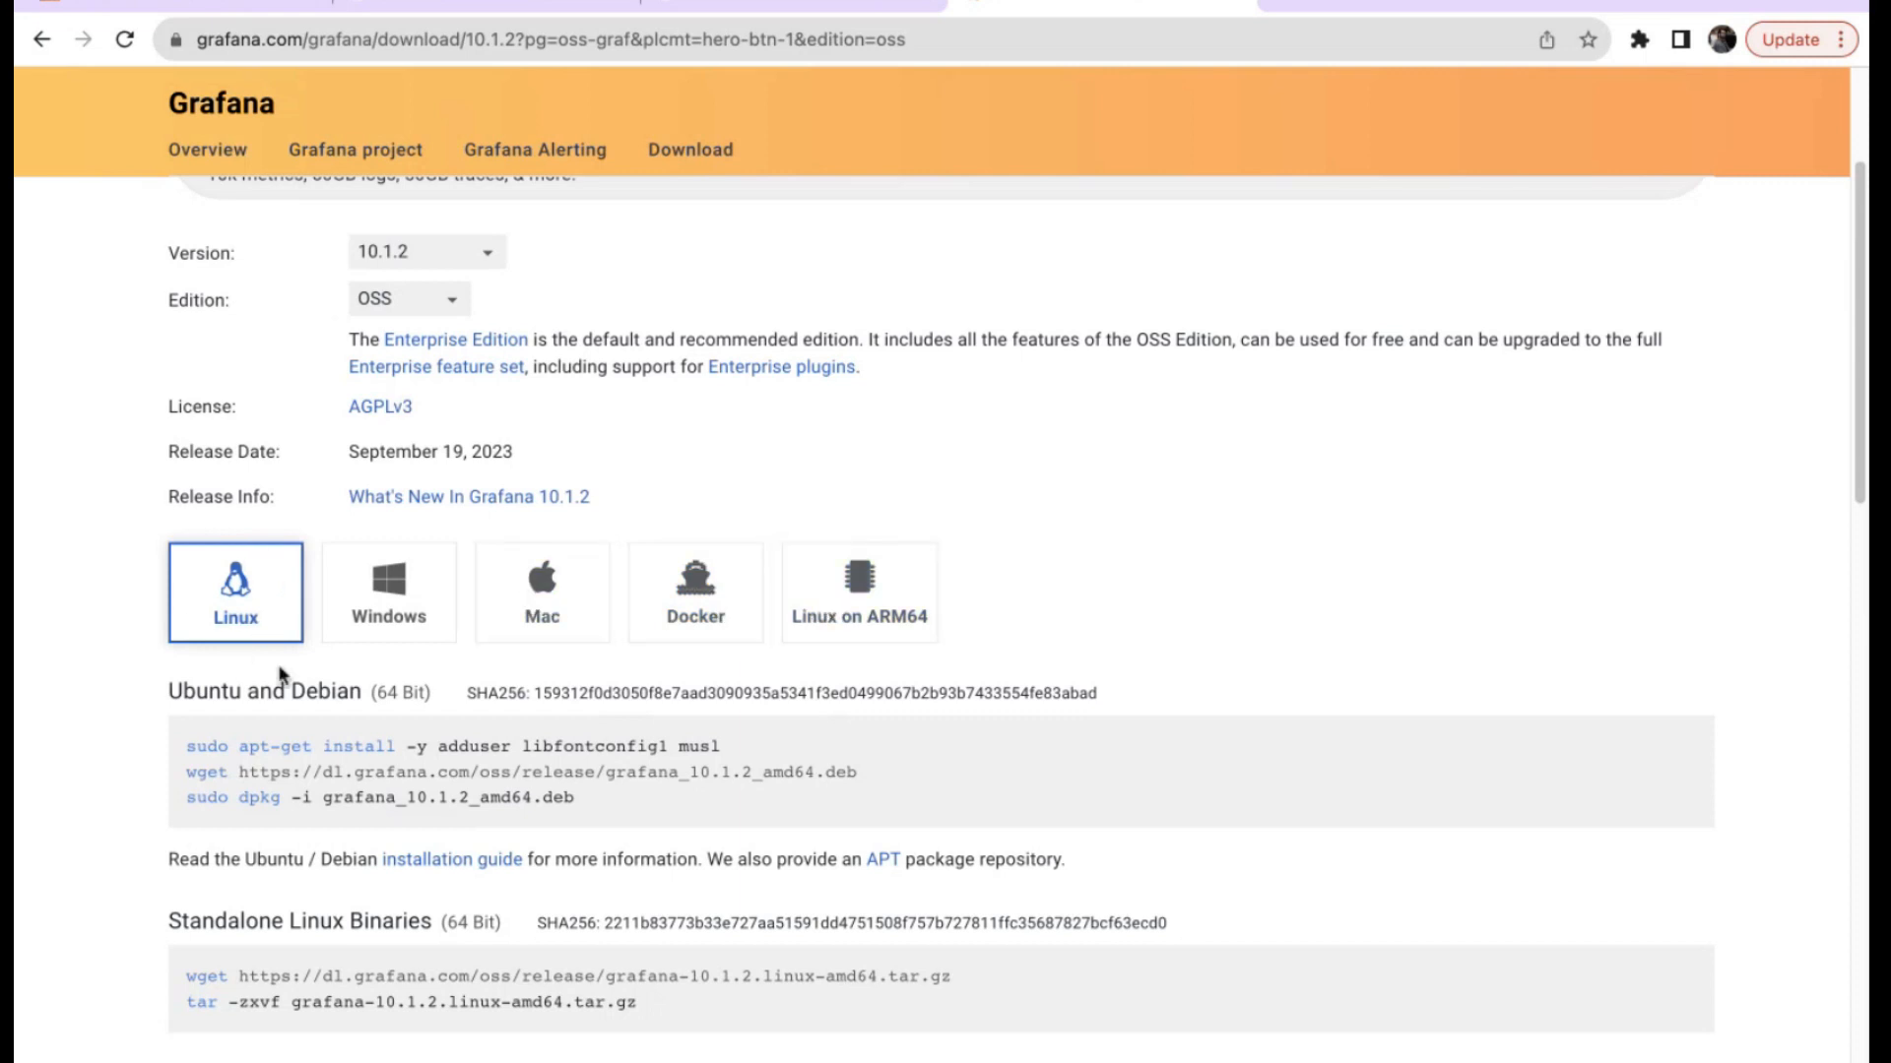
{"action": "left_click_drag", "start_coordinate": [188, 746], "coordinate": [638, 812]}
{"action": "left_click", "coordinate": [638, 812]}
Paste and run the apt-get, wget and dpkg commands to install Grafana 10.1.2.
{"action": "left_click_drag", "start_coordinate": [583, 796], "coordinate": [175, 745]}
{"action": "key", "text": "super+c"}
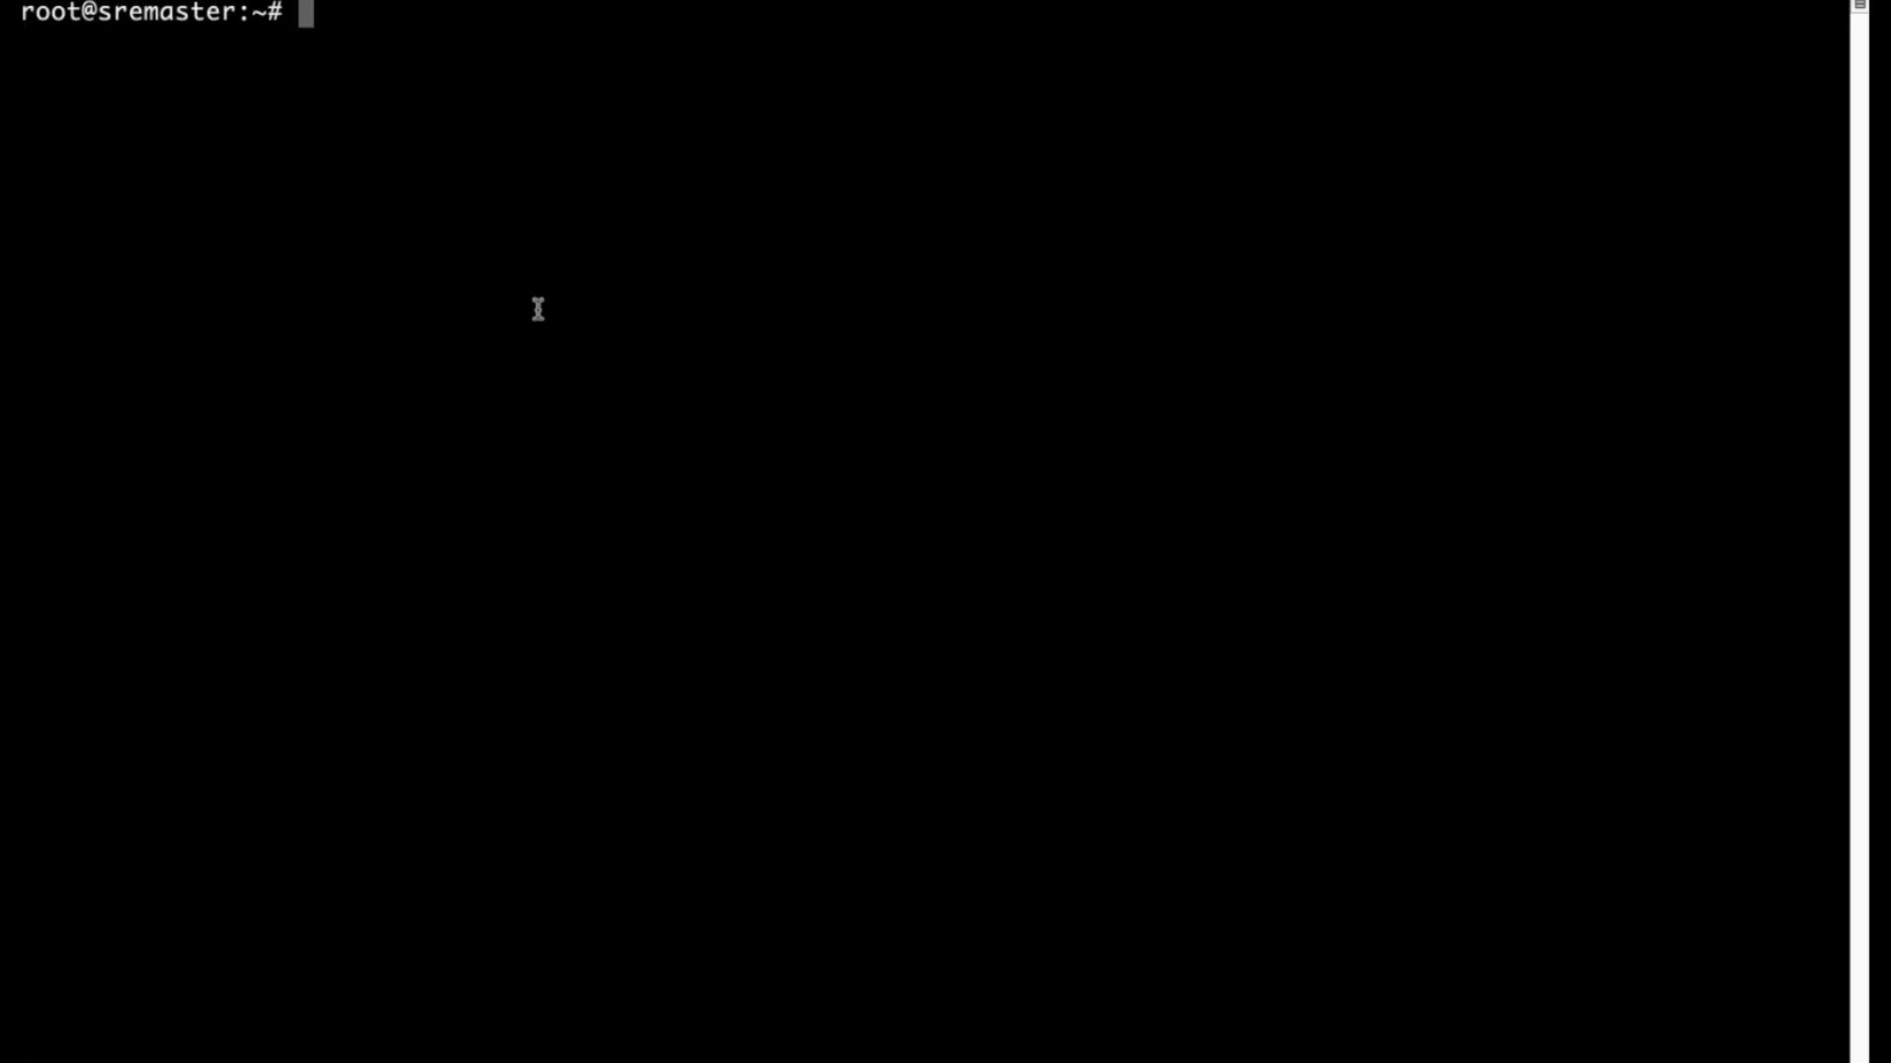
{"action": "key", "text": "Return"}
{"action": "key", "text": "Return"}
{"action": "key", "text": "Return"}
{"action": "key", "text": "Return"}
{"action": "key", "text": "Return"}
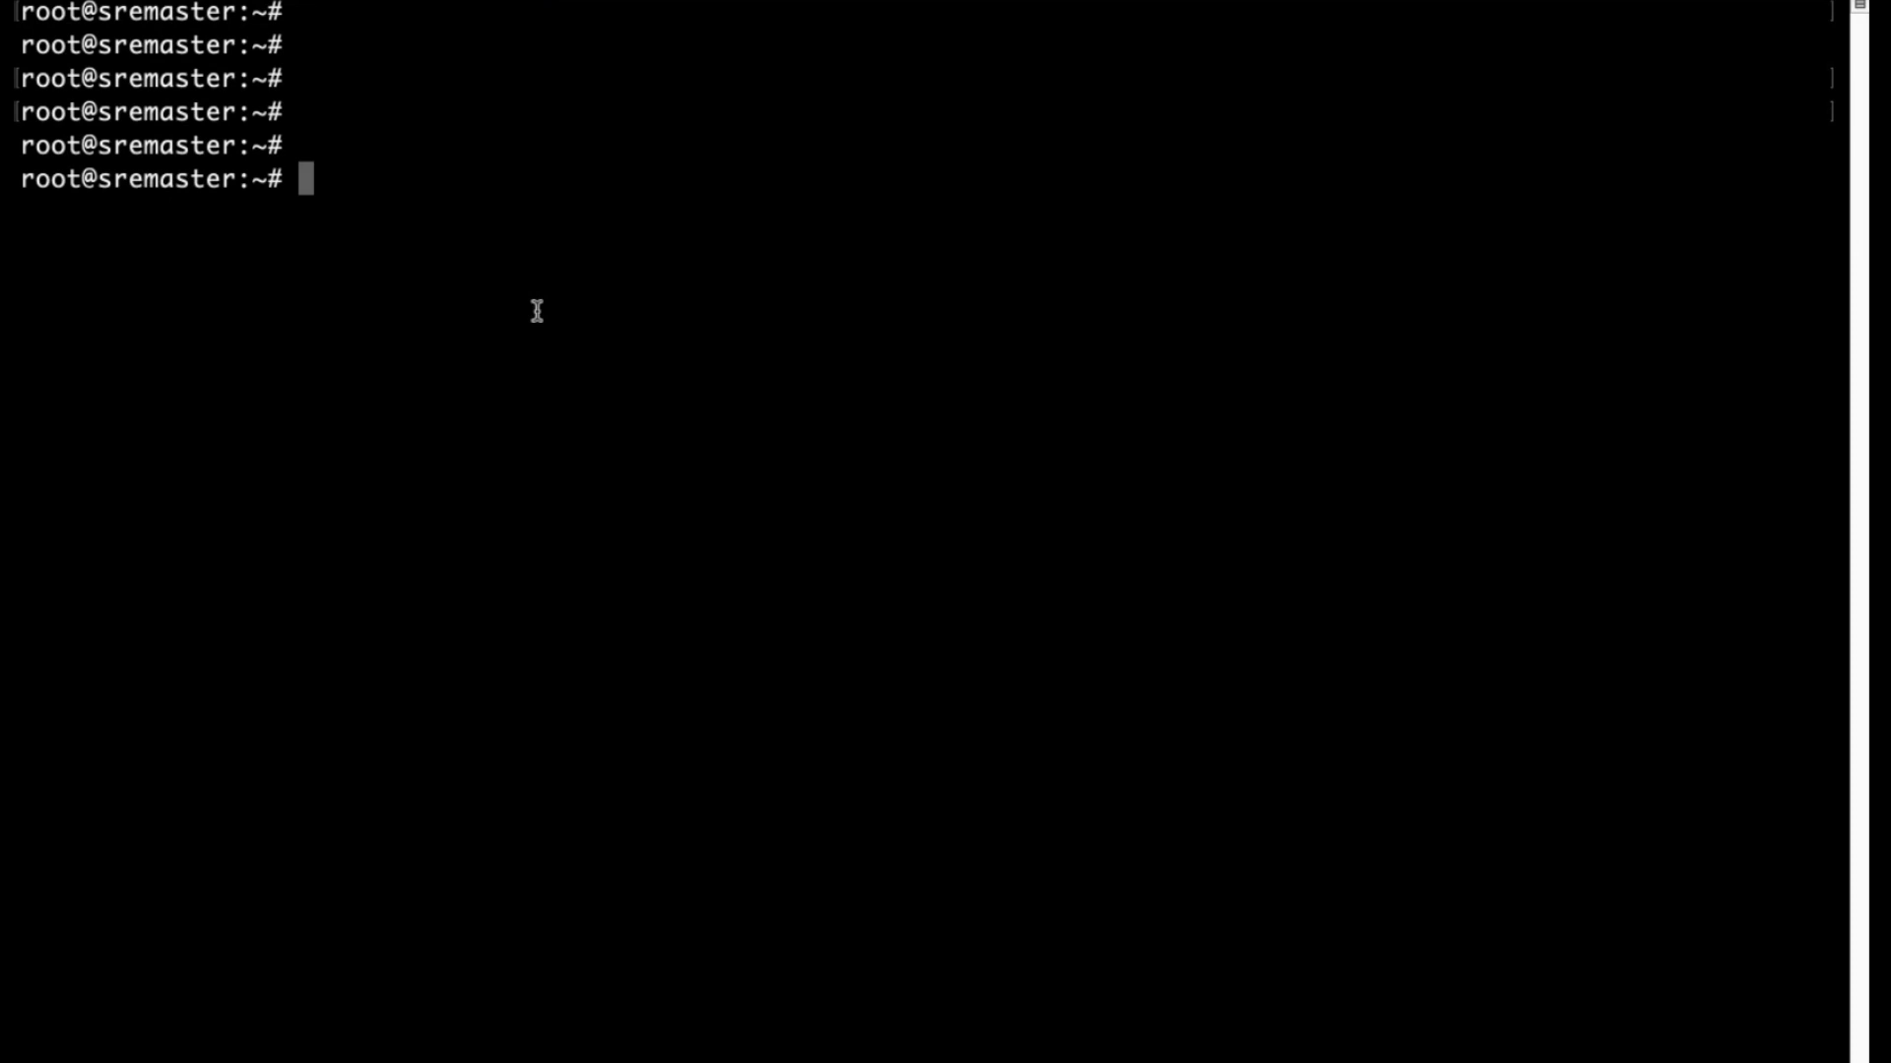
{"action": "key", "text": "super+v"}
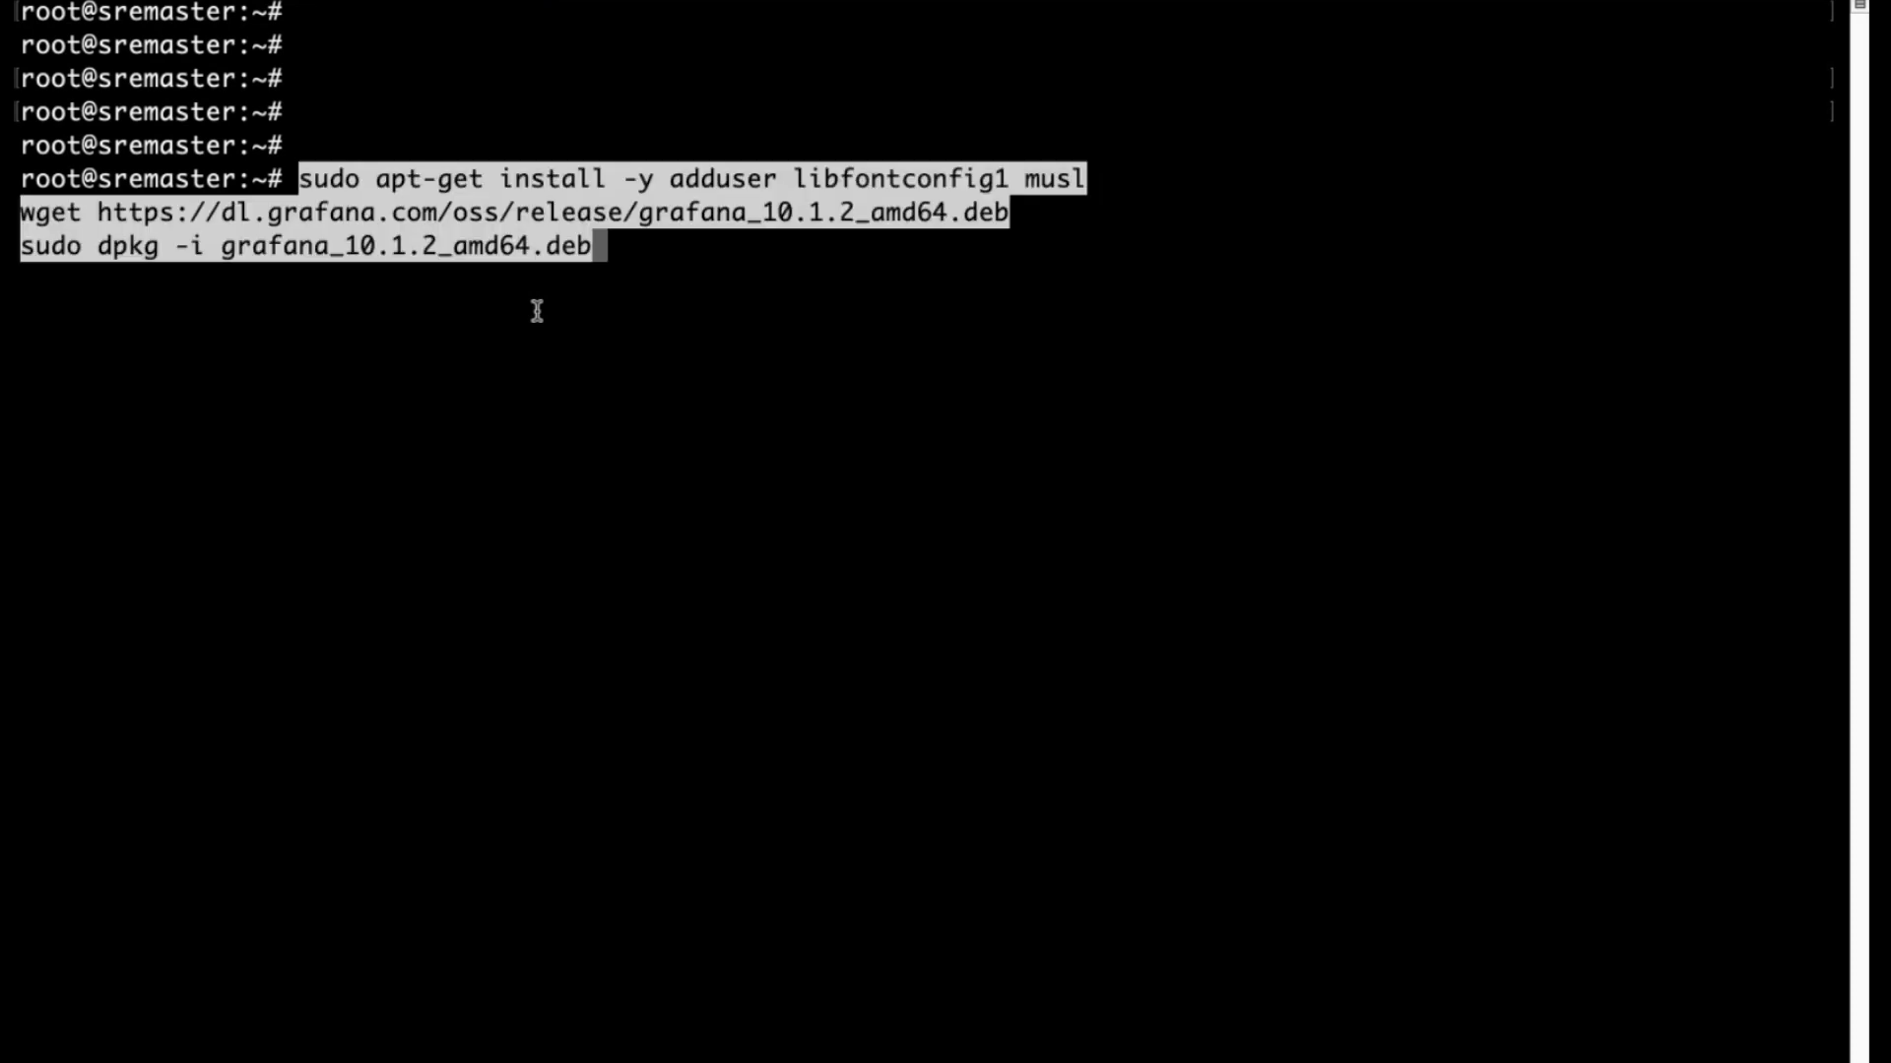
{"action": "key", "text": "Return"}
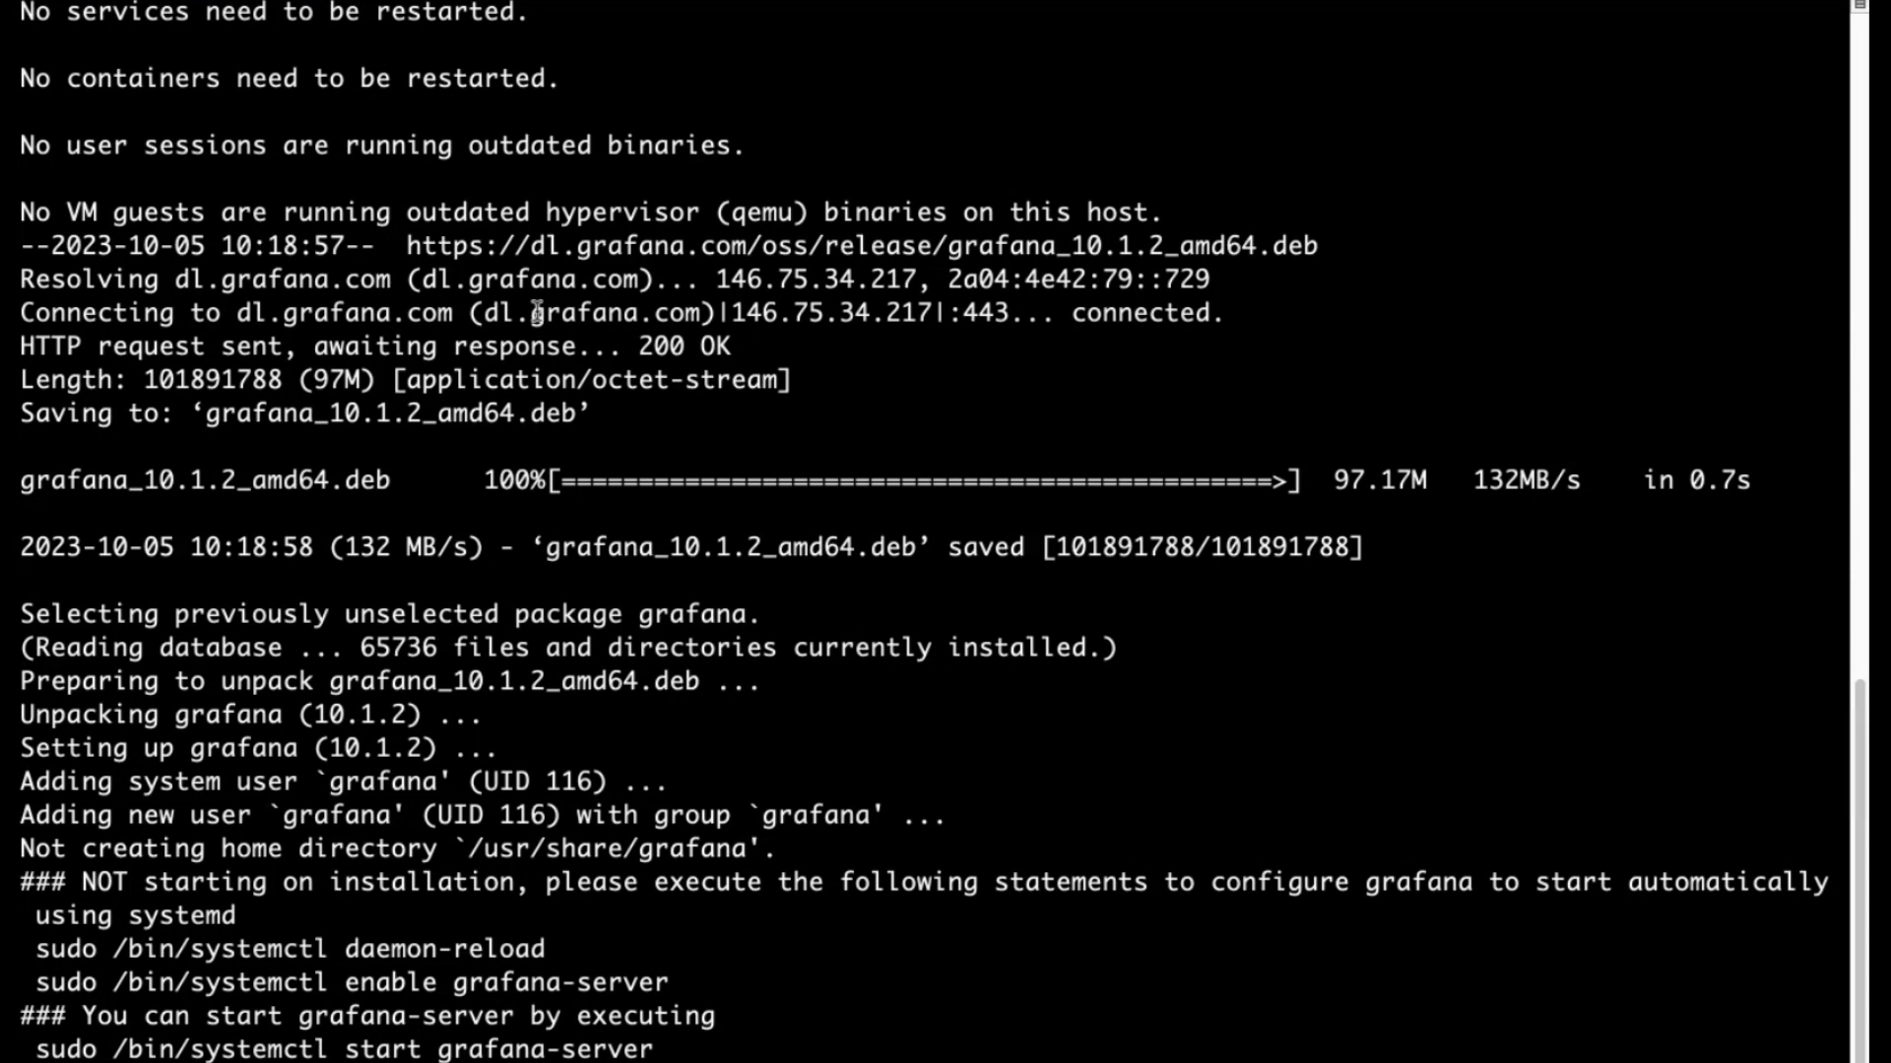
Start the service with systemctl start grafana-server.
{"action": "left_click_drag", "start_coordinate": [22, 940], "coordinate": [690, 1052]}
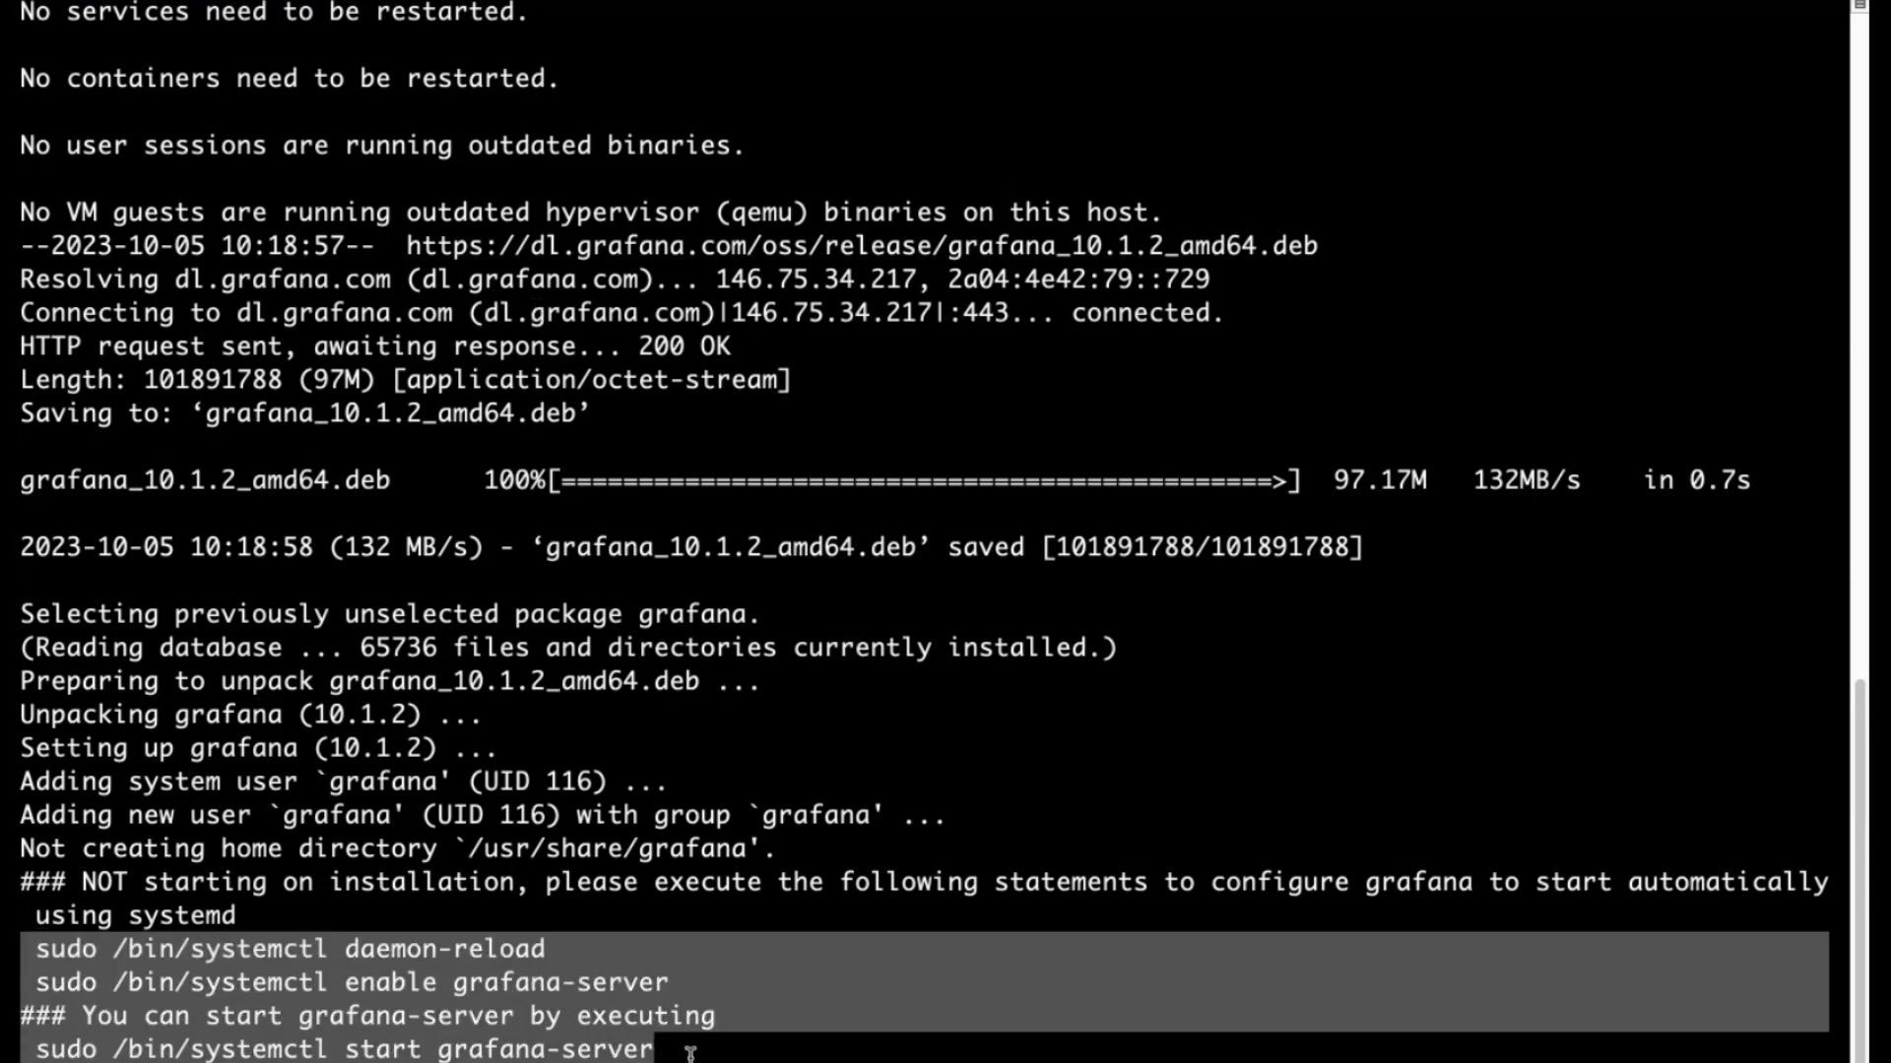
{"action": "left_click", "coordinate": [690, 1053]}
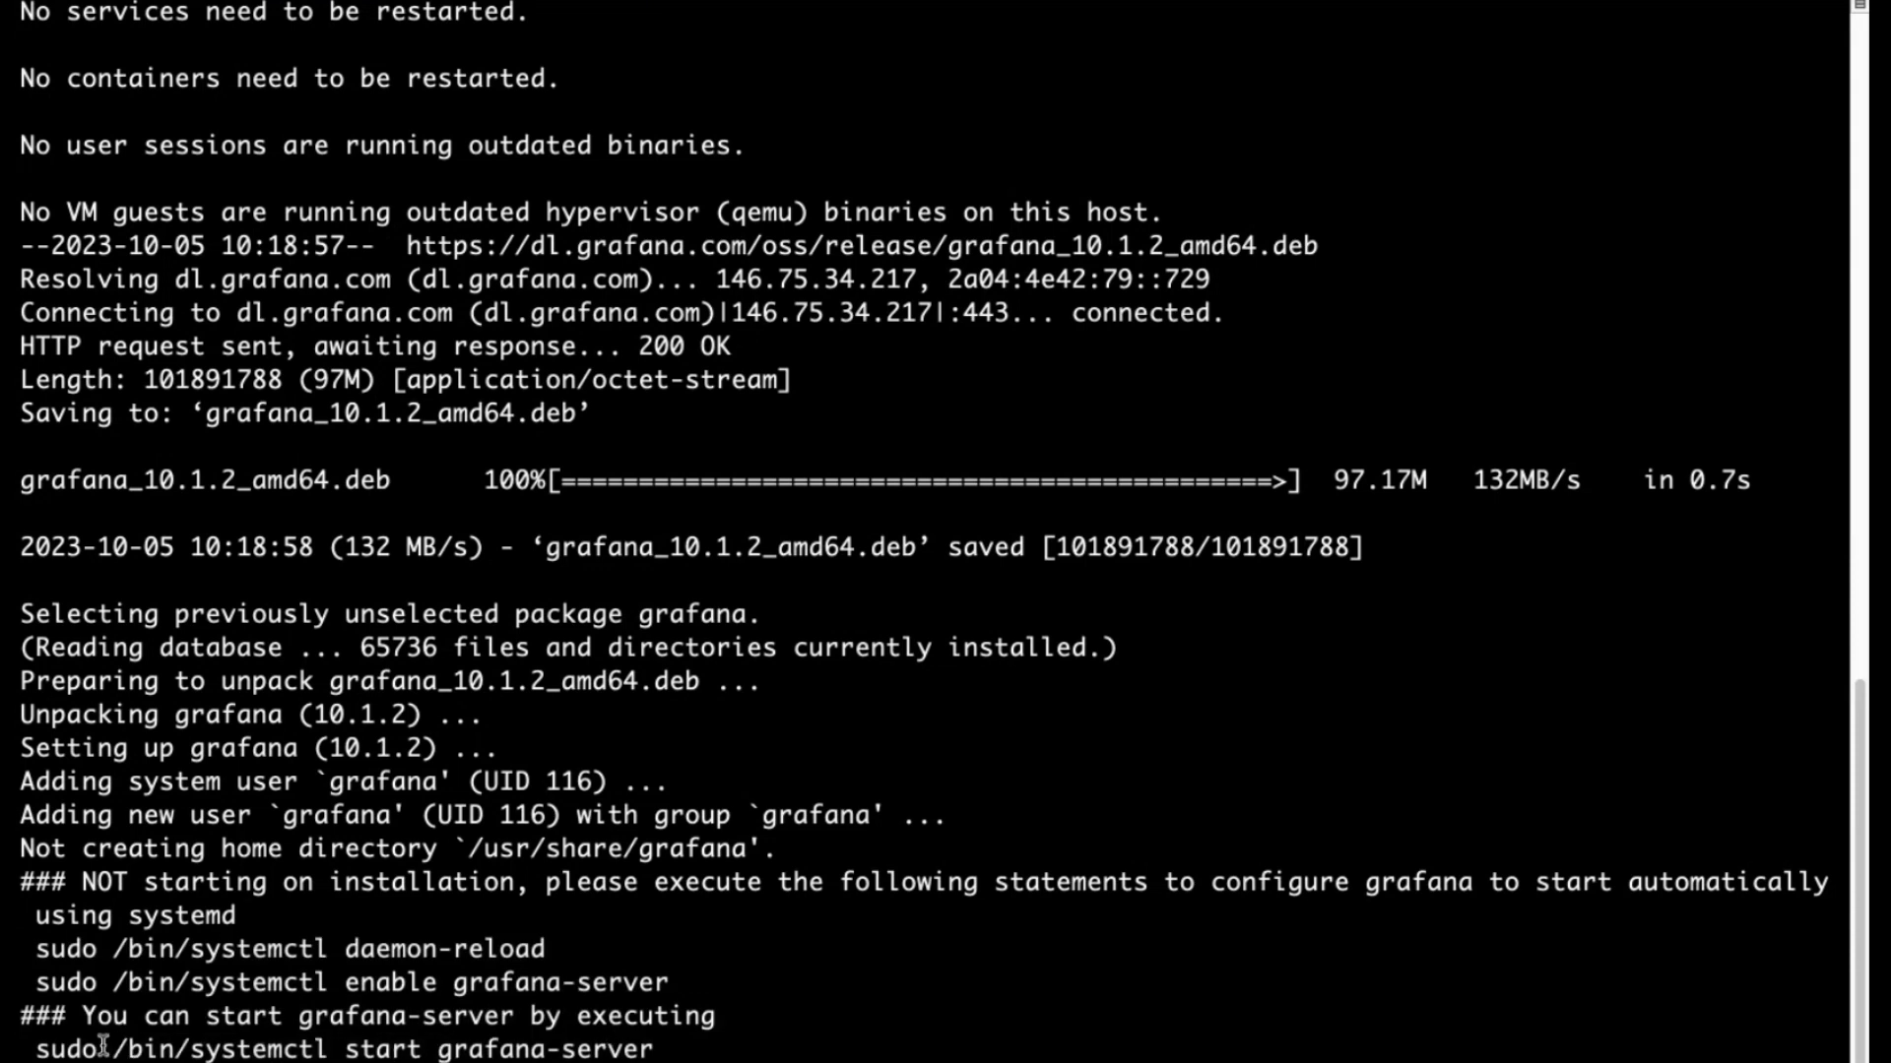
{"action": "left_click_drag", "start_coordinate": [116, 1052], "coordinate": [727, 1050]}
{"action": "left_click", "coordinate": [194, 1052]}
{"action": "left_click_drag", "start_coordinate": [194, 1052], "coordinate": [689, 1051]}
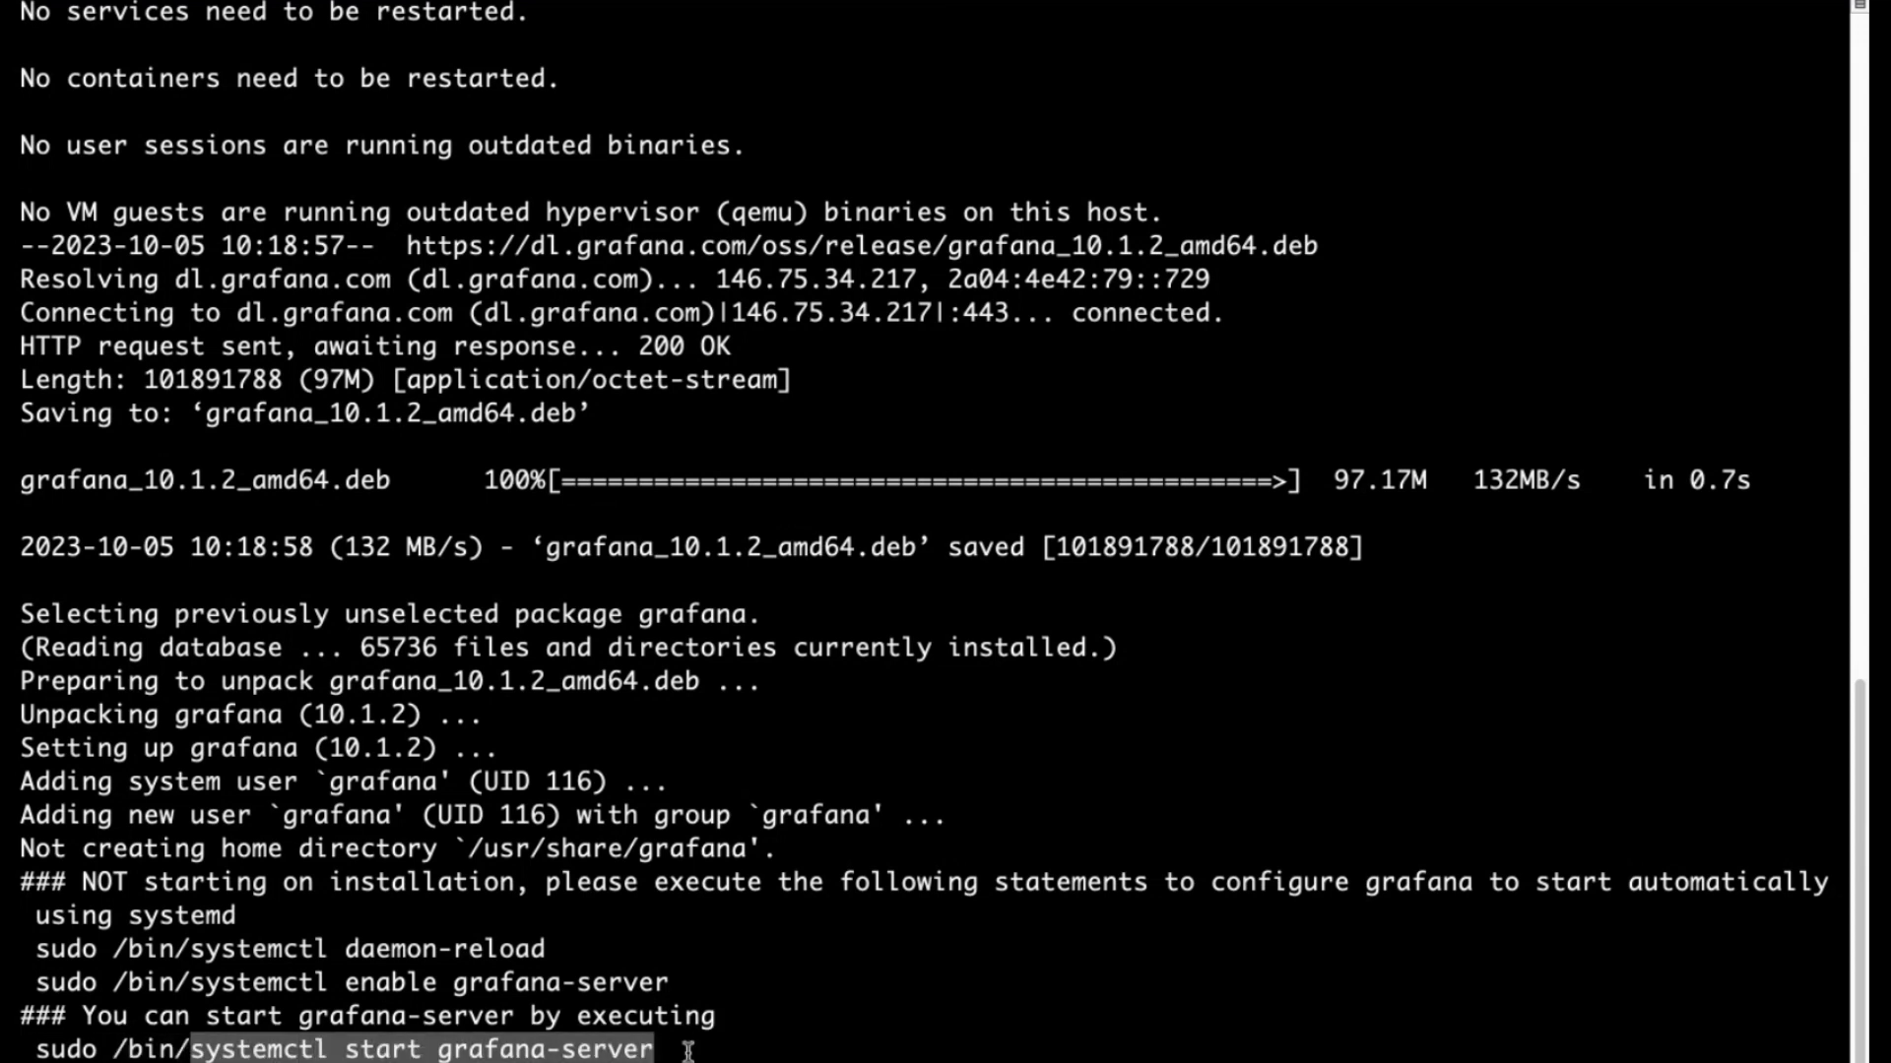
{"action": "left_click", "coordinate": [689, 1051]}
{"action": "key", "text": "Return"}
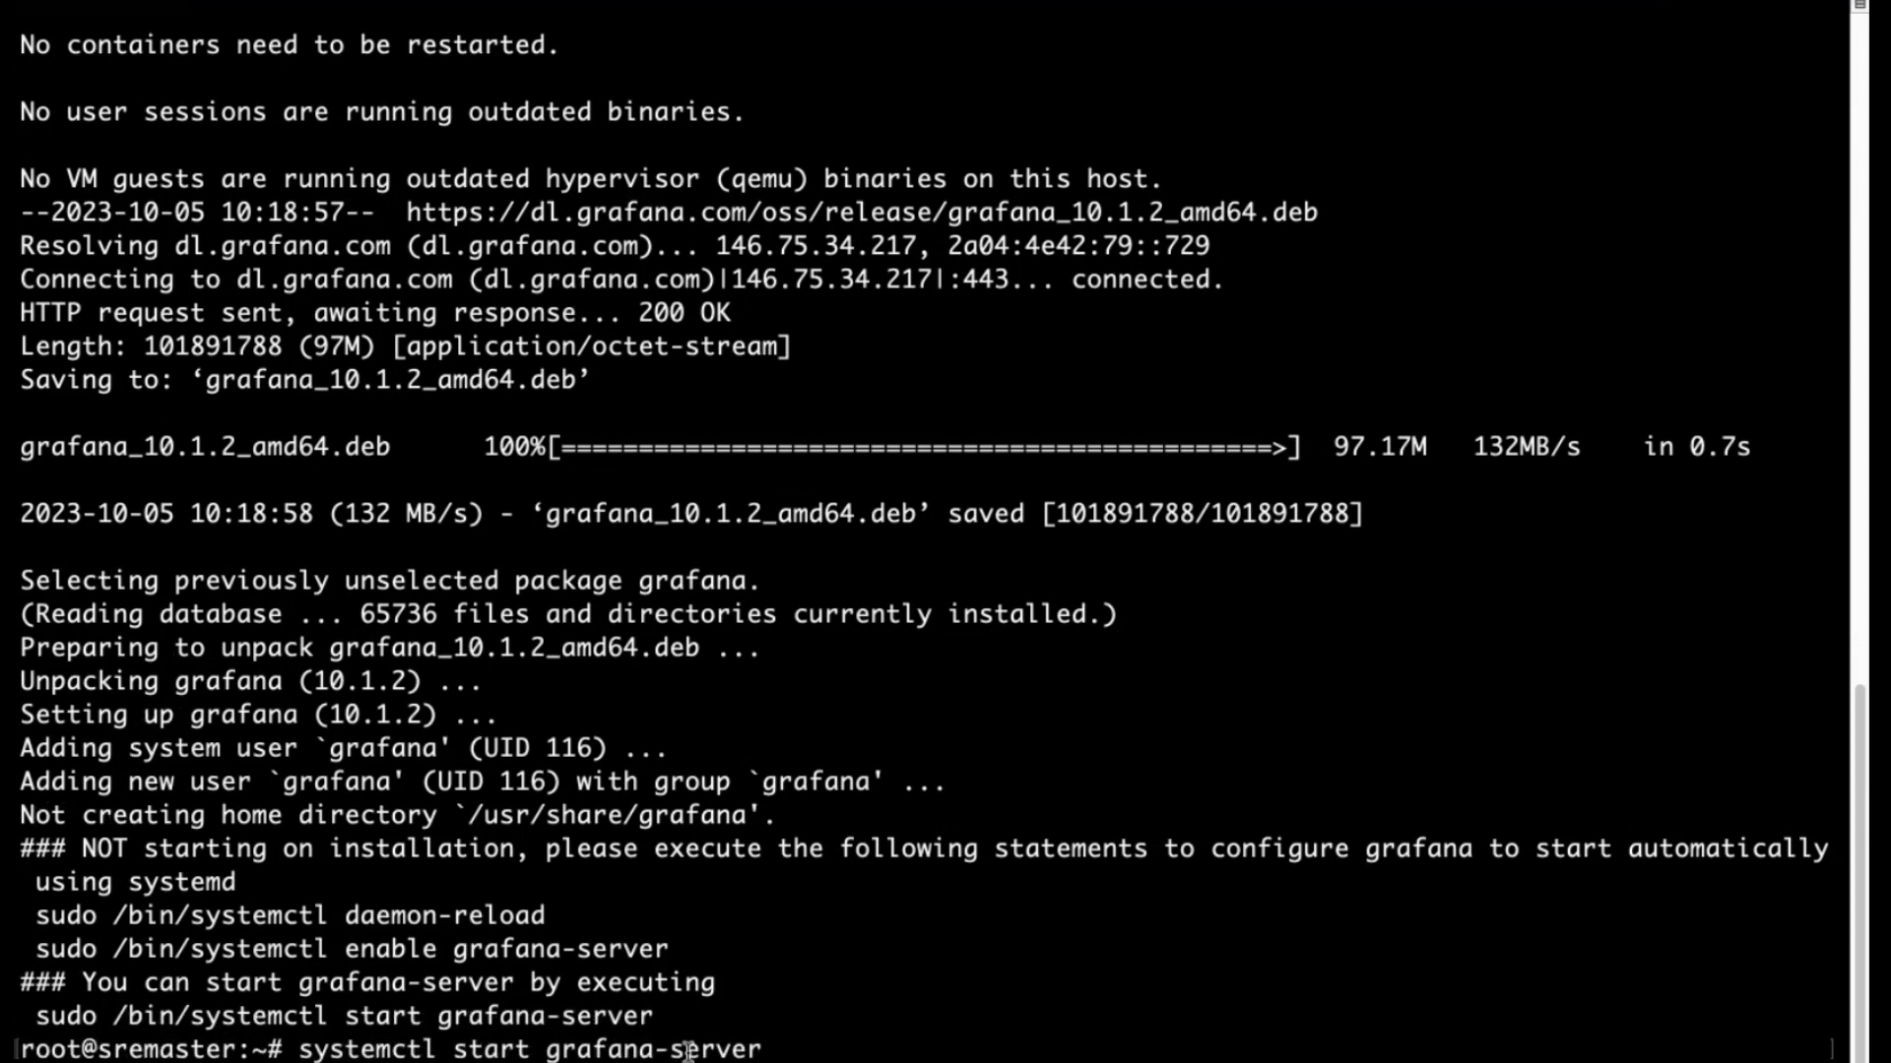
{"action": "key", "text": "Return"}
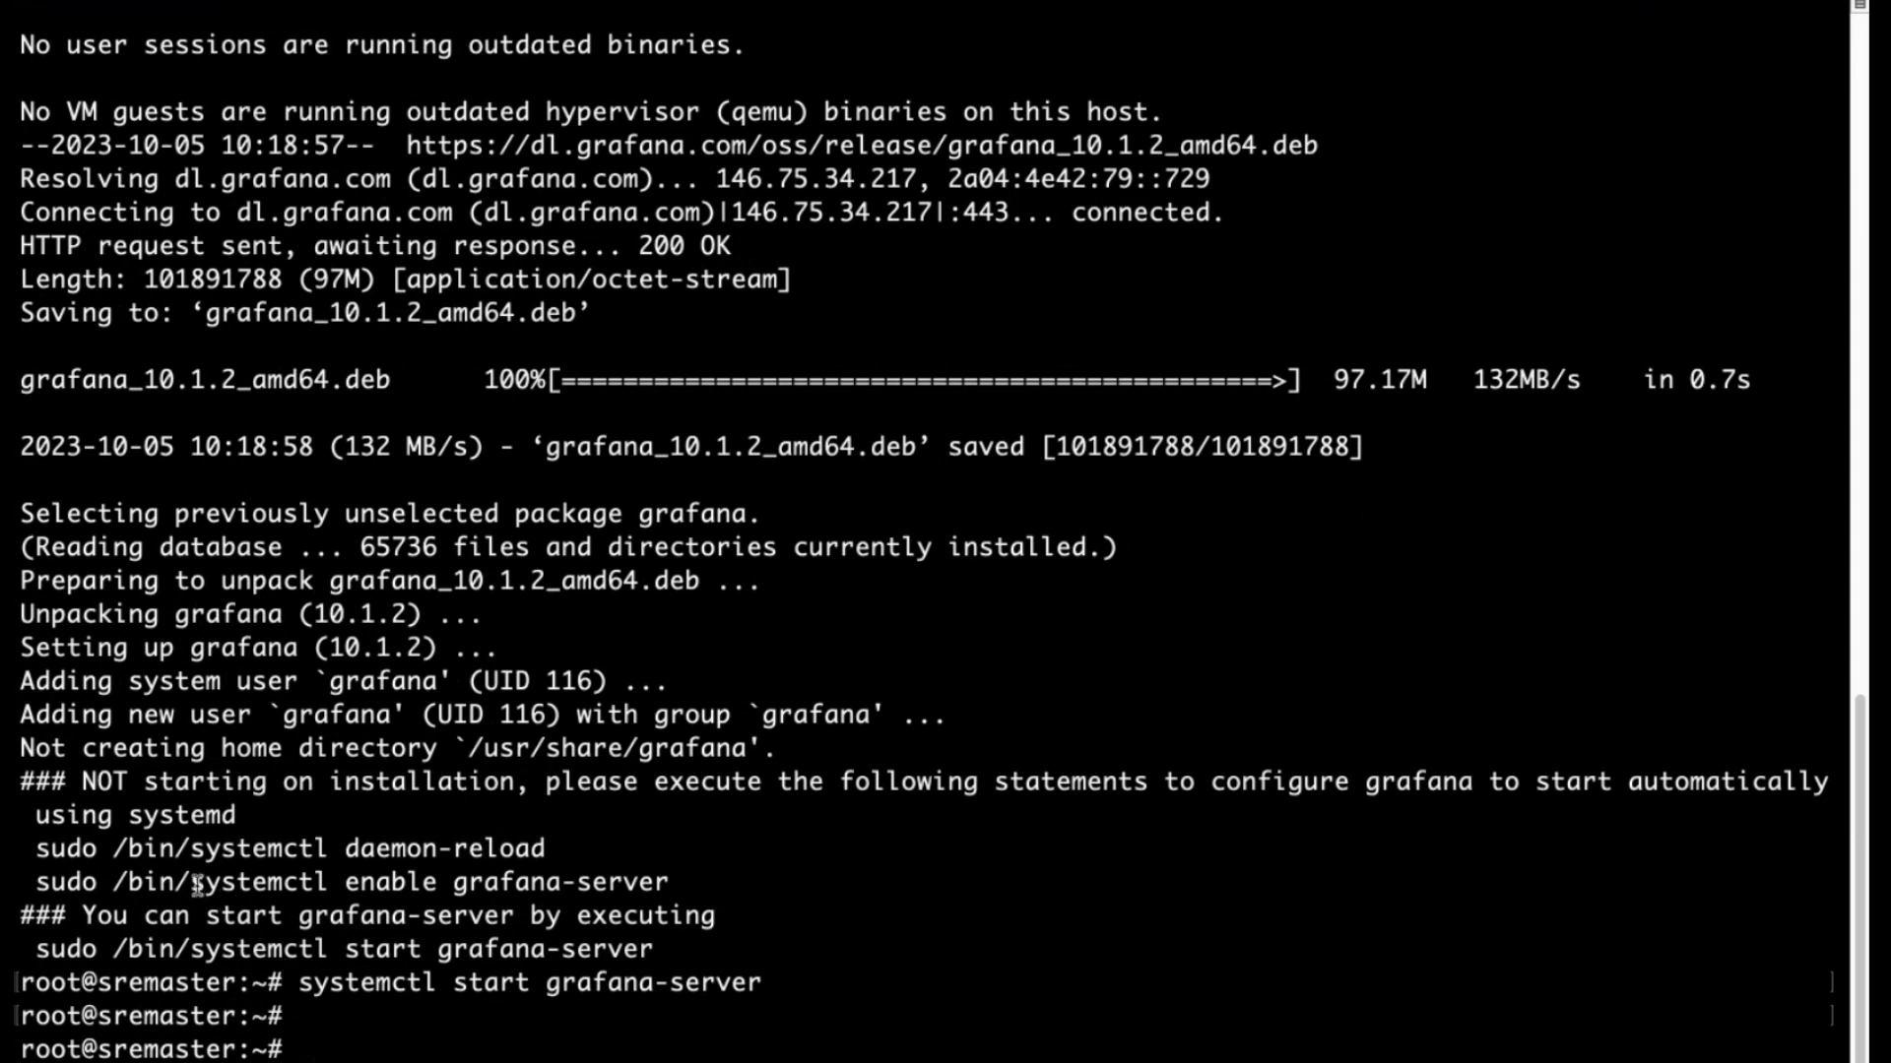
Run systemctl enable grafana-server so Grafana starts at boot.
{"action": "left_click_drag", "start_coordinate": [190, 884], "coordinate": [706, 898]}
{"action": "left_click", "coordinate": [780, 897]}
{"action": "left_click_drag", "start_coordinate": [192, 883], "coordinate": [722, 879]}
{"action": "key", "text": "super+c"}
{"action": "key", "text": "super+v"}
{"action": "key", "text": "Return"}
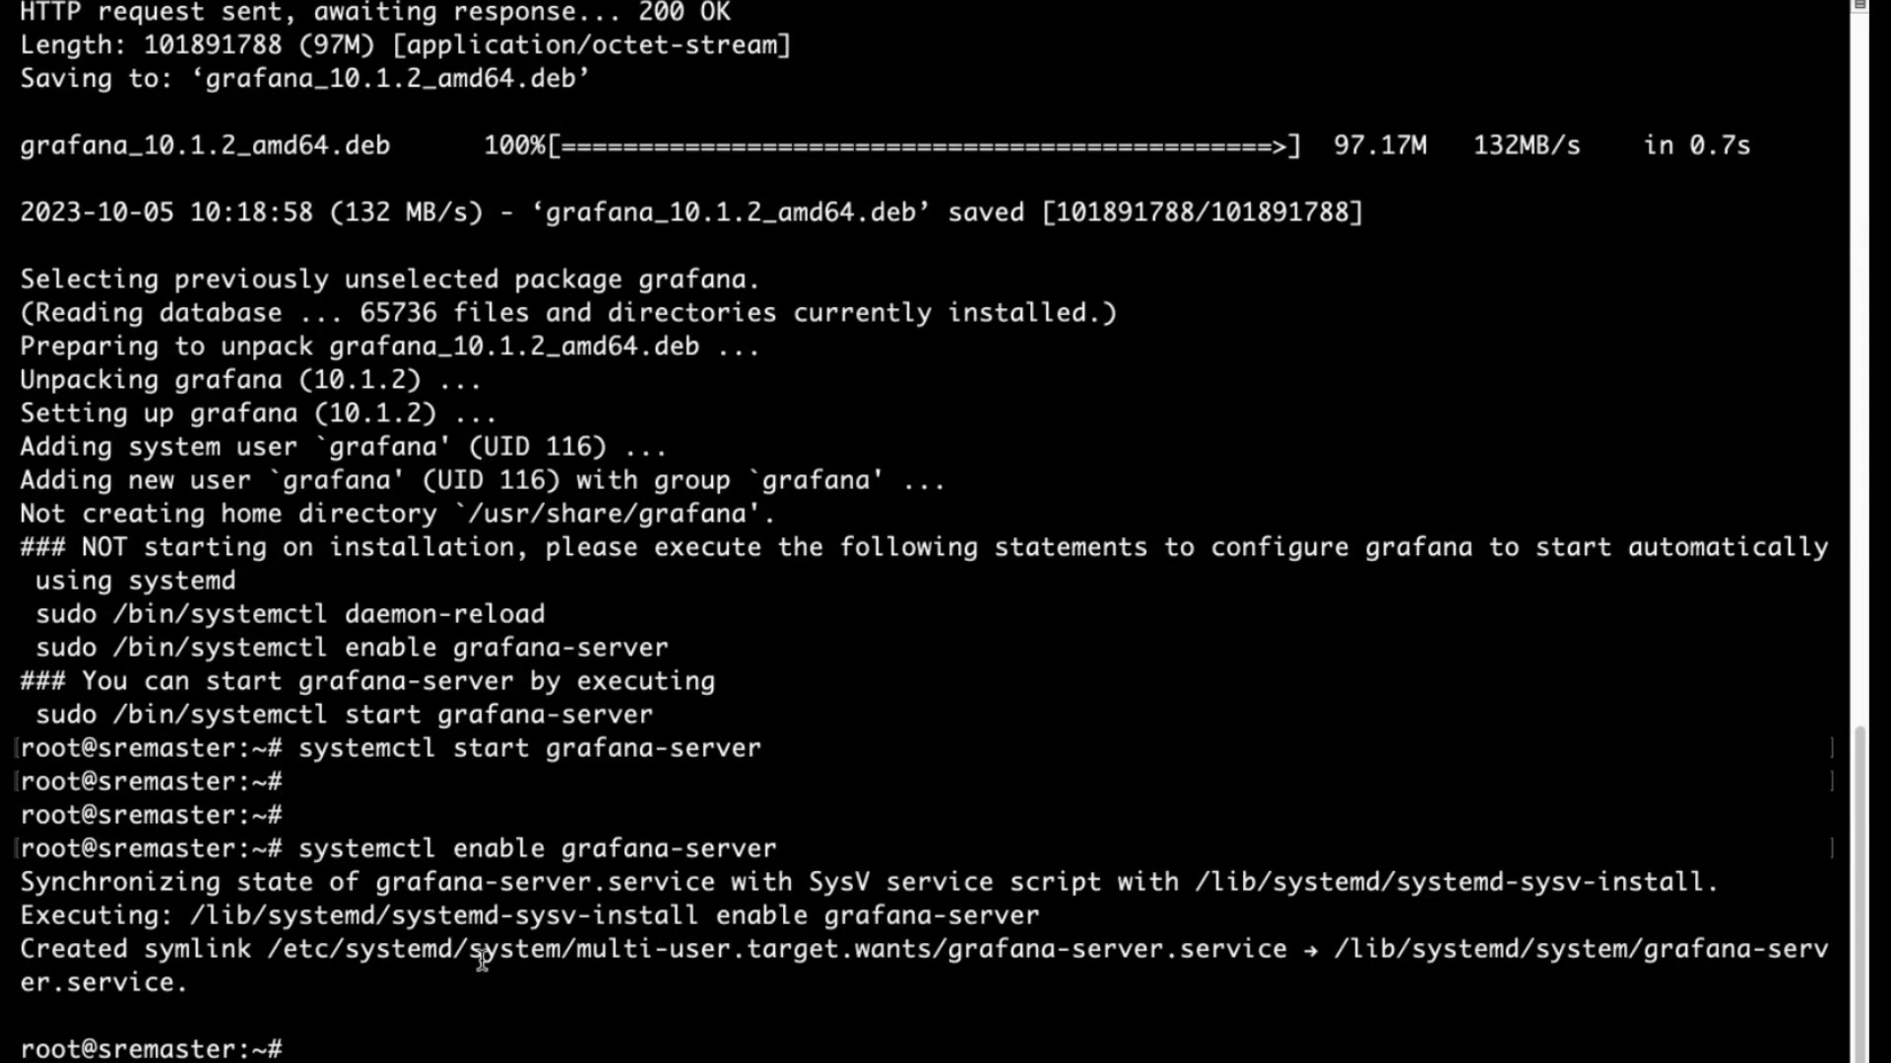
Run systemctl status grafana-server and check it reports active (running).
{"action": "key", "text": "Return"}
{"action": "type", "text": "systemctl status grafana-server"}
{"action": "key", "text": "Return"}
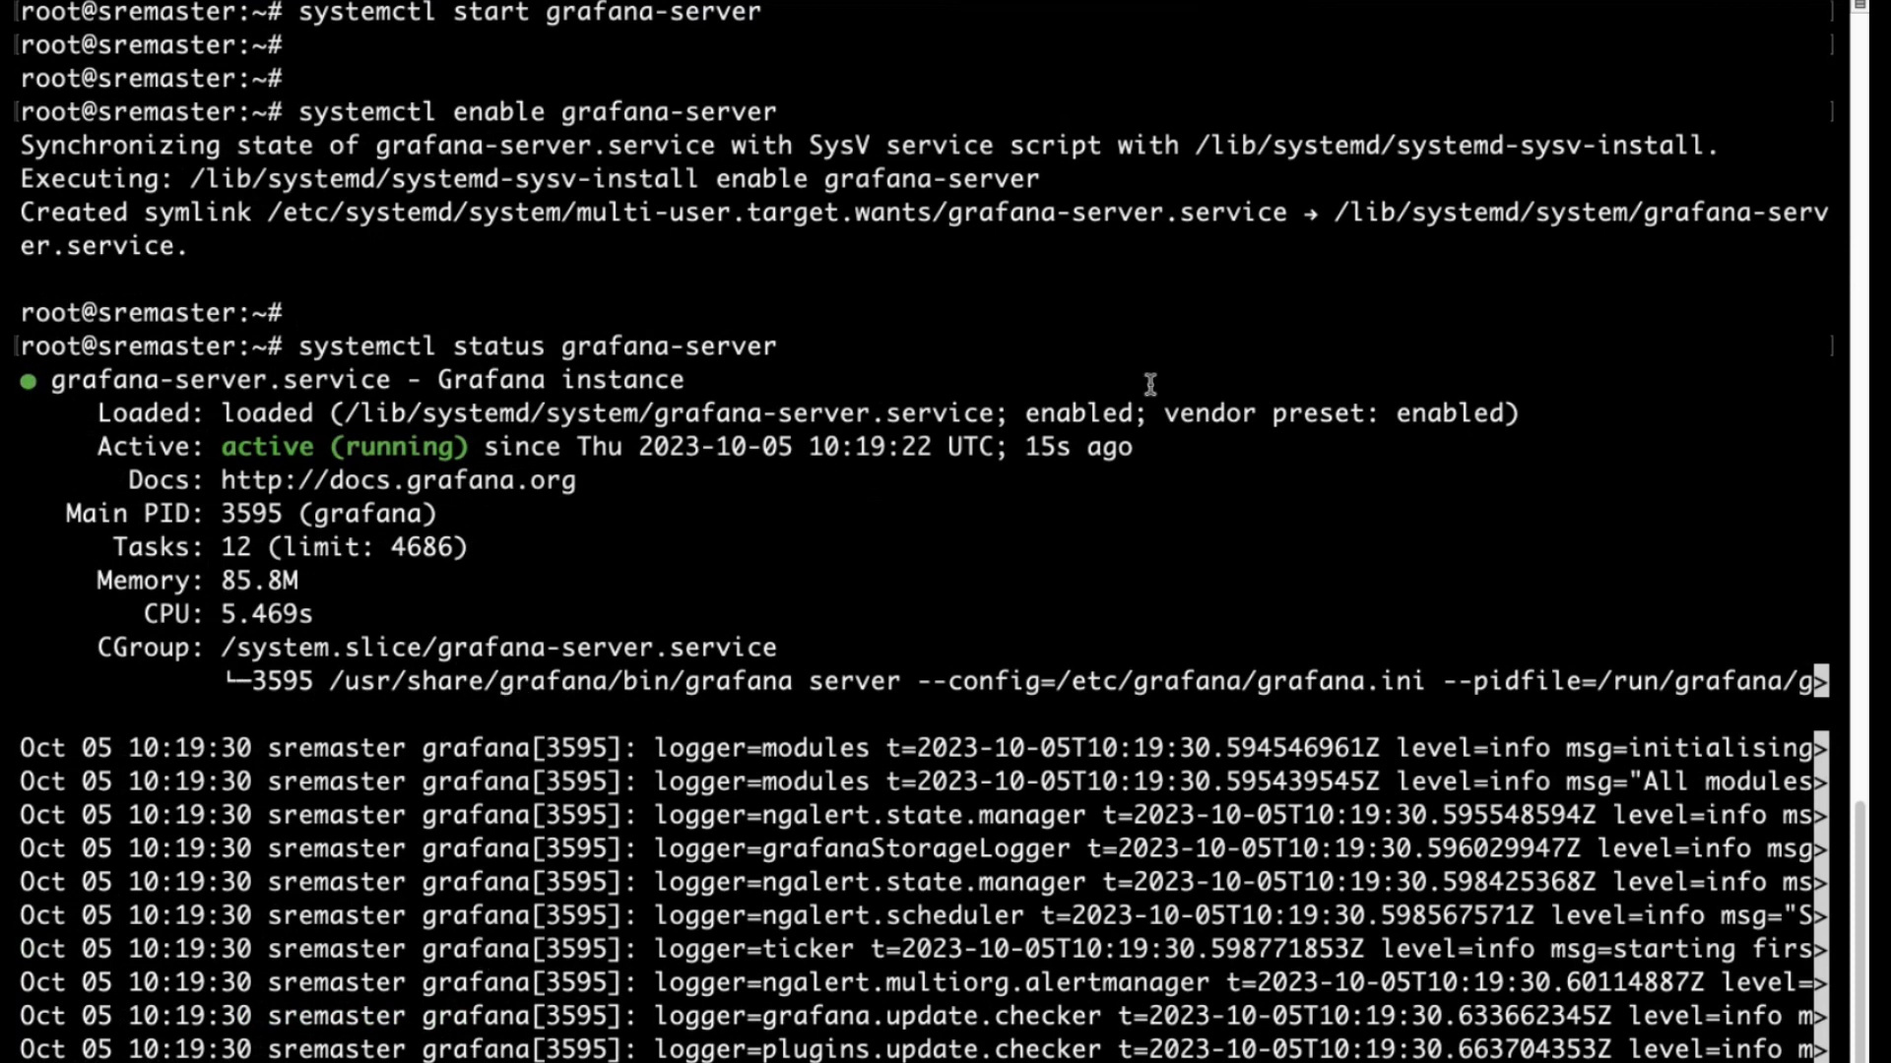
{"action": "left_click_drag", "start_coordinate": [1028, 450], "coordinate": [1127, 450]}
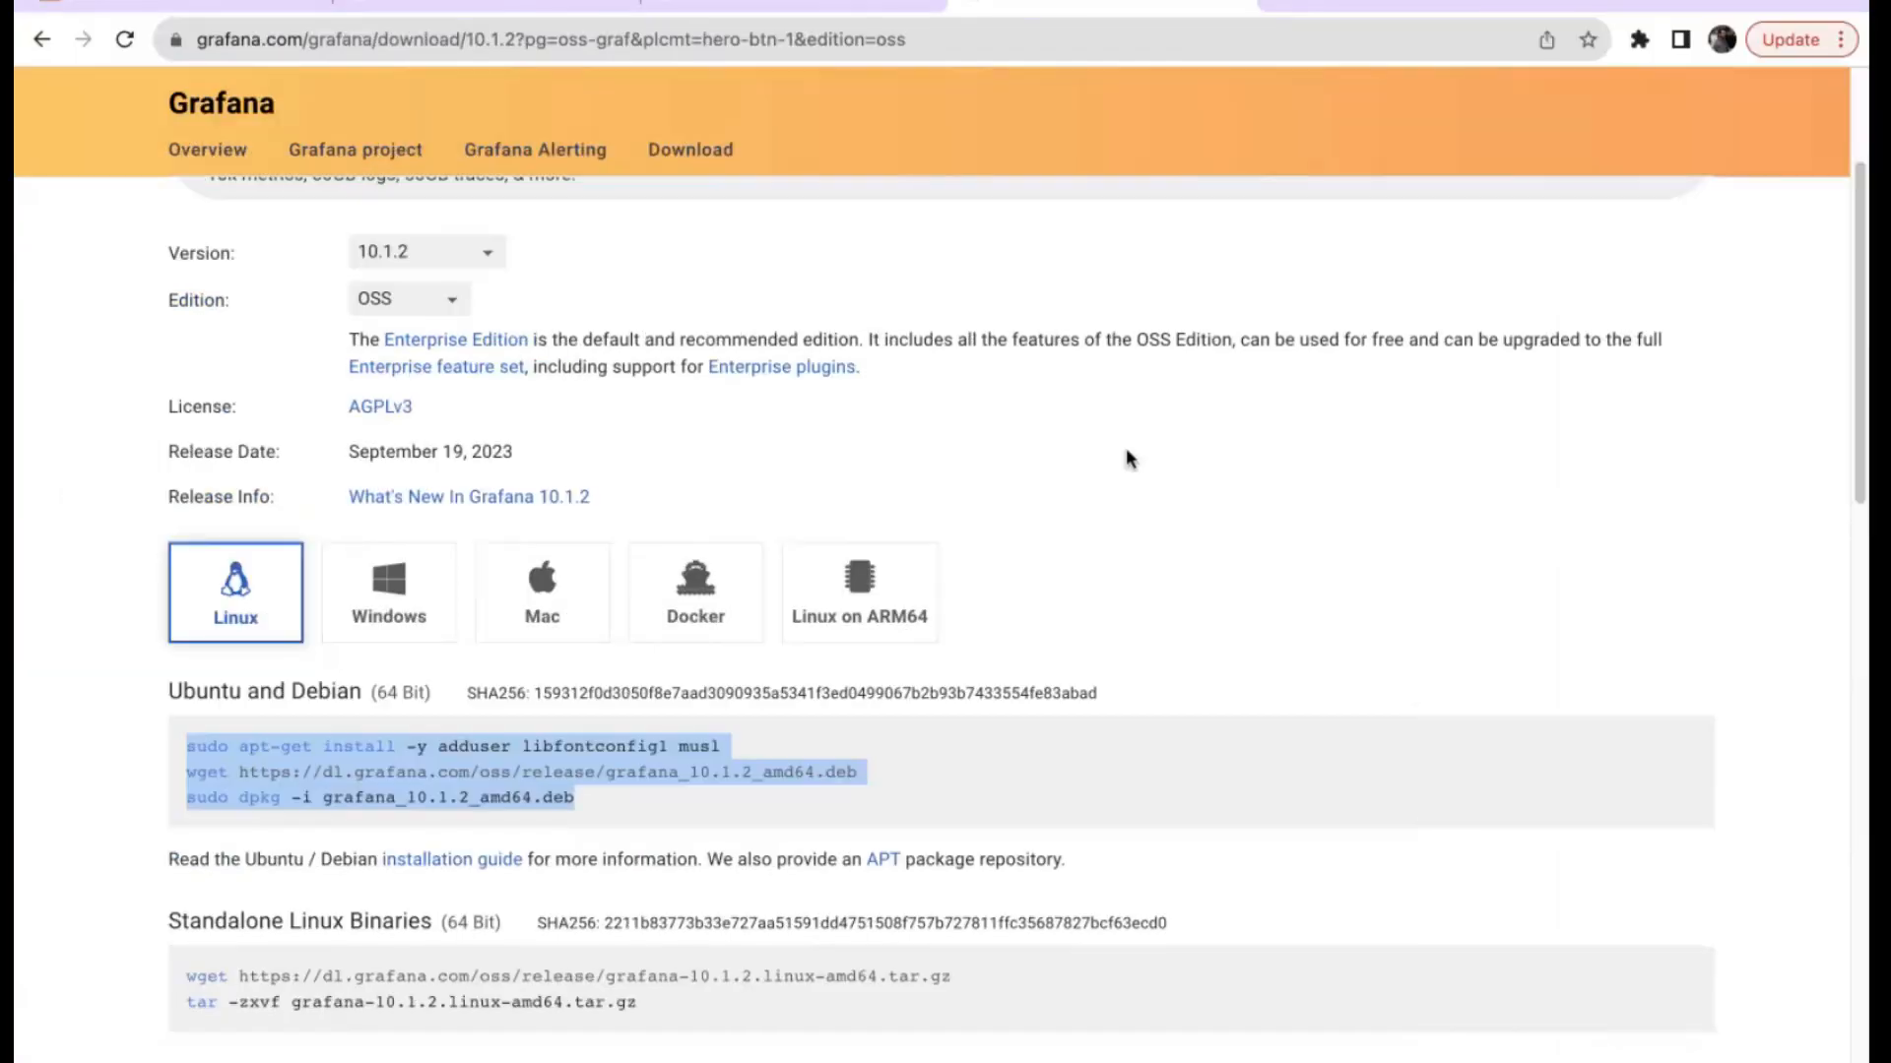
Copy the server IP from the Prometheus tab and load Grafana at port 3000.
{"action": "left_click", "coordinate": [837, 3]}
{"action": "left_click", "coordinate": [419, 44]}
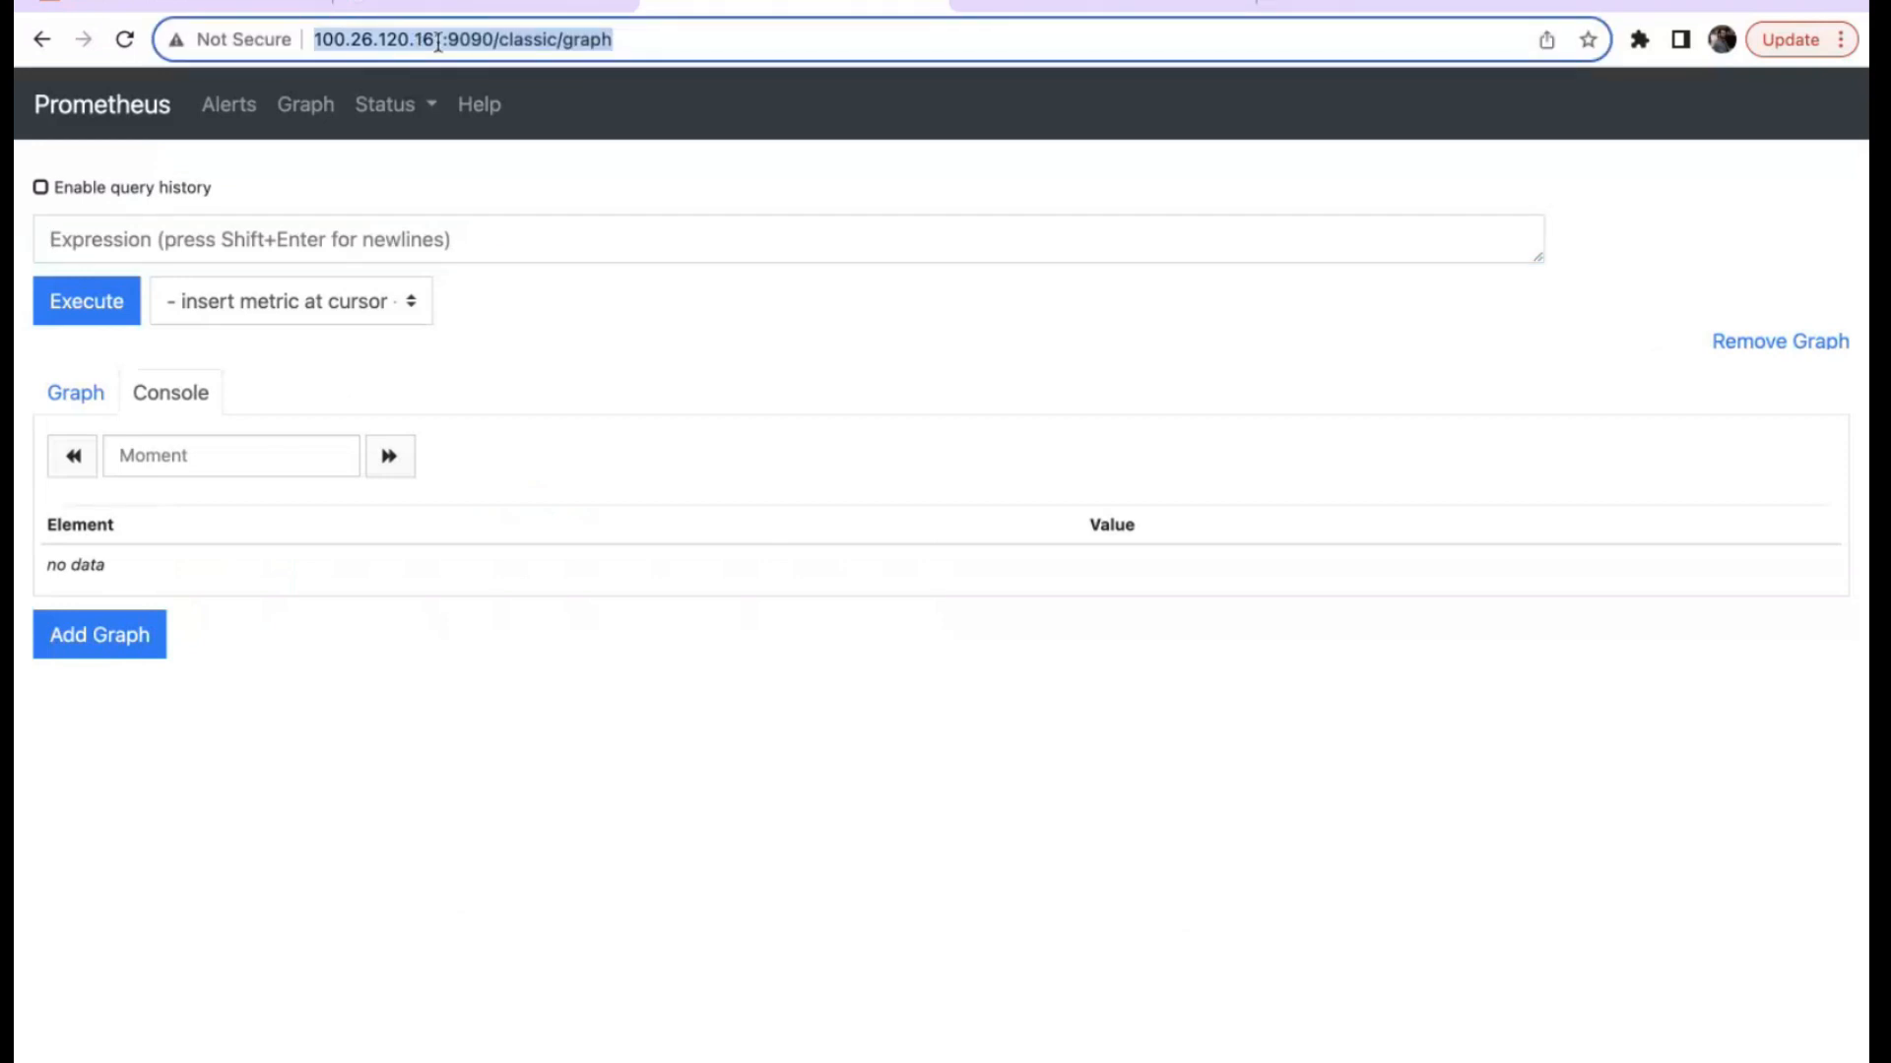
{"action": "left_click", "coordinate": [444, 42]}
{"action": "left_click_drag", "start_coordinate": [444, 41], "coordinate": [313, 41]}
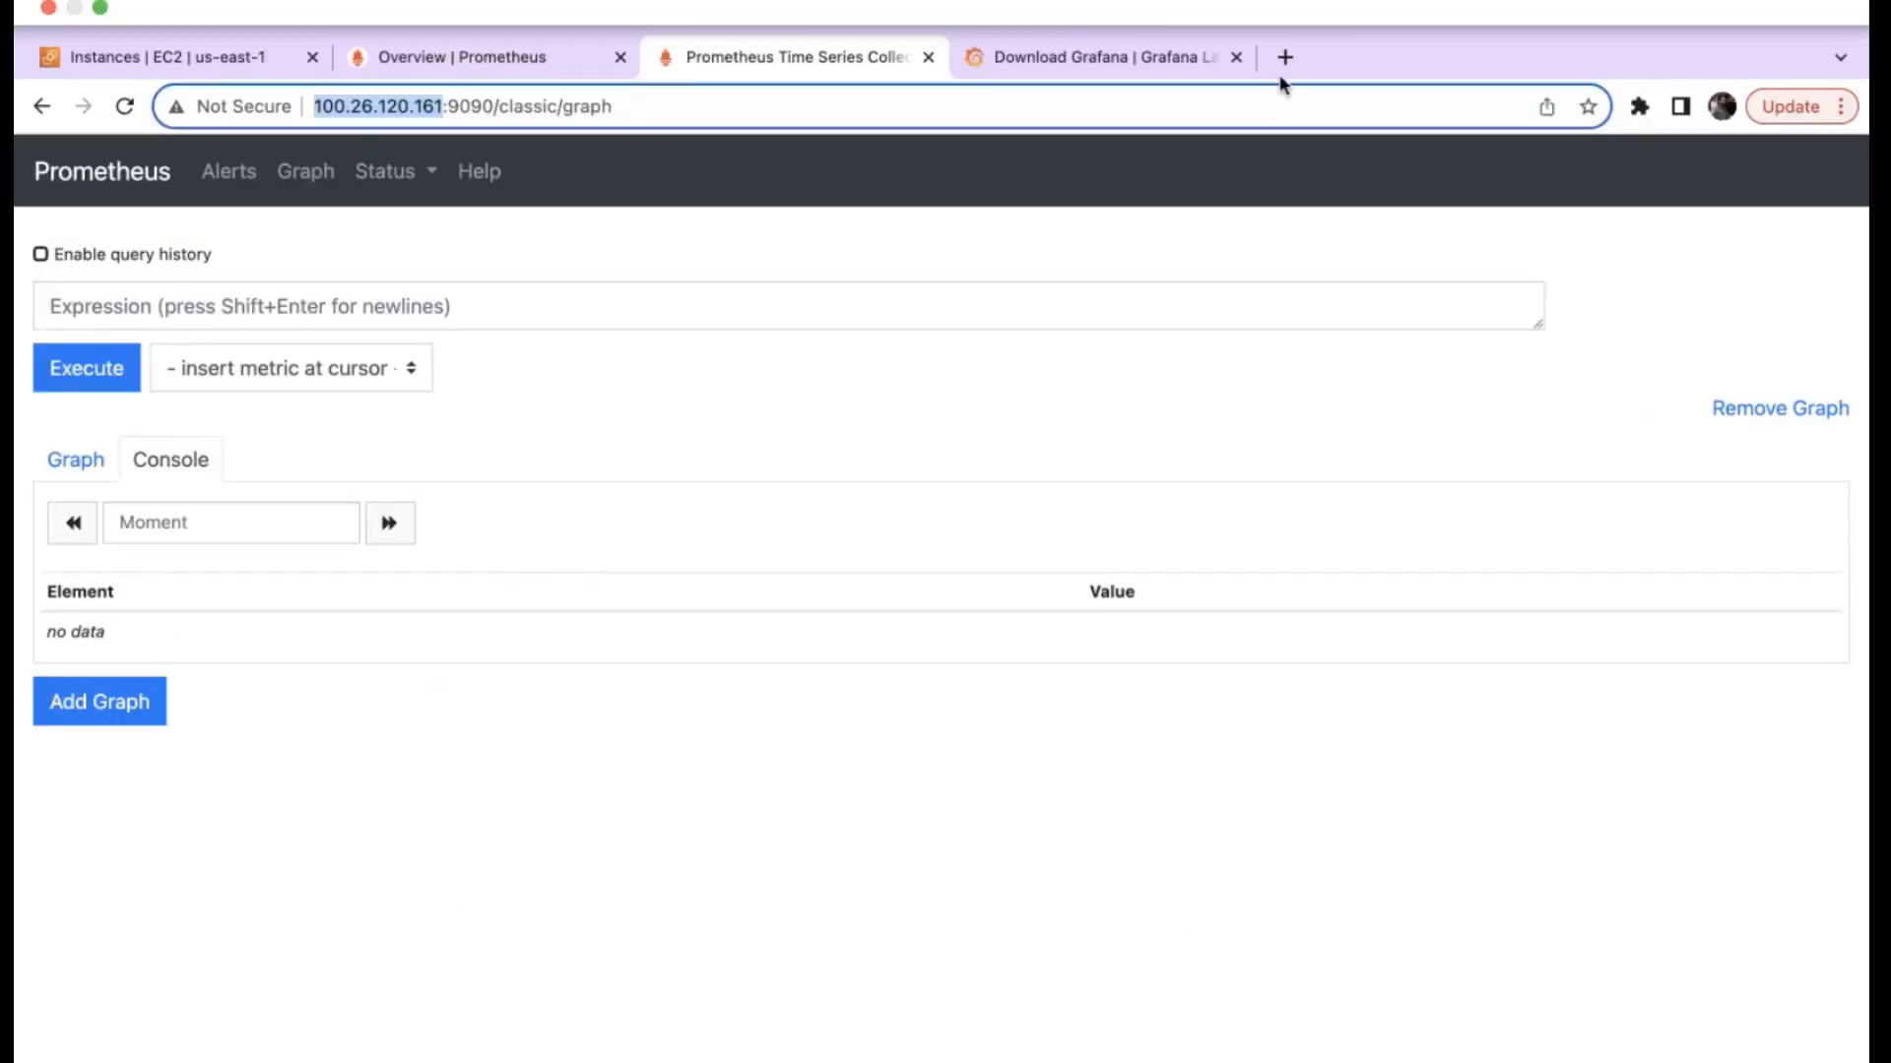
{"action": "left_click", "coordinate": [1285, 57]}
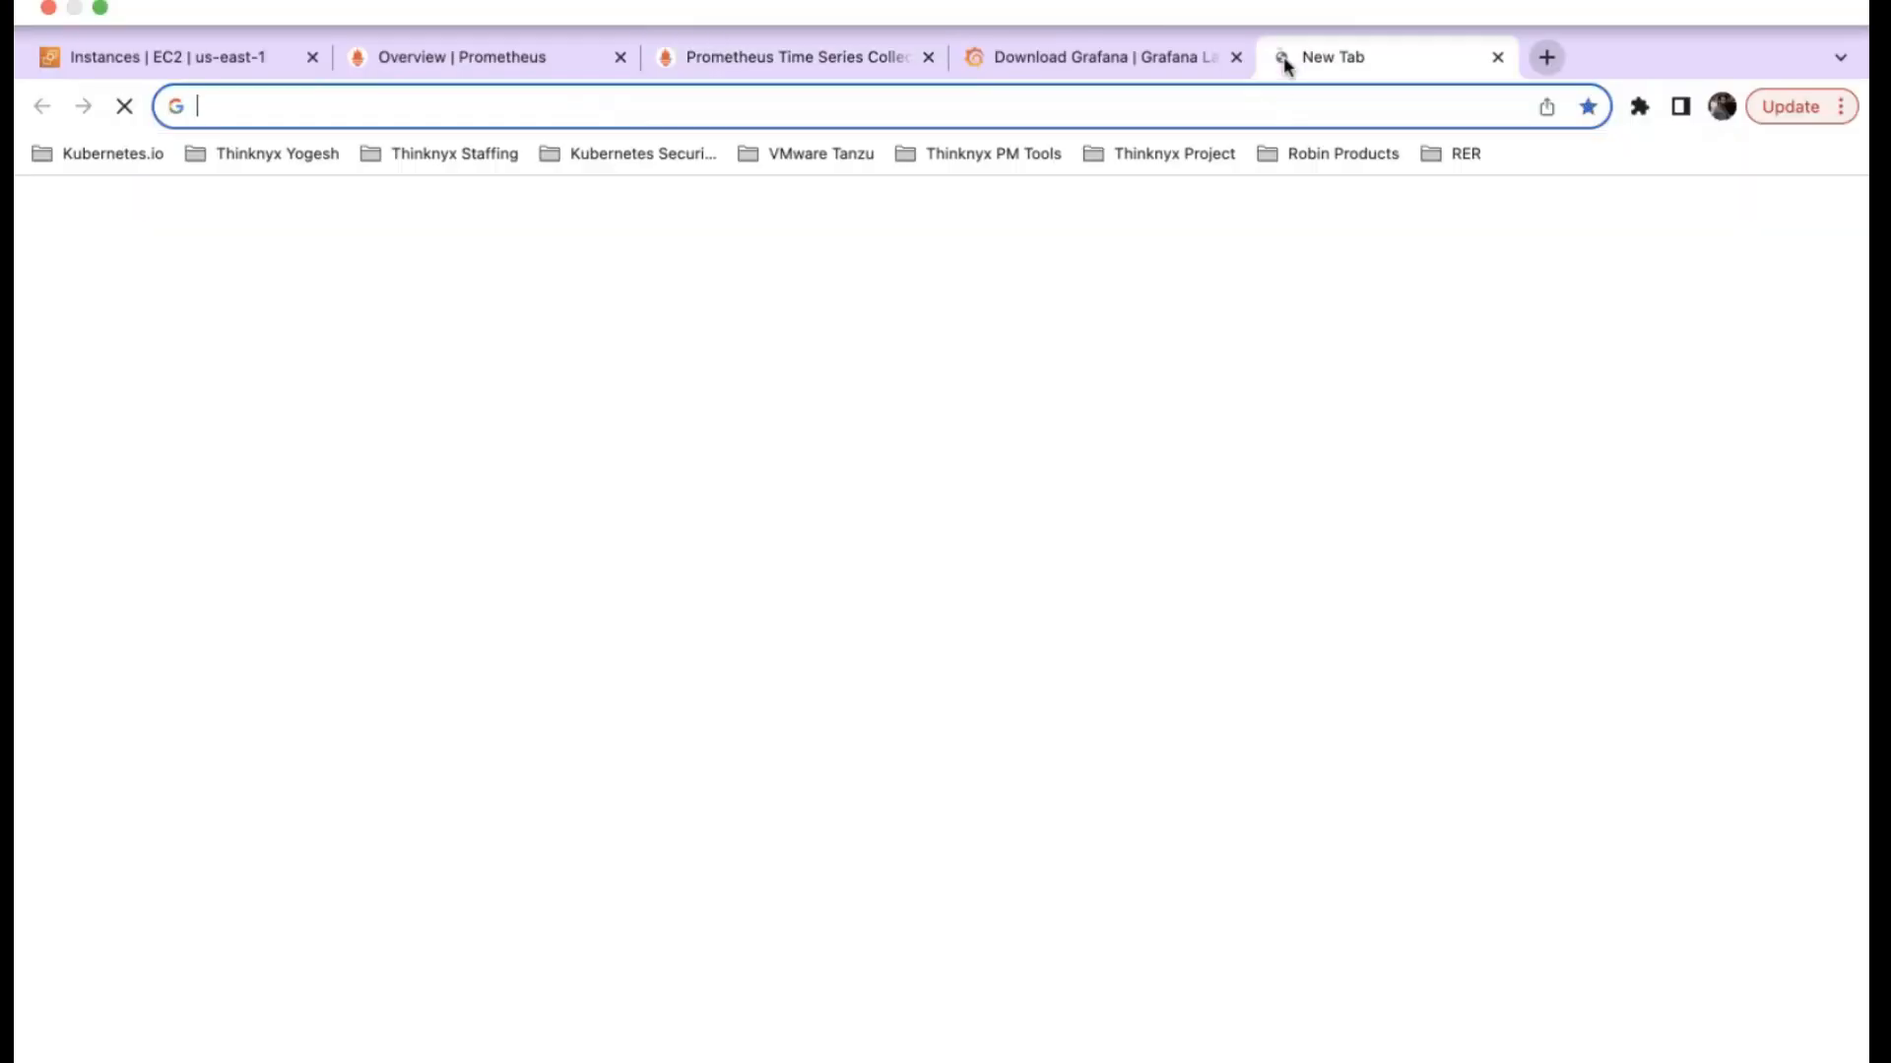
{"action": "key", "text": "super+v"}
{"action": "key", "text": "BackSpace"}
{"action": "type", "text": ":3000"}
{"action": "key", "text": "Return"}
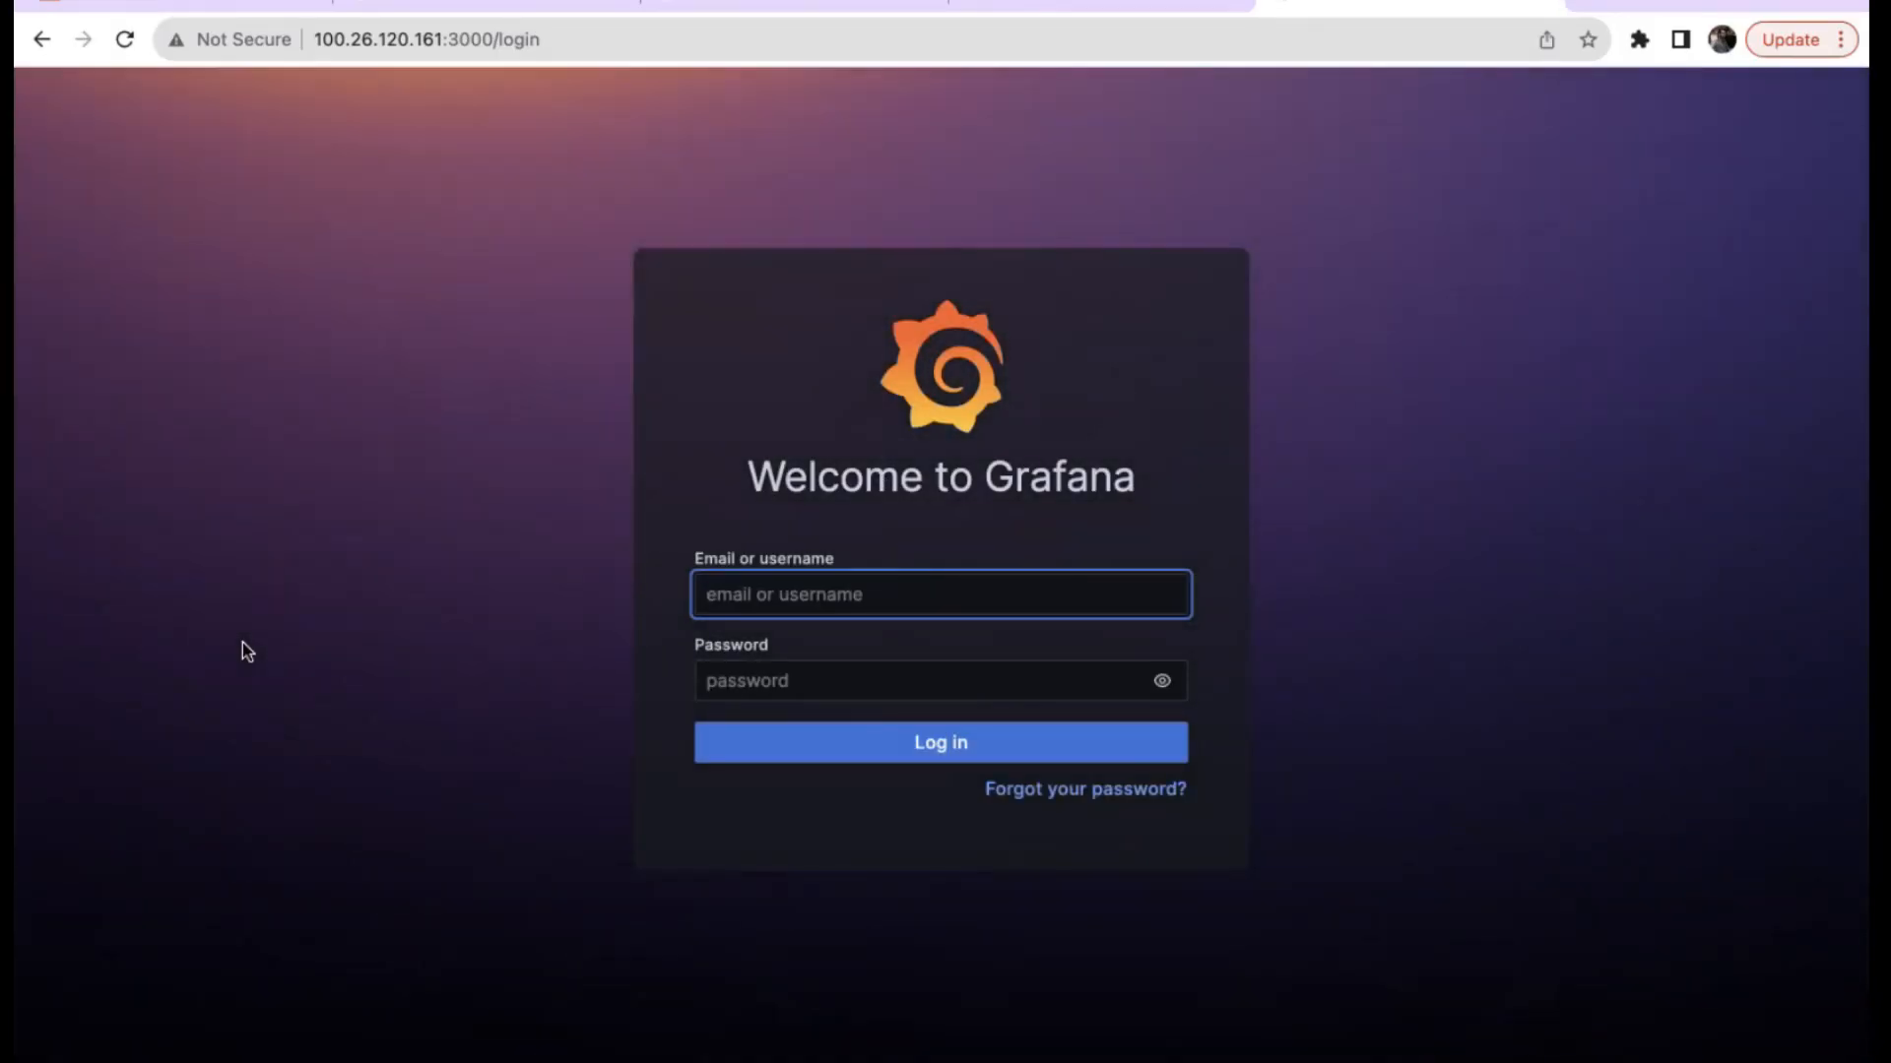
{"action": "left_click", "coordinate": [707, 604]}
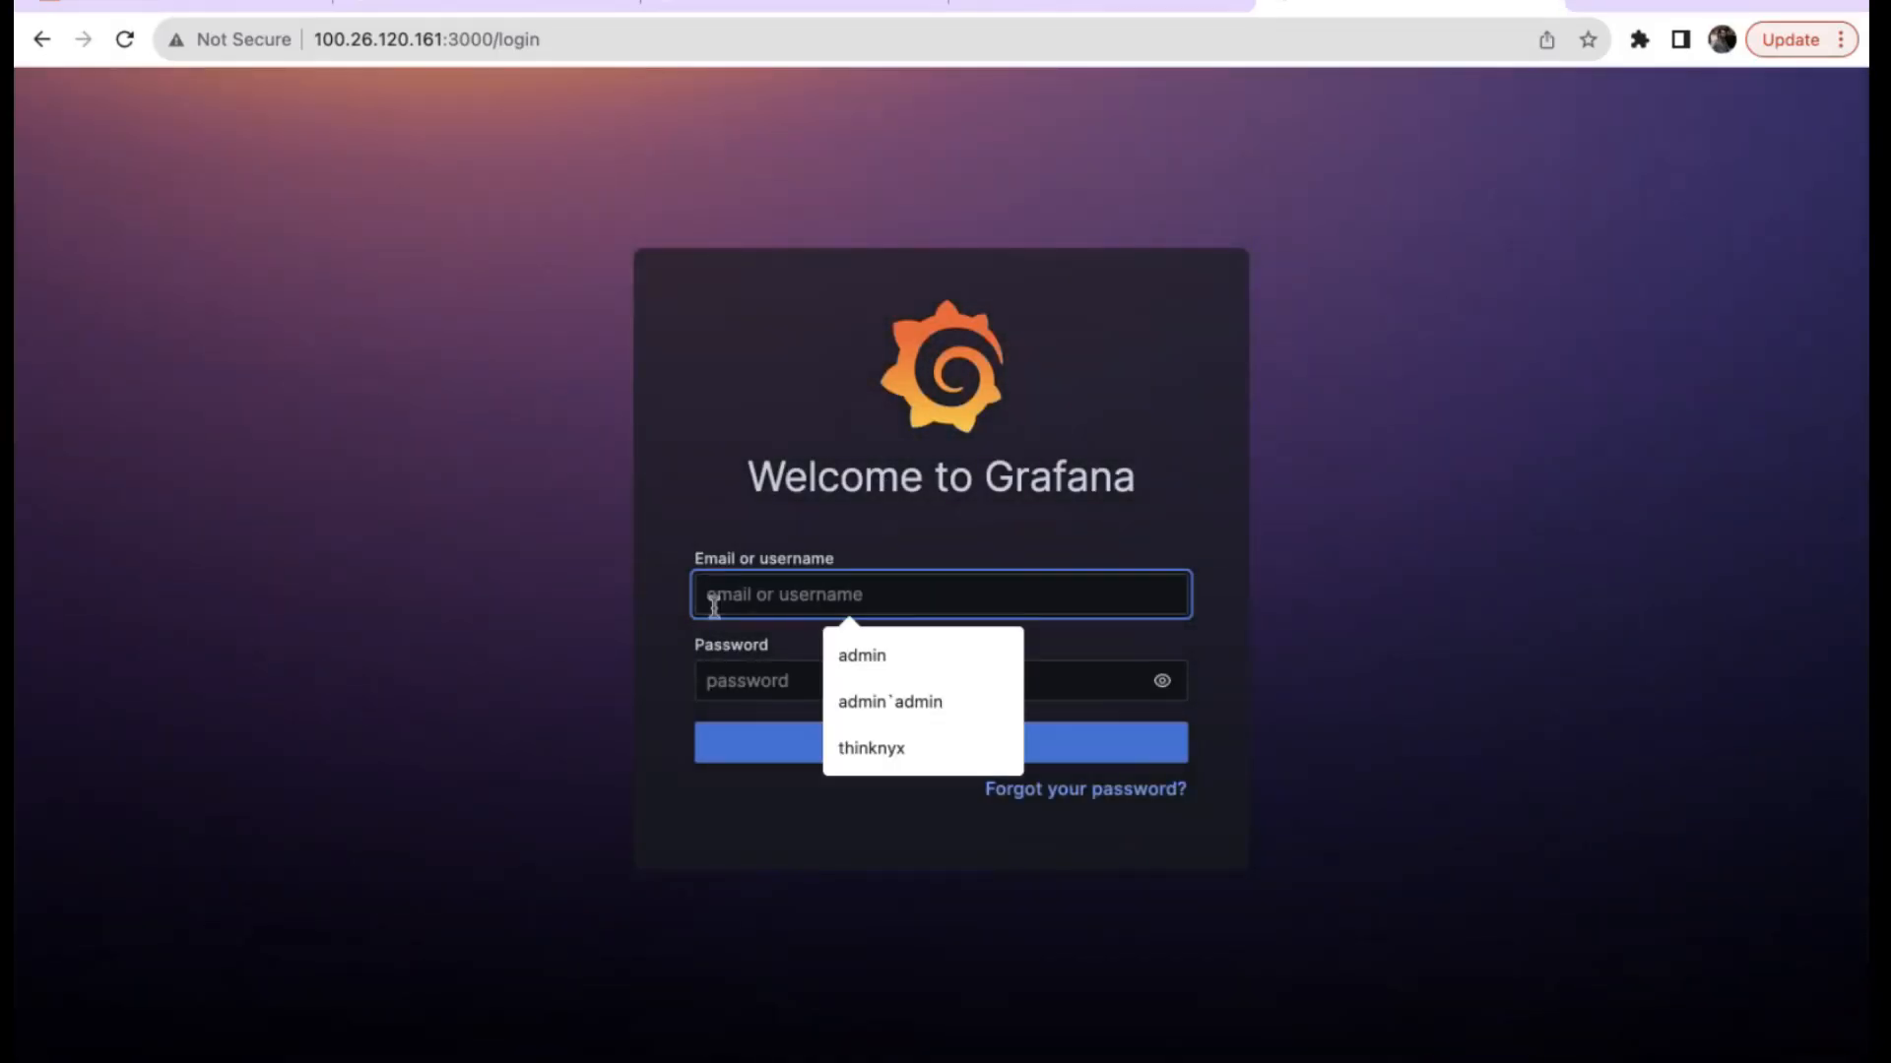
{"action": "type", "text": "admin"}
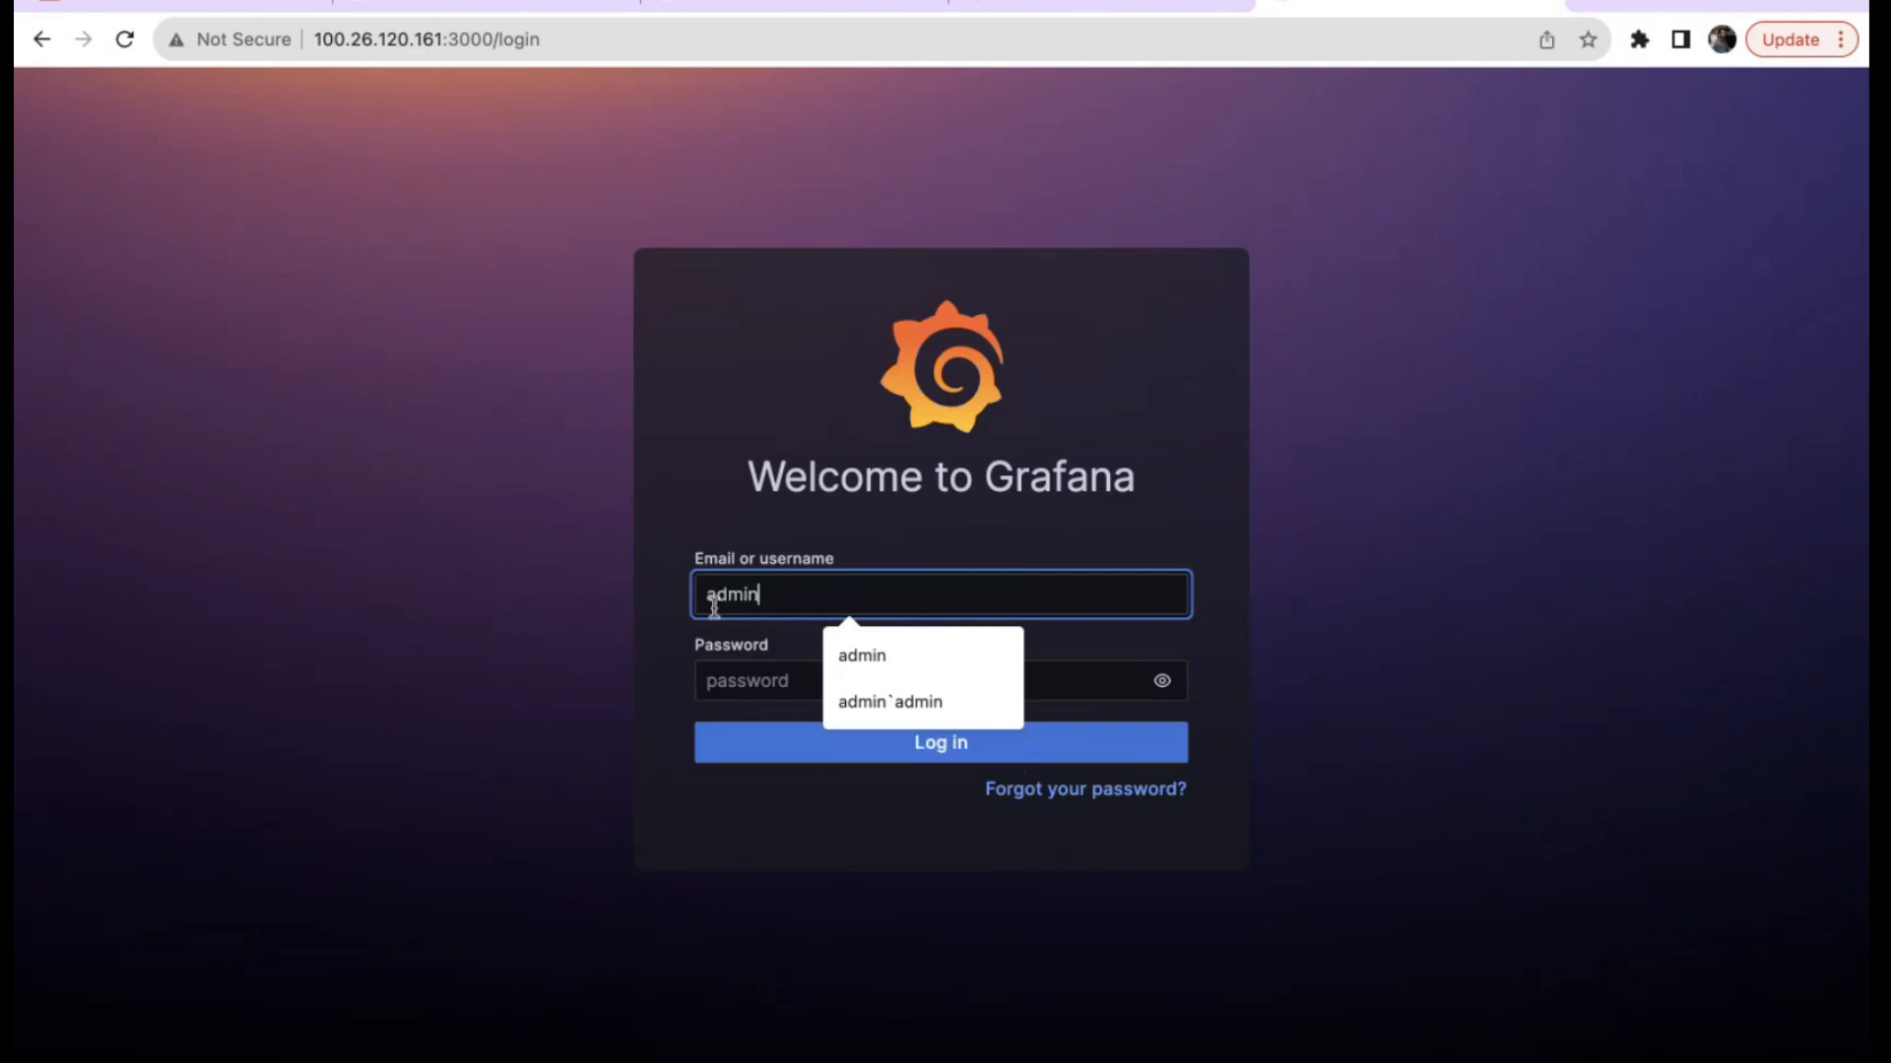
{"action": "left_click", "coordinate": [718, 678]}
{"action": "type", "text": "admin"}
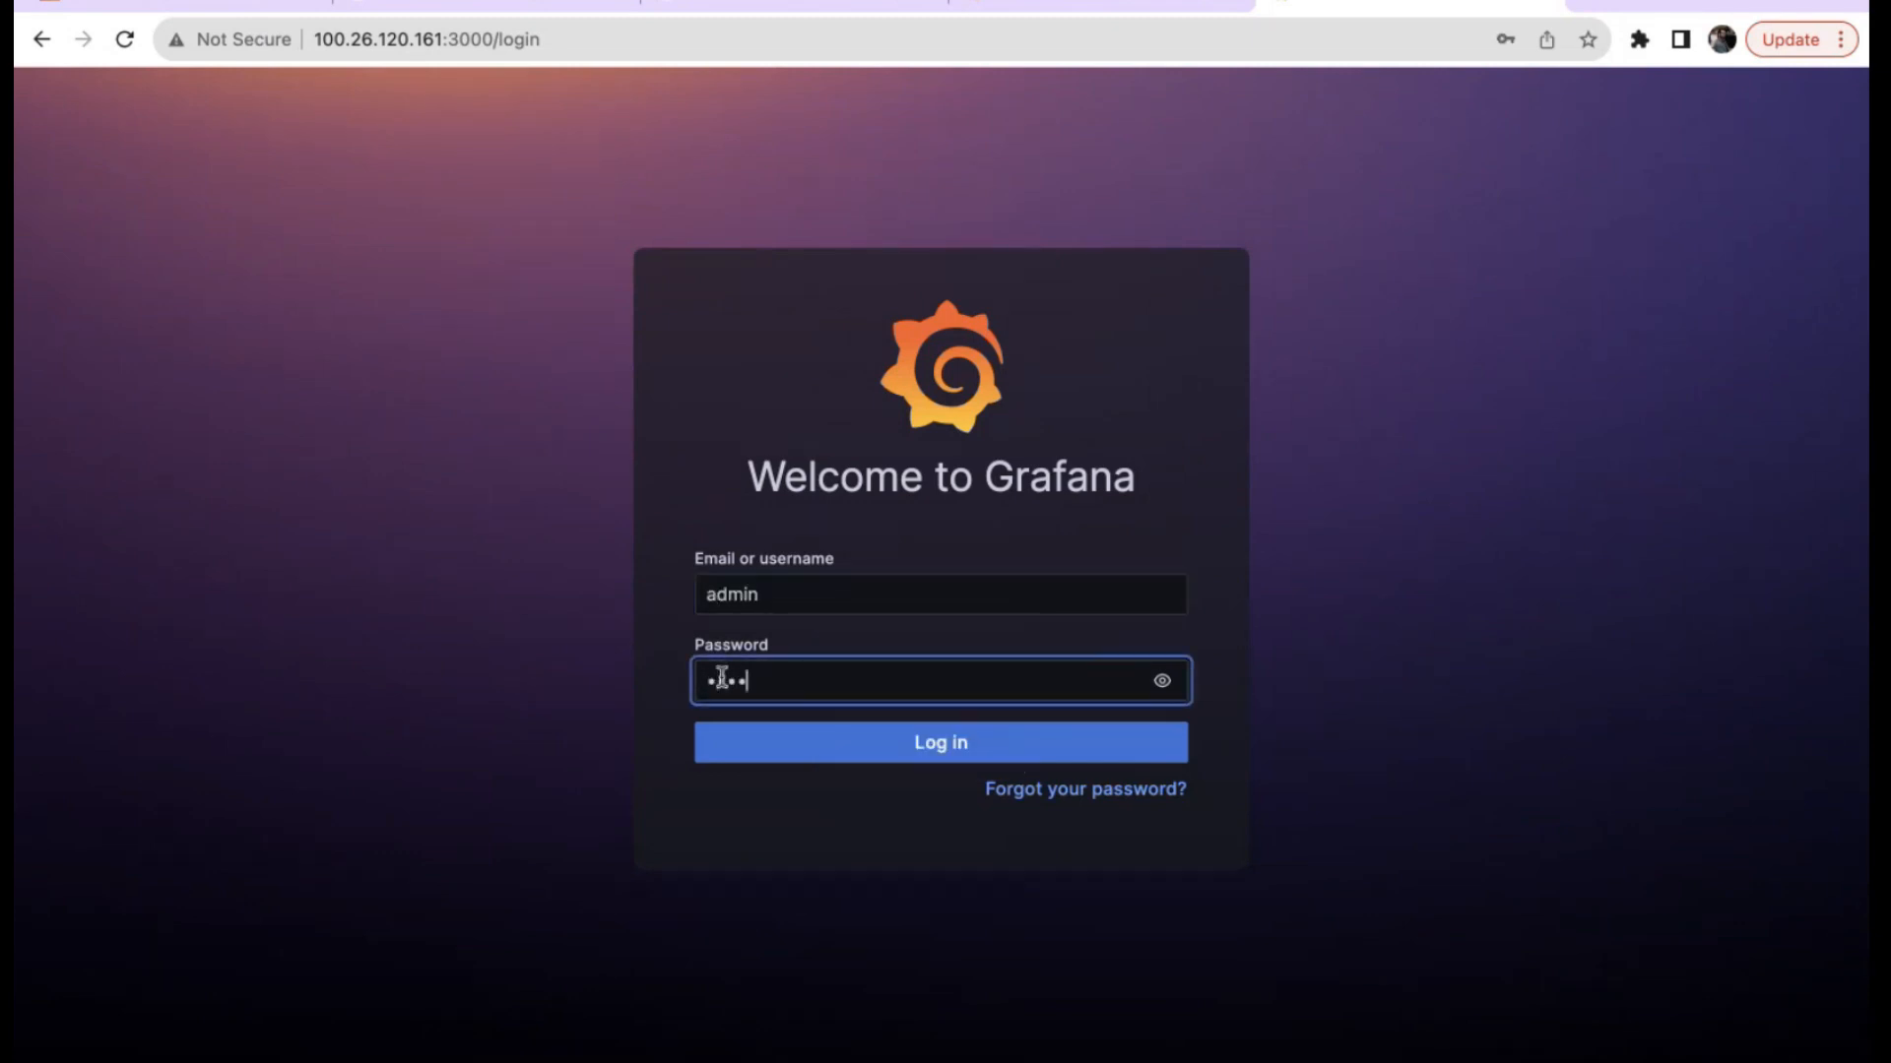
{"action": "left_click", "coordinate": [899, 745]}
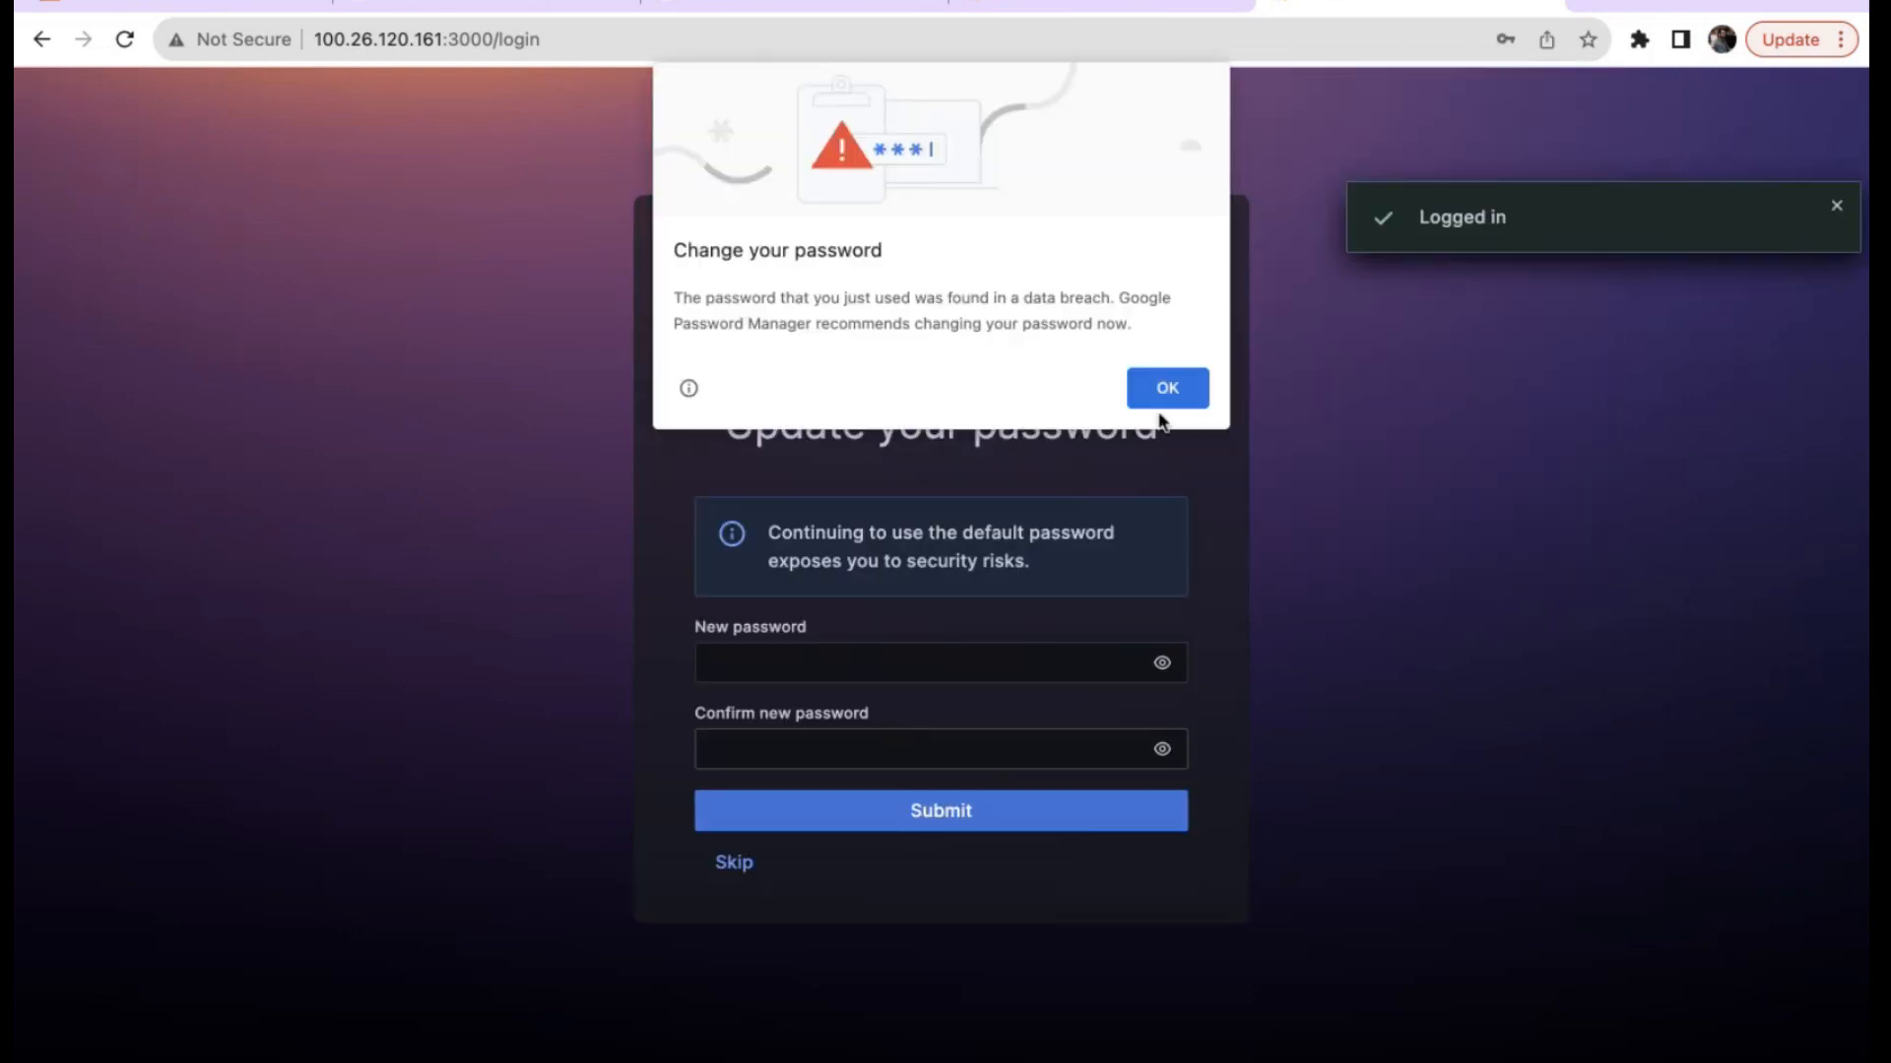
{"action": "left_click", "coordinate": [1164, 387]}
{"action": "left_click", "coordinate": [1443, 409]}
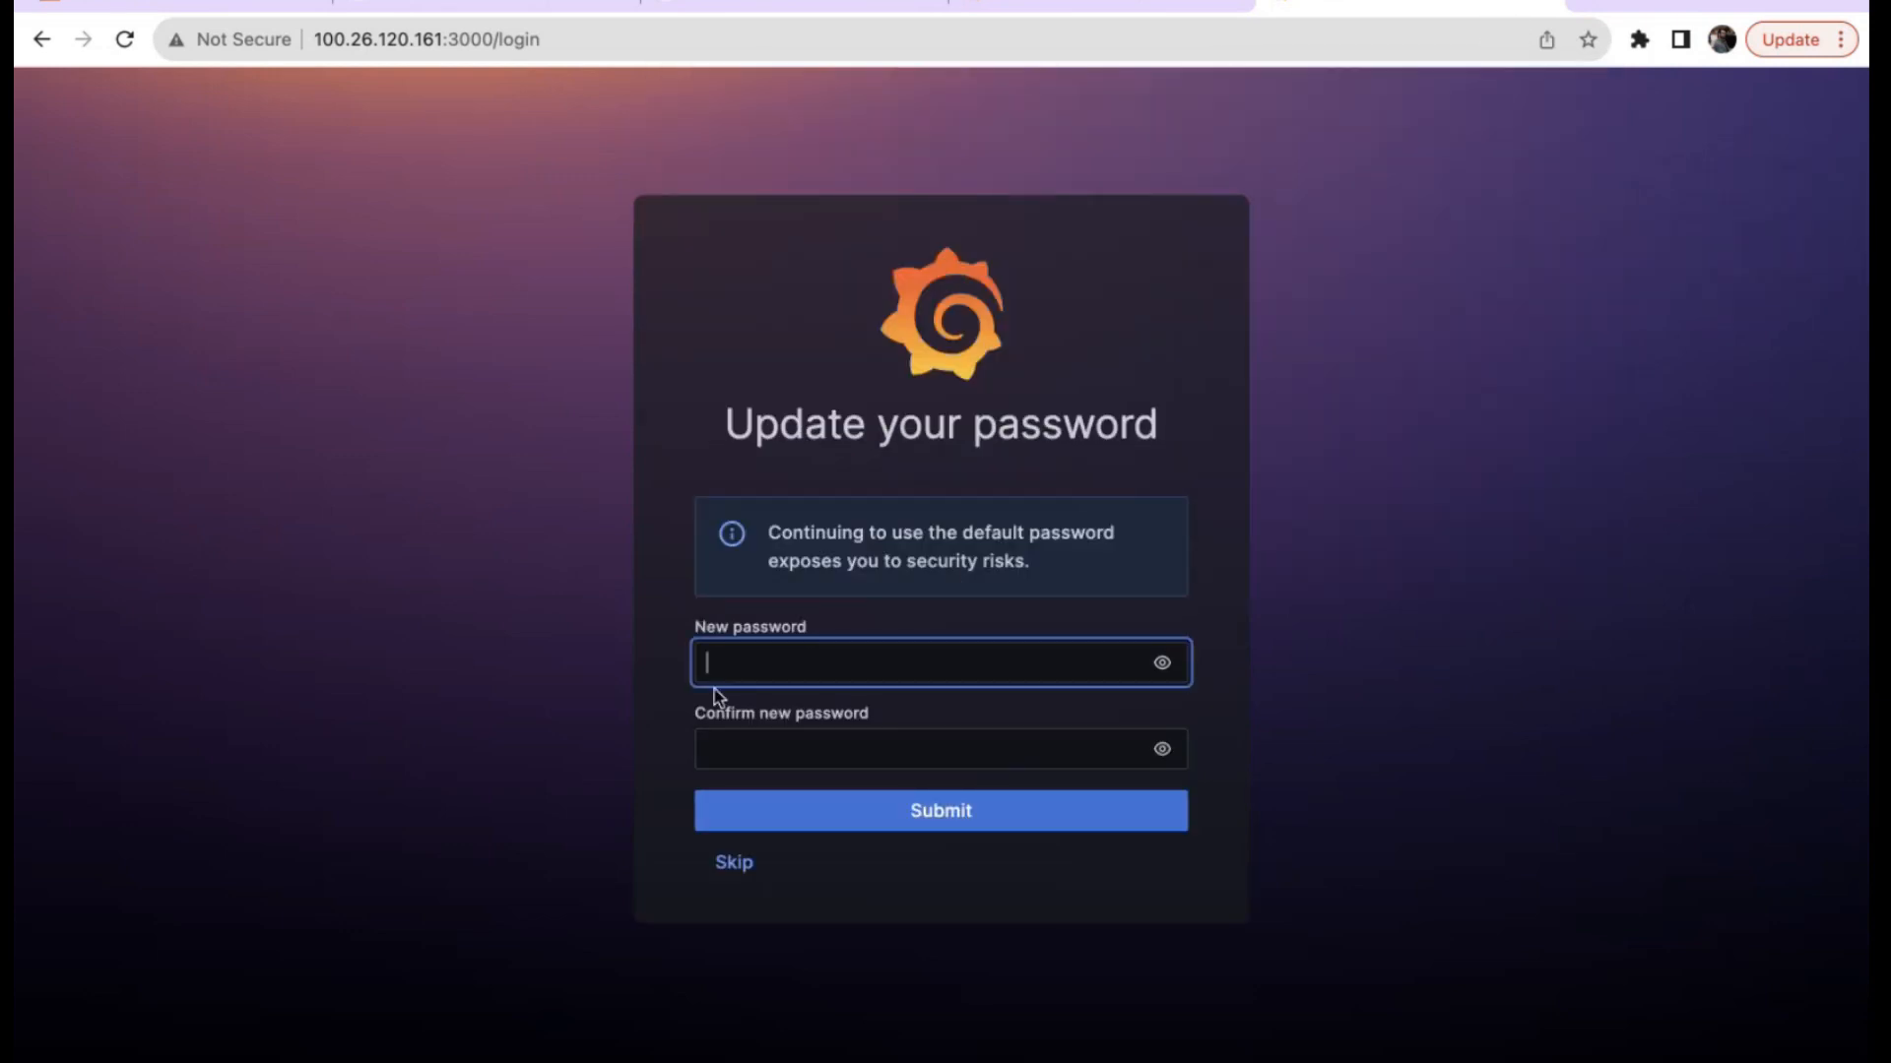
Enter and confirm a new admin password, submit it, and decline saving it in Chrome.
{"action": "left_click", "coordinate": [727, 667]}
{"action": "type", "text": "••••••••••"}
{"action": "left_click", "coordinate": [727, 739]}
{"action": "type", "text": "••••••••••"}
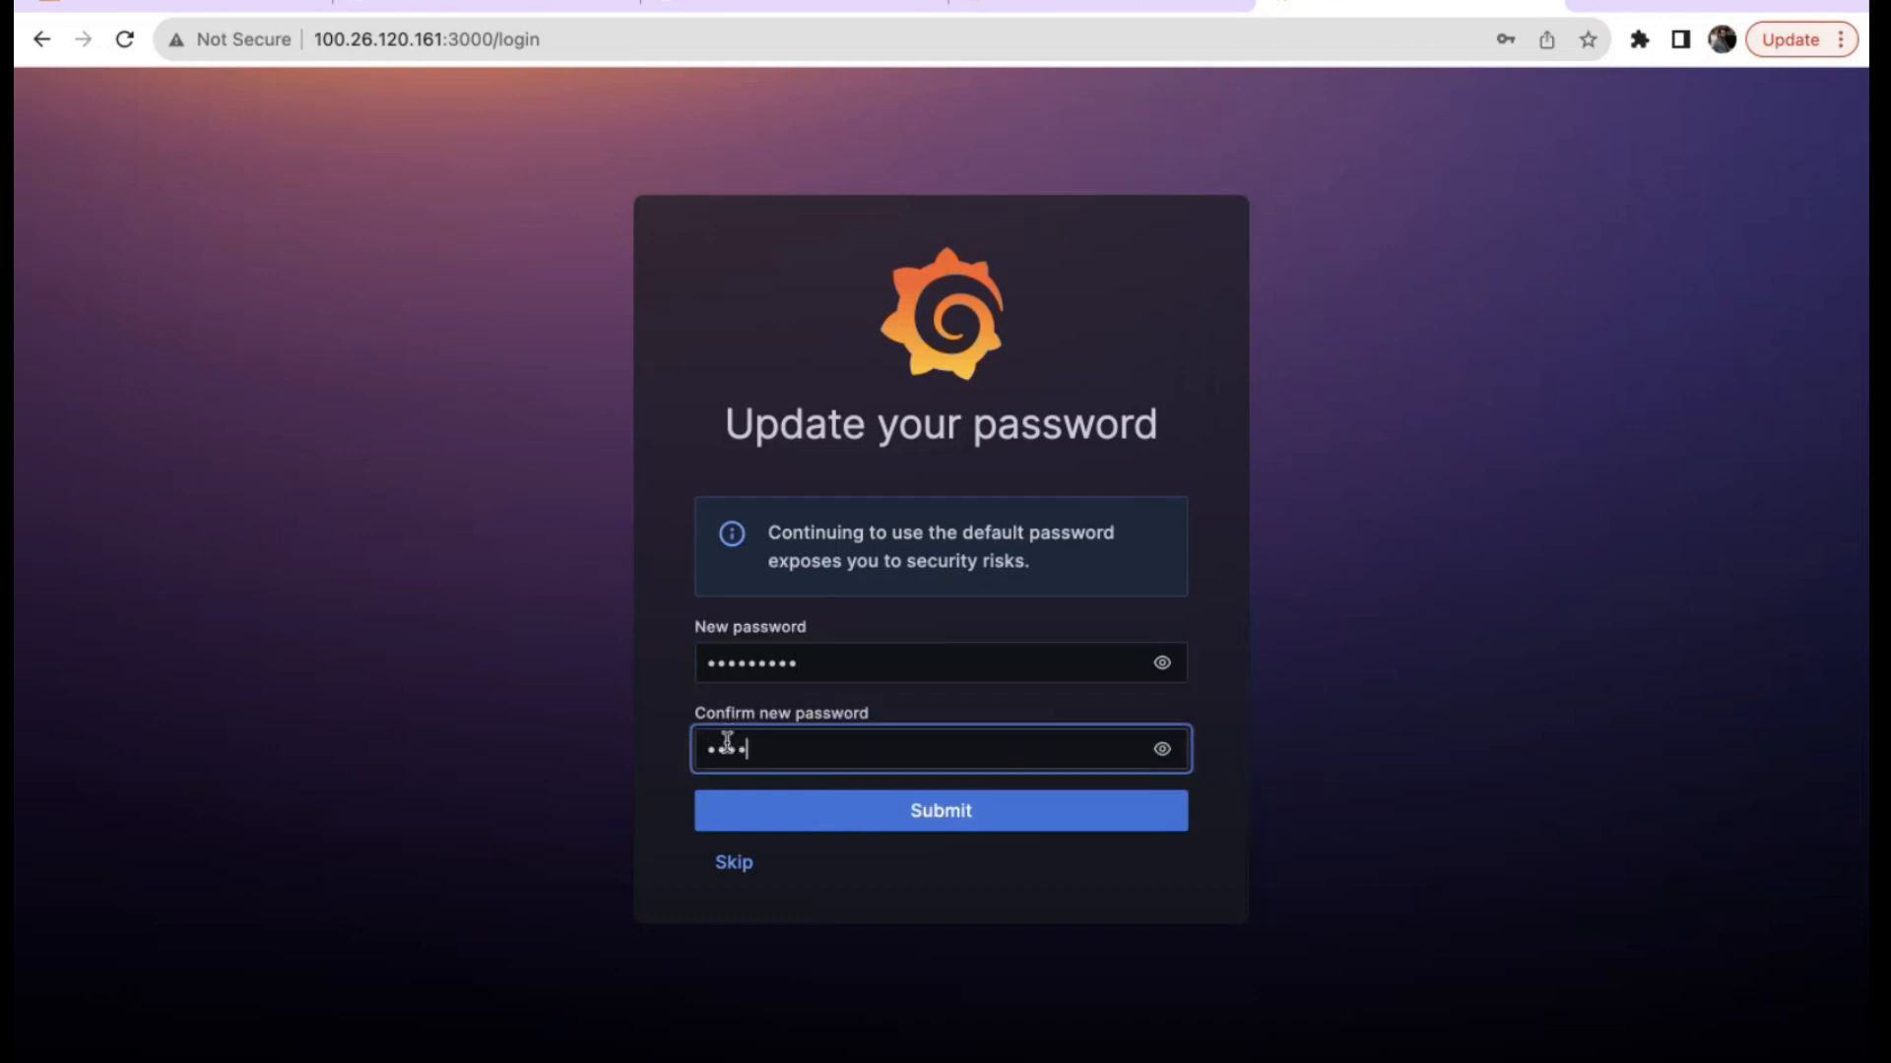
{"action": "left_click", "coordinate": [903, 823]}
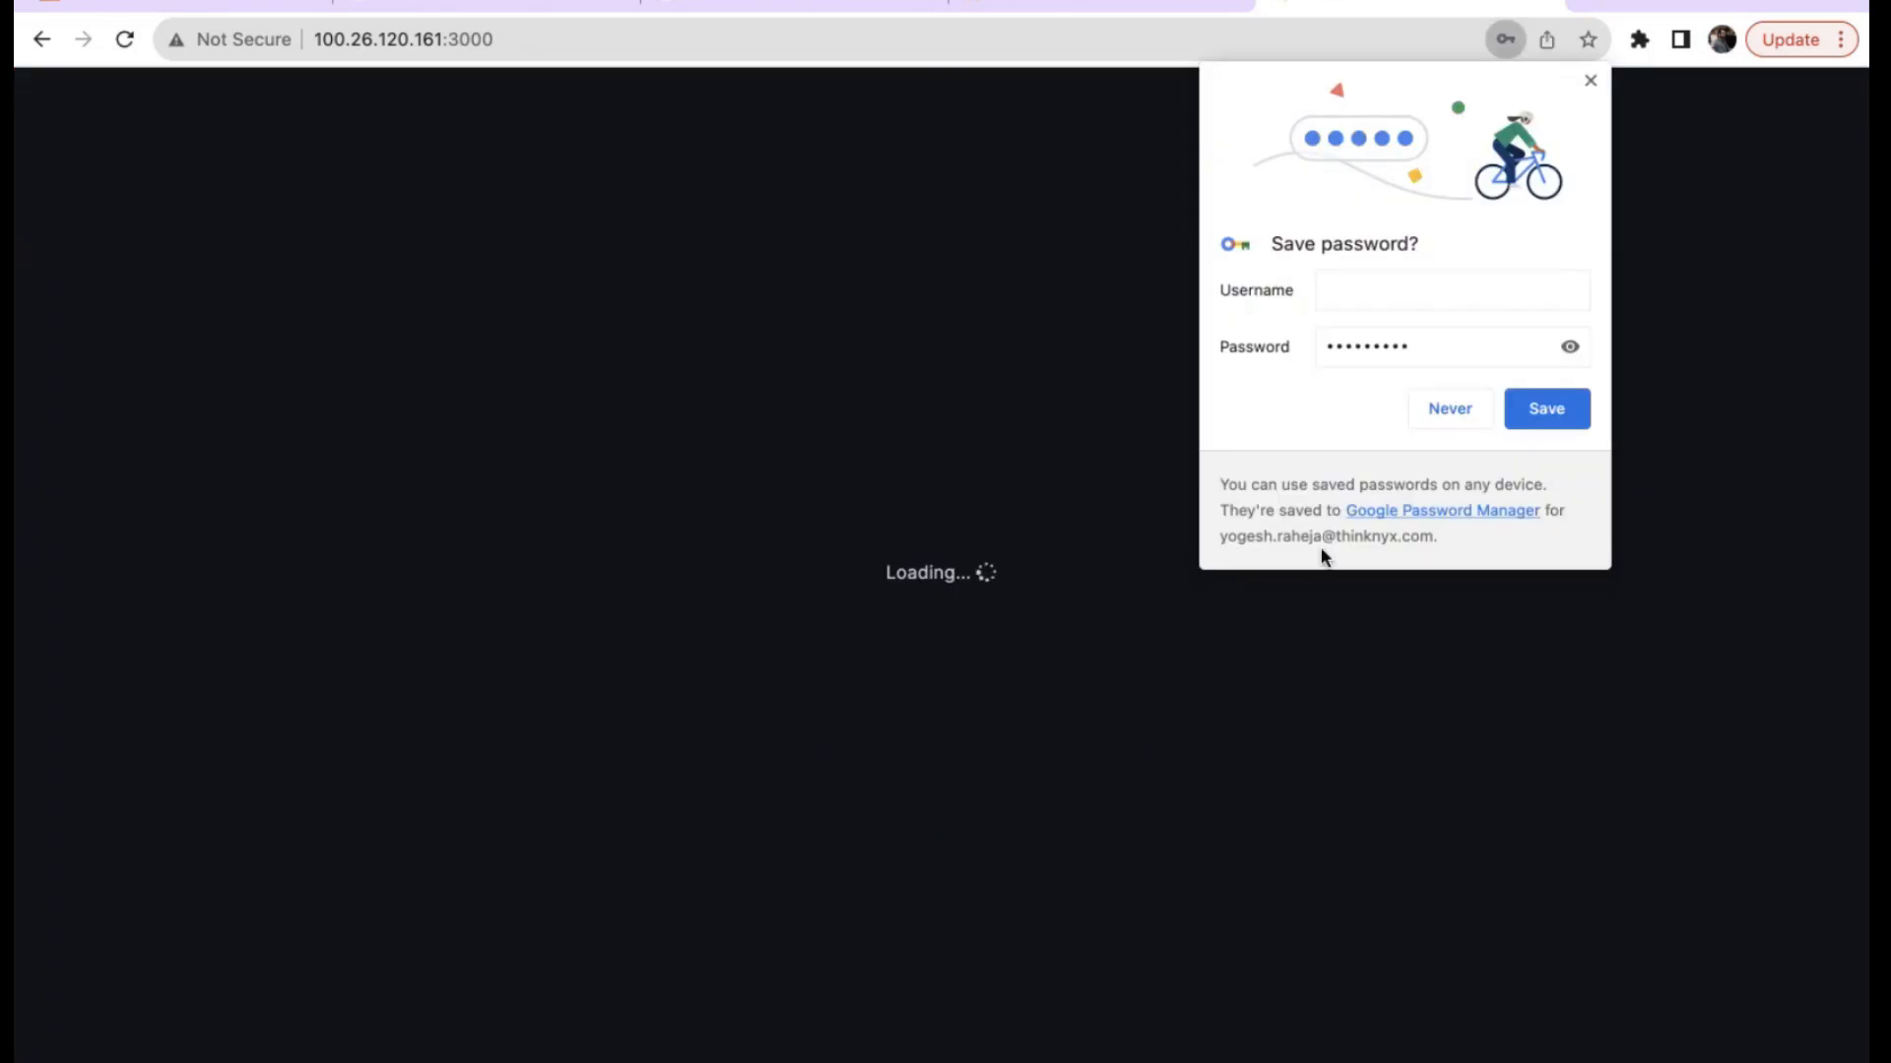
{"action": "left_click", "coordinate": [1433, 412]}
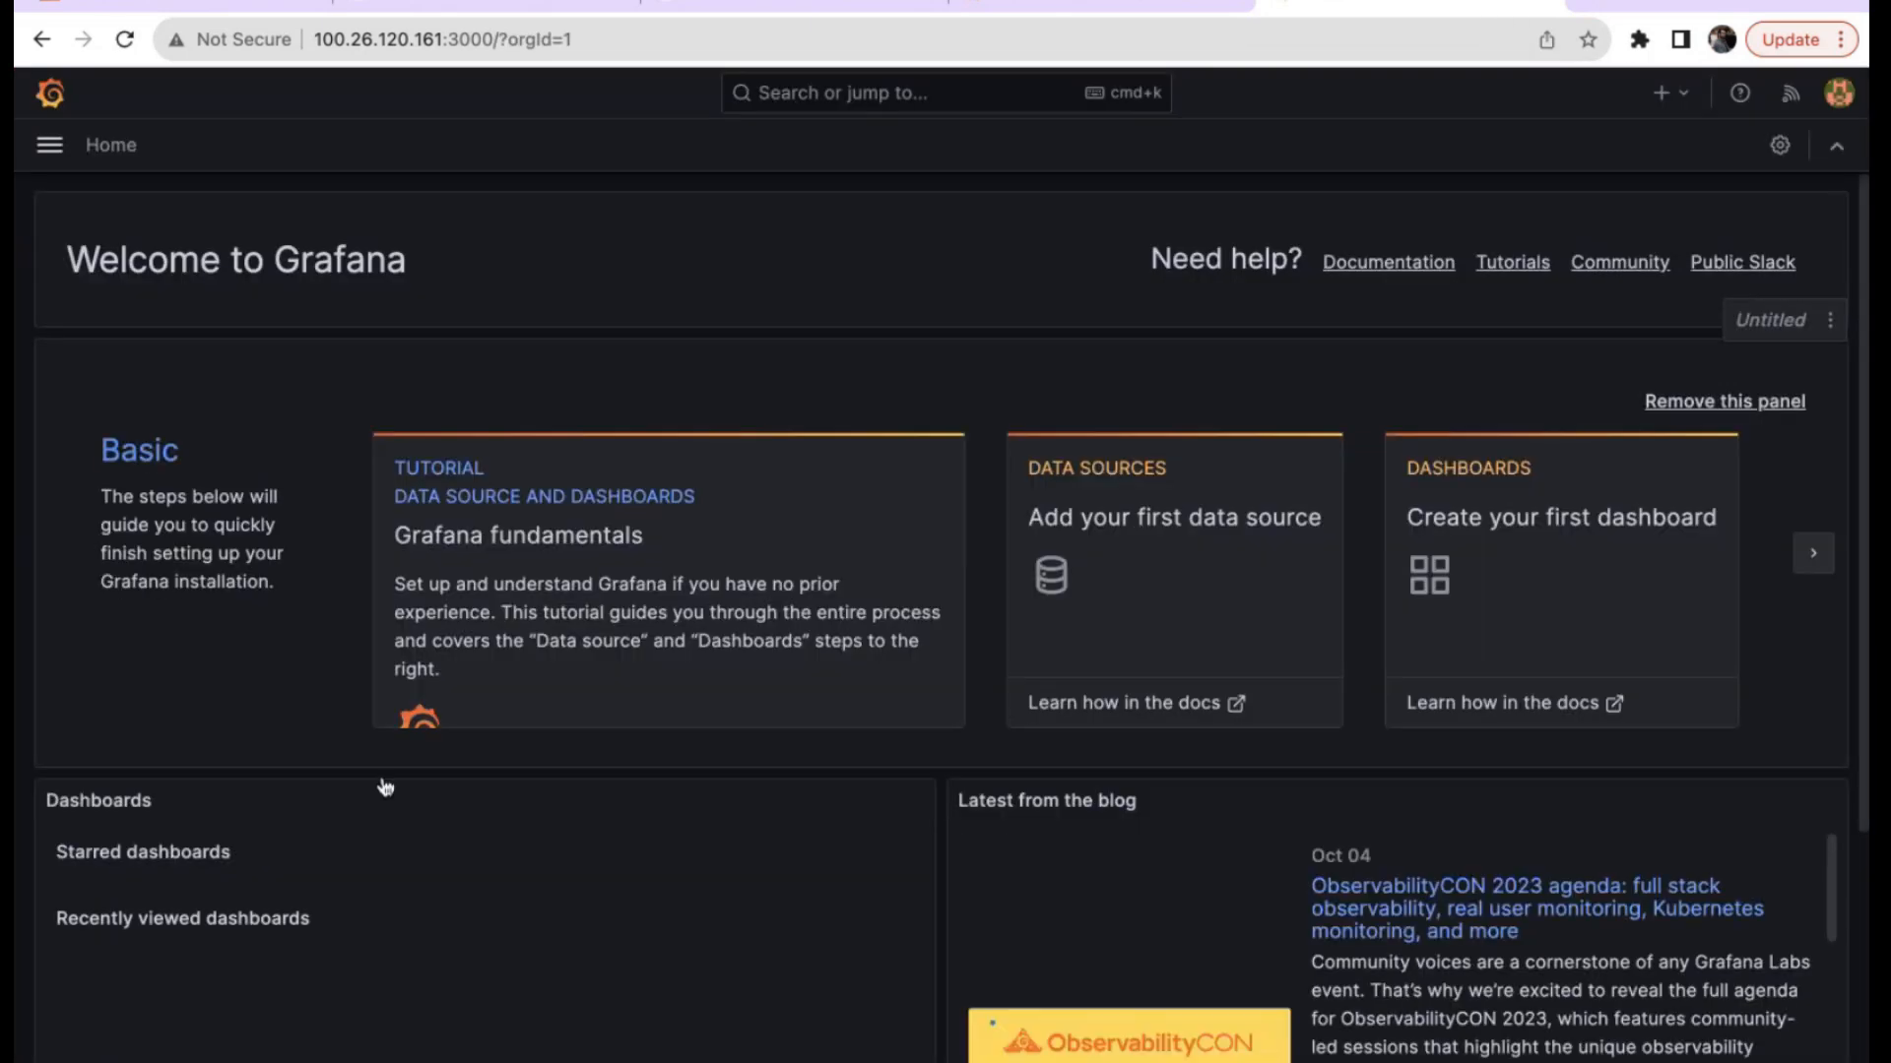
Use the main menu's Starred section to reach the starred dashboards list.
{"action": "scroll", "coordinate": [800, 675], "scroll_direction": "down", "scroll_amount": 4}
{"action": "scroll", "coordinate": [802, 676], "scroll_direction": "up", "scroll_amount": 4}
{"action": "scroll", "coordinate": [744, 519], "scroll_direction": "down", "scroll_amount": 4}
{"action": "scroll", "coordinate": [738, 519], "scroll_direction": "up", "scroll_amount": 4}
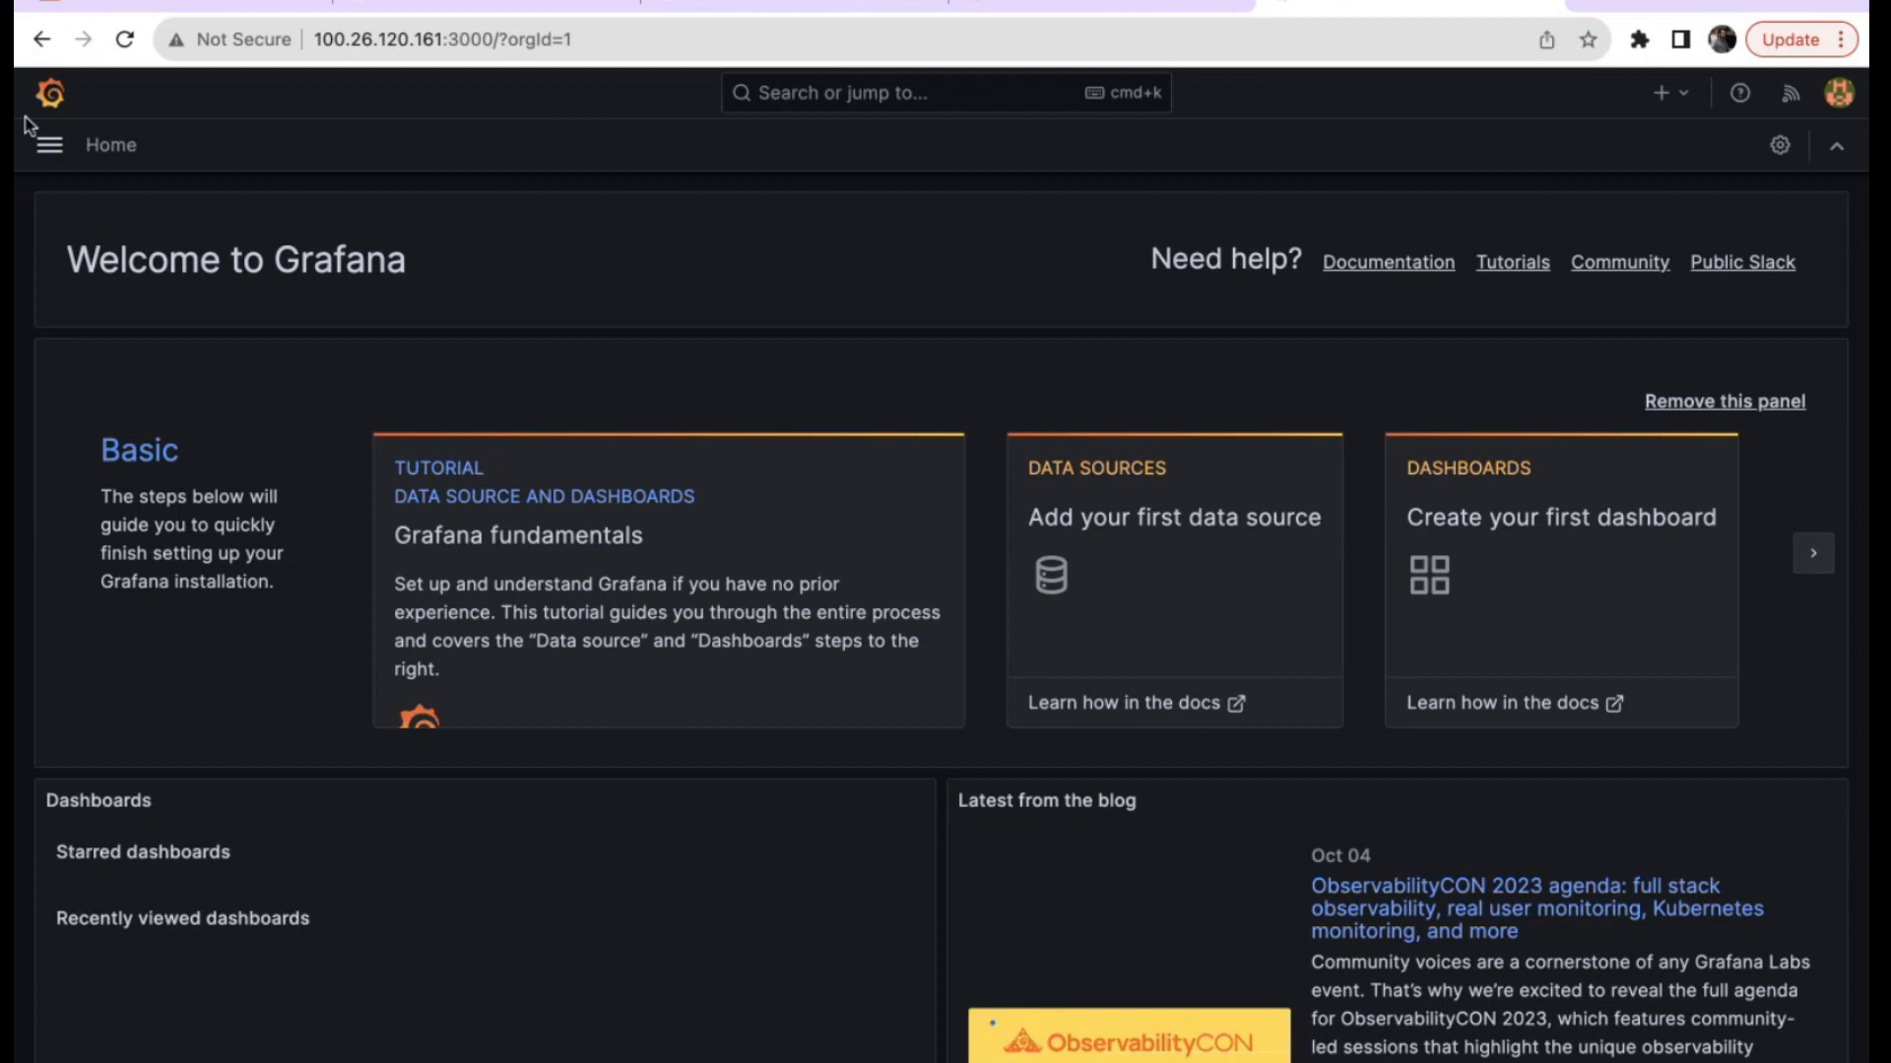
{"action": "left_click", "coordinate": [48, 150]}
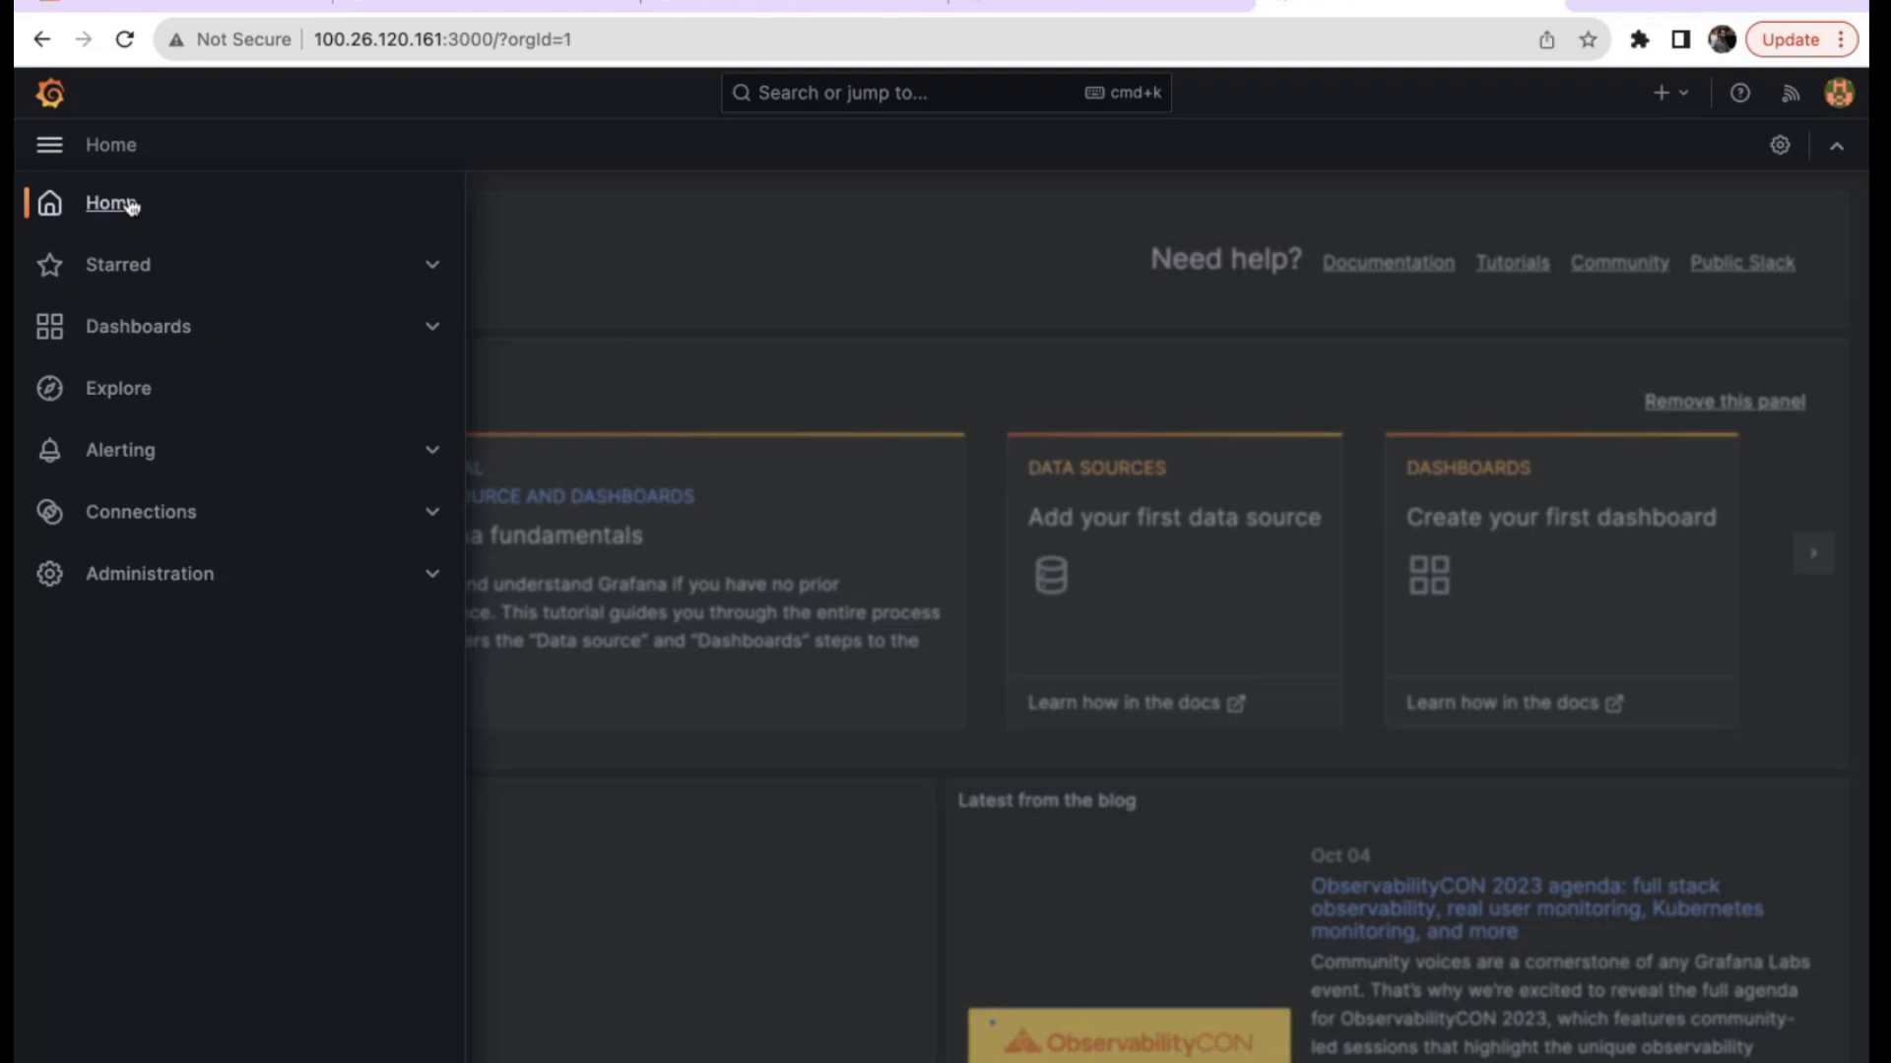
{"action": "left_click", "coordinate": [701, 268]}
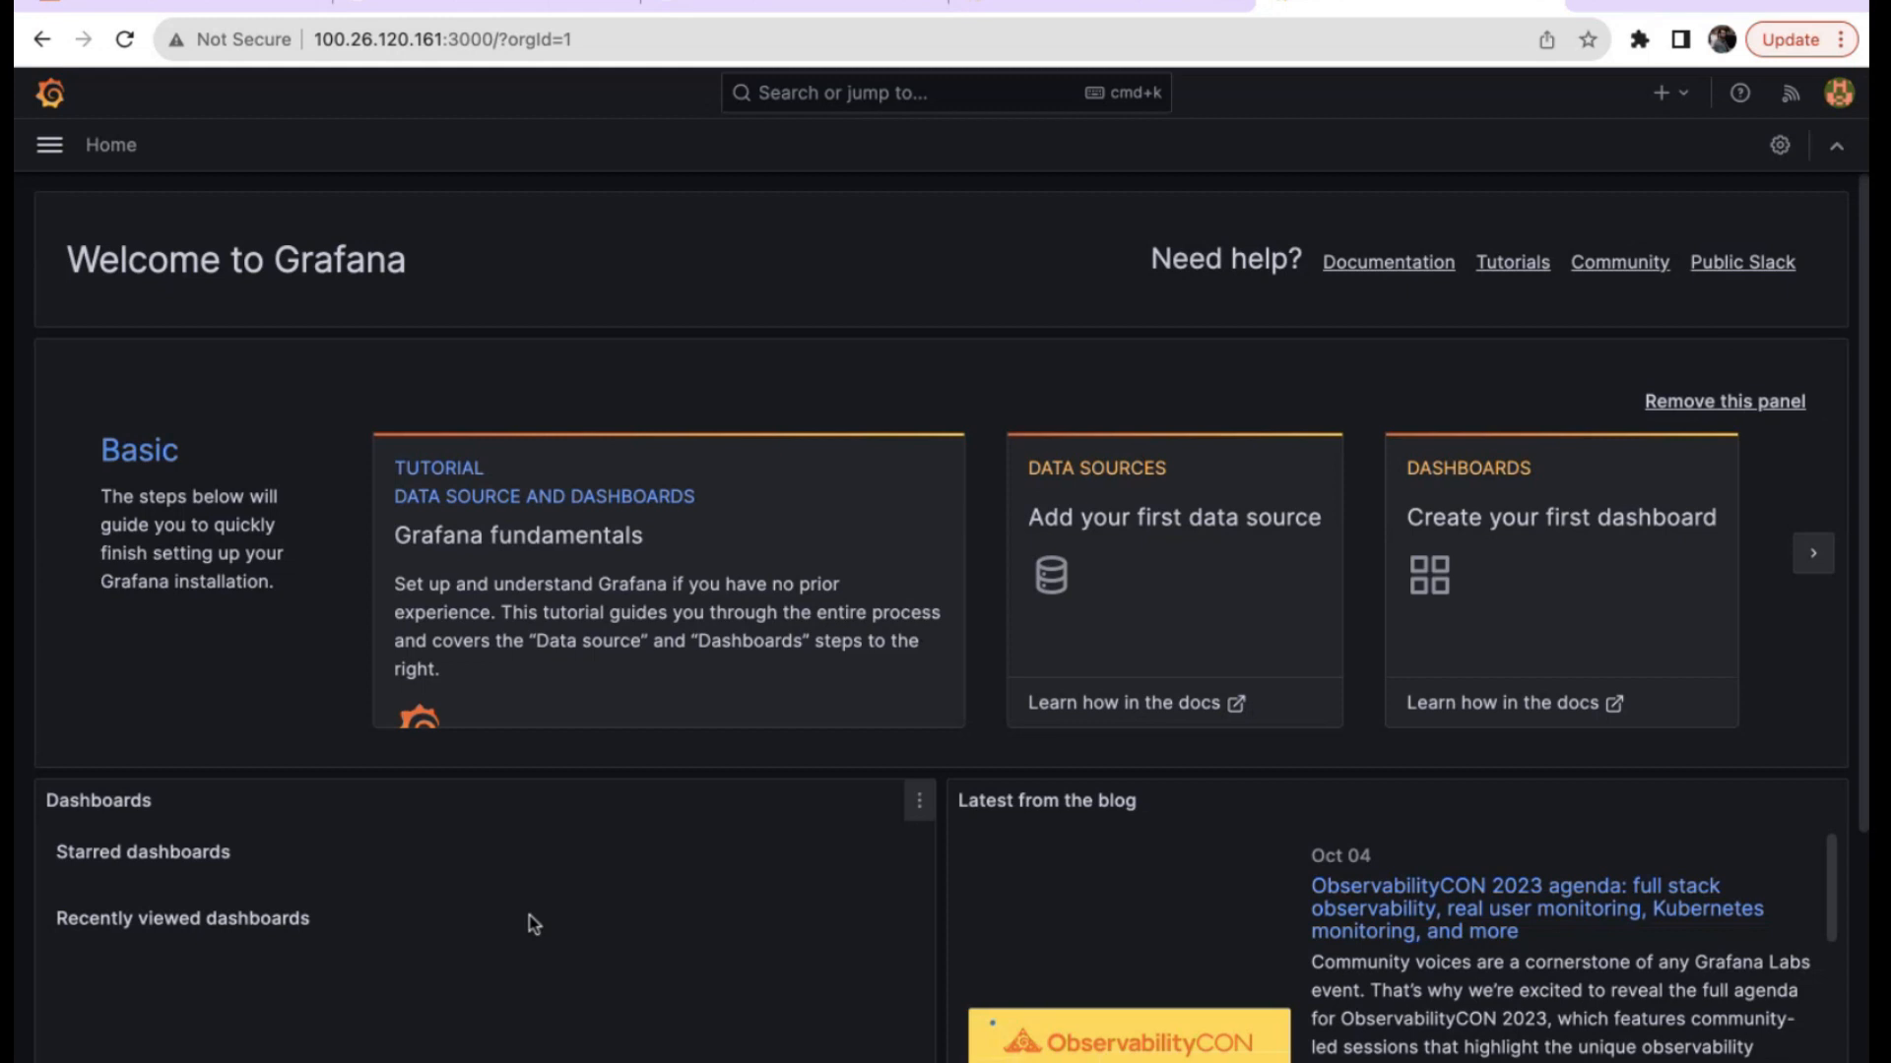
{"action": "scroll", "coordinate": [589, 948], "scroll_direction": "down", "scroll_amount": 5}
{"action": "scroll", "coordinate": [589, 948], "scroll_direction": "up", "scroll_amount": 5}
{"action": "left_click", "coordinate": [46, 147]}
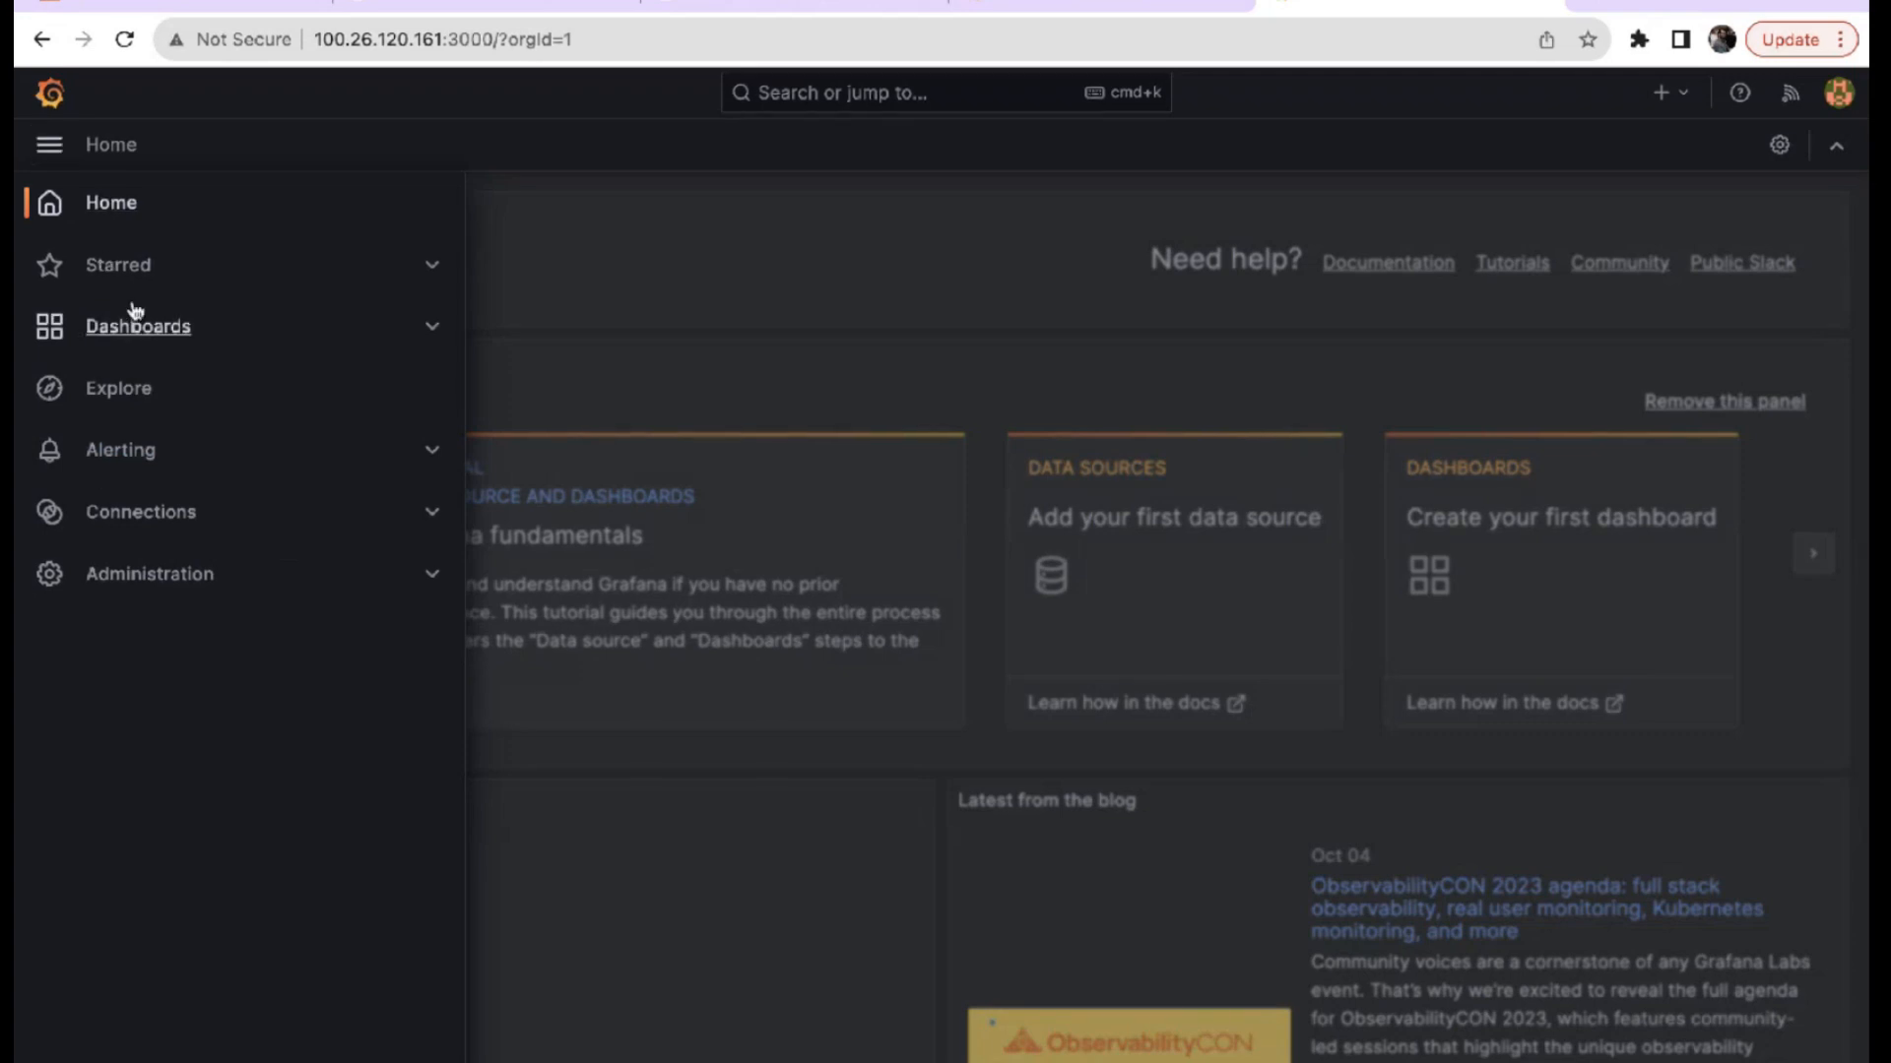
{"action": "left_click", "coordinate": [430, 264]}
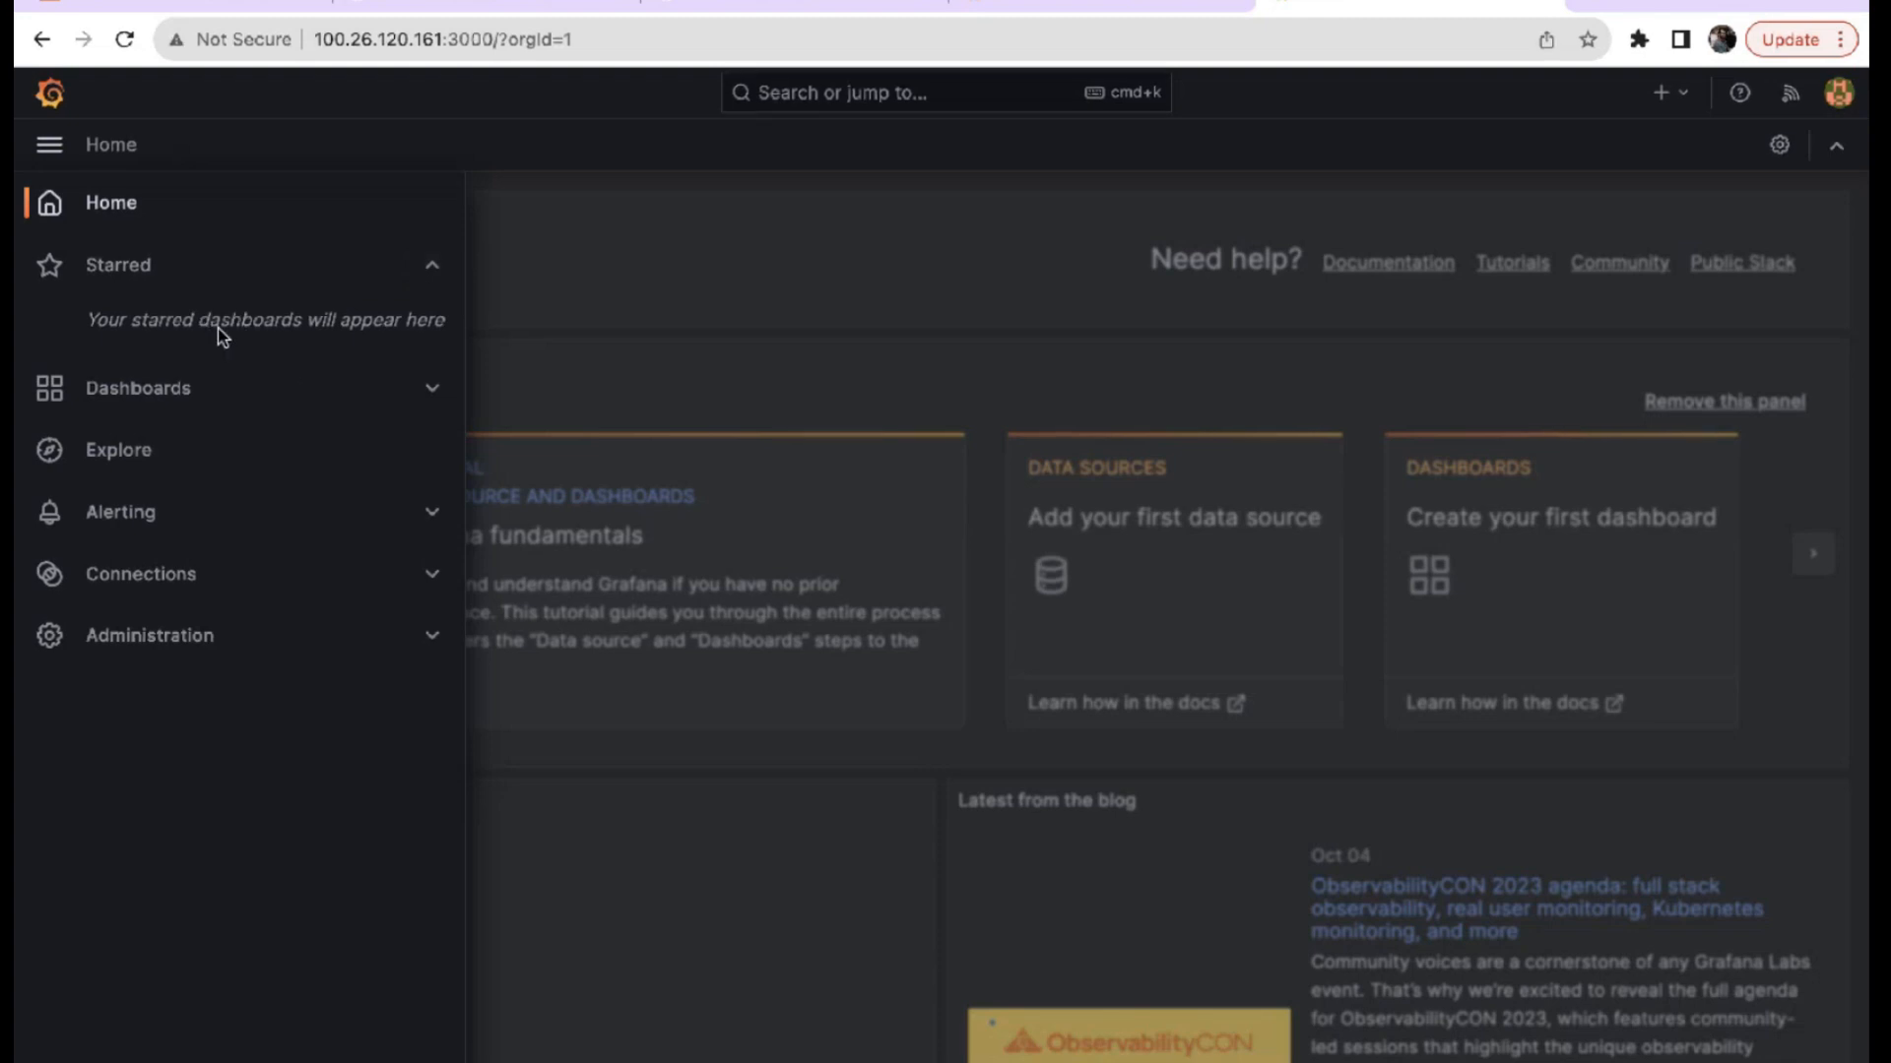
{"action": "left_click", "coordinate": [221, 271]}
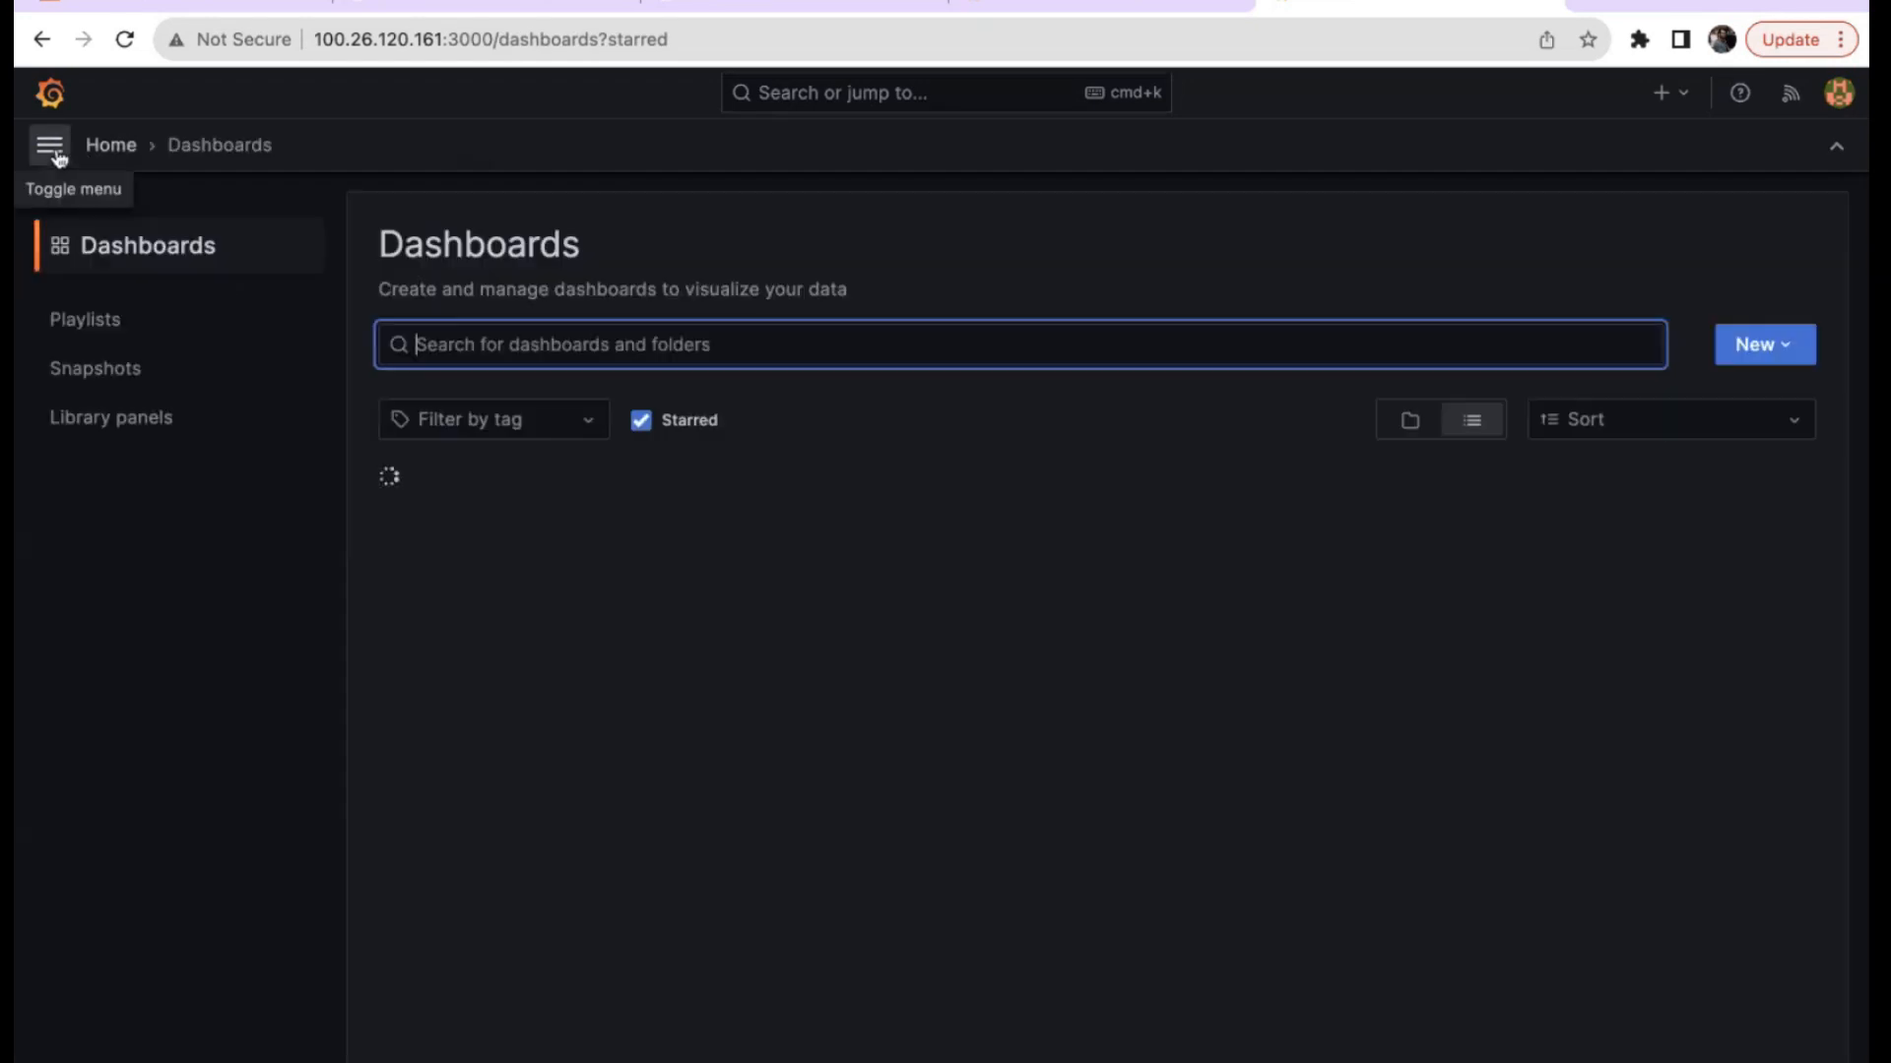
Show all dashboards instead of only starred ones and expand the empty General folder.
{"action": "left_click", "coordinate": [58, 157]}
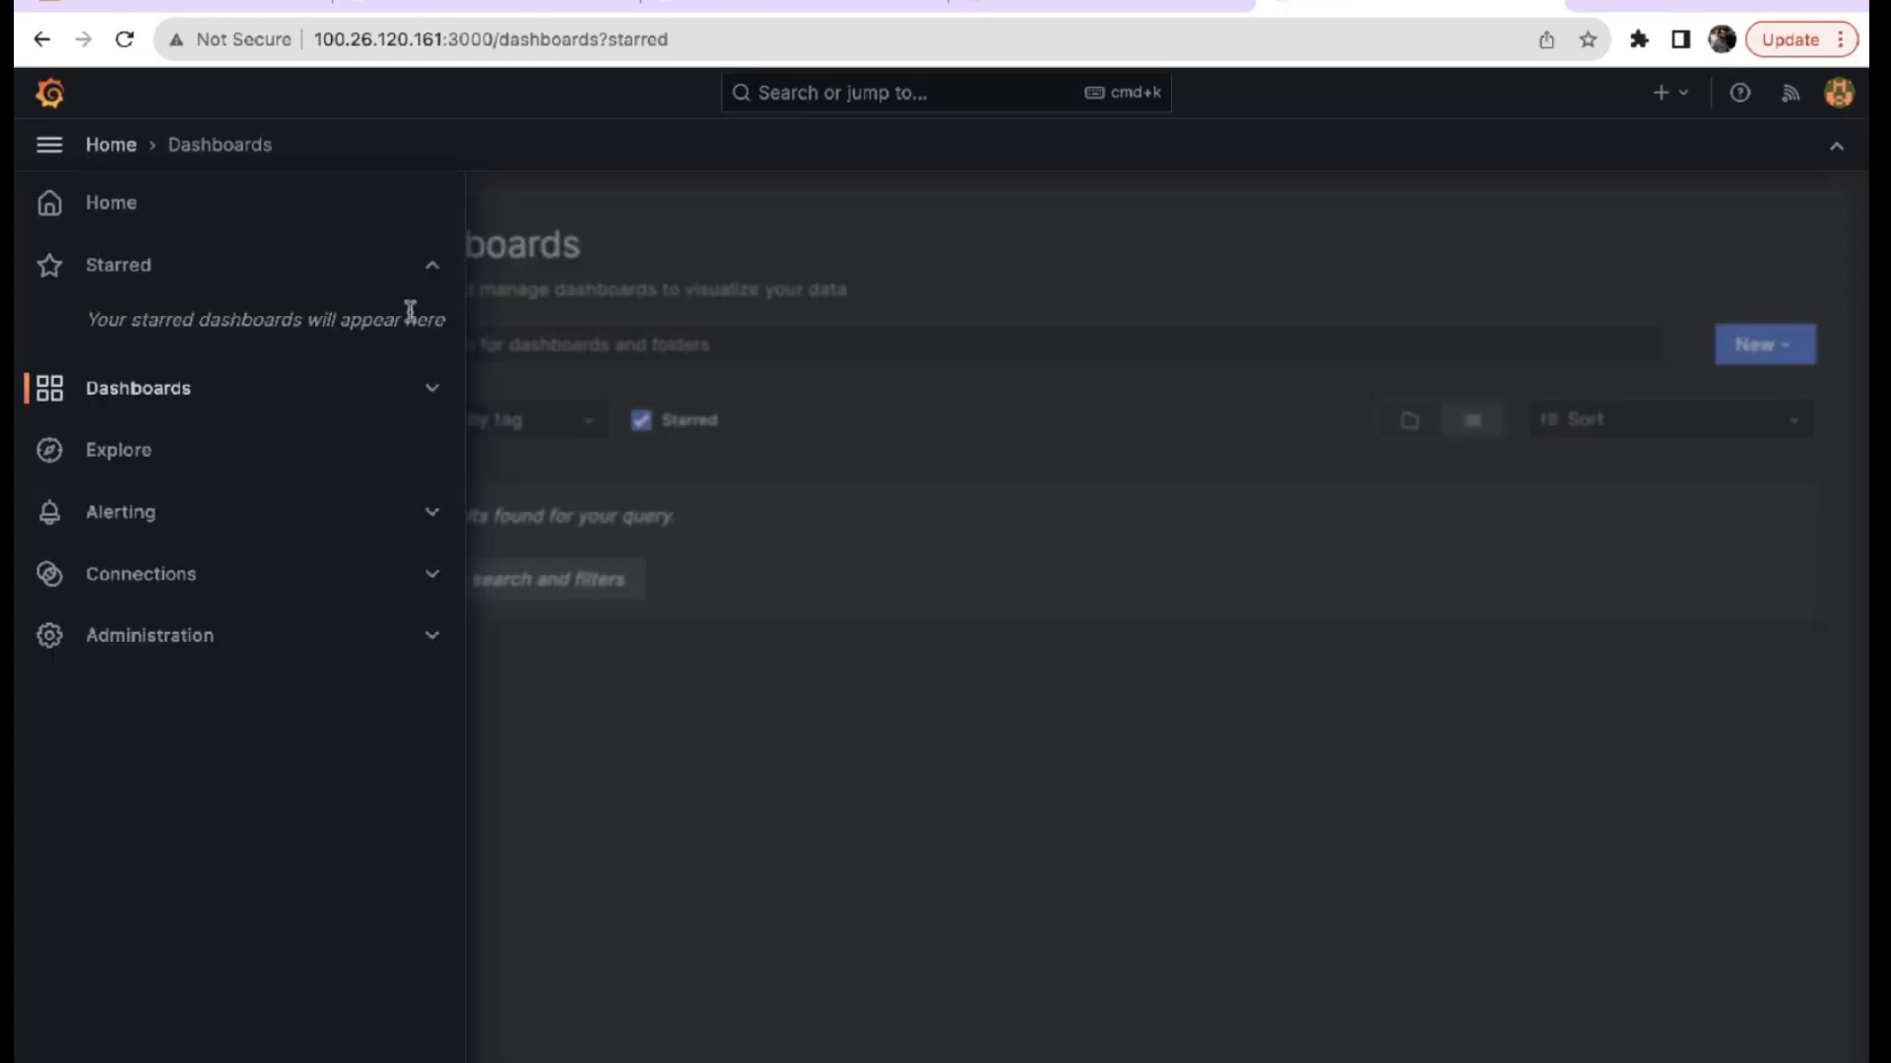
{"action": "left_click", "coordinate": [431, 266]}
{"action": "left_click", "coordinate": [134, 333]}
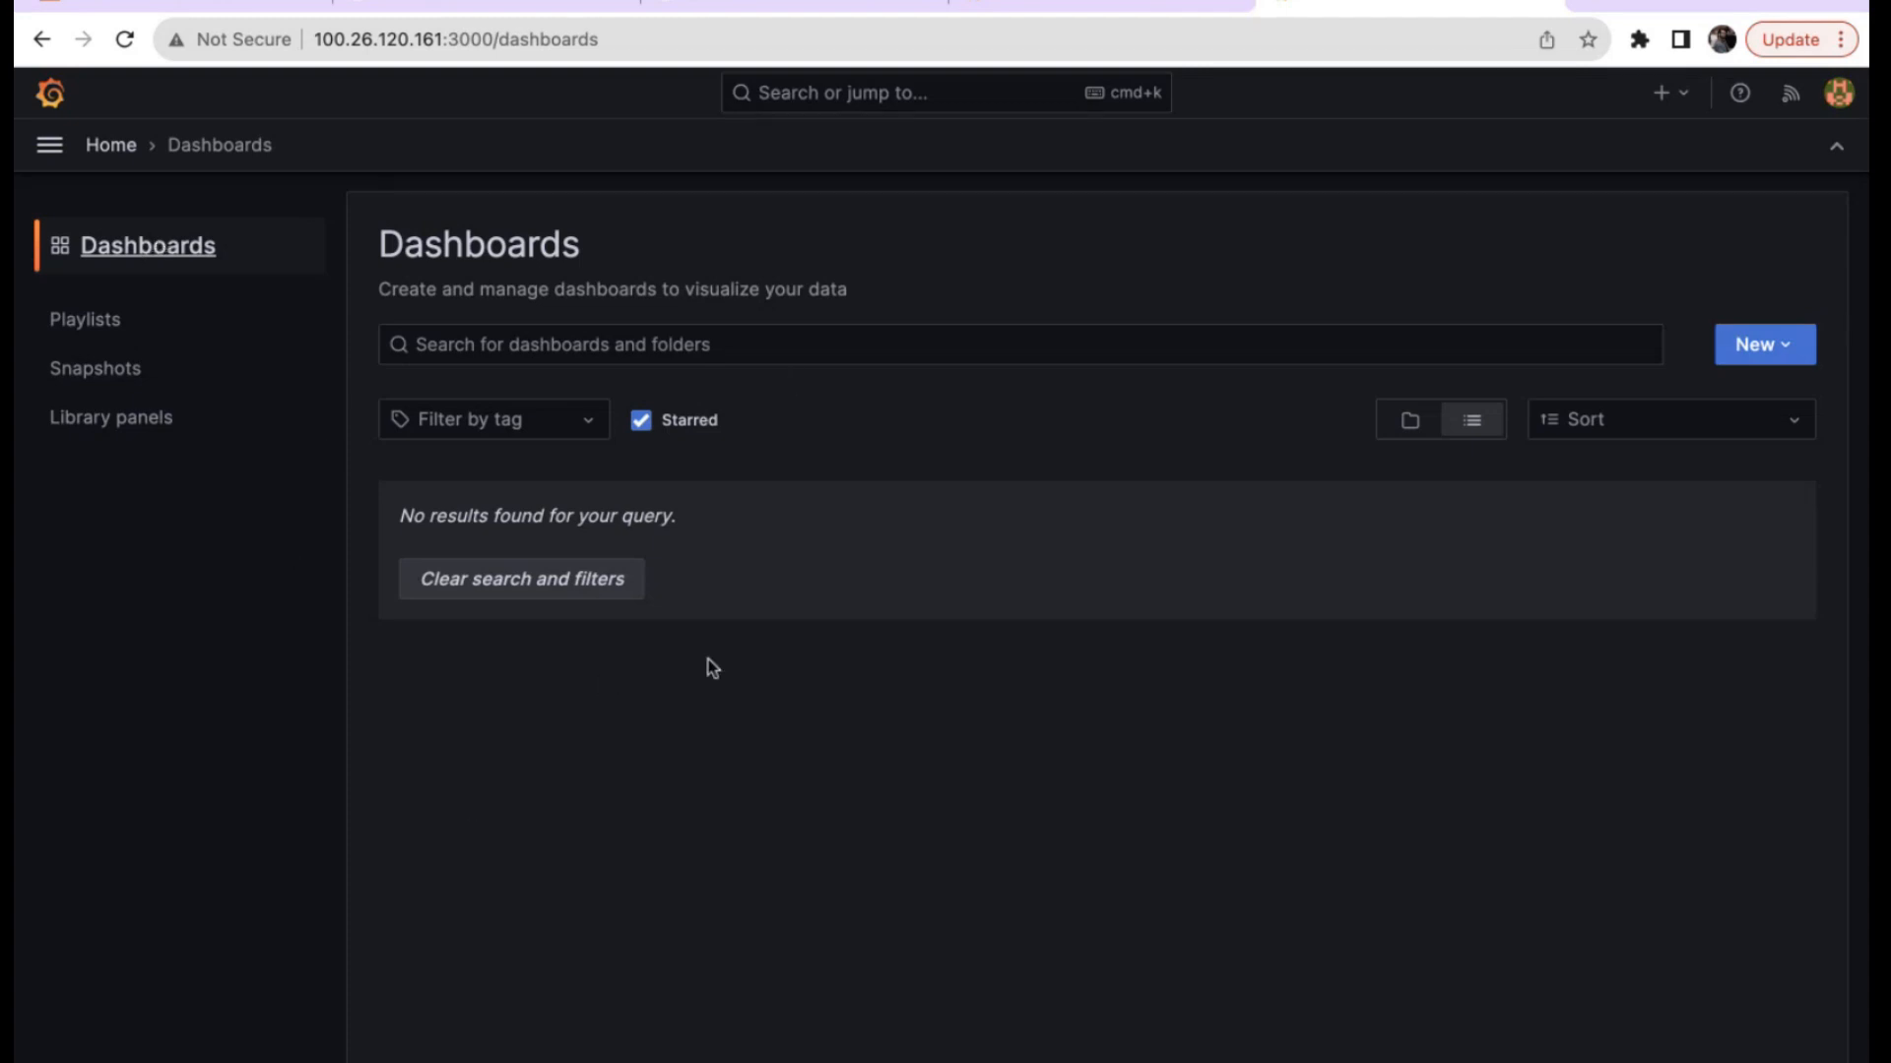
{"action": "left_click", "coordinate": [641, 420]}
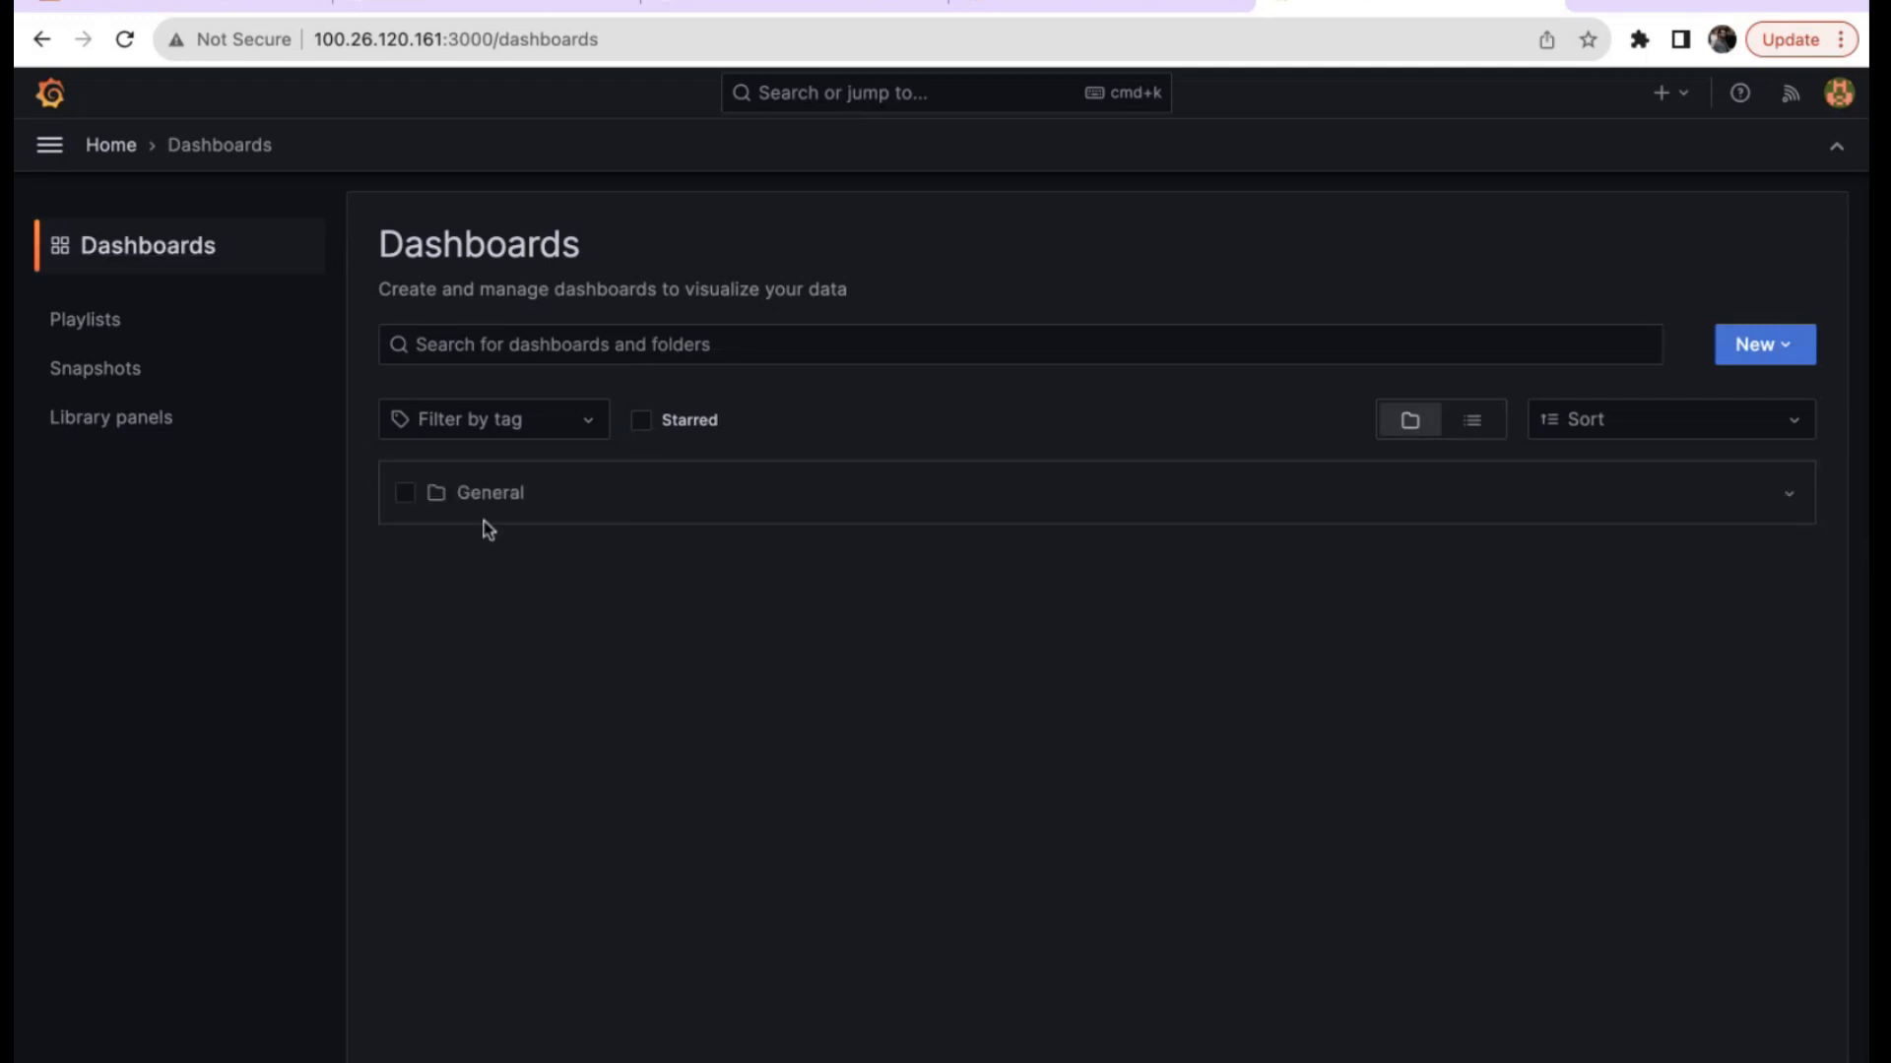
{"action": "left_click", "coordinate": [497, 504]}
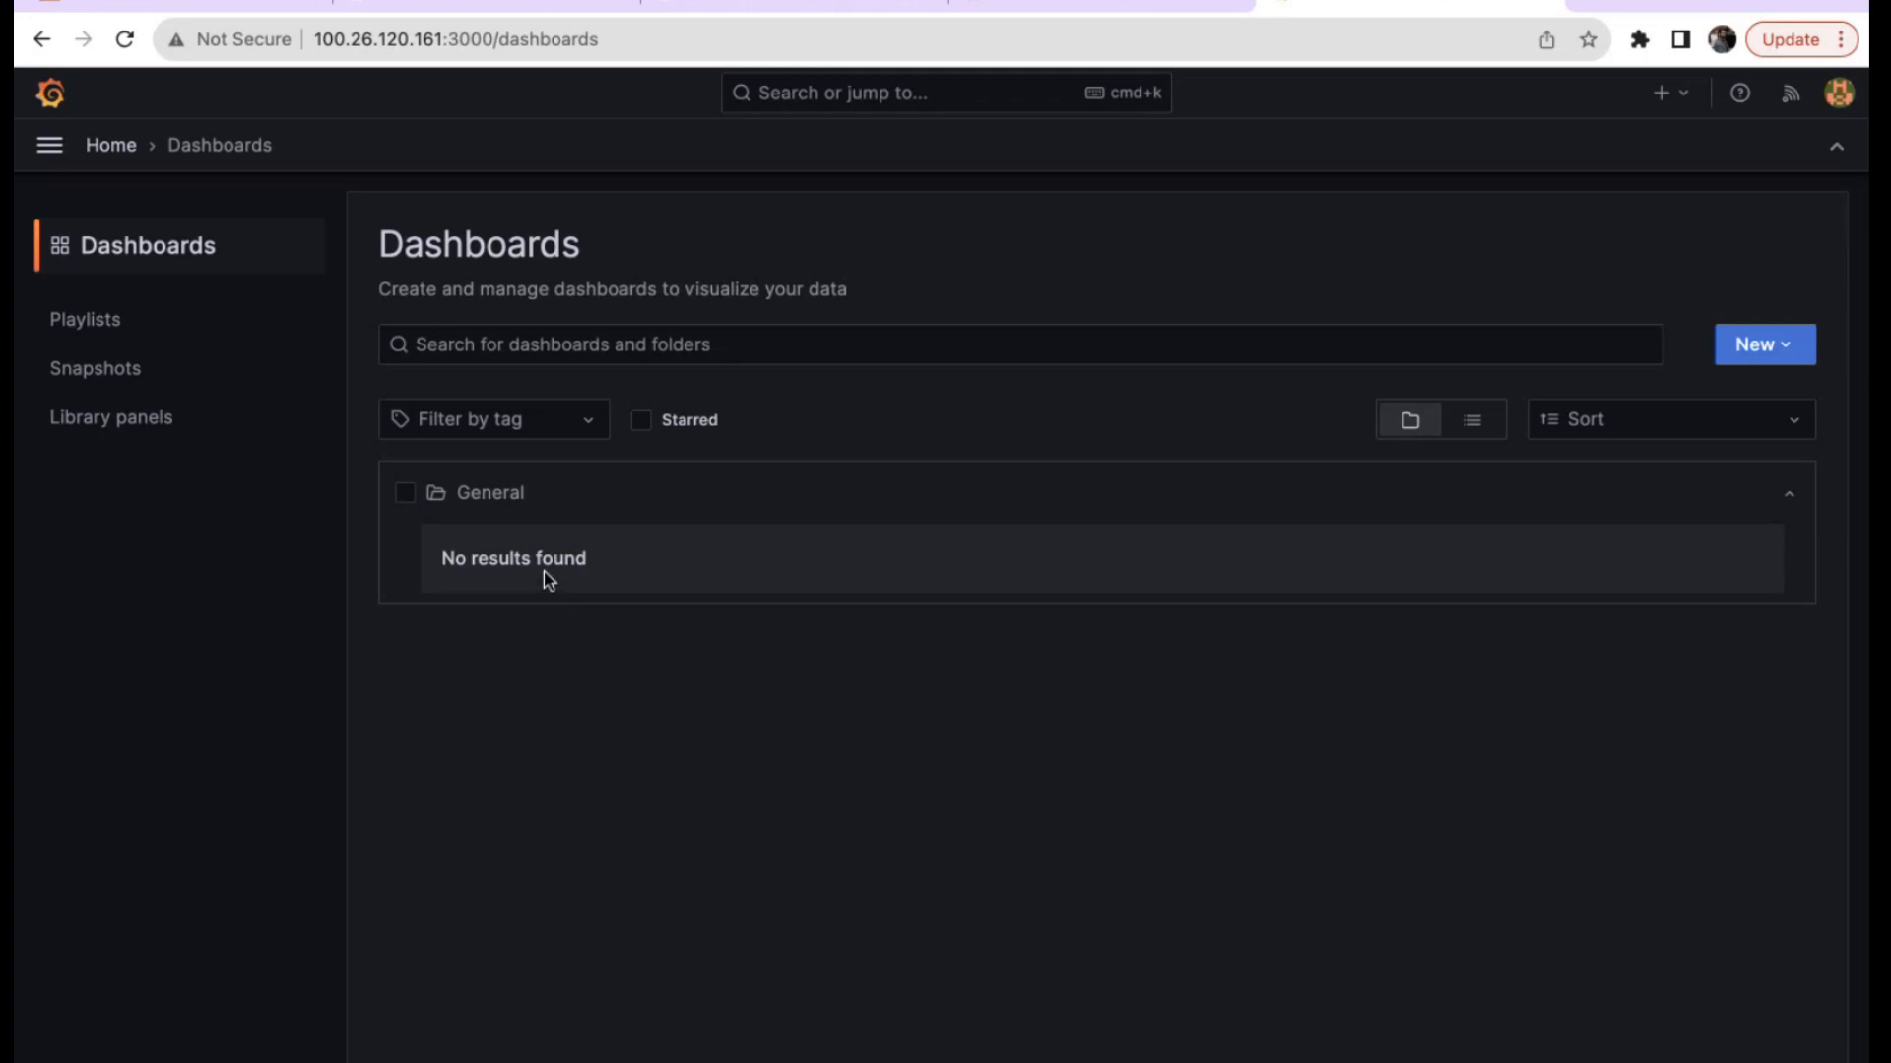
{"action": "left_click", "coordinate": [51, 148]}
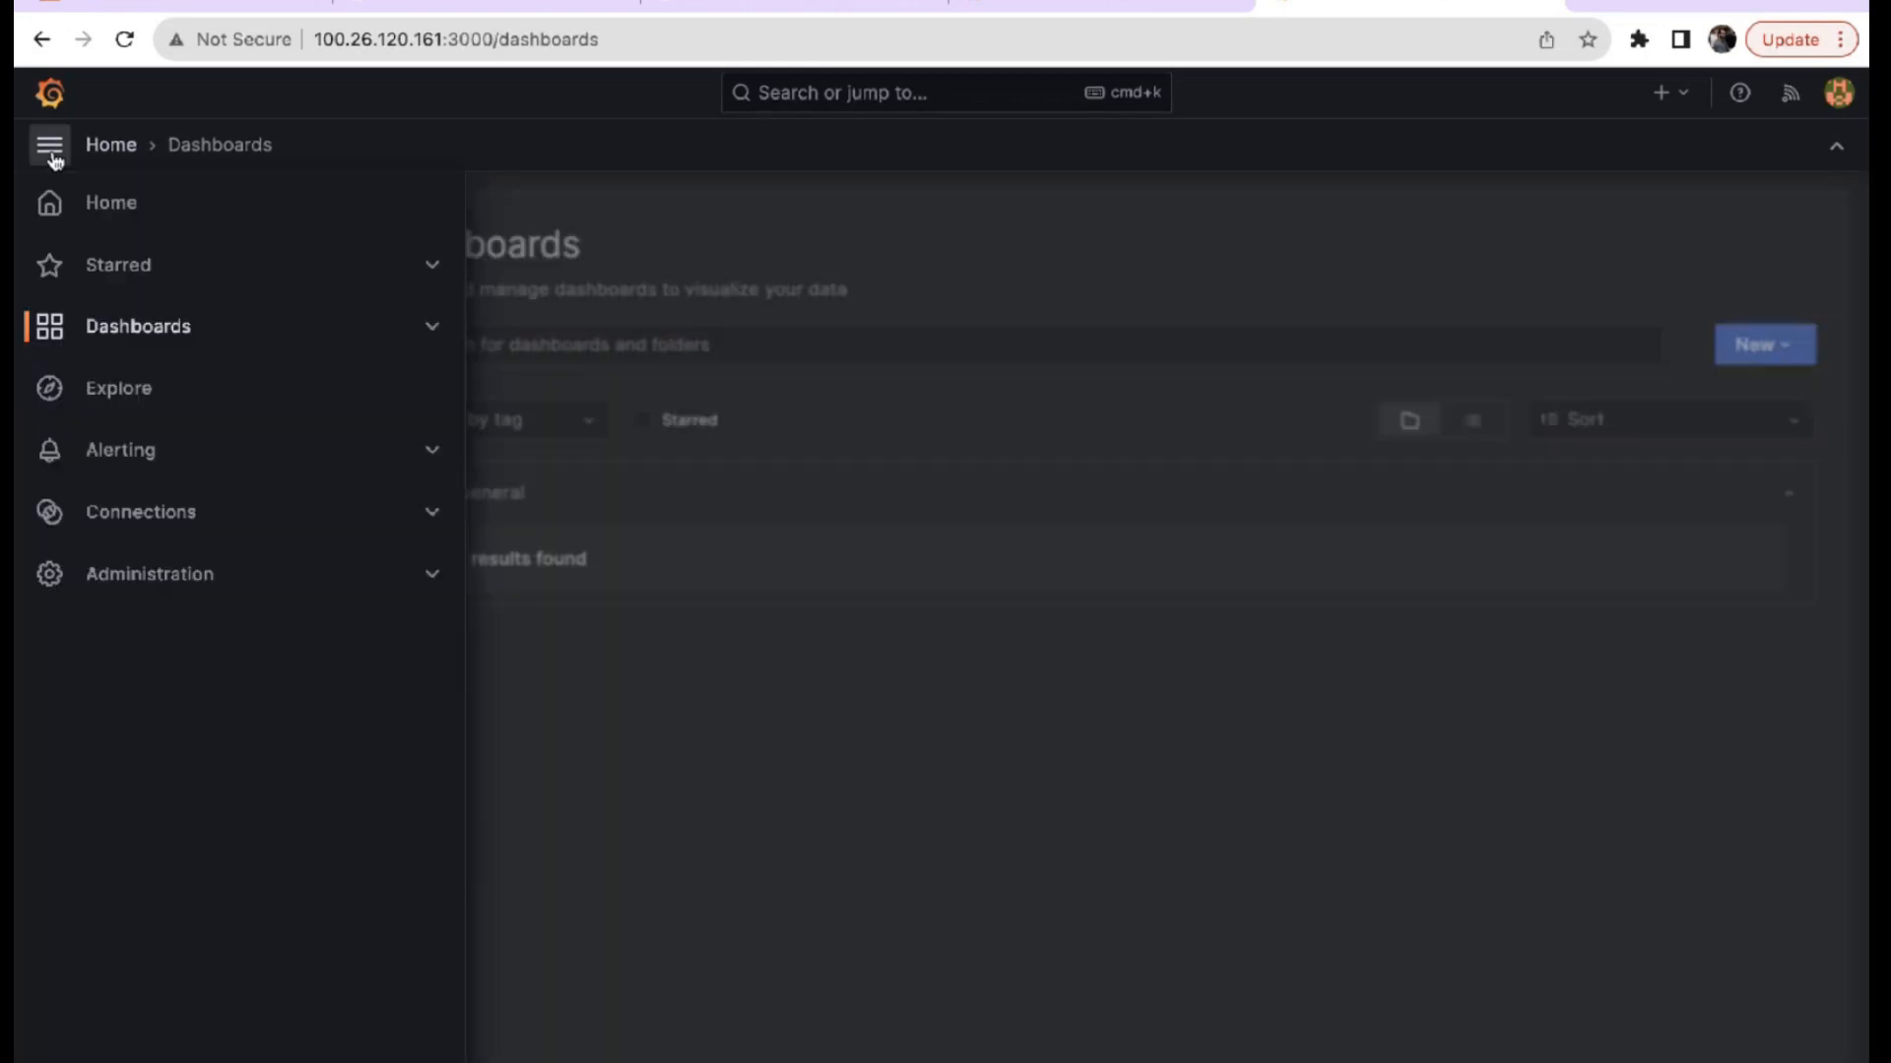
In Explore, use the -- Grafana -- data source and add query B as Live Measurements.
{"action": "left_click", "coordinate": [131, 397]}
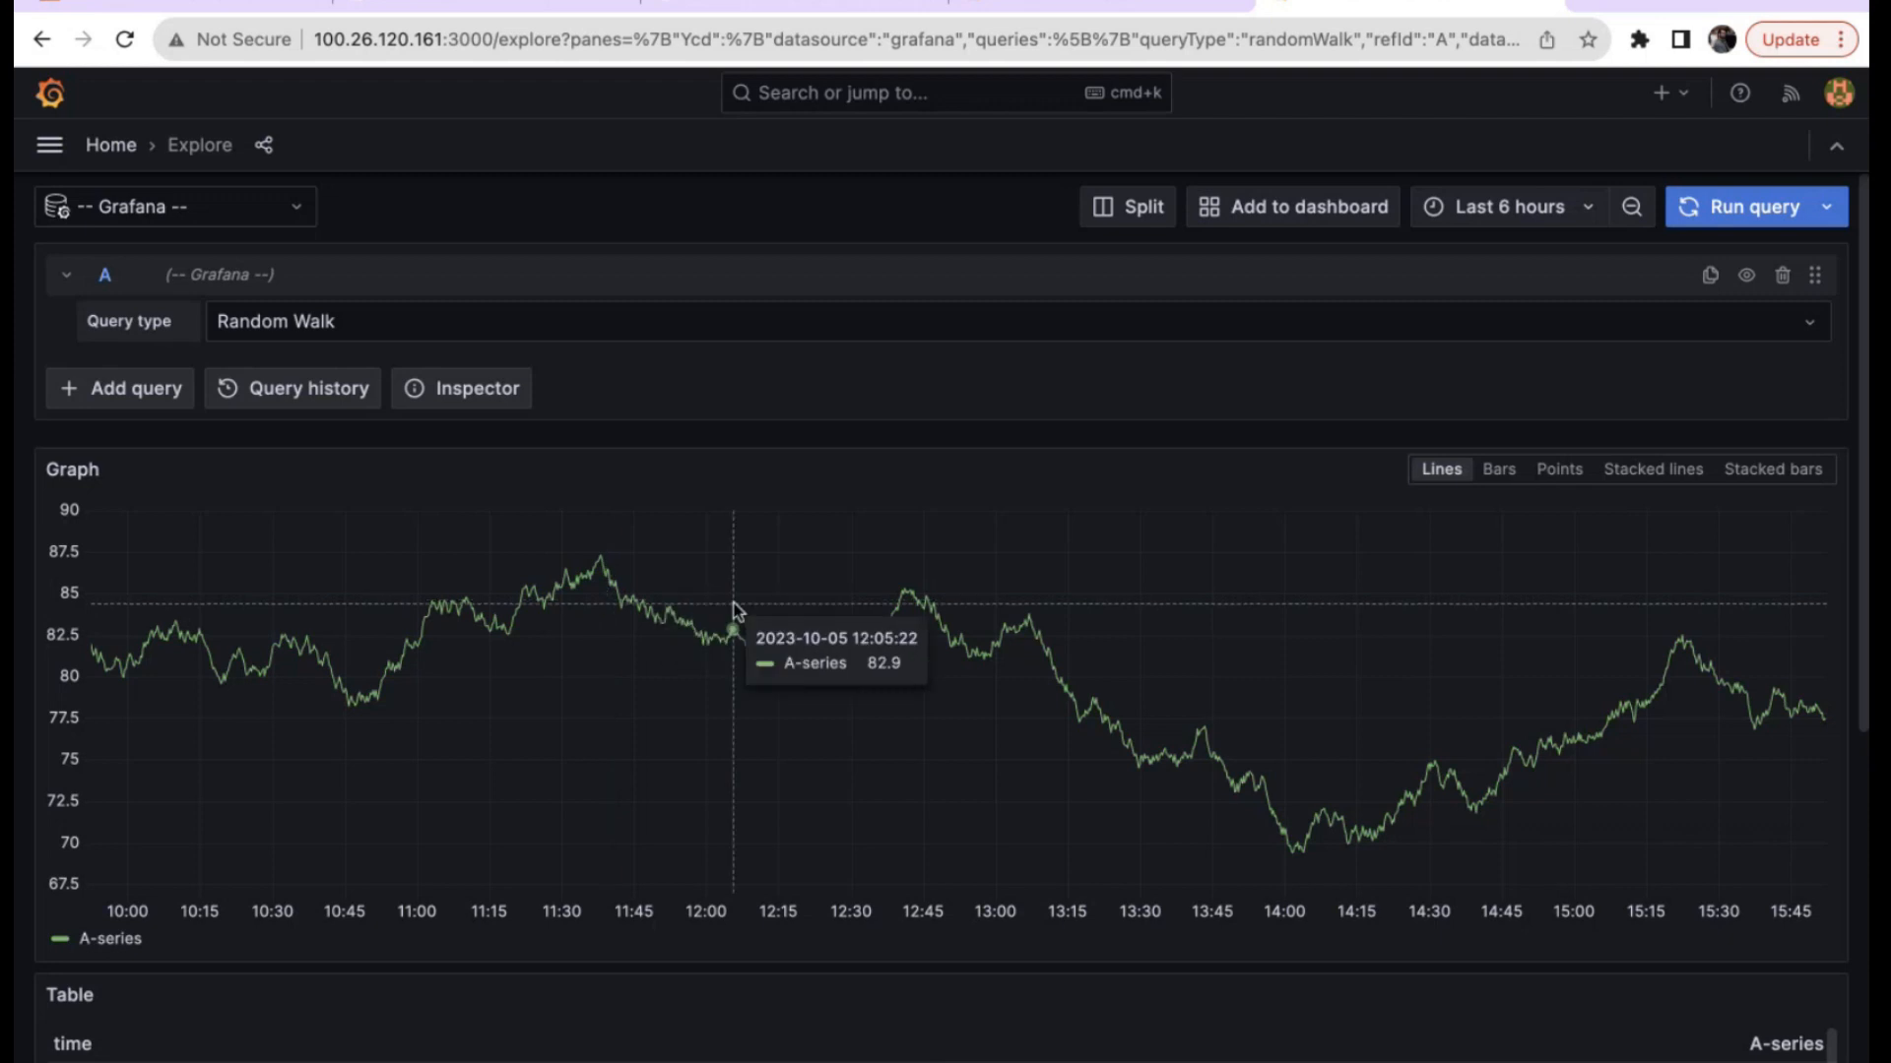
{"action": "left_click", "coordinate": [139, 207]}
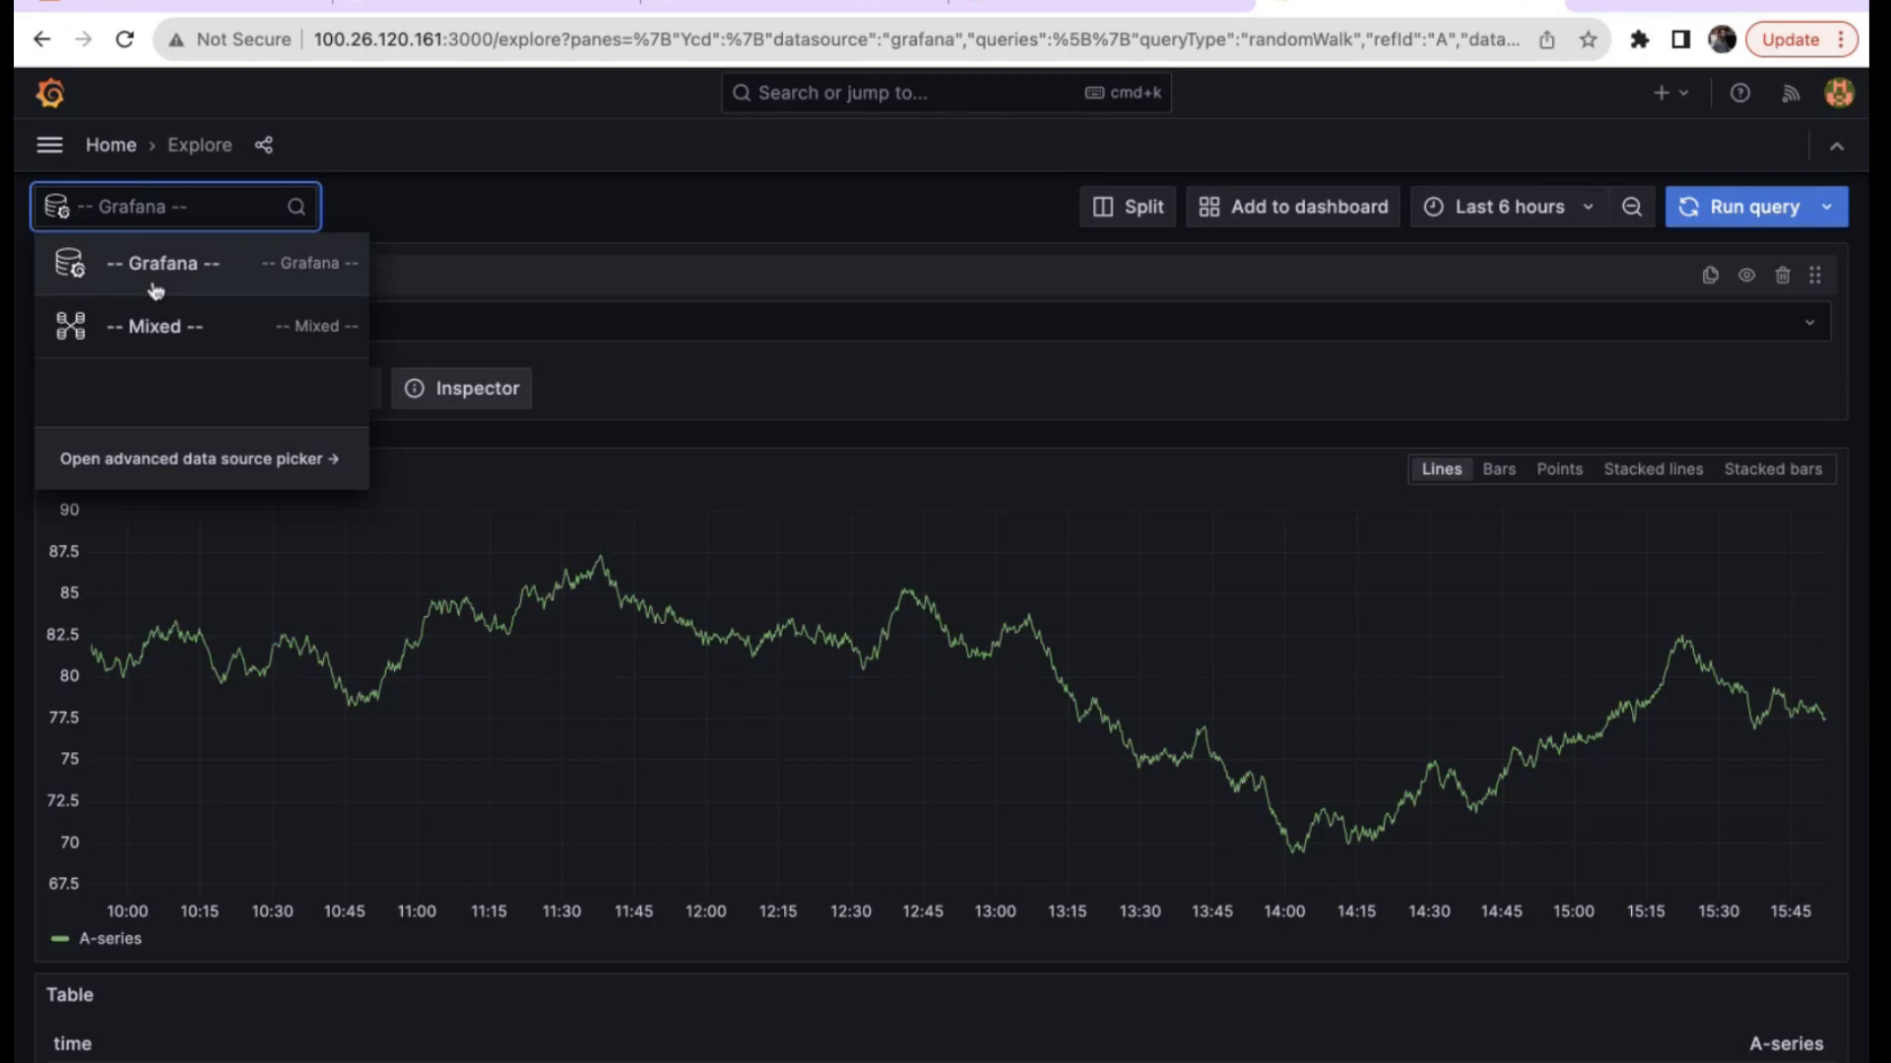
{"action": "left_click", "coordinate": [197, 280]}
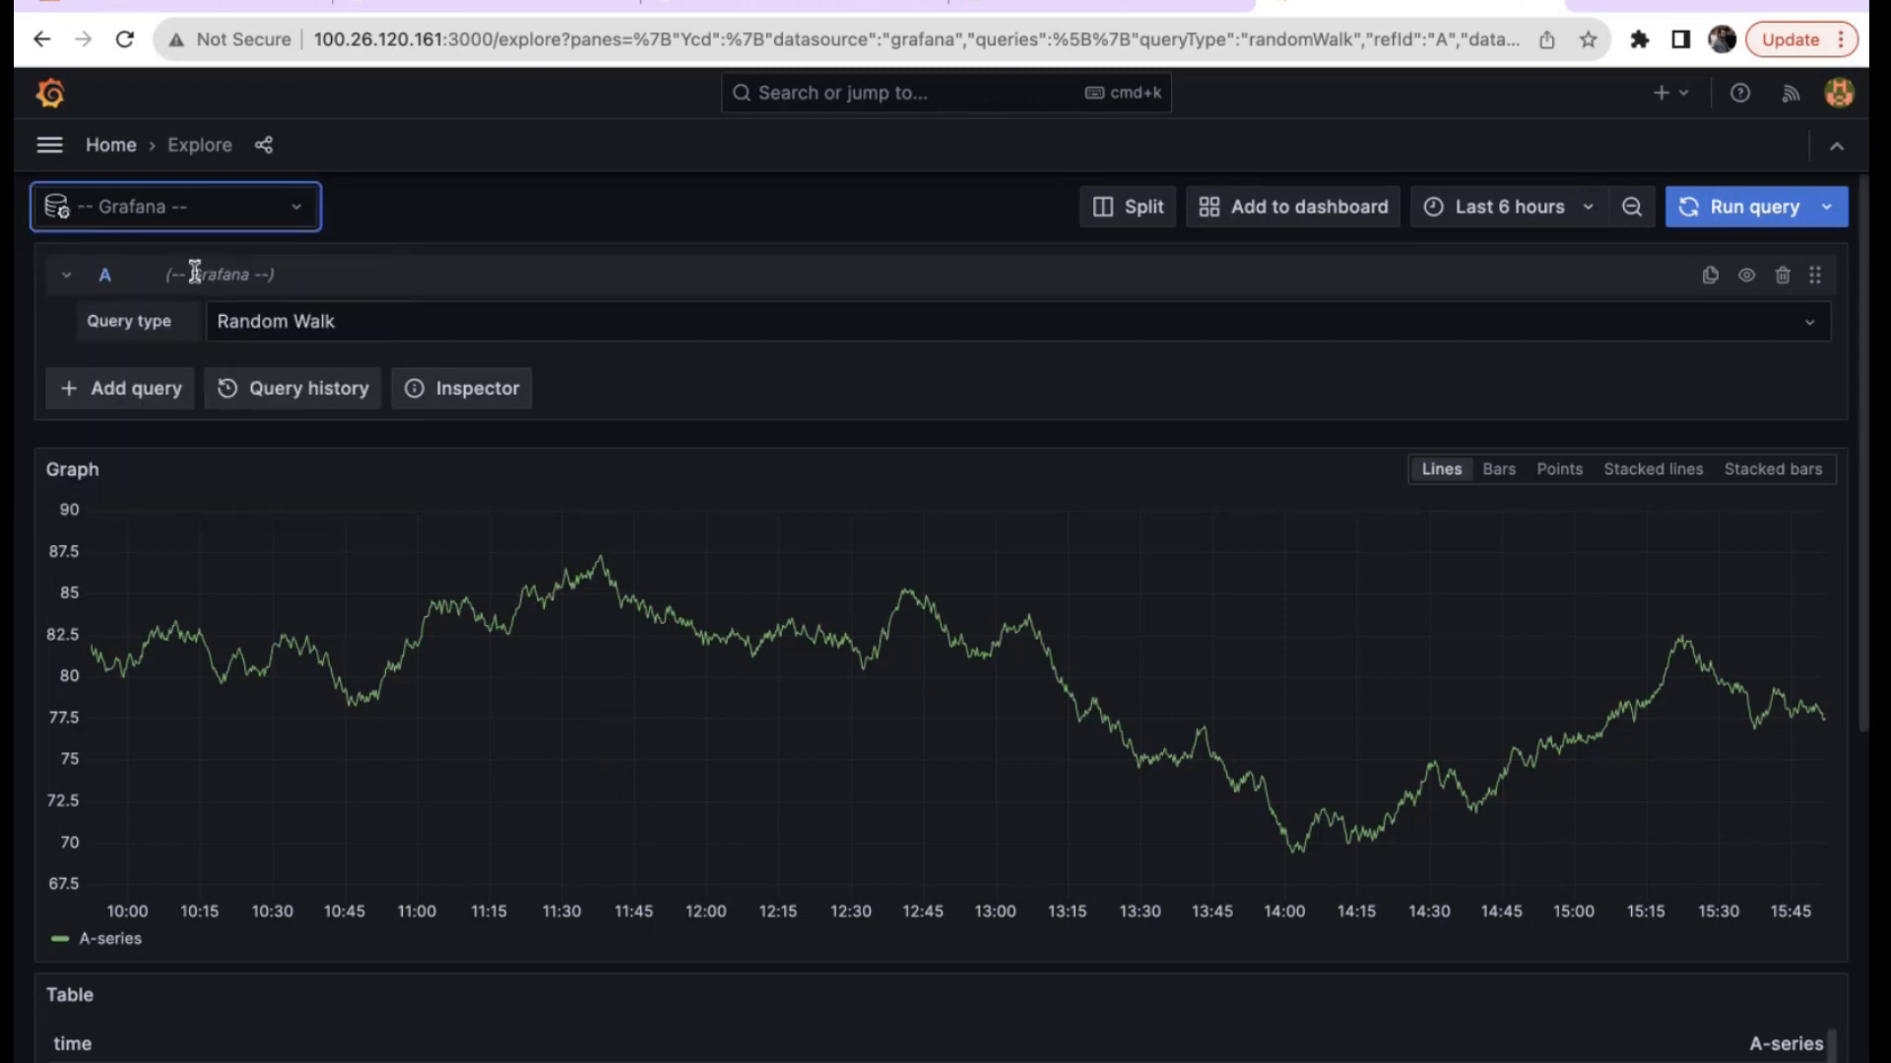
{"action": "left_click", "coordinate": [154, 390]}
{"action": "left_click", "coordinate": [266, 439]}
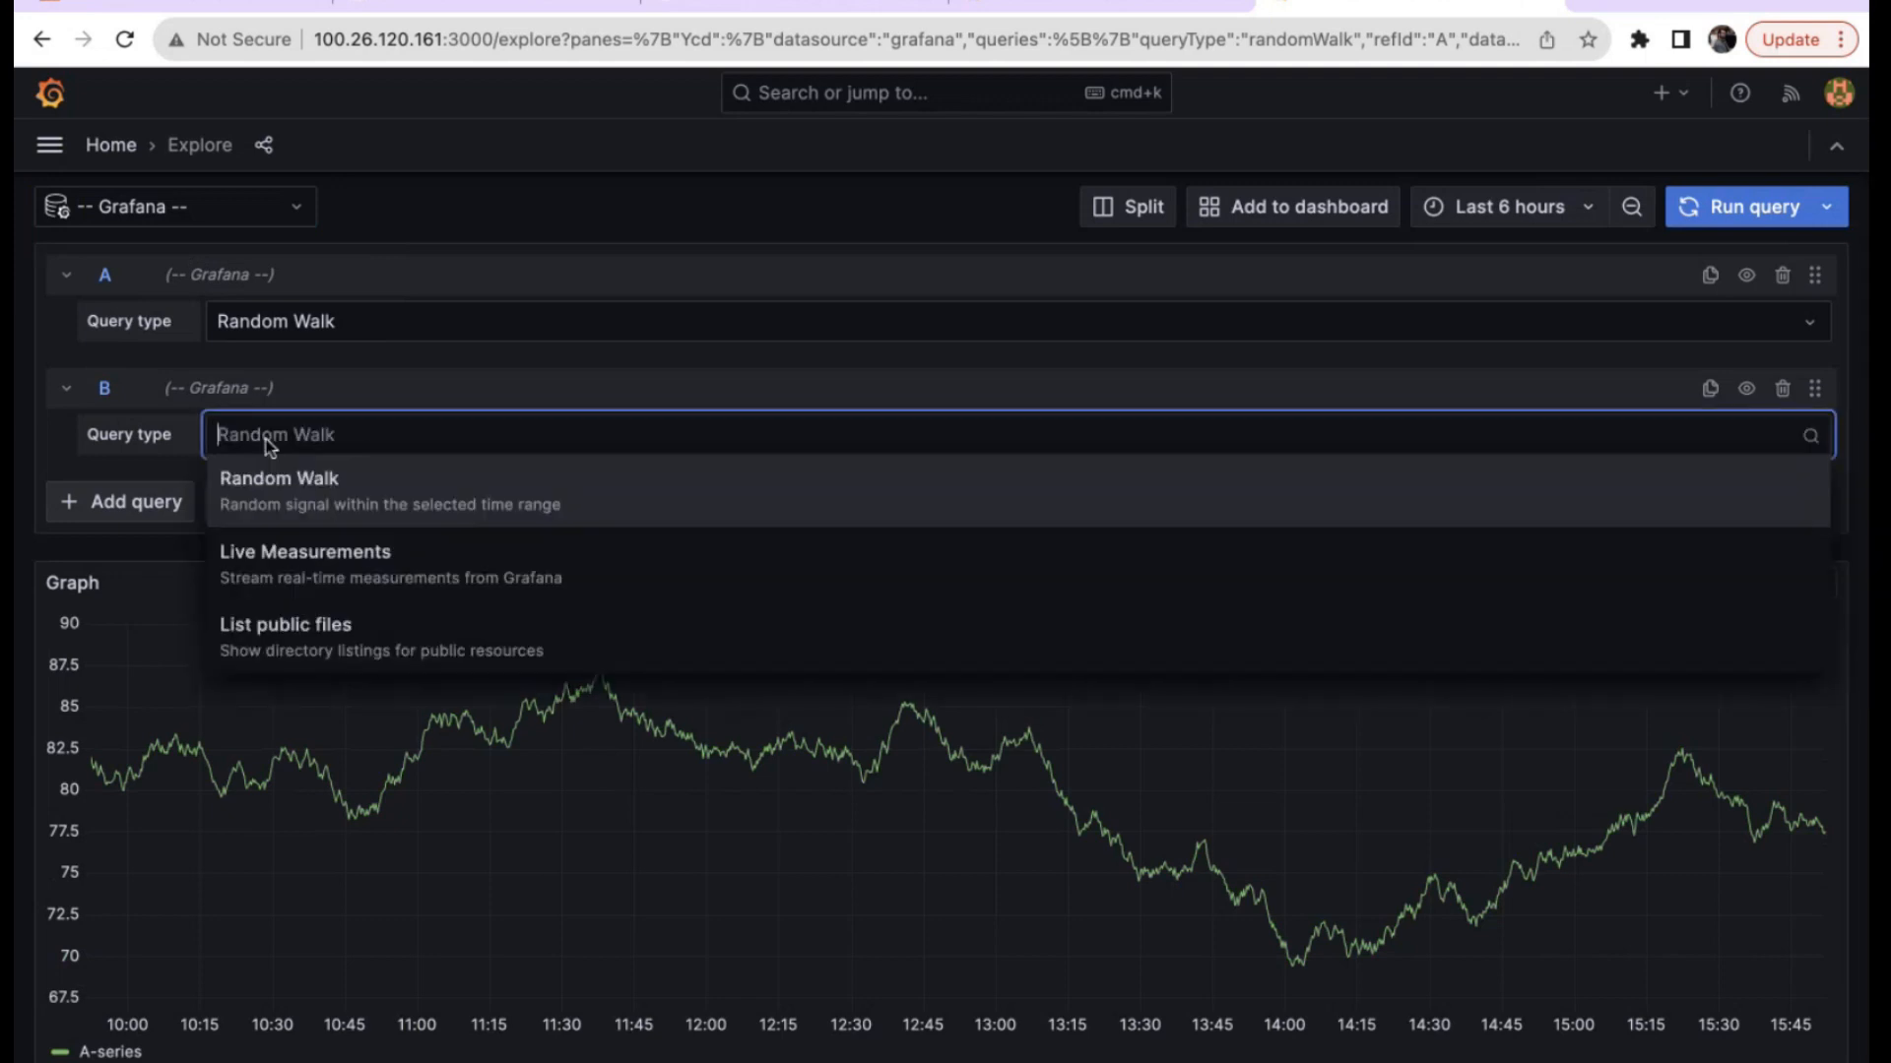
{"action": "left_click", "coordinate": [281, 581]}
Try bars, points and stacked lines graph styles, settling on stacked bars.
{"action": "scroll", "coordinate": [1448, 734], "scroll_direction": "down", "scroll_amount": 1}
{"action": "scroll", "coordinate": [1447, 734], "scroll_direction": "down", "scroll_amount": 2}
{"action": "left_click", "coordinate": [1498, 624]}
{"action": "left_click", "coordinate": [1556, 616]}
{"action": "left_click", "coordinate": [1659, 617]}
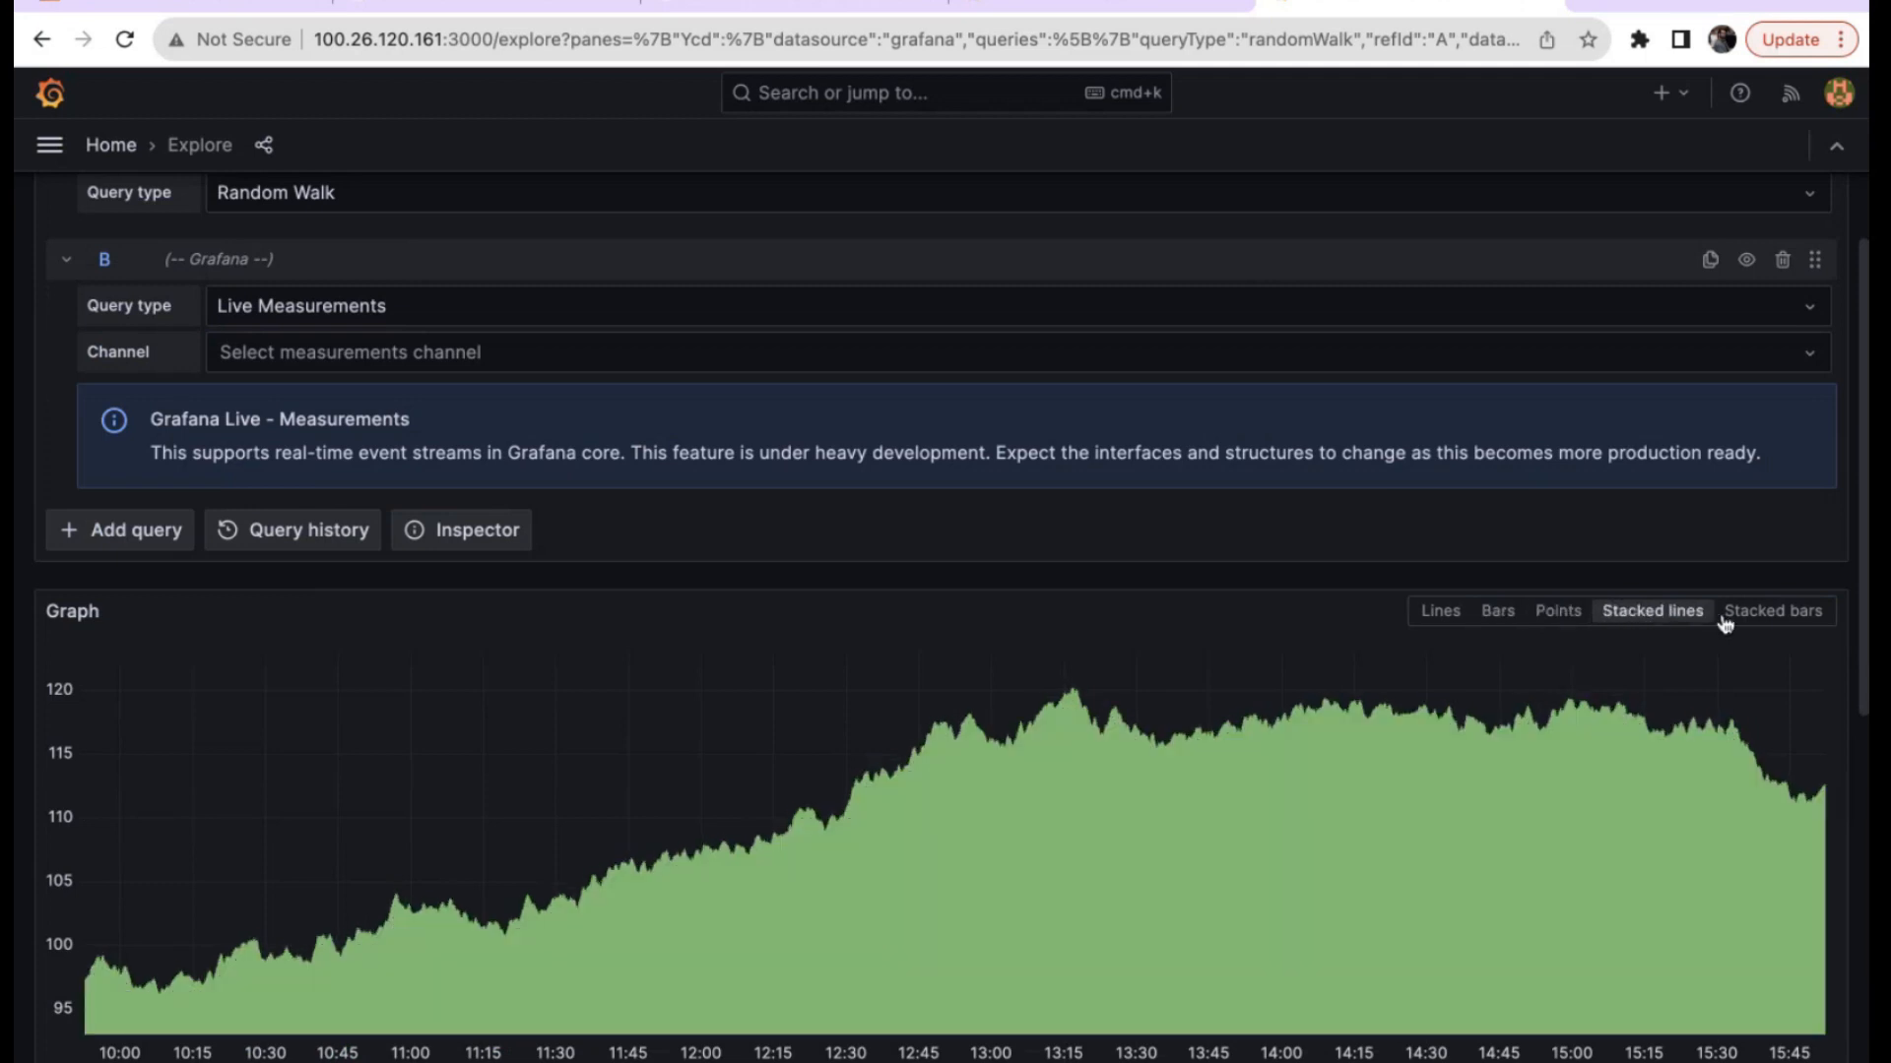
{"action": "left_click", "coordinate": [1756, 623]}
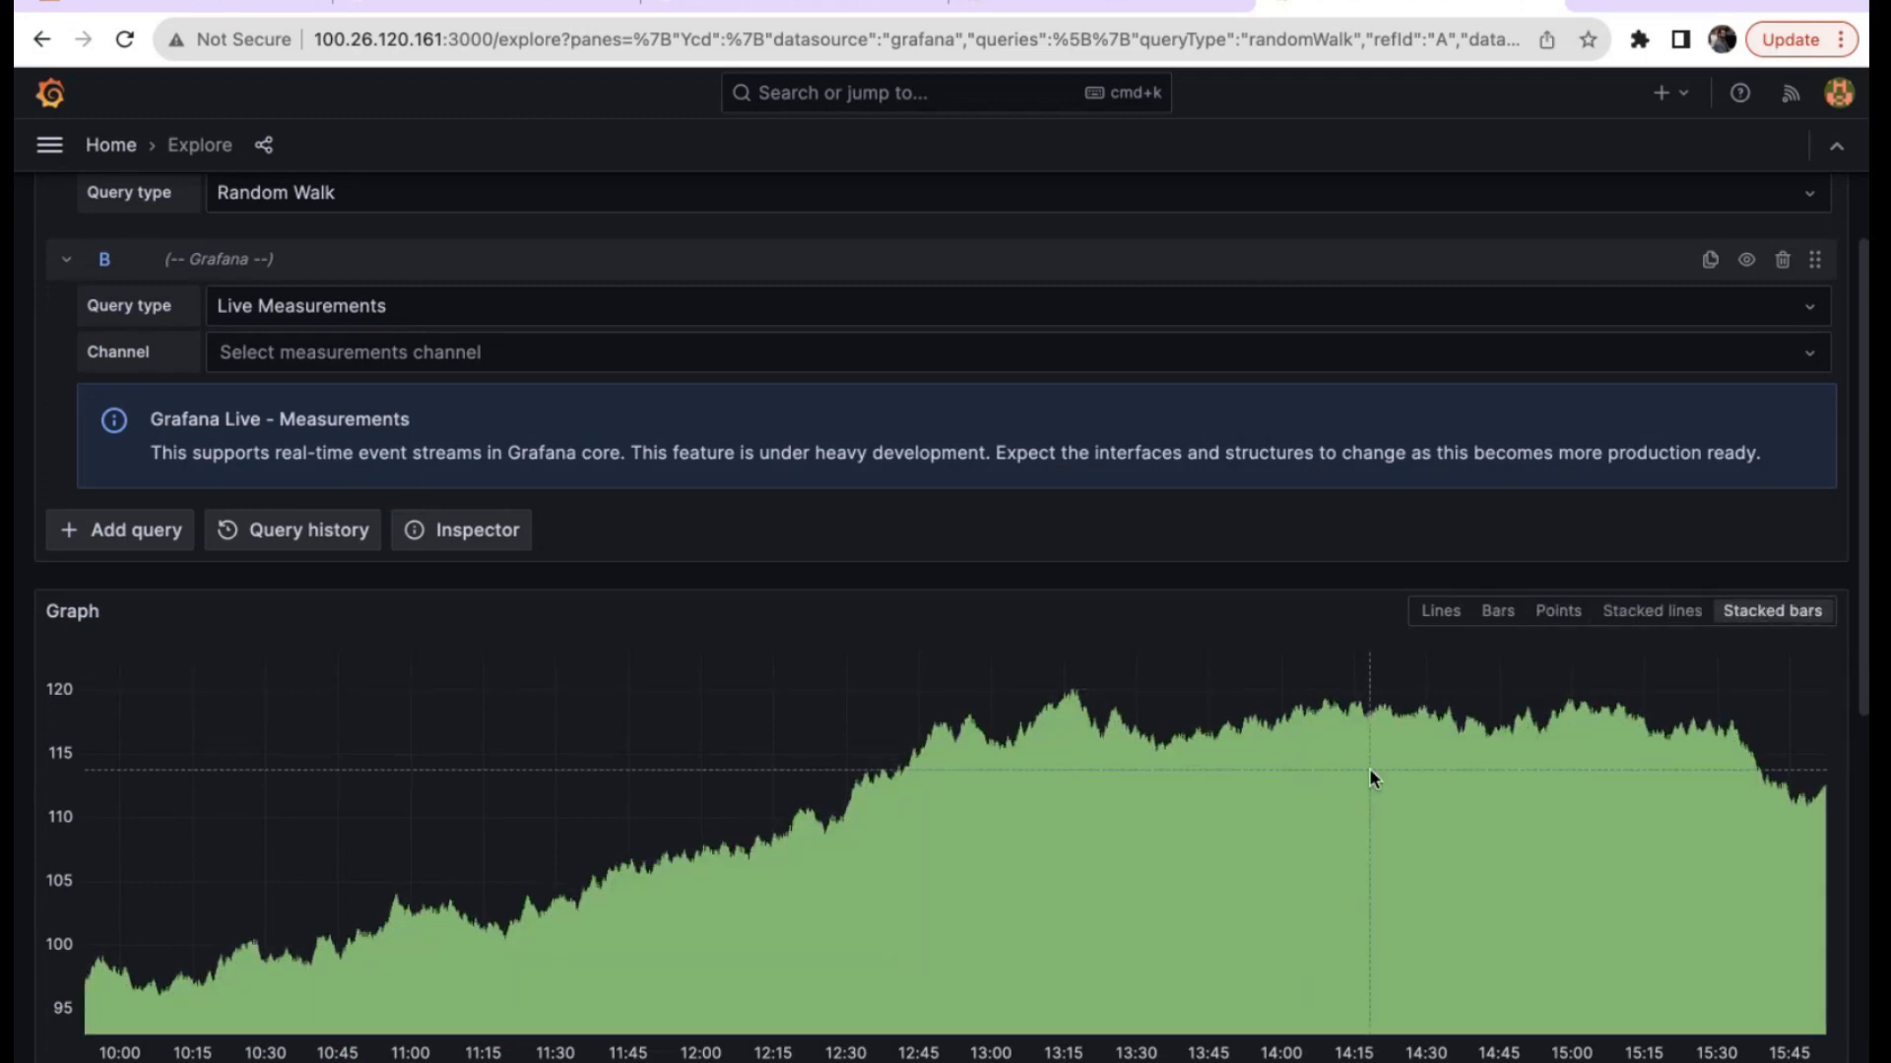
{"action": "scroll", "coordinate": [984, 773], "scroll_direction": "up", "scroll_amount": 2}
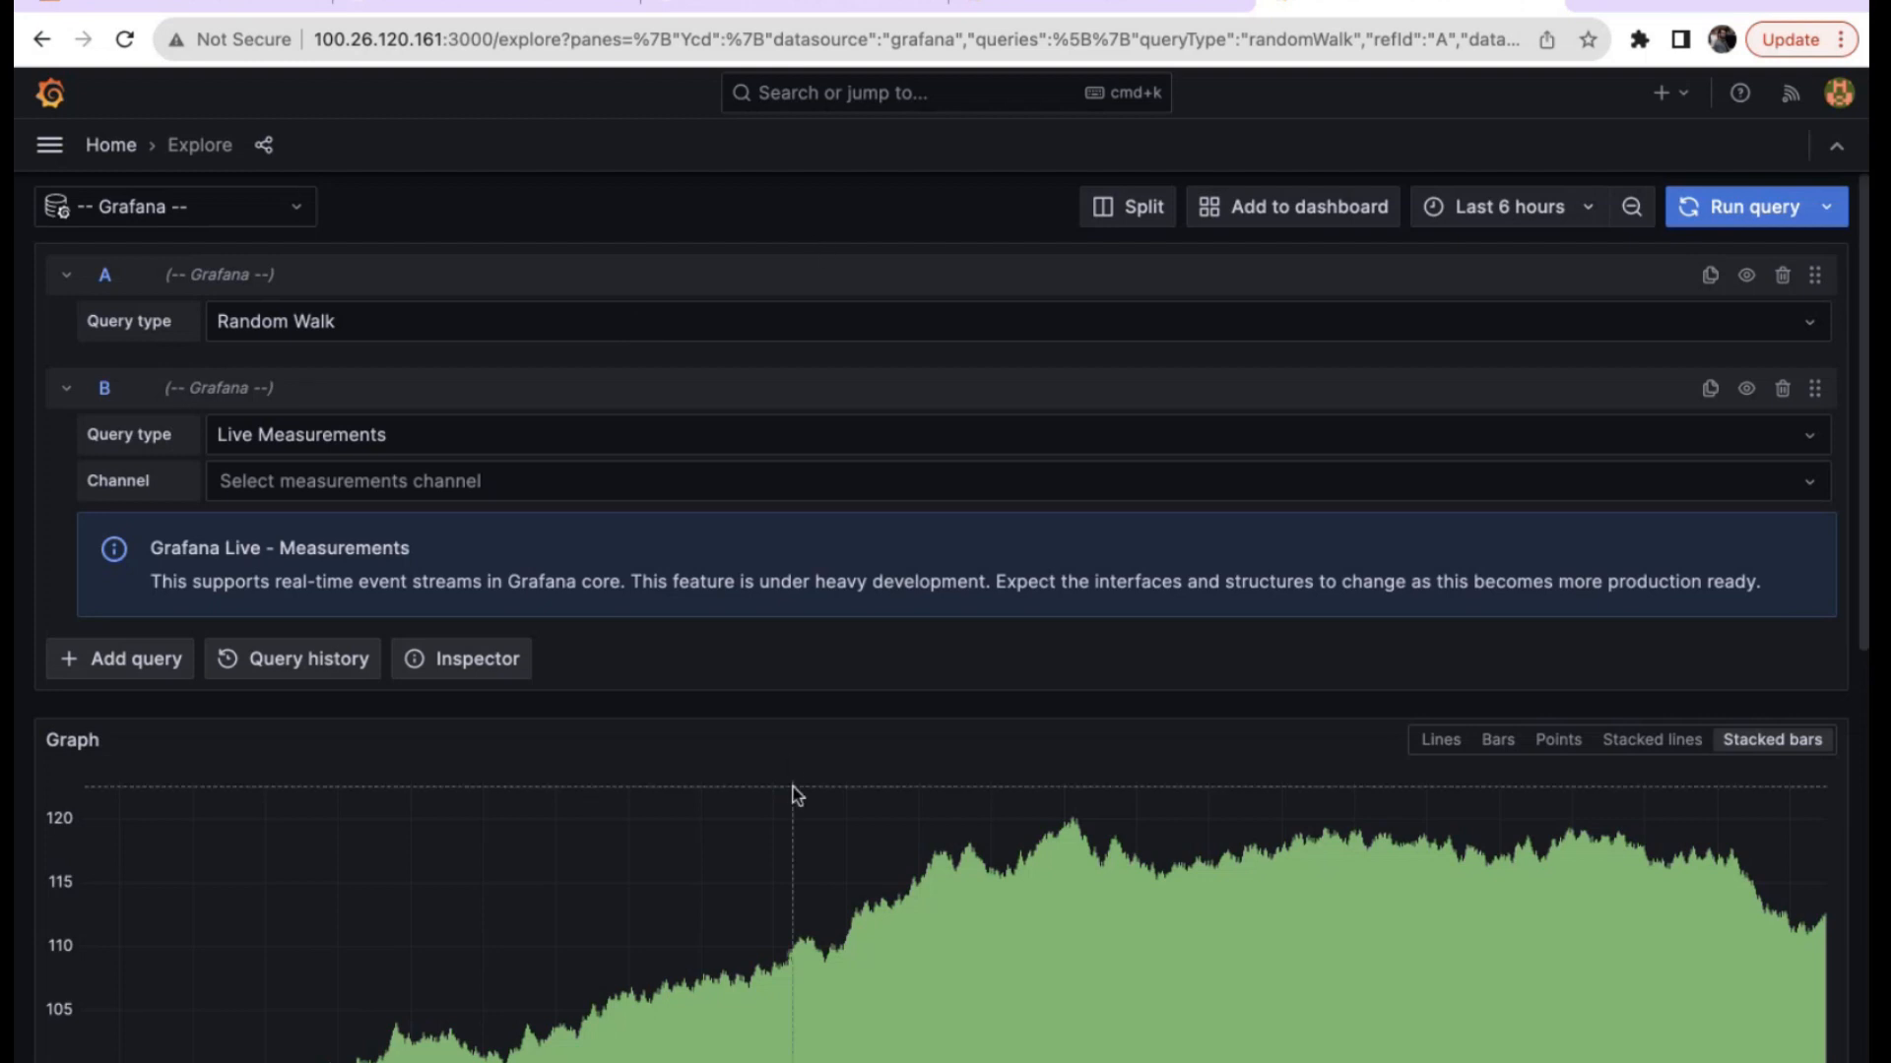
{"action": "left_click", "coordinate": [814, 13]}
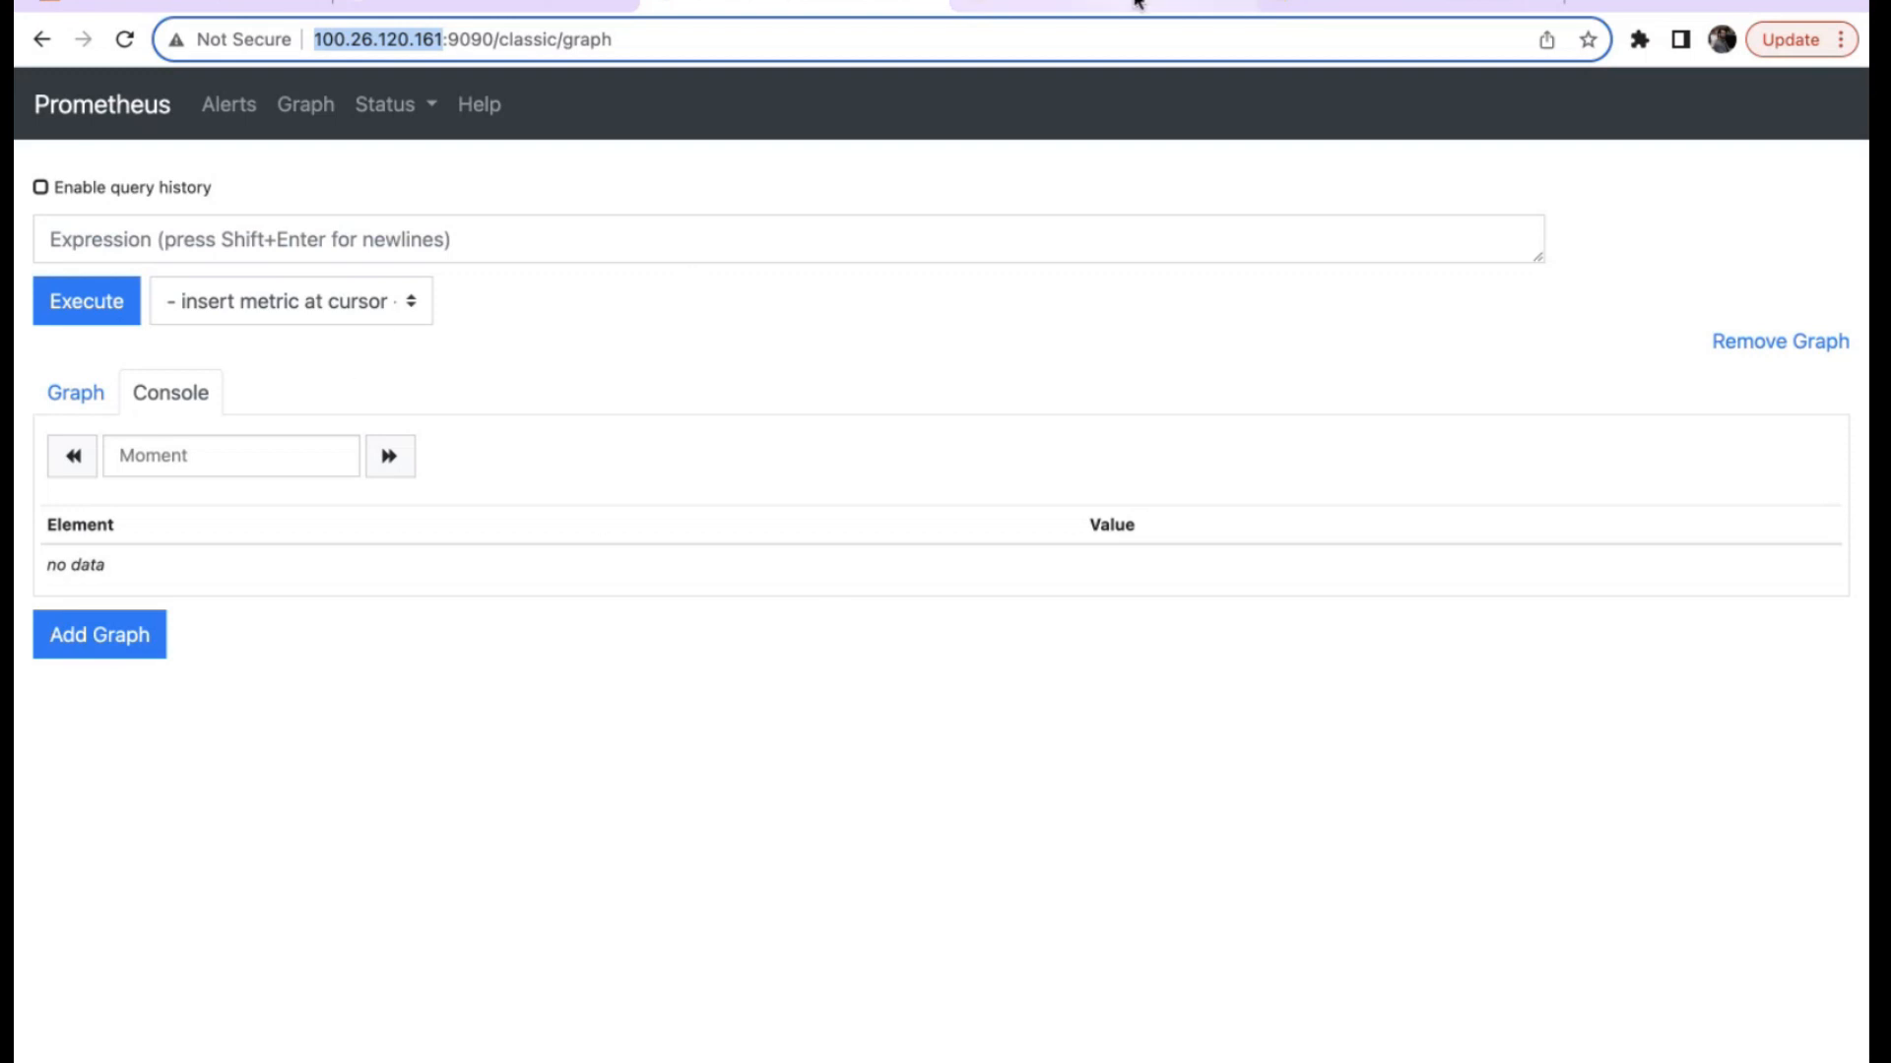
{"action": "left_click", "coordinate": [1317, 8]}
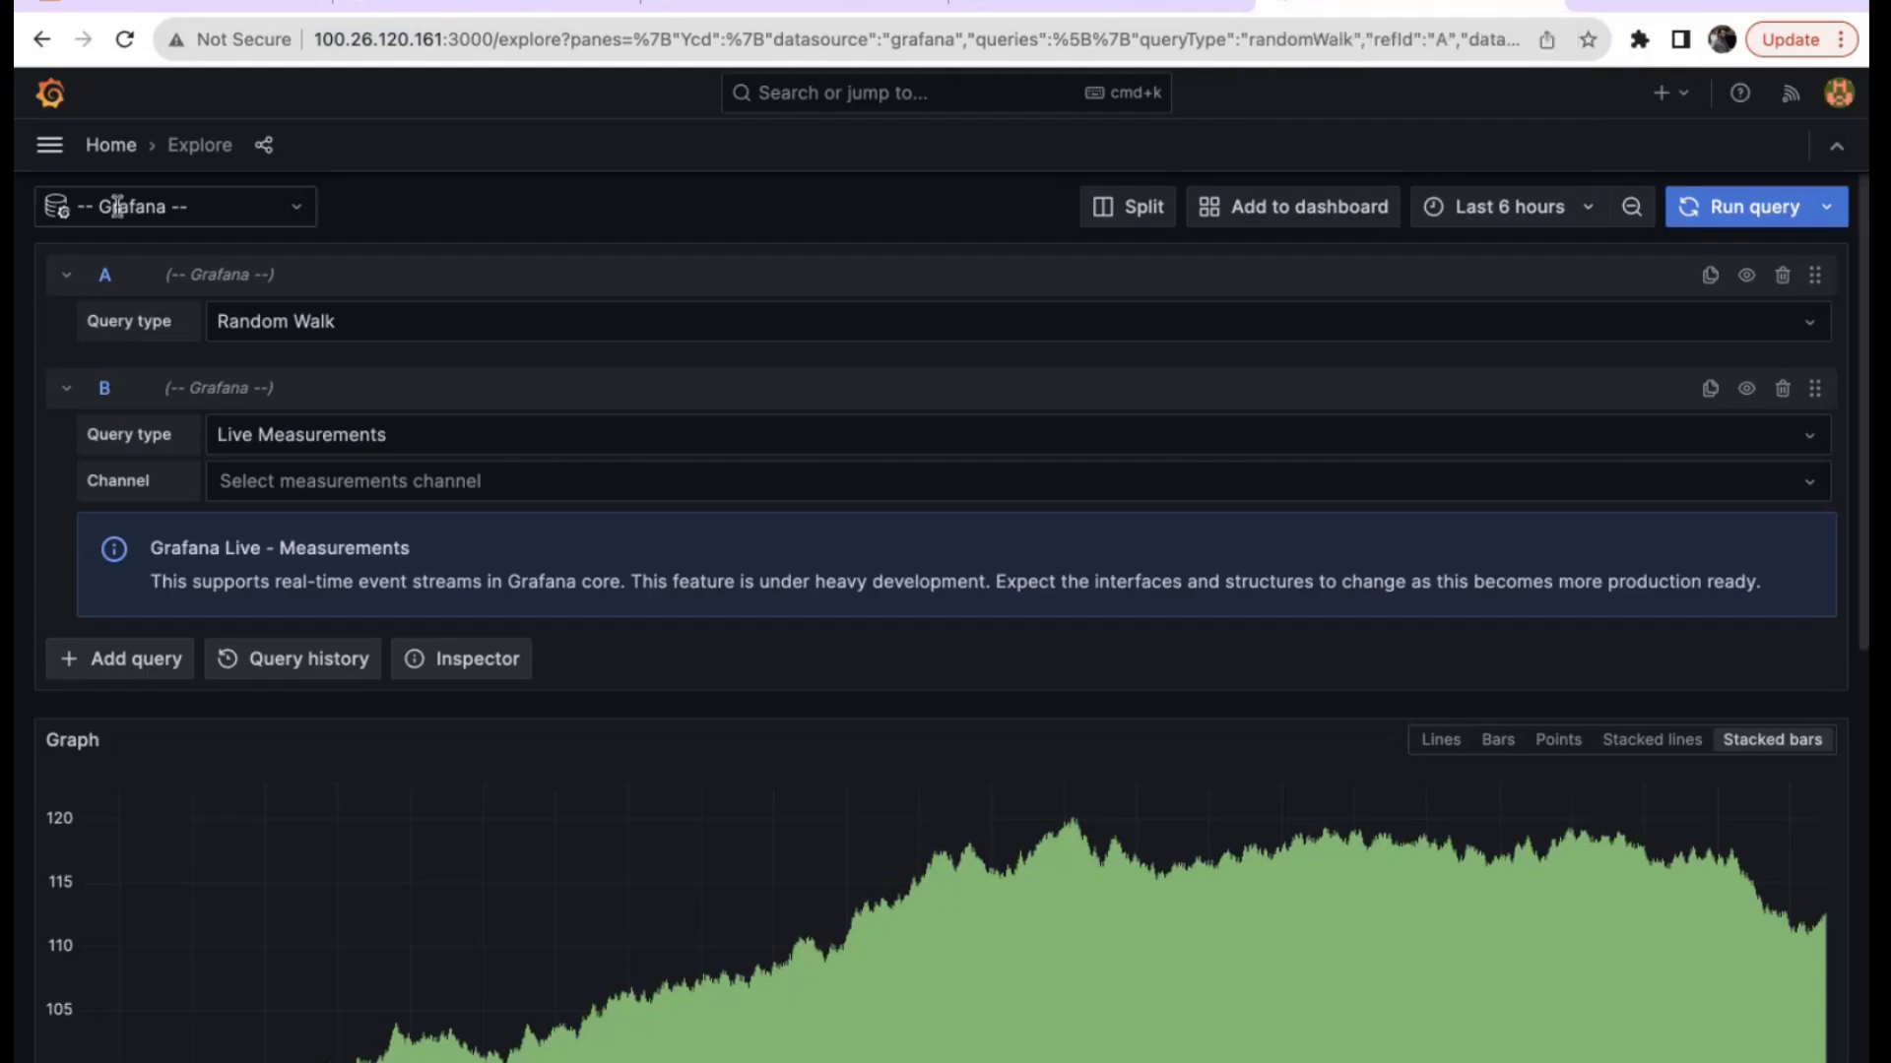
{"action": "left_click", "coordinate": [49, 144]}
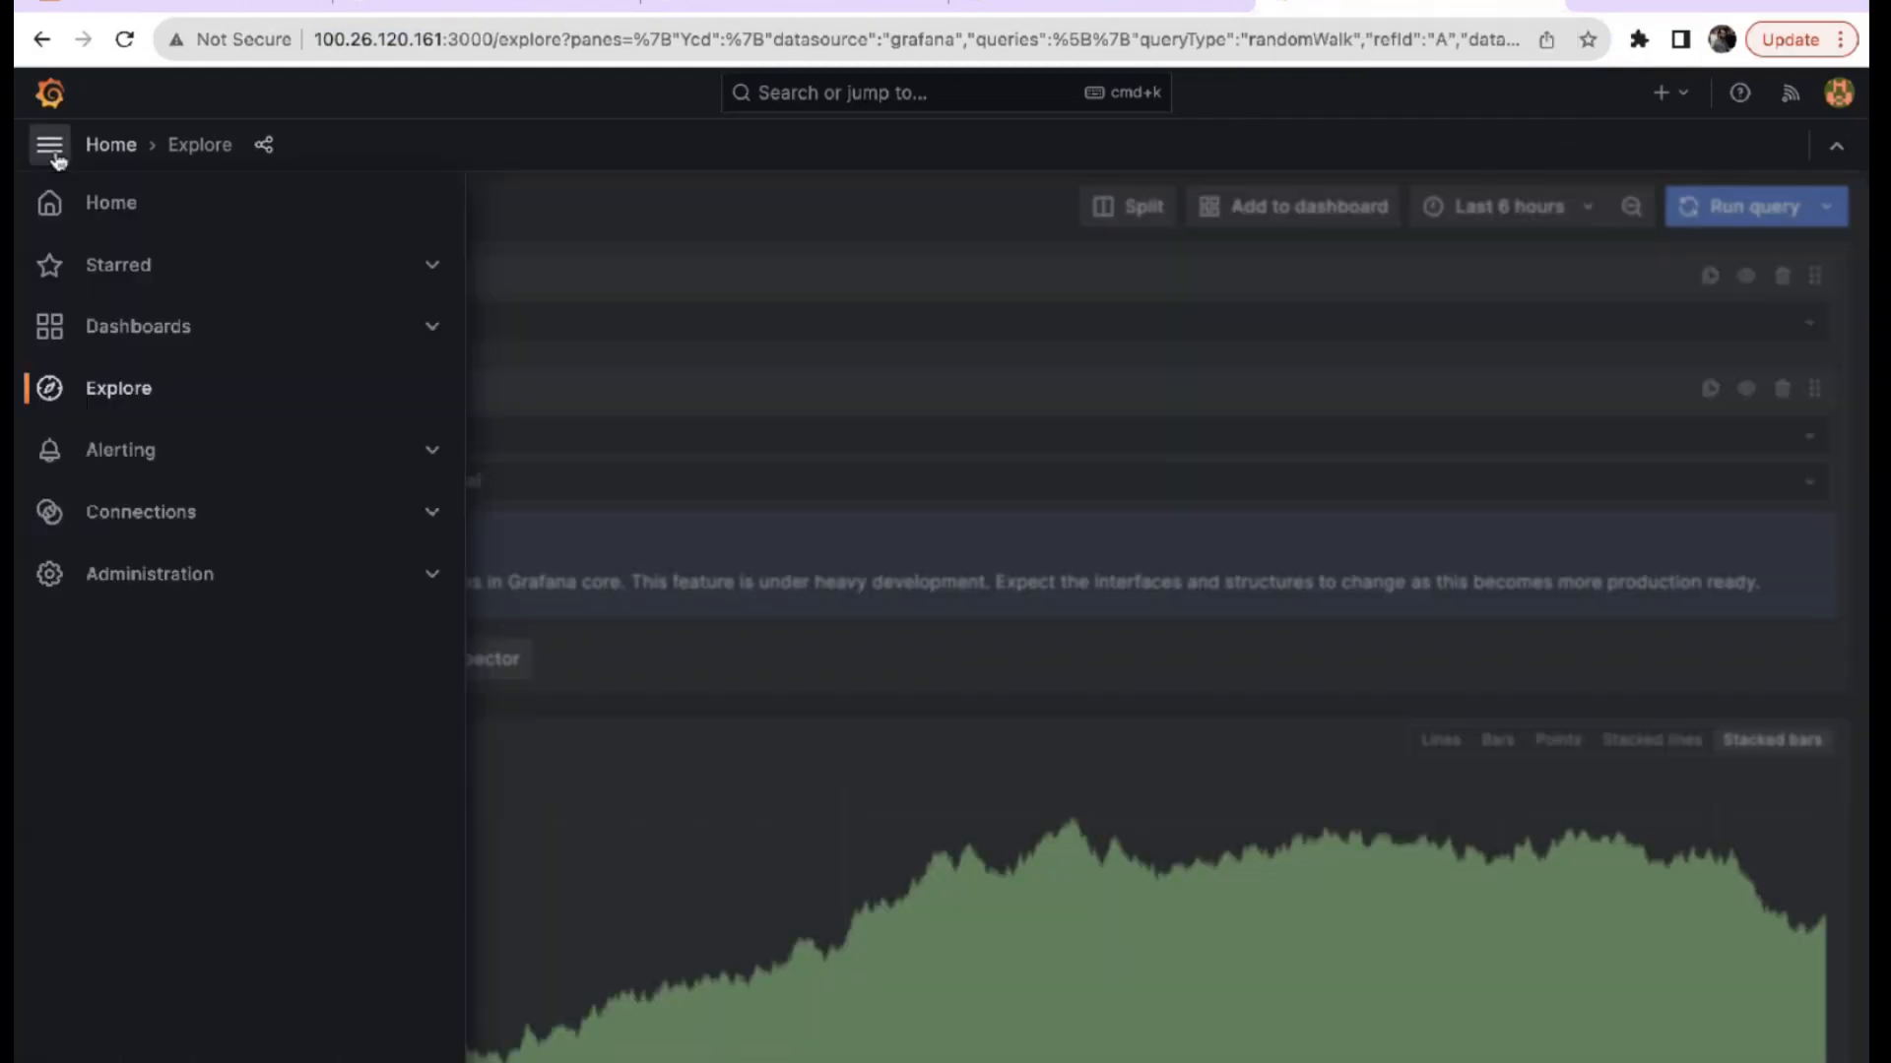
Read through the Alerting overview on alert rules, contact points and notification policies.
{"action": "left_click", "coordinate": [120, 451]}
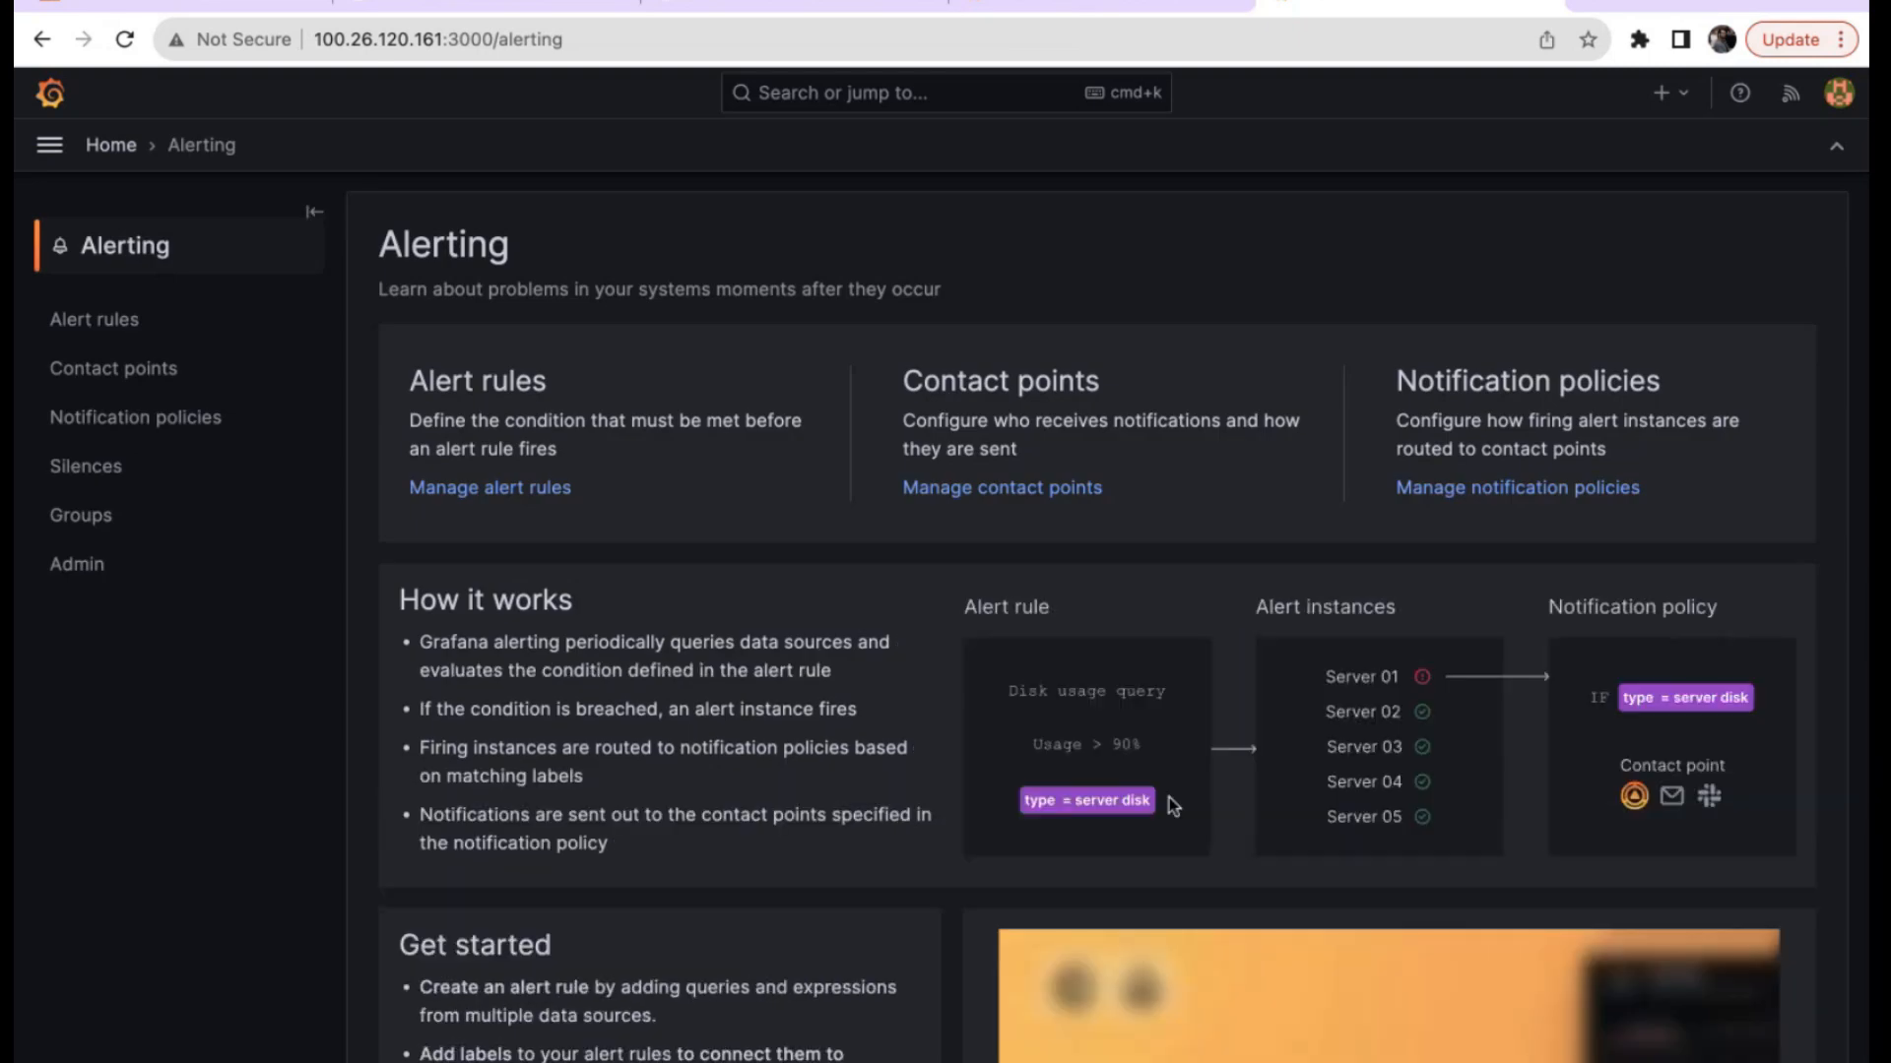
{"action": "scroll", "coordinate": [969, 774], "scroll_direction": "down", "scroll_amount": 1}
{"action": "scroll", "coordinate": [966, 766], "scroll_direction": "down", "scroll_amount": 3}
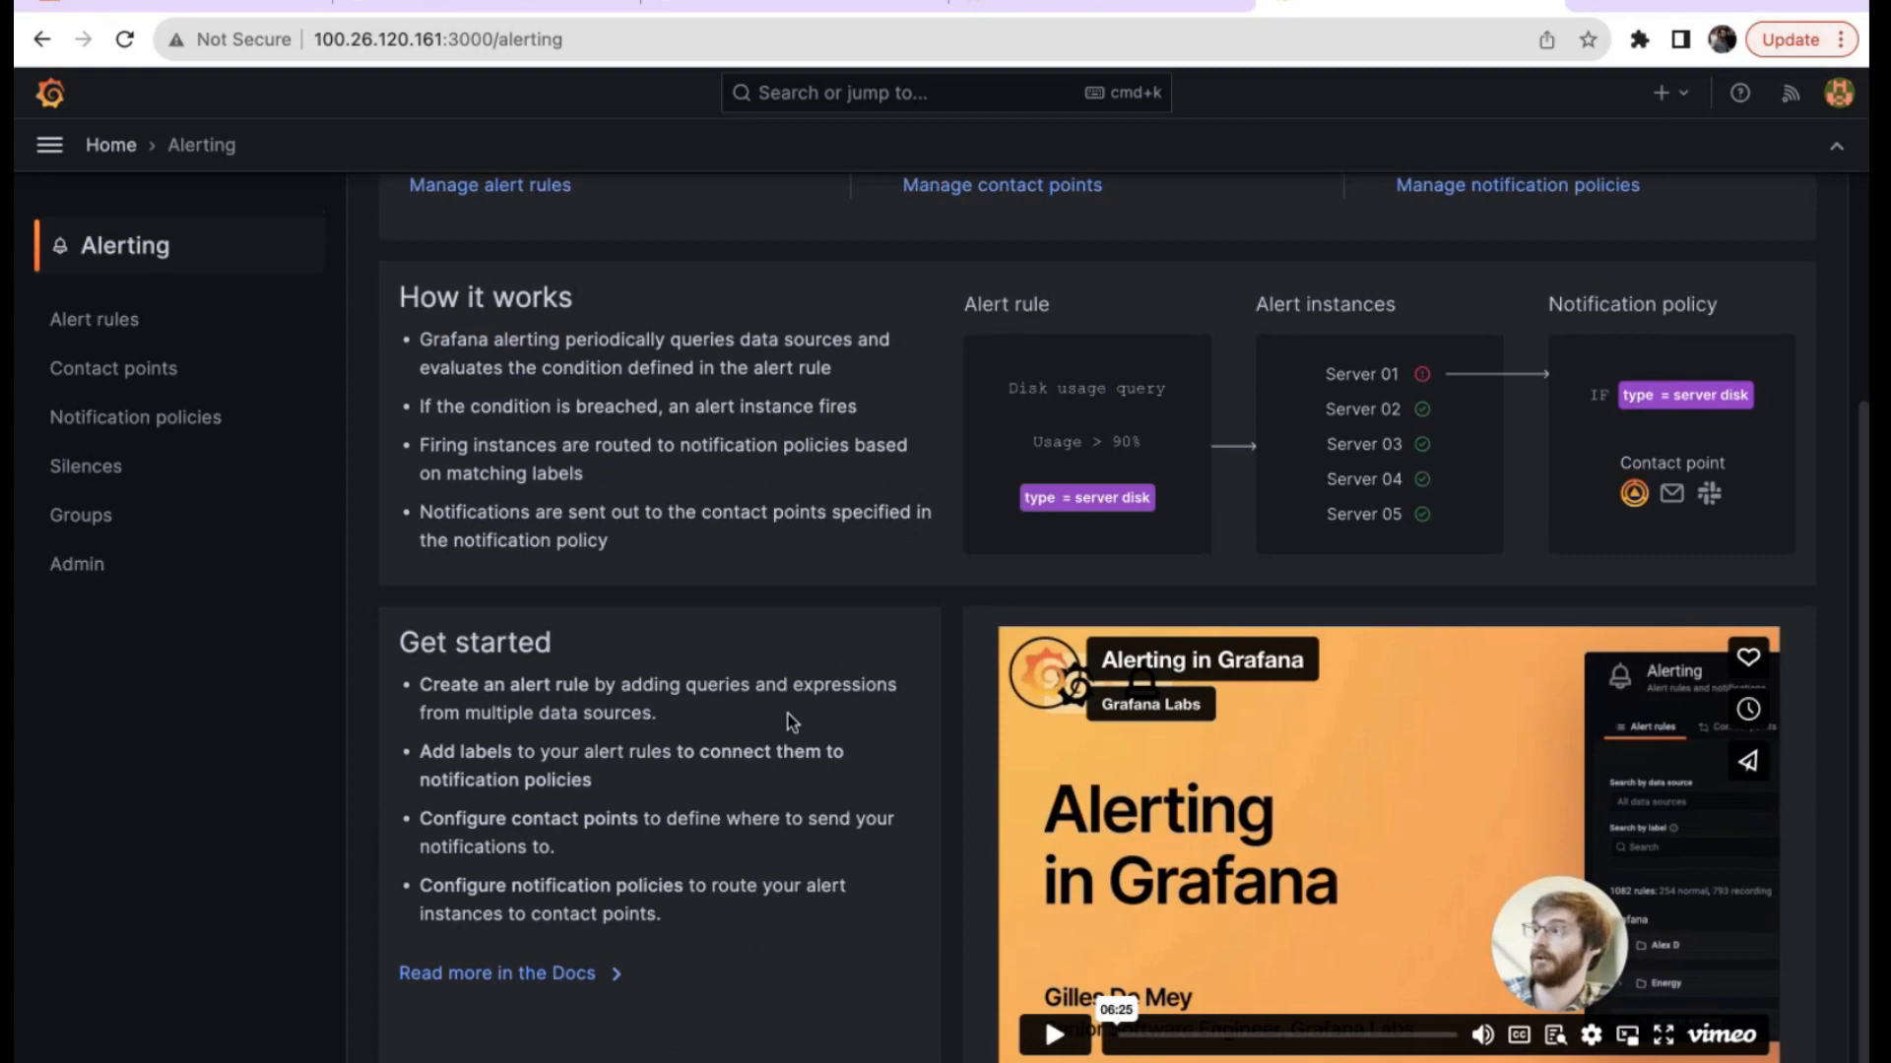
{"action": "scroll", "coordinate": [800, 669], "scroll_direction": "up", "scroll_amount": 1}
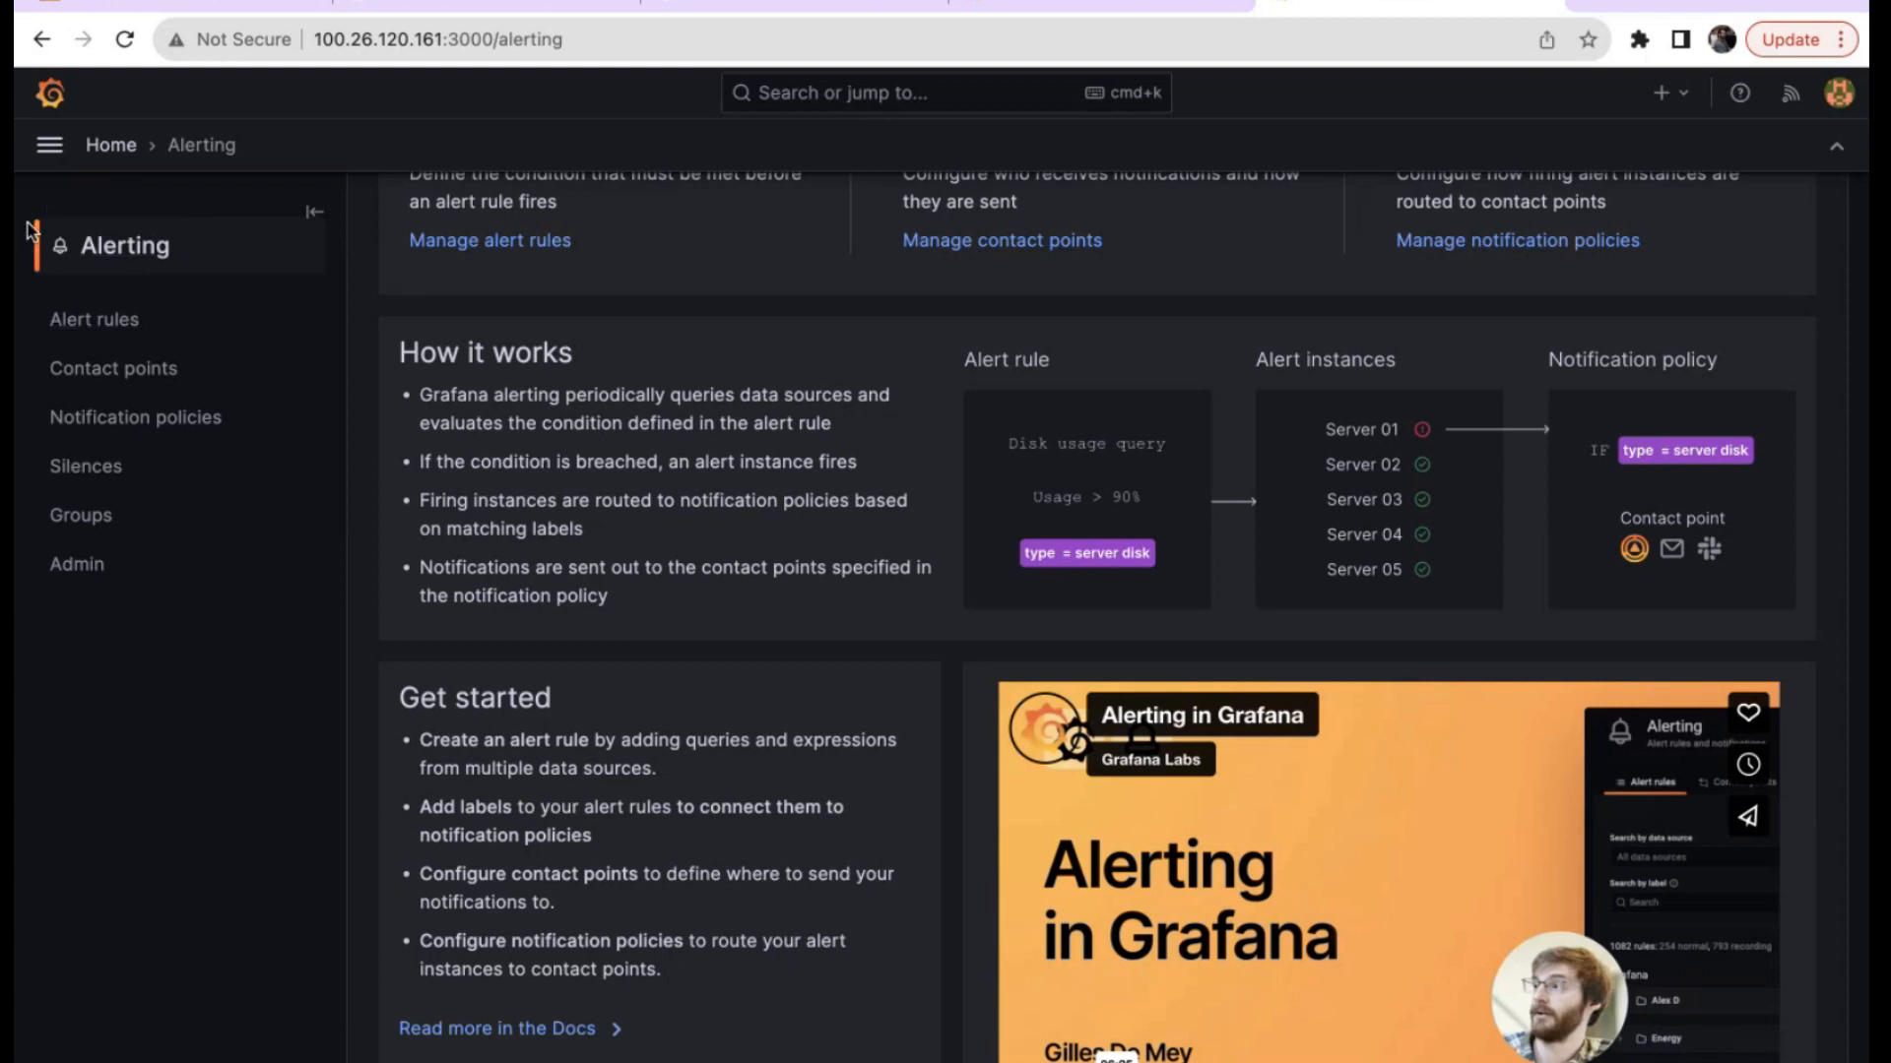
{"action": "left_click", "coordinate": [49, 145]}
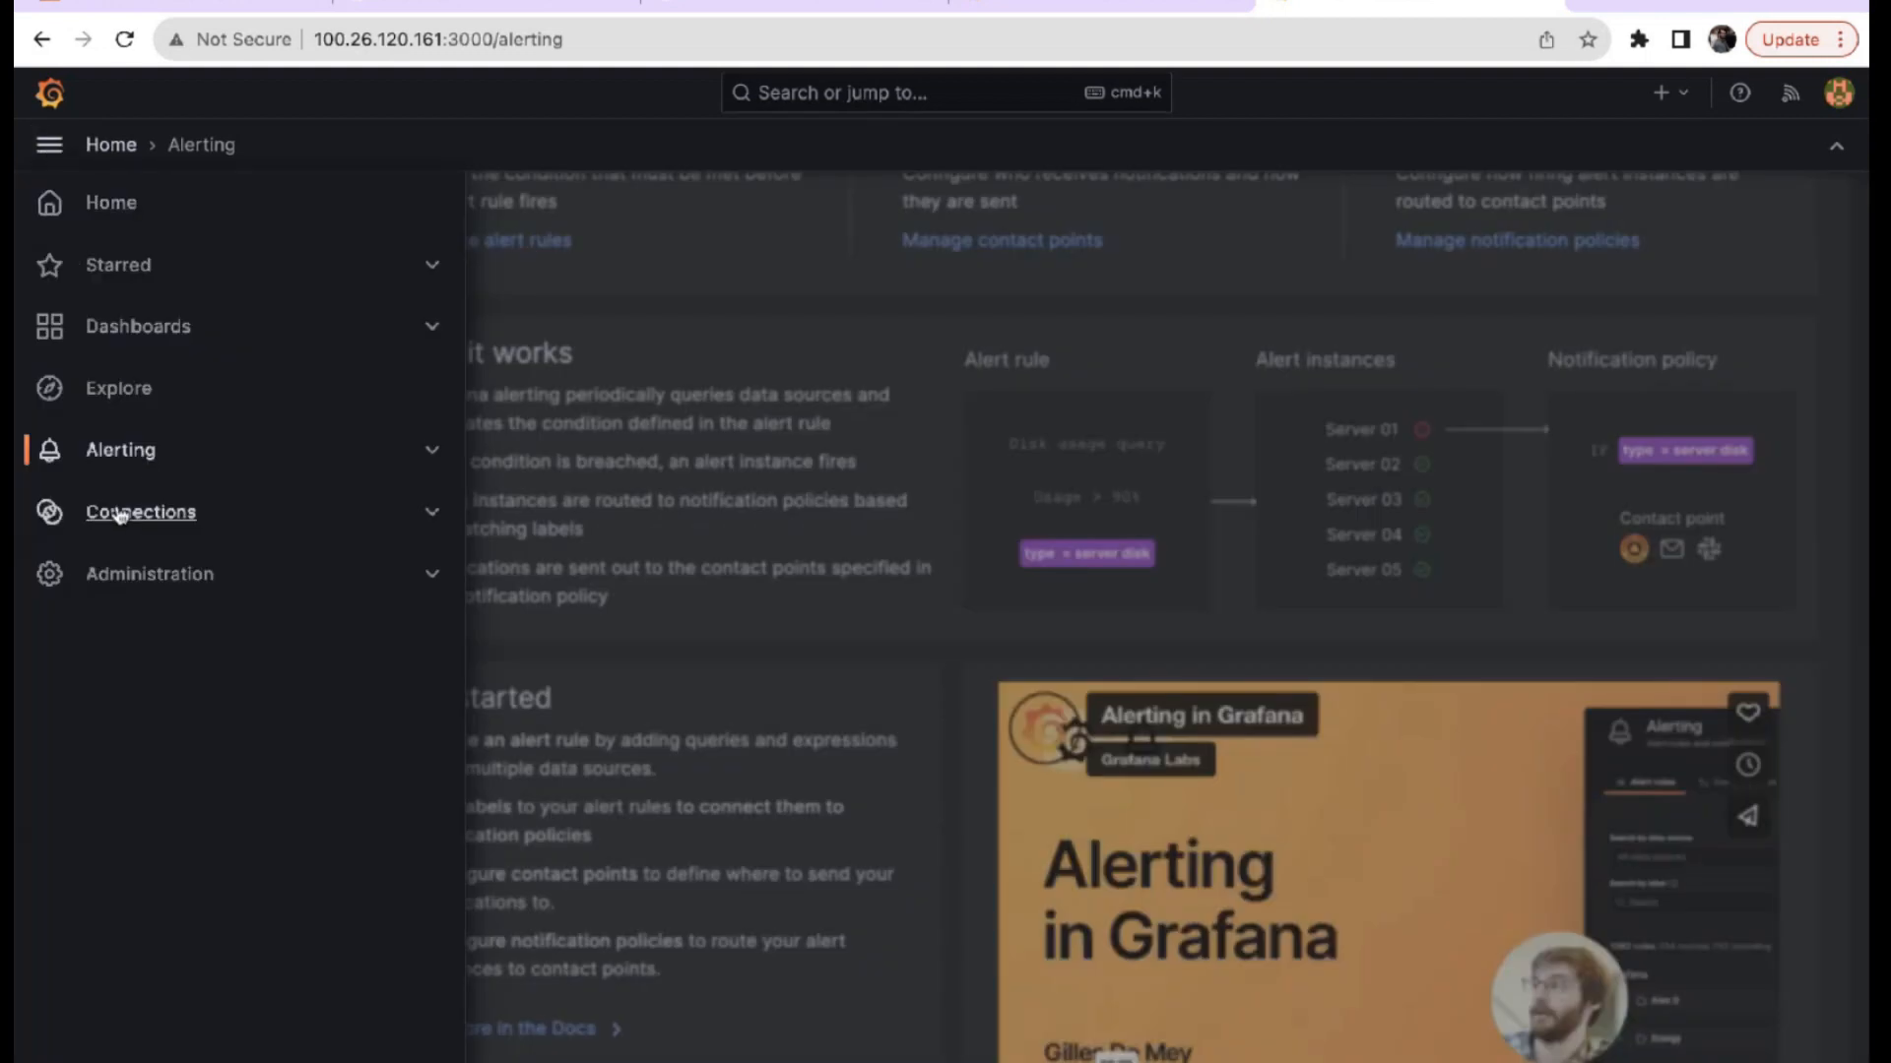
{"action": "left_click", "coordinate": [182, 527]}
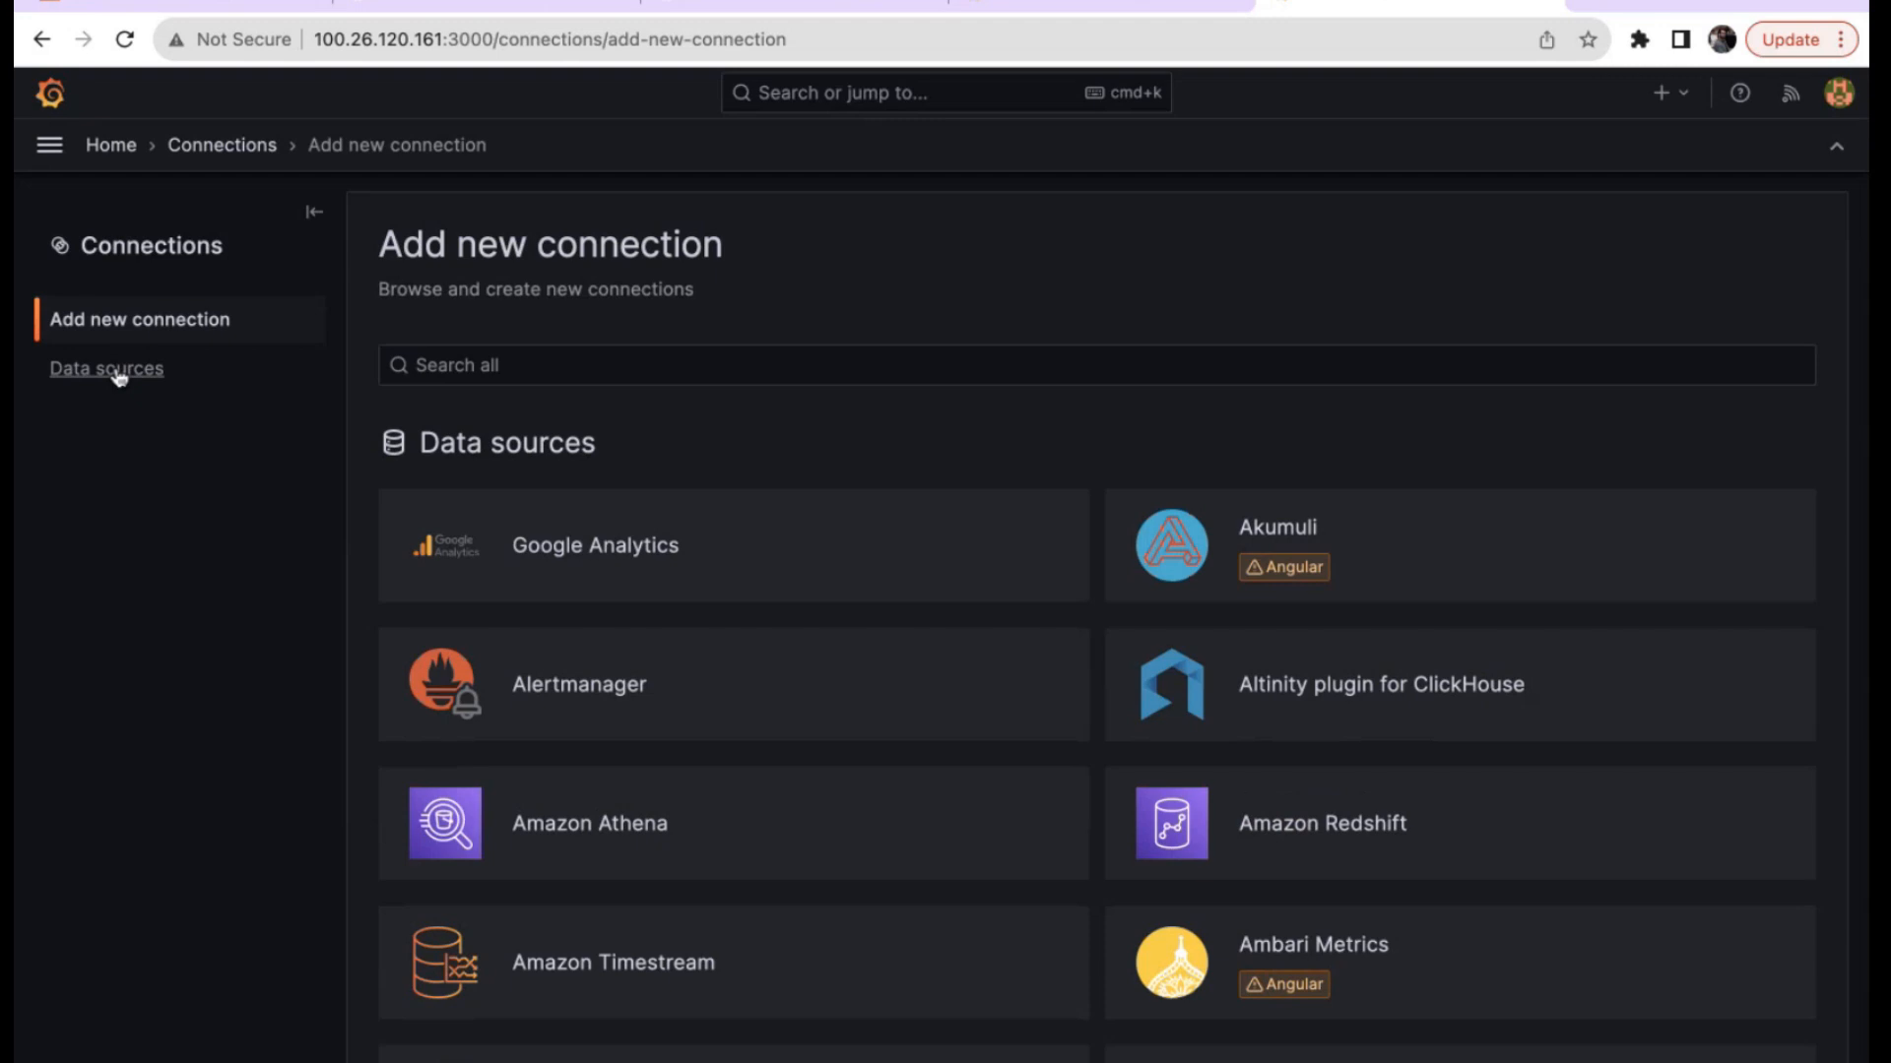
{"action": "left_click", "coordinate": [115, 380]}
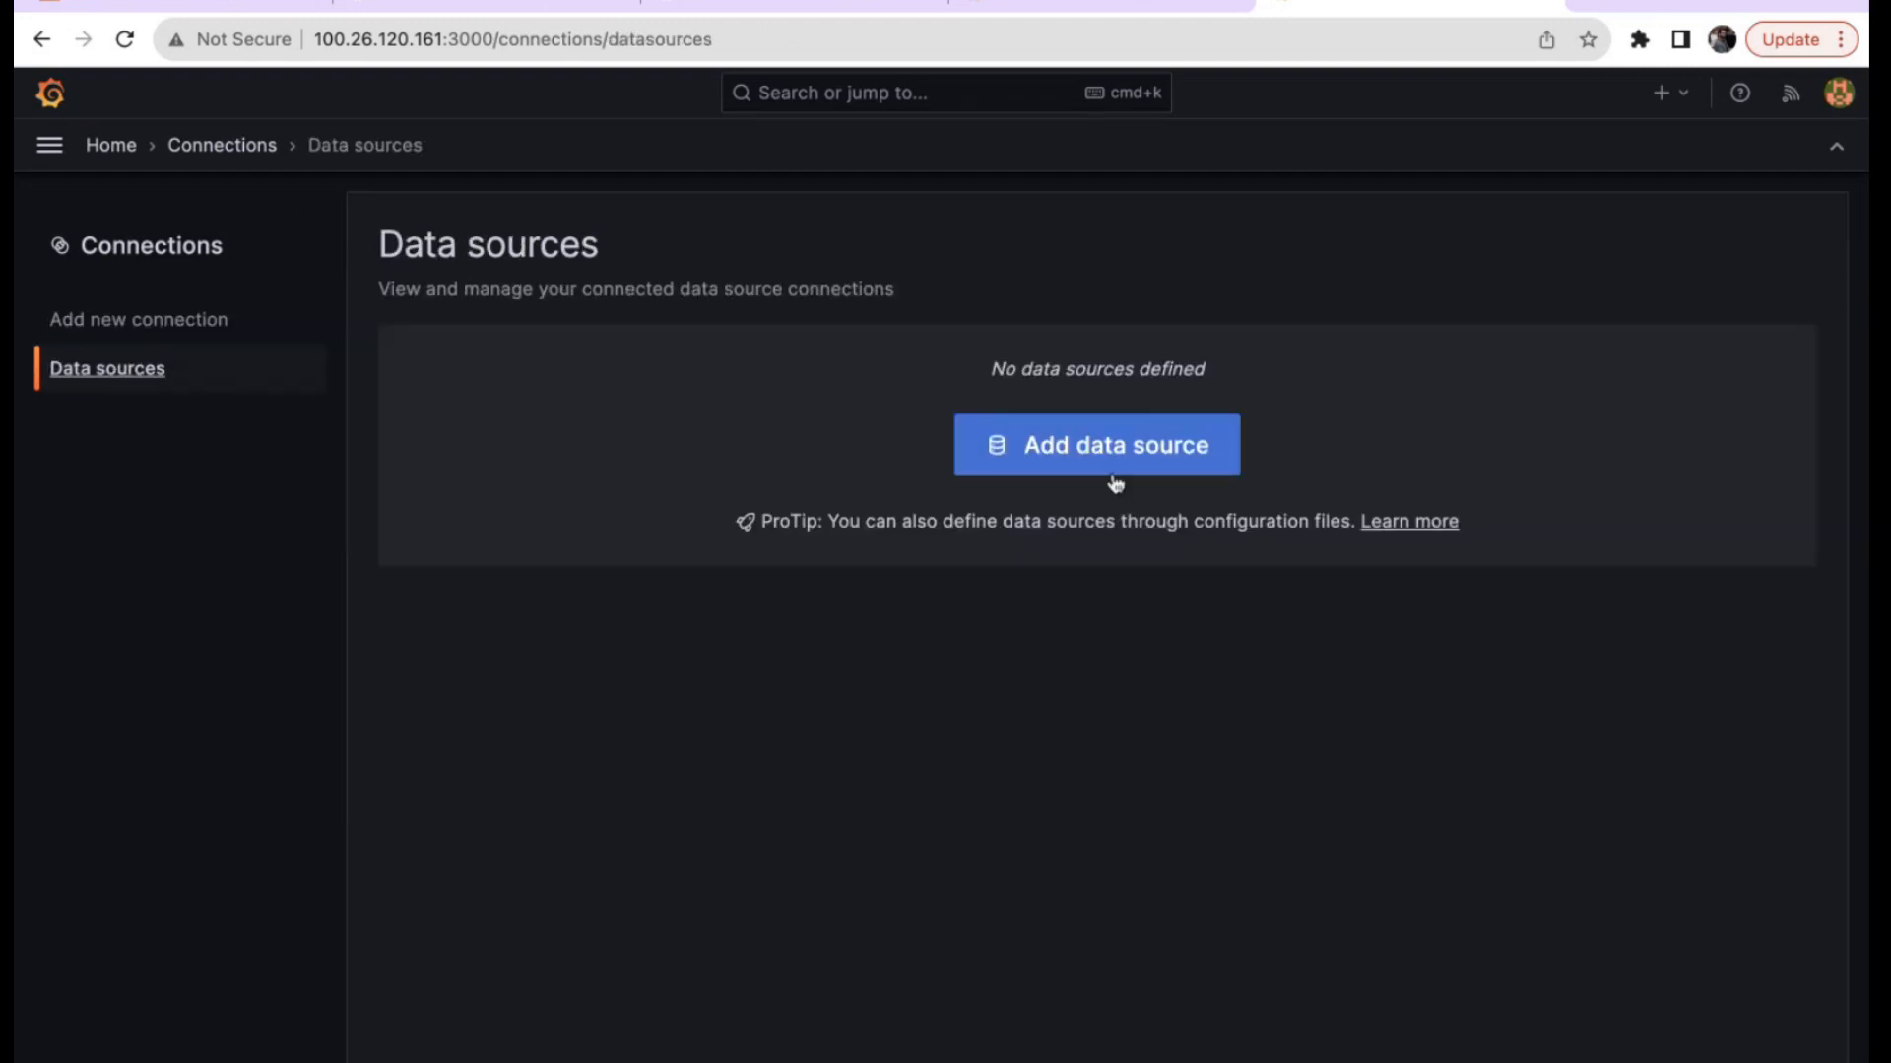
{"action": "left_click", "coordinate": [1114, 466]}
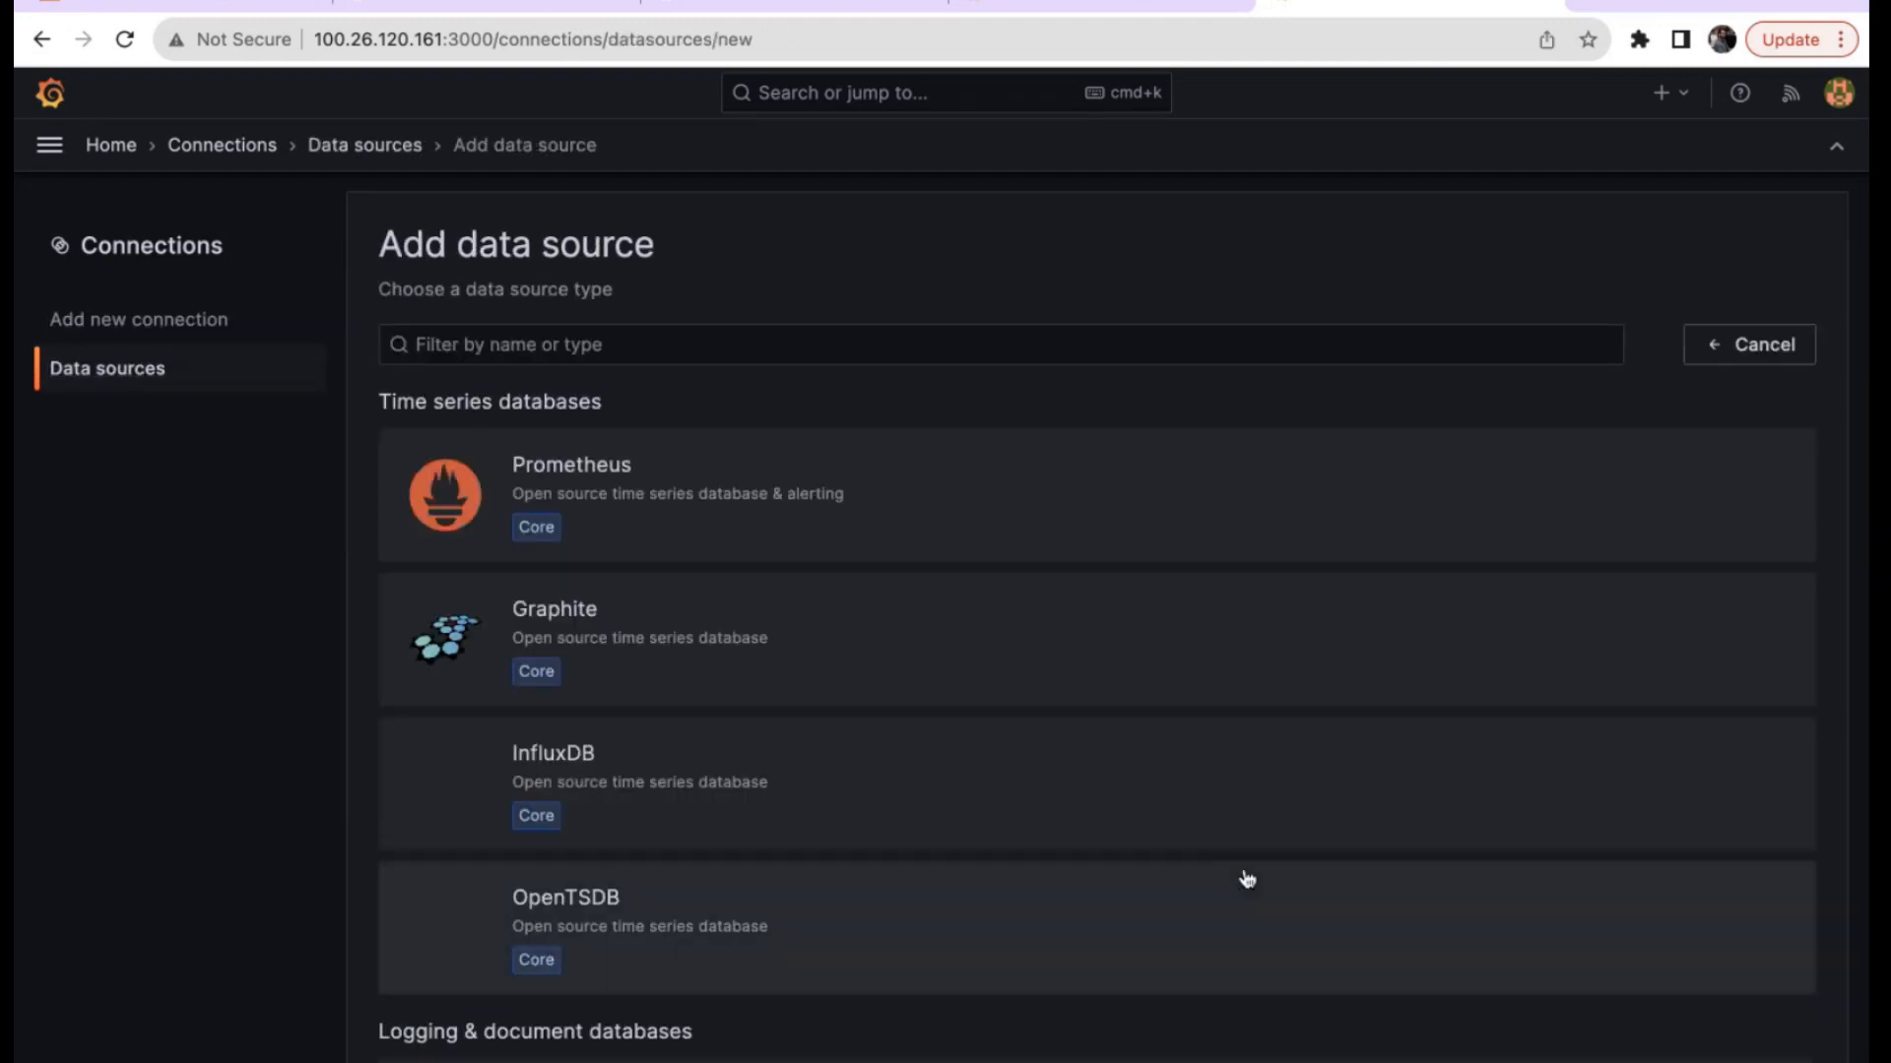
{"action": "scroll", "coordinate": [973, 759], "scroll_direction": "down", "scroll_amount": 2}
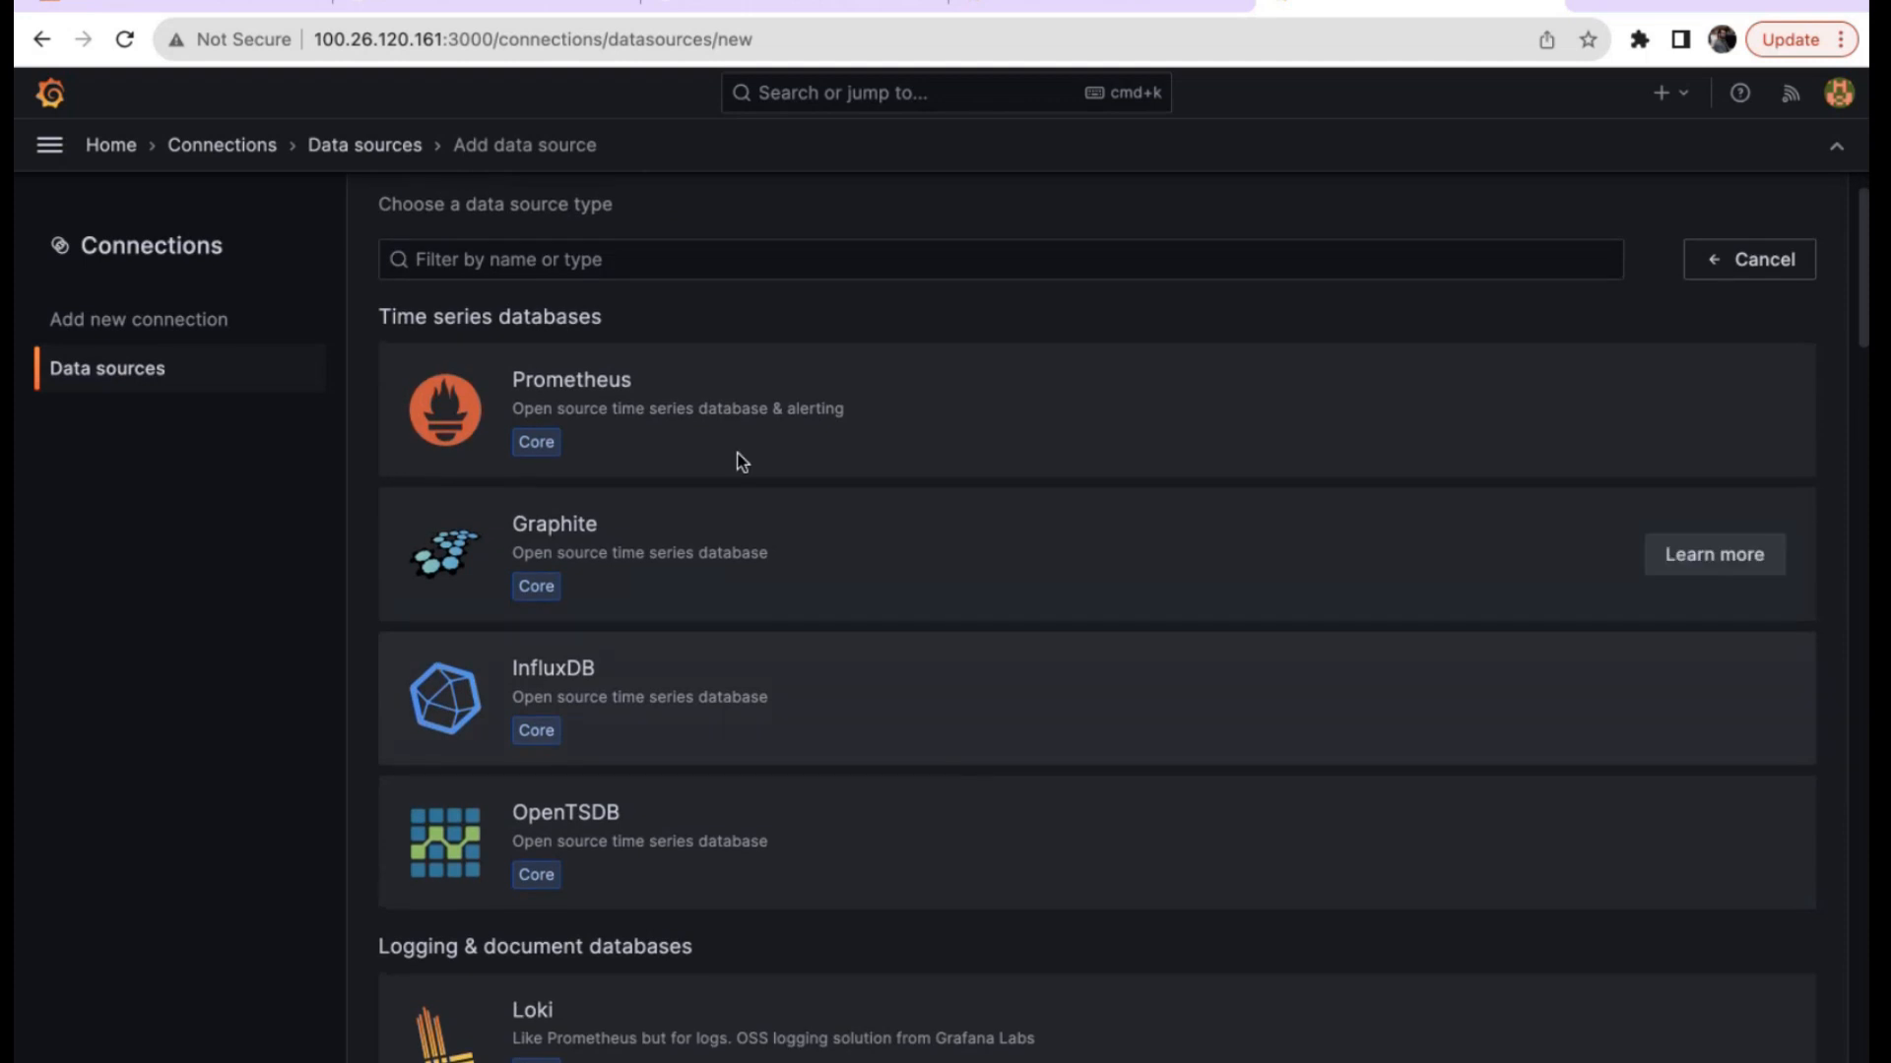
{"action": "scroll", "coordinate": [757, 581], "scroll_direction": "down", "scroll_amount": 3}
{"action": "scroll", "coordinate": [756, 582], "scroll_direction": "down", "scroll_amount": 5}
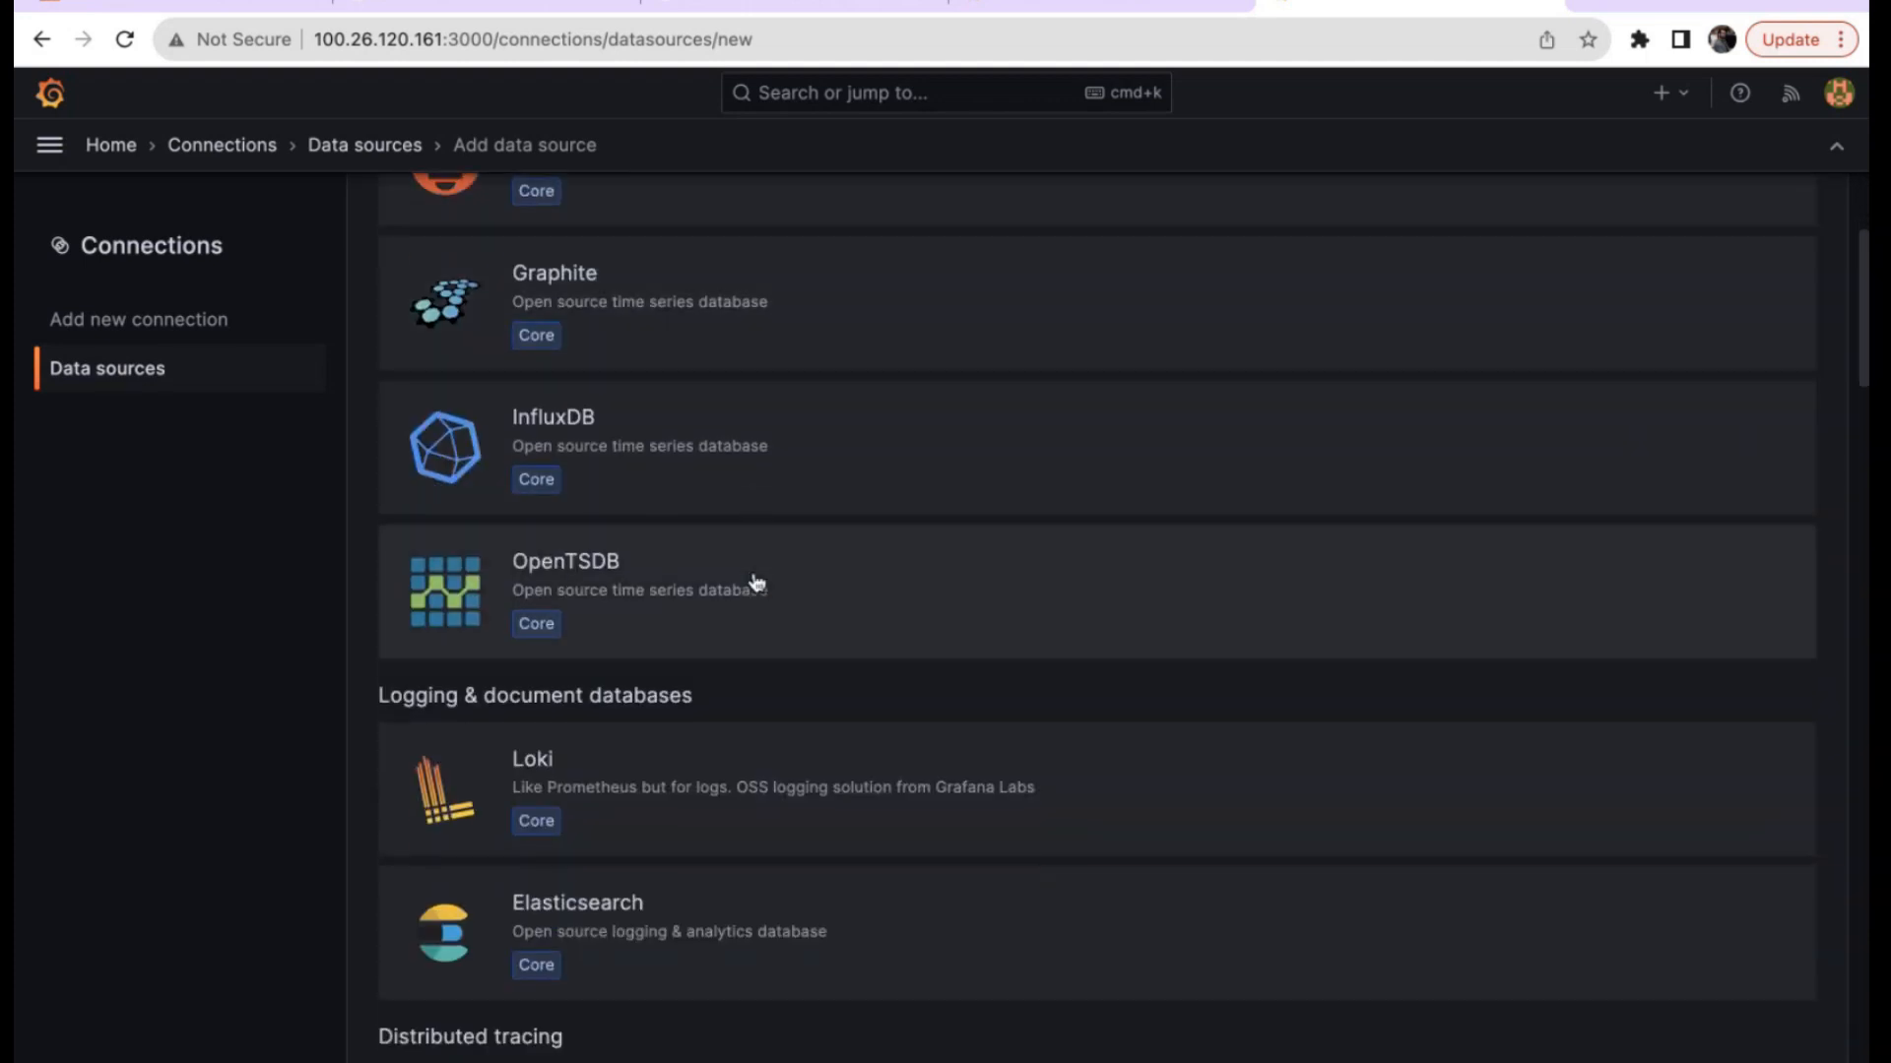
{"action": "scroll", "coordinate": [757, 581], "scroll_direction": "down", "scroll_amount": 7}
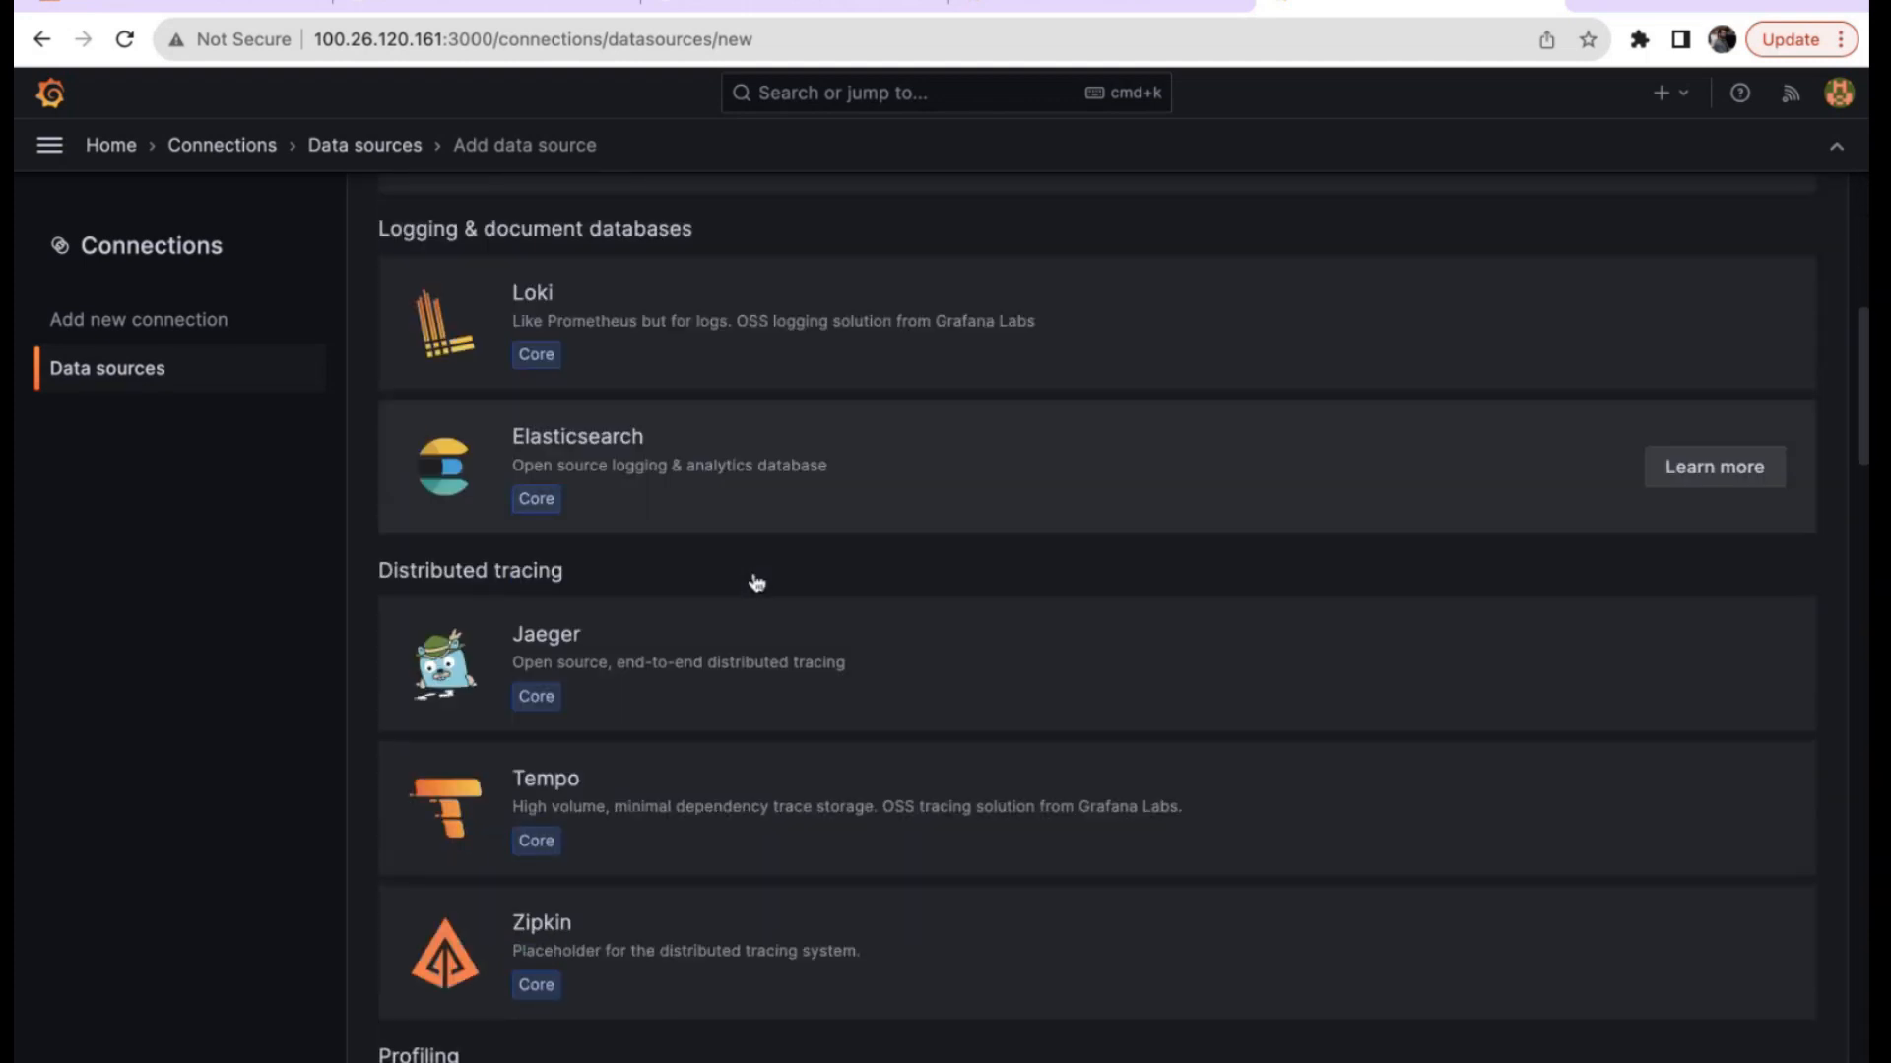
{"action": "scroll", "coordinate": [757, 581], "scroll_direction": "down", "scroll_amount": 8}
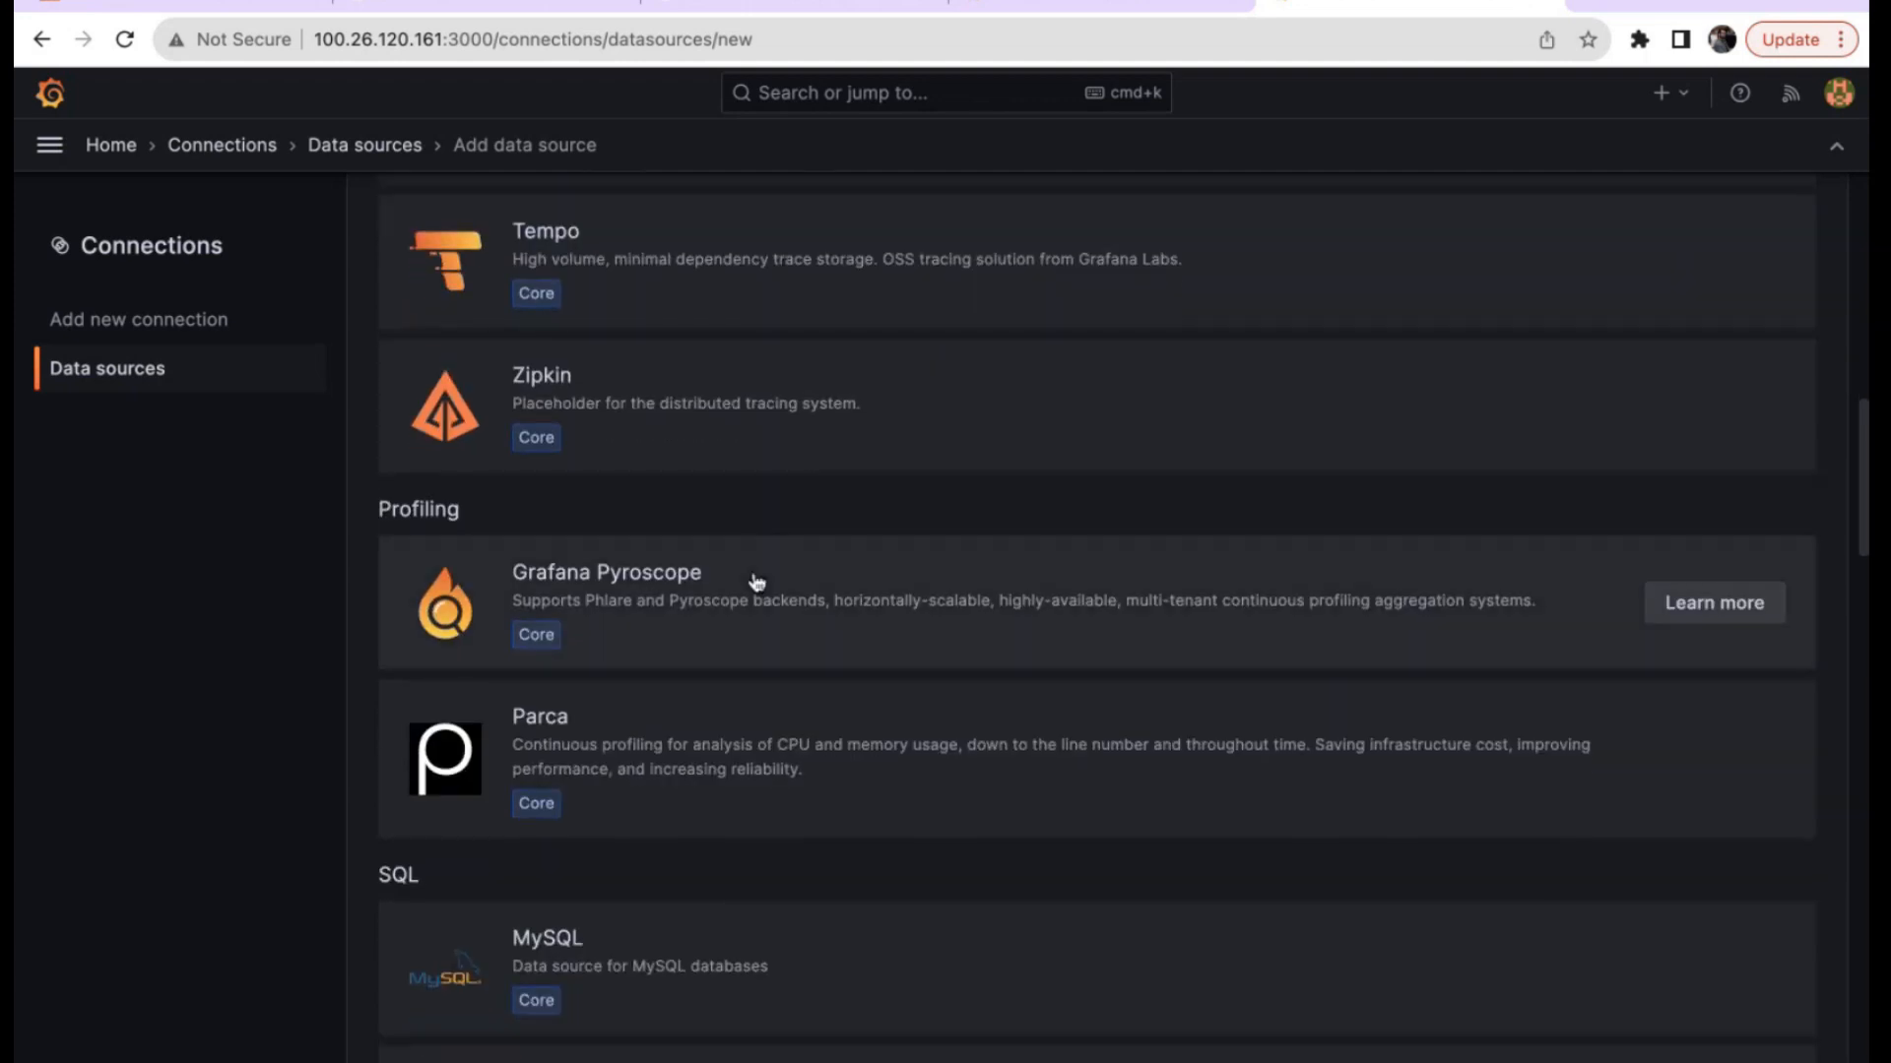
{"action": "scroll", "coordinate": [756, 582], "scroll_direction": "down", "scroll_amount": 6}
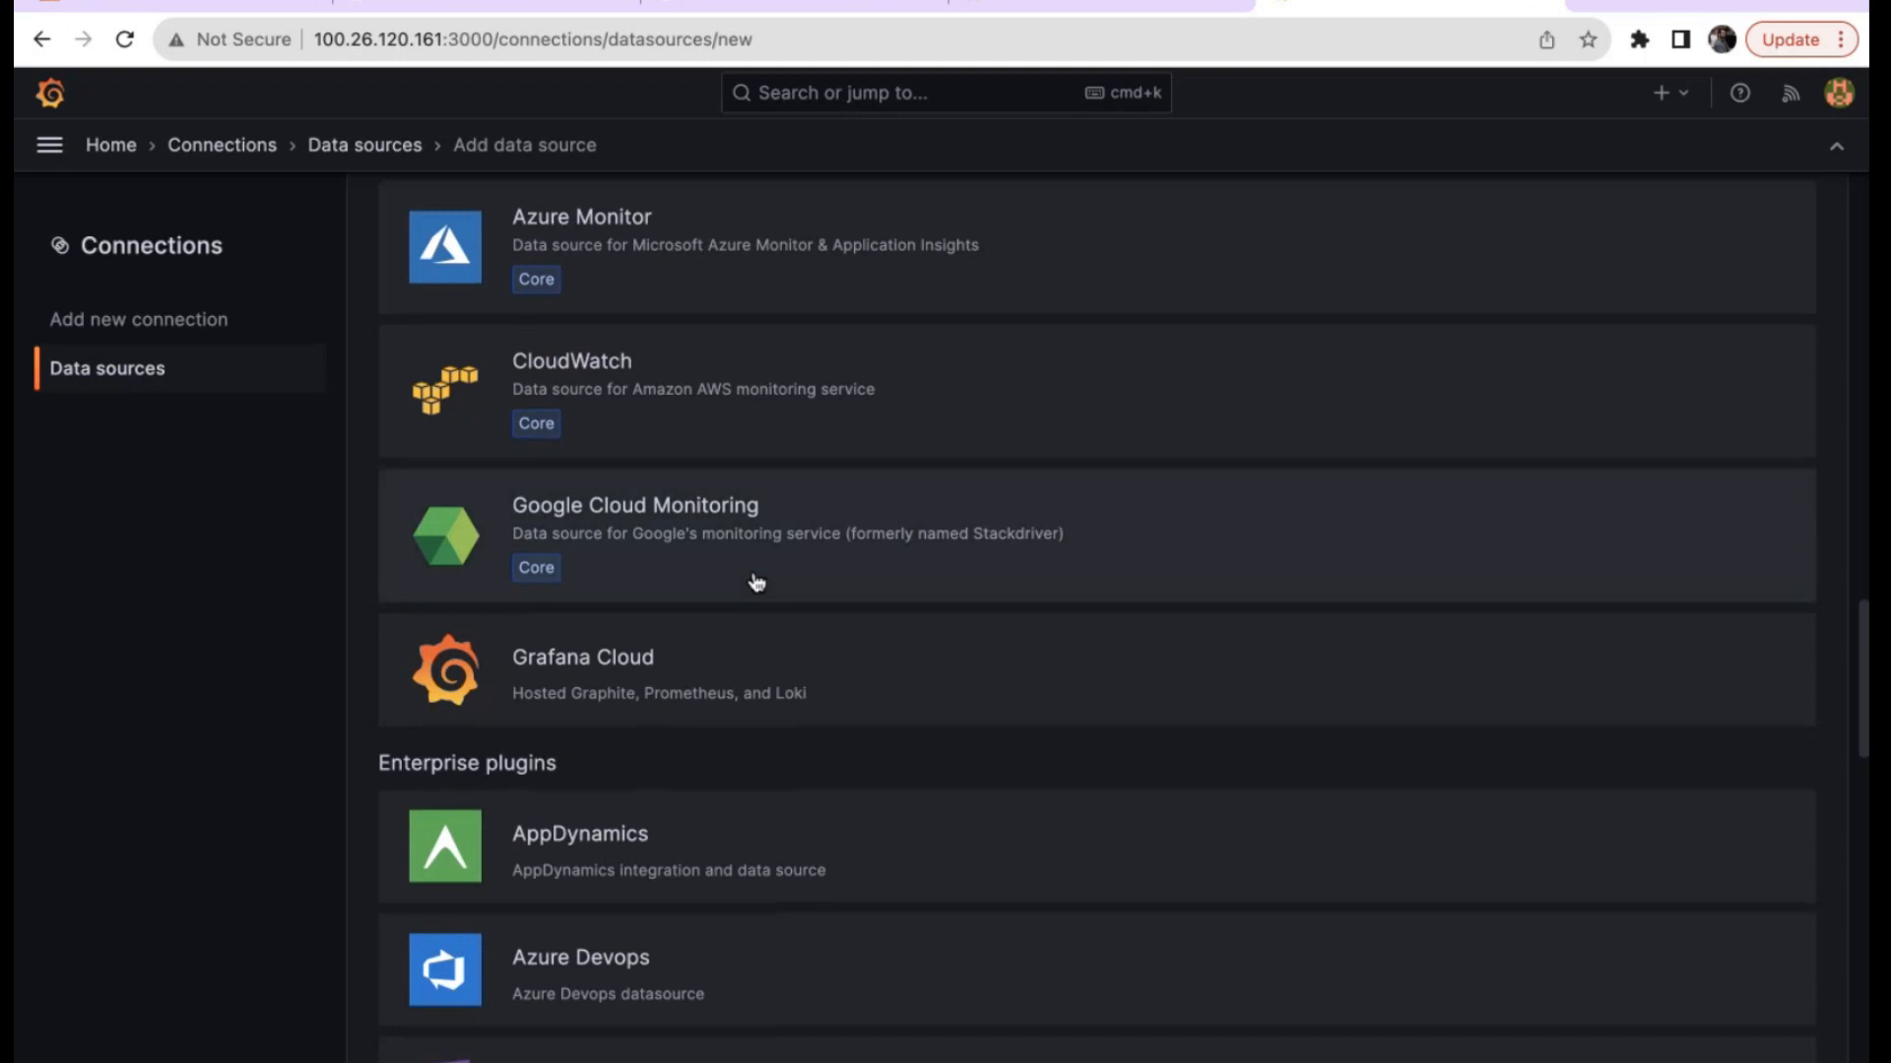
{"action": "scroll", "coordinate": [929, 752], "scroll_direction": "down", "scroll_amount": 18}
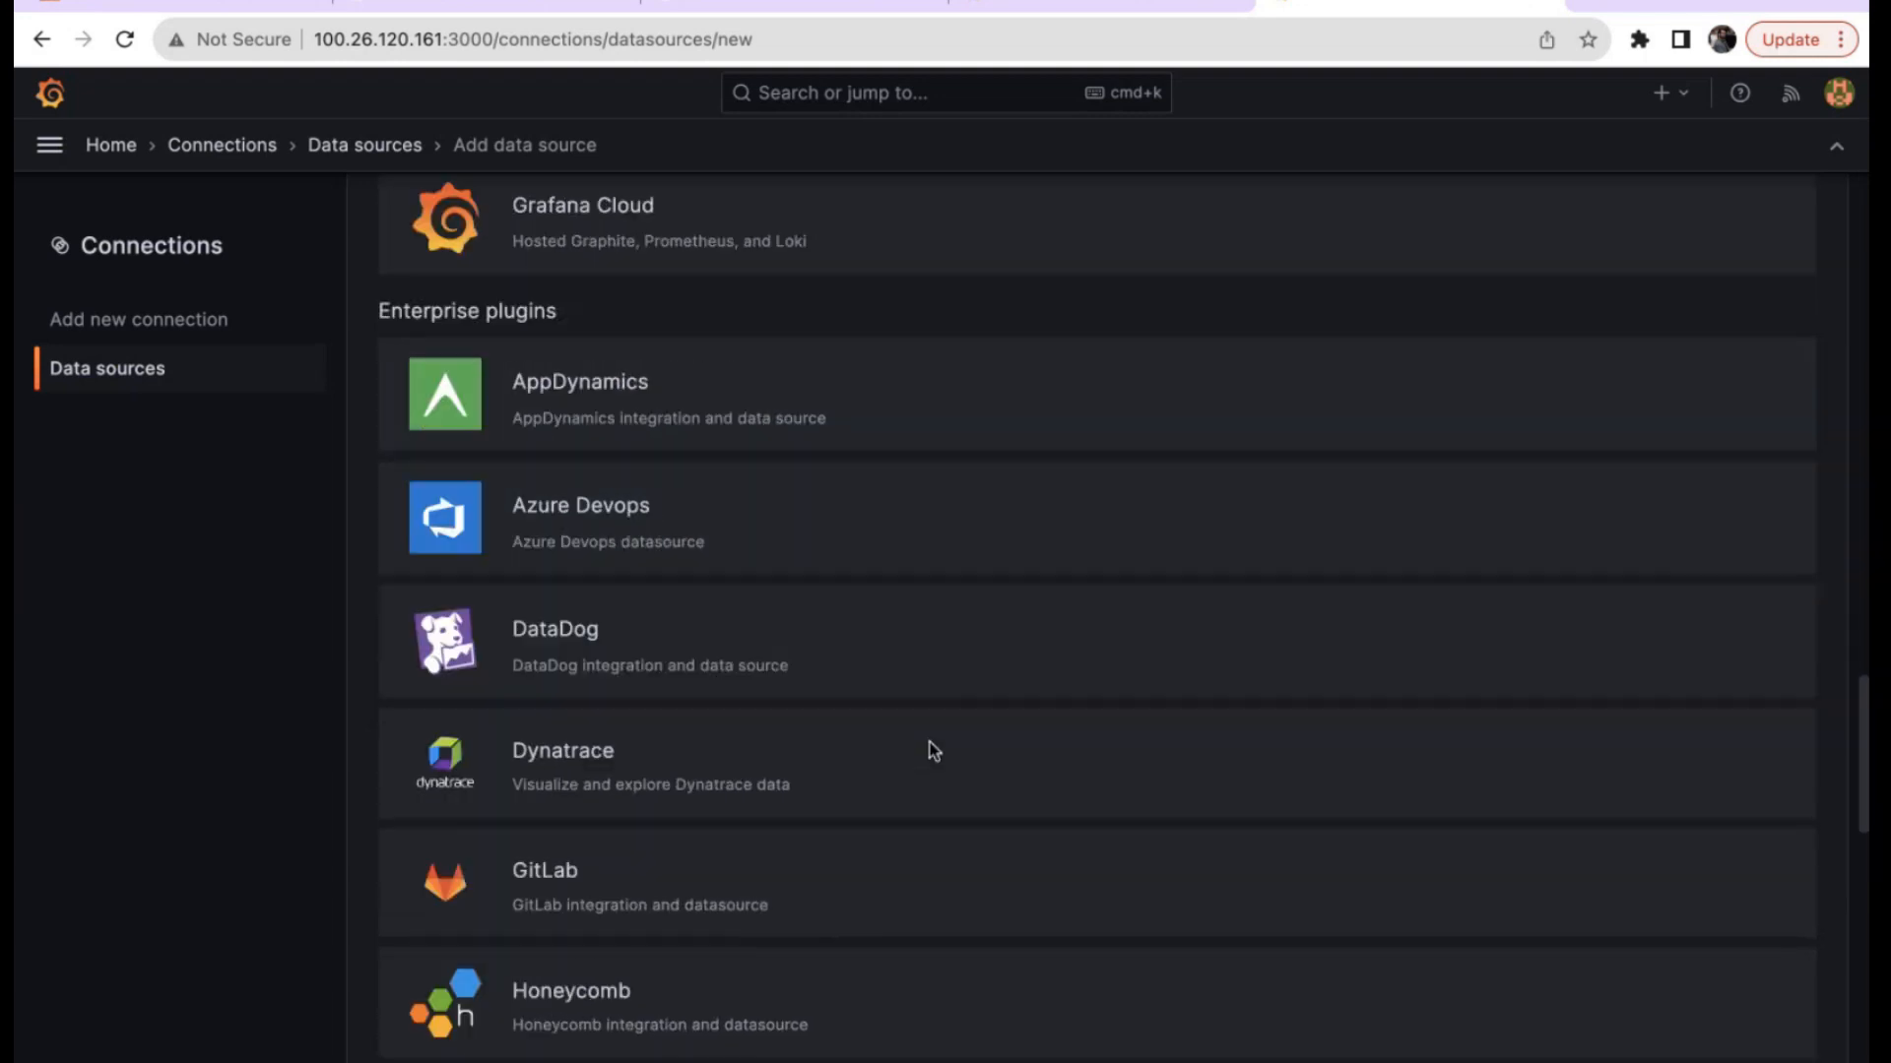
{"action": "scroll", "coordinate": [932, 754], "scroll_direction": "down", "scroll_amount": 5}
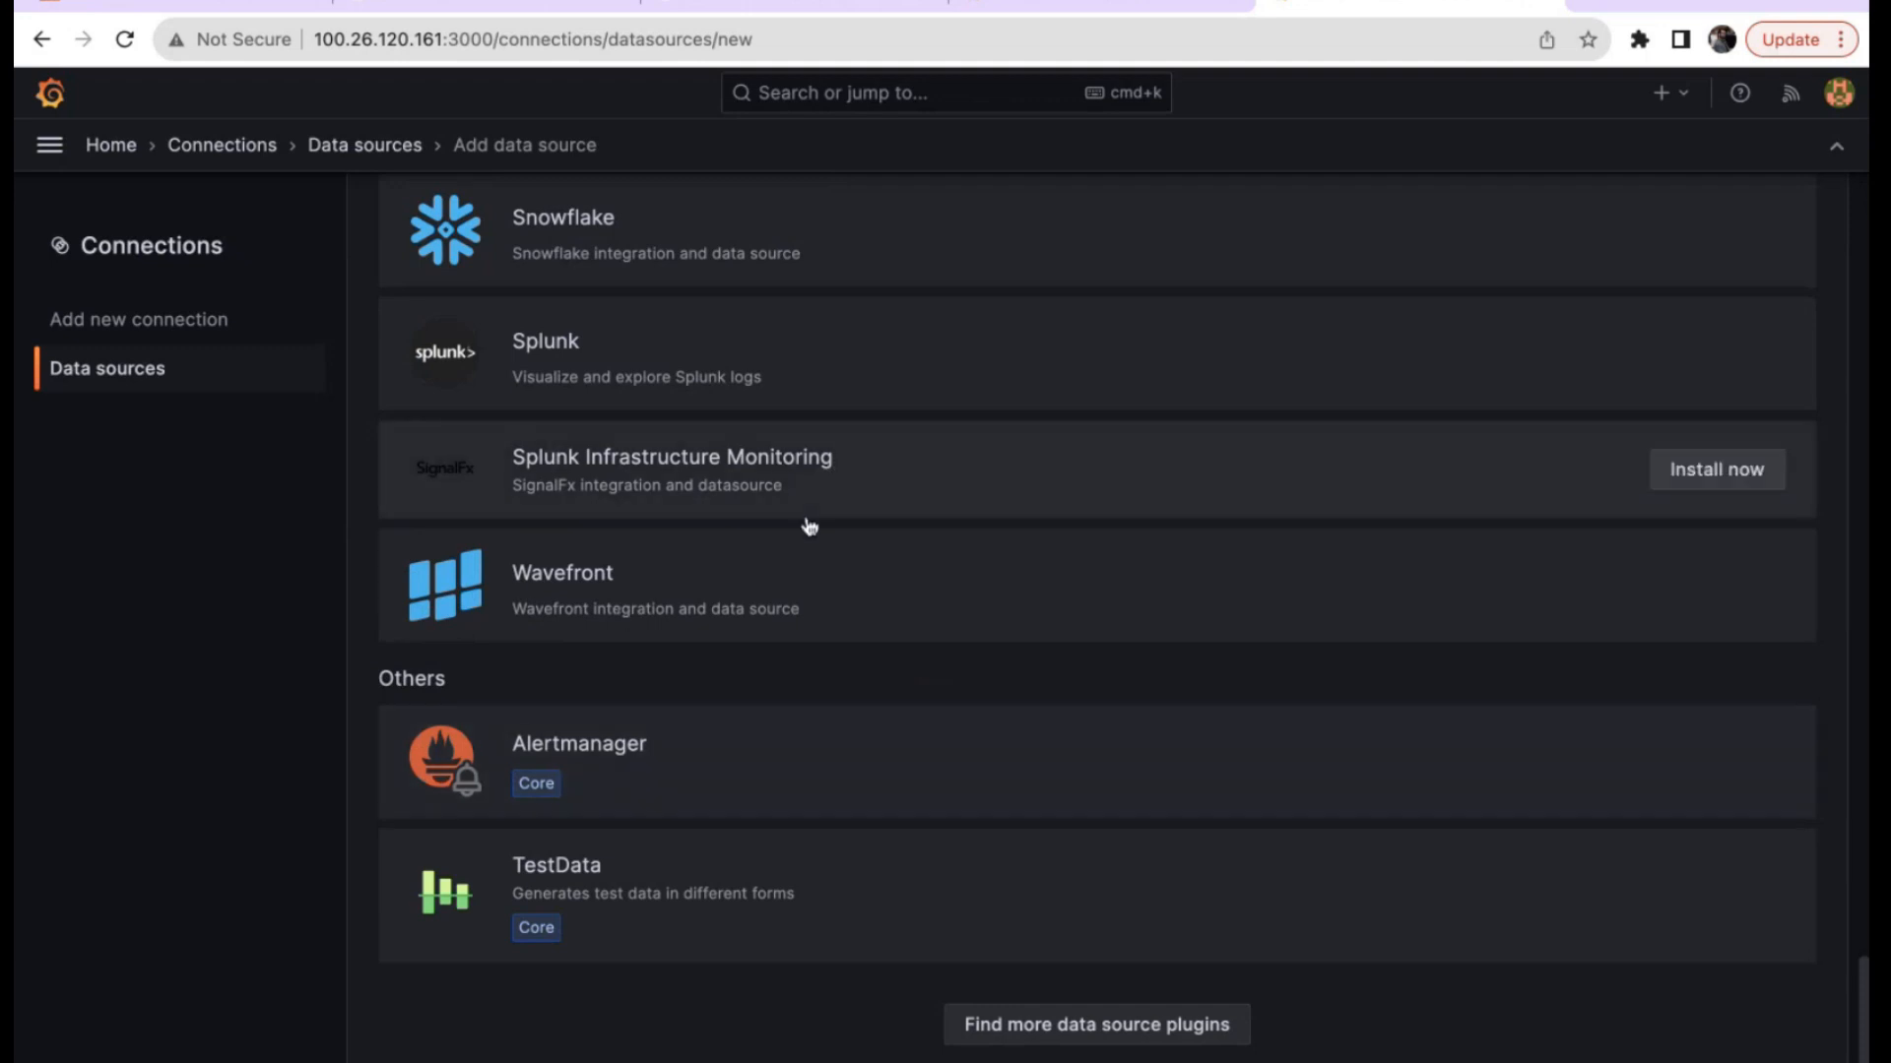
{"action": "scroll", "coordinate": [883, 503], "scroll_direction": "up", "scroll_amount": 20}
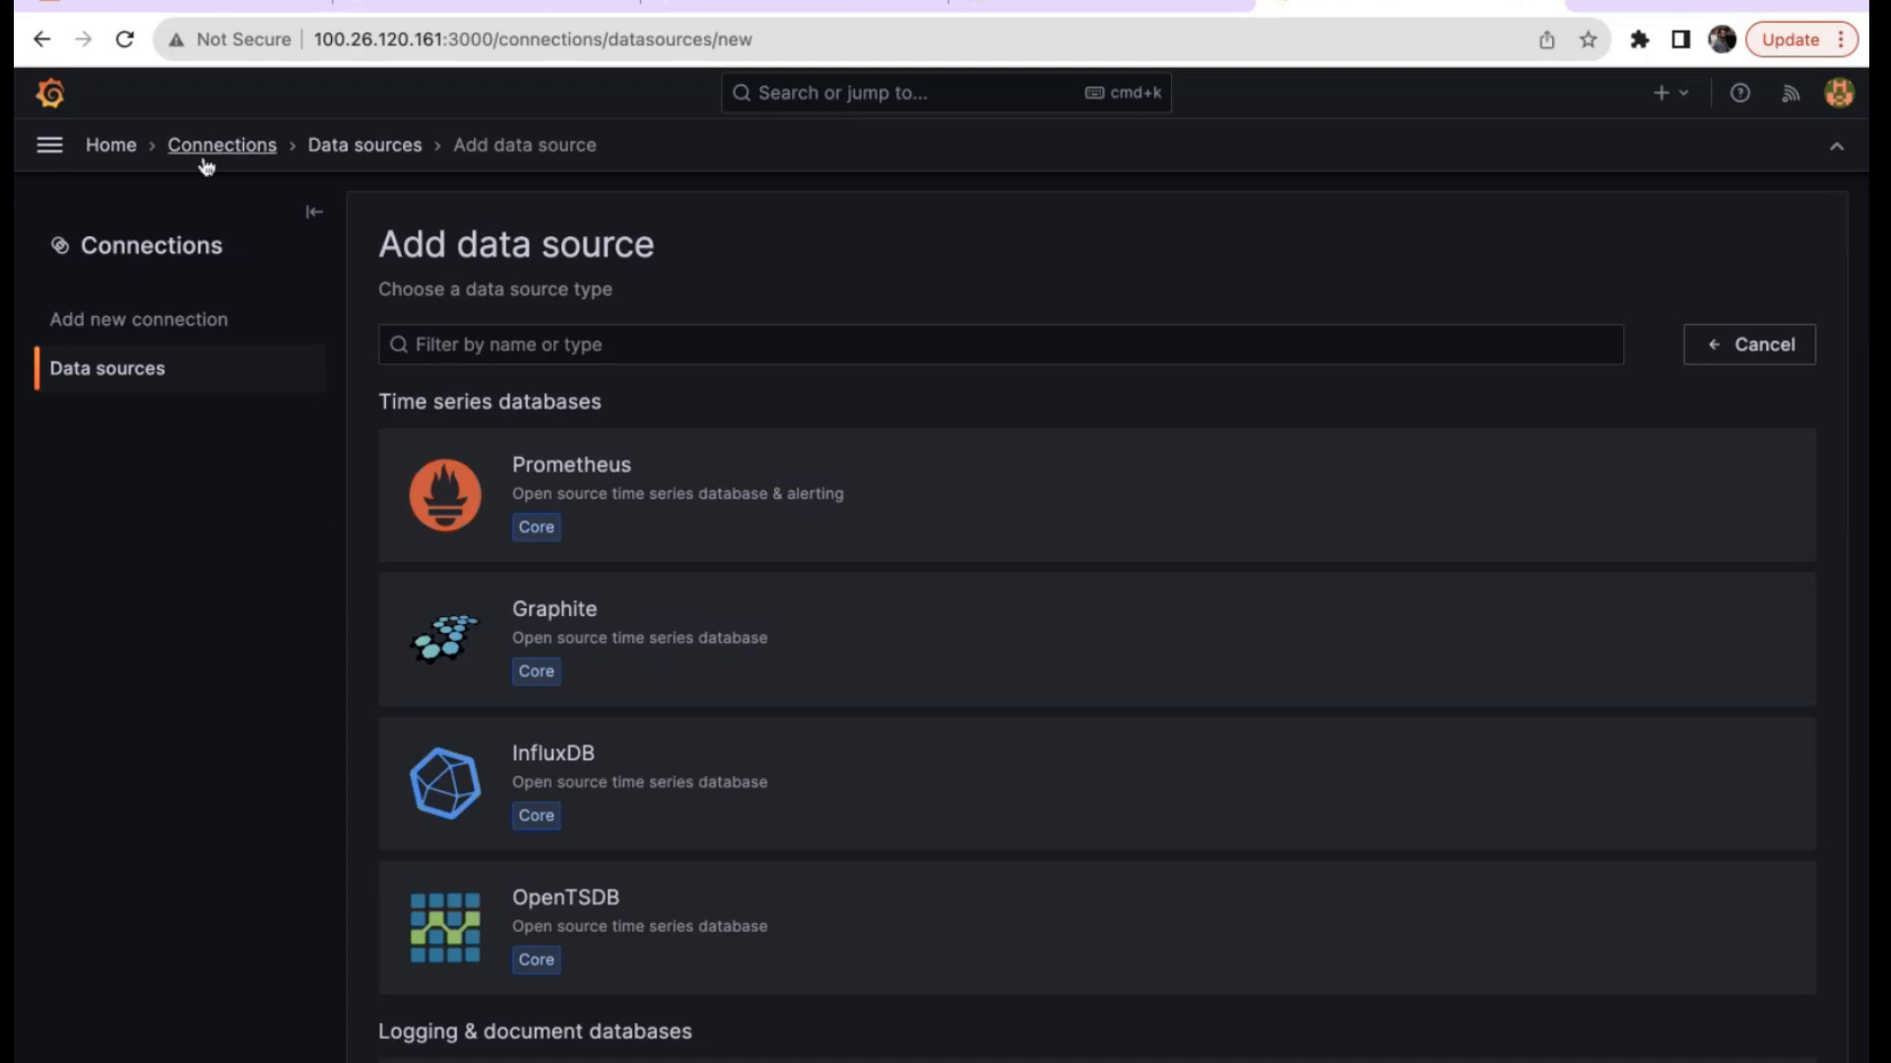
Review the server configuration under Administration > Settings, then open the Users list.
{"action": "left_click", "coordinate": [47, 145]}
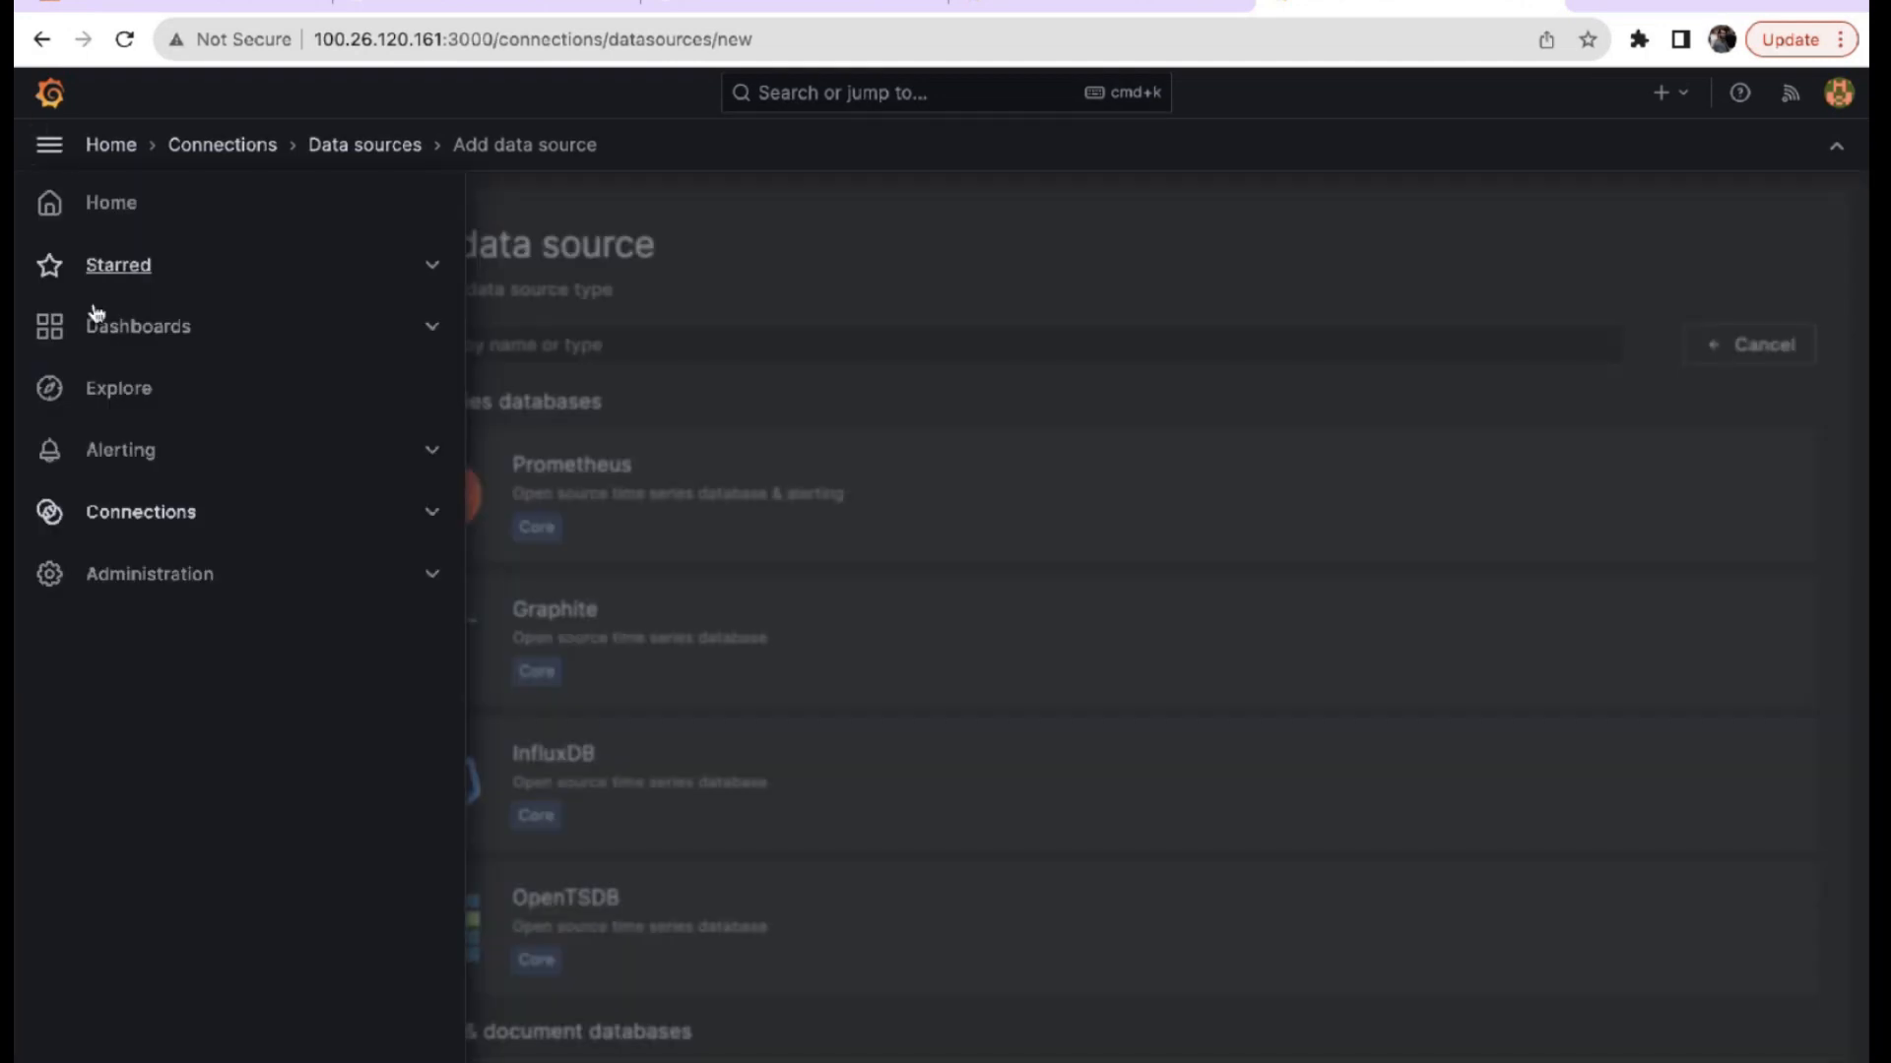
{"action": "left_click", "coordinate": [149, 575]}
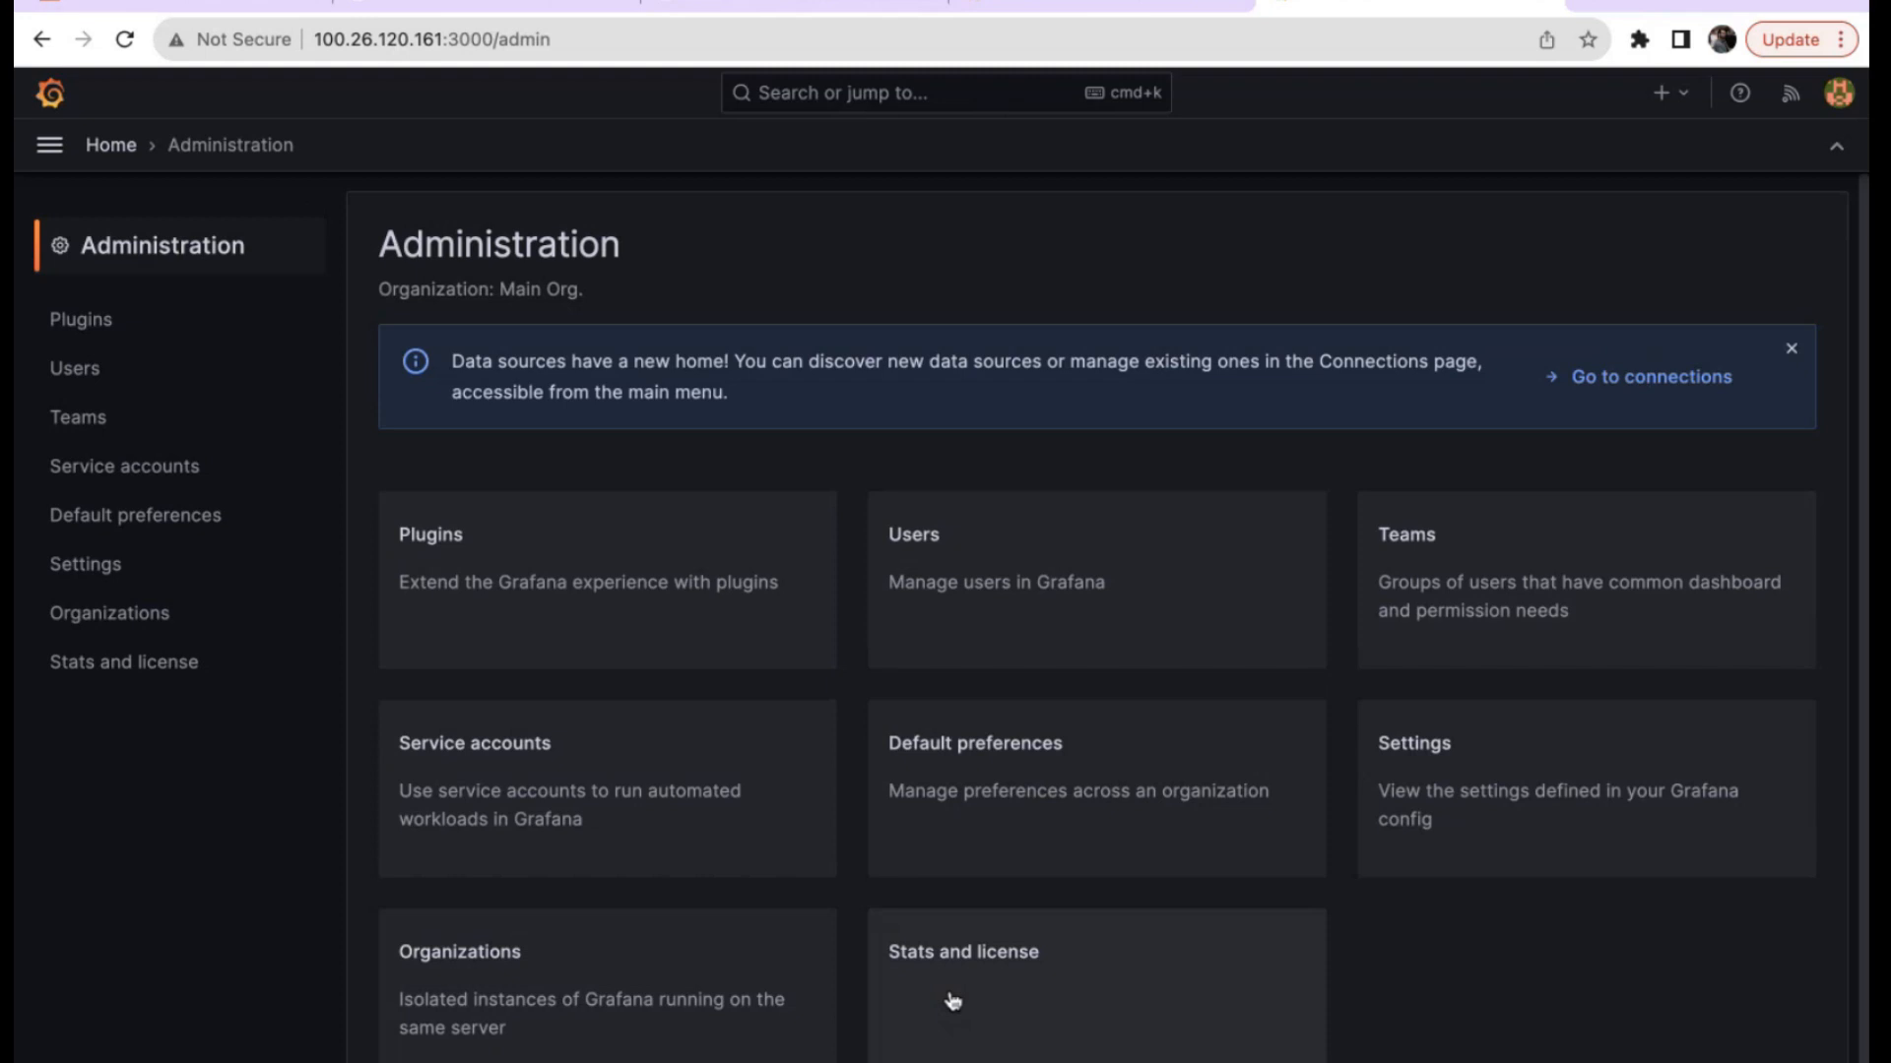
{"action": "left_click", "coordinate": [1498, 834]}
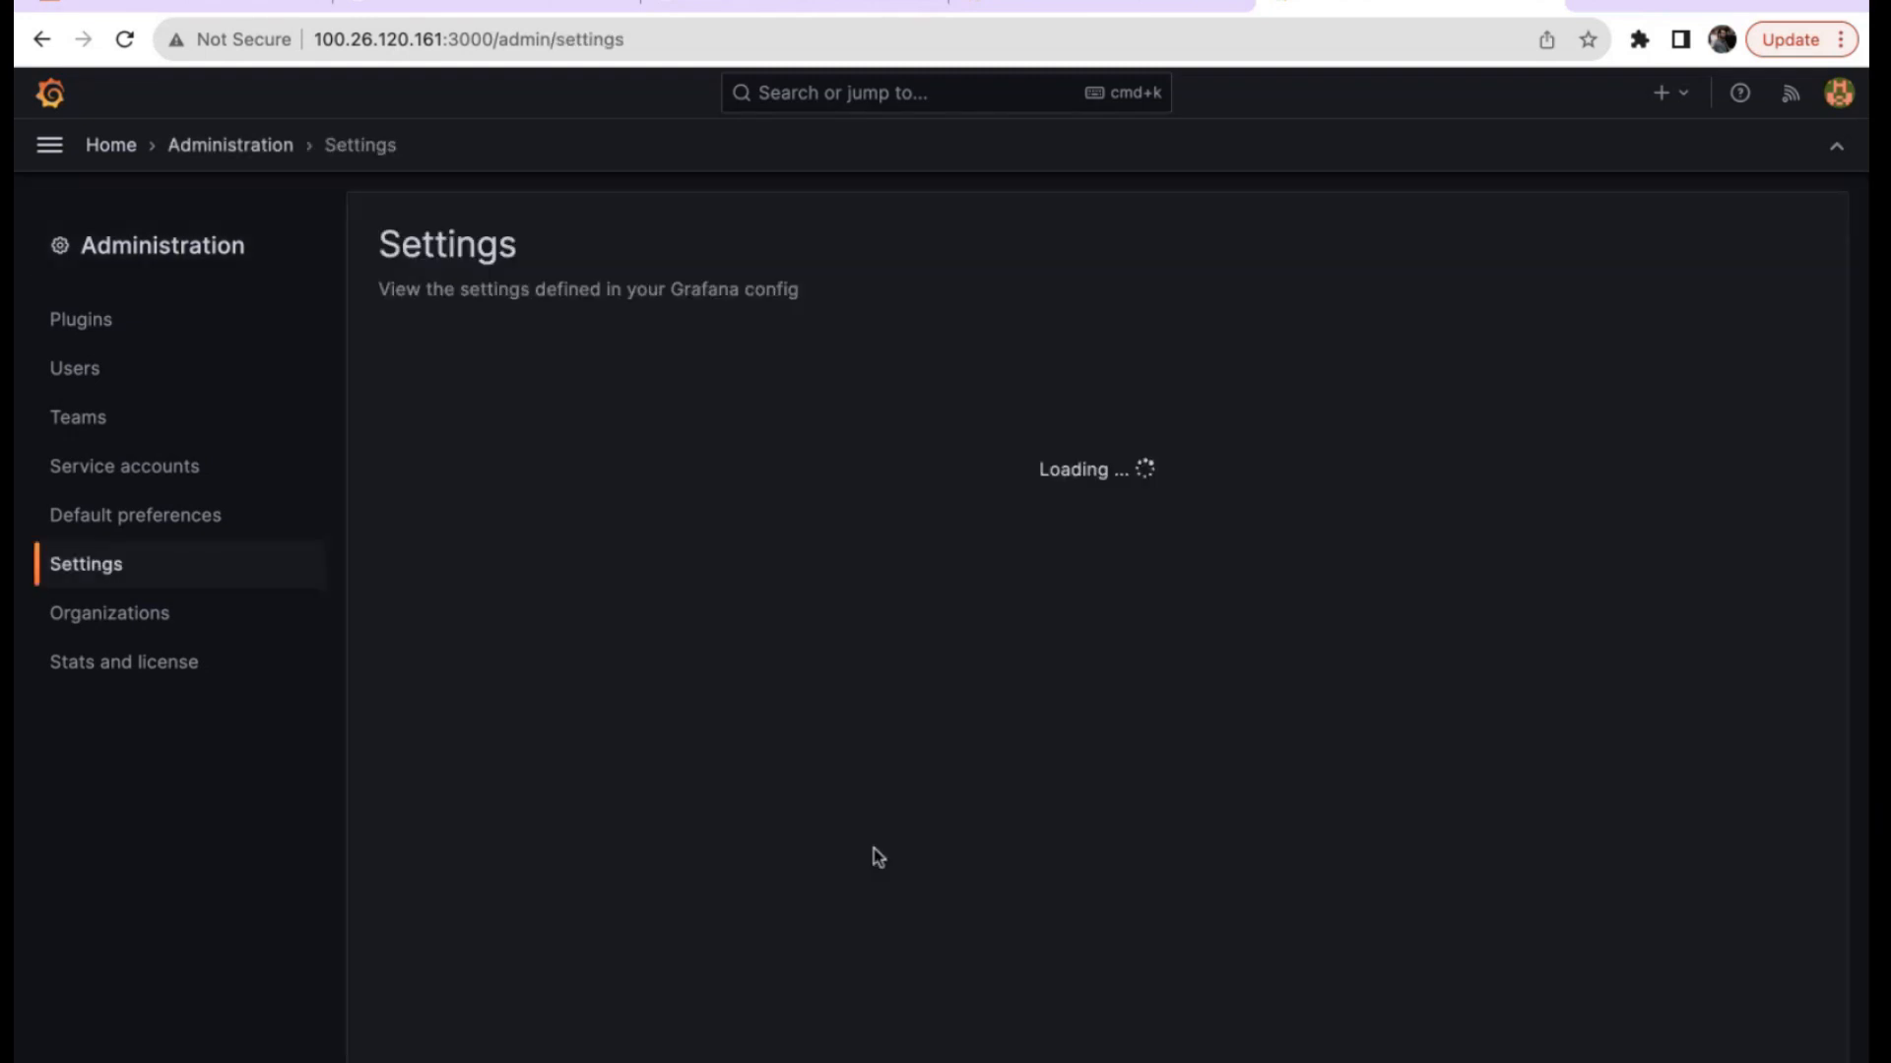
{"action": "scroll", "coordinate": [872, 848], "scroll_direction": "down", "scroll_amount": 18}
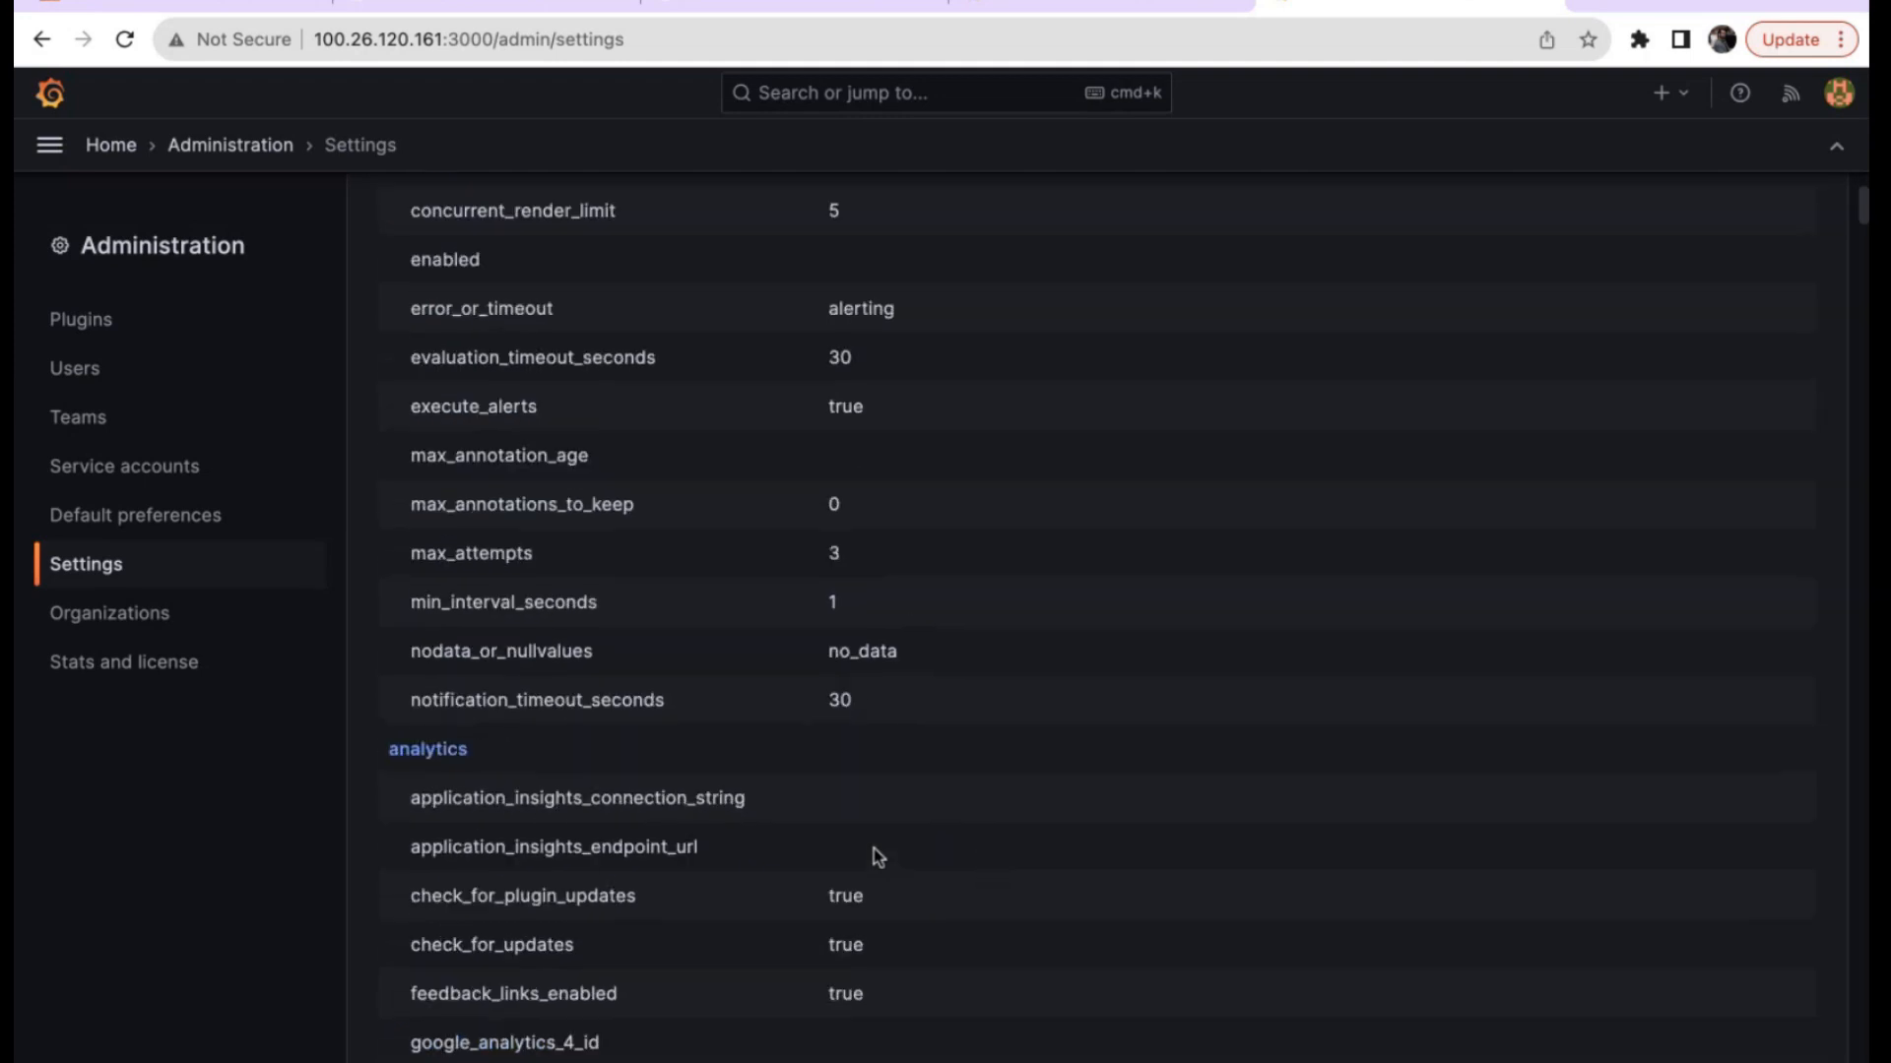
{"action": "scroll", "coordinate": [873, 848], "scroll_direction": "down", "scroll_amount": 20}
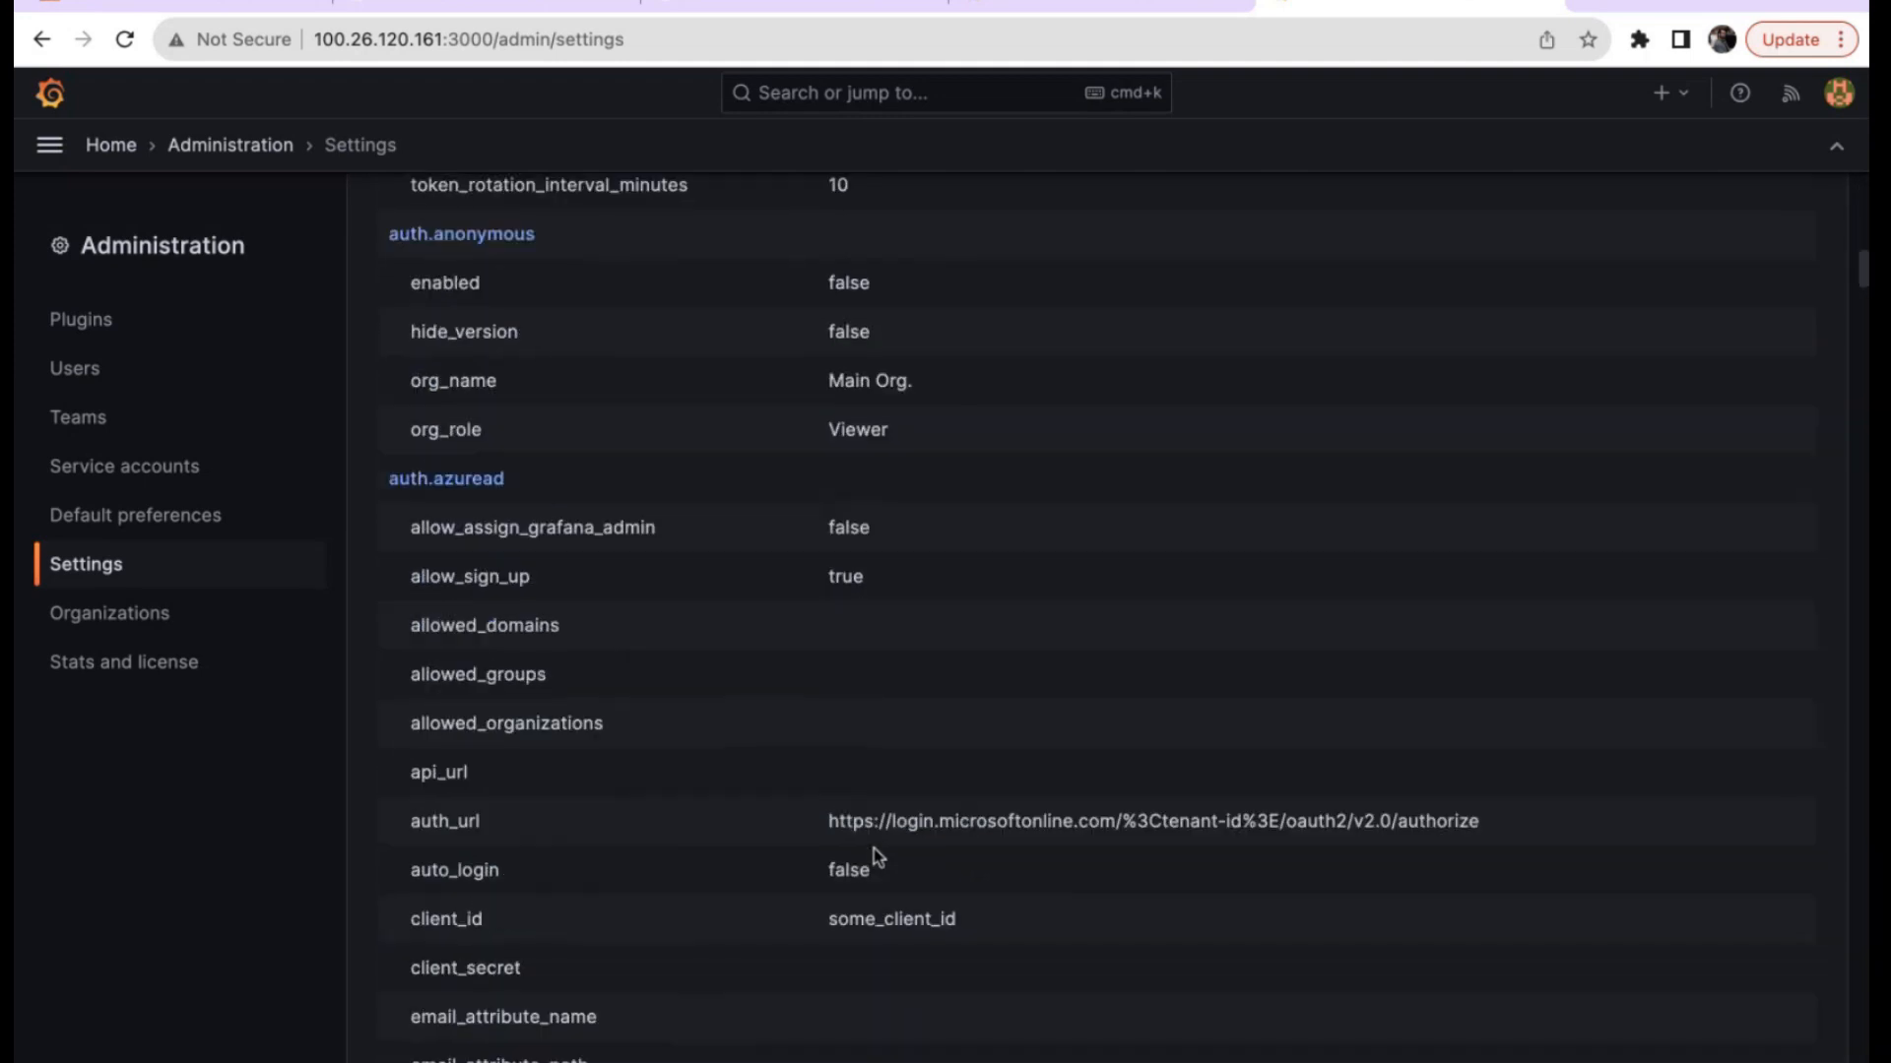
{"action": "scroll", "coordinate": [873, 848], "scroll_direction": "down", "scroll_amount": 20}
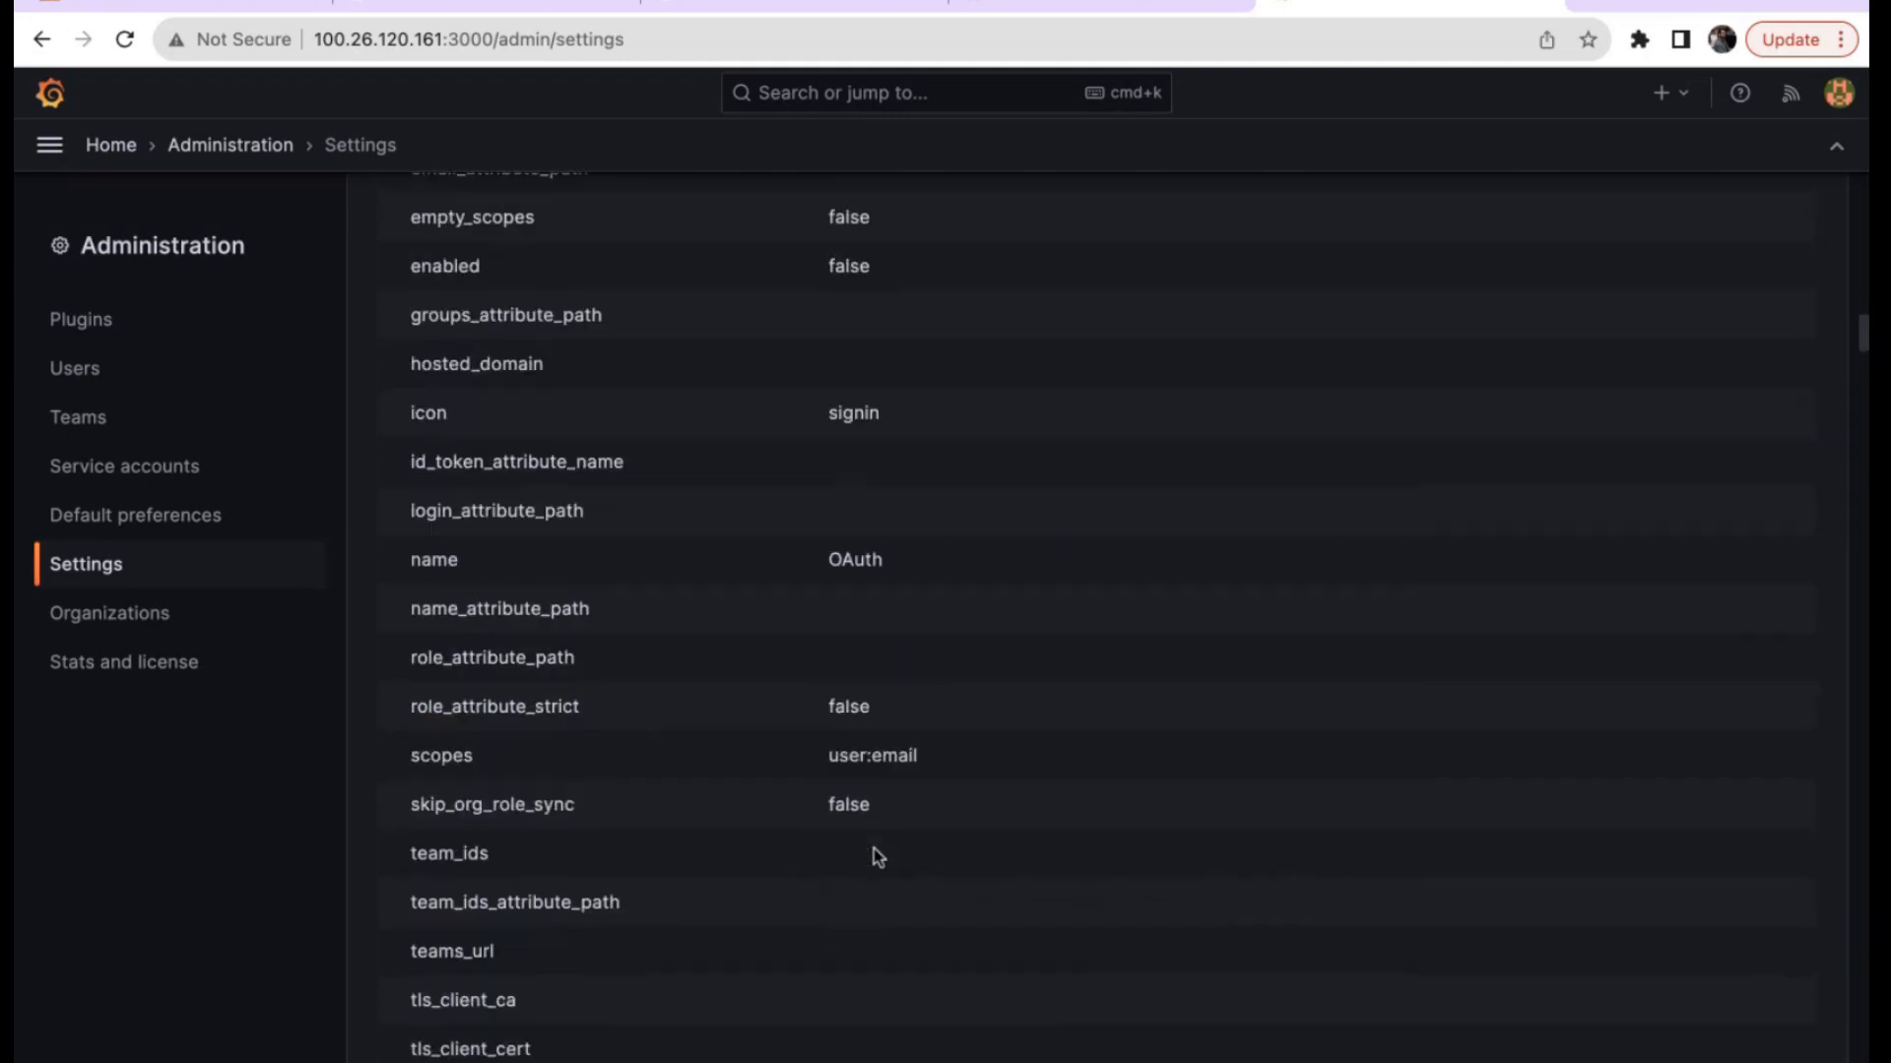
{"action": "scroll", "coordinate": [872, 848], "scroll_direction": "up", "scroll_amount": 20}
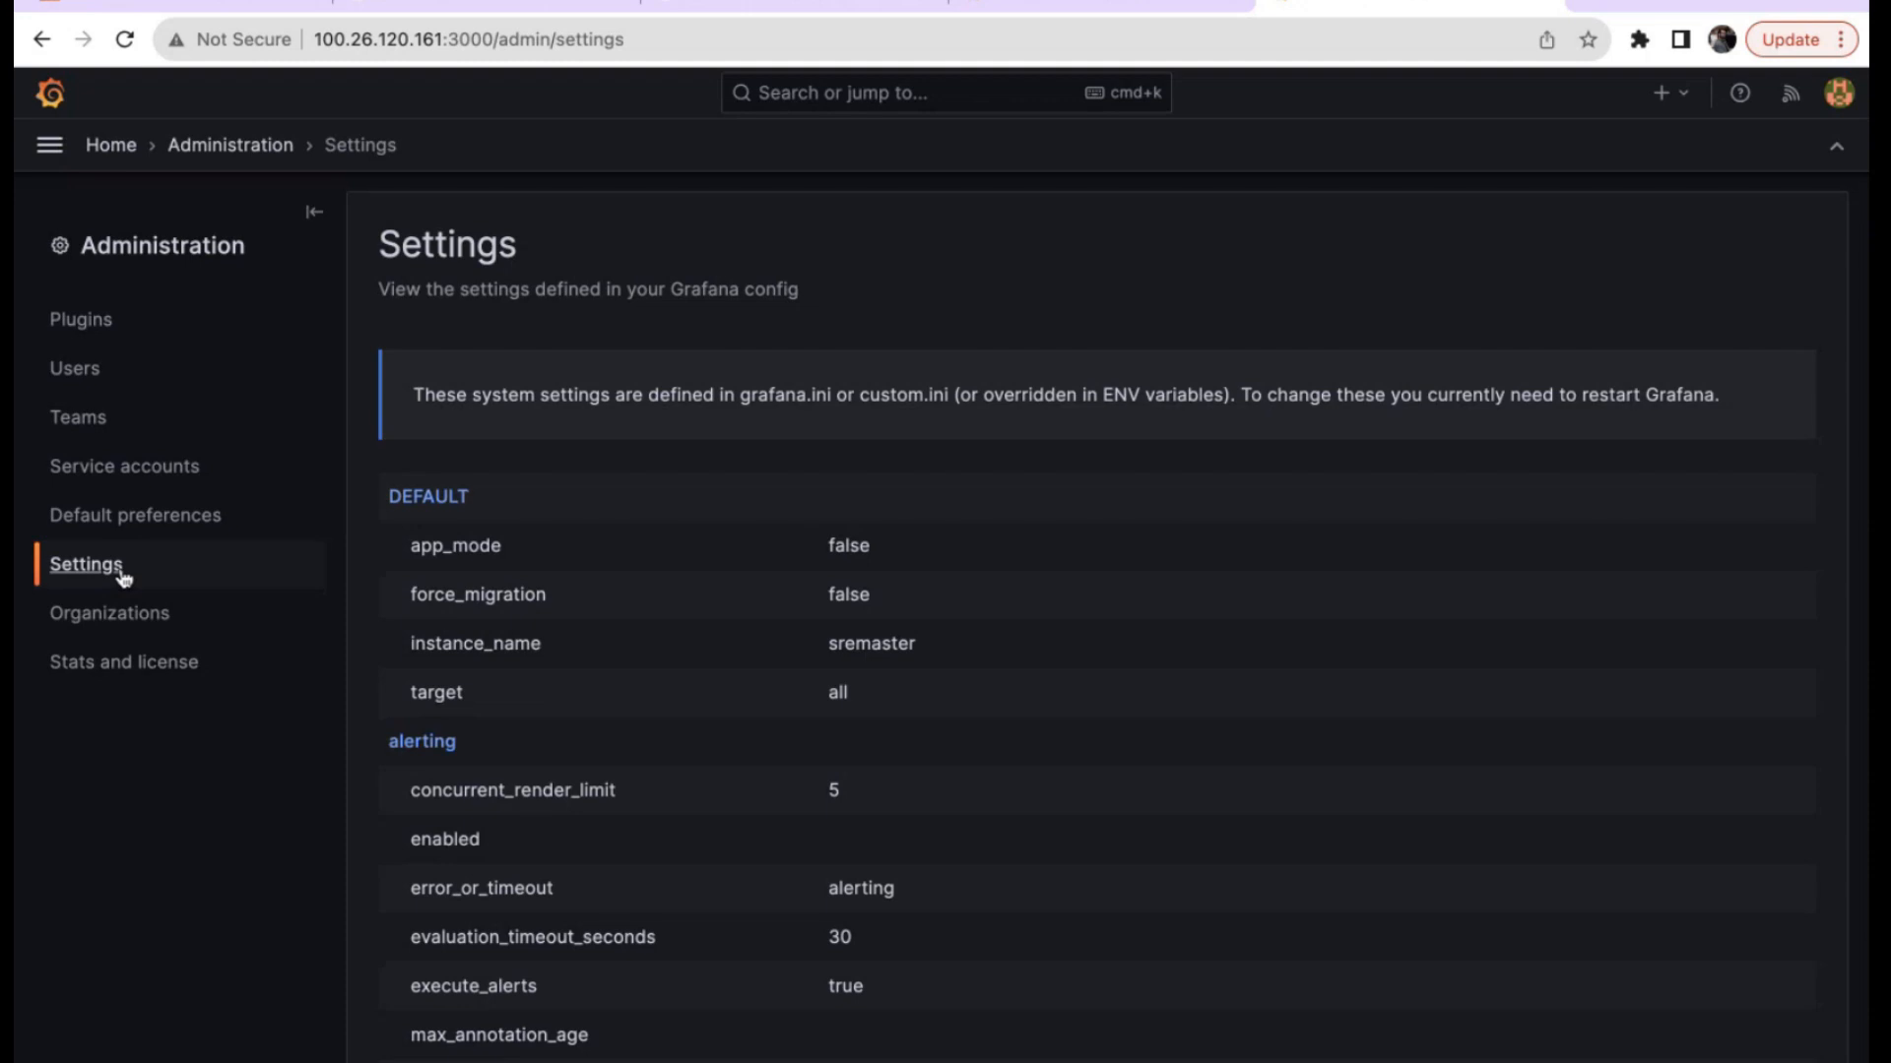
{"action": "left_click", "coordinate": [130, 248]}
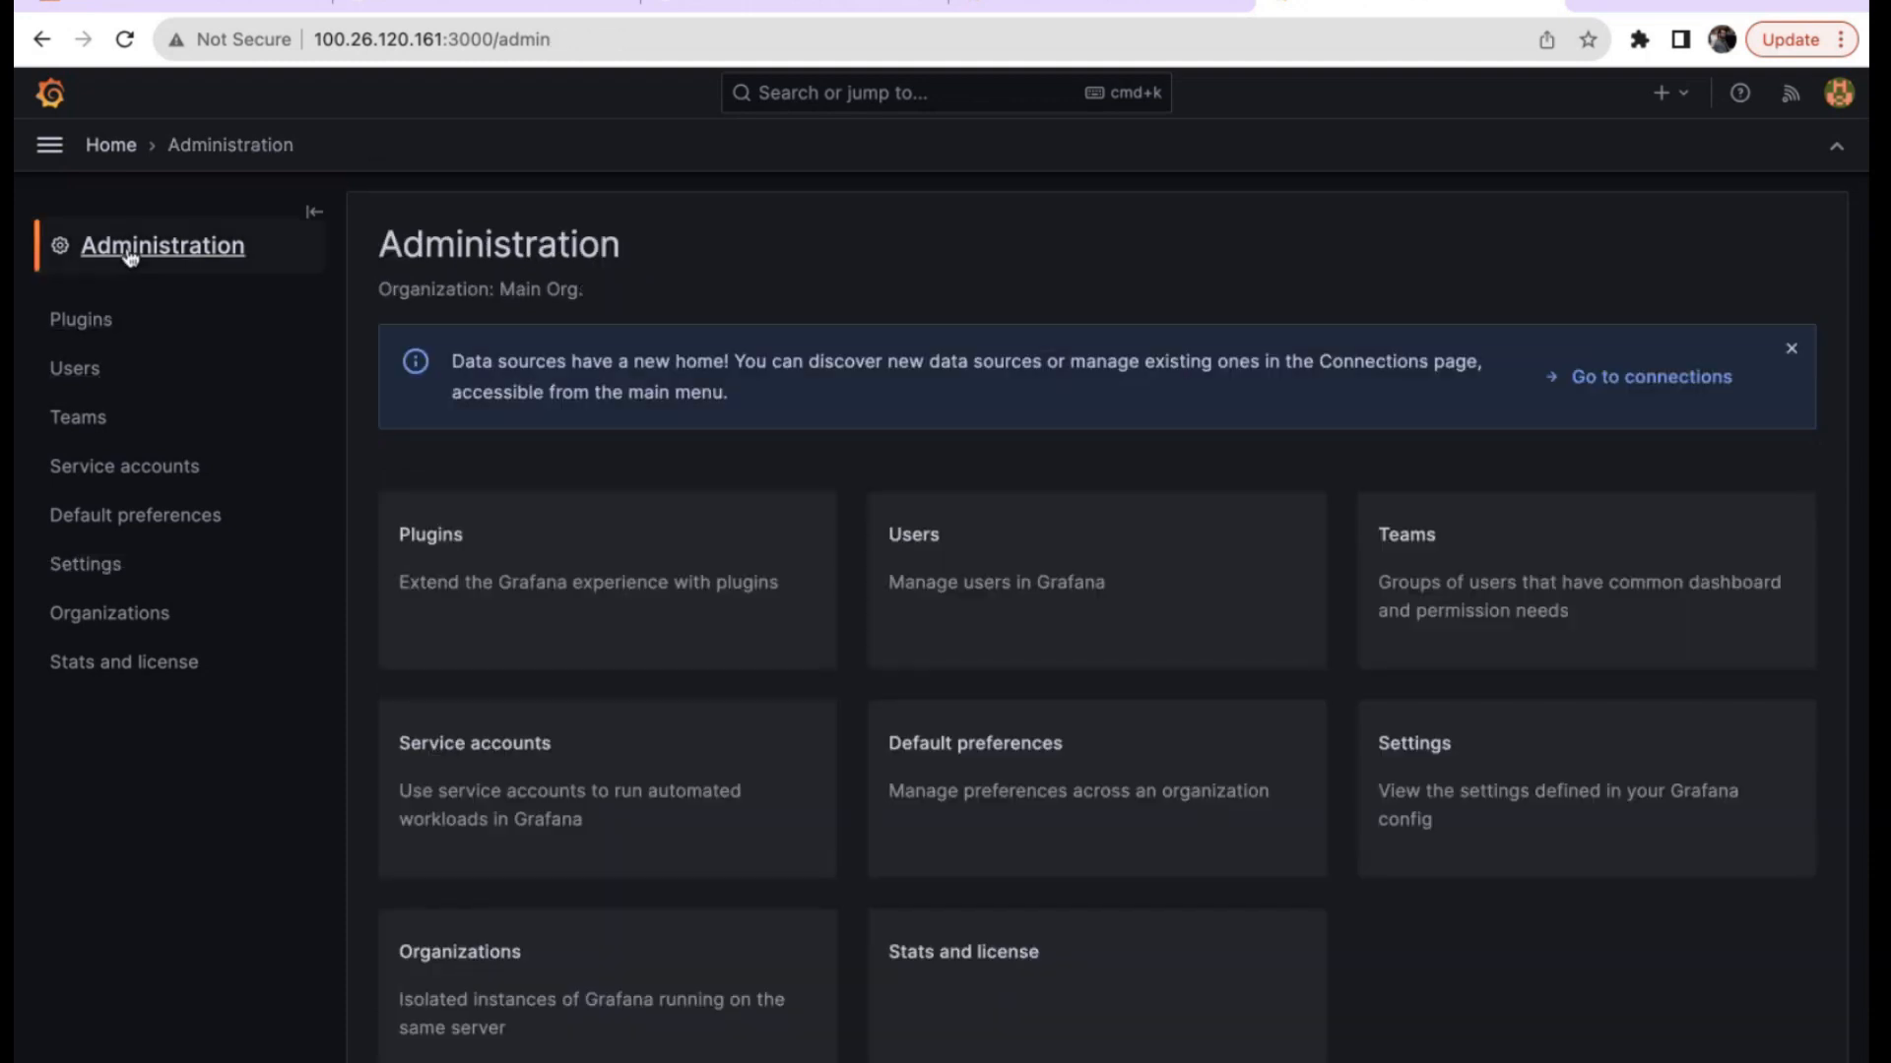
{"action": "left_click", "coordinate": [1108, 589]}
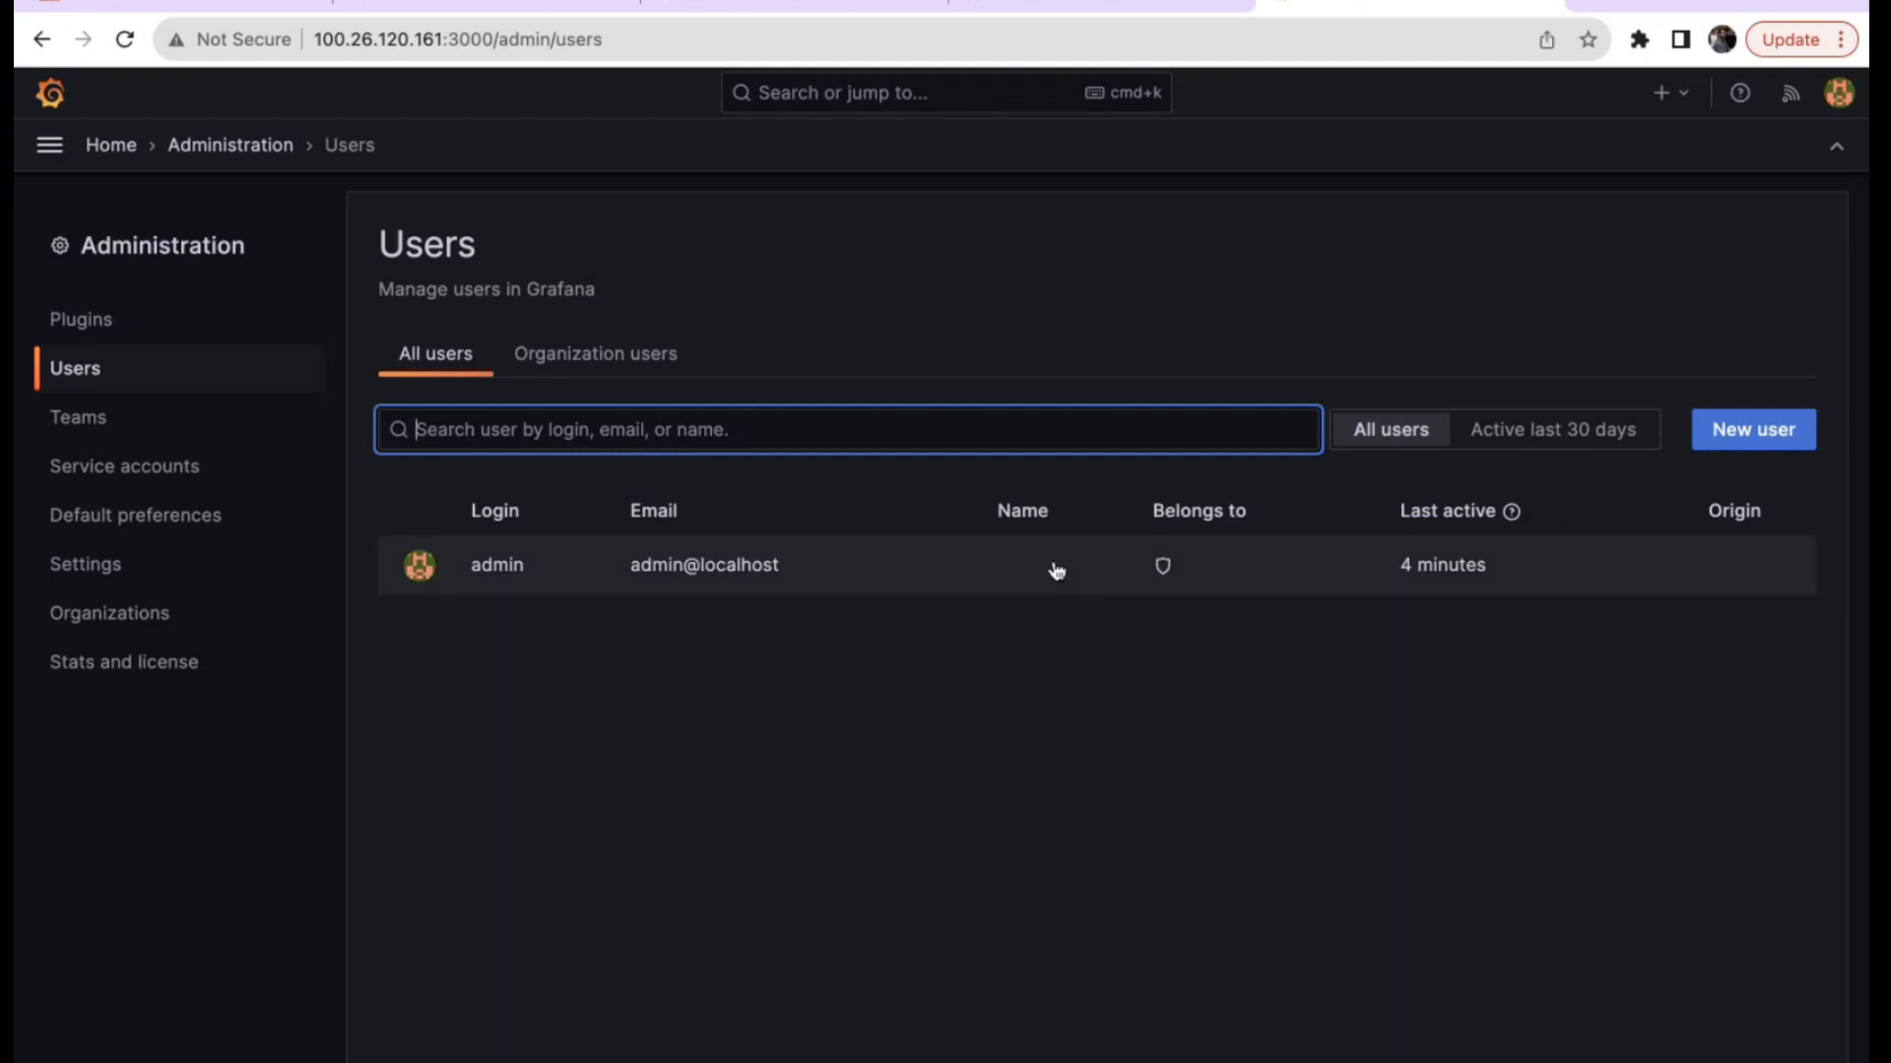
Open Grafana's side navigation menu over the Users page.
{"action": "left_click", "coordinate": [47, 158]}
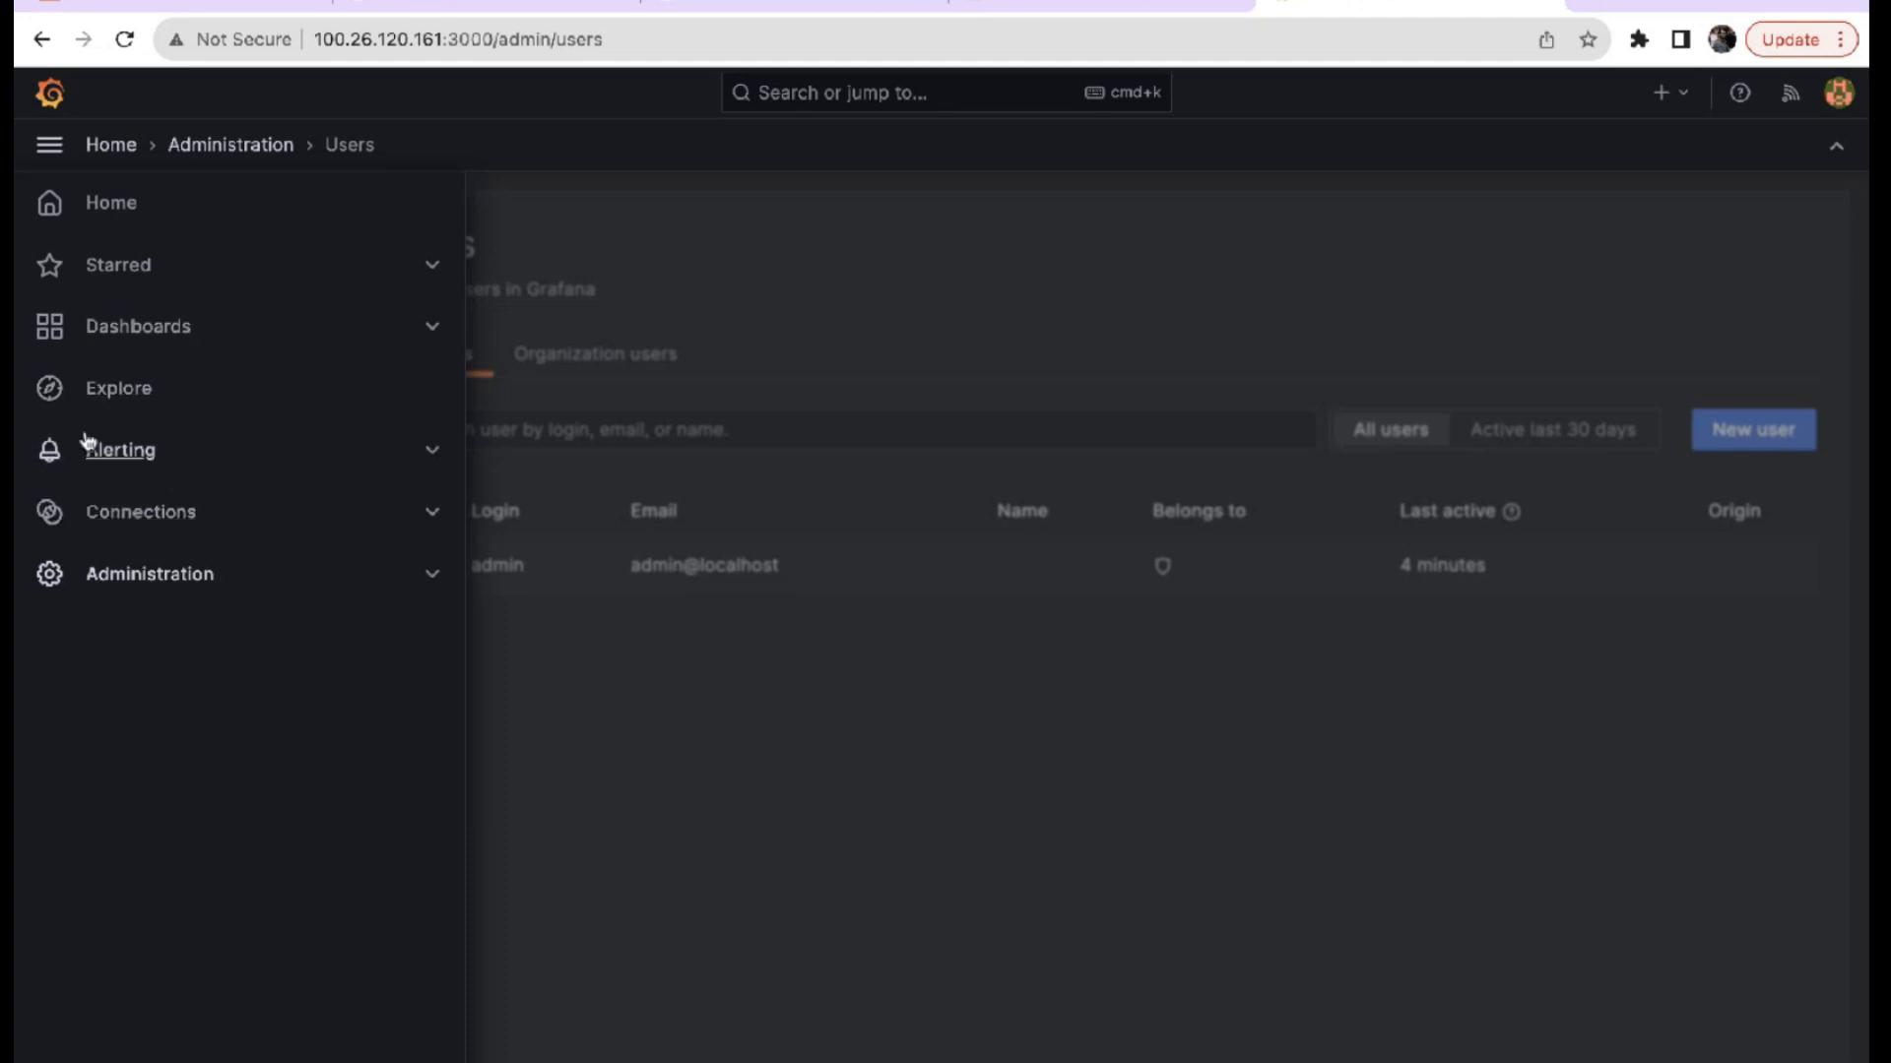
Go to Grafana's Home welcome page and return from the slideshow to the browser.
{"action": "left_click", "coordinate": [110, 214]}
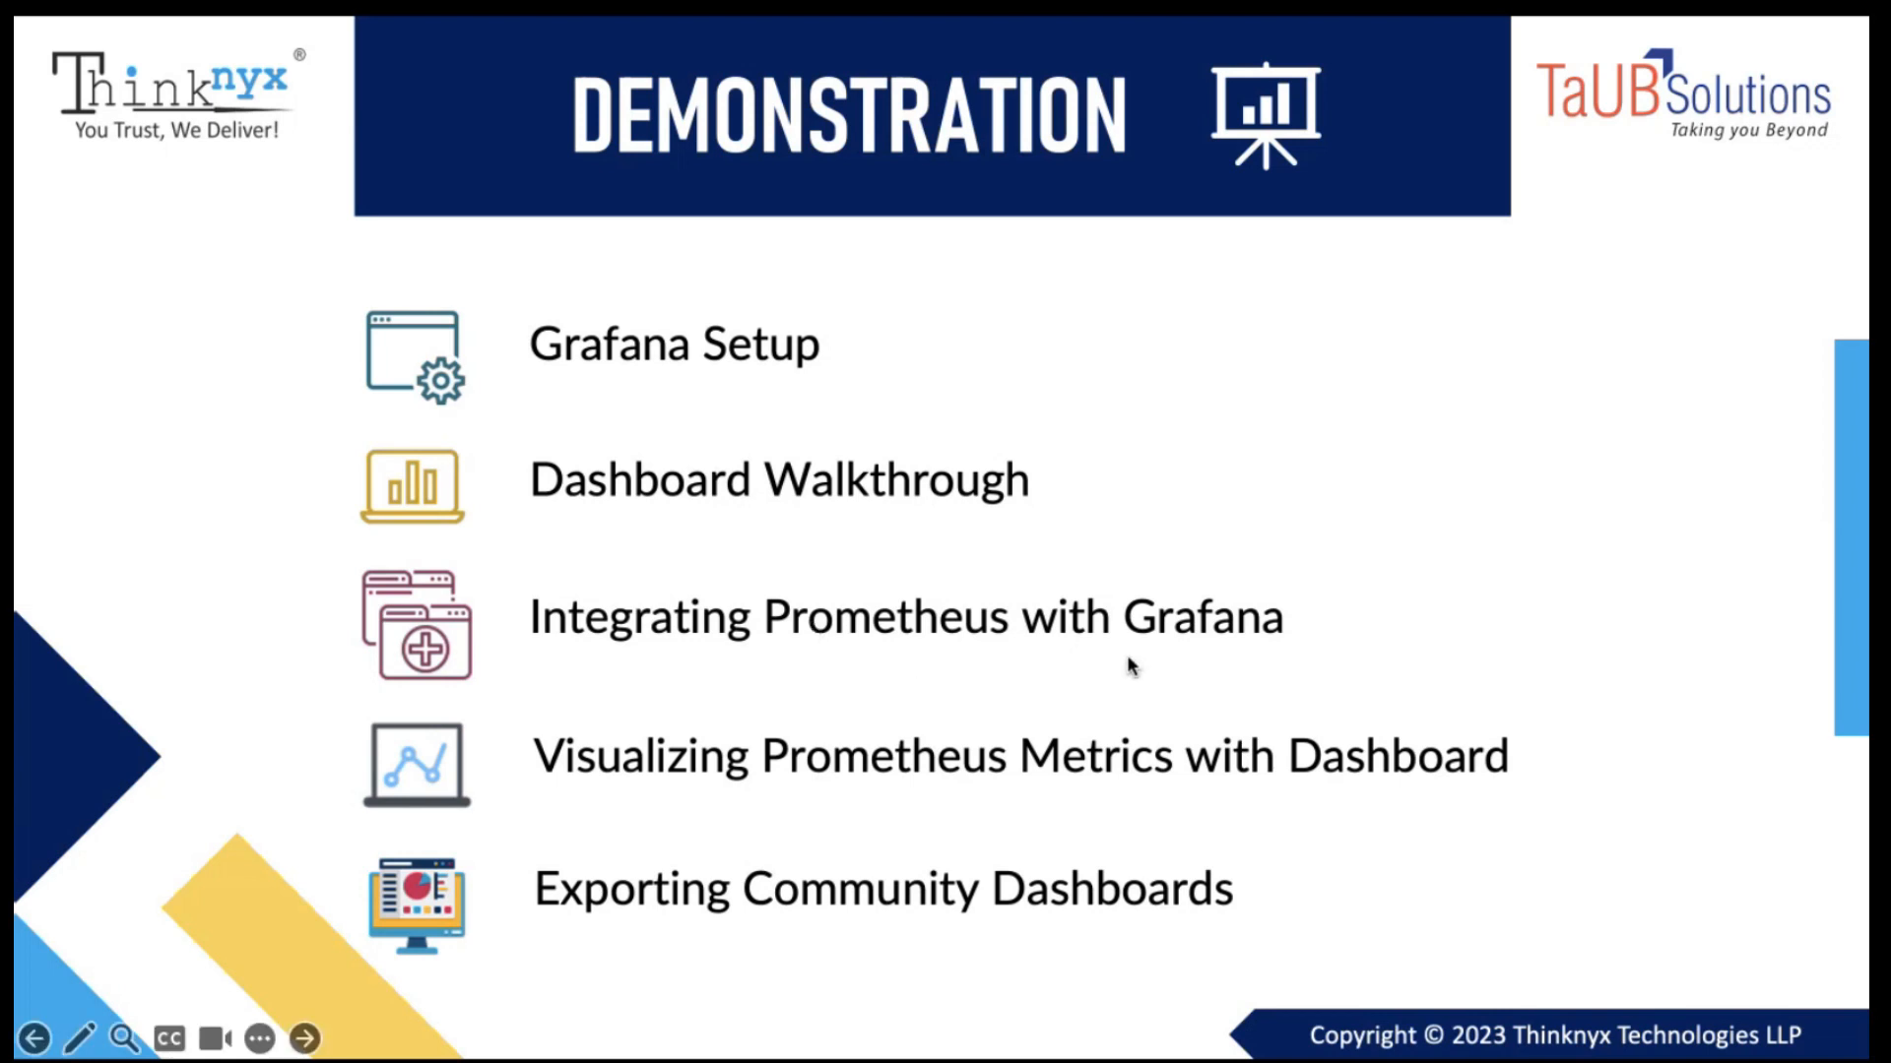
{"action": "key", "text": "super+Tab"}
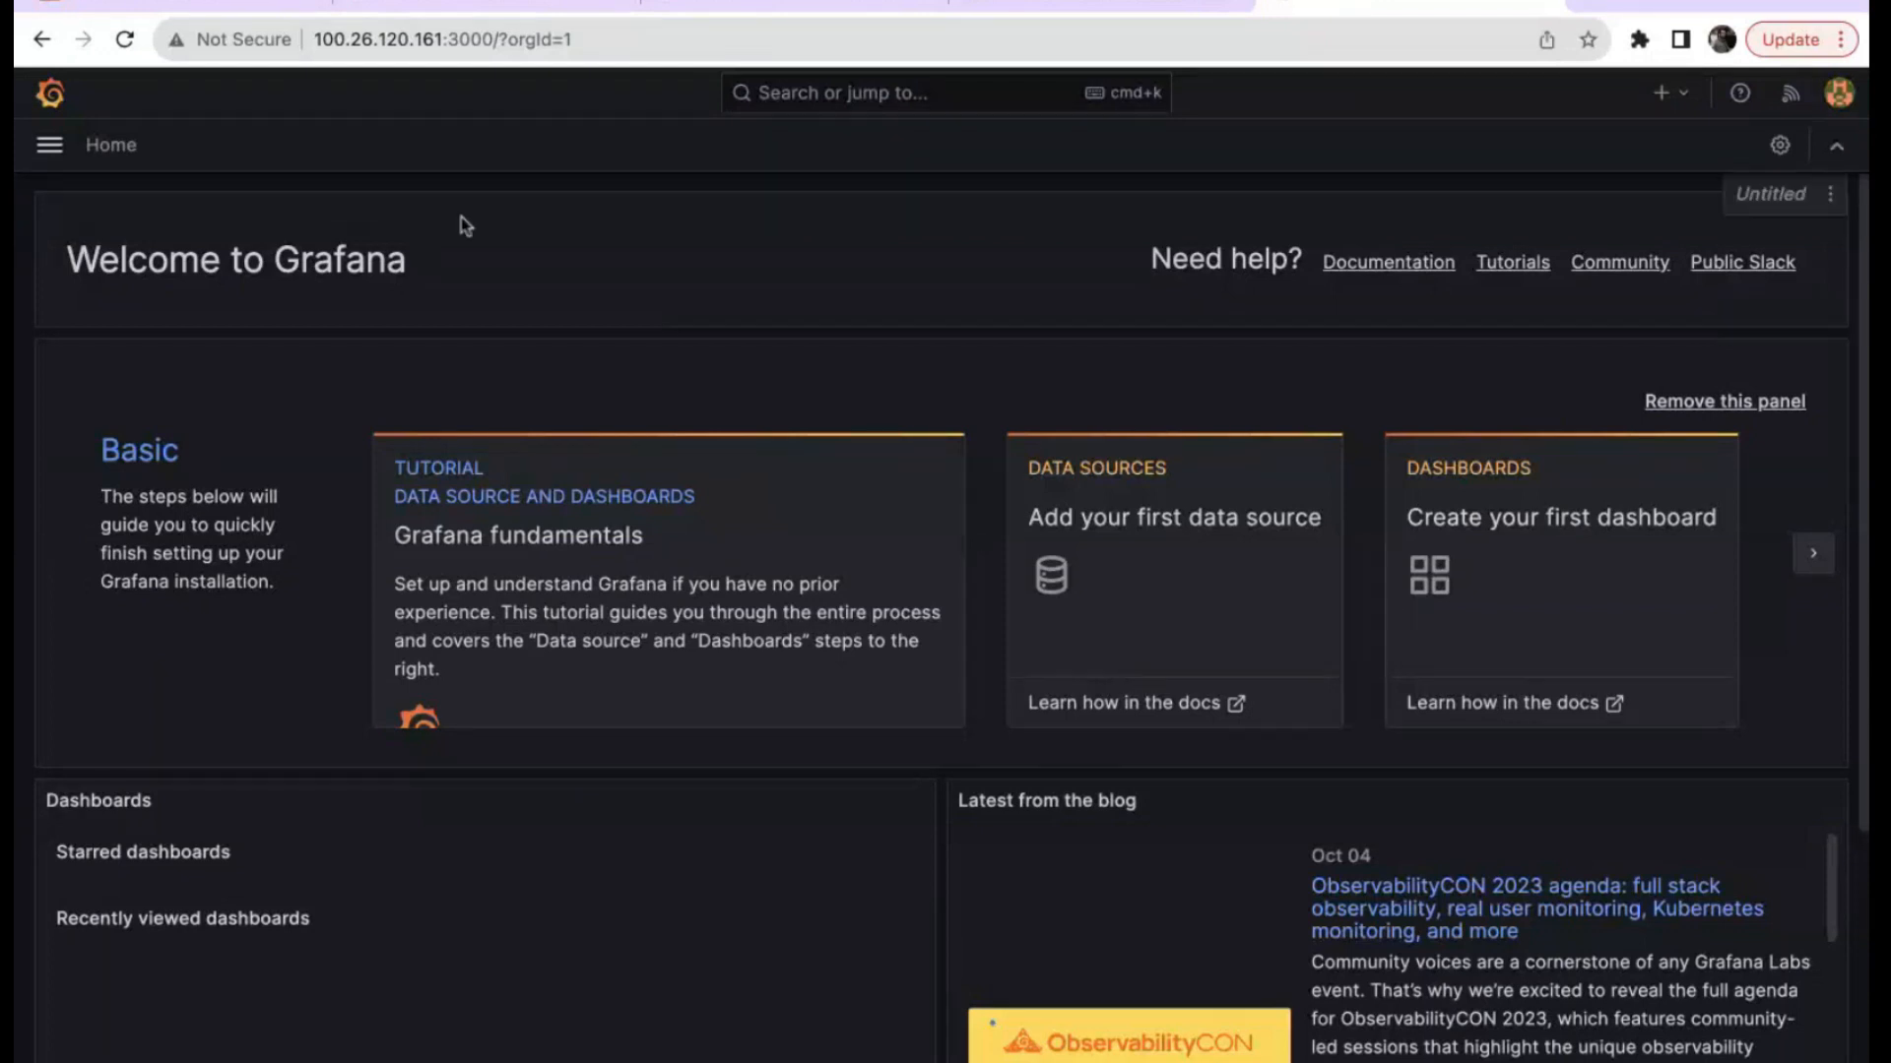
Add a new Prometheus data source from Connections > Data sources.
{"action": "left_click", "coordinate": [50, 145]}
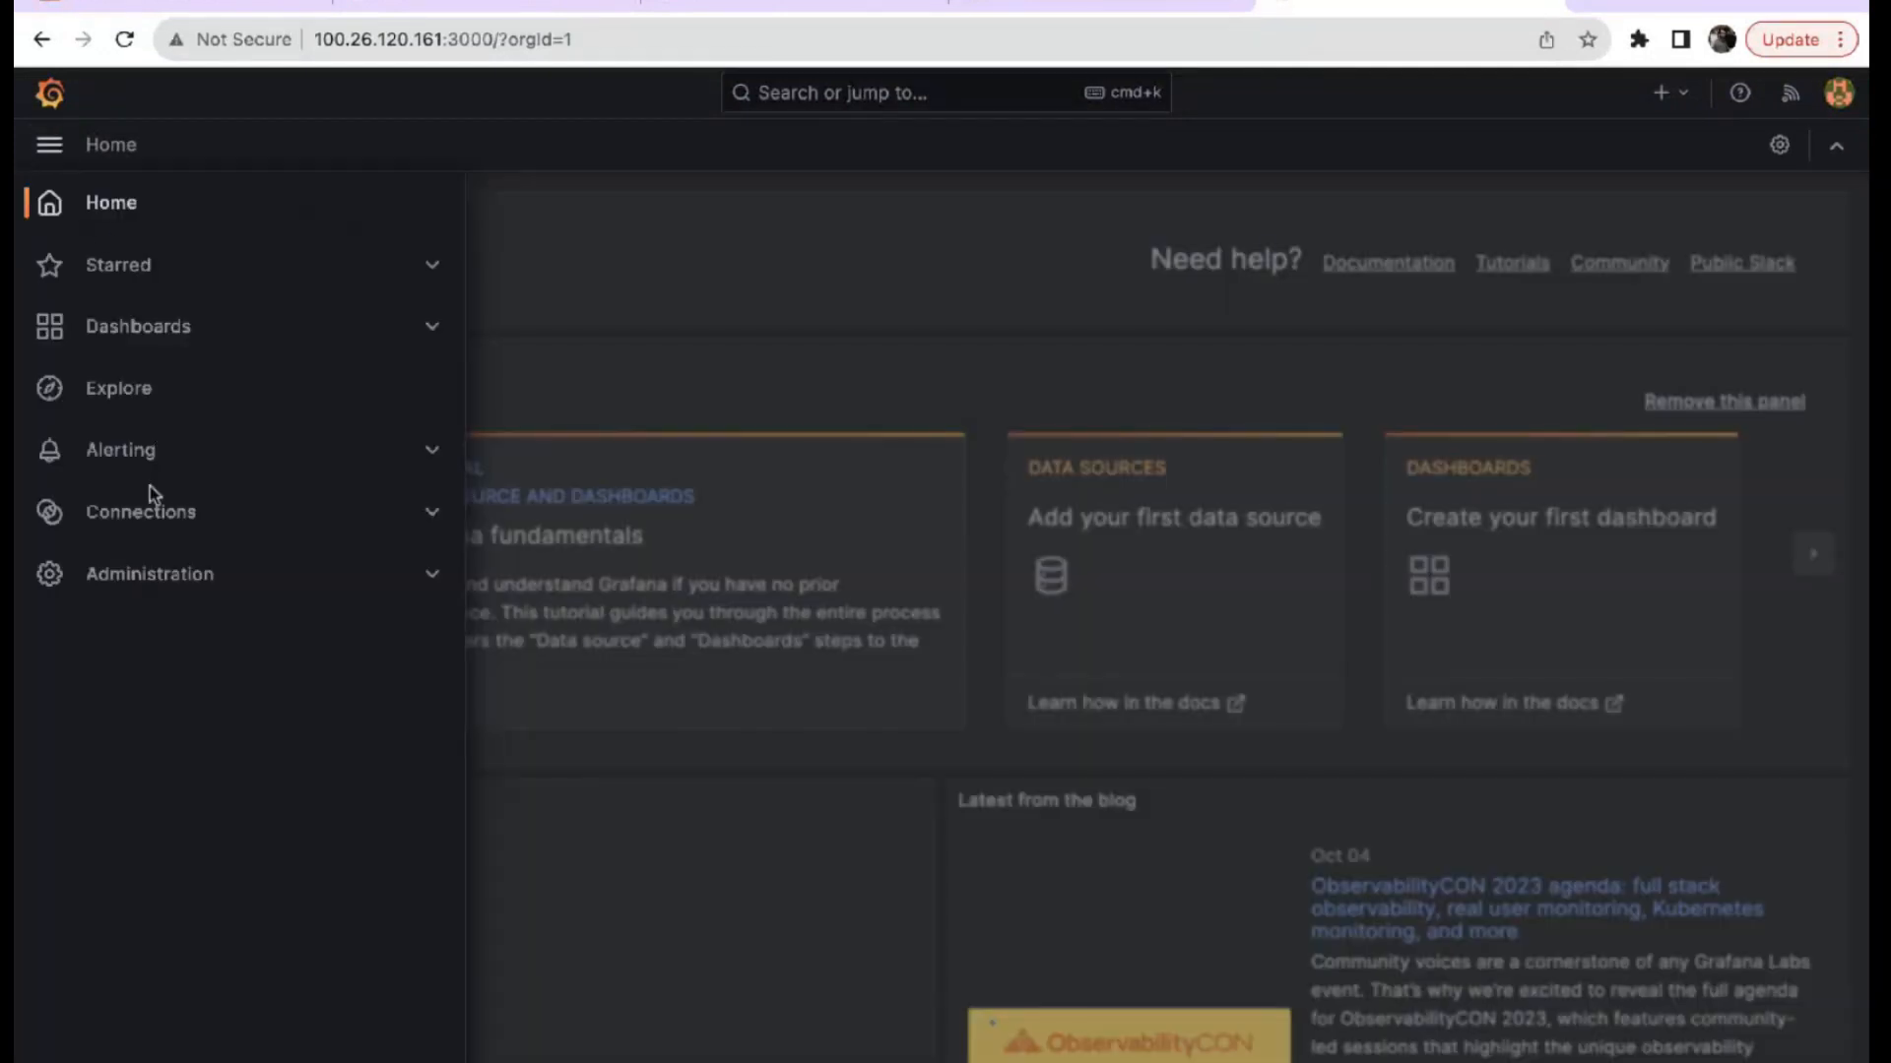
{"action": "left_click", "coordinate": [146, 513]}
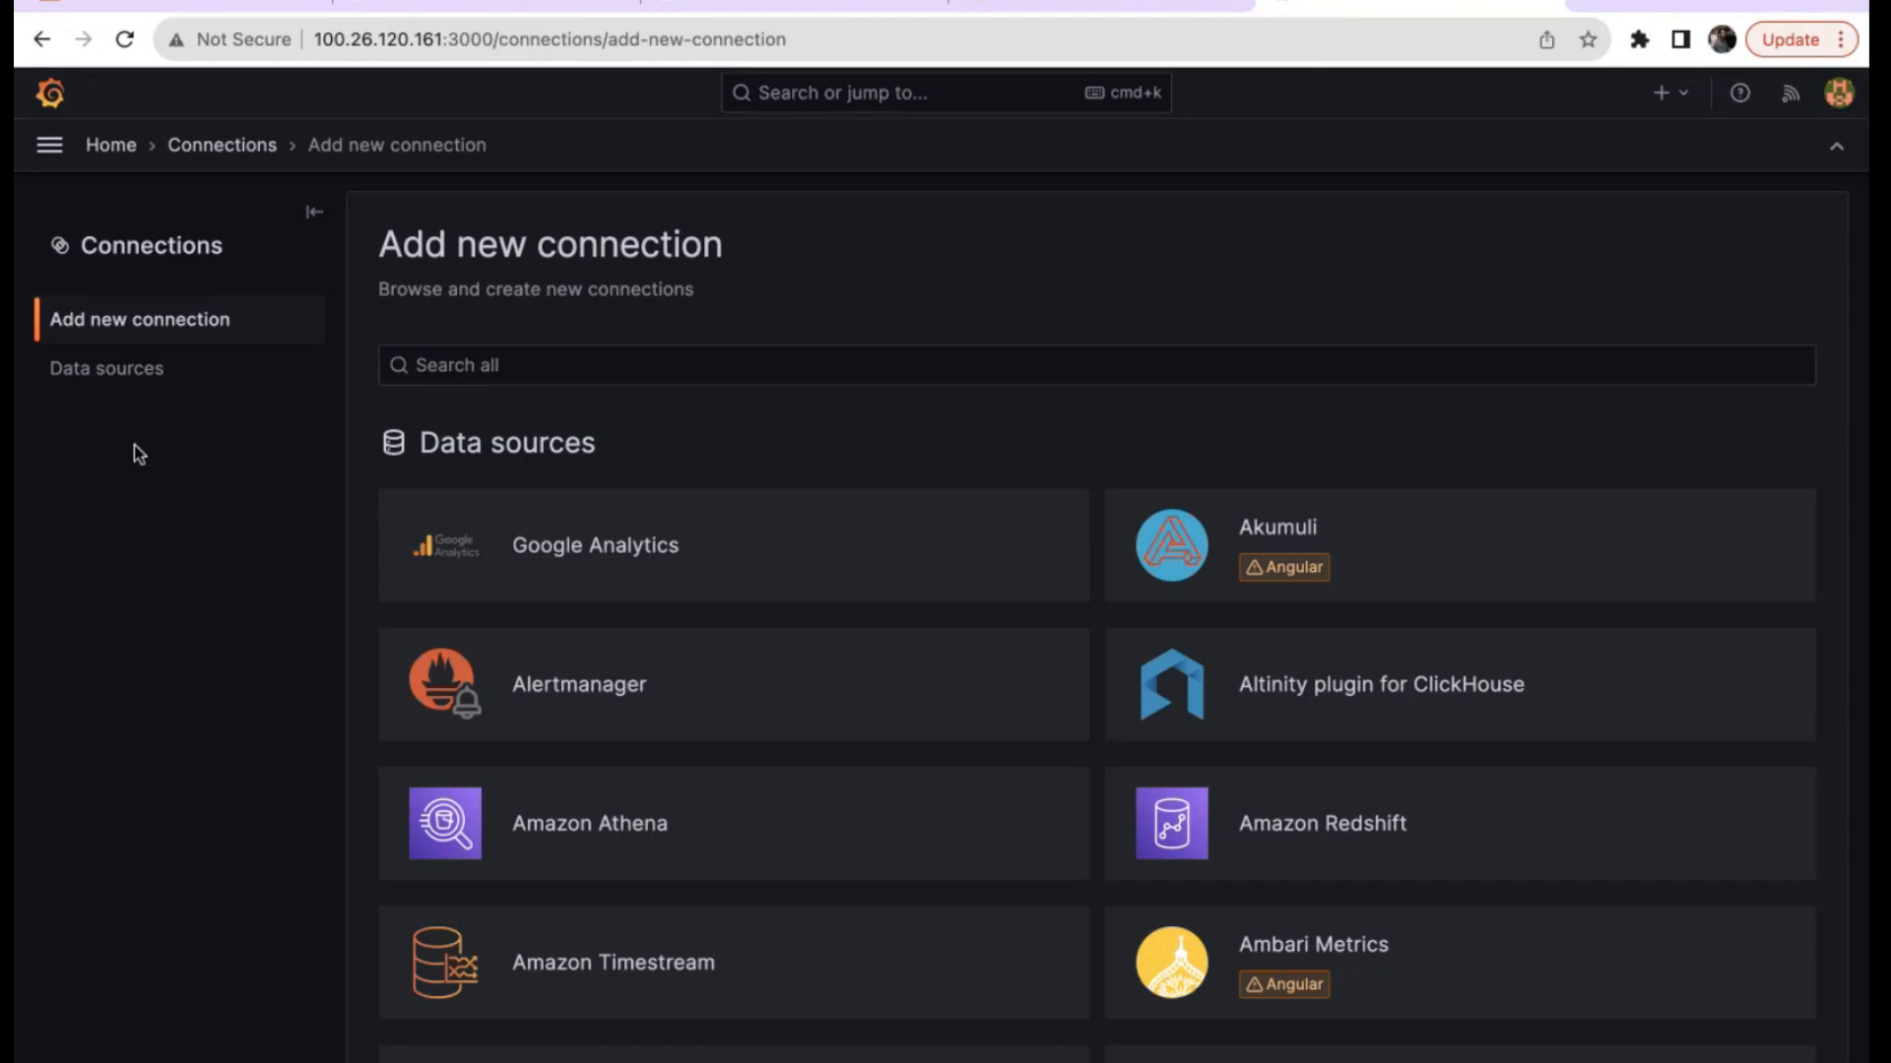
{"action": "left_click", "coordinate": [115, 383]}
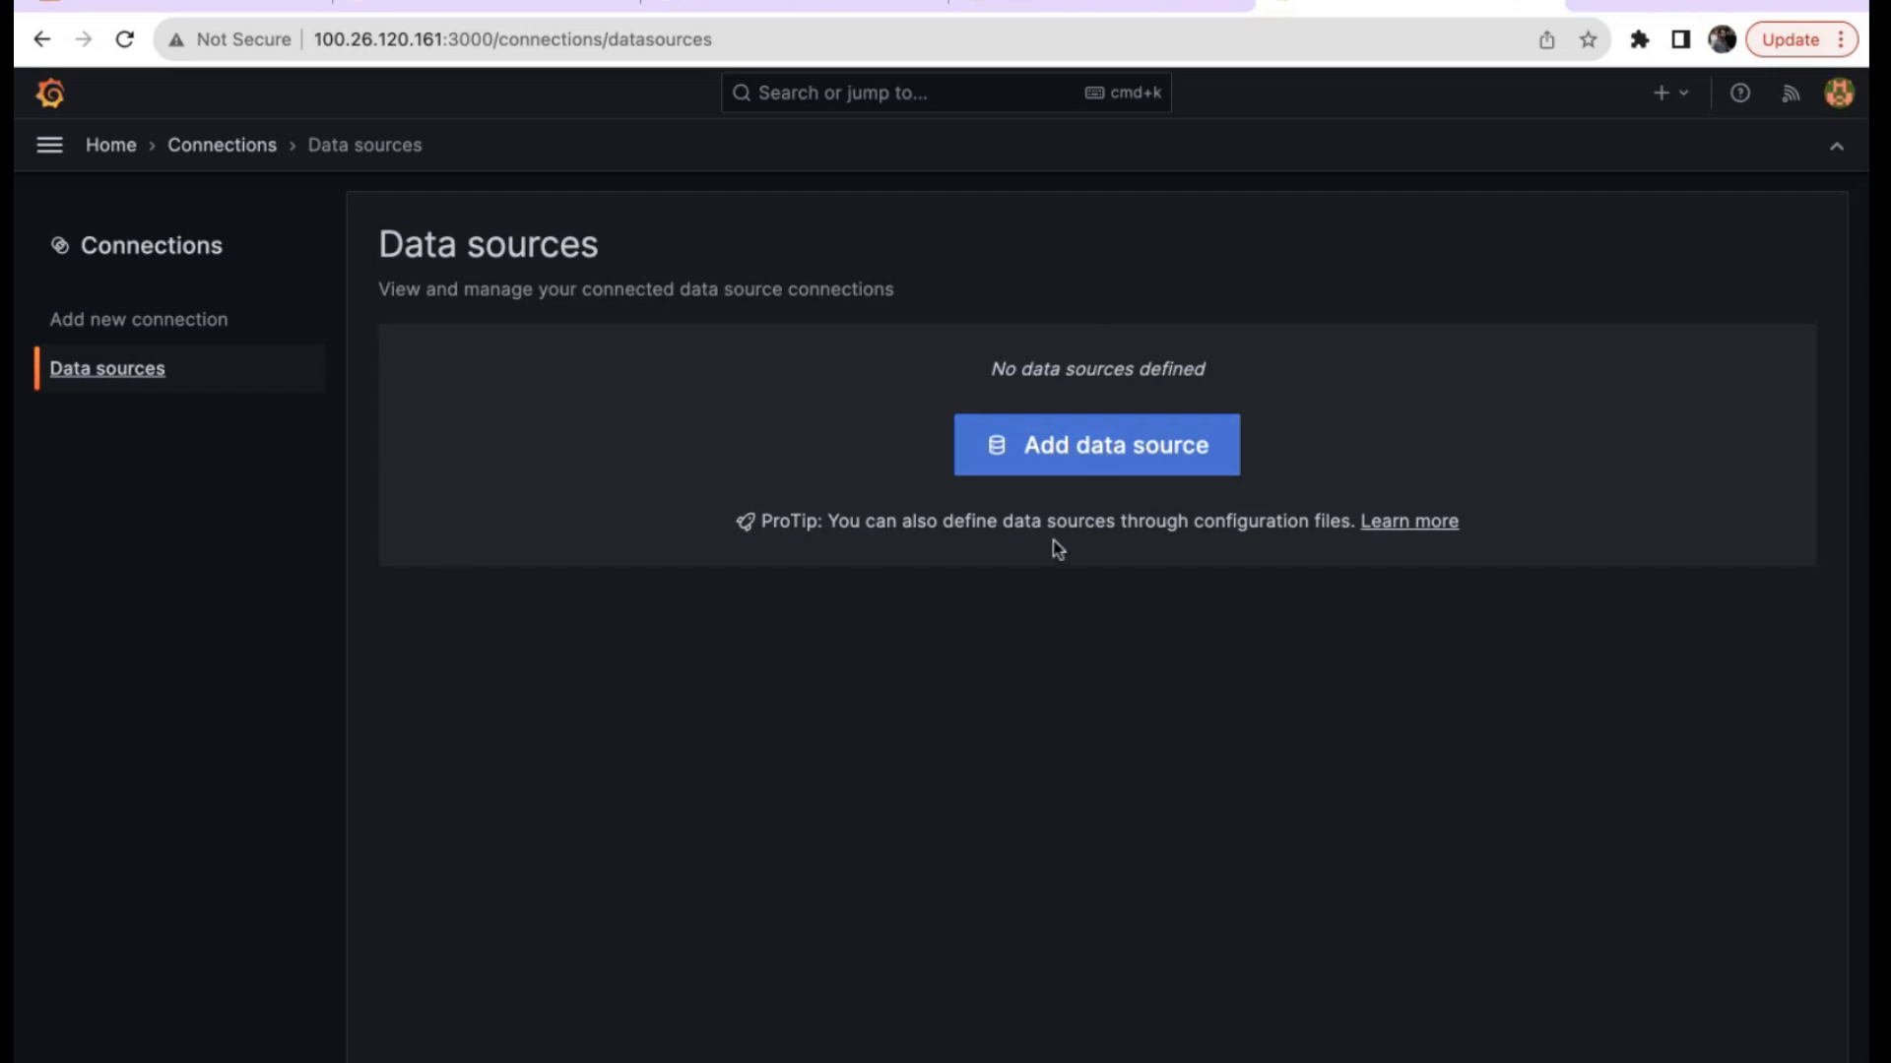
{"action": "left_click", "coordinate": [1089, 470]}
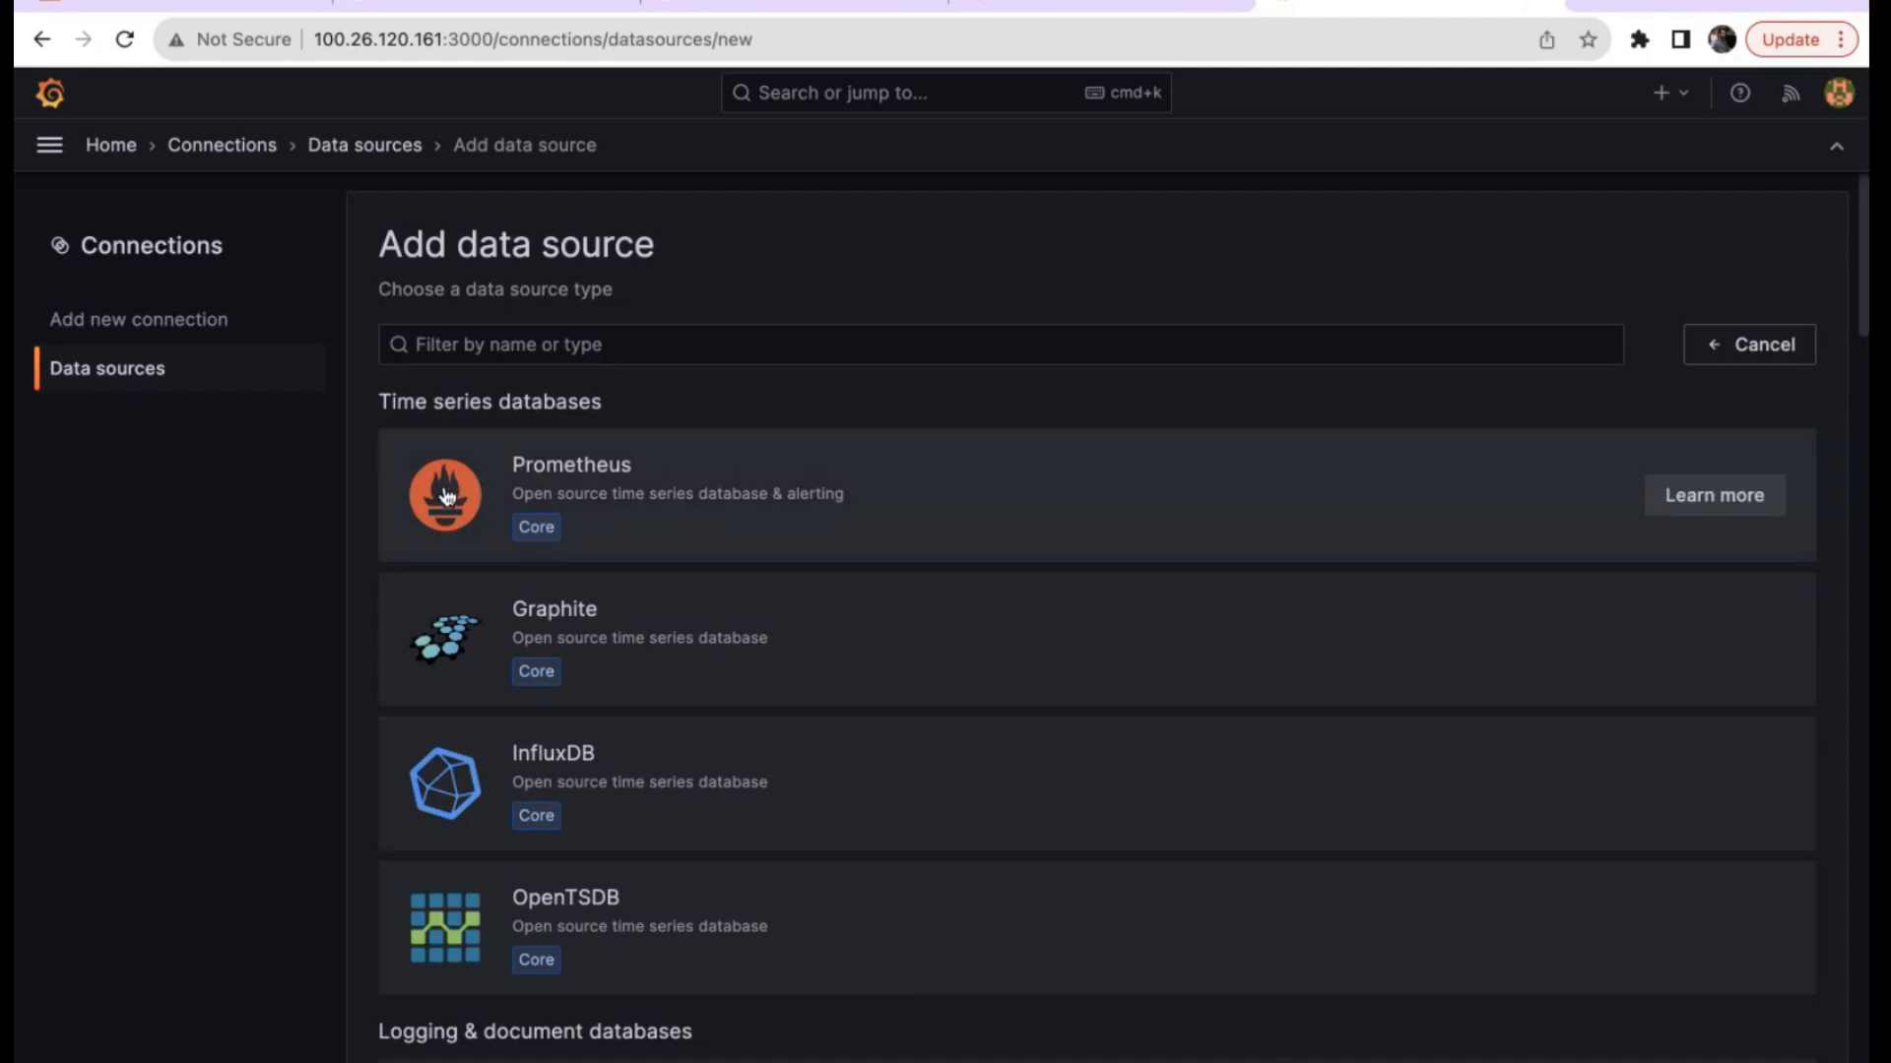
{"action": "left_click", "coordinate": [566, 480]}
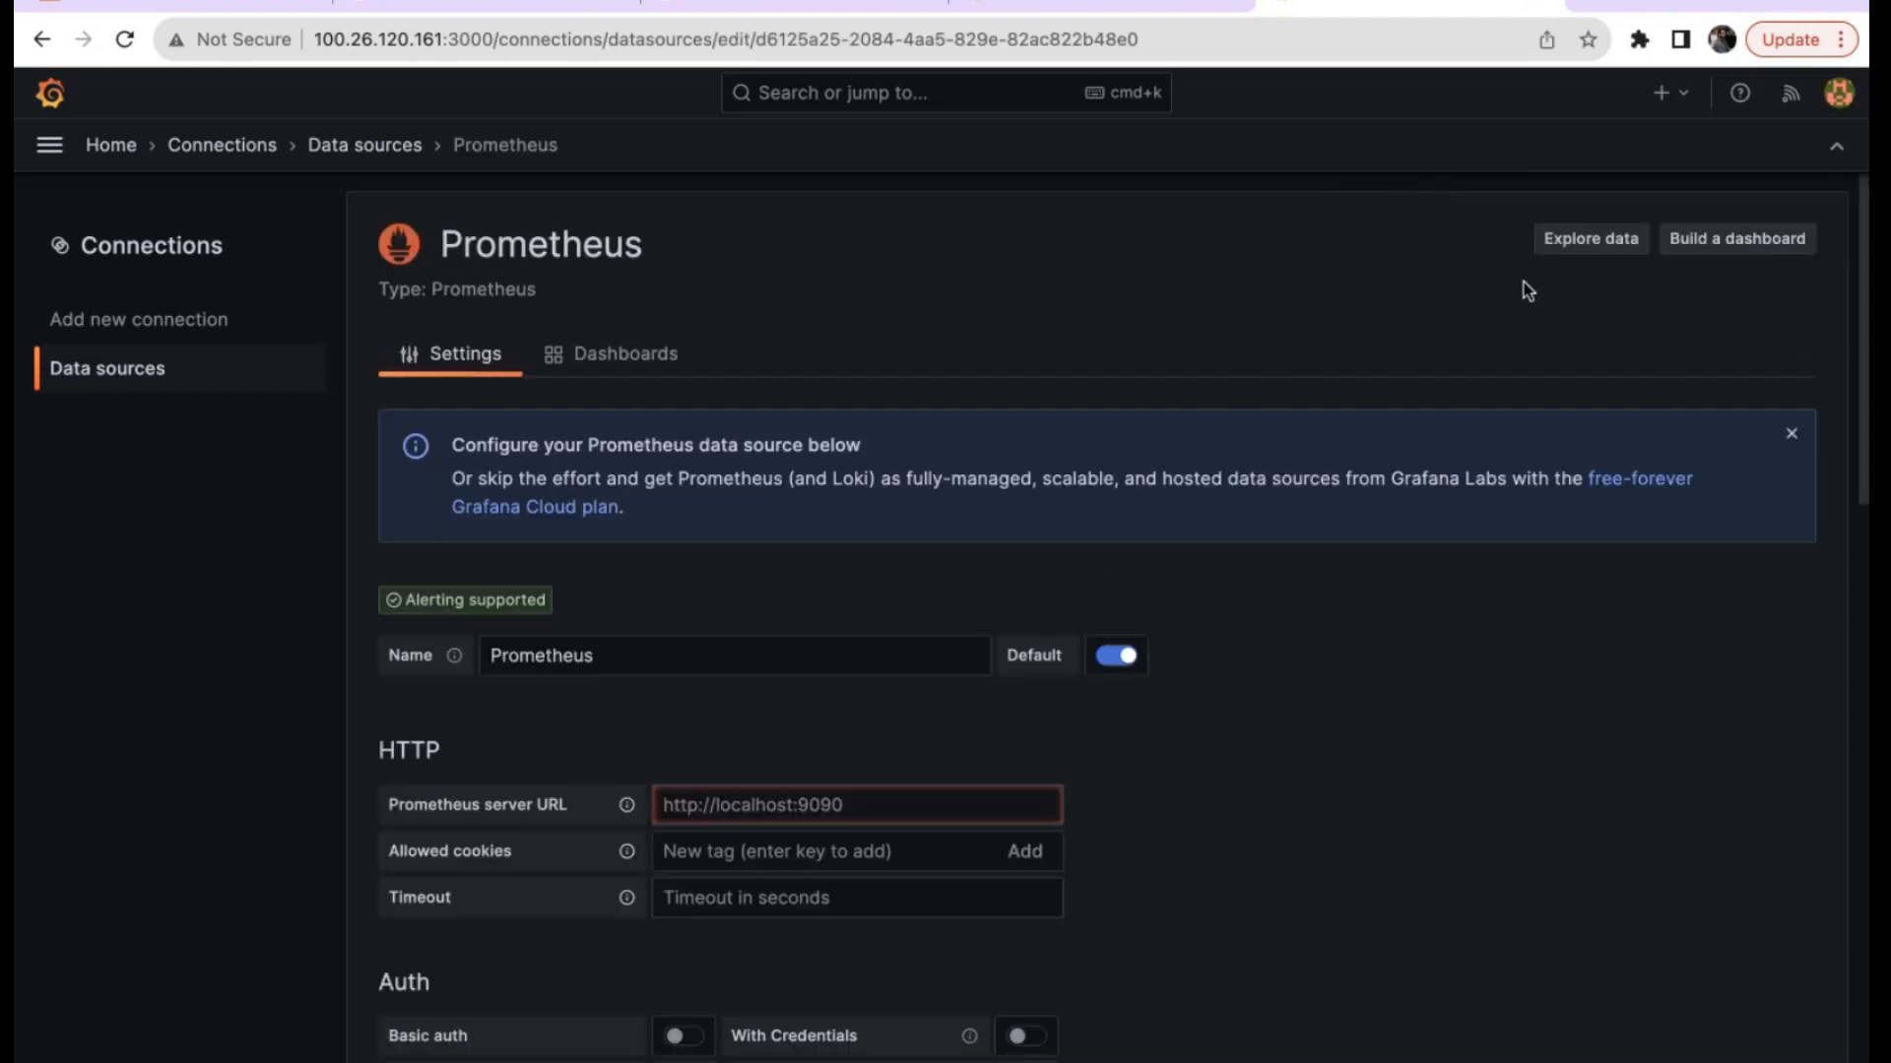
Scroll through the new Prometheus data source settings, then switch to the EC2 instances list.
{"action": "scroll", "coordinate": [1046, 375], "scroll_direction": "down", "scroll_amount": 4}
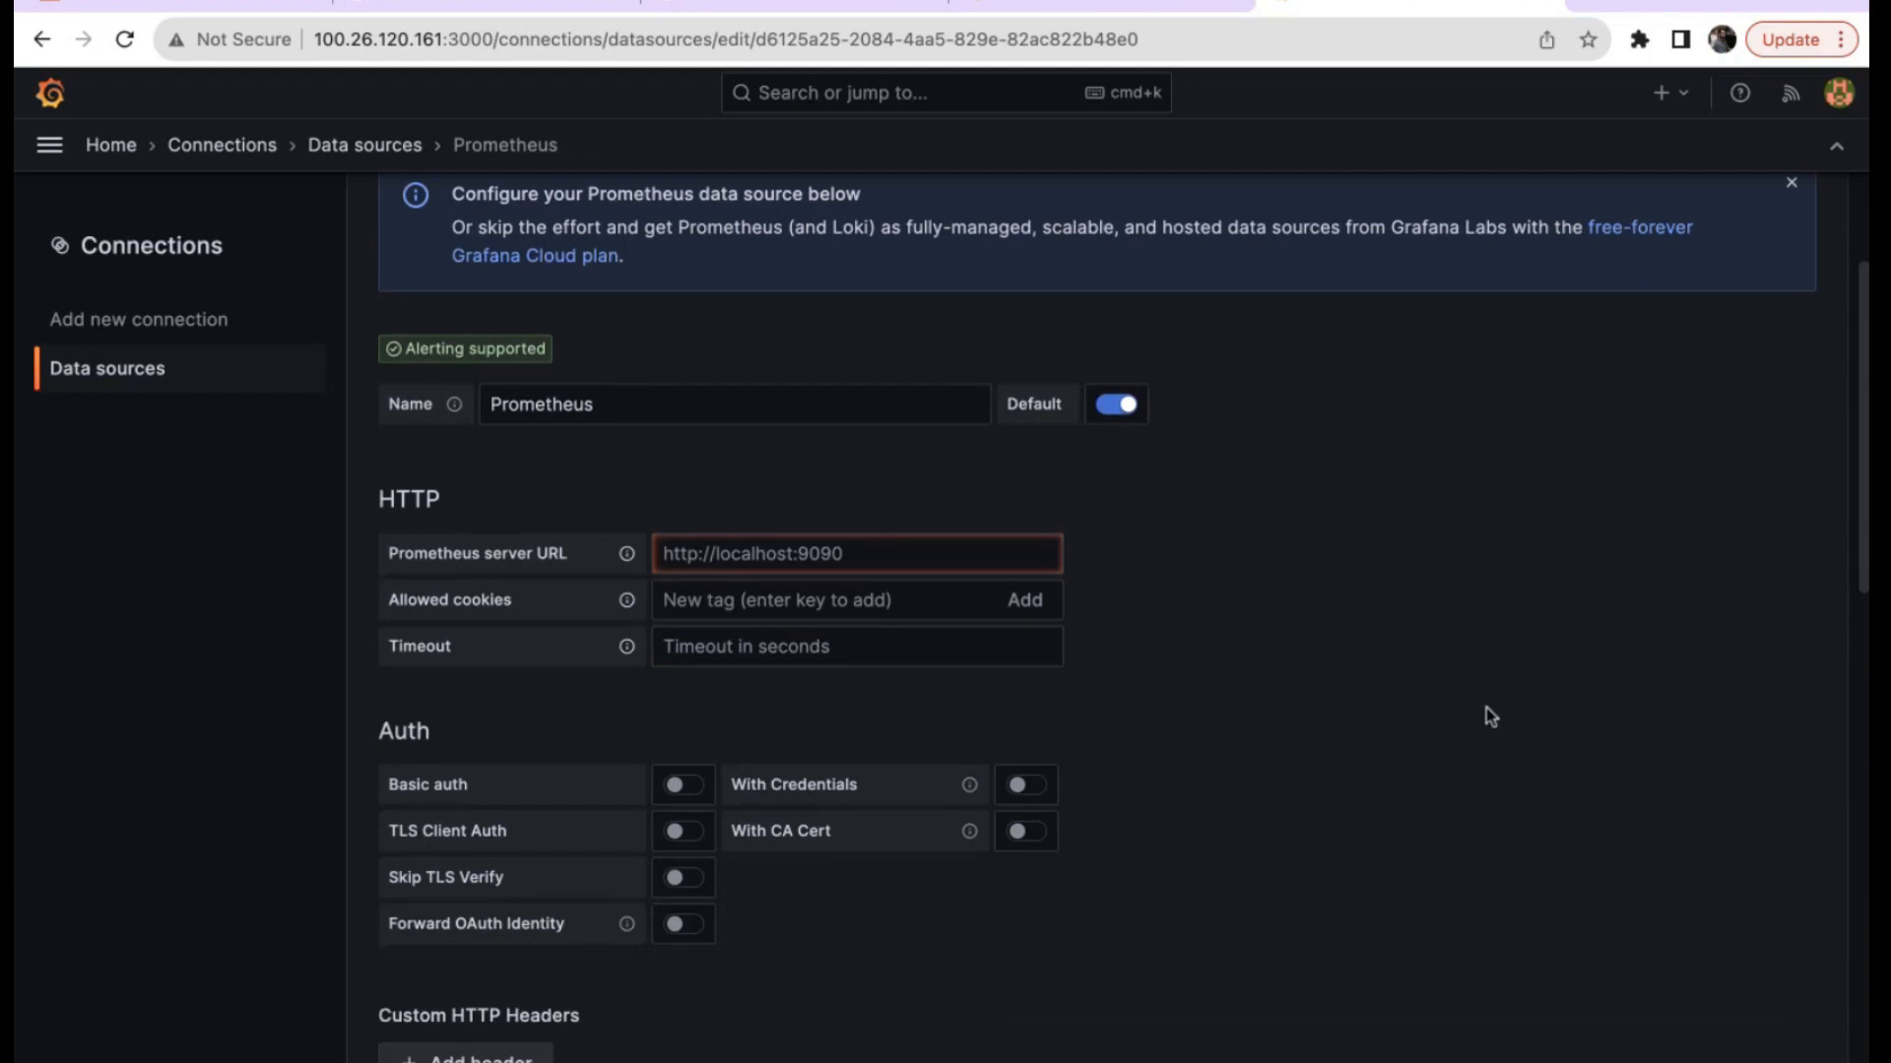
{"action": "scroll", "coordinate": [1486, 708], "scroll_direction": "down", "scroll_amount": 12}
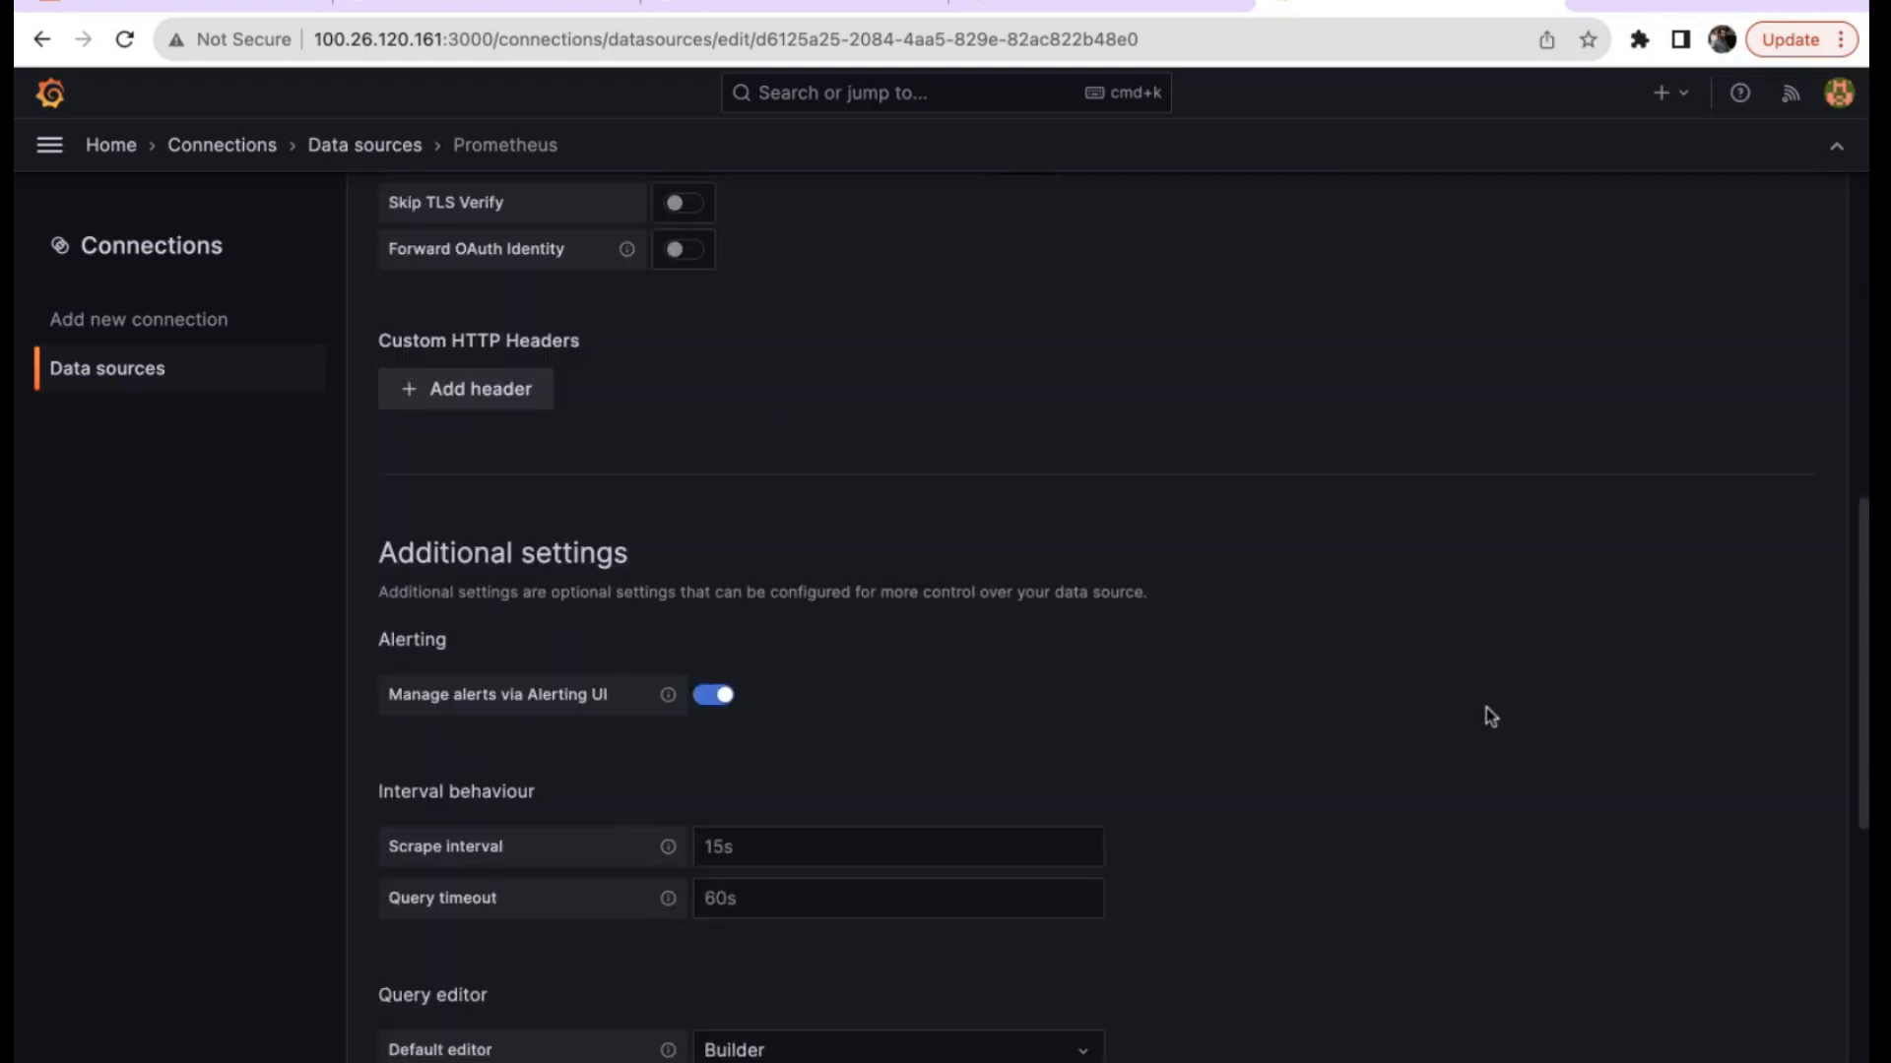
{"action": "scroll", "coordinate": [1485, 708], "scroll_direction": "up", "scroll_amount": 15}
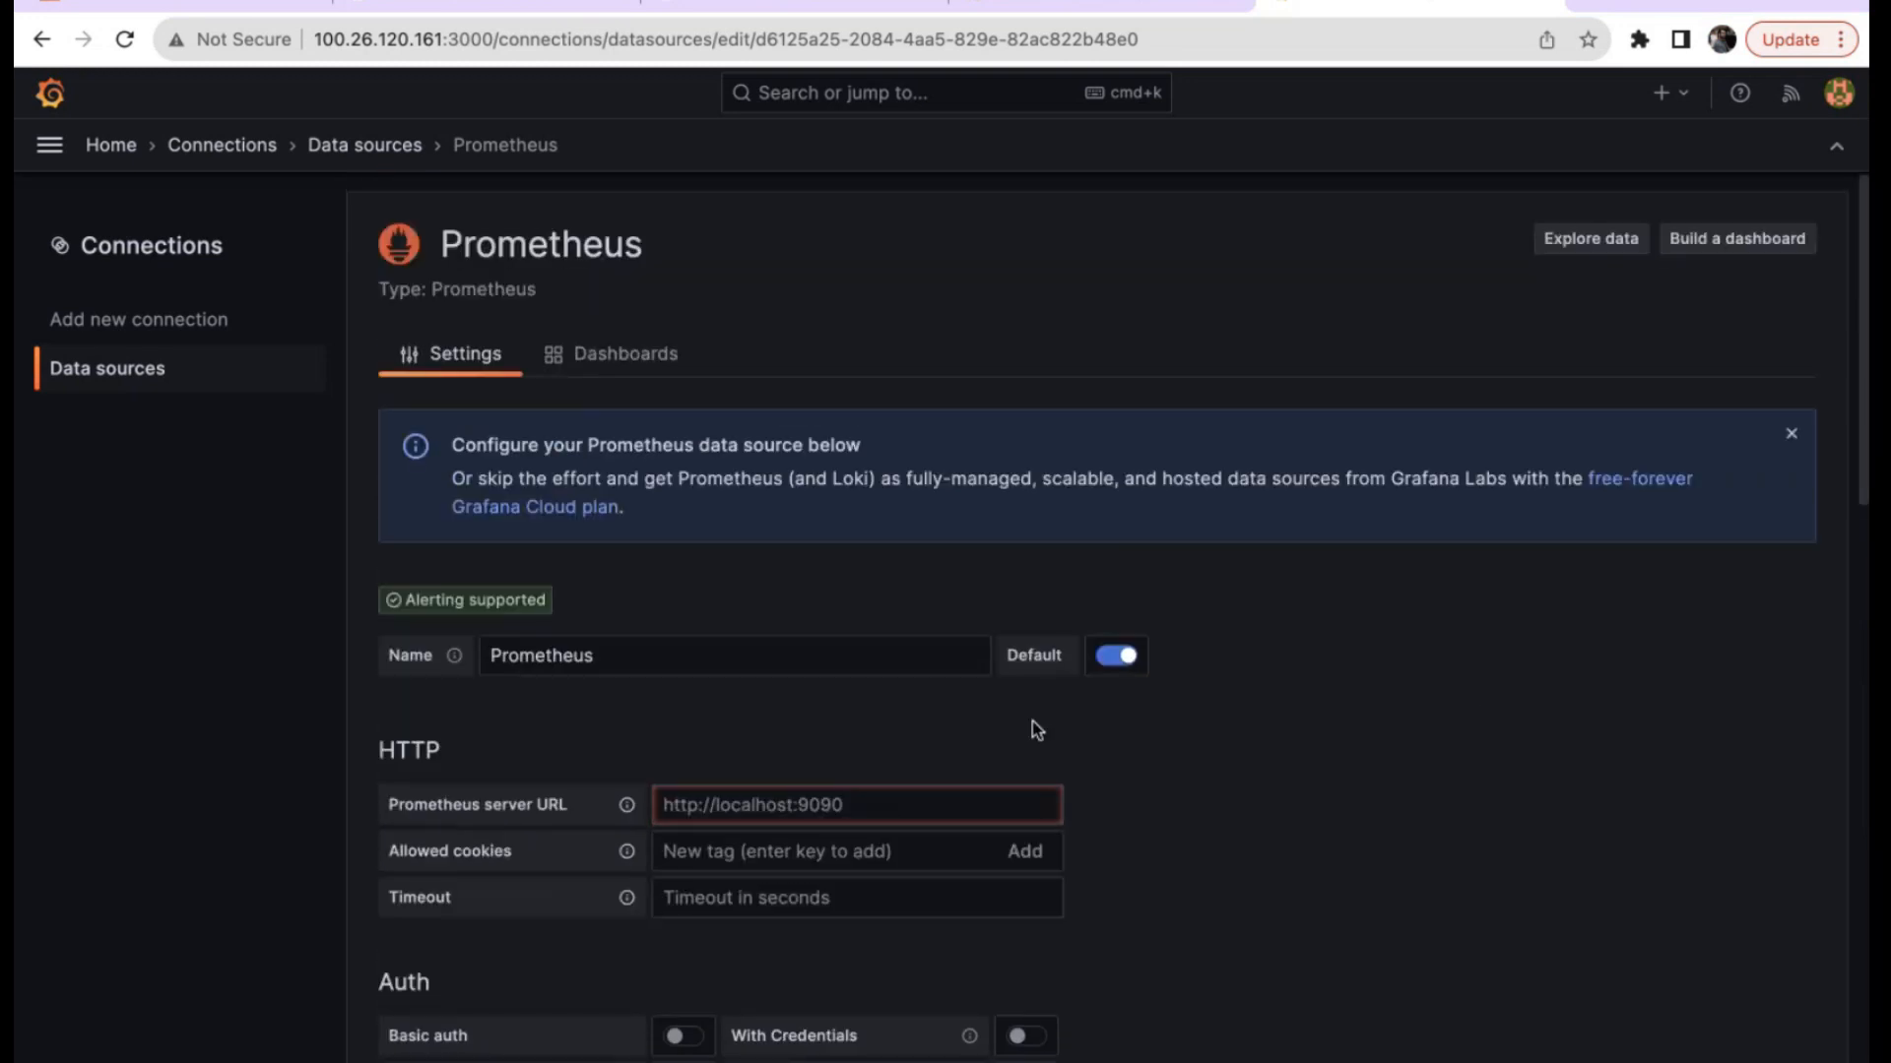
{"action": "scroll", "coordinate": [579, 694], "scroll_direction": "down", "scroll_amount": 2}
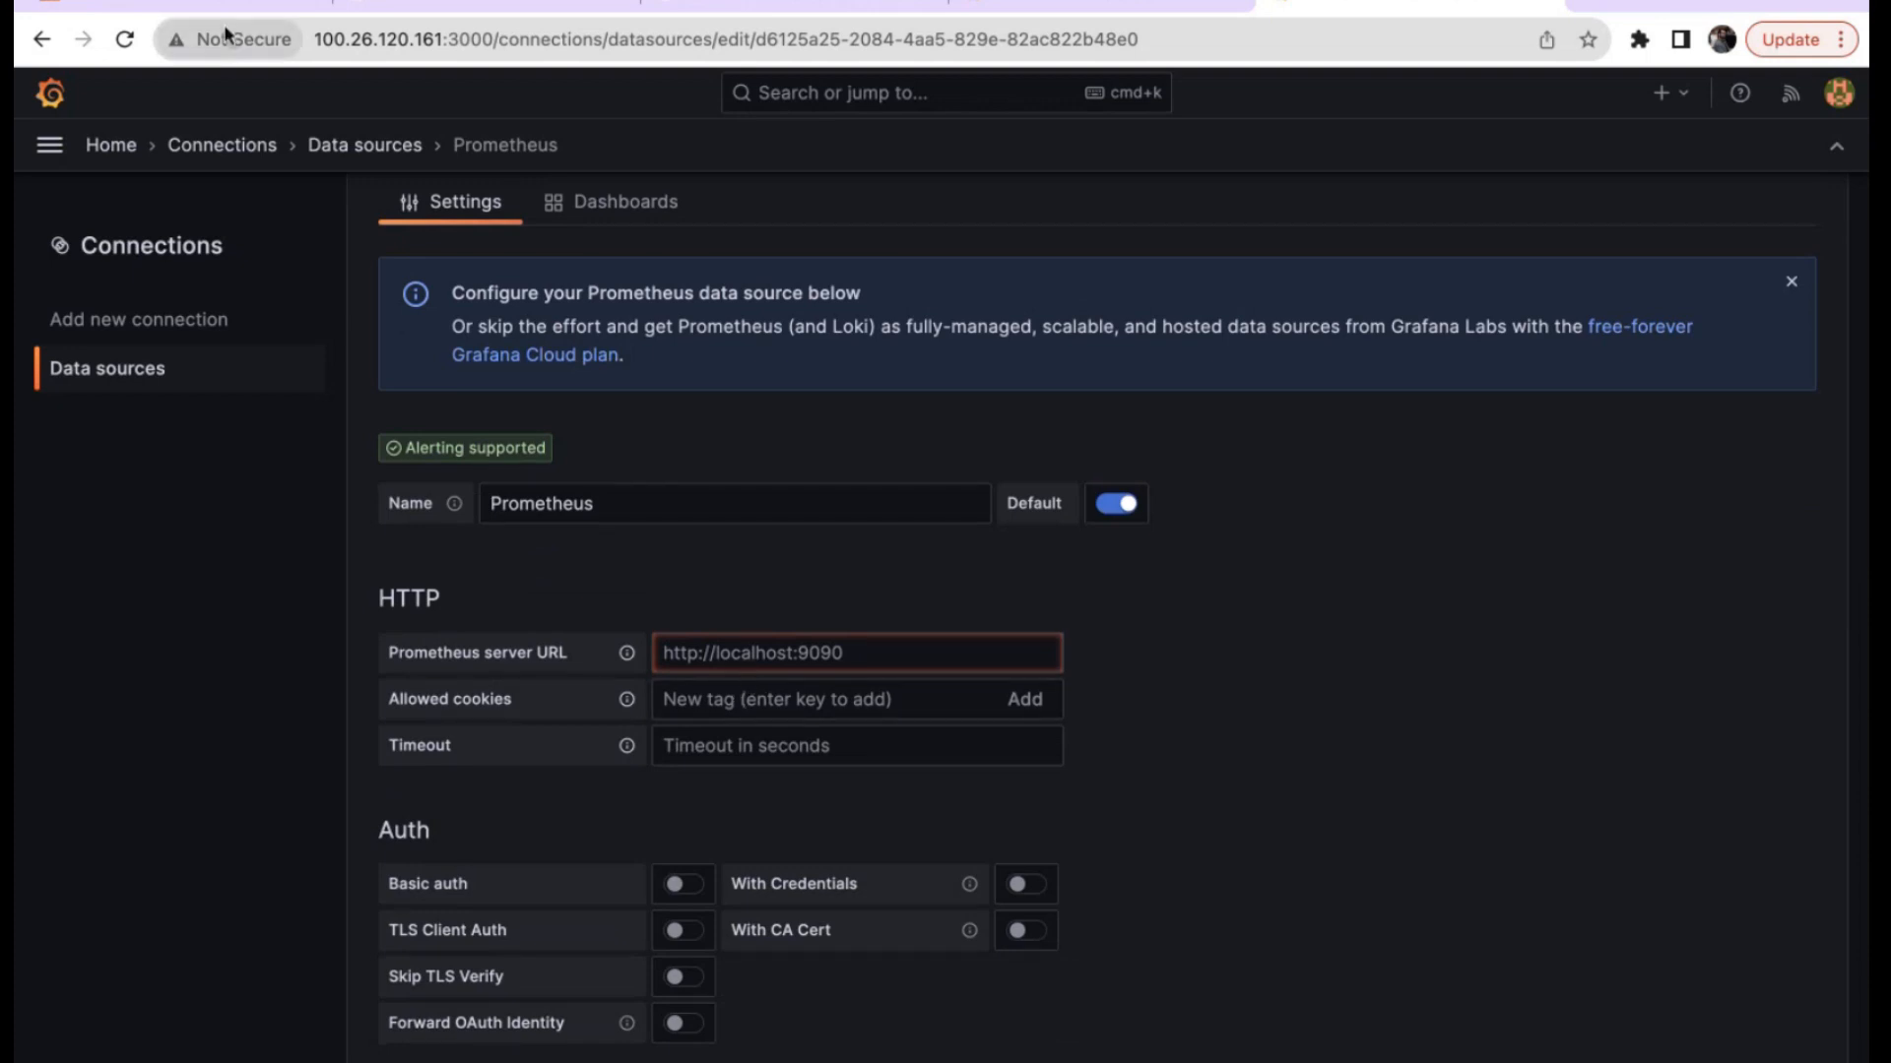
{"action": "left_click", "coordinate": [209, 3]}
Copy prometheusmaster's public IPv4 100.26.120.161 and return to Grafana's Prometheus server URL field.
{"action": "left_click", "coordinate": [357, 473]}
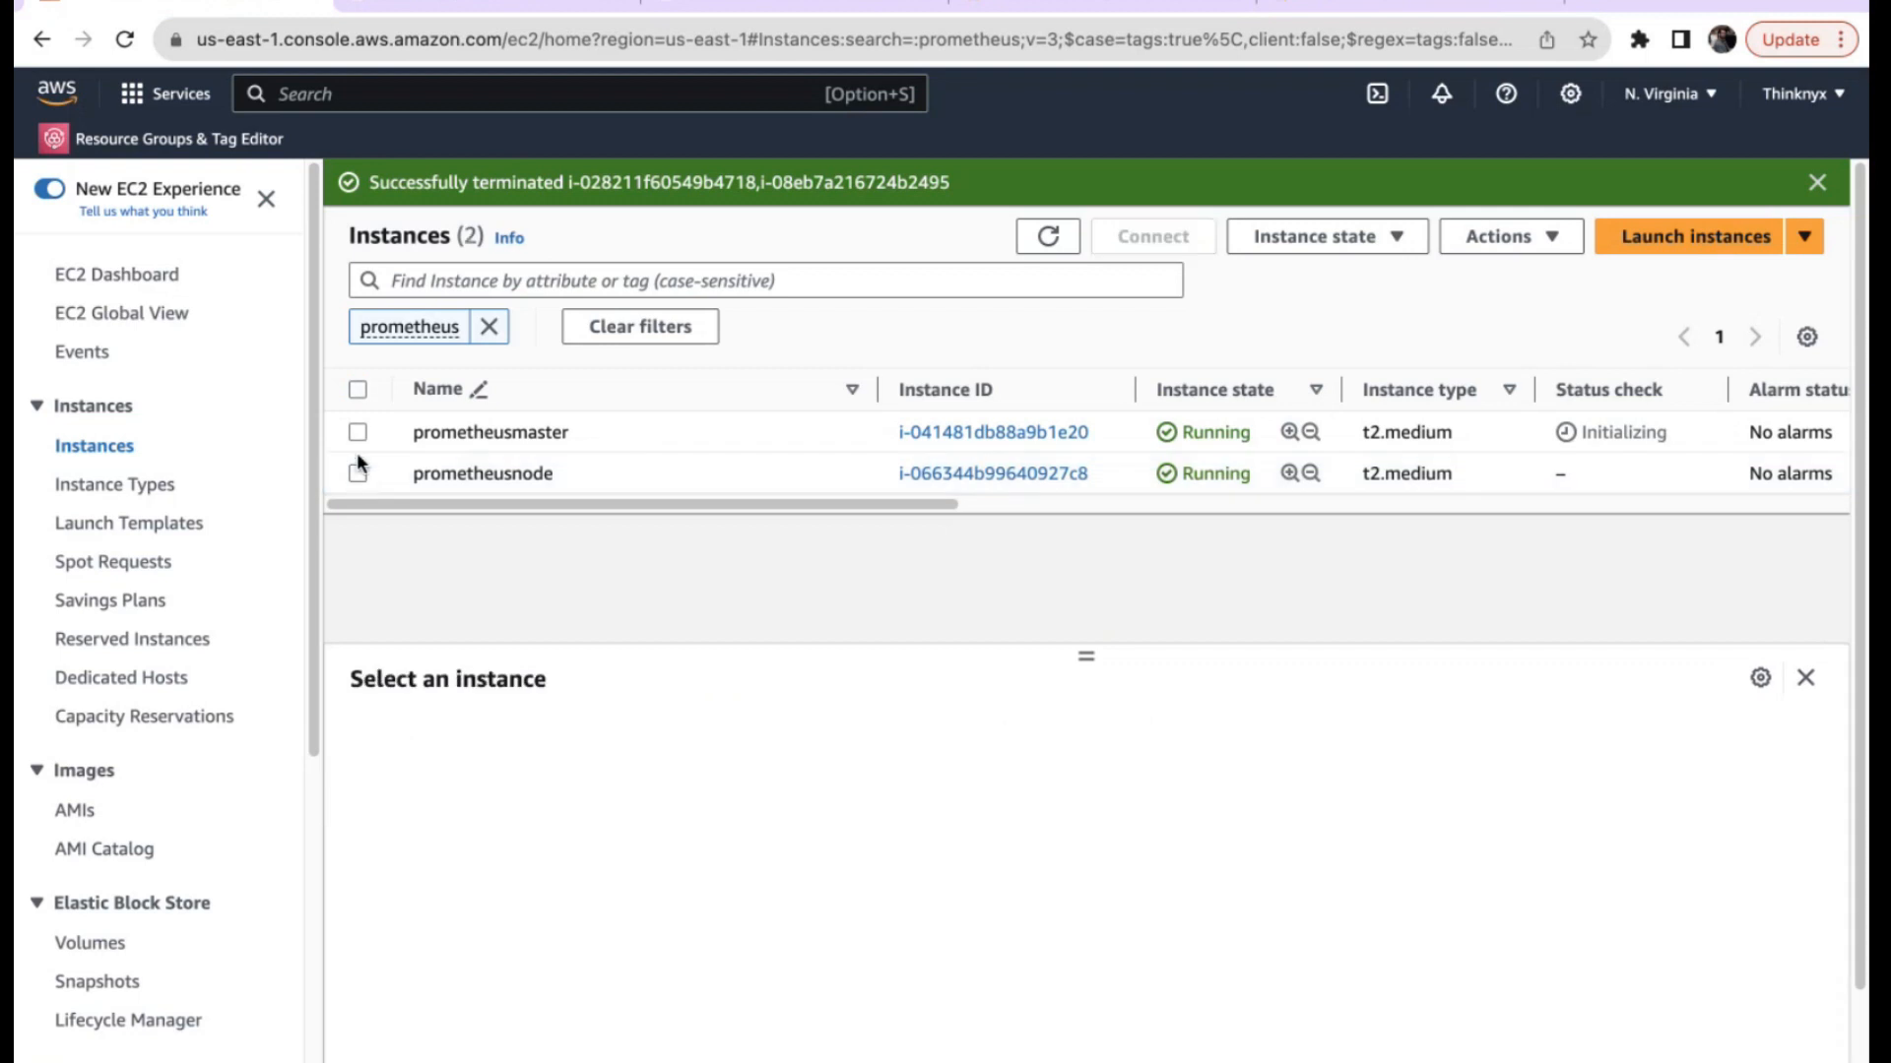
{"action": "left_click", "coordinate": [358, 432]}
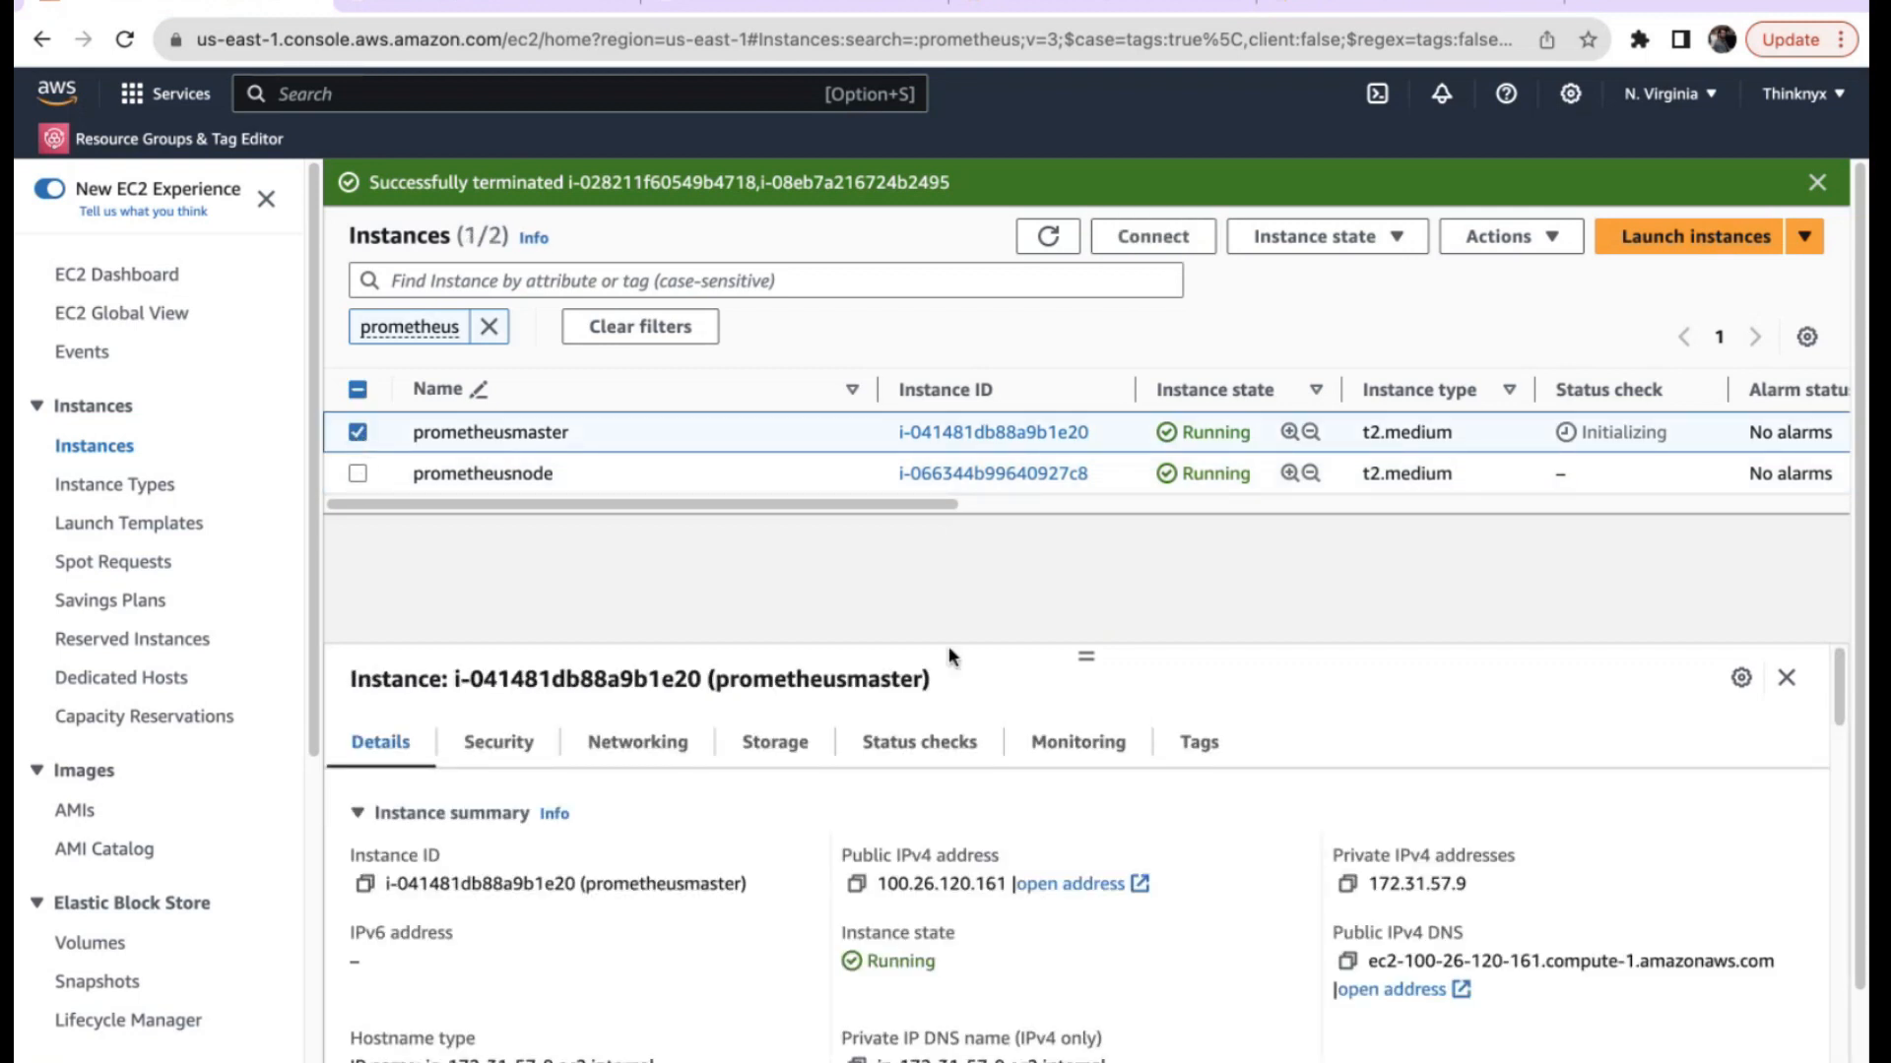
{"action": "left_click", "coordinate": [856, 884]}
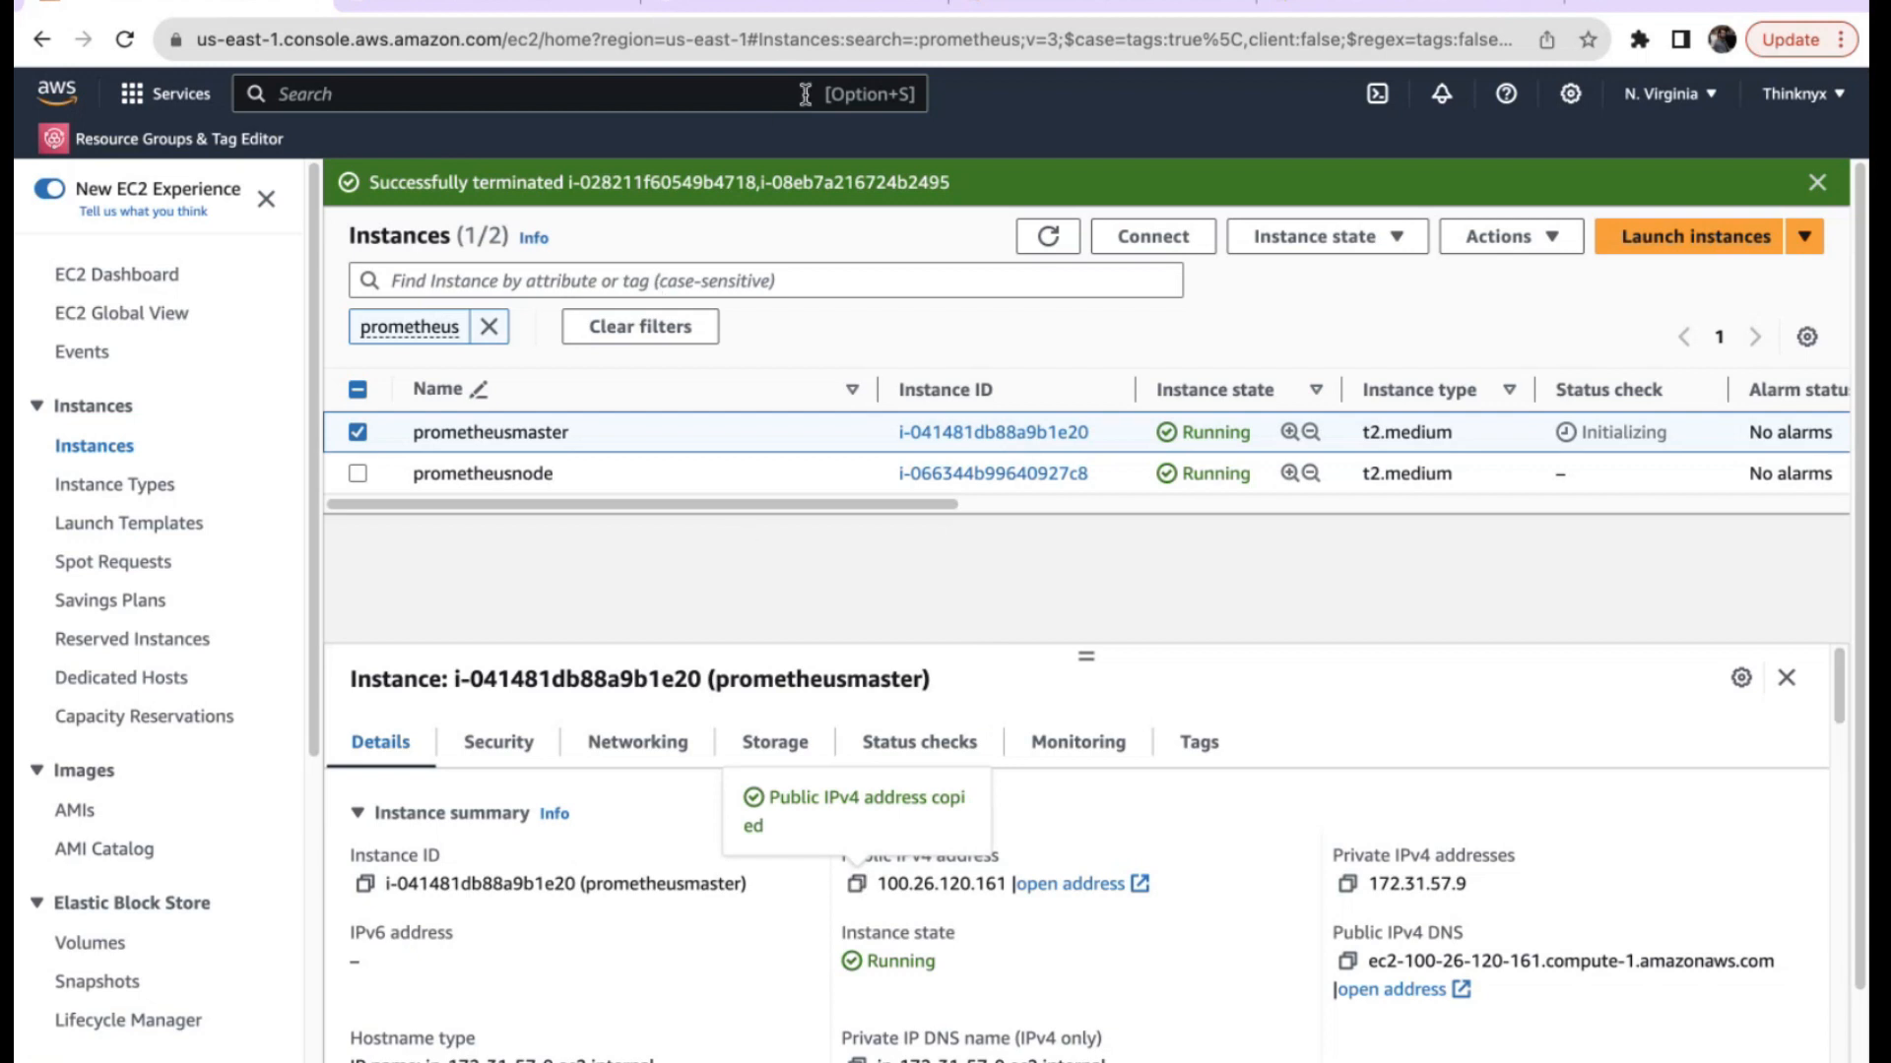
{"action": "left_click", "coordinate": [1310, 11]}
{"action": "left_click", "coordinate": [672, 657]}
{"action": "key", "text": "super+v"}
{"action": "left_click", "coordinate": [666, 655]}
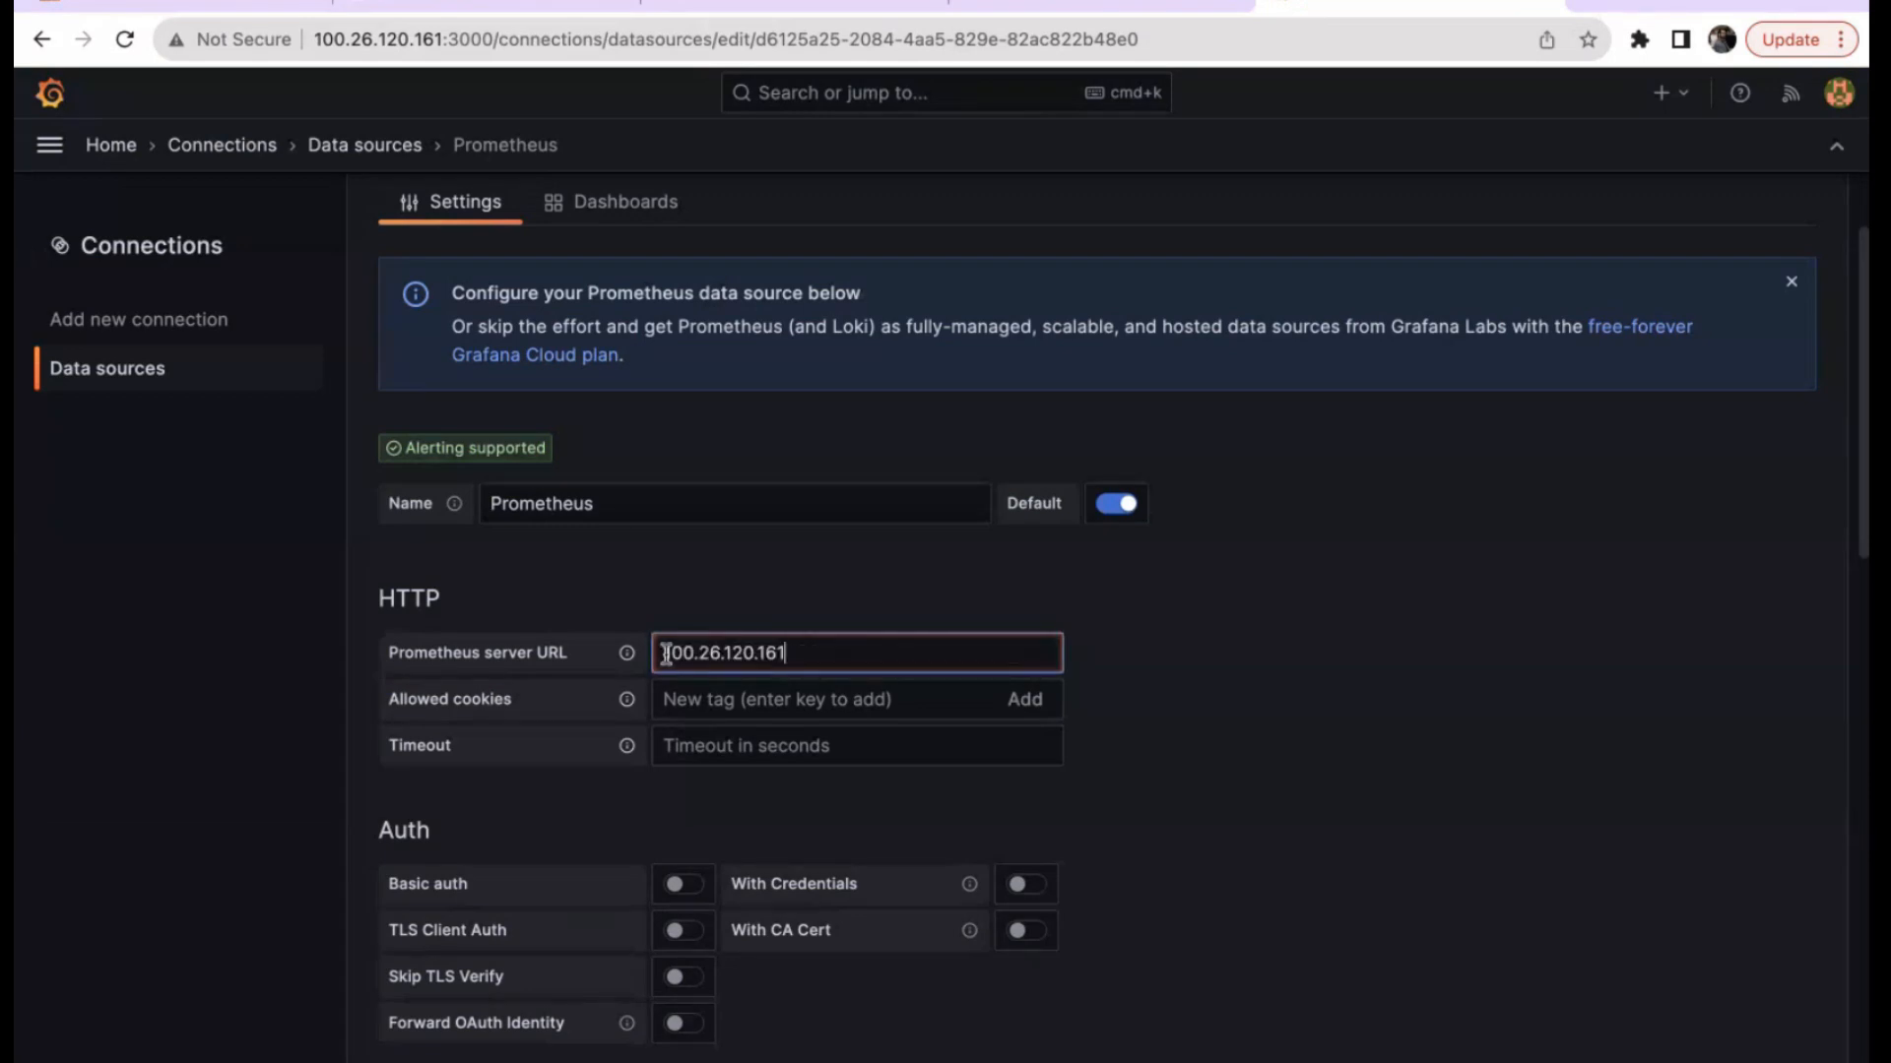
{"action": "type", "text": "http://"}
{"action": "key", "text": "Right"}
{"action": "key", "text": "Right"}
{"action": "key", "text": "Right"}
{"action": "key", "text": "Right"}
{"action": "key", "text": "Right"}
{"action": "key", "text": "Right"}
{"action": "key", "text": "Right"}
{"action": "key", "text": "Right"}
{"action": "key", "text": "Right"}
{"action": "key", "text": "Right"}
{"action": "key", "text": "Right"}
{"action": "key", "text": "Right"}
{"action": "key", "text": "Right"}
{"action": "key", "text": "Right"}
{"action": "type", "text": ":9090"}
{"action": "left_click", "coordinate": [1236, 716]}
Enable Basic auth and select its User and Password fields.
{"action": "scroll", "coordinate": [1237, 717], "scroll_direction": "down", "scroll_amount": 3}
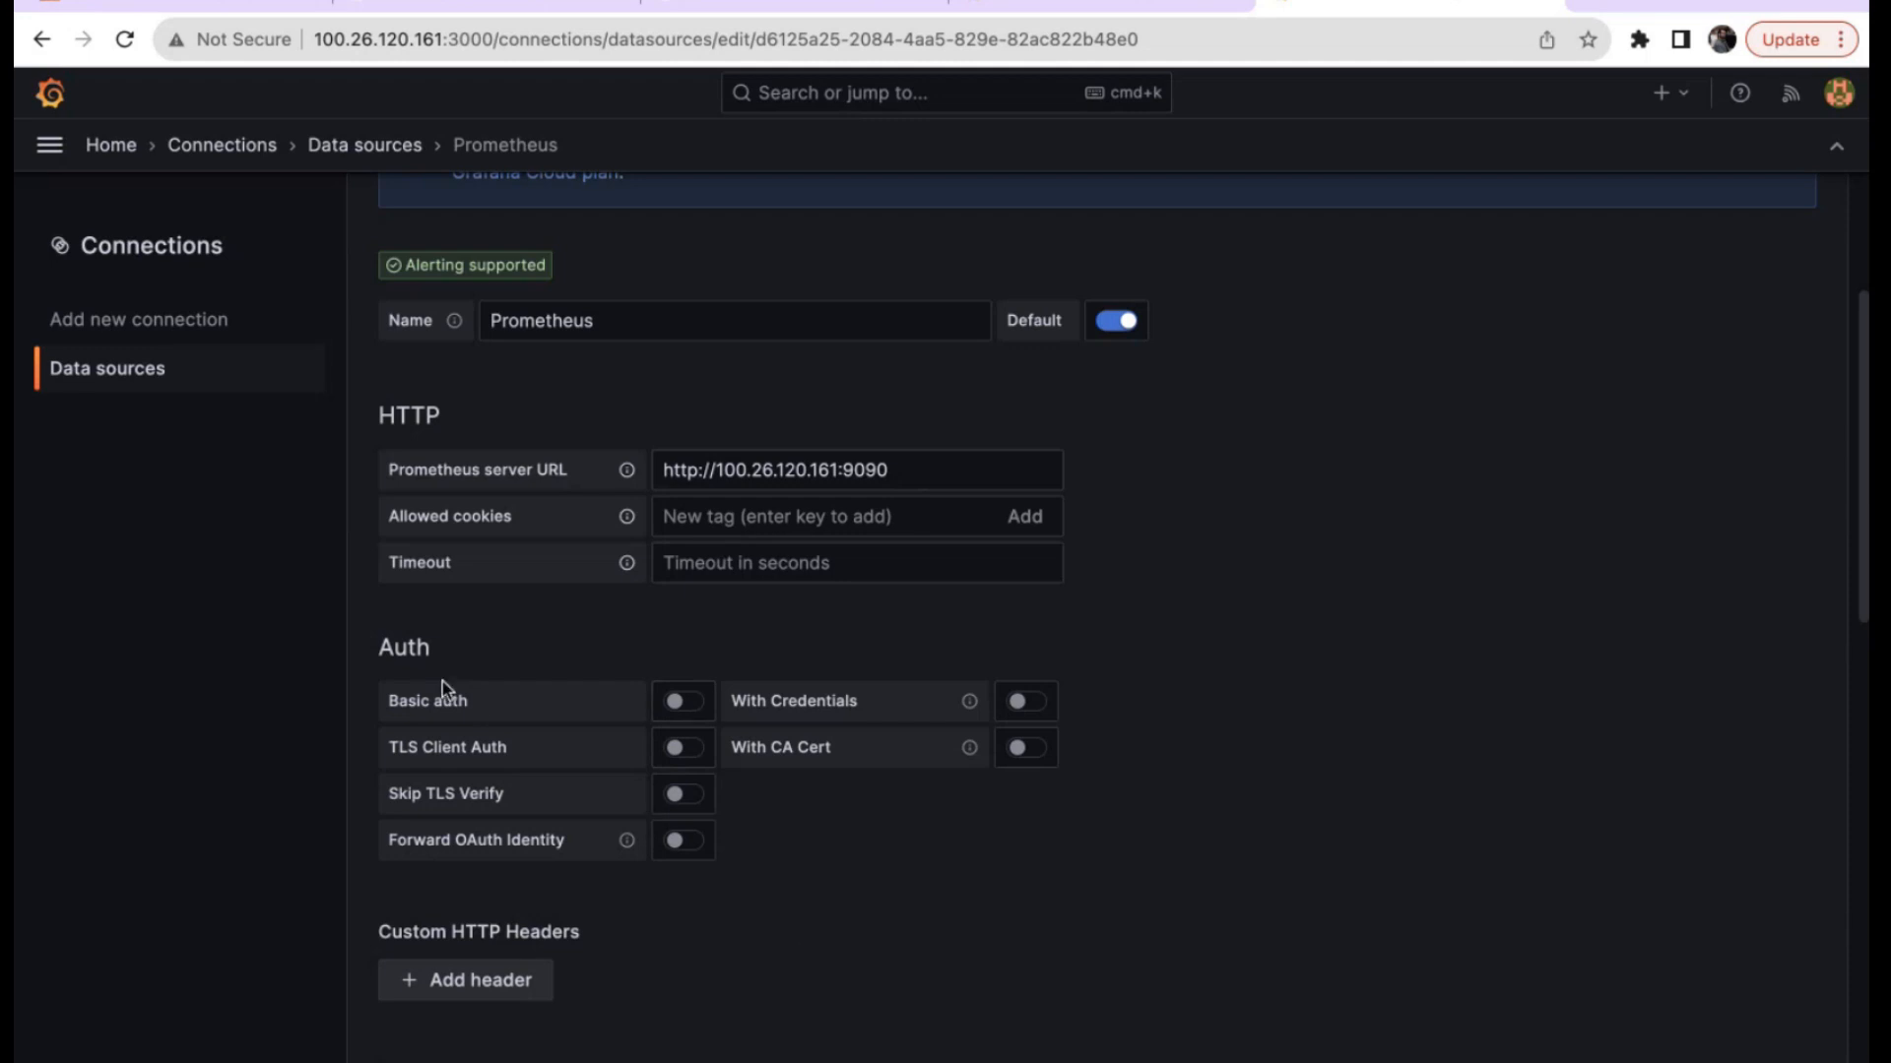
{"action": "left_click", "coordinate": [690, 711]}
{"action": "left_click", "coordinate": [670, 989]}
{"action": "left_click", "coordinate": [668, 1016]}
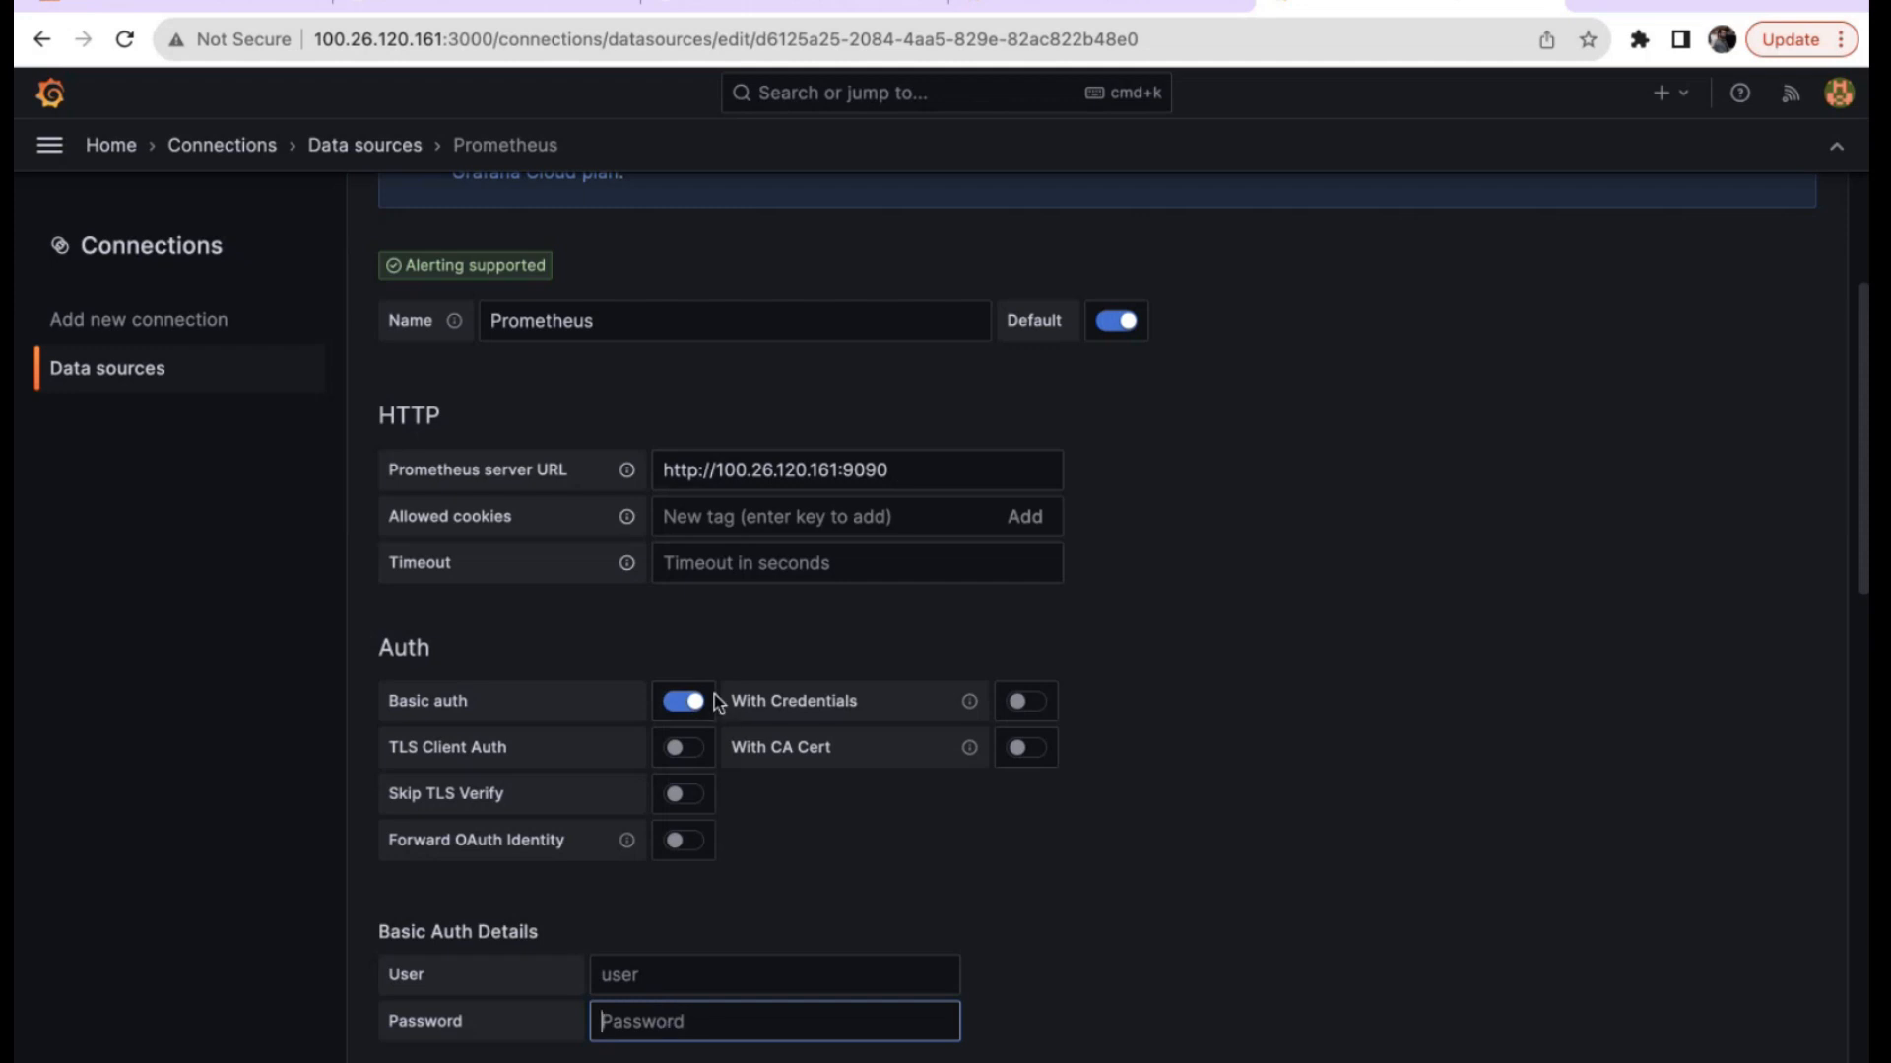
Turn Basic auth back off and set the Prometheus type to Prometheus.
{"action": "left_click", "coordinate": [684, 702]}
{"action": "scroll", "coordinate": [1221, 933], "scroll_direction": "down", "scroll_amount": 4}
{"action": "scroll", "coordinate": [1223, 932], "scroll_direction": "down", "scroll_amount": 4}
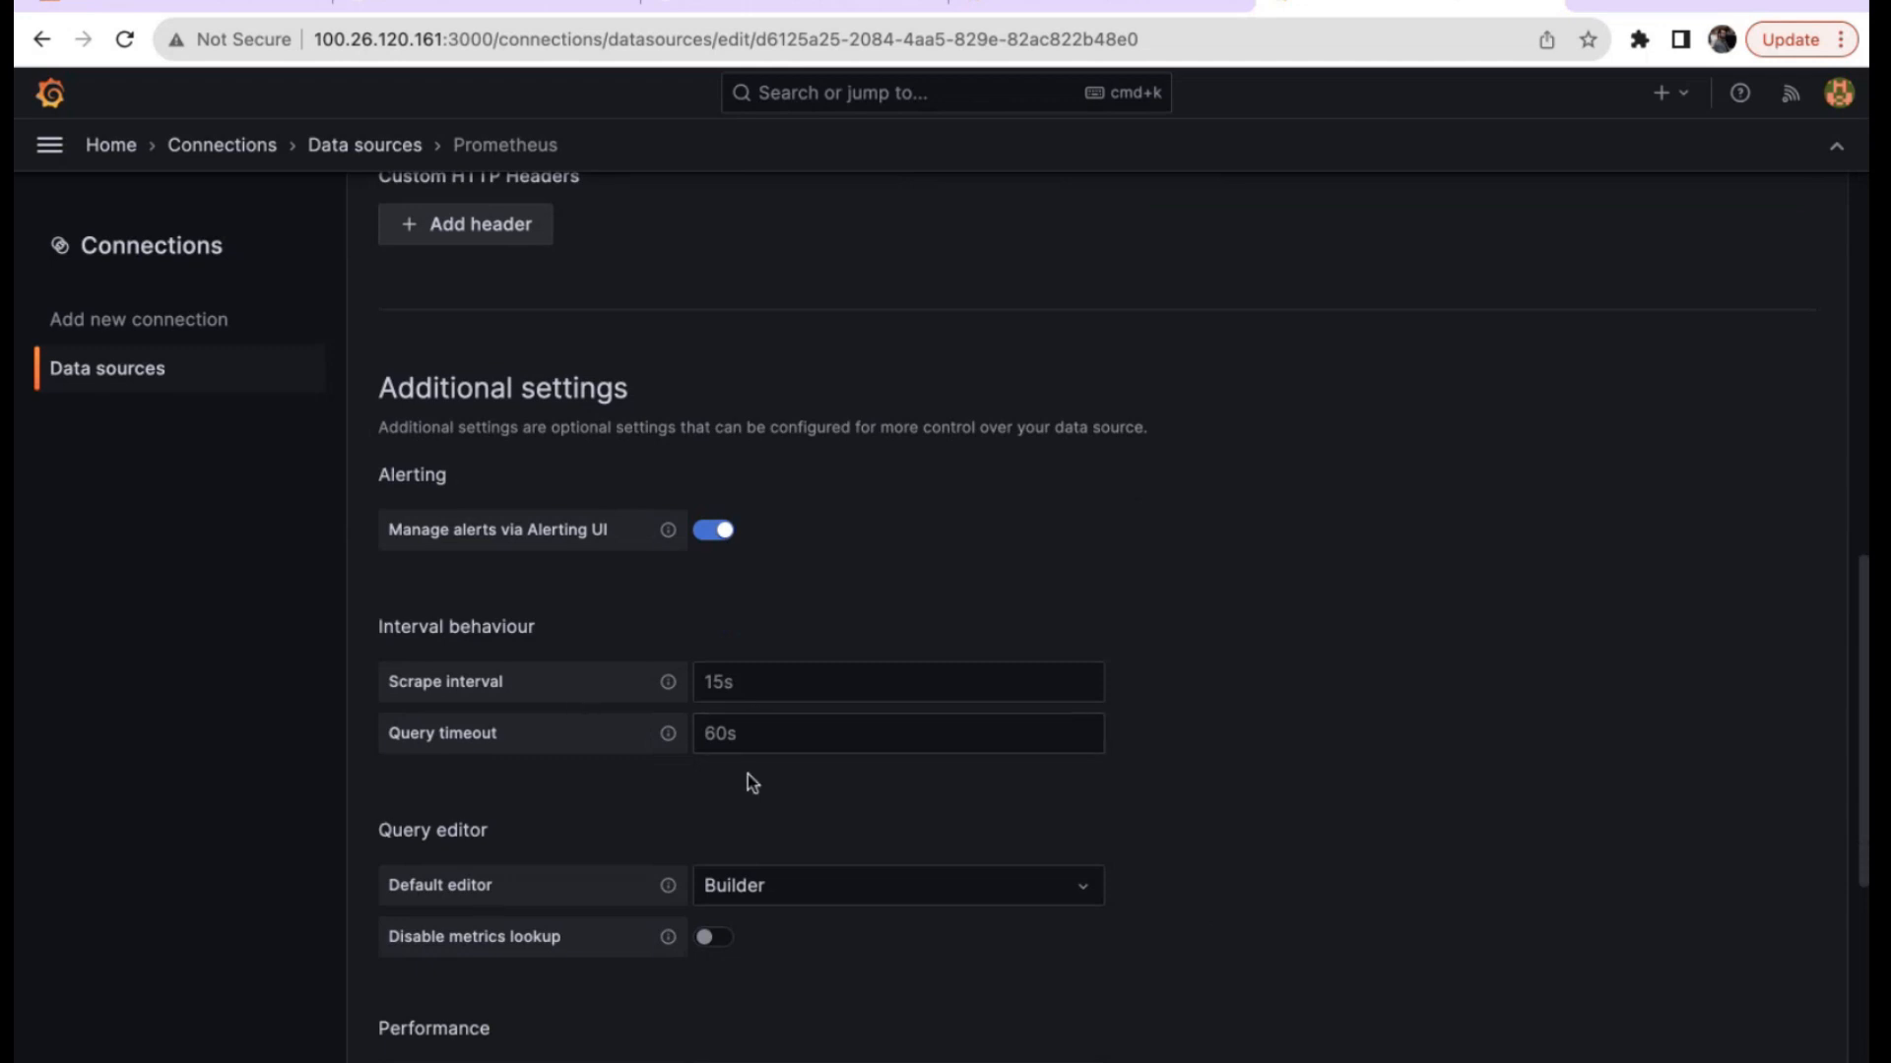
{"action": "scroll", "coordinate": [899, 511], "scroll_direction": "down", "scroll_amount": 1}
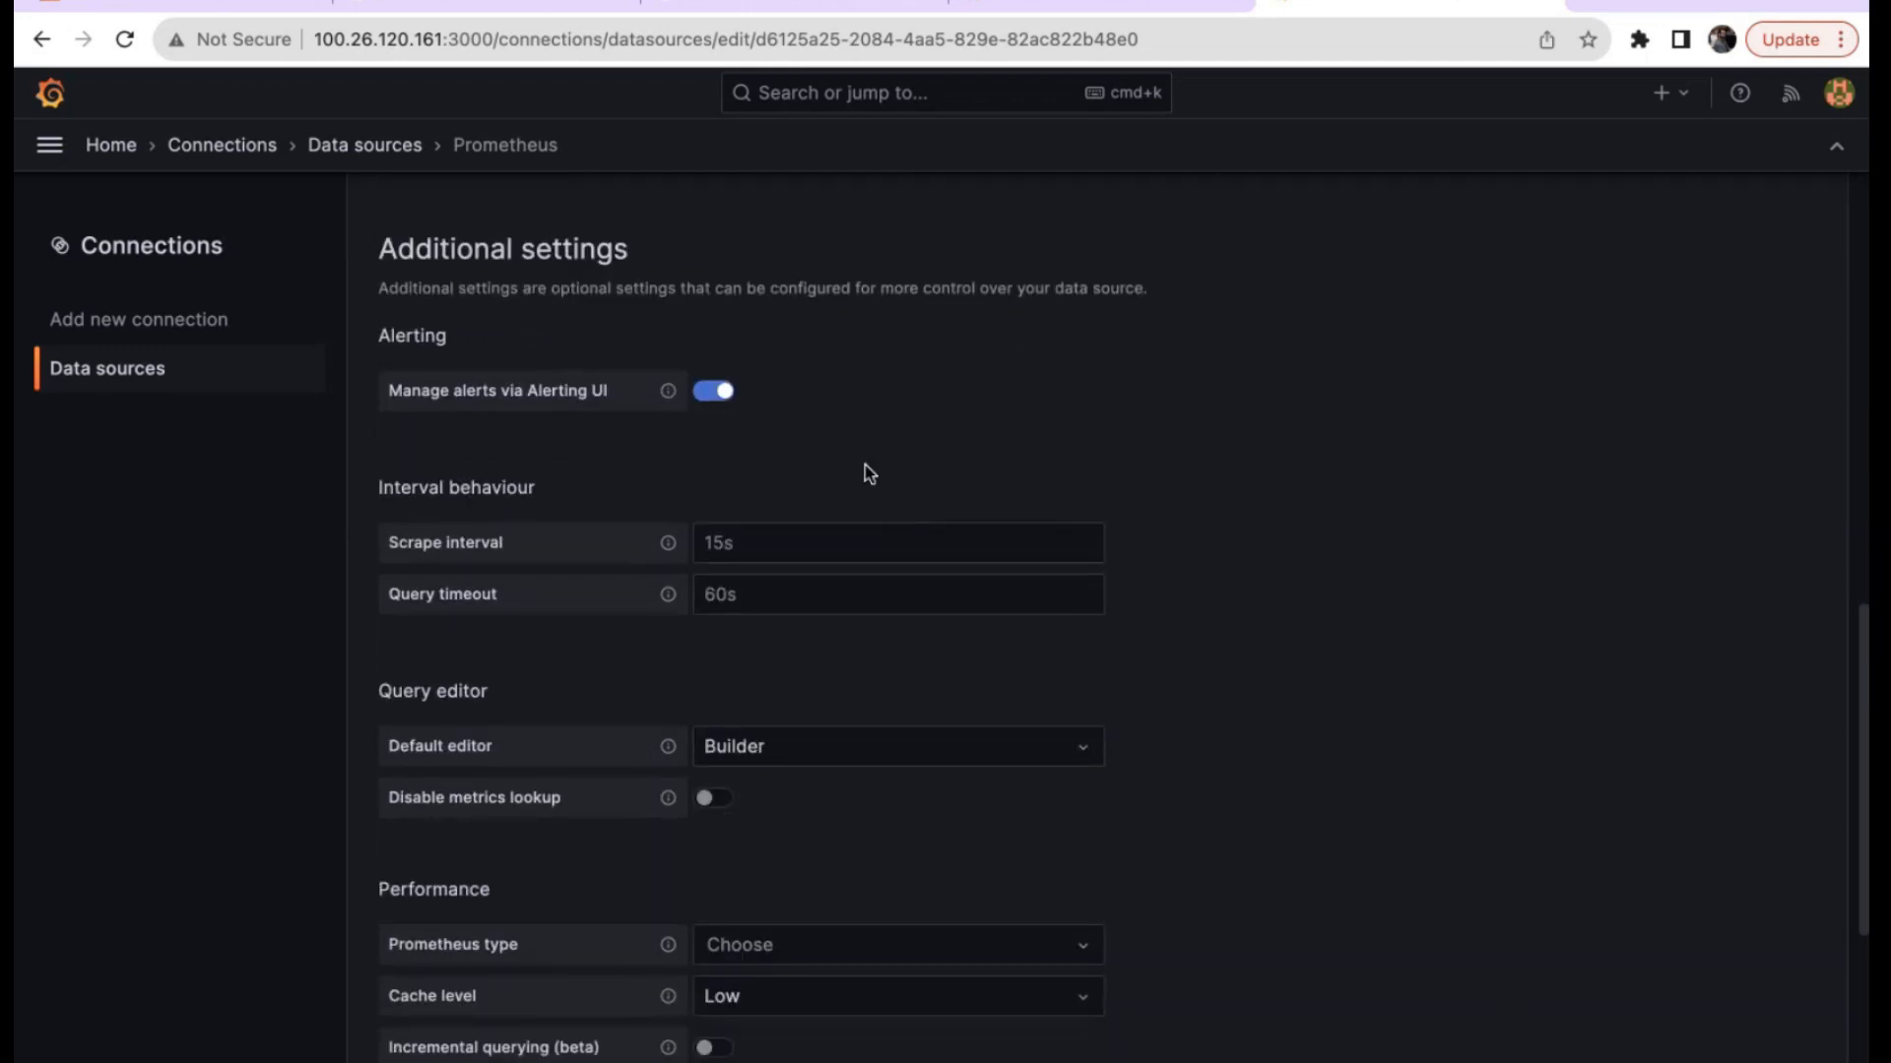
{"action": "scroll", "coordinate": [1505, 1000], "scroll_direction": "down", "scroll_amount": 2}
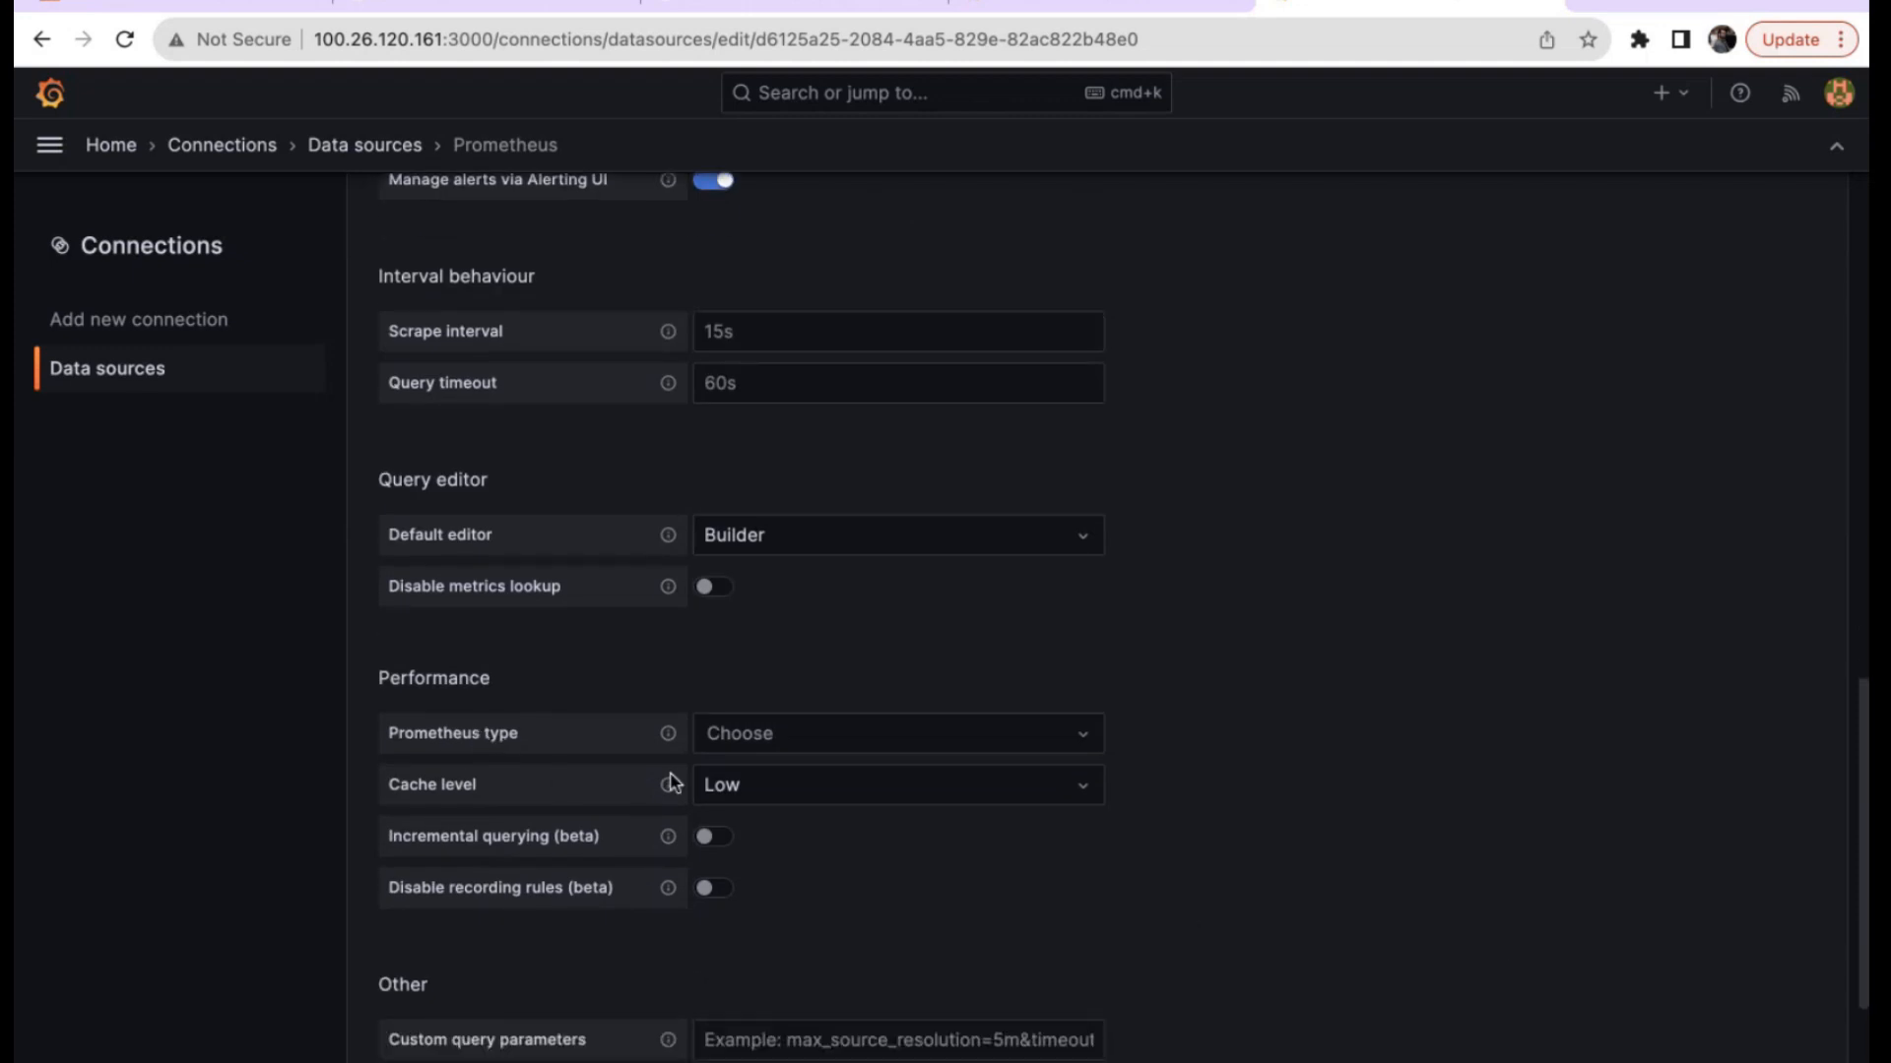
{"action": "left_click", "coordinate": [821, 747]}
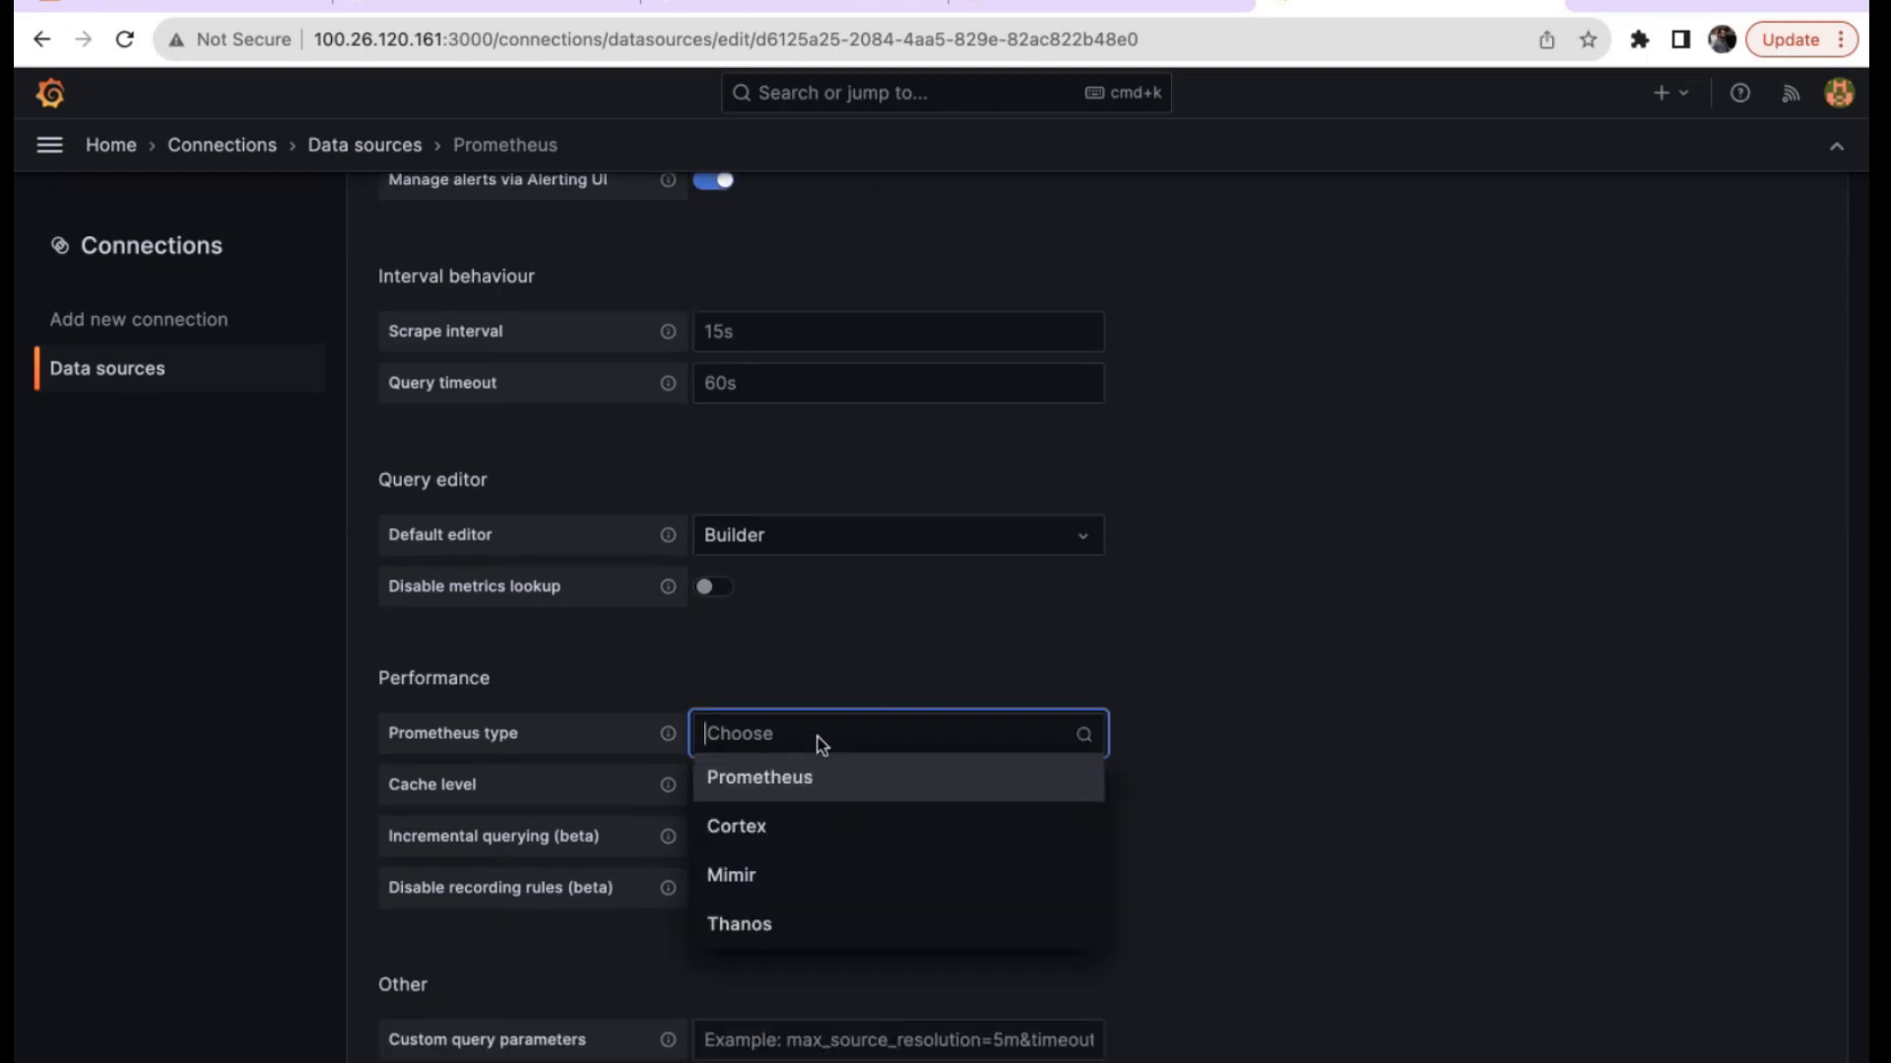
{"action": "left_click", "coordinate": [776, 798]}
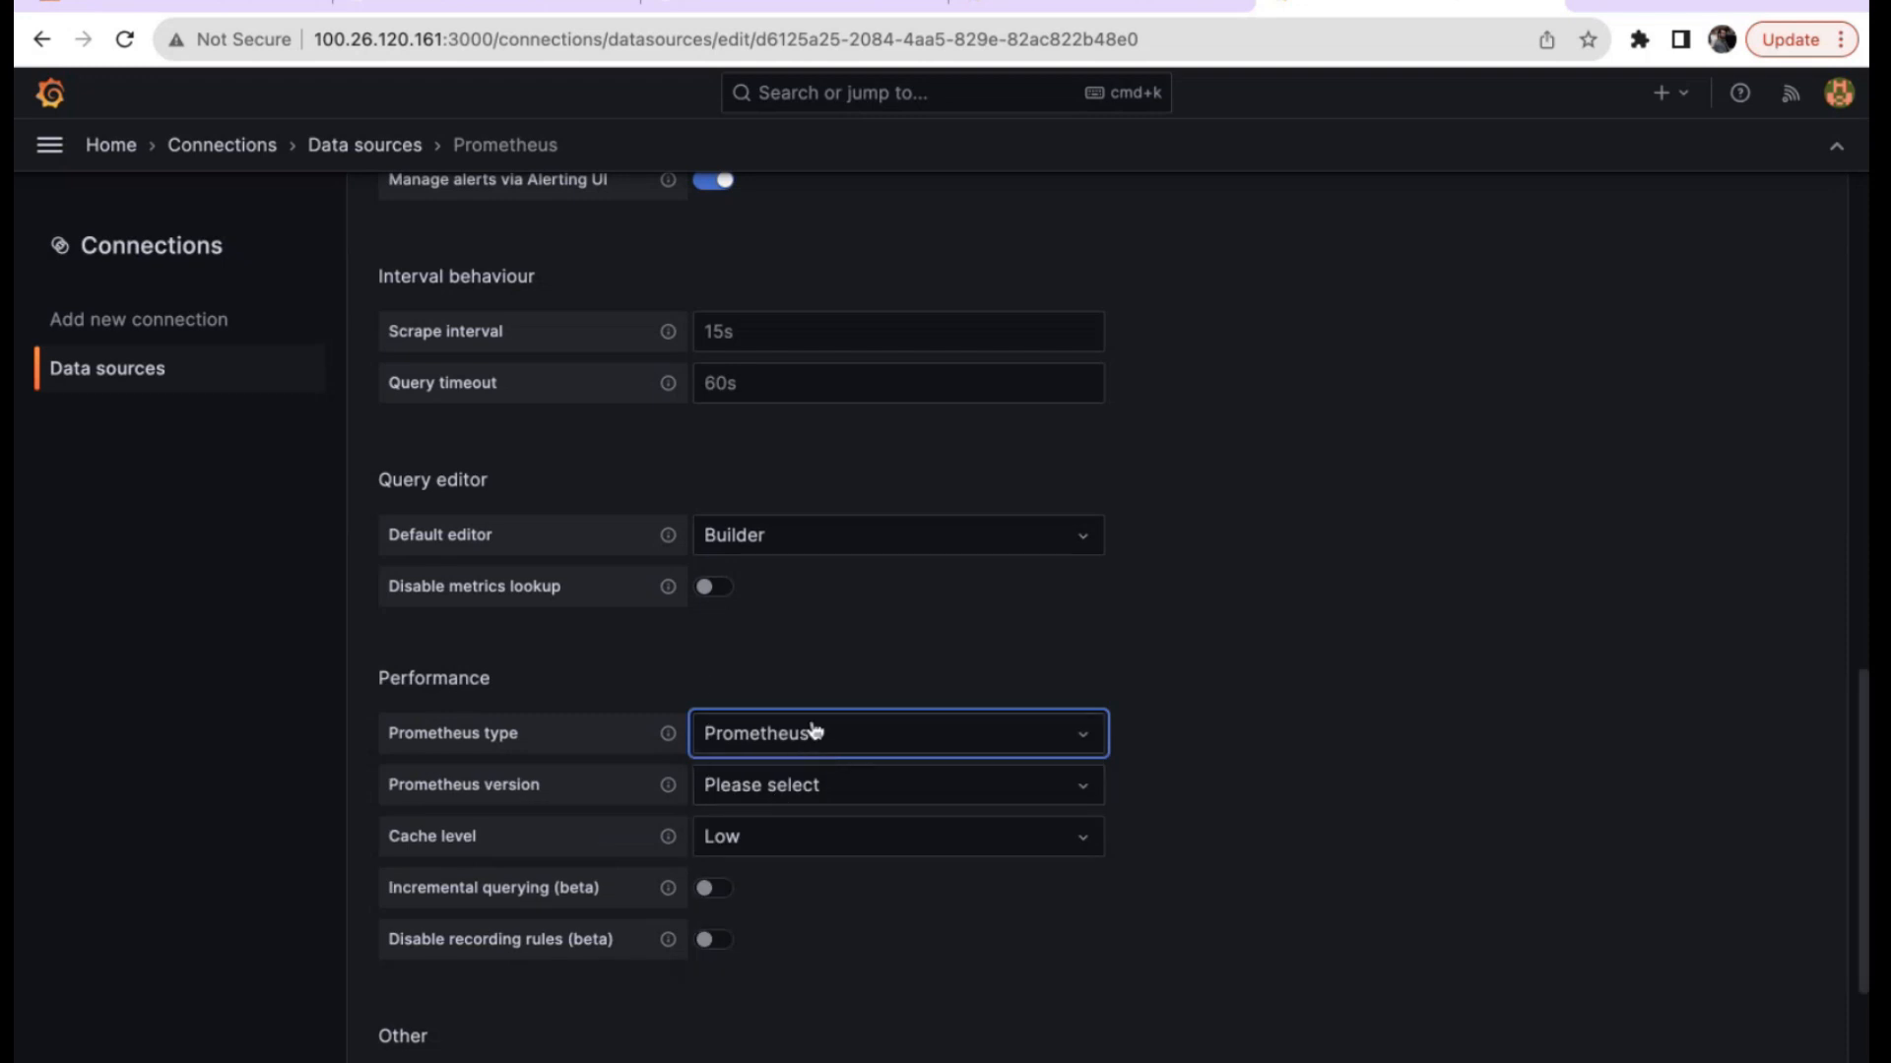
{"action": "scroll", "coordinate": [1455, 891], "scroll_direction": "down", "scroll_amount": 2}
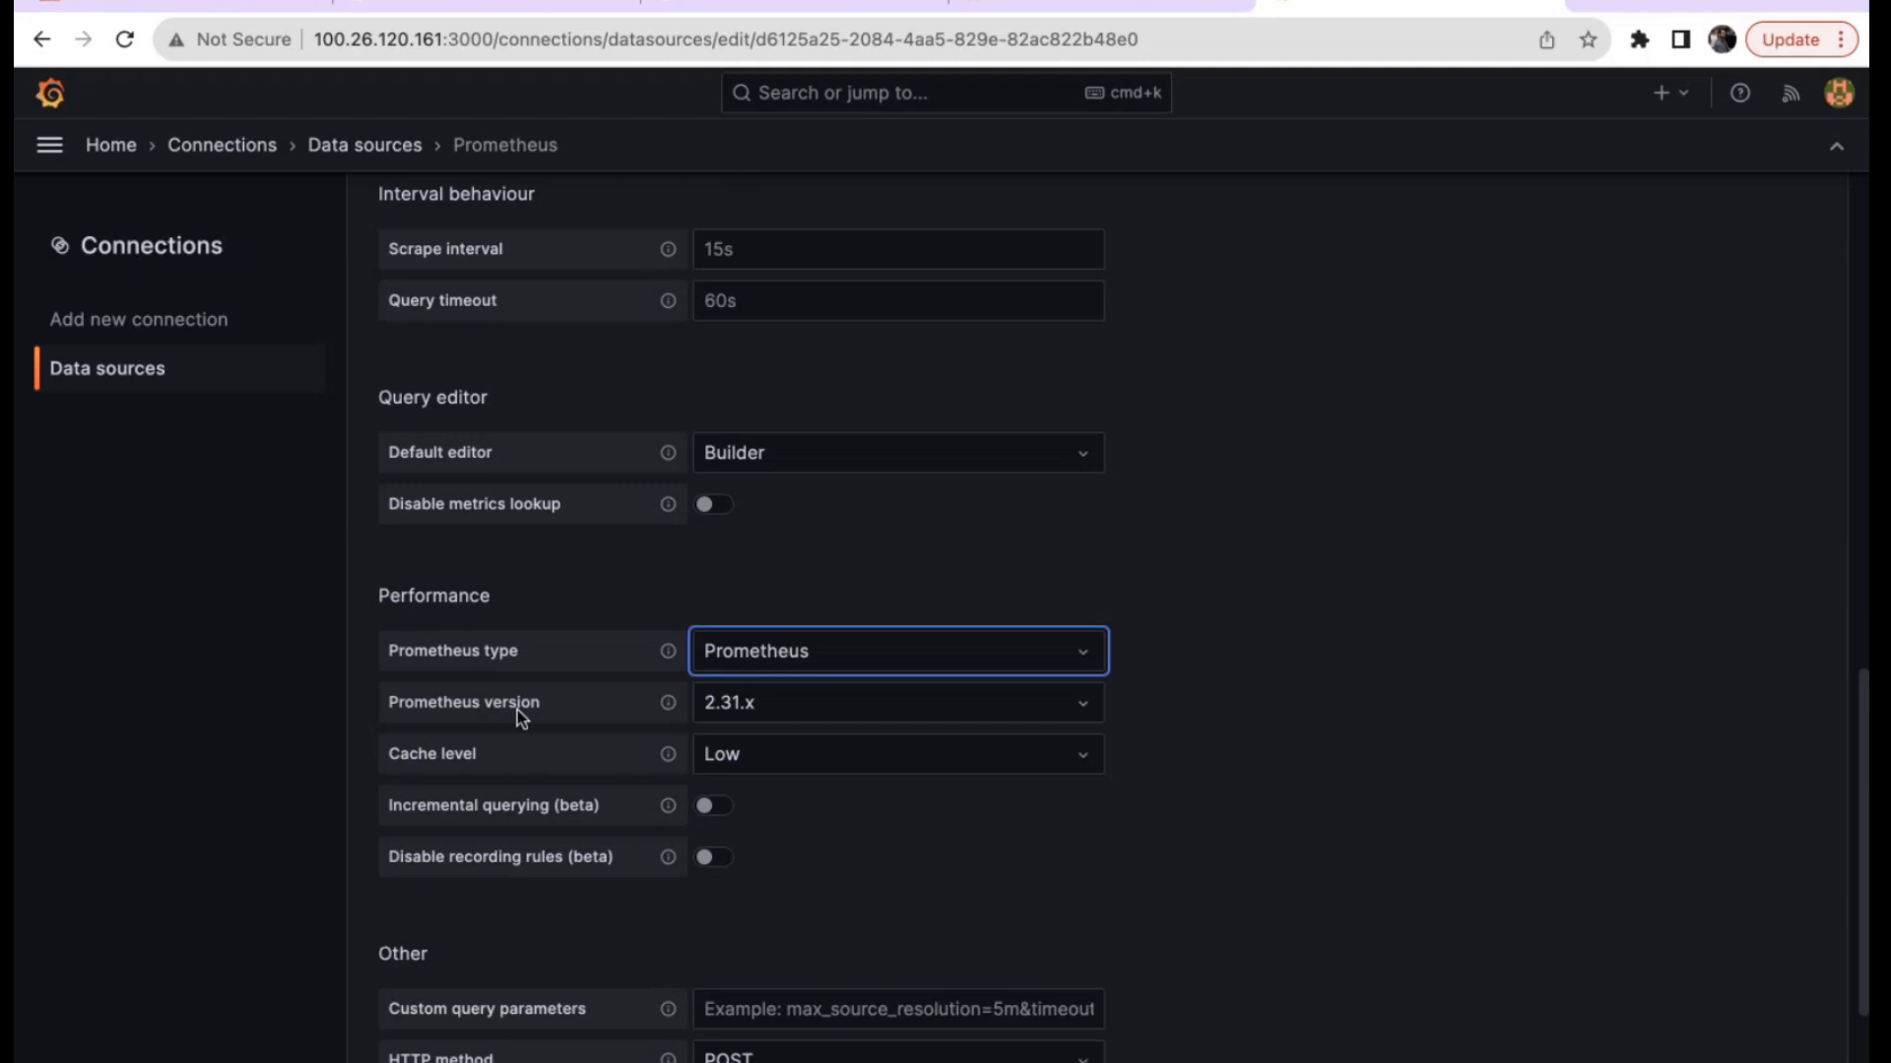
Look up the server's version 2.31.2 under Prometheus Runtime & Build Information.
{"action": "left_click", "coordinate": [750, 6]}
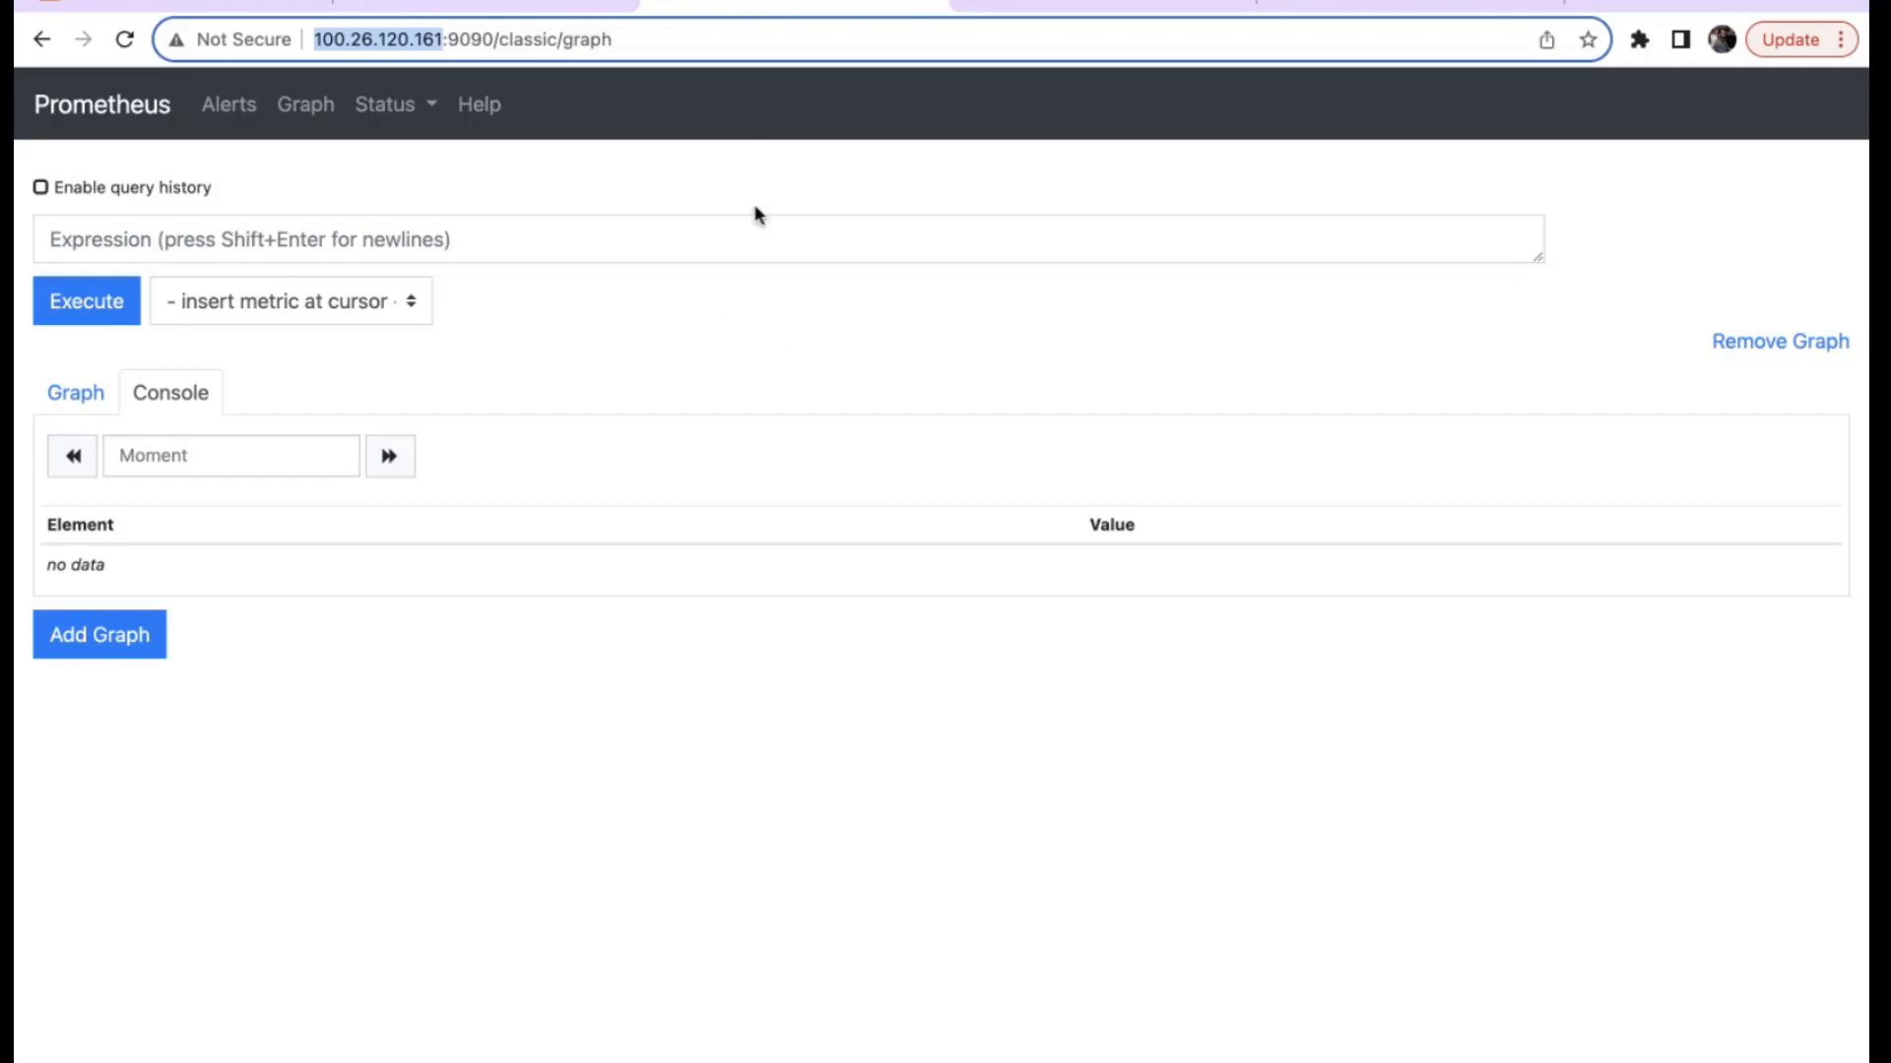
{"action": "left_click", "coordinate": [390, 109]}
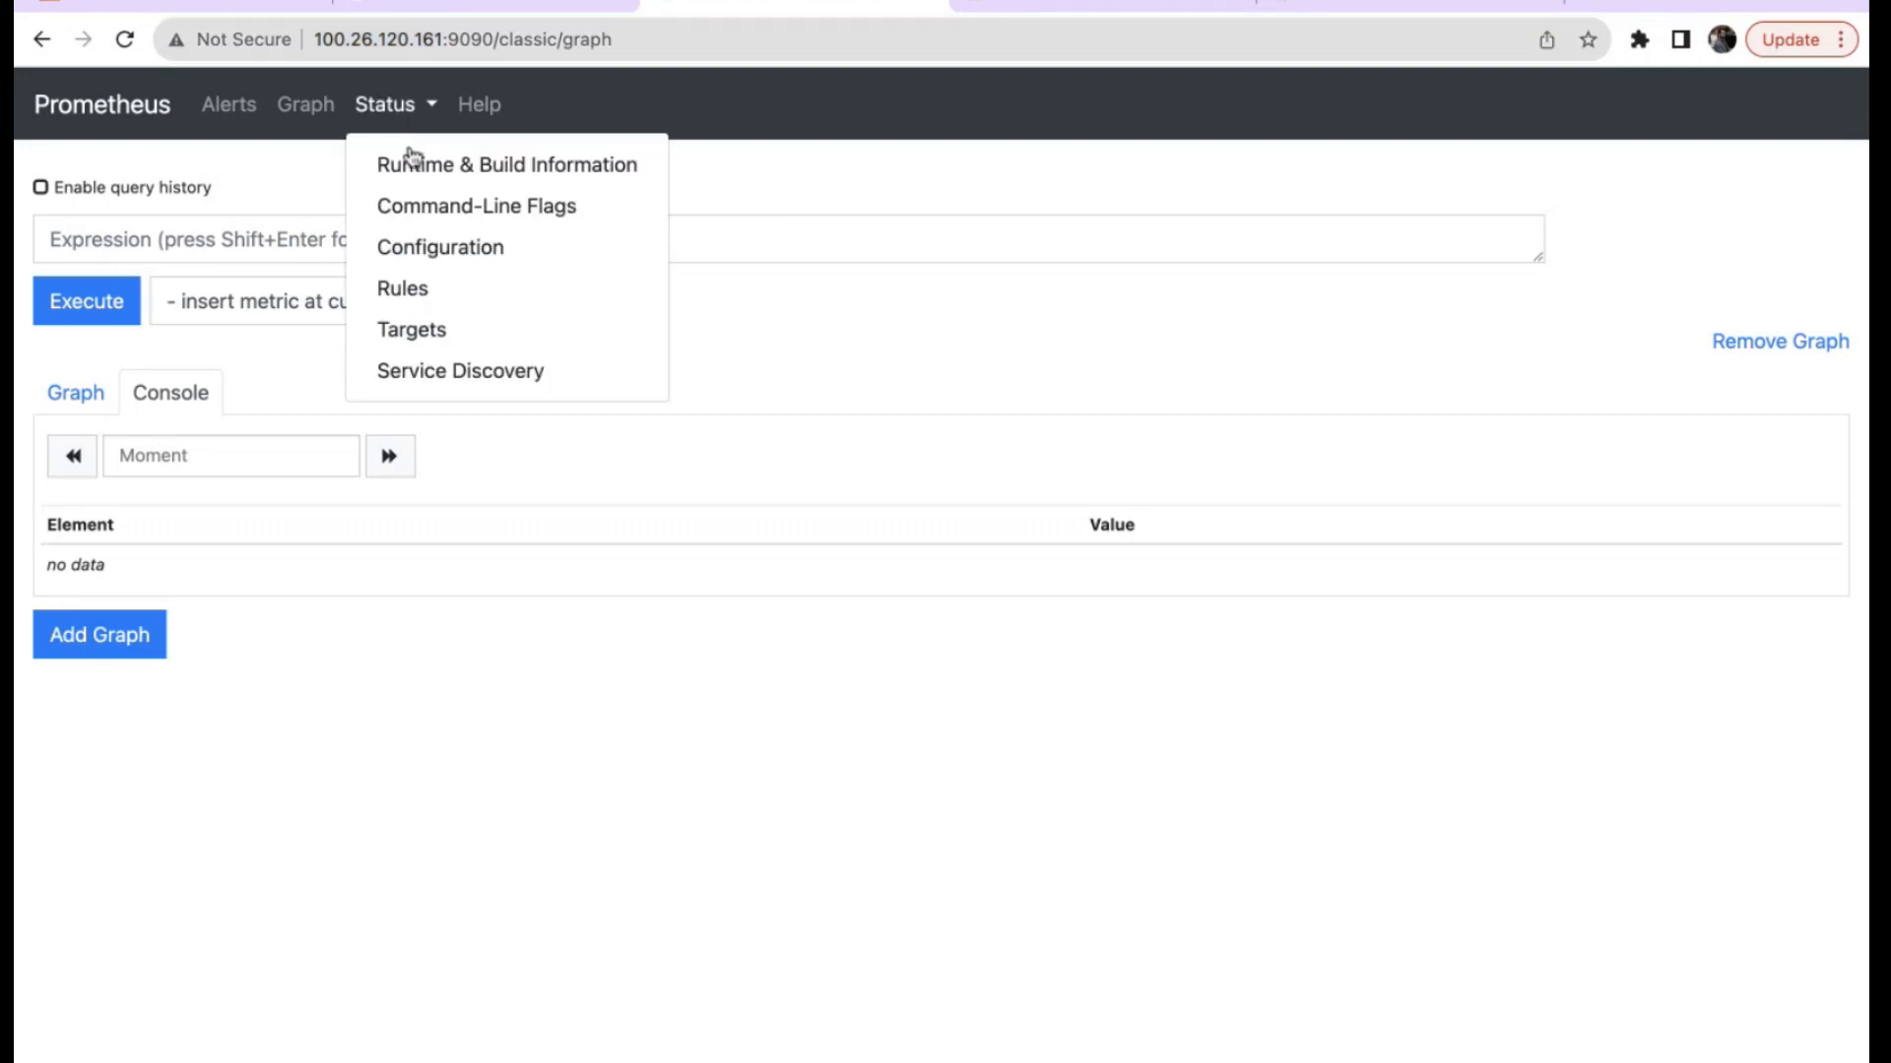
{"action": "left_click", "coordinate": [439, 169]}
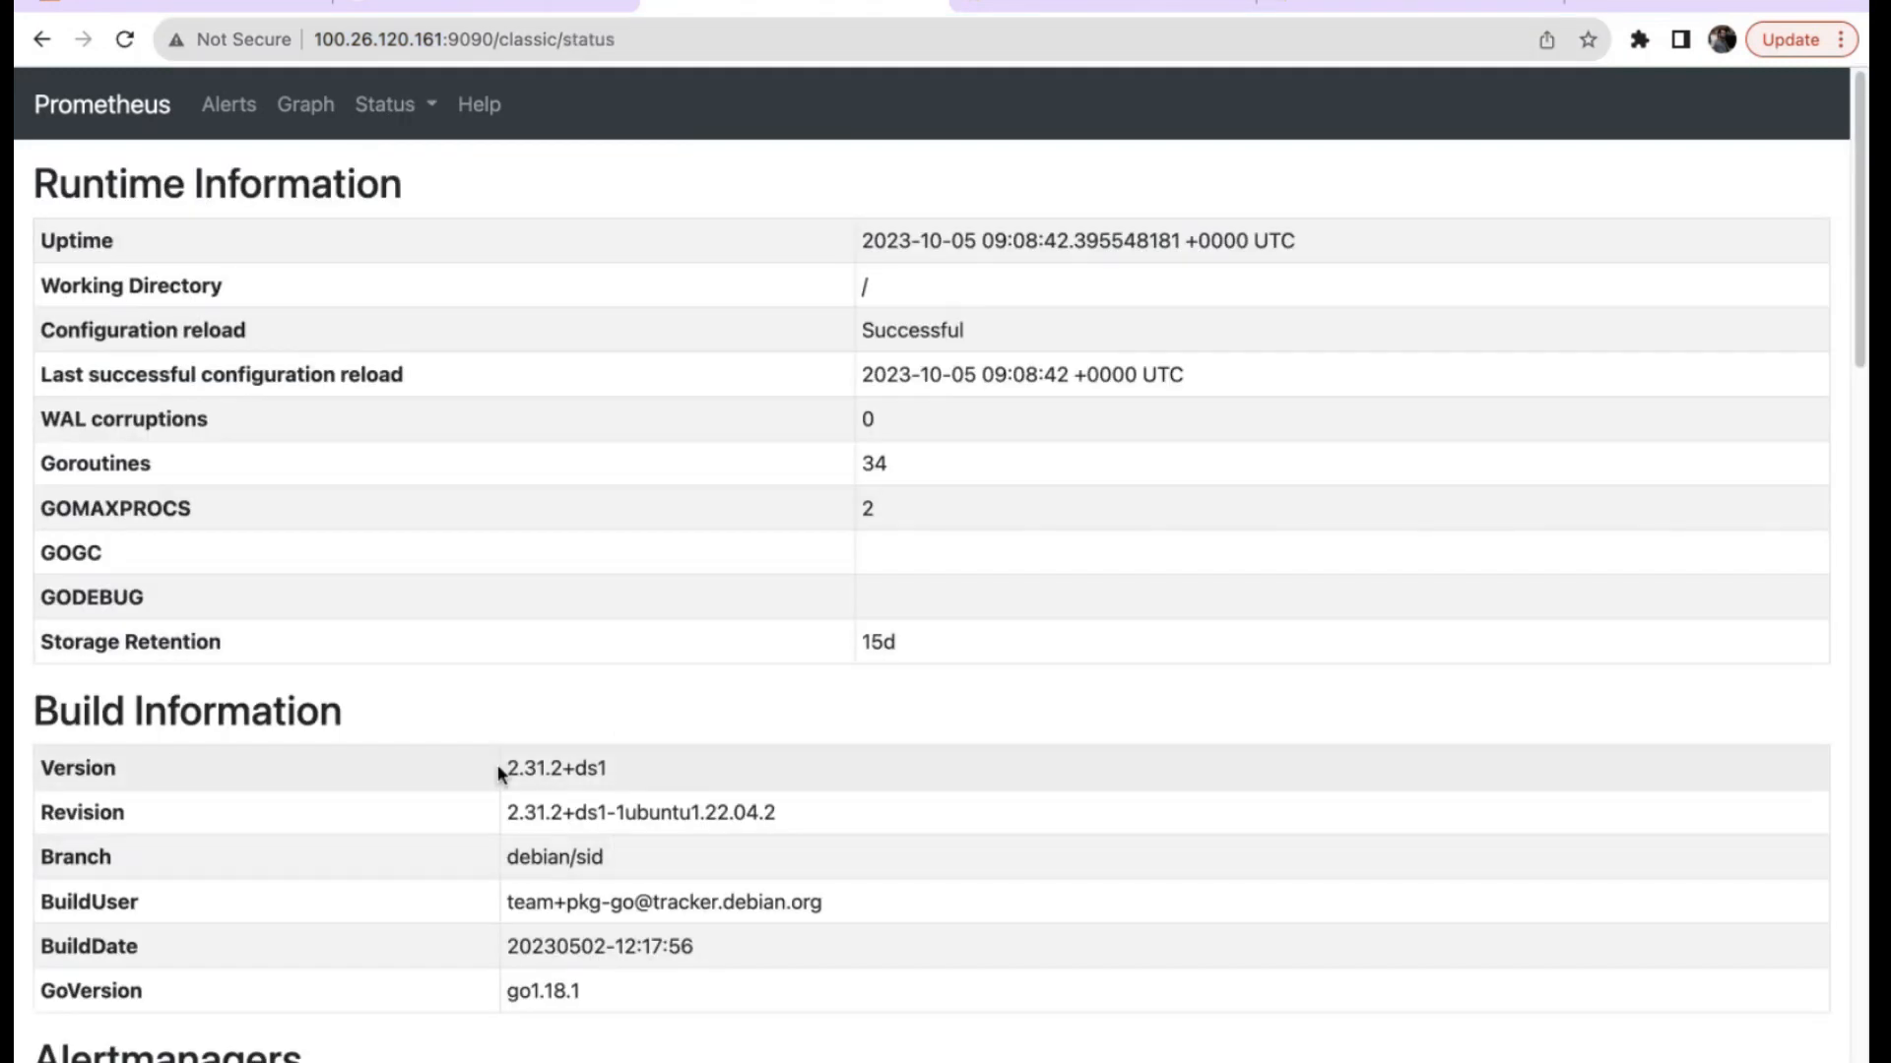
{"action": "left_click_drag", "start_coordinate": [504, 765], "coordinate": [548, 768]}
Set the Prometheus version to 2.31.x and Save & test the data source successfully.
{"action": "left_click", "coordinate": [1363, 13]}
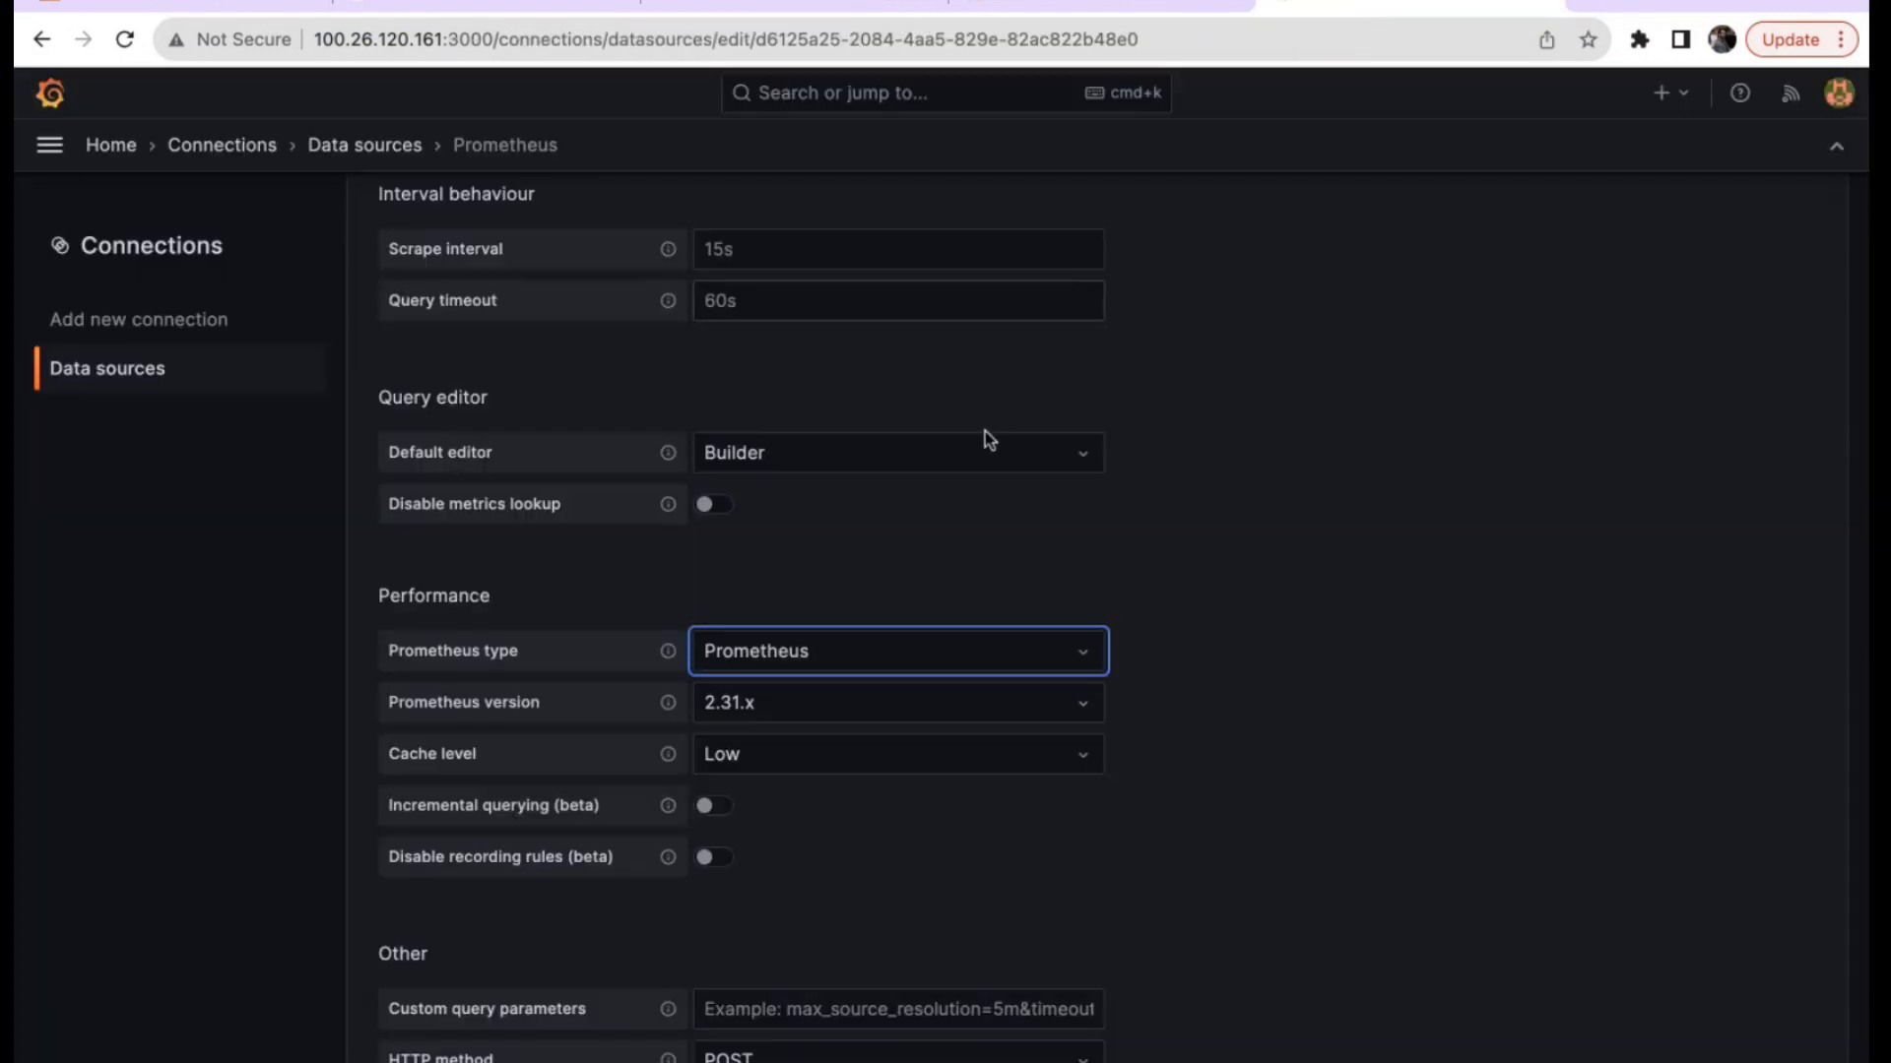
{"action": "left_click", "coordinate": [811, 706]}
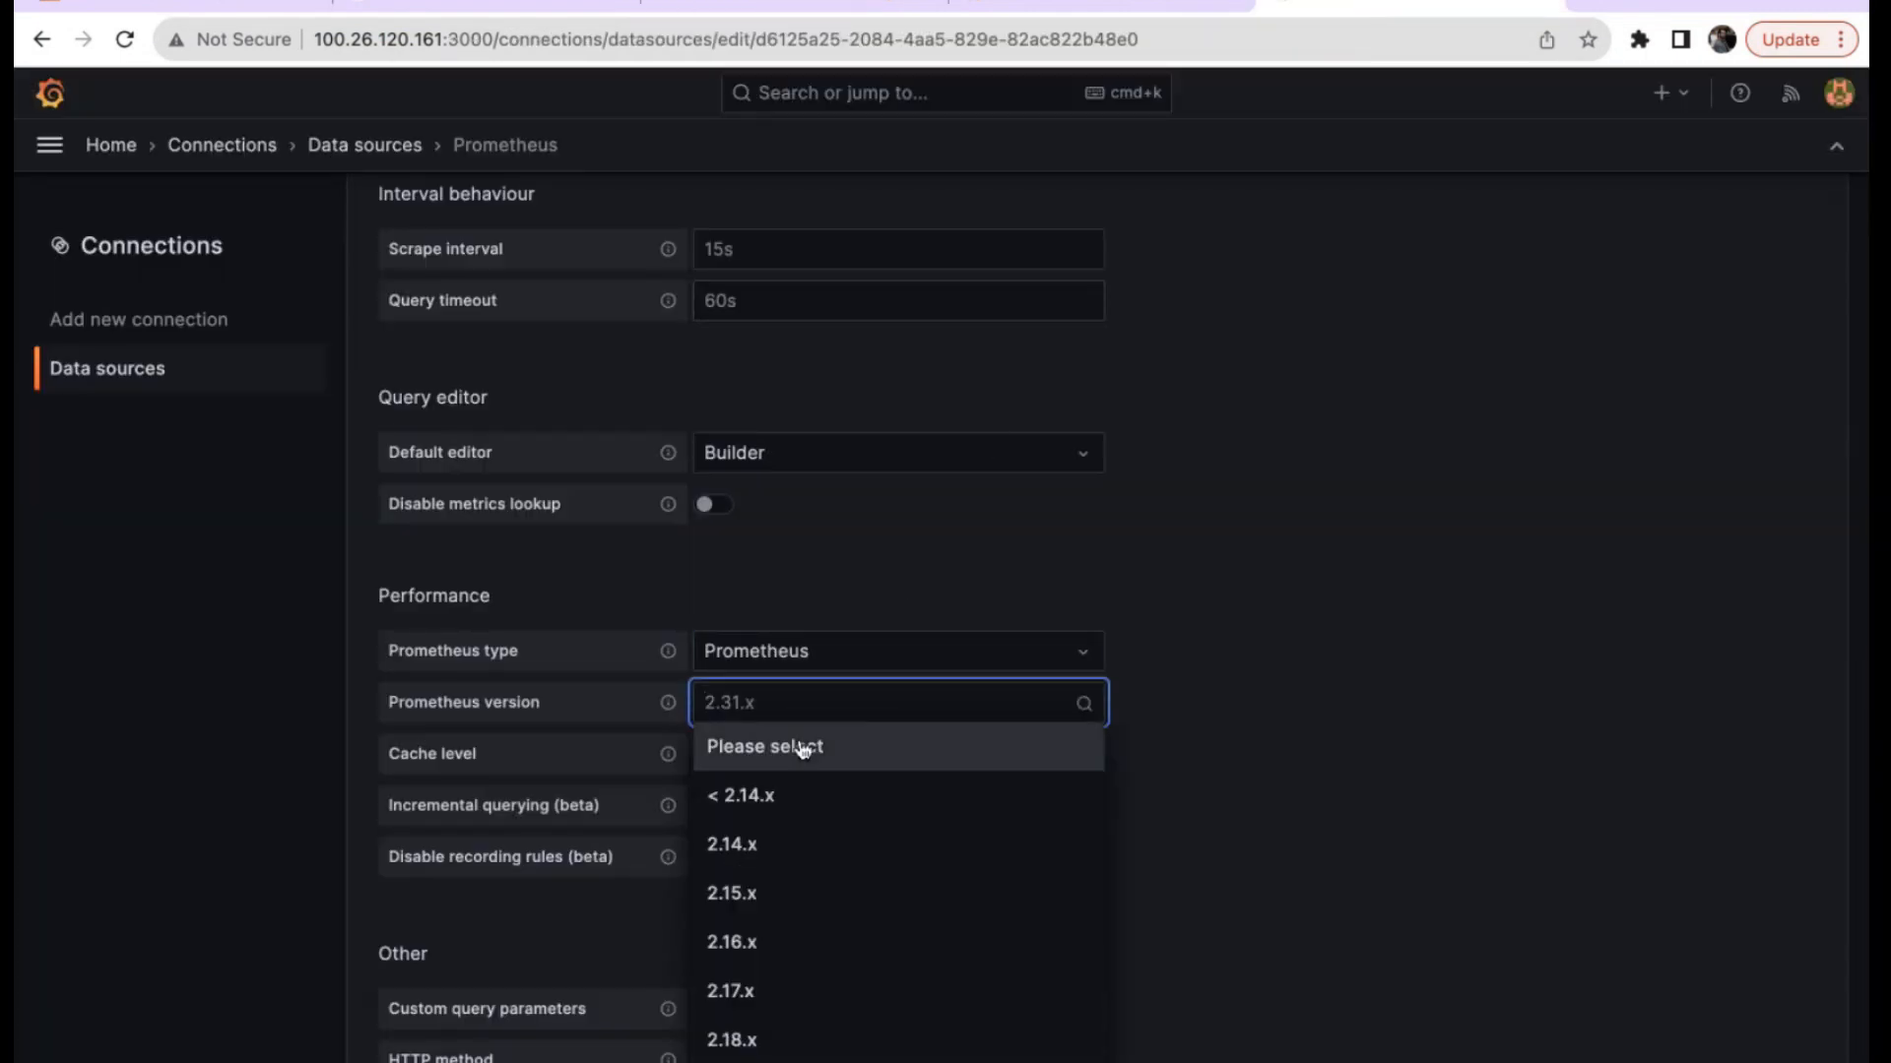
{"action": "scroll", "coordinate": [789, 901], "scroll_direction": "down", "scroll_amount": 8}
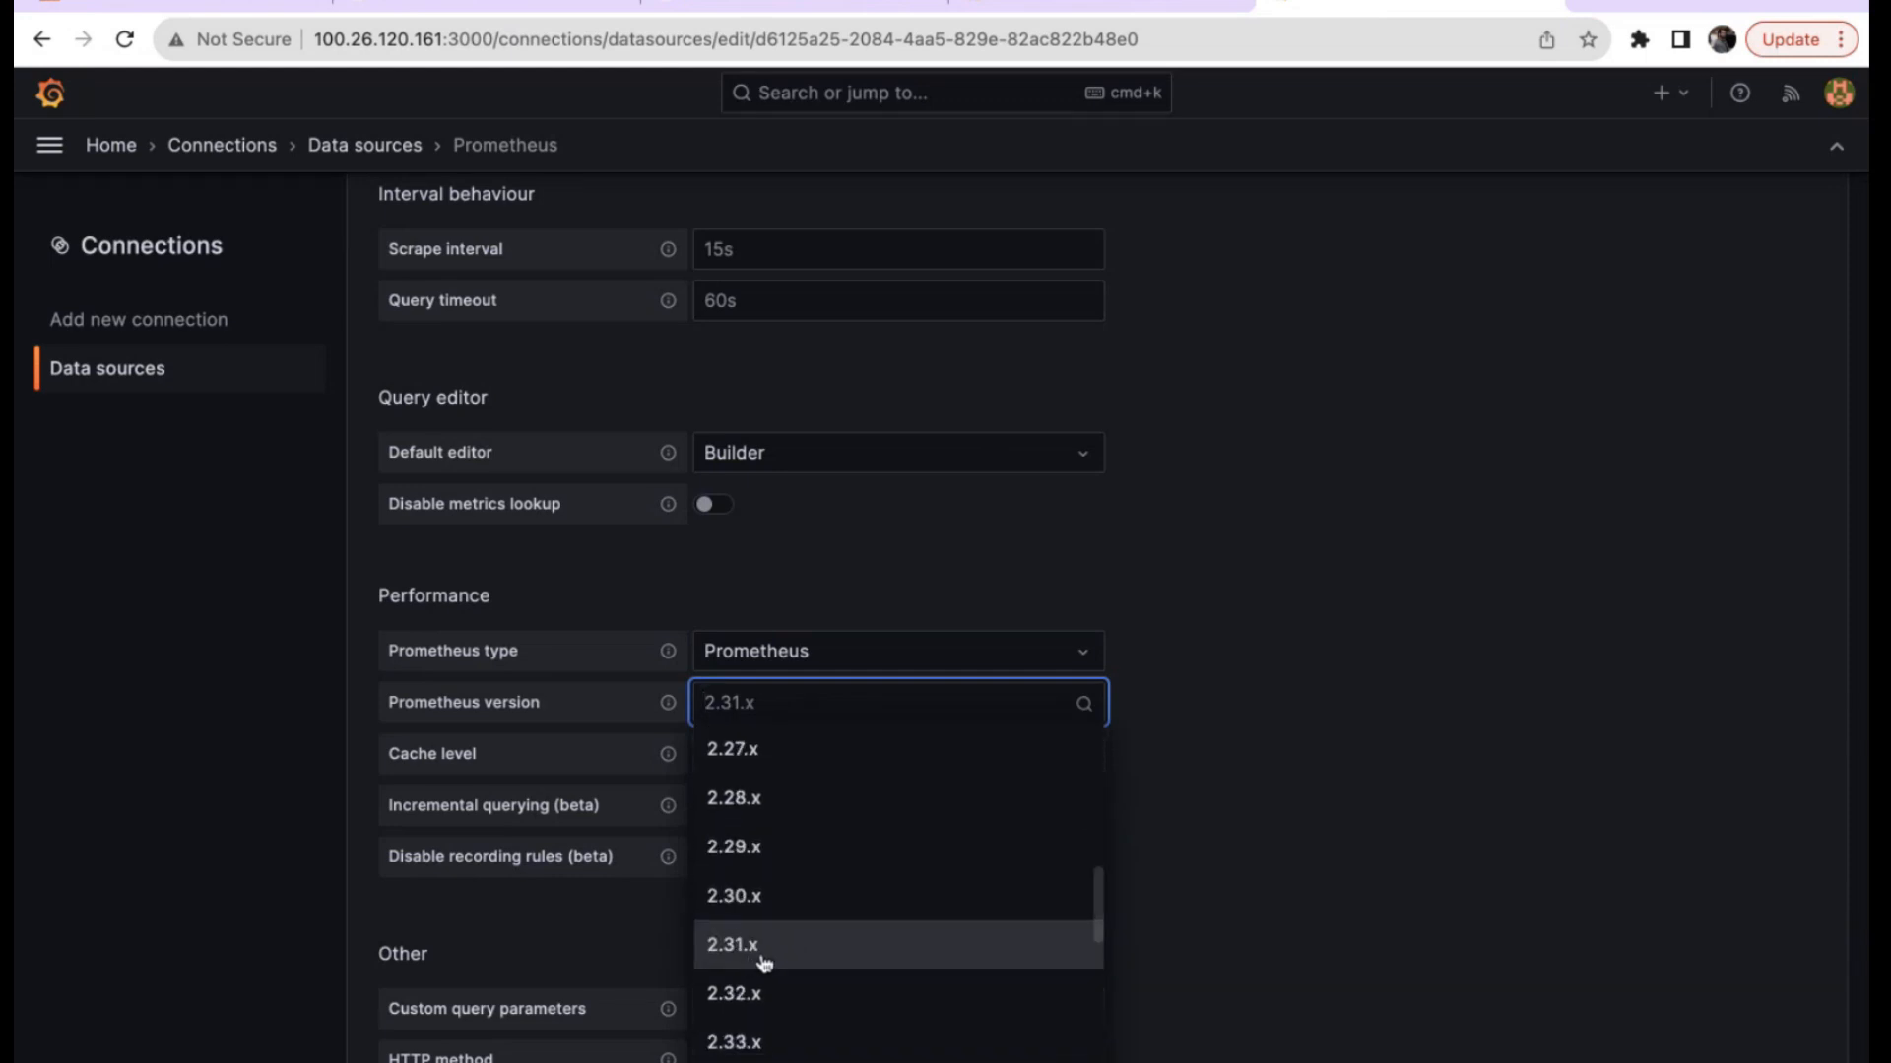
{"action": "left_click", "coordinate": [763, 960]}
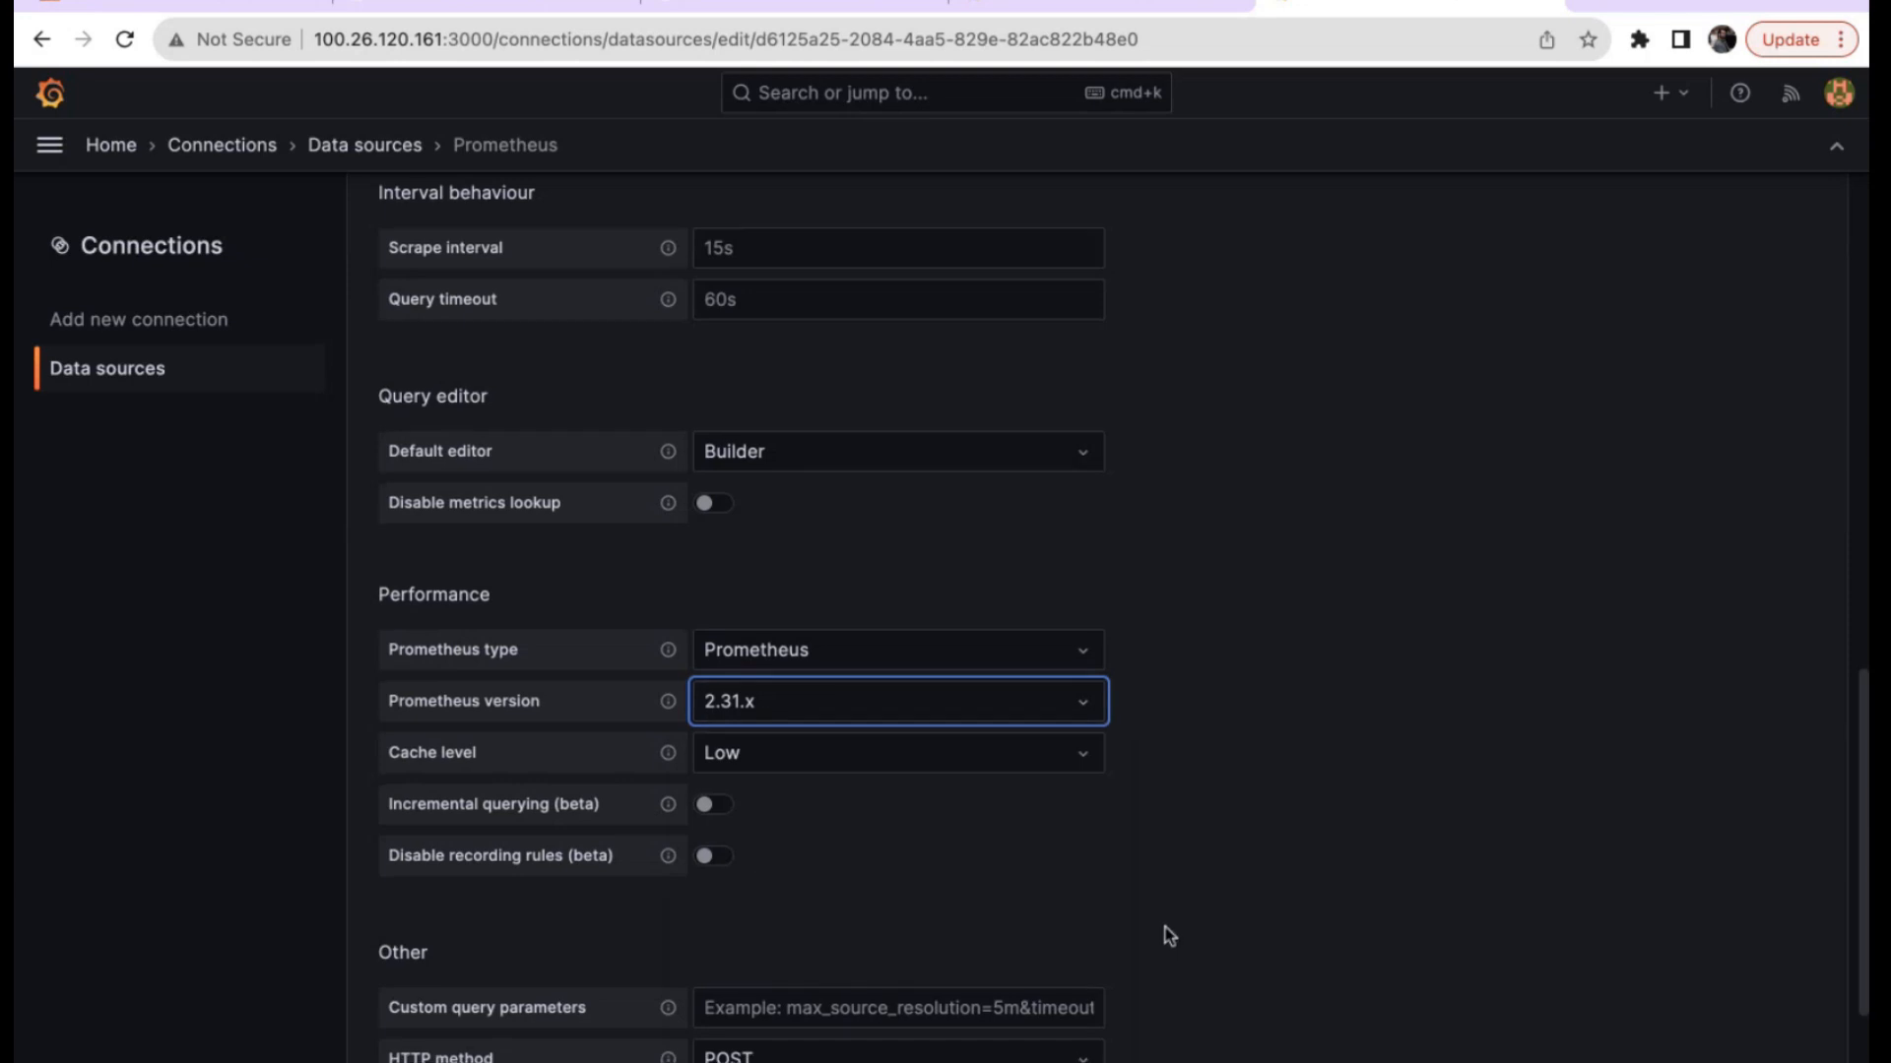
{"action": "scroll", "coordinate": [1166, 930], "scroll_direction": "down", "scroll_amount": 2}
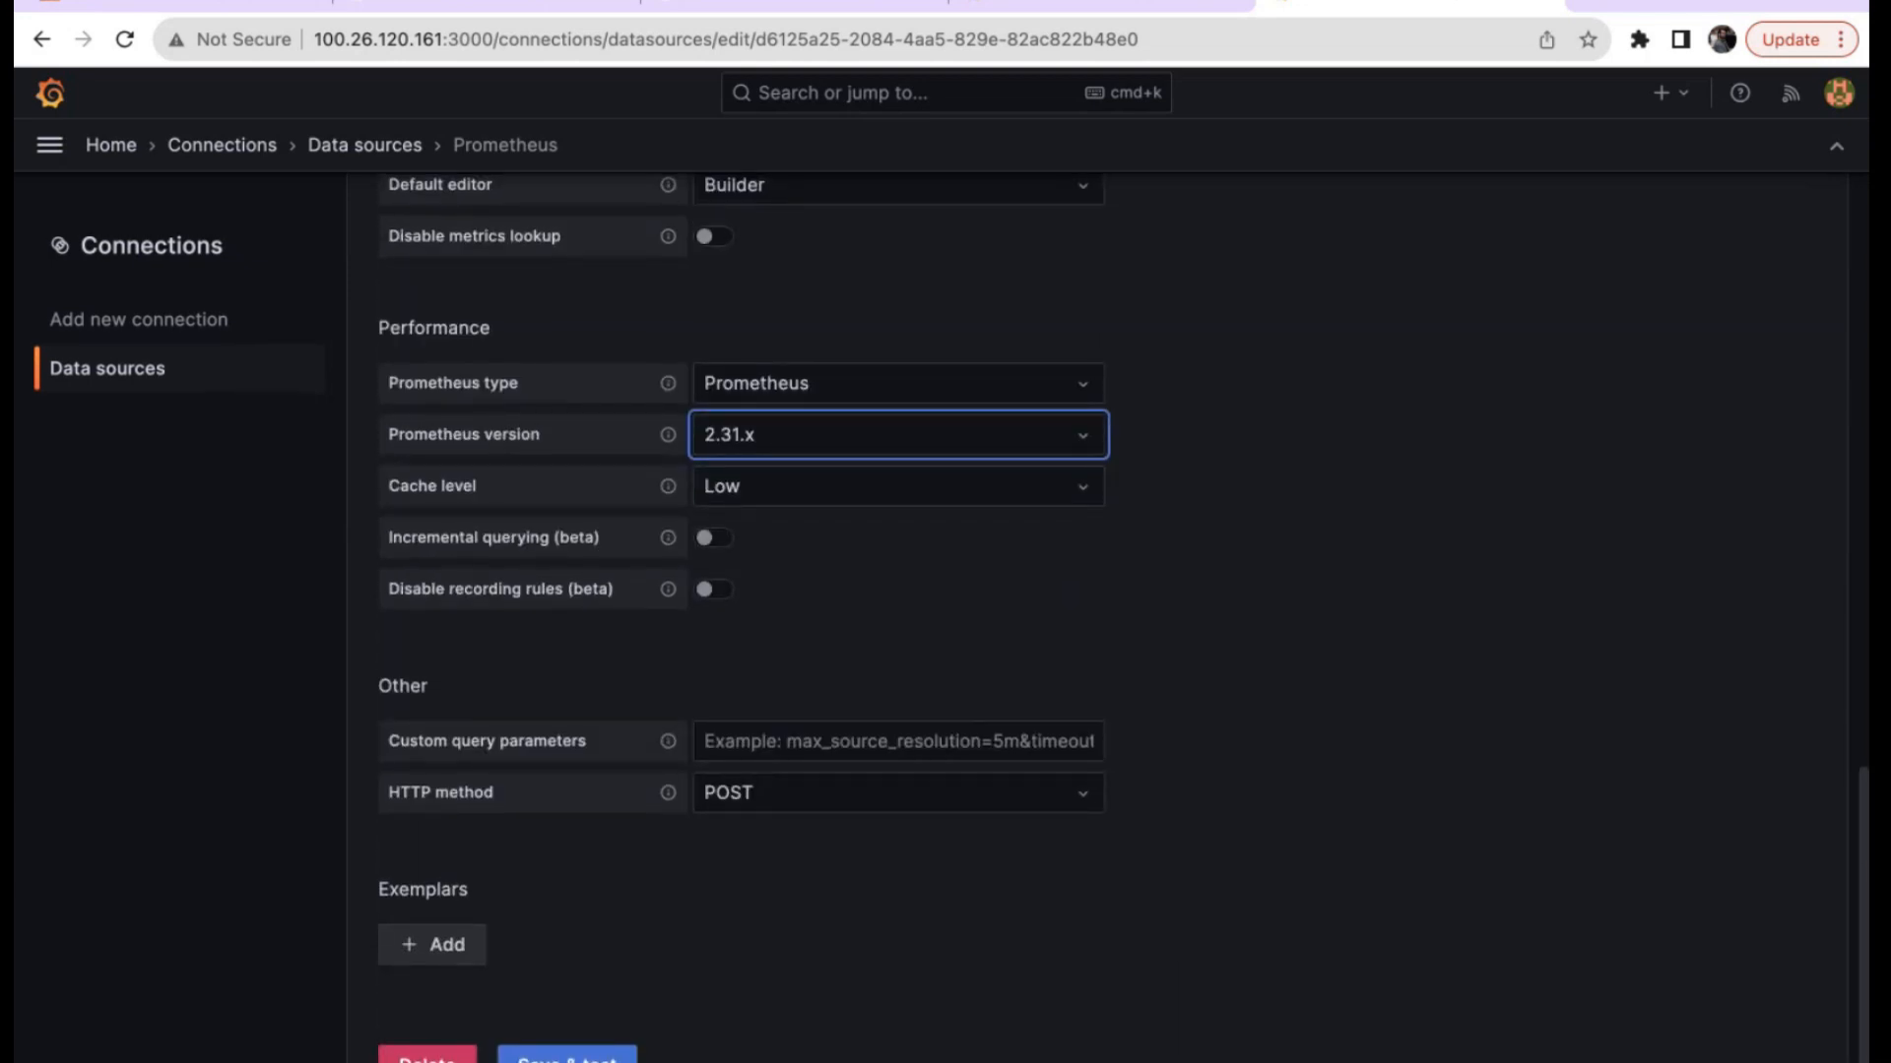
{"action": "left_click", "coordinate": [567, 1055]}
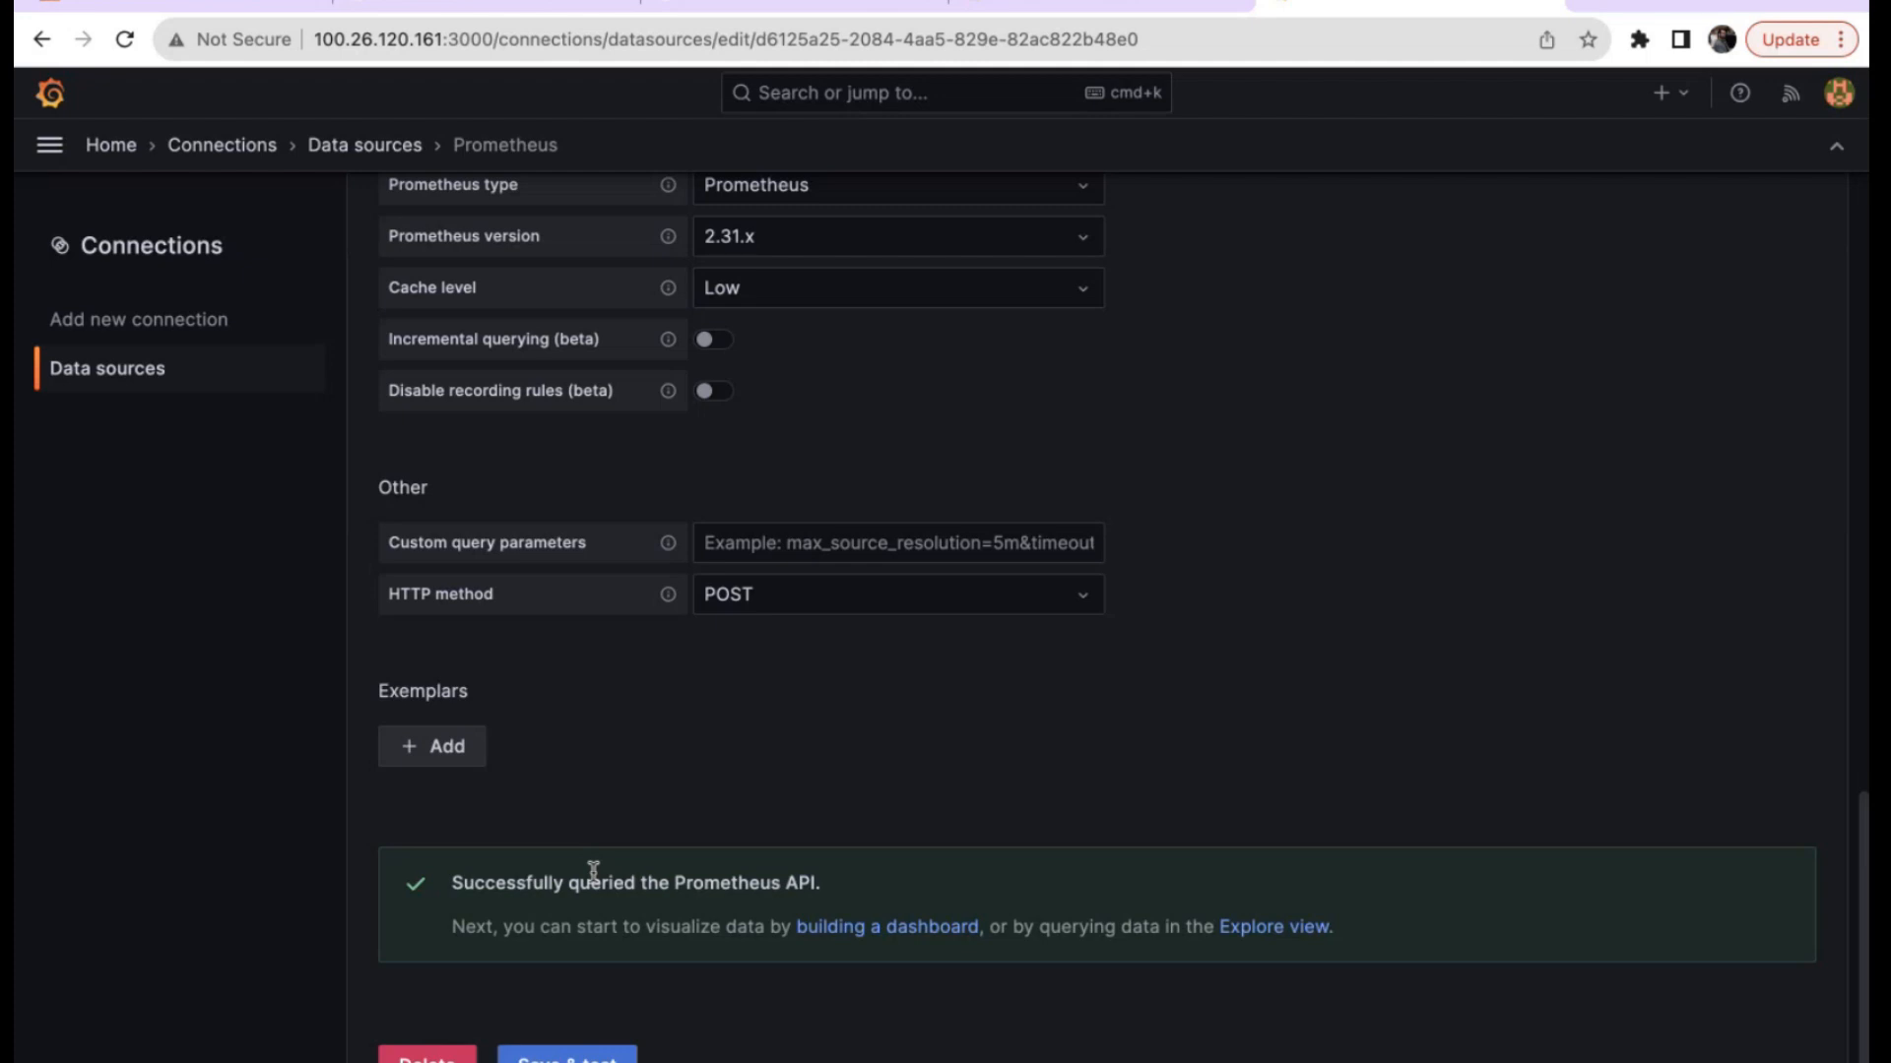
{"action": "scroll", "coordinate": [593, 869], "scroll_direction": "up", "scroll_amount": 15}
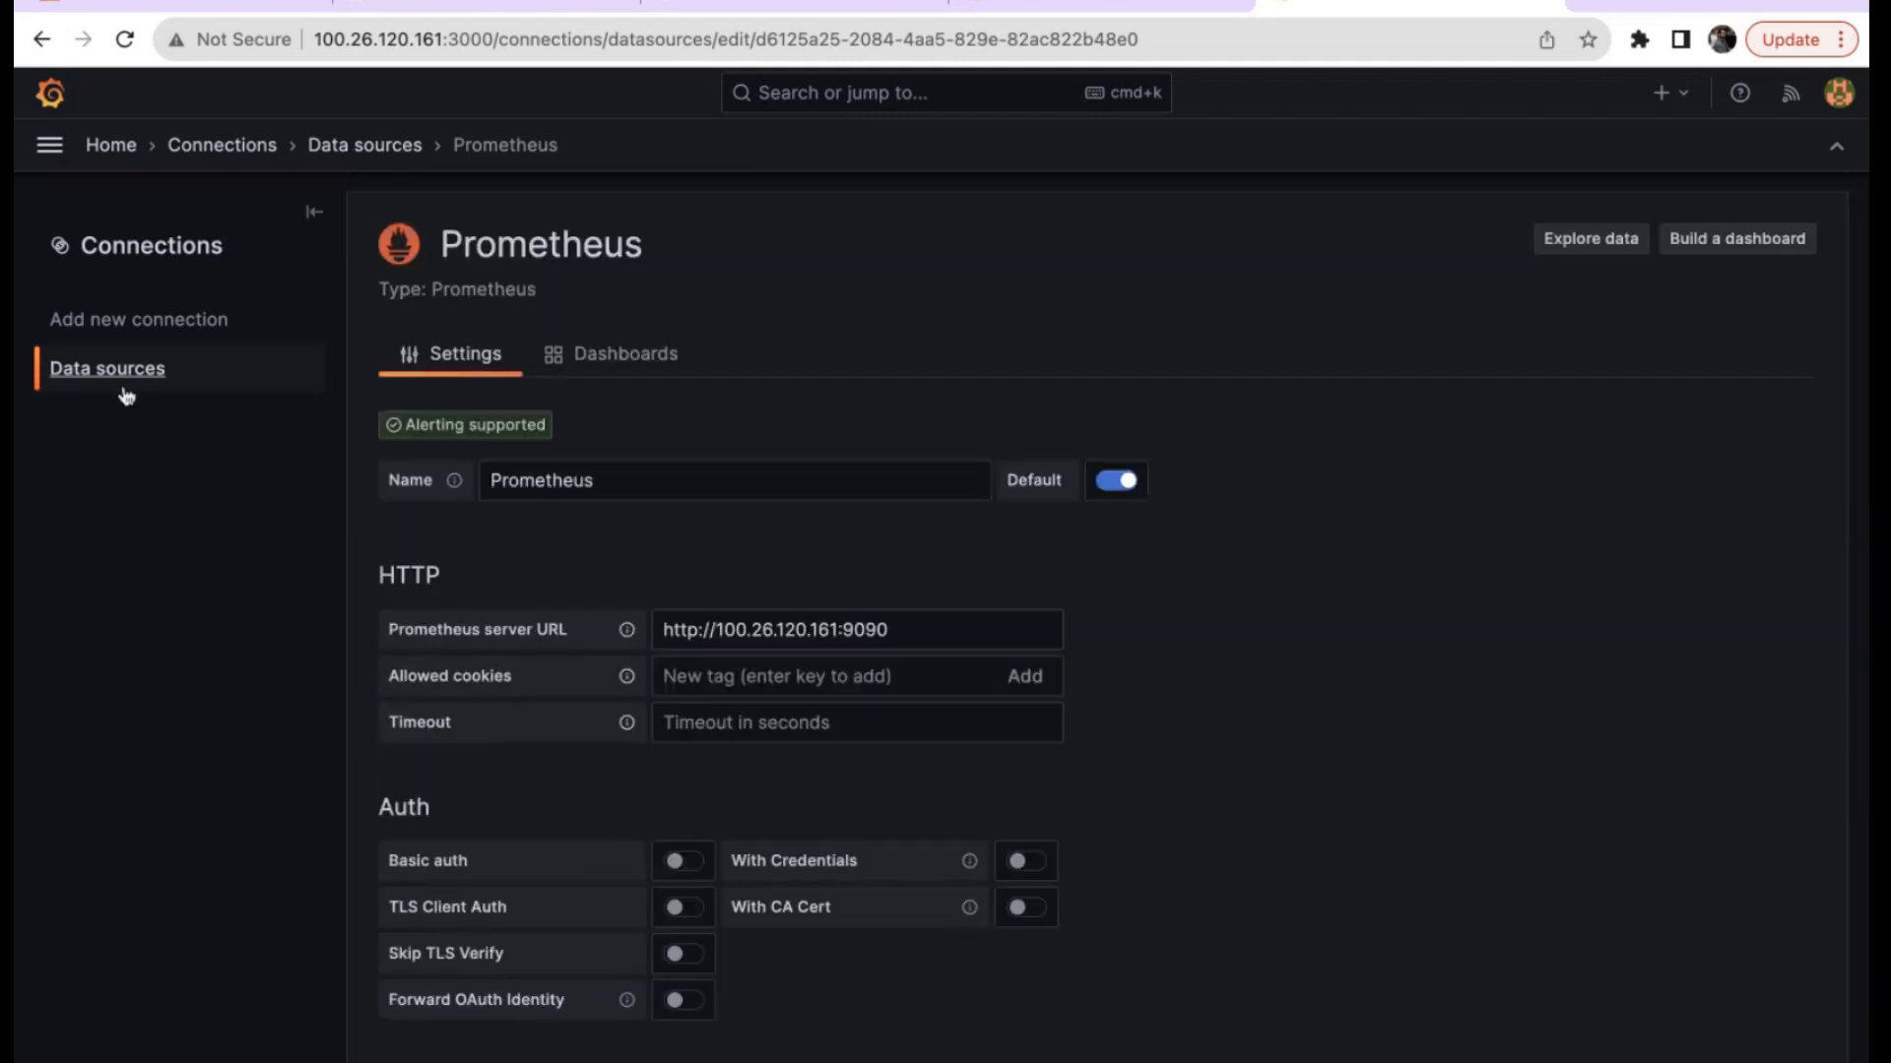
Check the Data sources list, then open Explore using the Prometheus data source.
{"action": "left_click", "coordinate": [49, 144]}
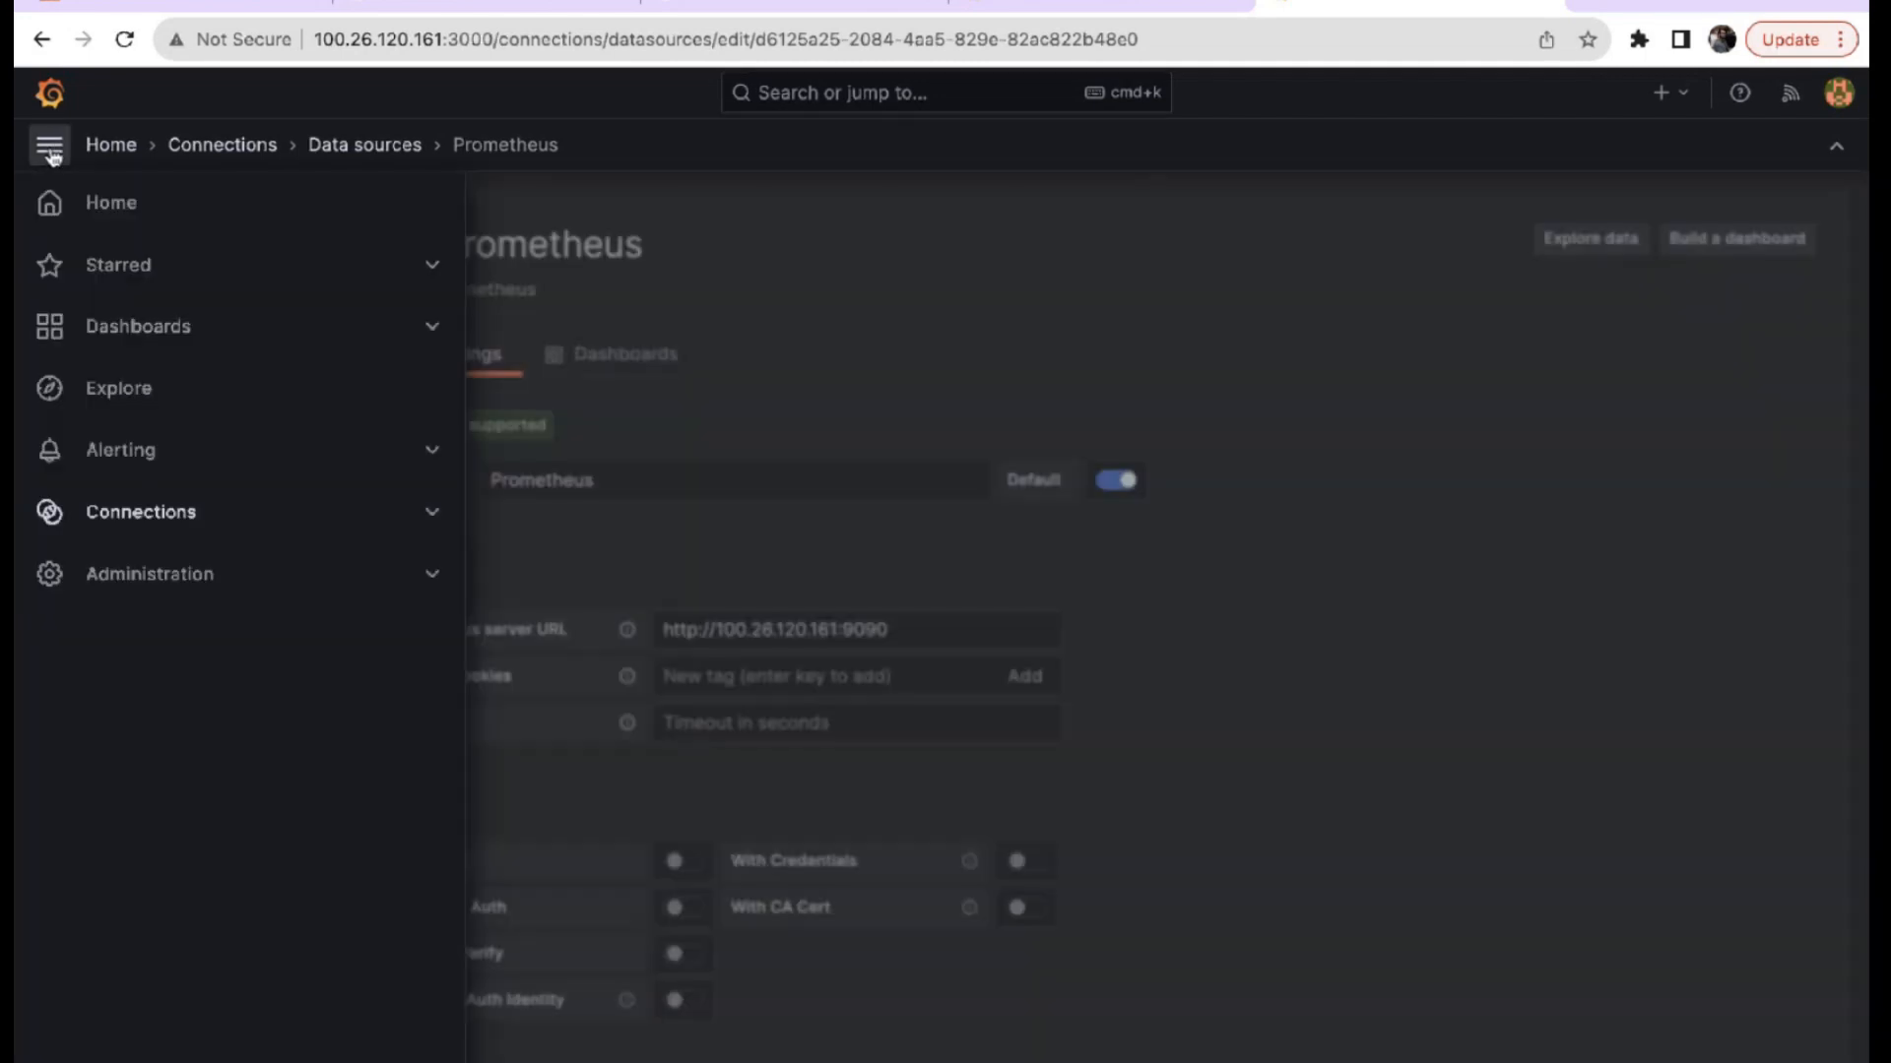
{"action": "left_click", "coordinate": [112, 509]}
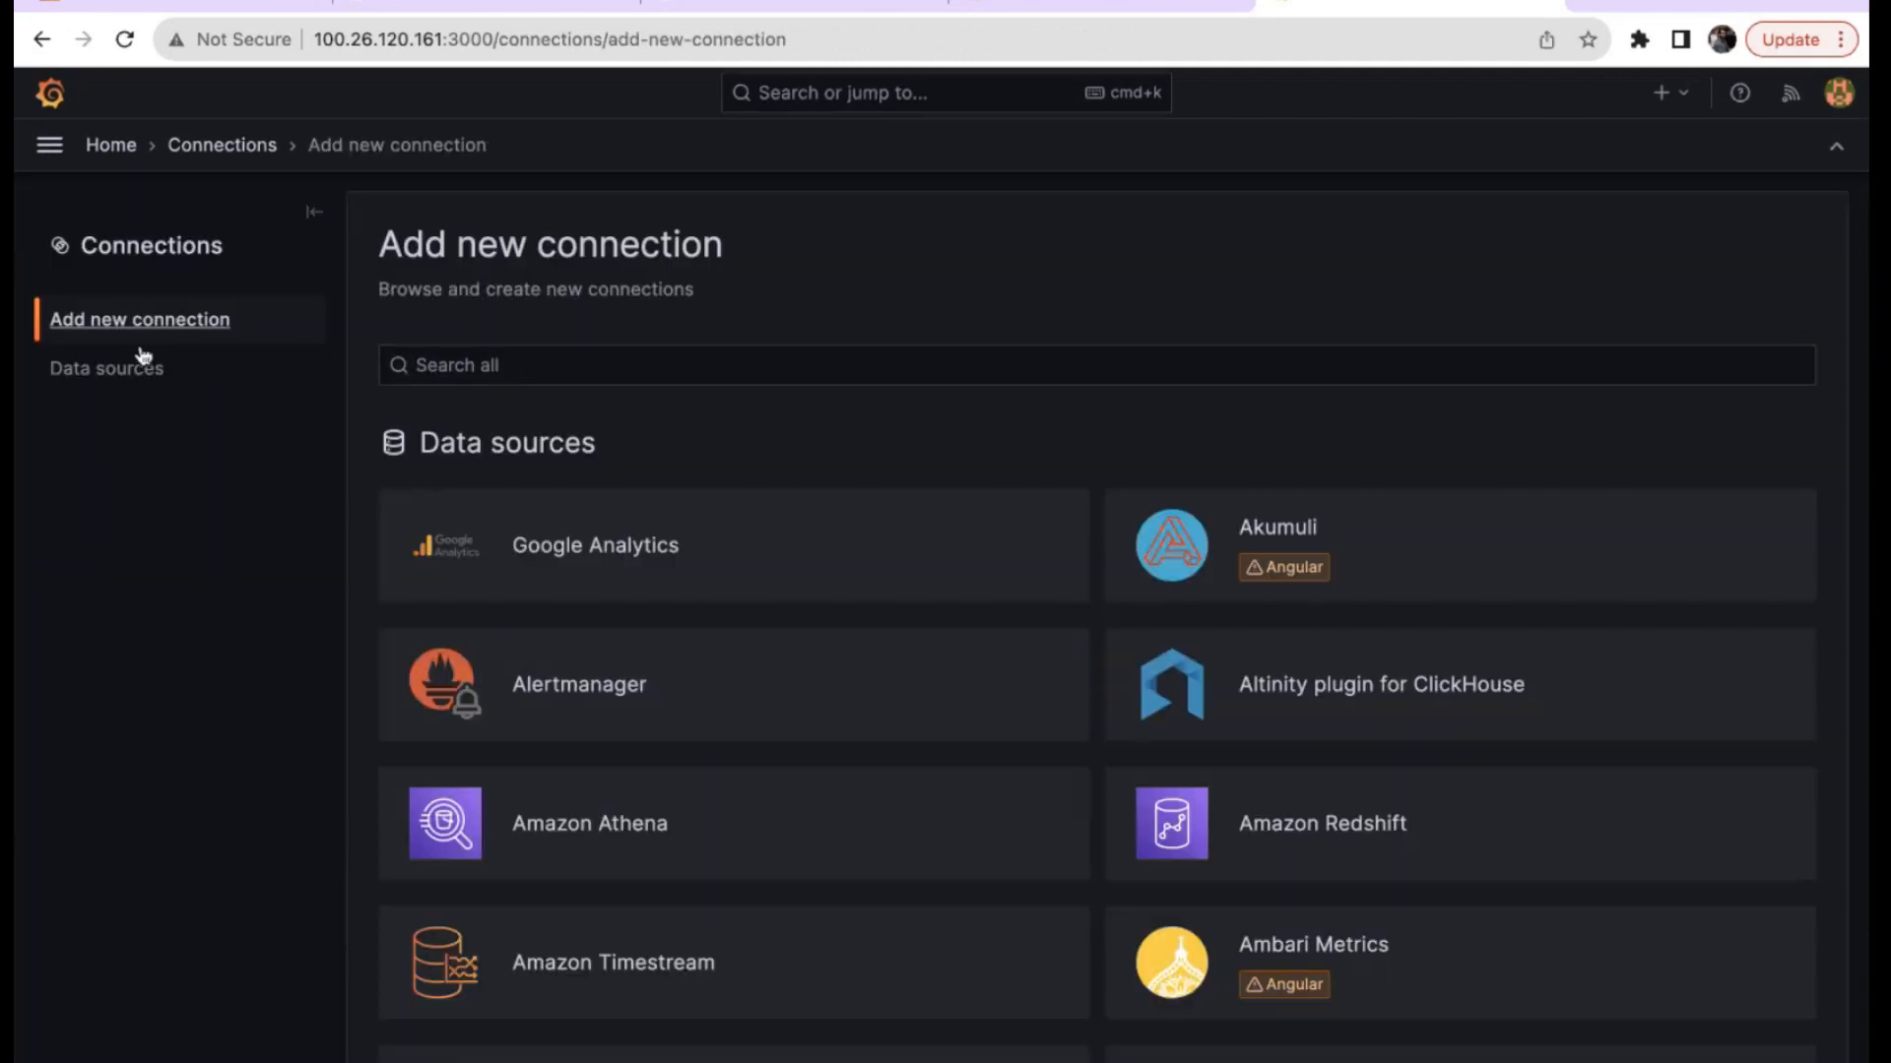
{"action": "left_click", "coordinate": [109, 371]}
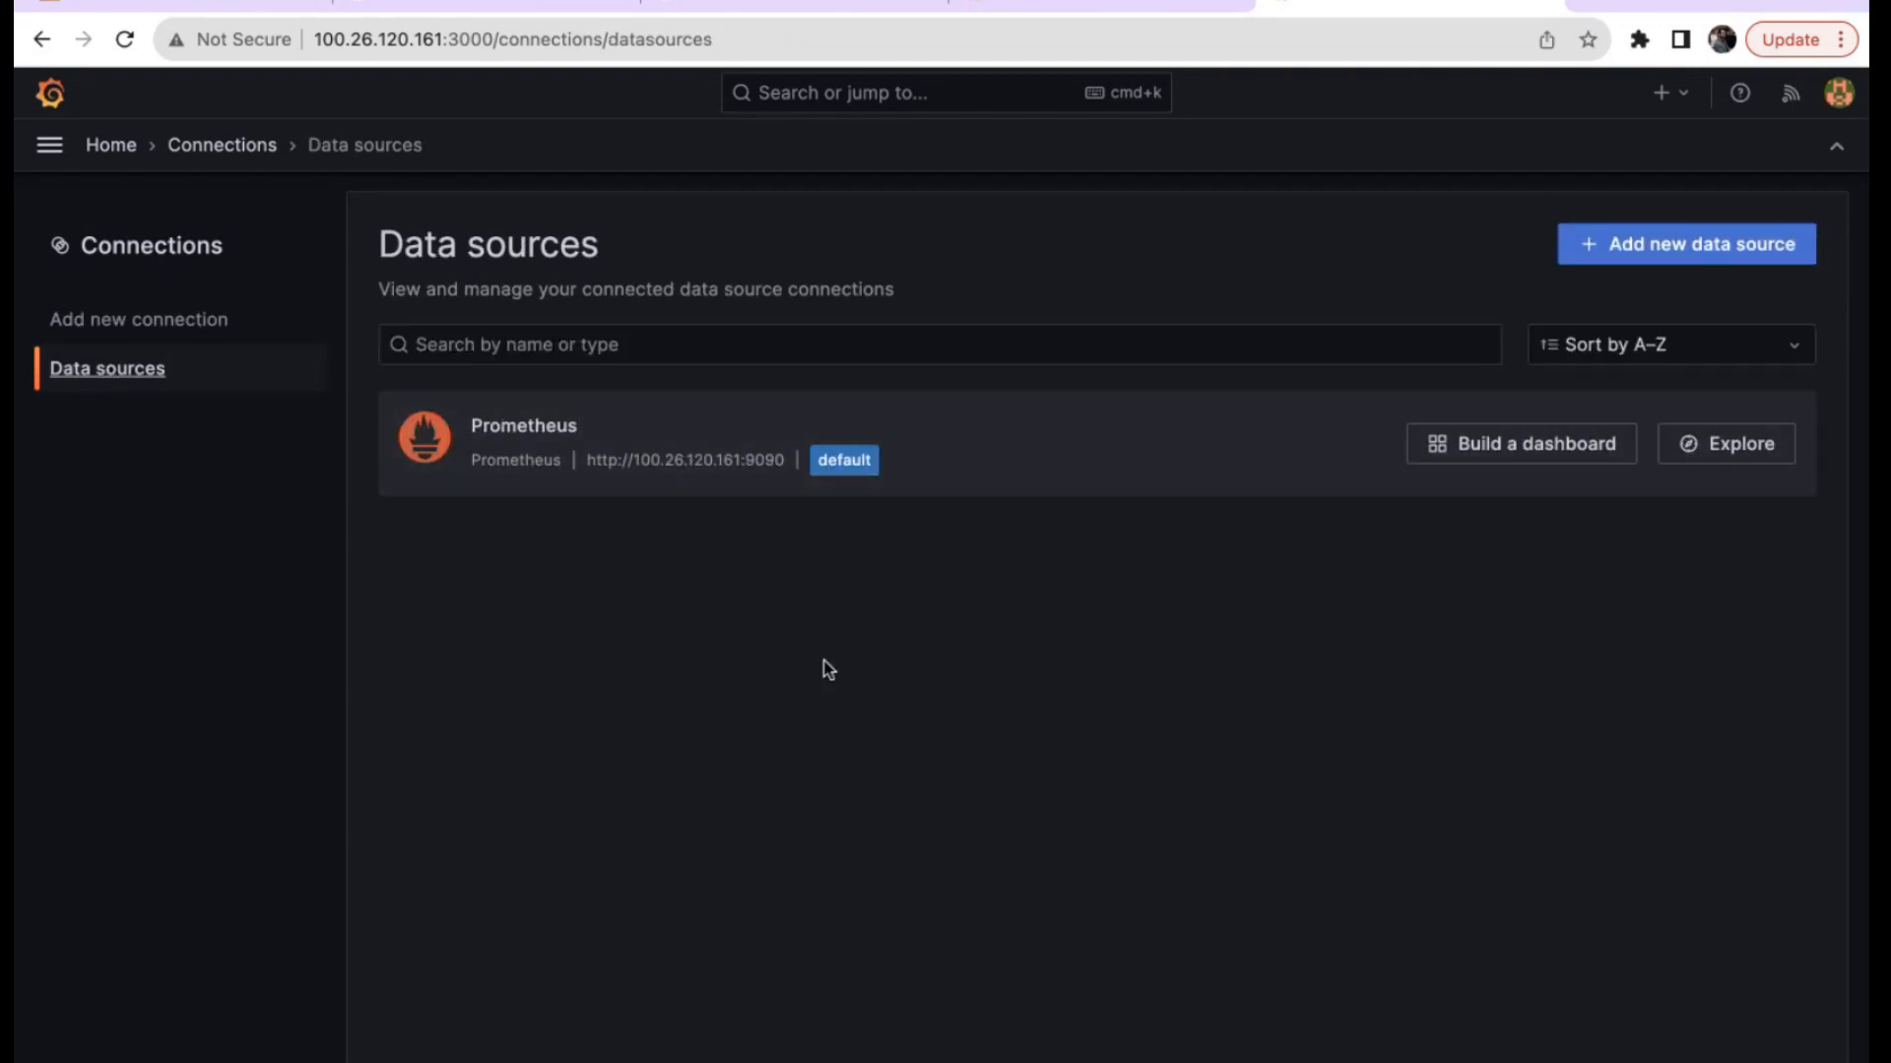
{"action": "left_click", "coordinate": [49, 145]}
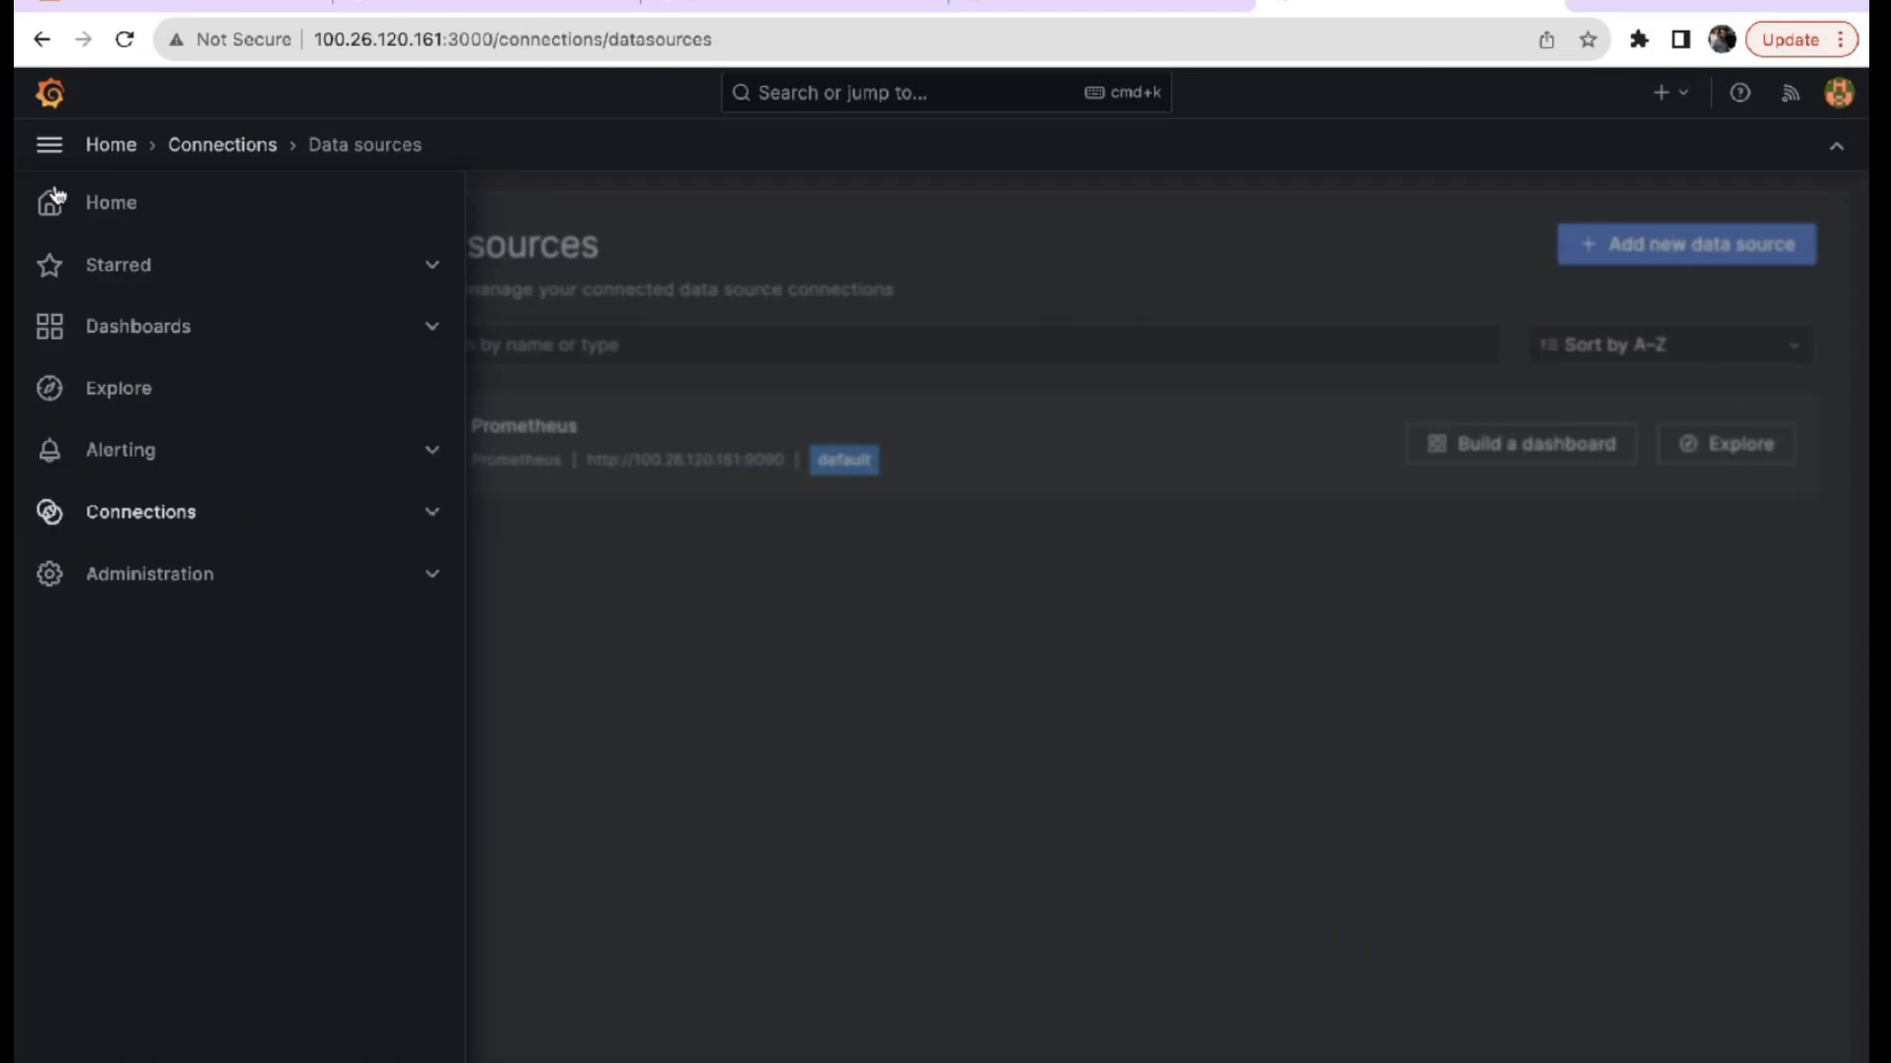
{"action": "left_click", "coordinate": [99, 391]}
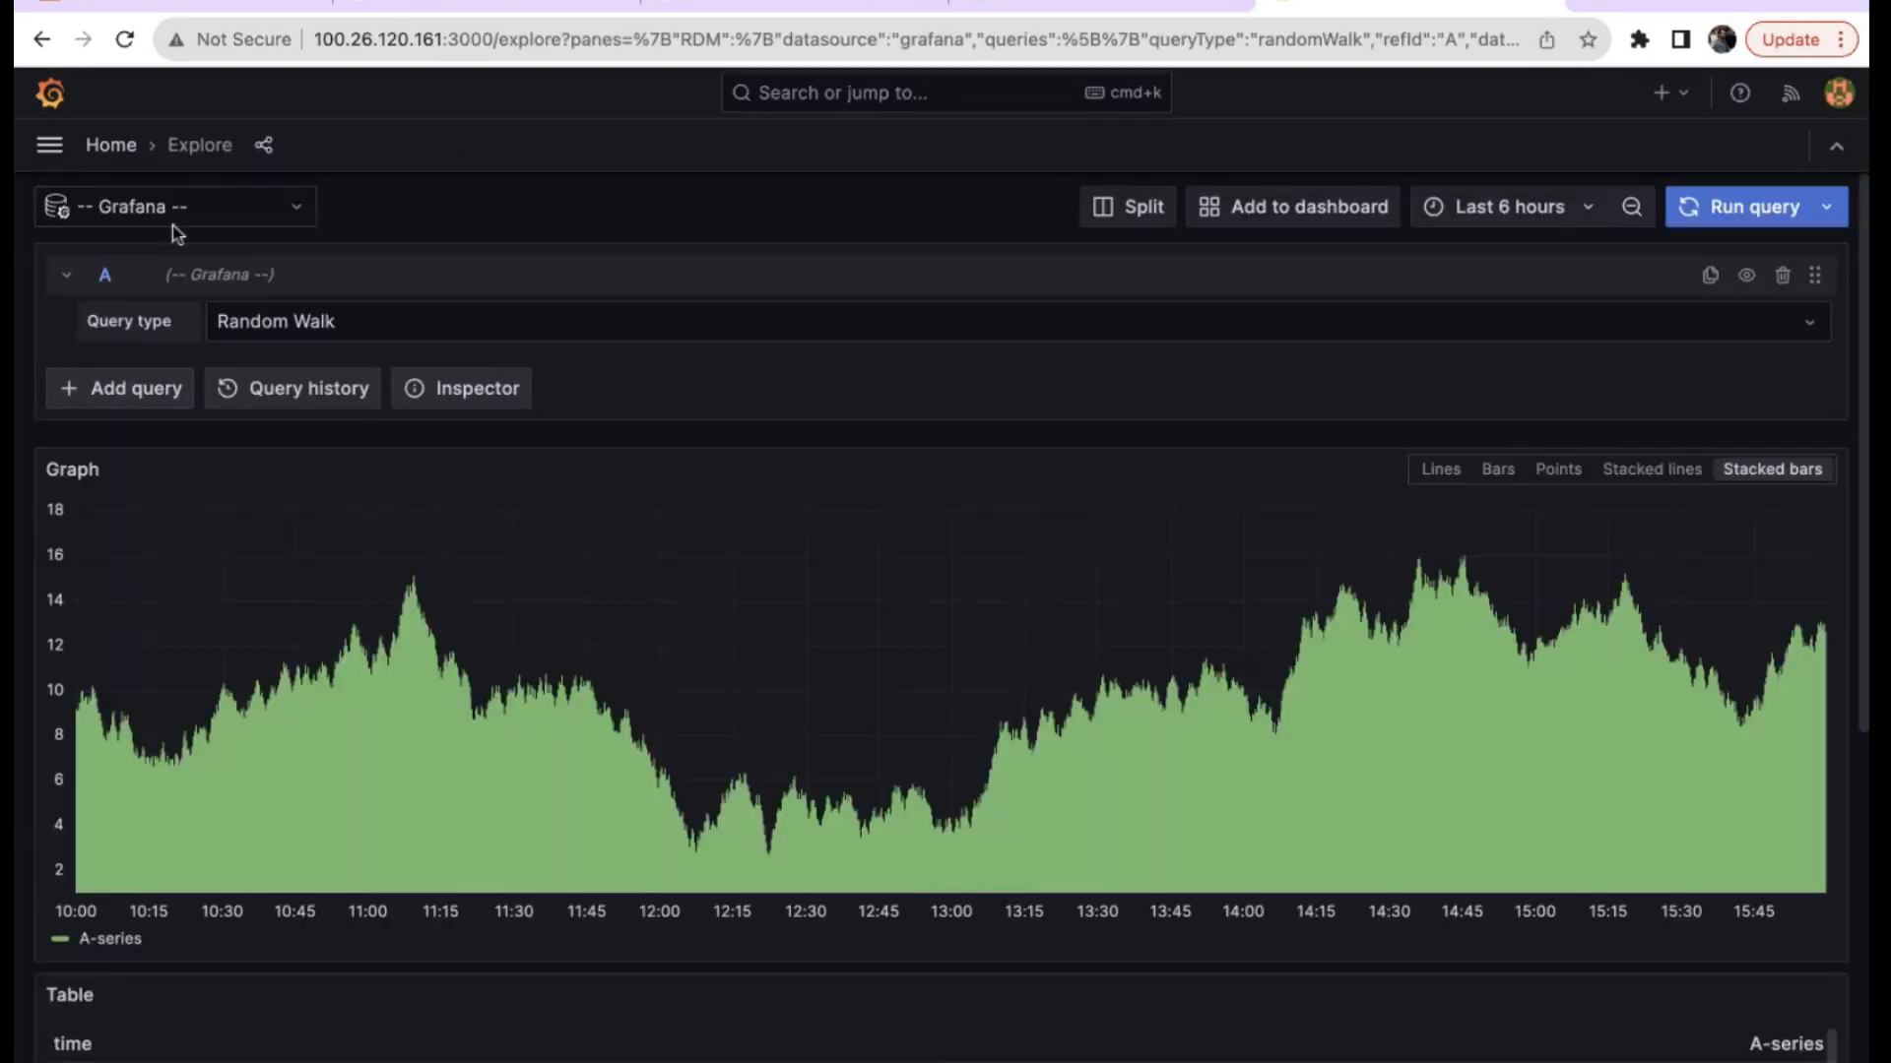
{"action": "left_click", "coordinate": [252, 213]}
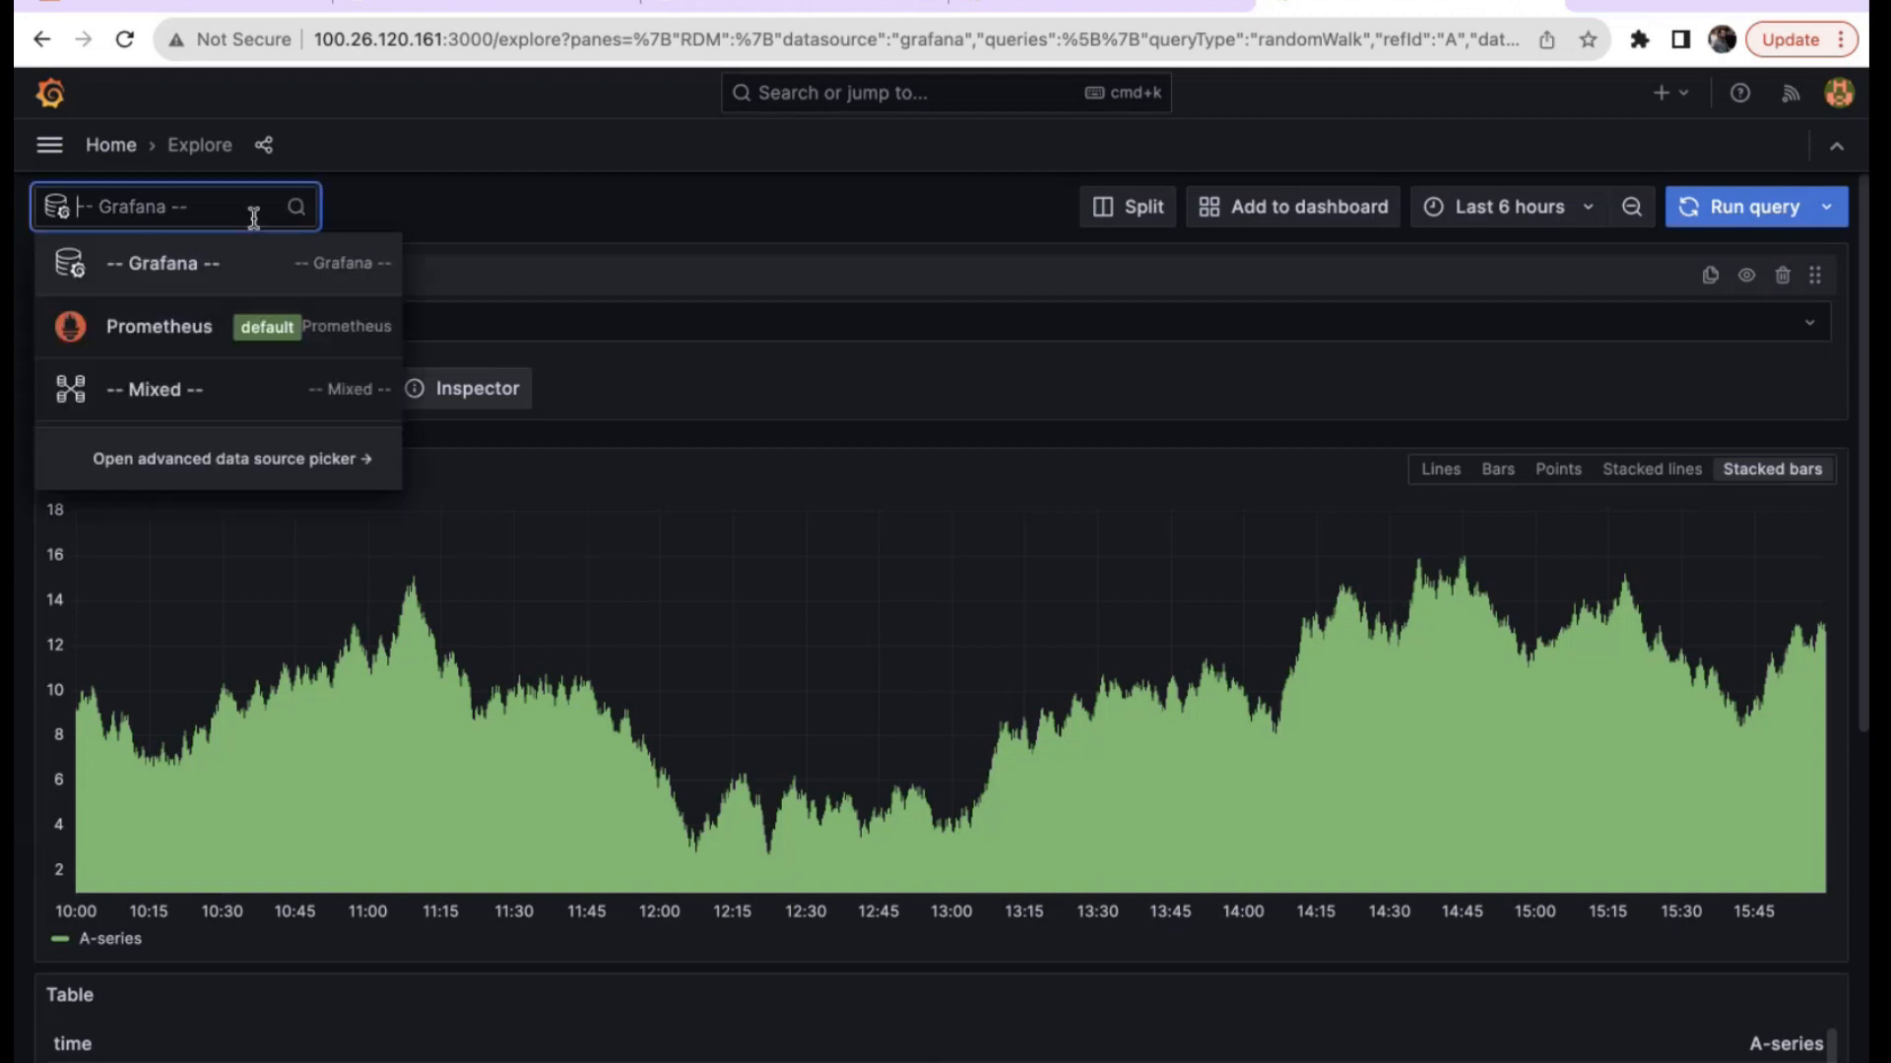
{"action": "left_click", "coordinate": [150, 335]}
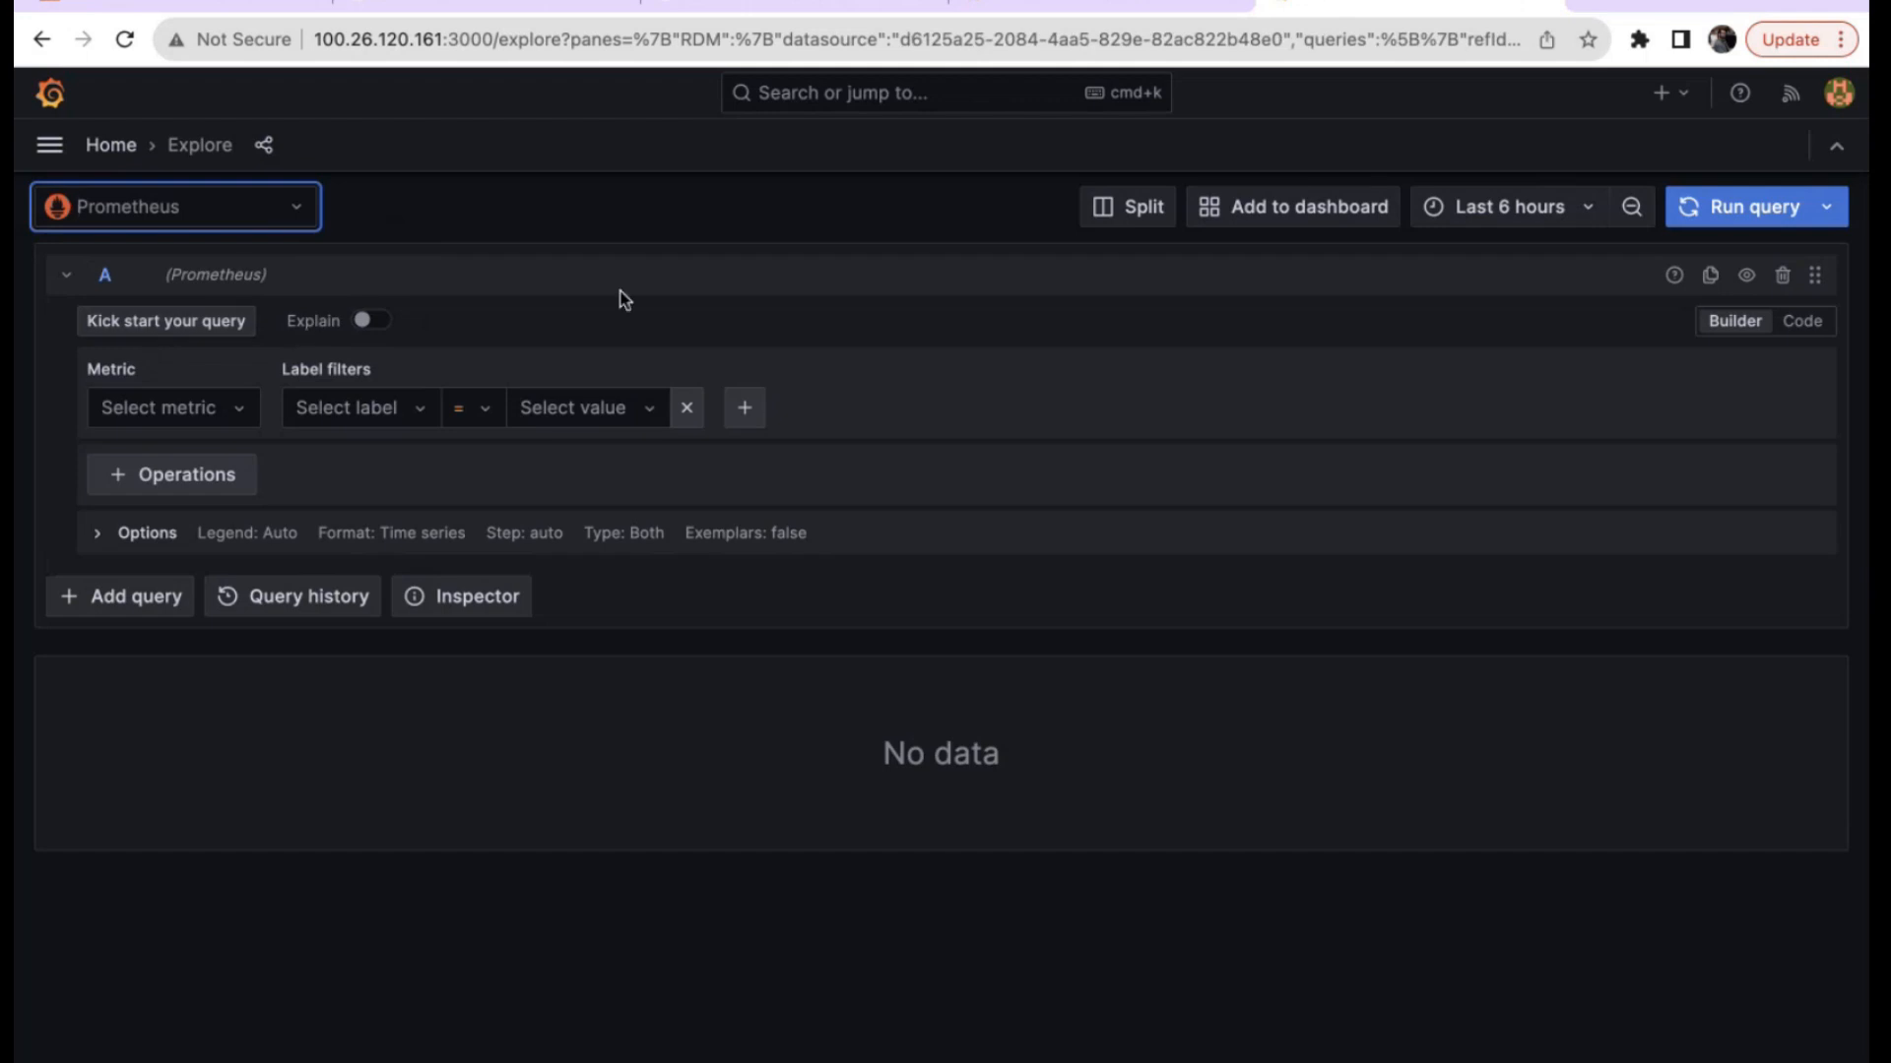
Build and run the query up{job="node"} with the metric and label filter builder.
{"action": "left_click", "coordinate": [241, 413]}
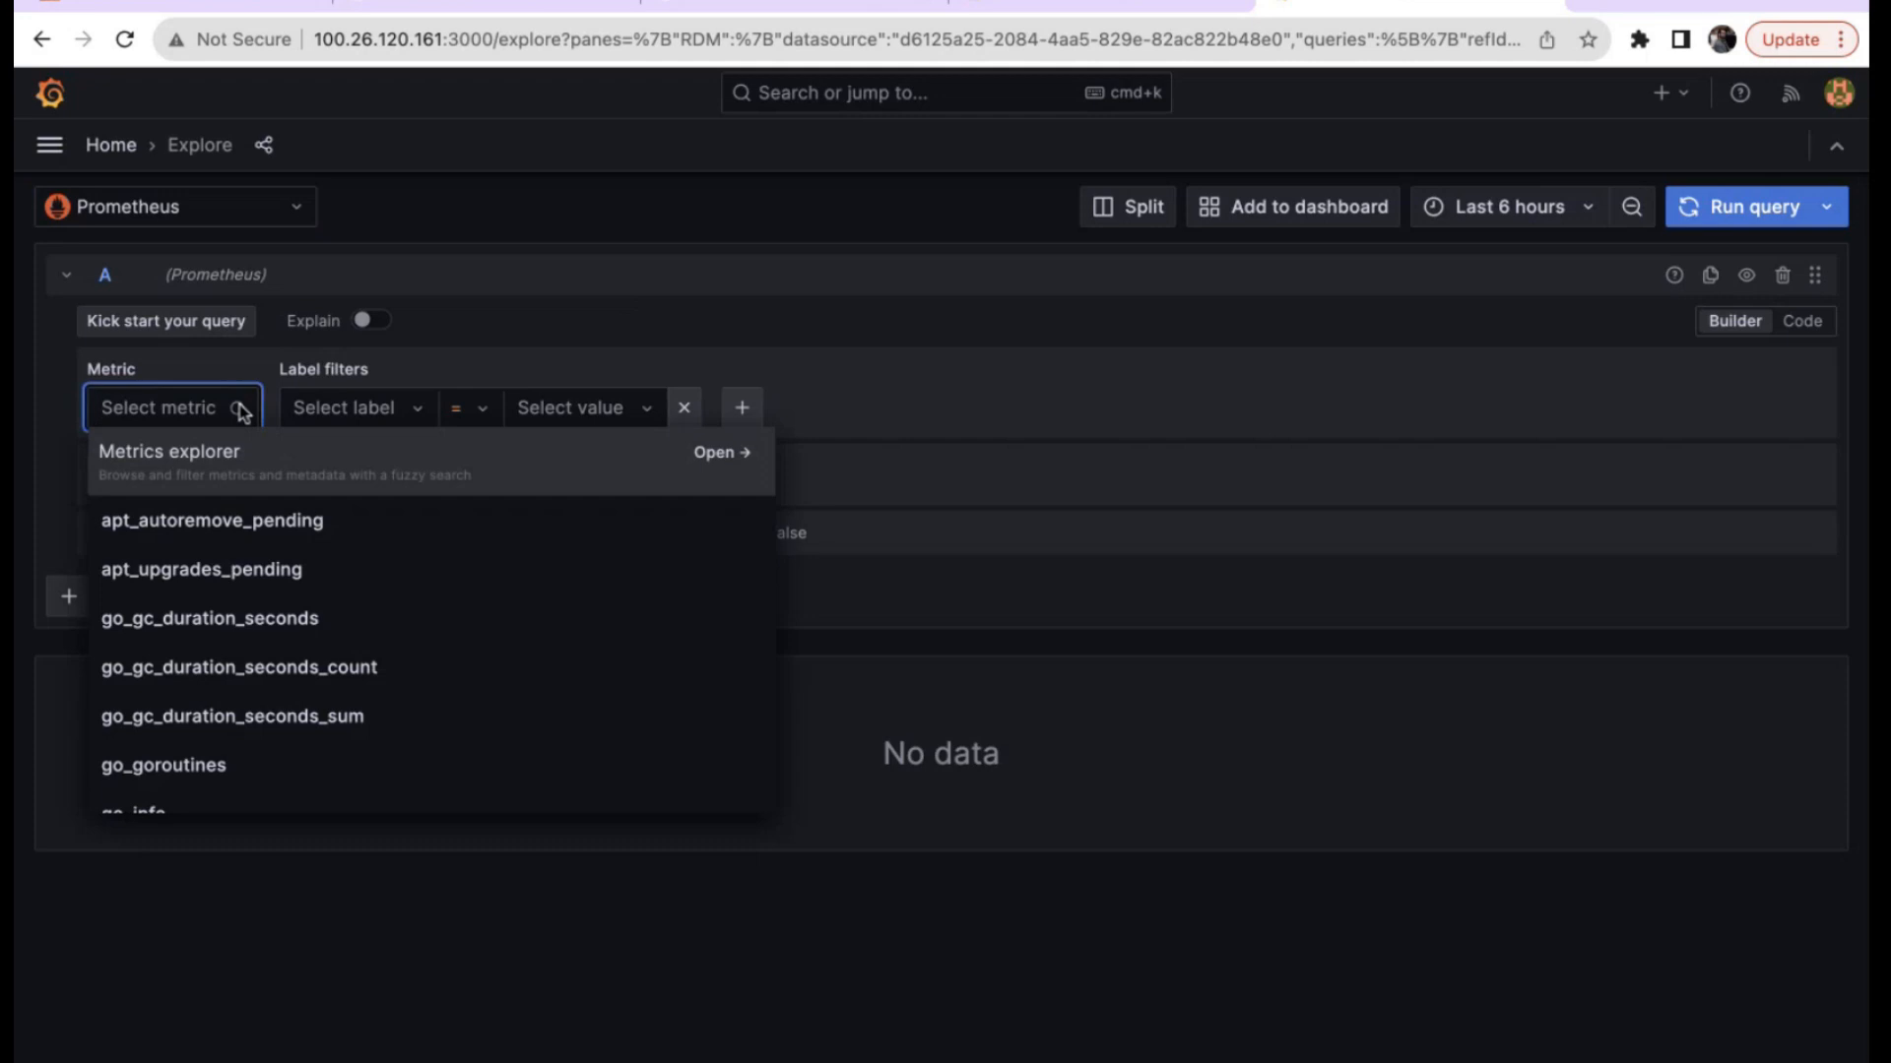
{"action": "type", "text": "up"}
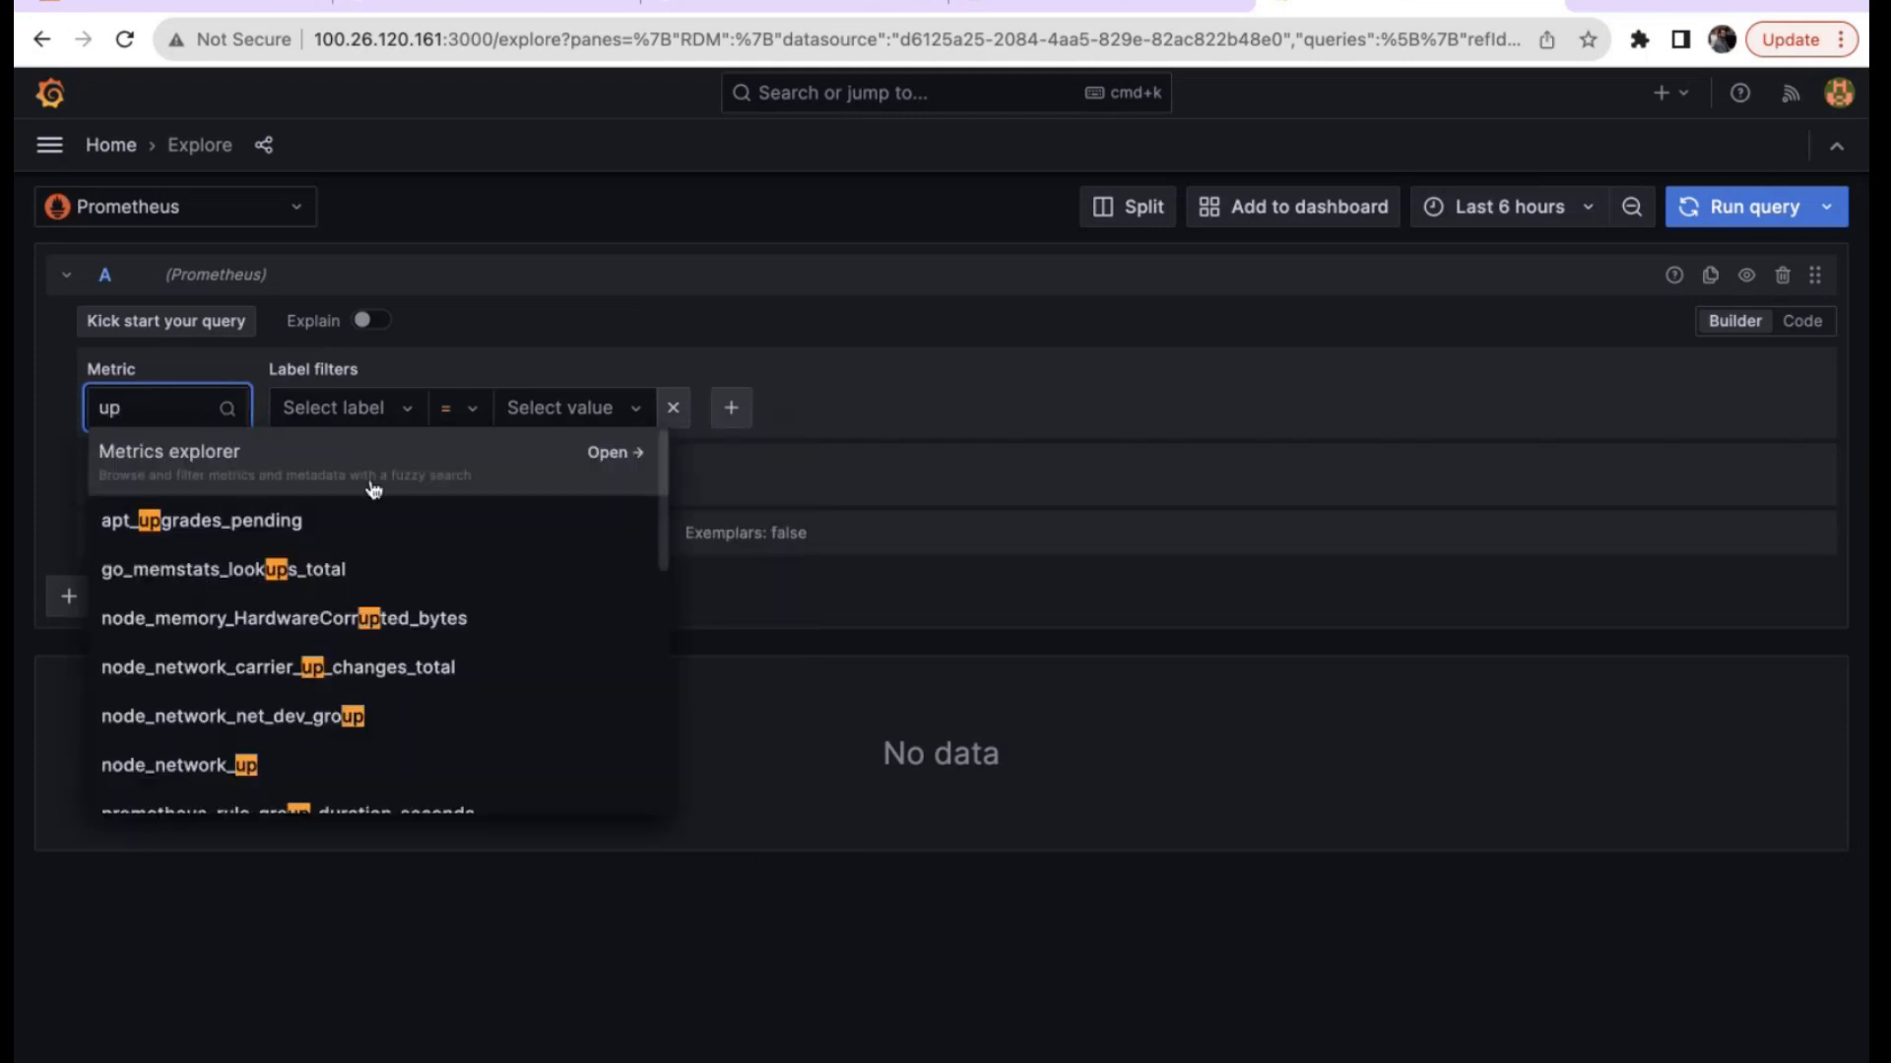
{"action": "scroll", "coordinate": [313, 609], "scroll_direction": "down", "scroll_amount": 2}
{"action": "scroll", "coordinate": [315, 605], "scroll_direction": "down", "scroll_amount": 5}
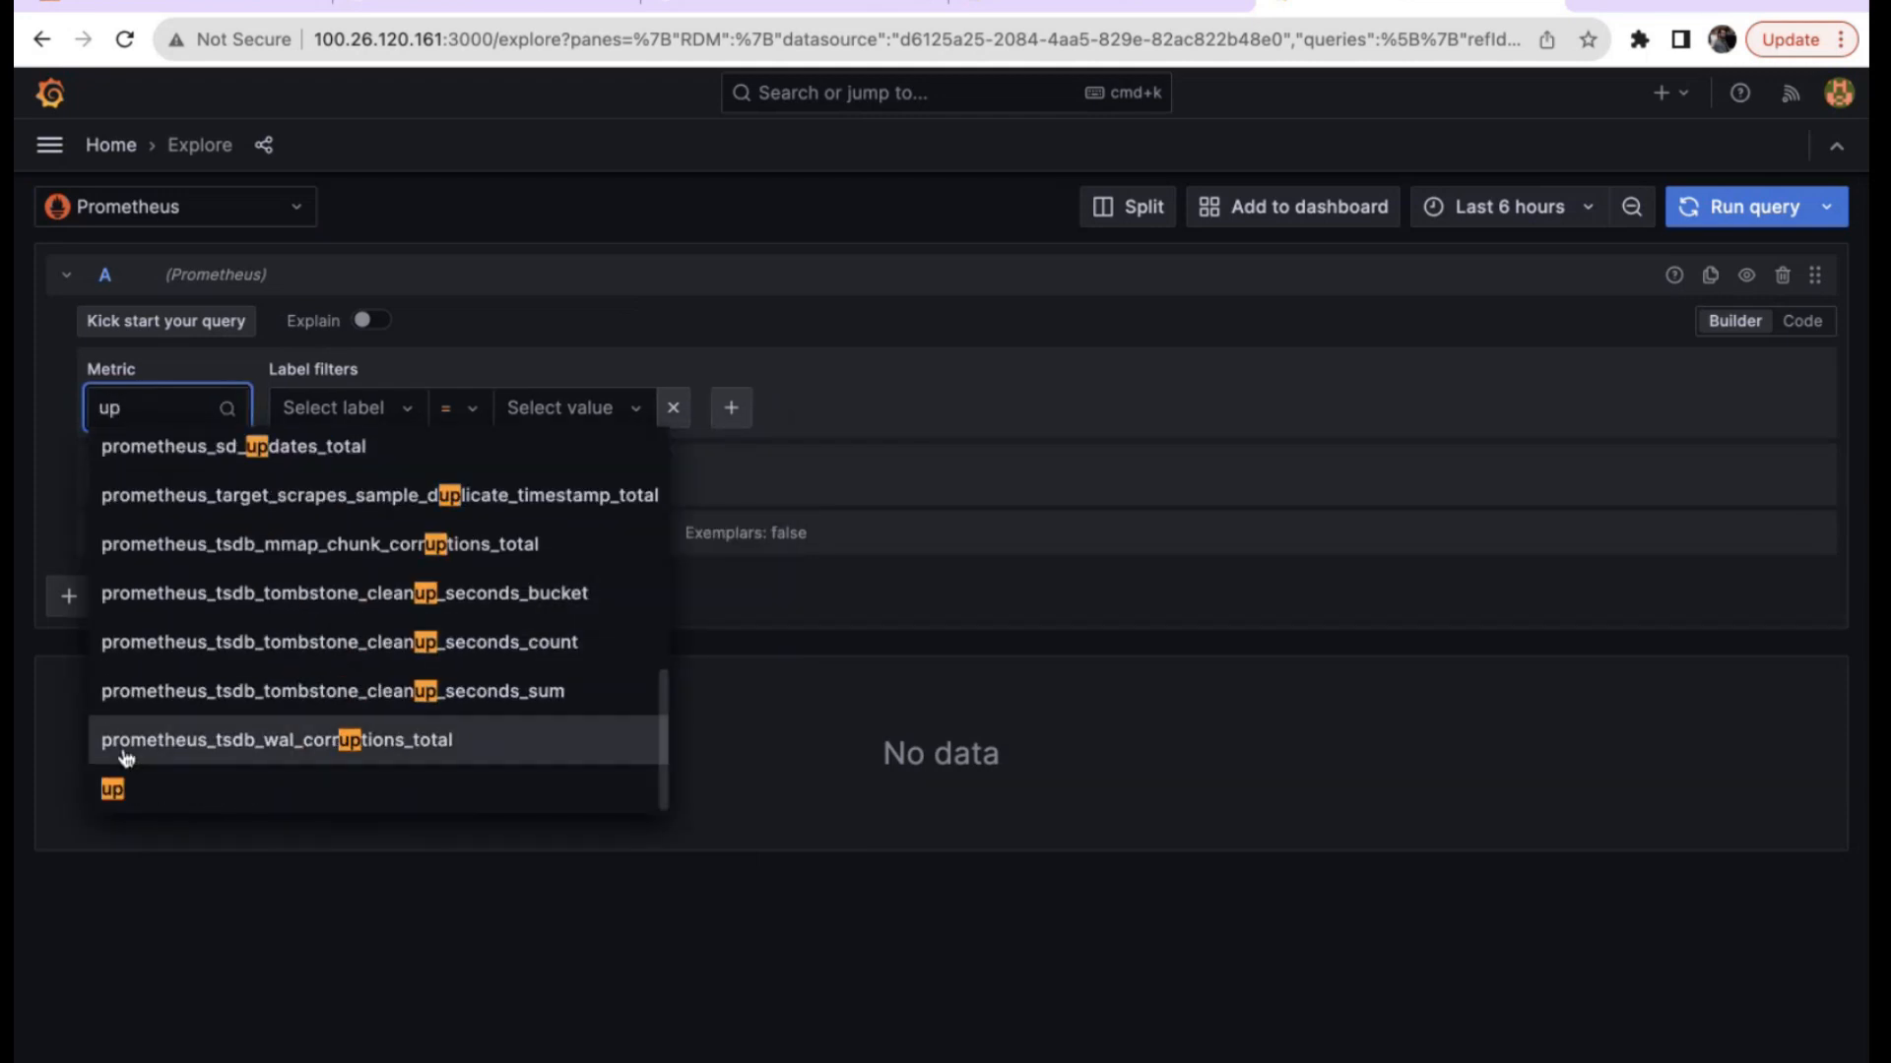
{"action": "left_click", "coordinate": [112, 790]}
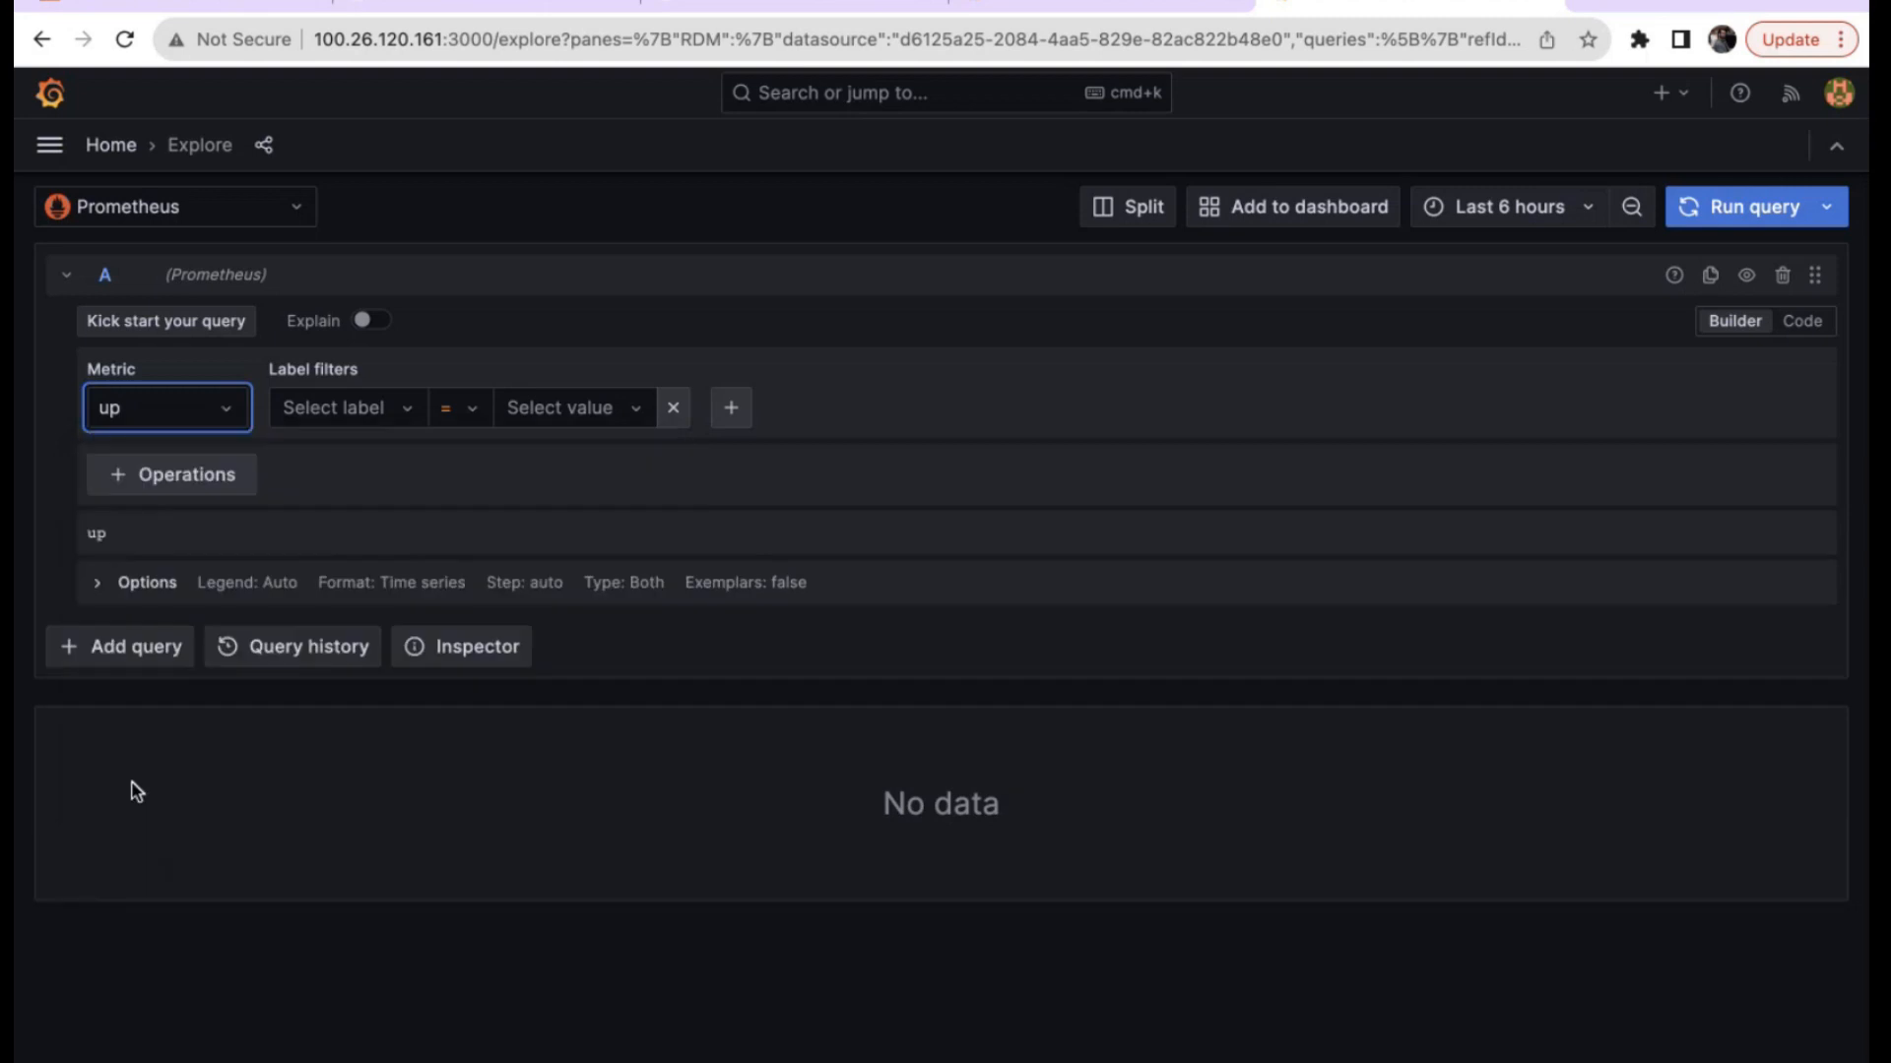
{"action": "left_click", "coordinate": [407, 418]}
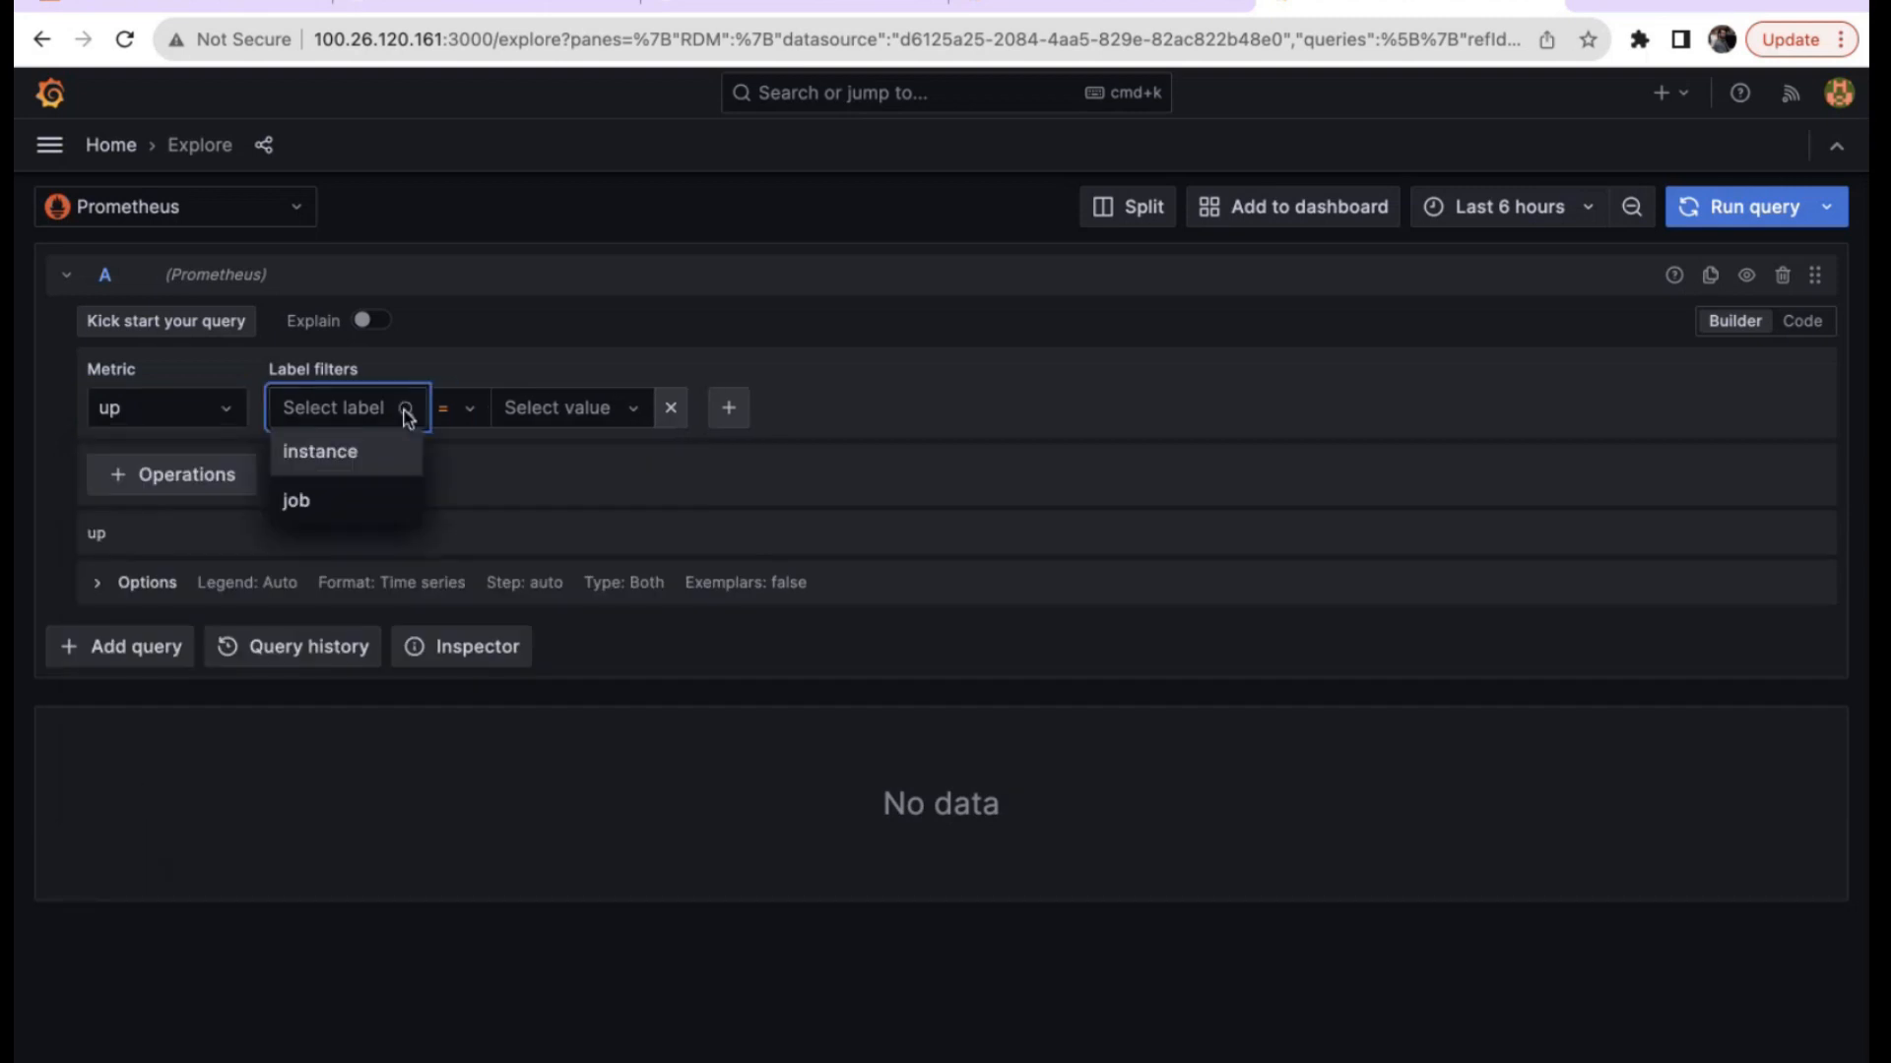
{"action": "left_click", "coordinate": [317, 507]}
{"action": "left_click", "coordinate": [564, 414]}
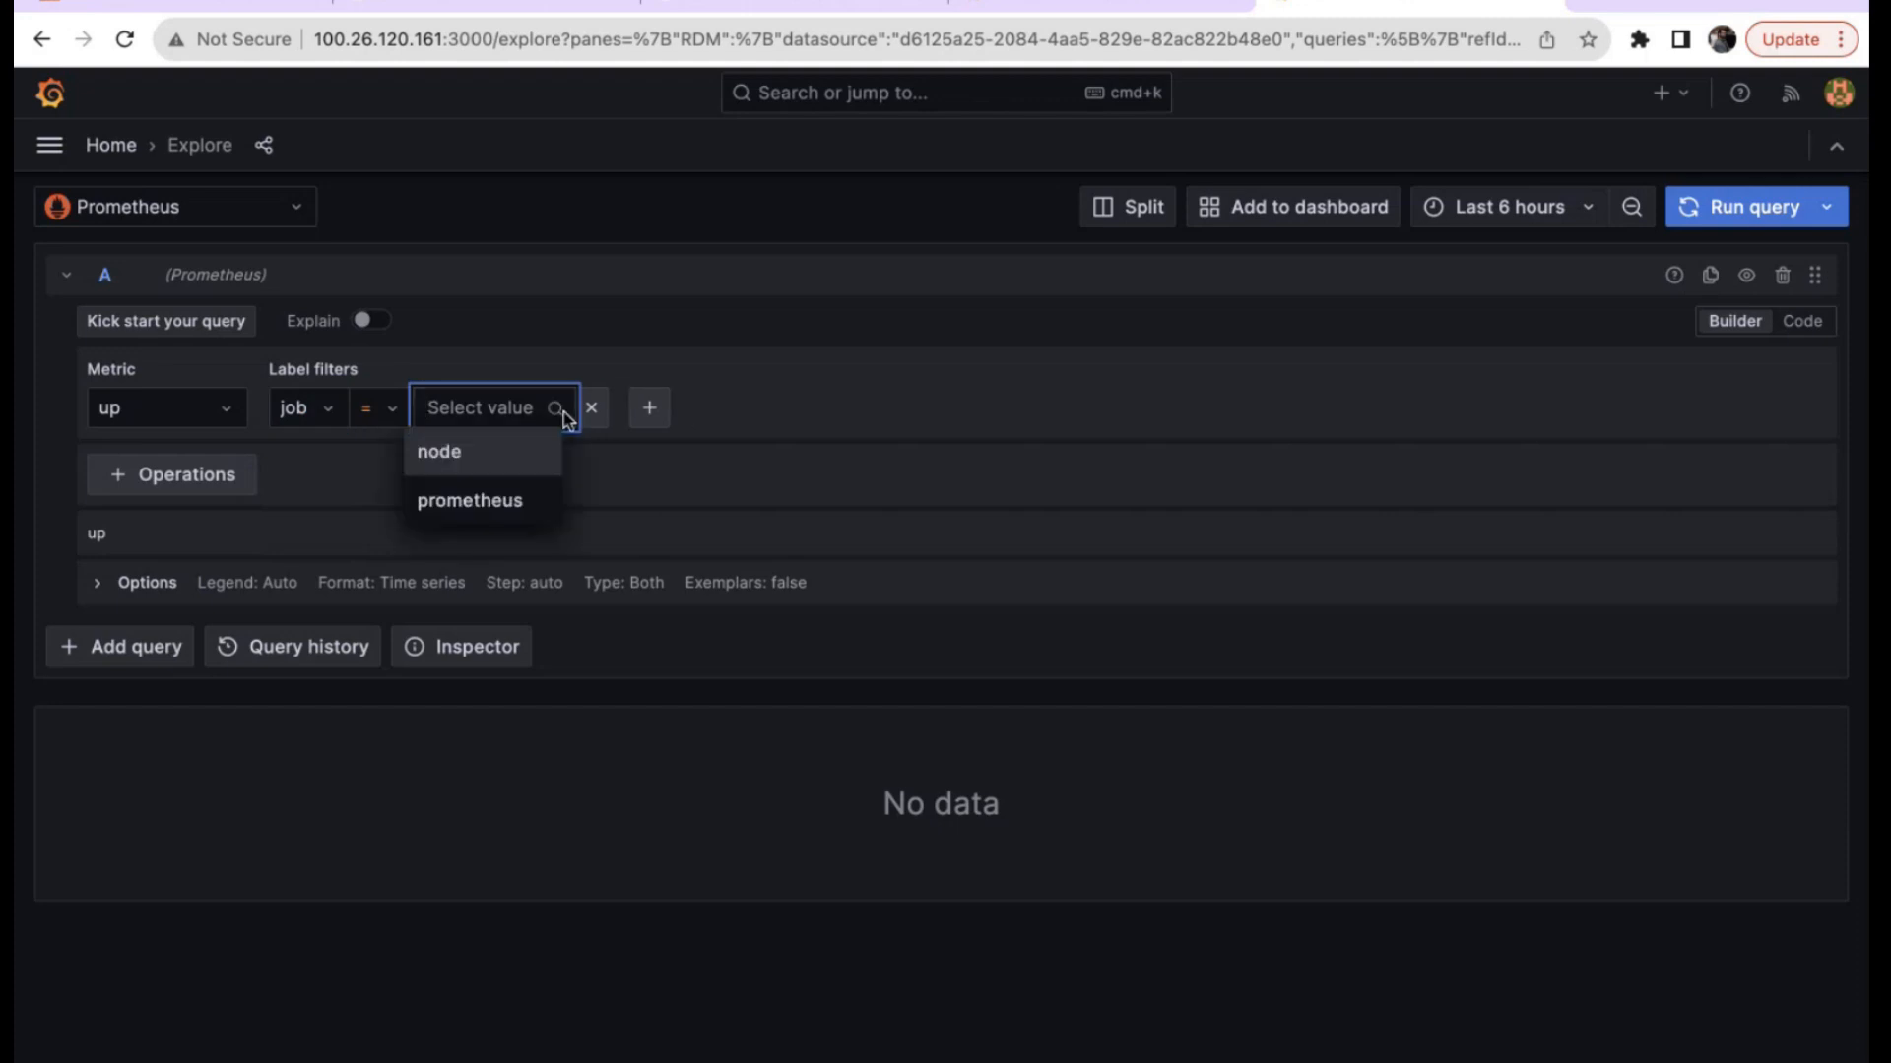
{"action": "left_click", "coordinate": [476, 459]}
{"action": "left_click", "coordinate": [1743, 211]}
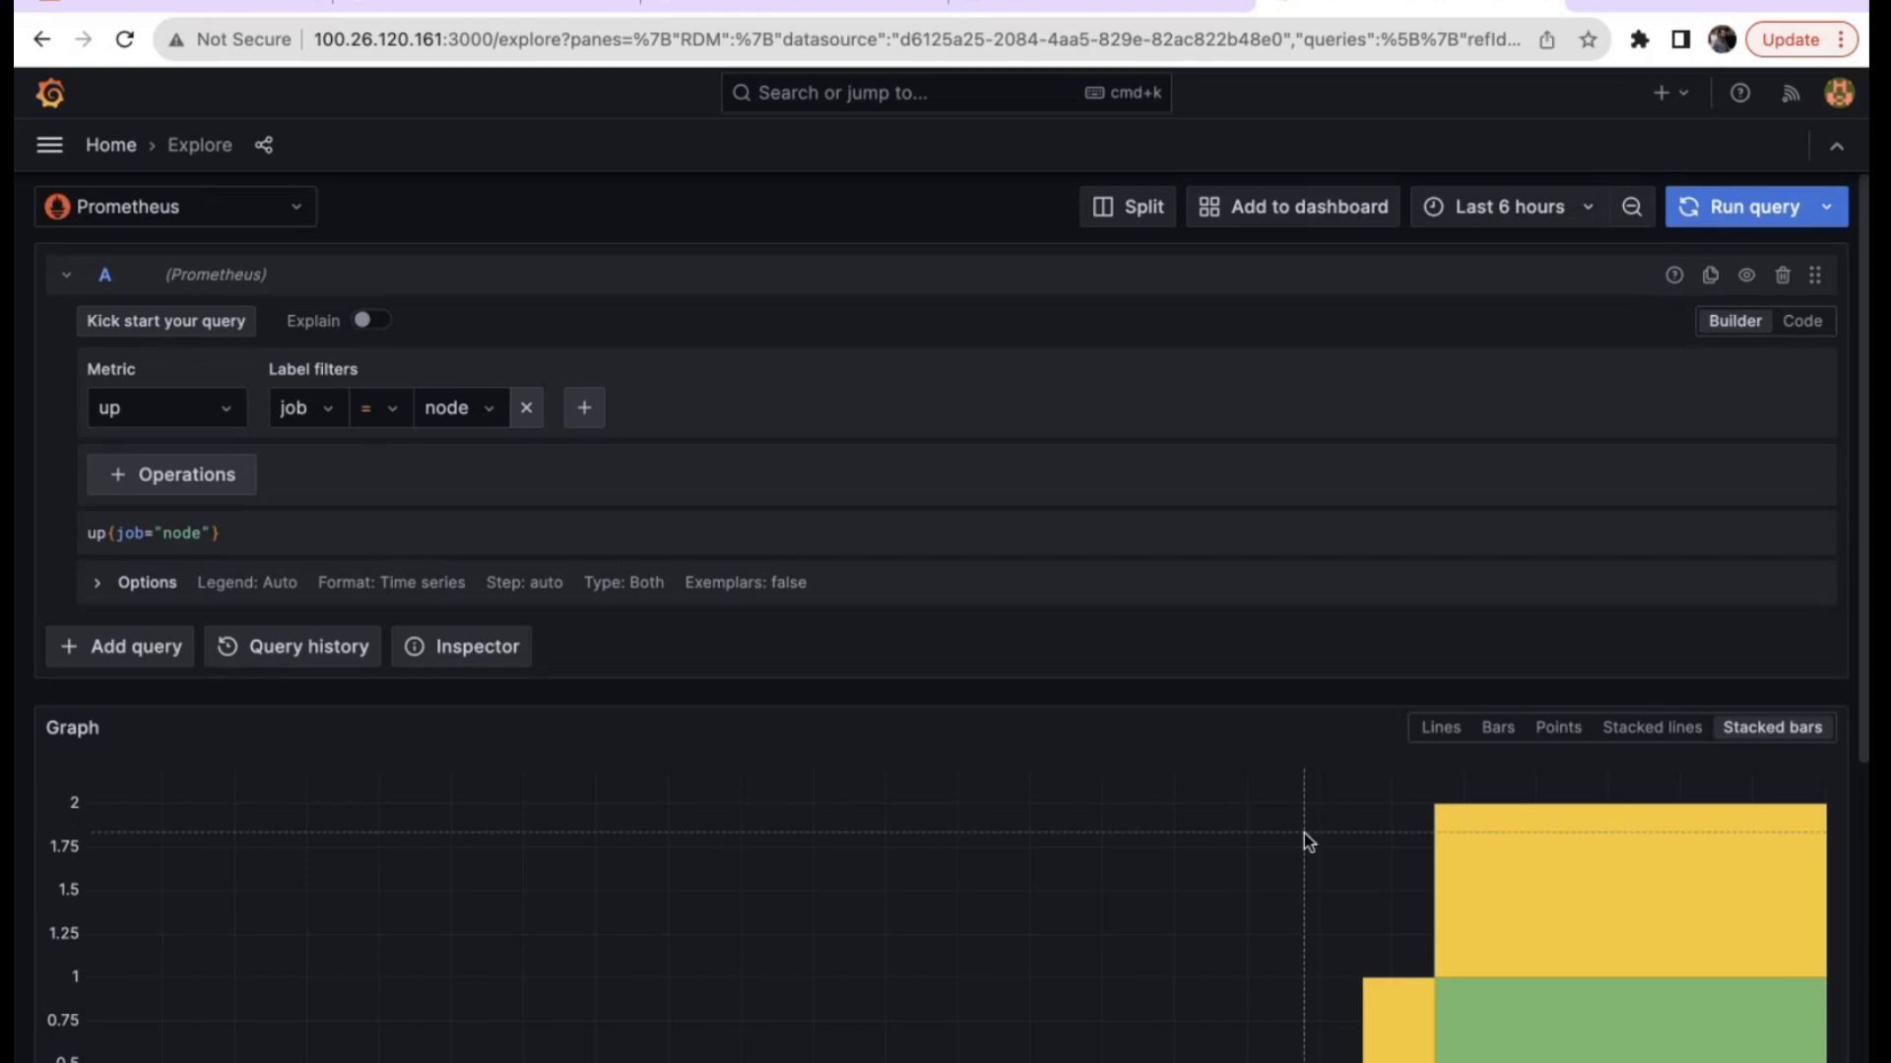
Switch the Explore graph style from Lines to Bars and finally to Points.
{"action": "scroll", "coordinate": [1303, 833], "scroll_direction": "down", "scroll_amount": 3}
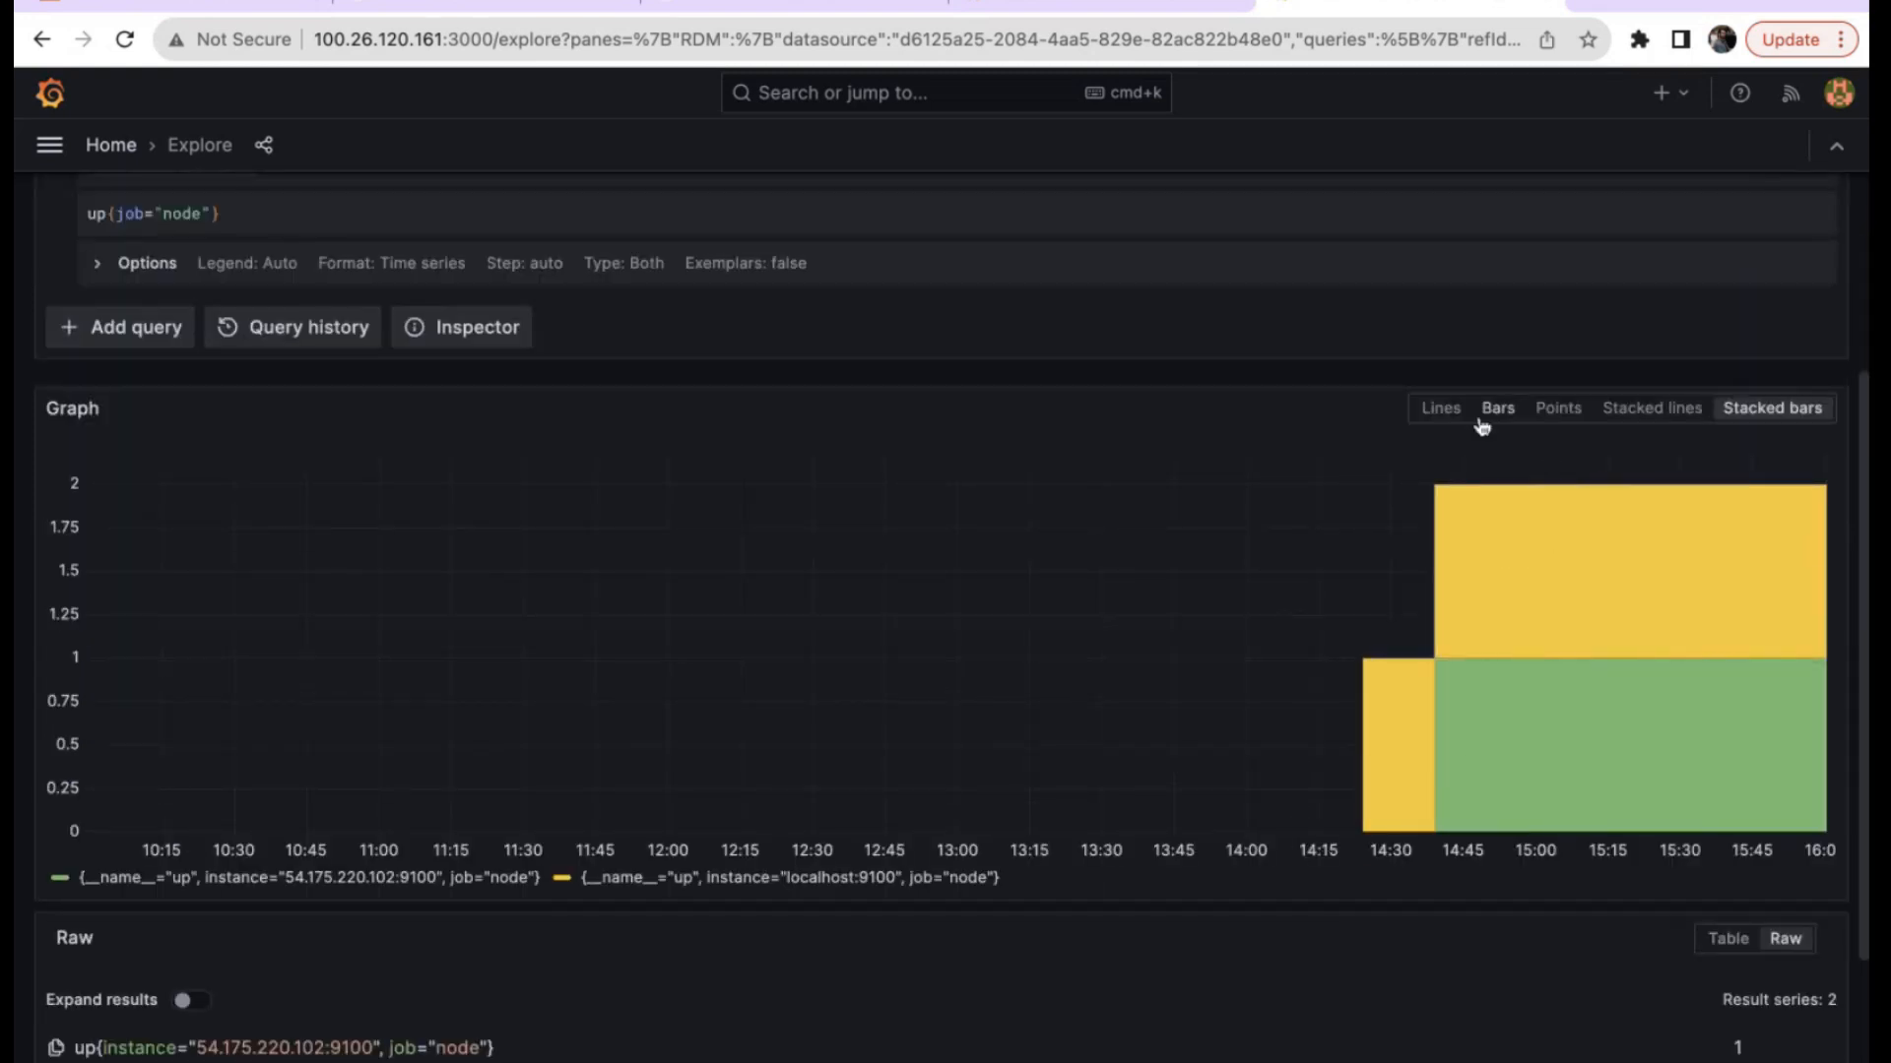
{"action": "left_click", "coordinate": [1441, 408]}
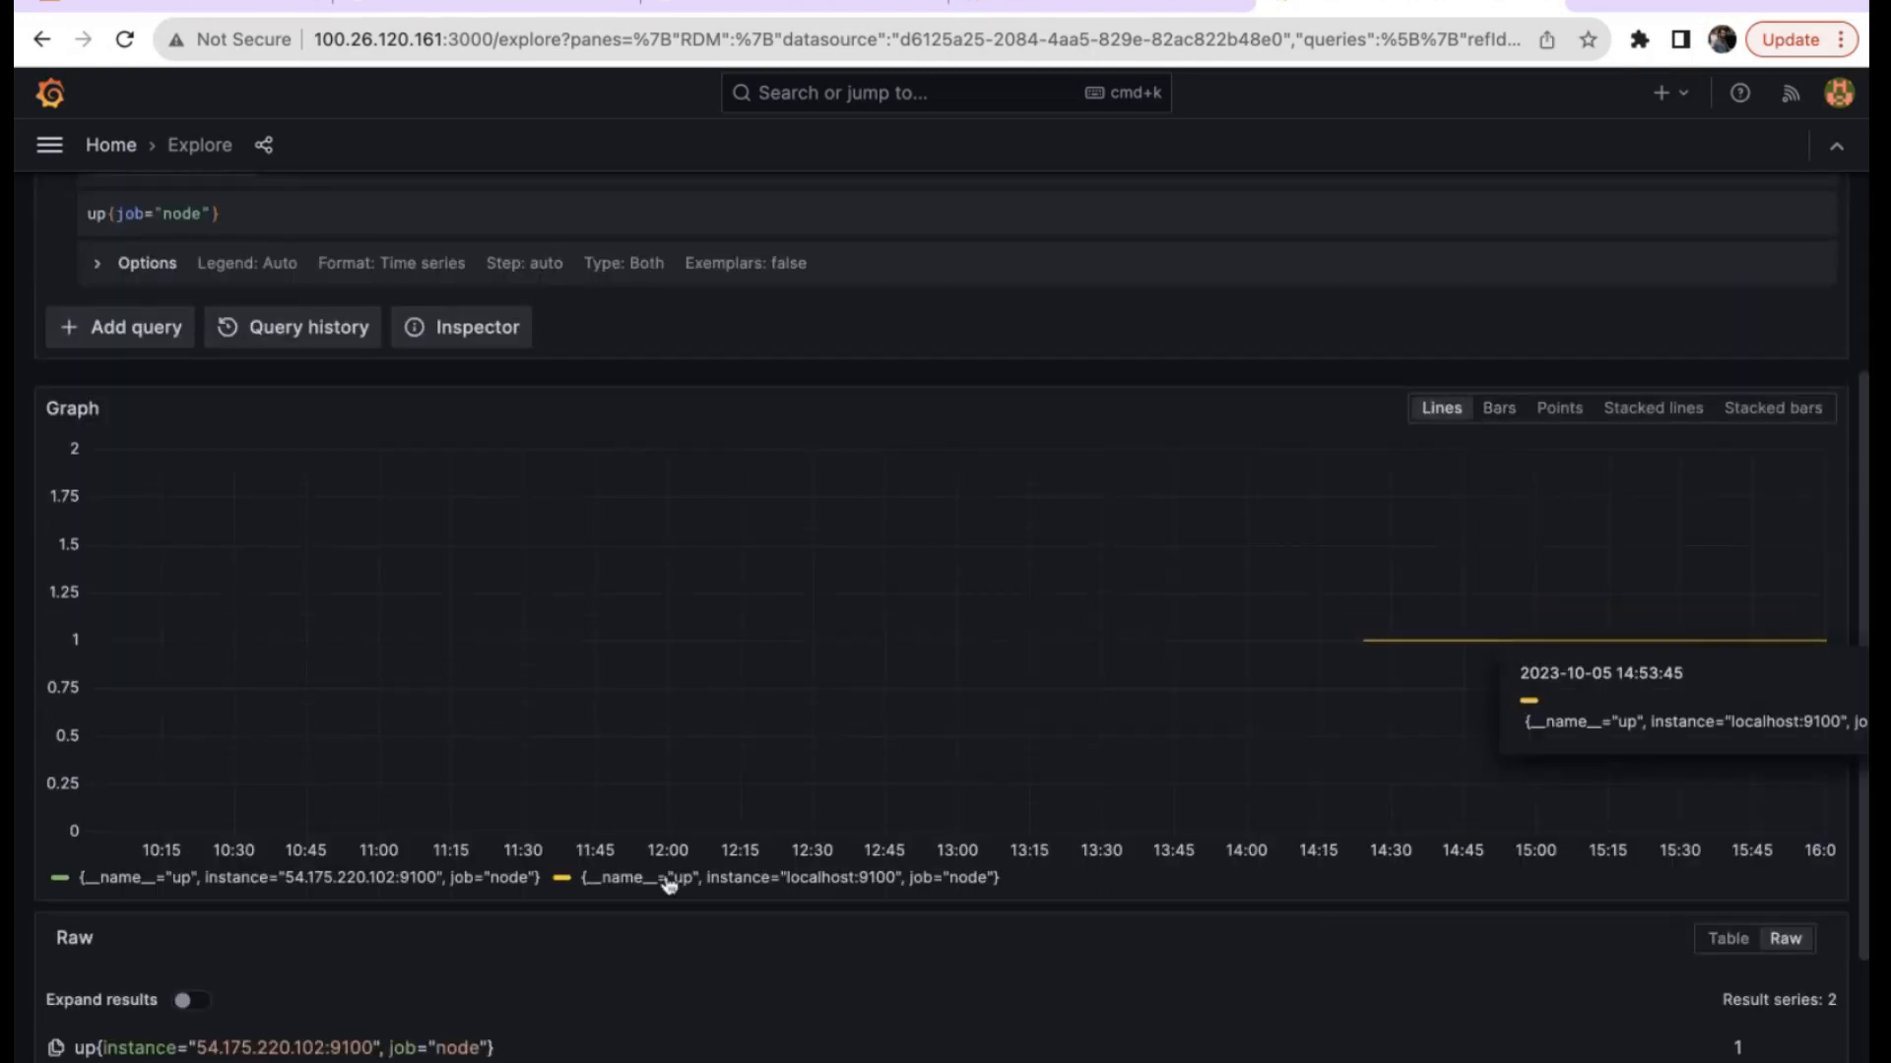
{"action": "scroll", "coordinate": [667, 884], "scroll_direction": "down", "scroll_amount": 2}
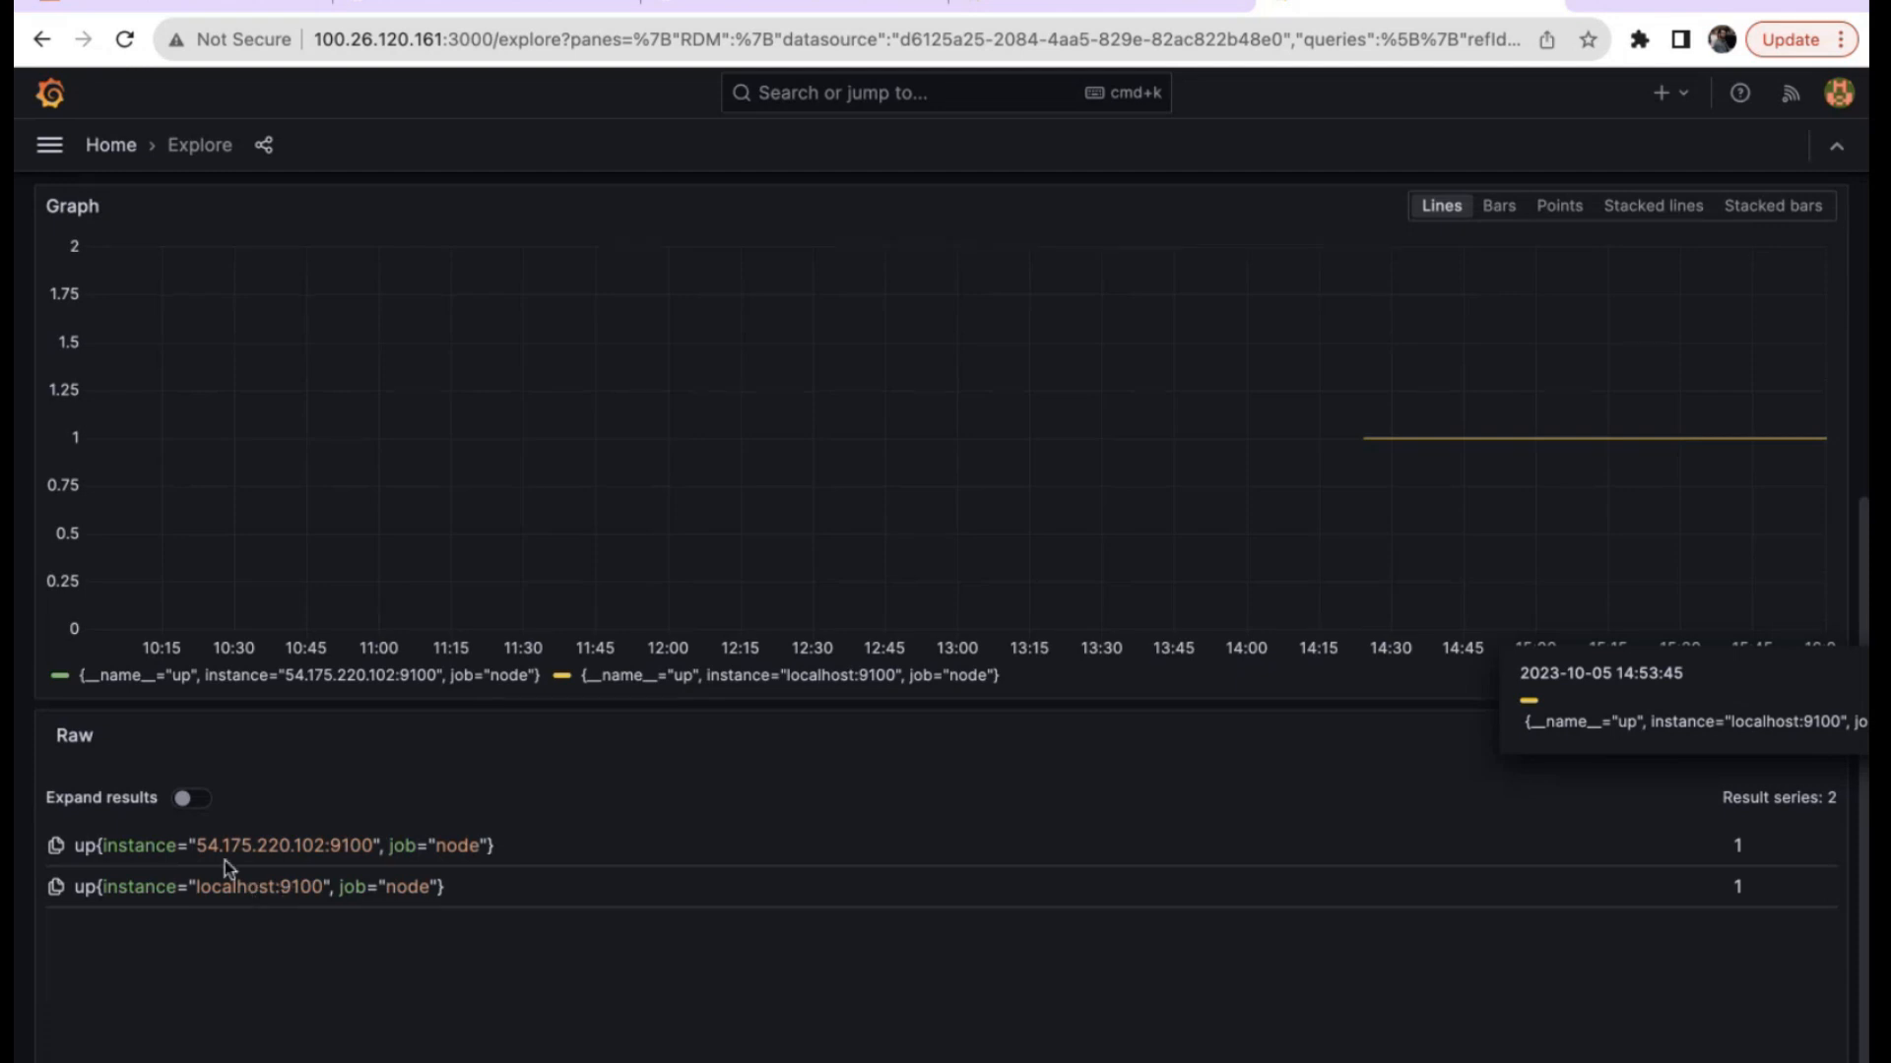
{"action": "mouse_move", "coordinate": [1475, 441]}
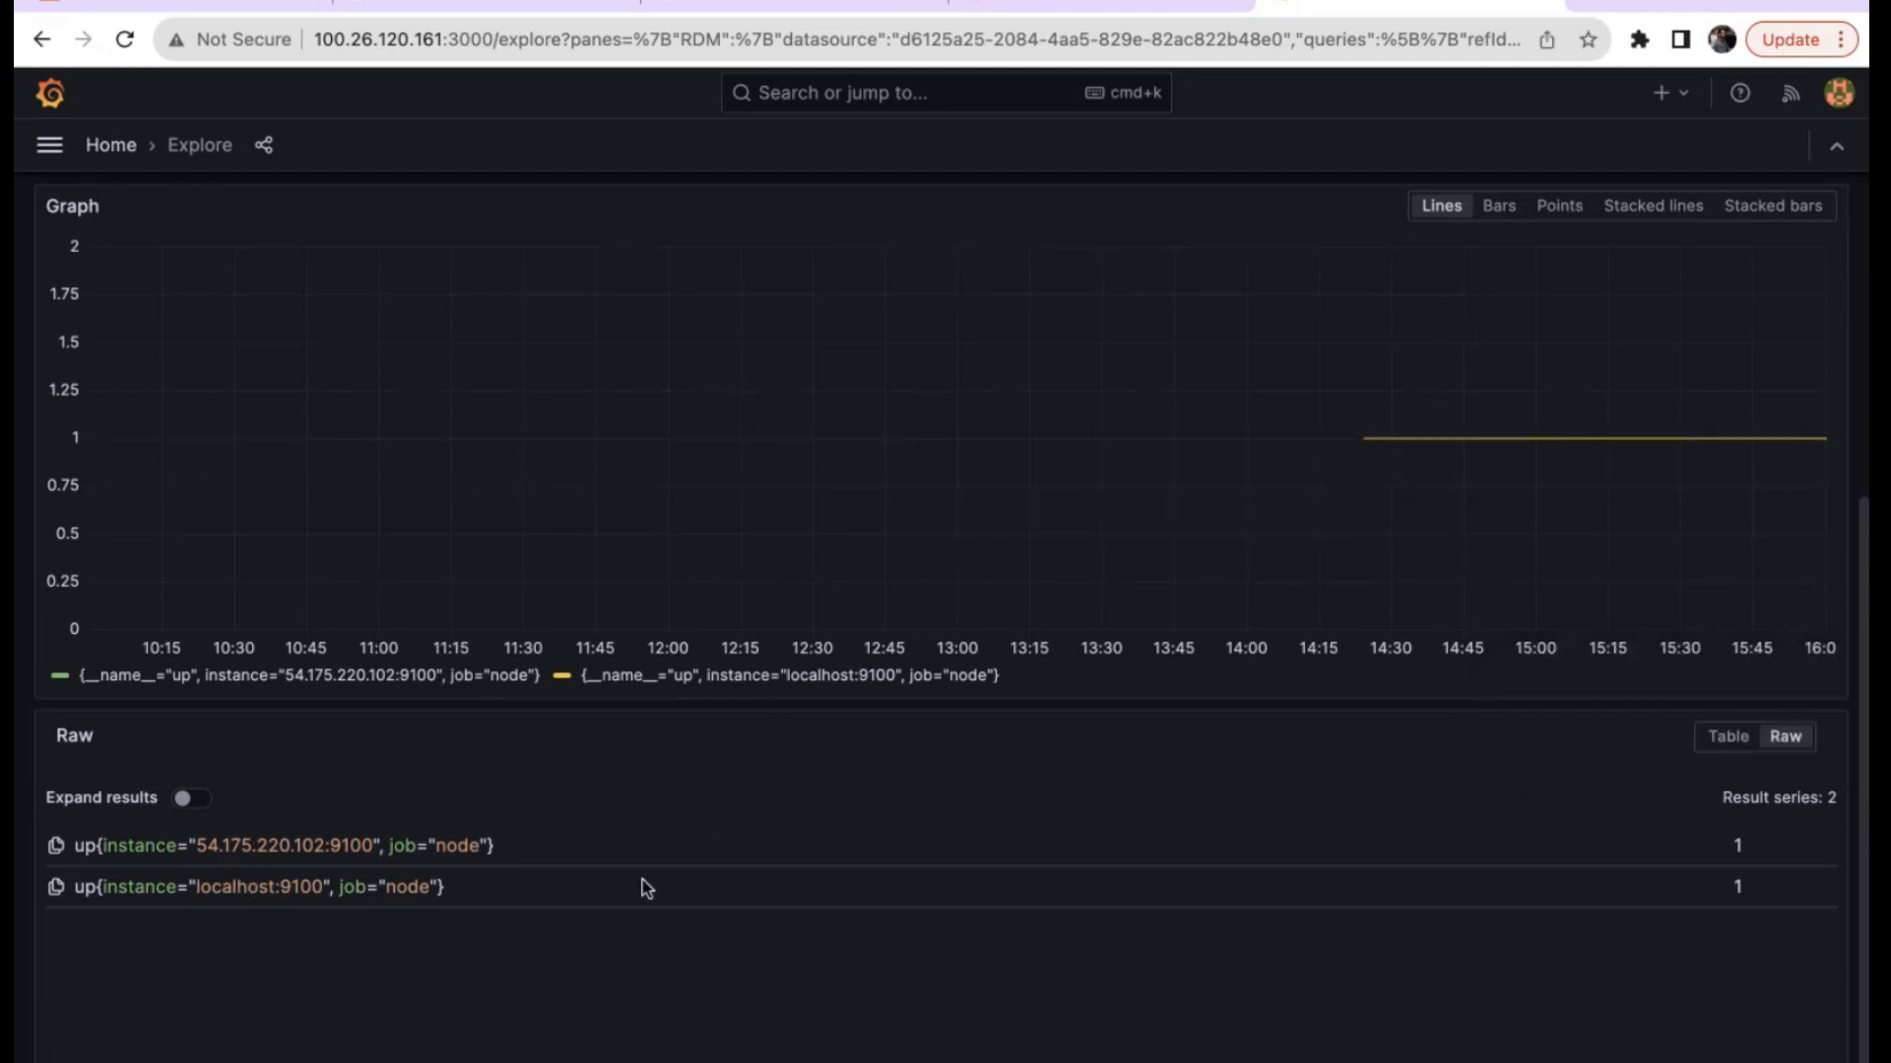
{"action": "left_click", "coordinate": [1509, 206]}
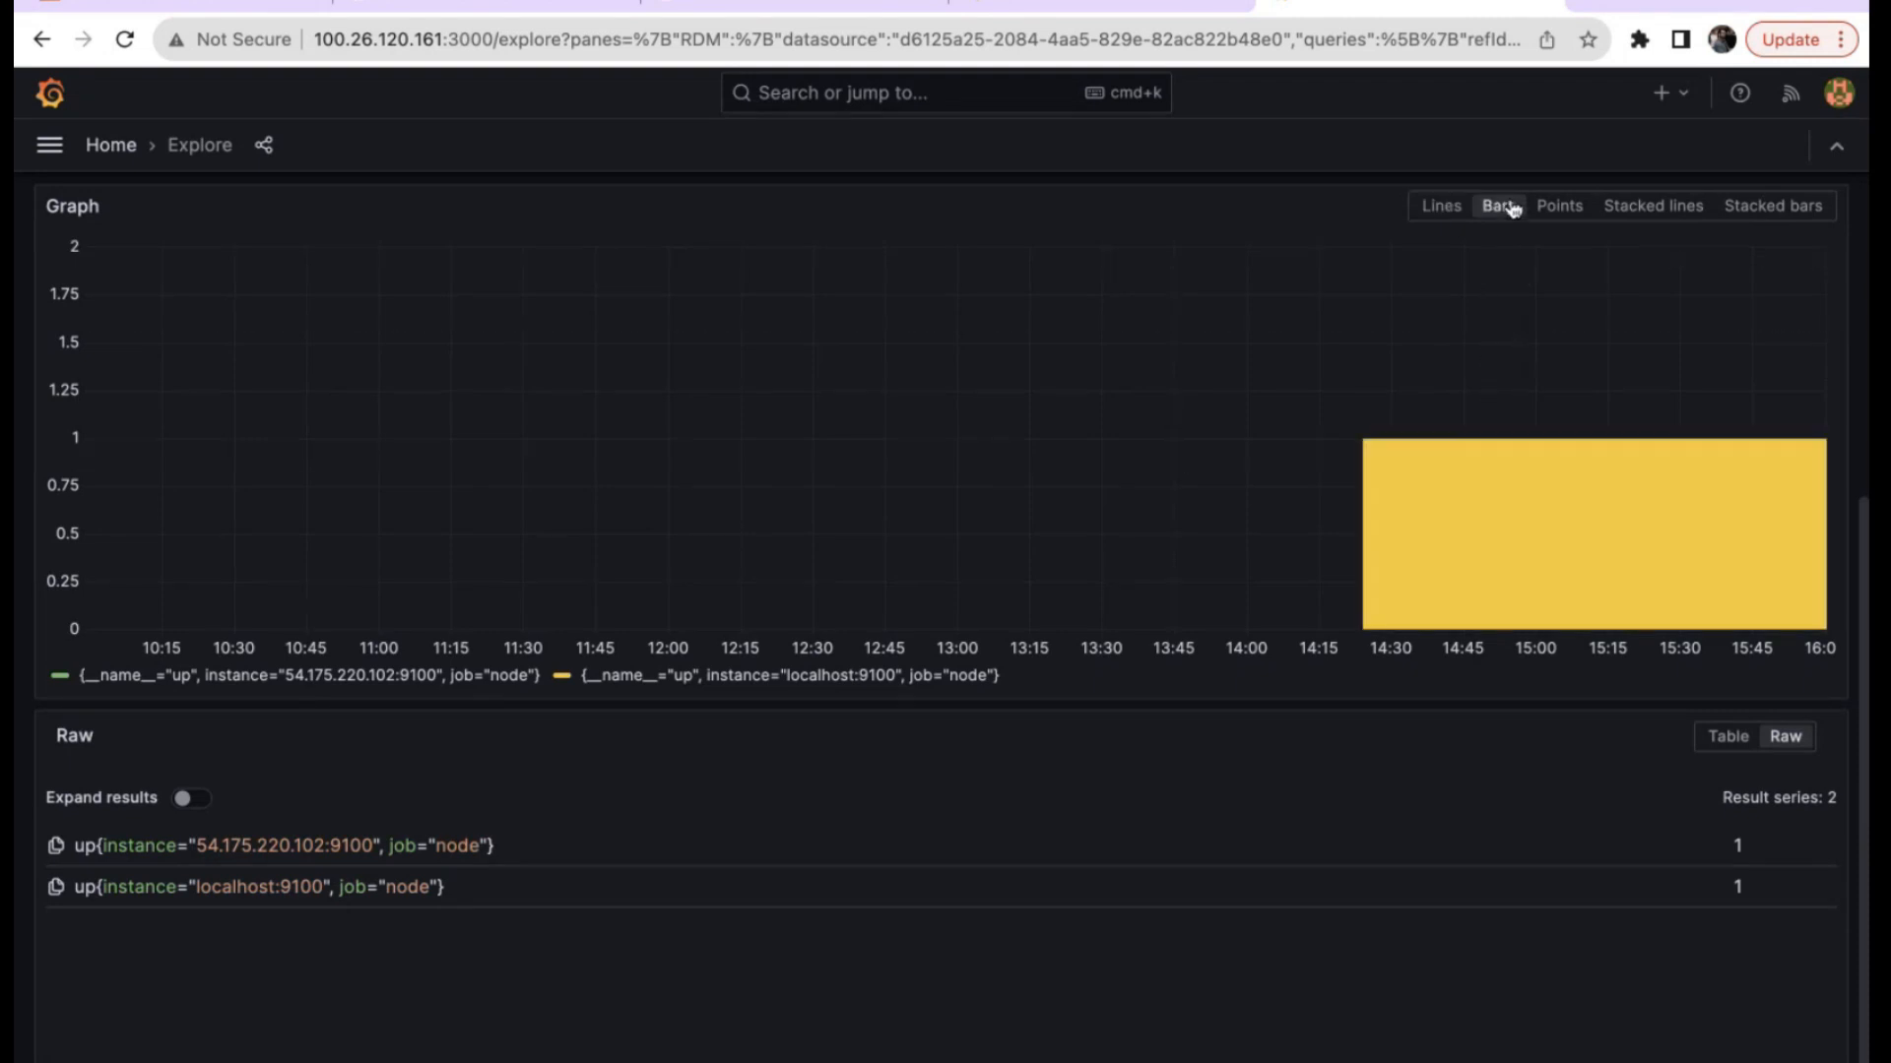
{"action": "scroll", "coordinate": [1364, 447], "scroll_direction": "up", "scroll_amount": 3}
{"action": "left_click", "coordinate": [1557, 385]}
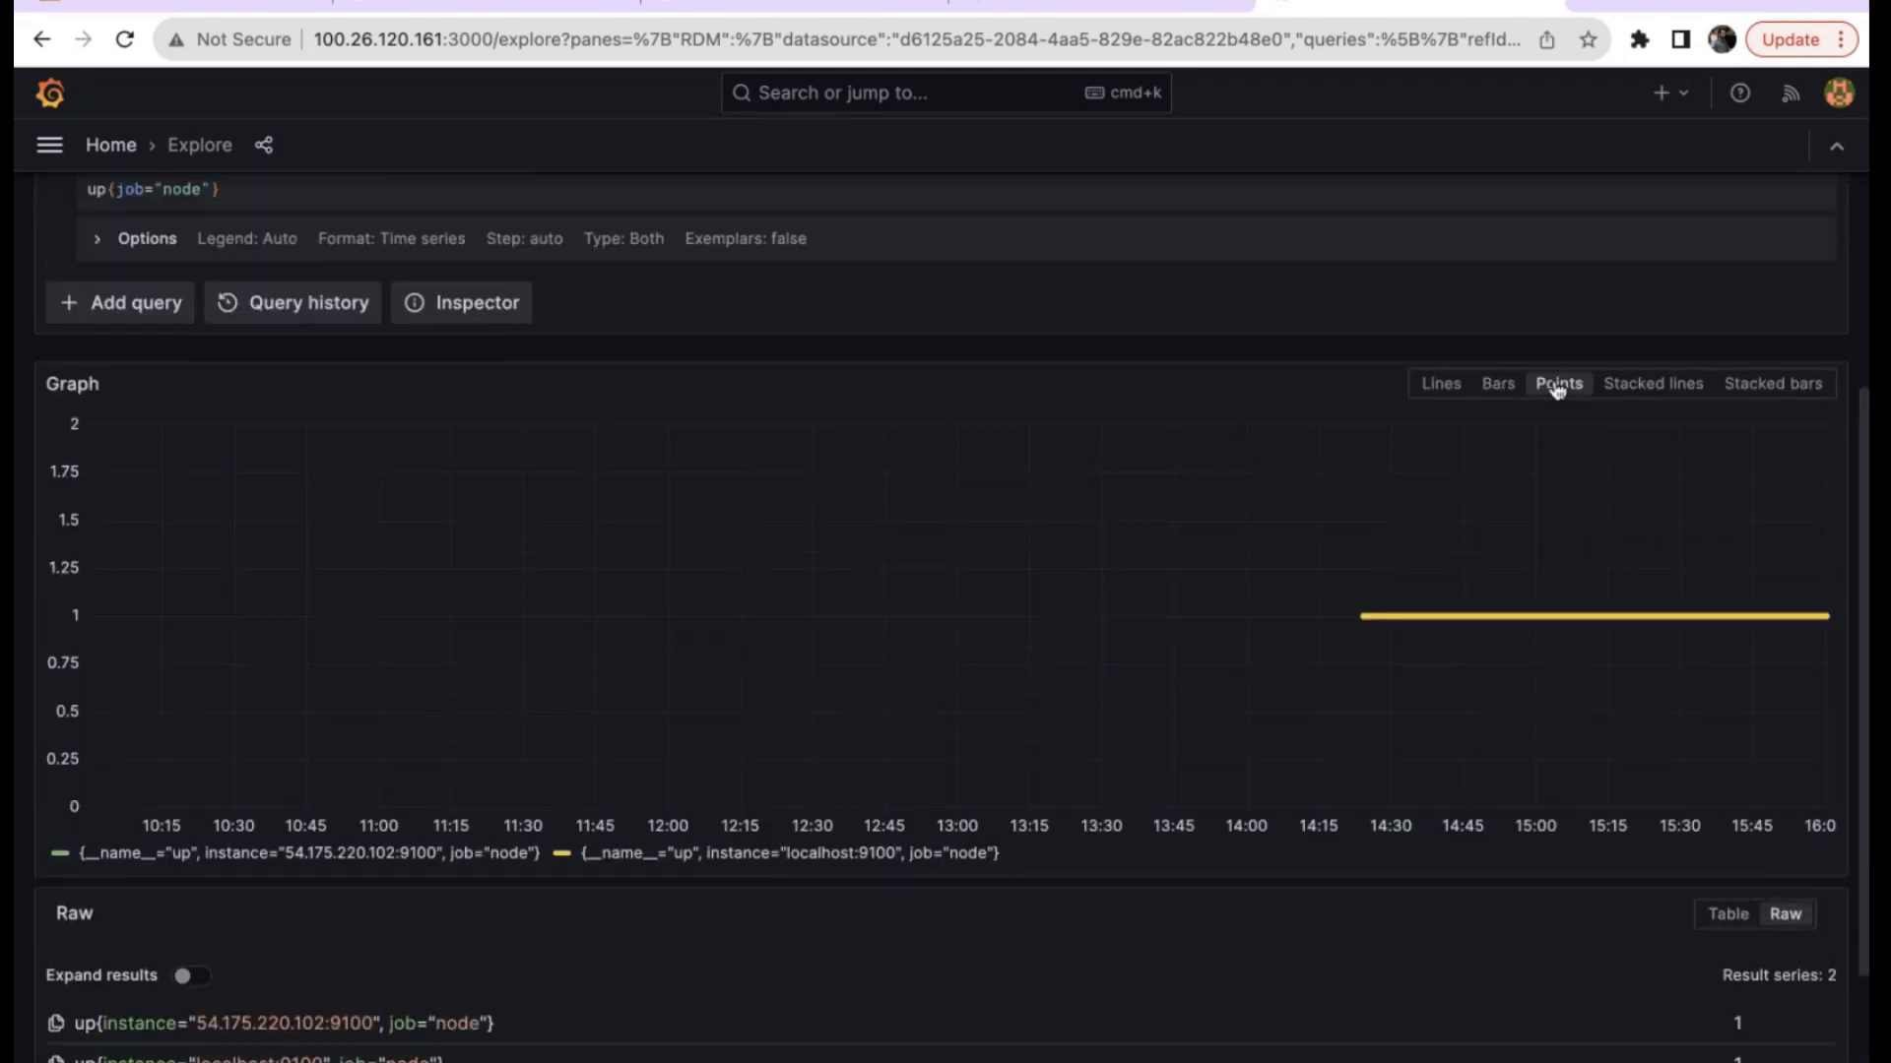
{"action": "scroll", "coordinate": [803, 581], "scroll_direction": "up", "scroll_amount": 3}
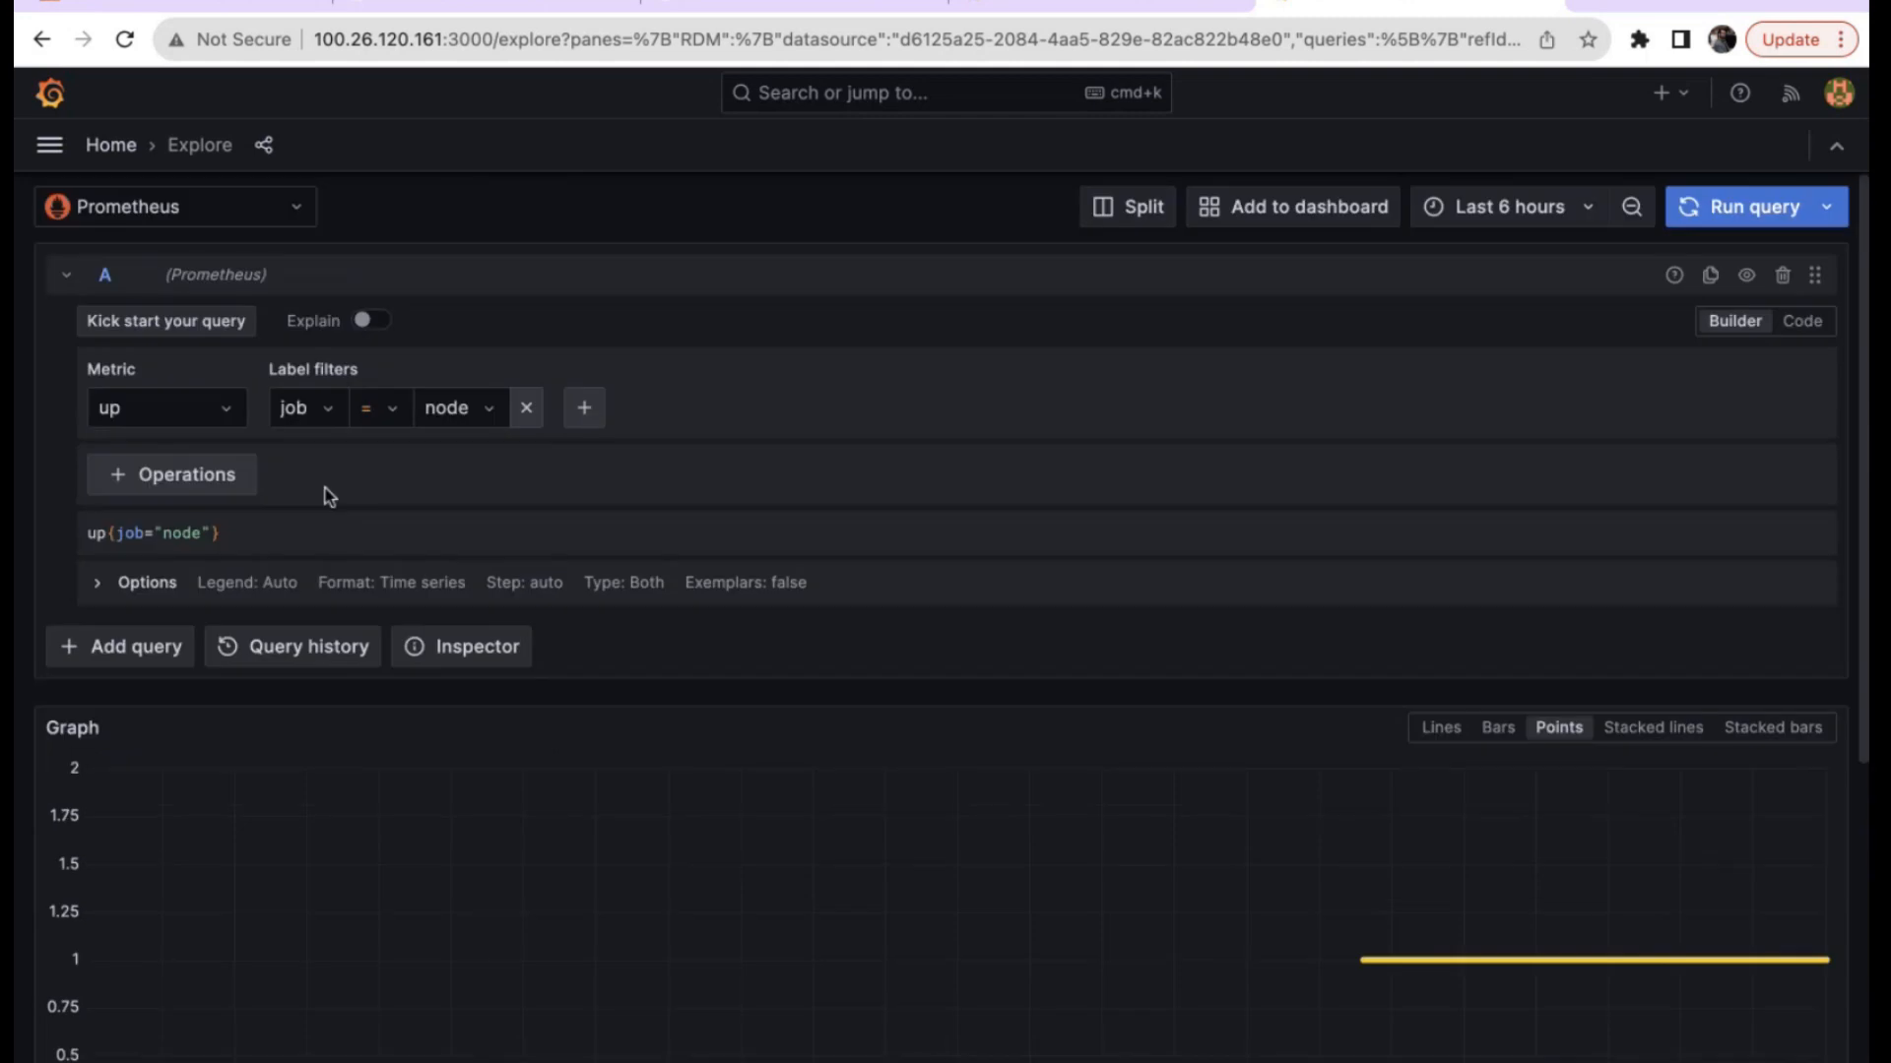
{"action": "left_click", "coordinate": [182, 407]}
Query node_memory_Active_bytes for job node and plot both instances as lines.
{"action": "type", "text": "memeory"}
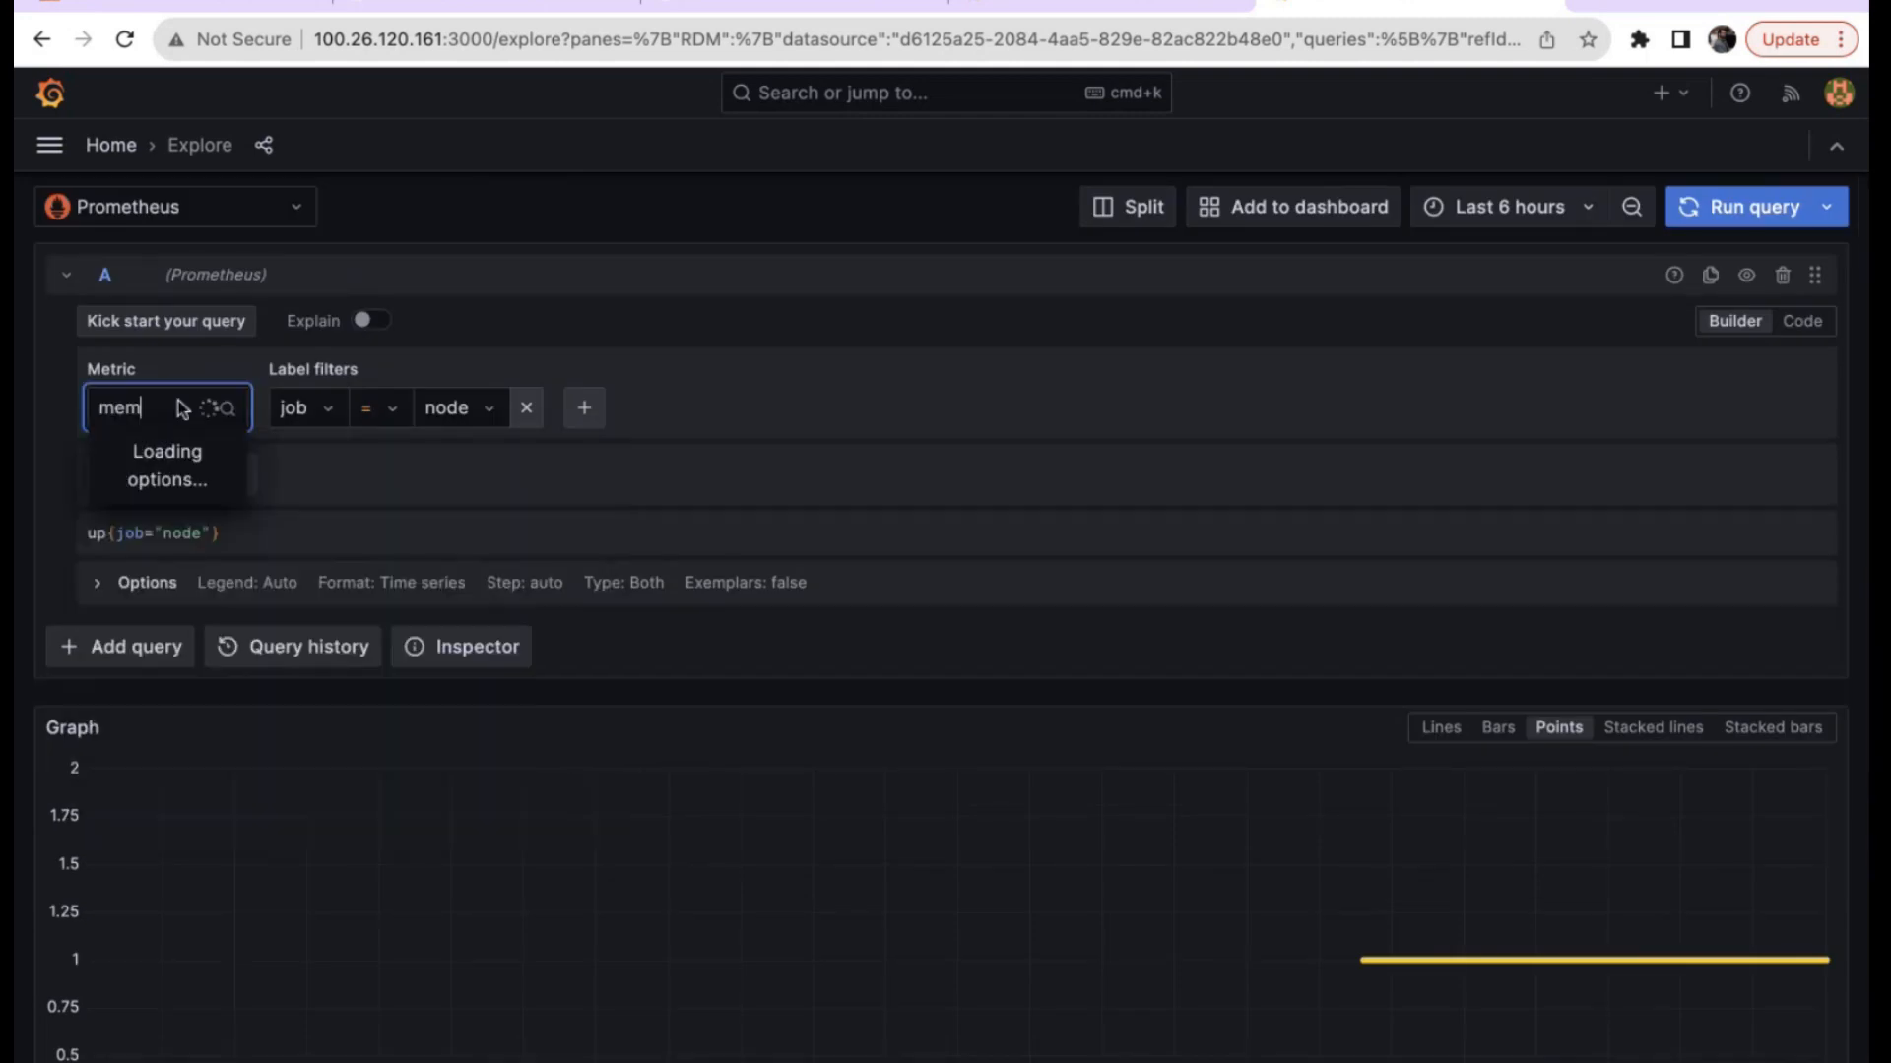
{"action": "key", "text": "BackSpace"}
{"action": "key", "text": "BackSpace"}
{"action": "key", "text": "BackSpace"}
{"action": "key", "text": "BackSpace"}
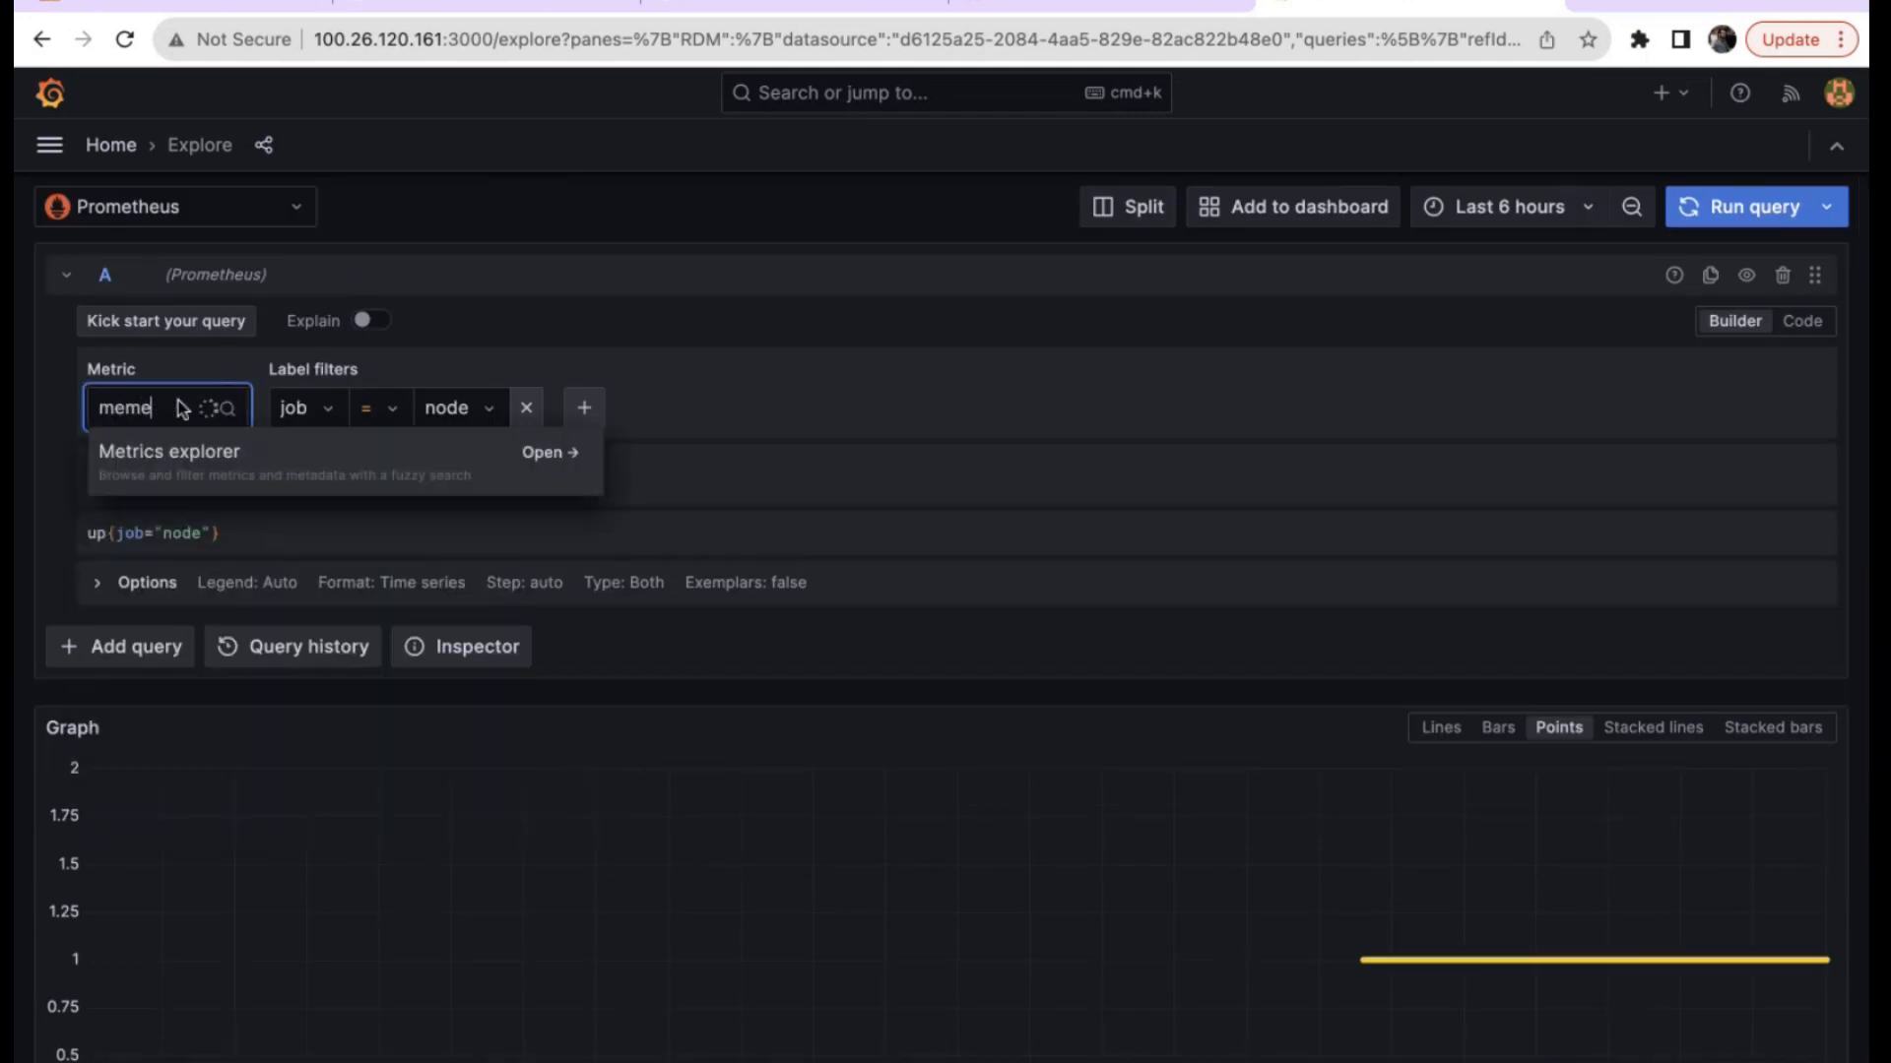
{"action": "type", "text": "ory"}
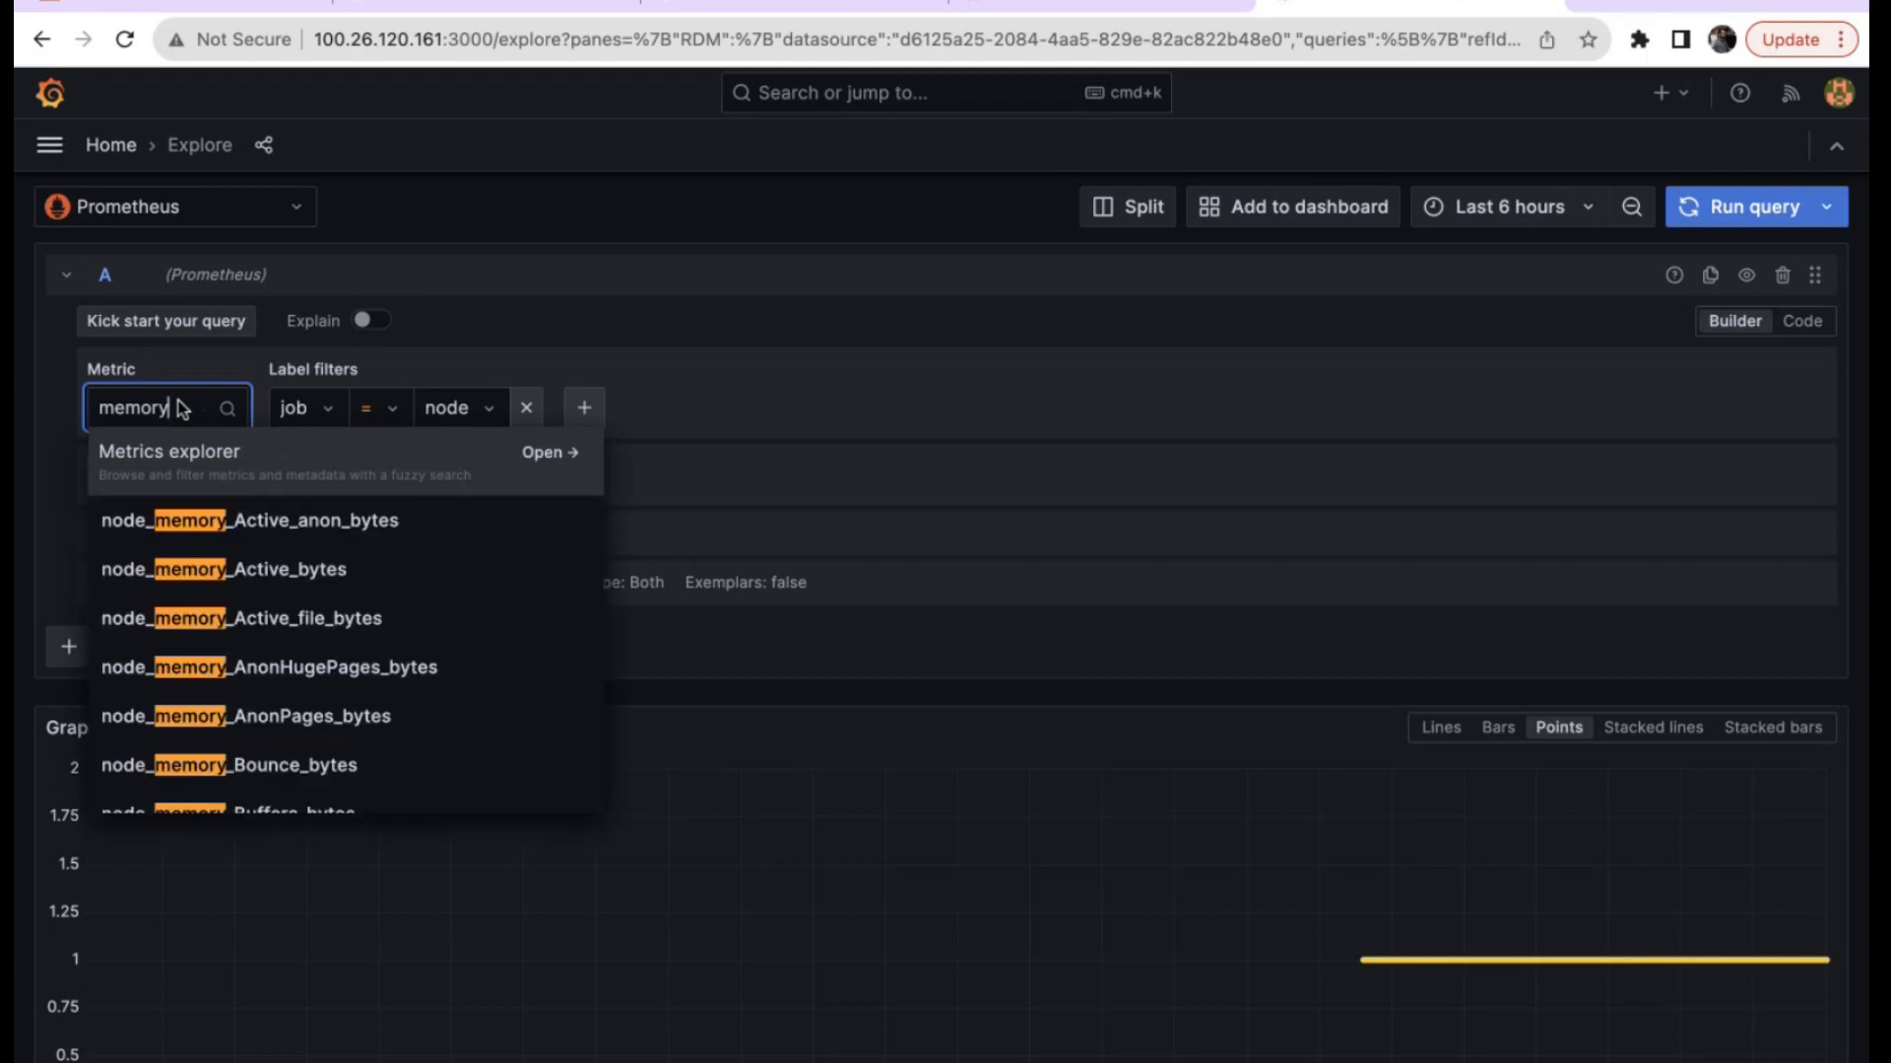
{"action": "left_click", "coordinate": [270, 571]}
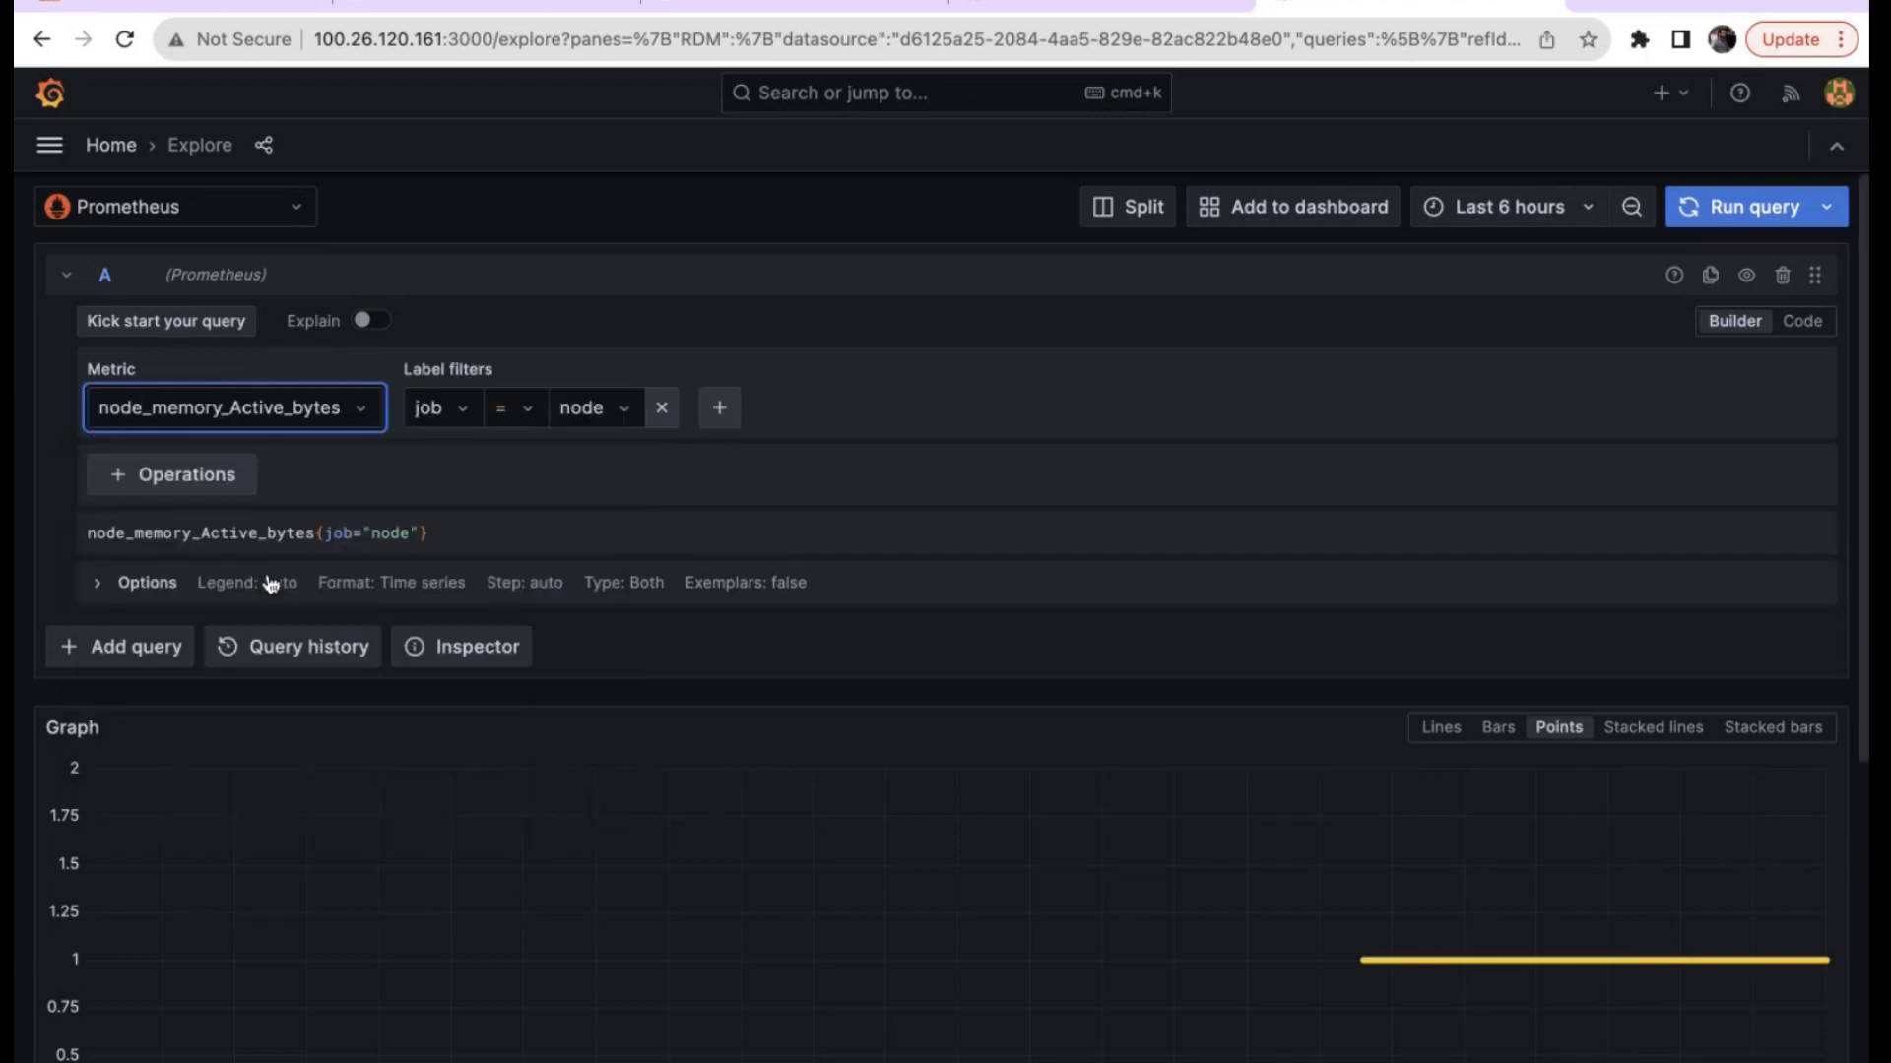
{"action": "left_click", "coordinate": [1769, 211]}
{"action": "scroll", "coordinate": [1132, 774], "scroll_direction": "down", "scroll_amount": 5}
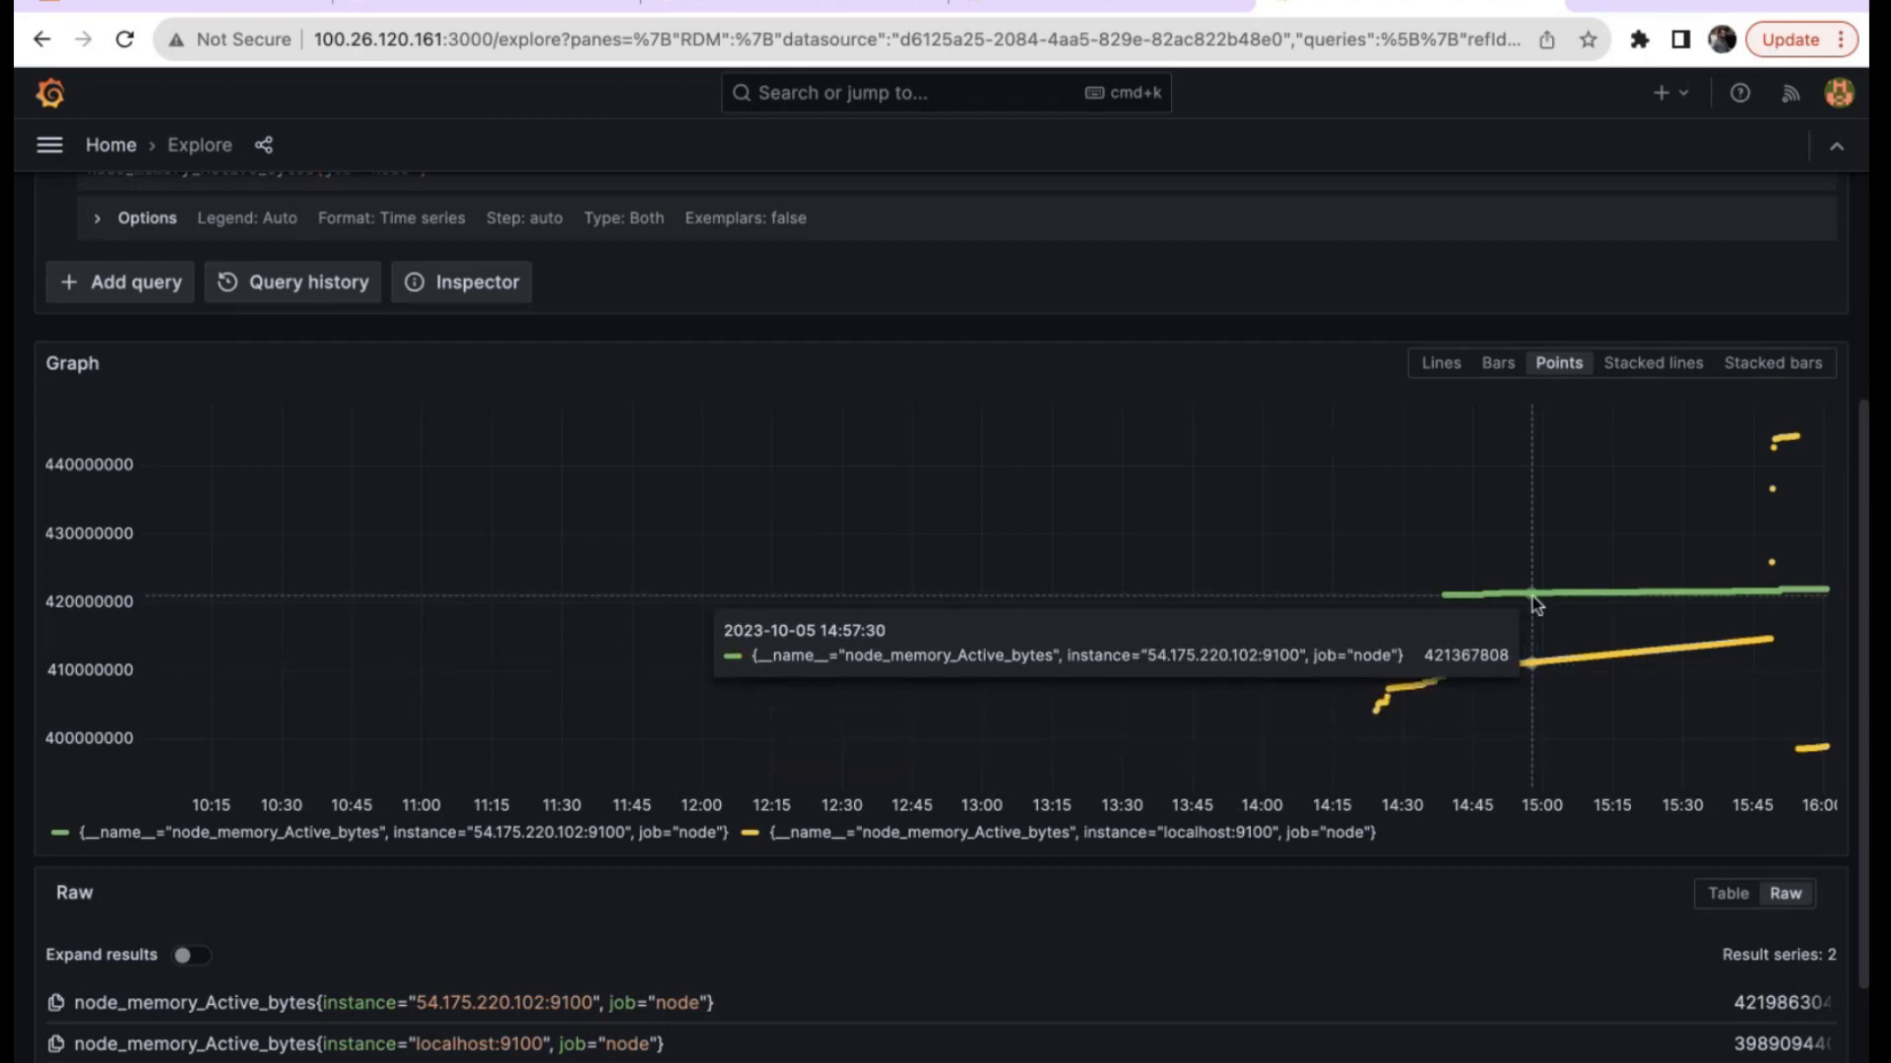
{"action": "left_click", "coordinate": [1443, 365]}
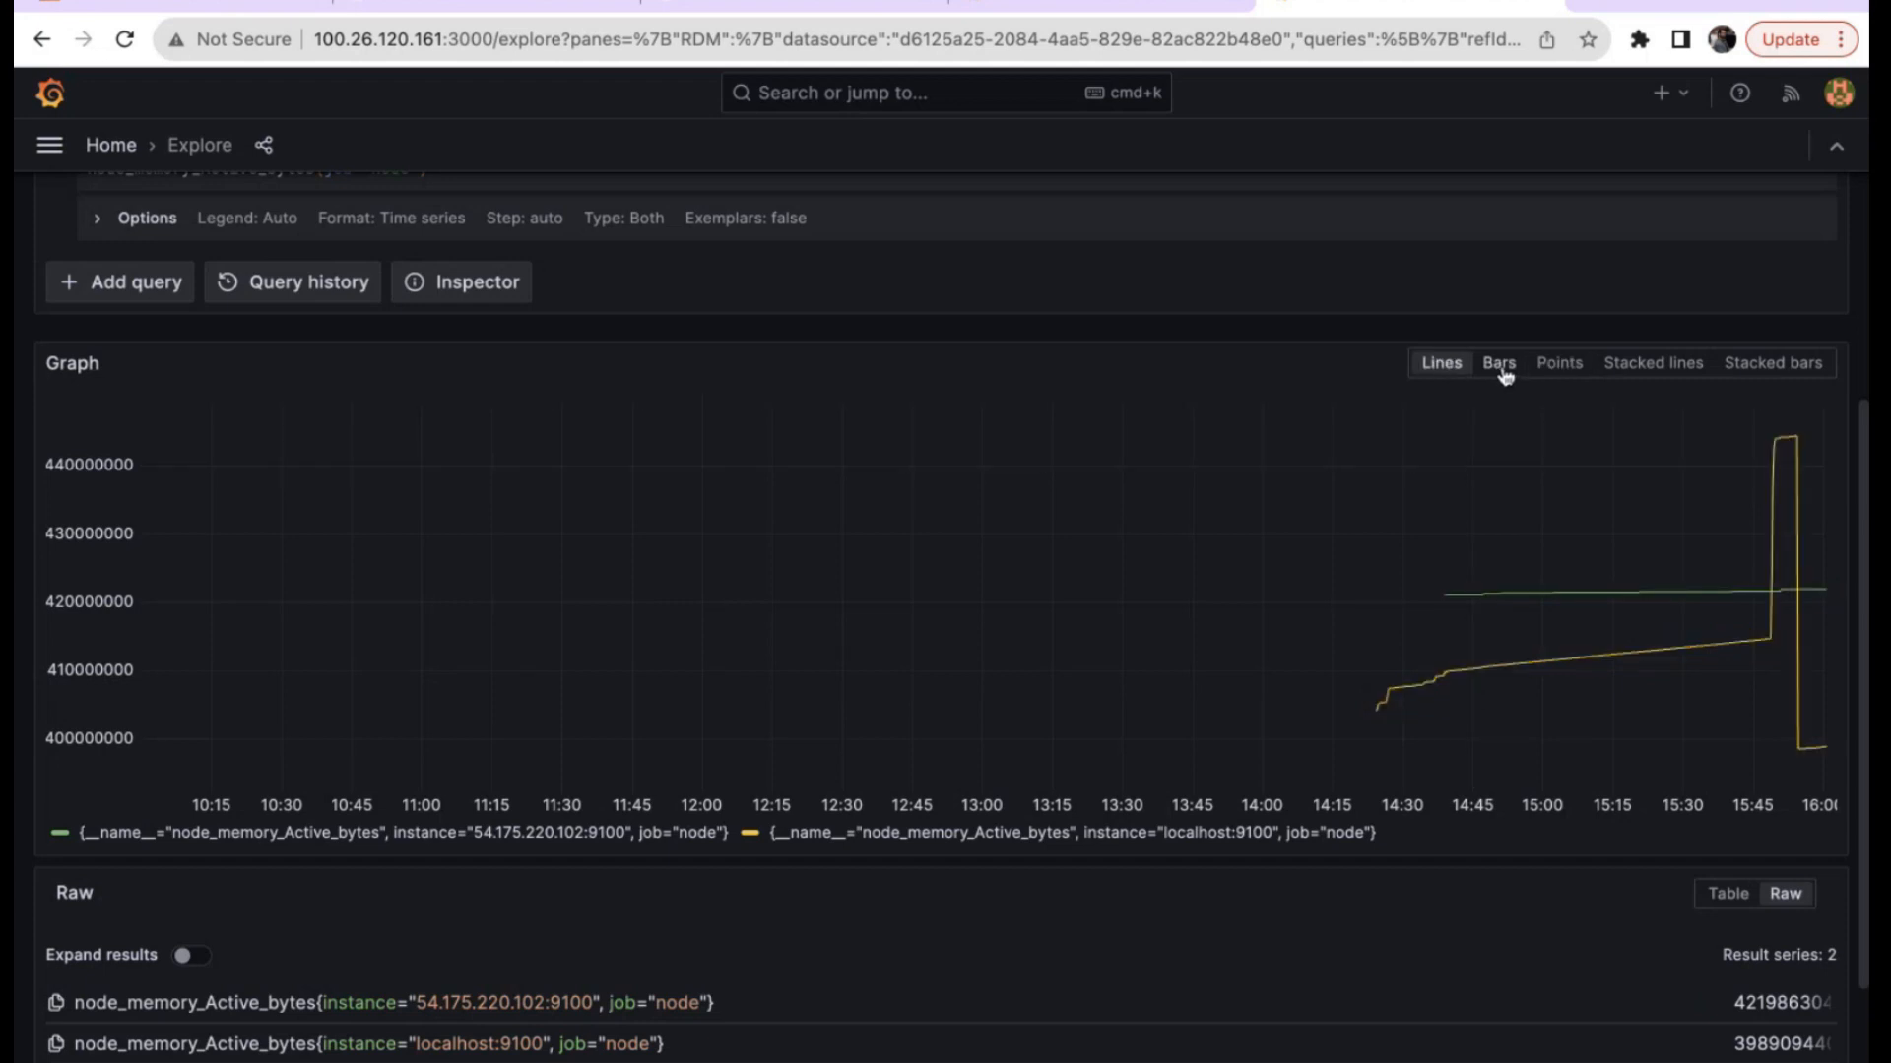
{"action": "scroll", "coordinate": [1502, 377], "scroll_direction": "up", "scroll_amount": 4}
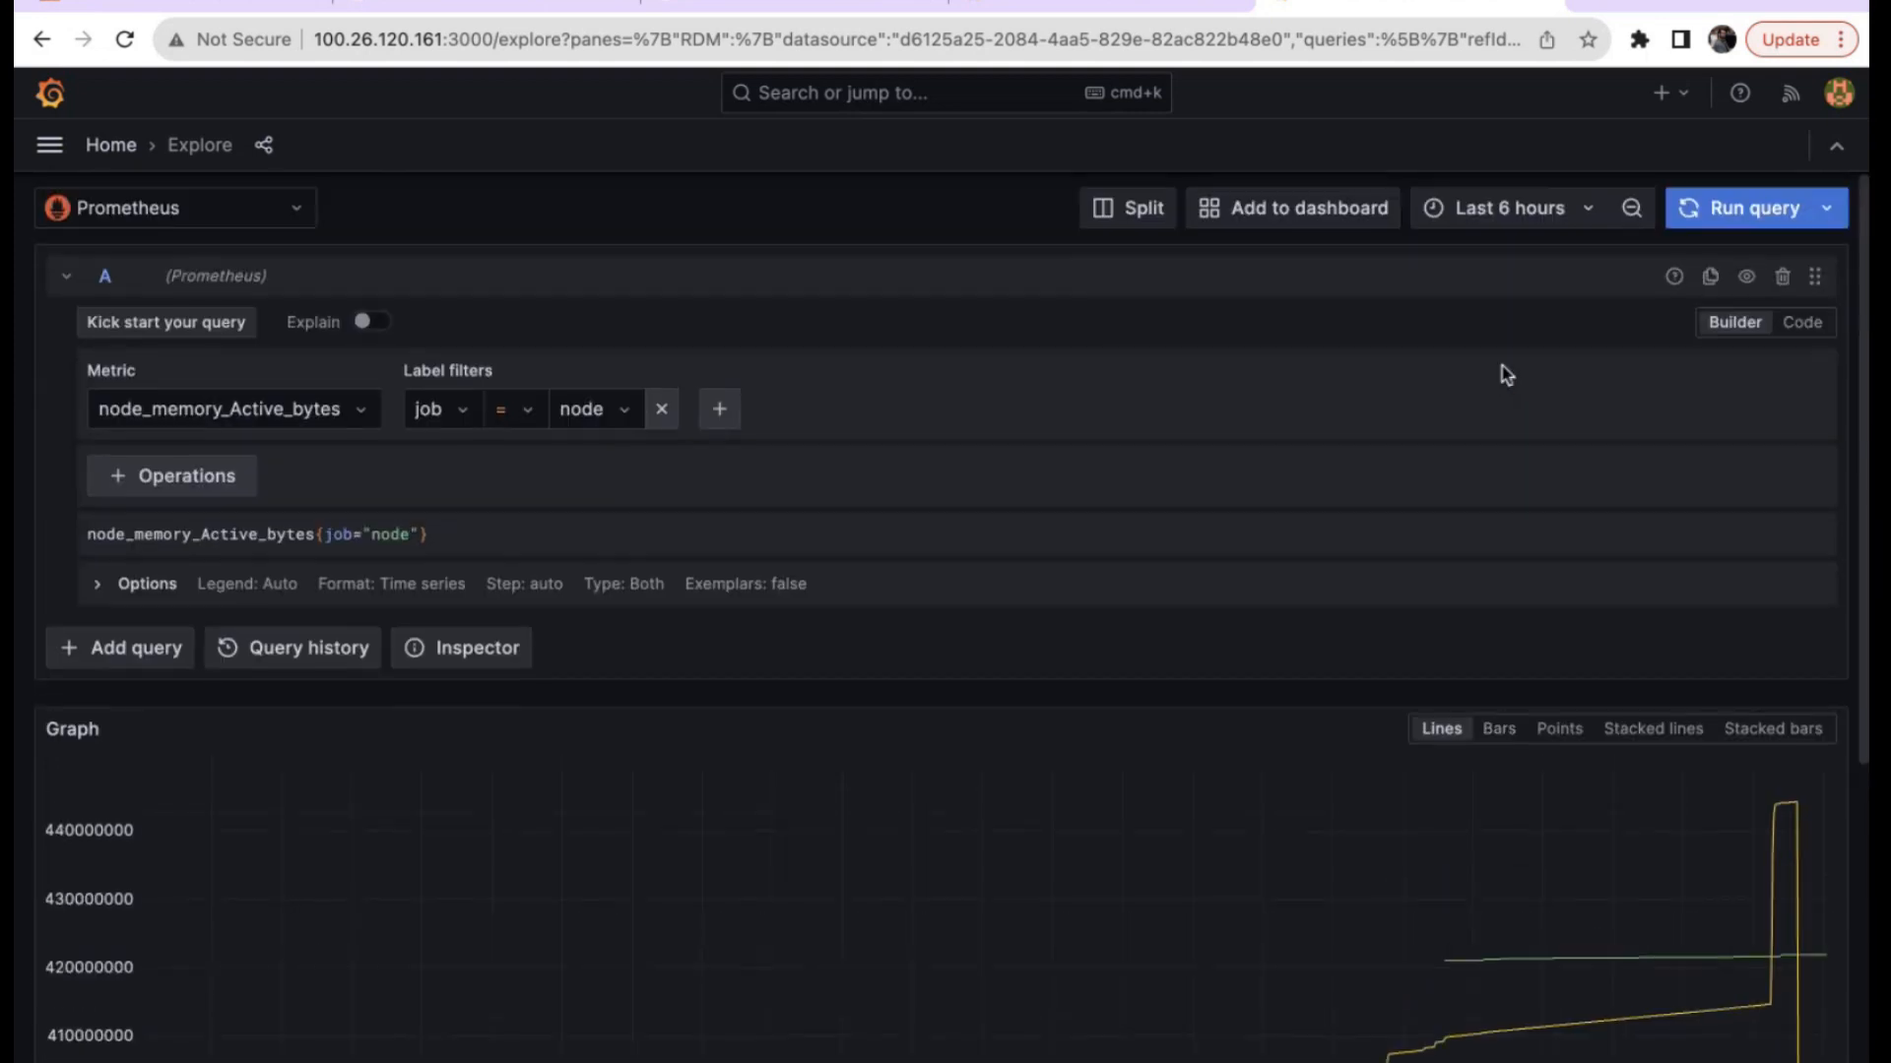
Limit the Explore memory graph to the last 15 minutes.
{"action": "left_click", "coordinate": [1587, 208]}
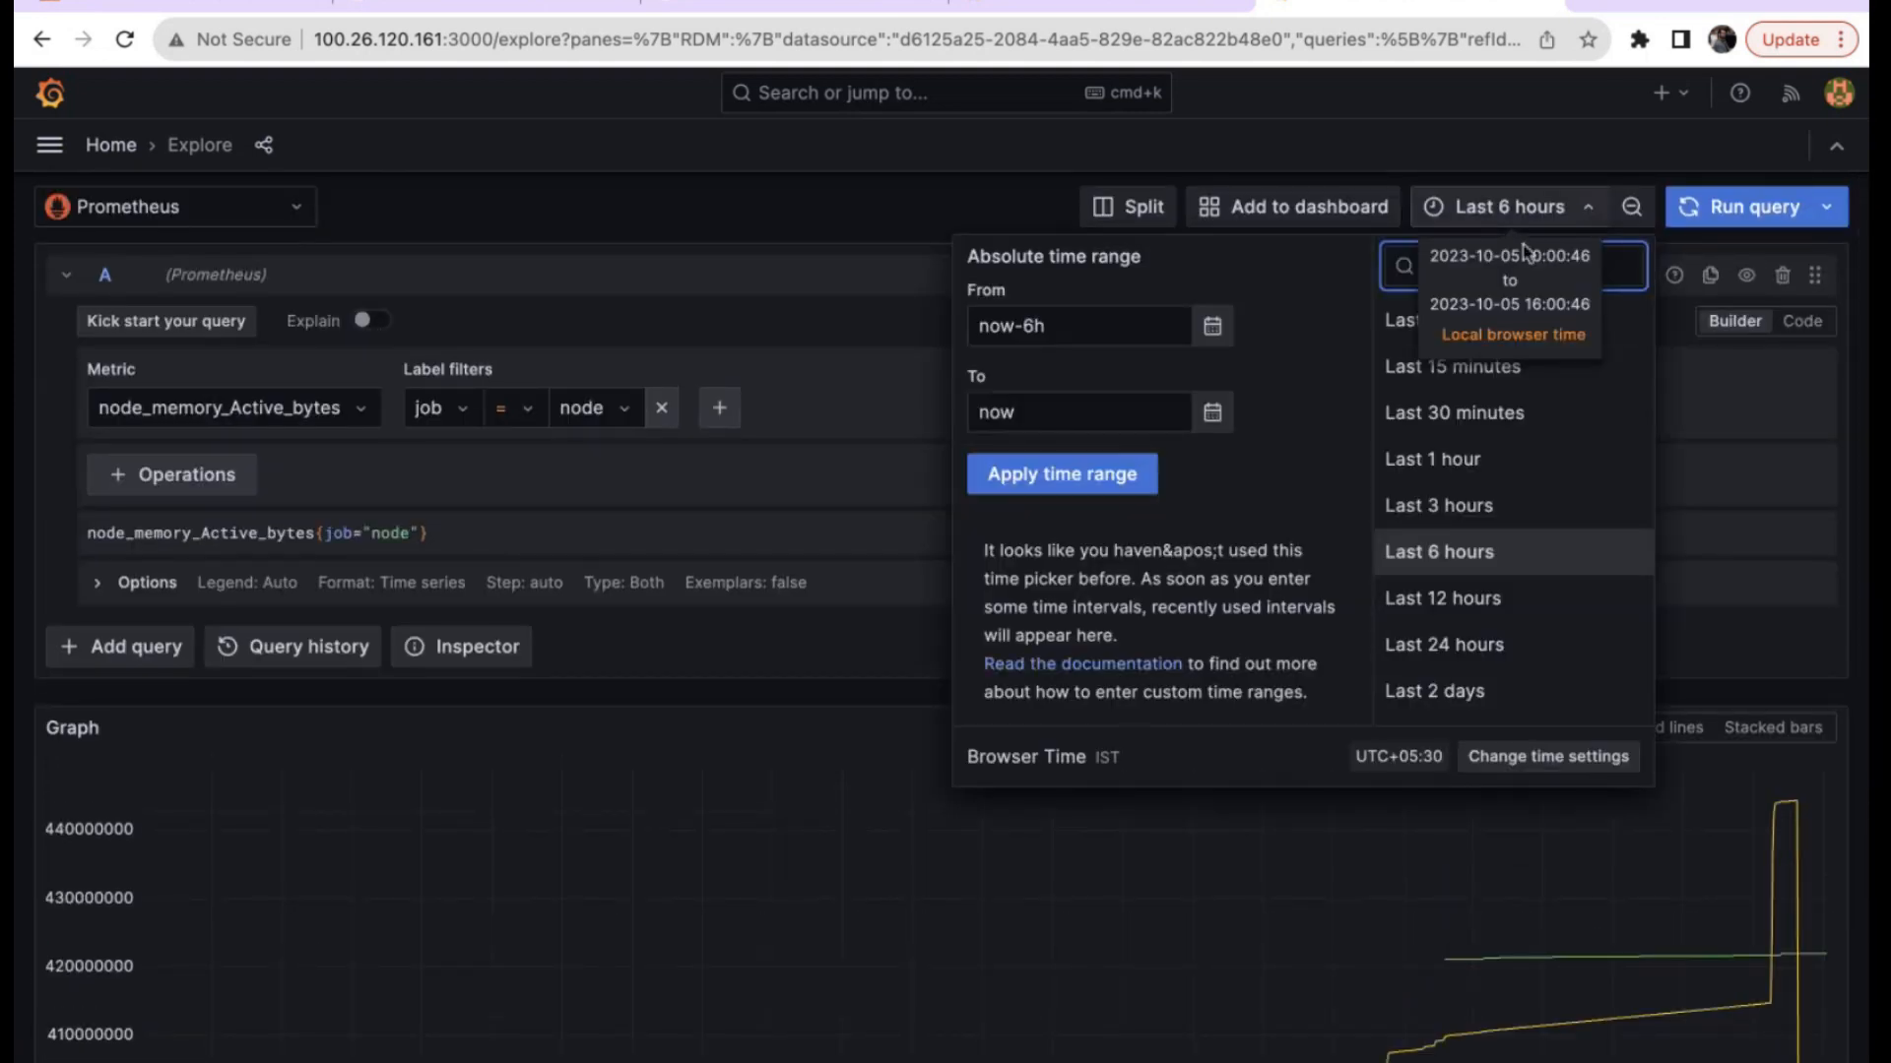
{"action": "left_click", "coordinate": [1408, 367]}
{"action": "scroll", "coordinate": [1429, 839], "scroll_direction": "down", "scroll_amount": 2}
{"action": "scroll", "coordinate": [1431, 840], "scroll_direction": "down", "scroll_amount": 1}
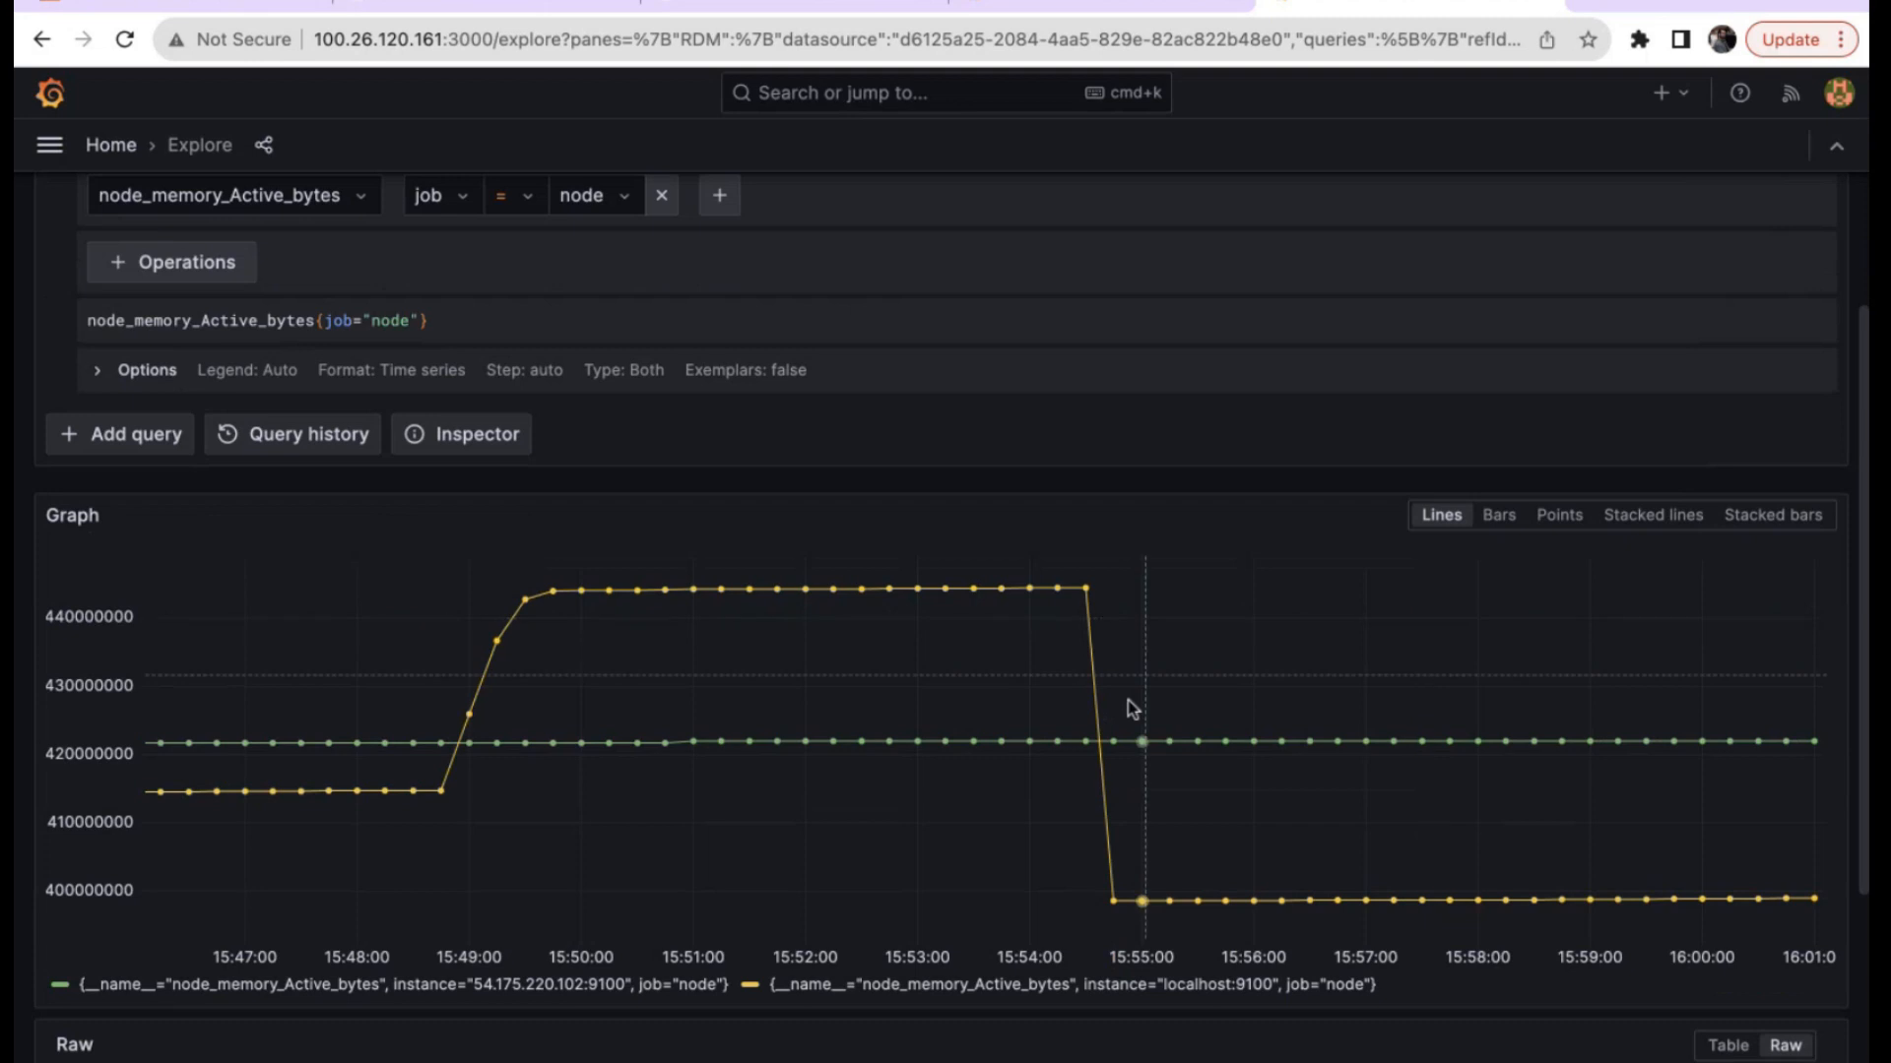
Preview the memory series as bars, points and stacked lines, then settle on stacked bars.
{"action": "left_click", "coordinate": [1499, 518]}
{"action": "left_click", "coordinate": [1559, 517]}
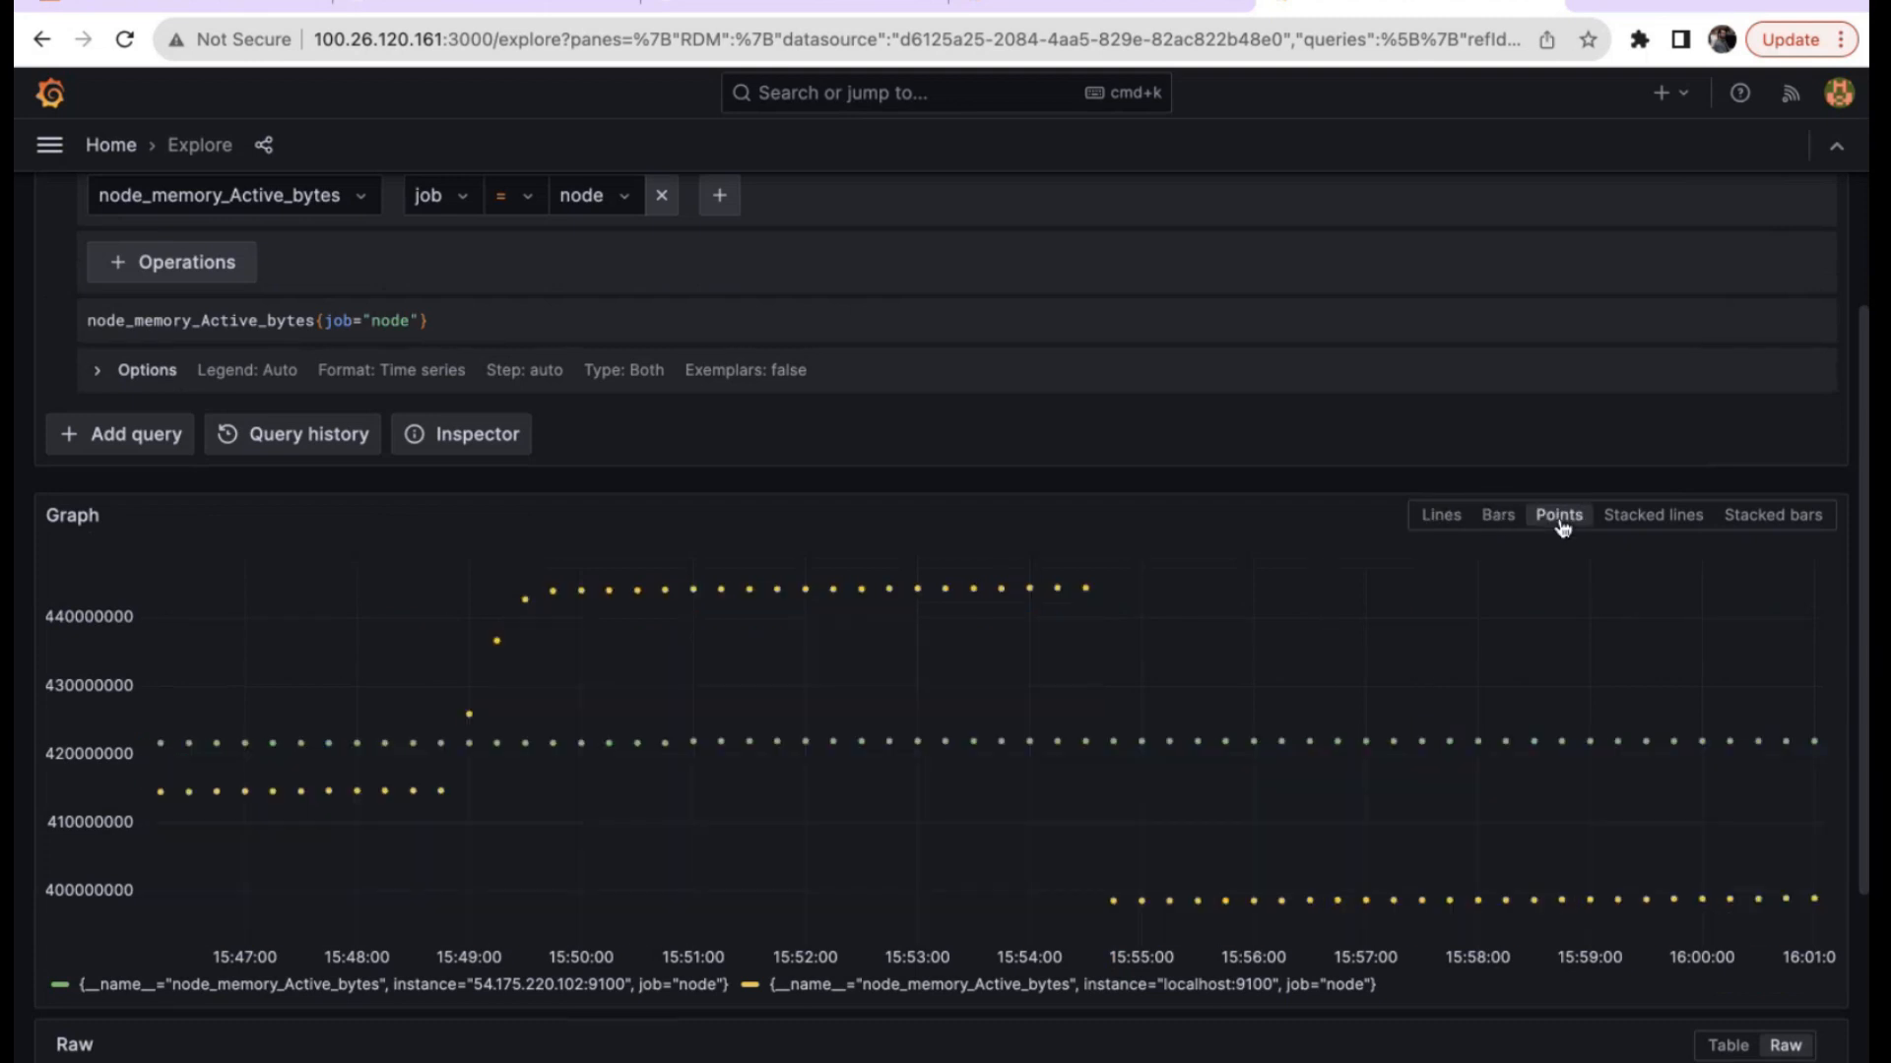
{"action": "left_click", "coordinate": [1641, 518]}
{"action": "left_click", "coordinate": [1783, 516]}
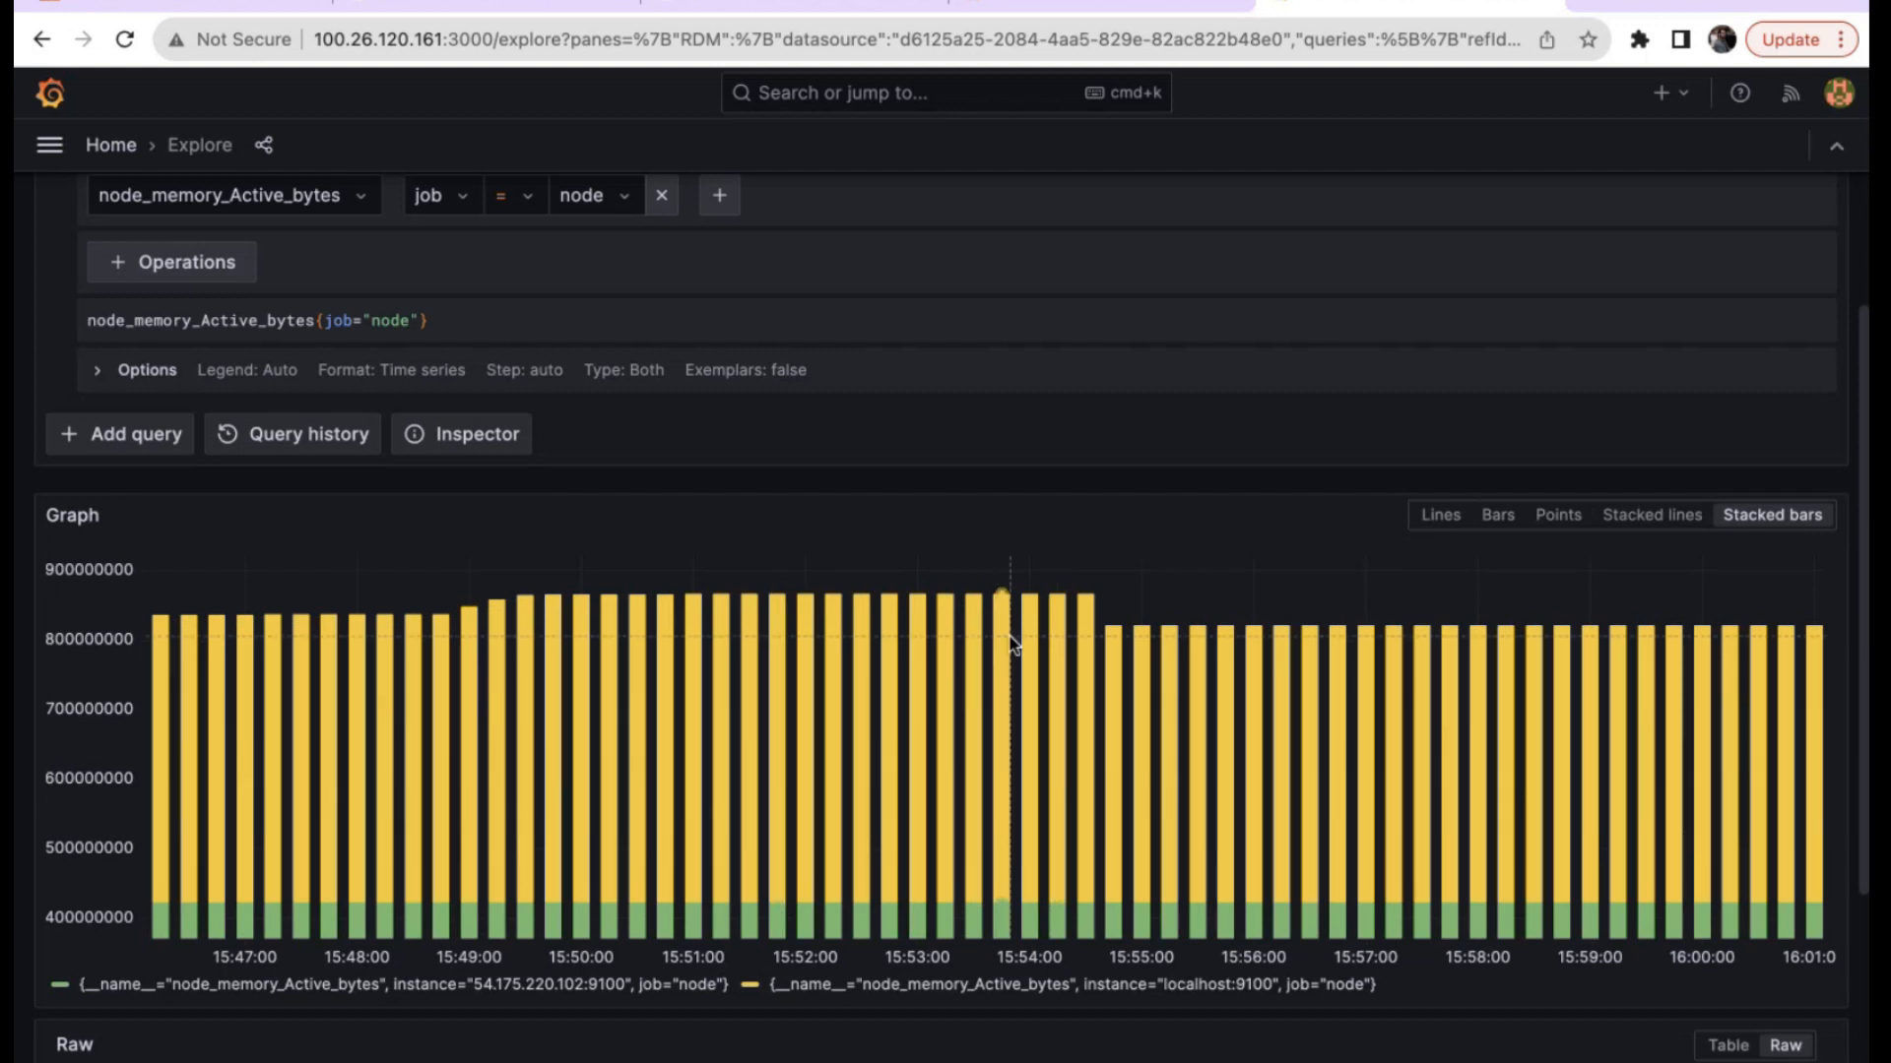
{"action": "mouse_move", "coordinate": [1012, 590]}
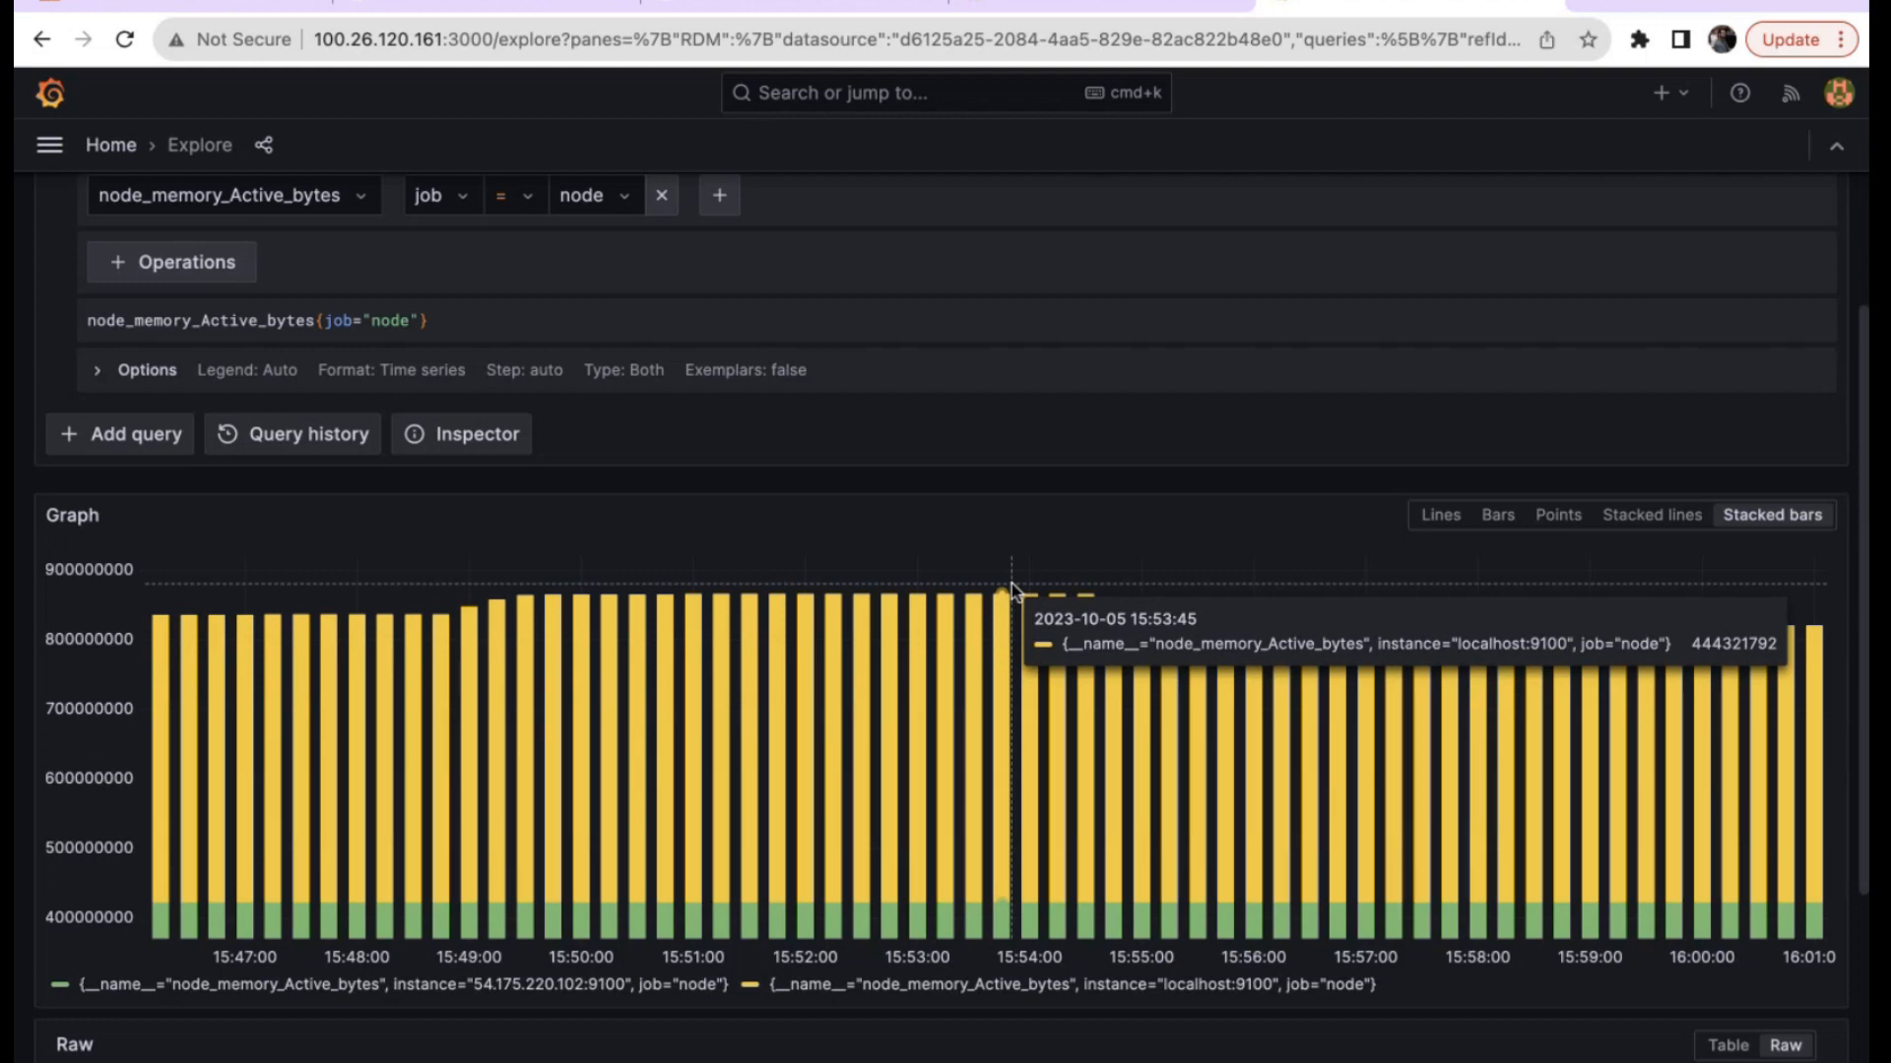
{"action": "scroll", "coordinate": [1012, 582], "scroll_direction": "up", "scroll_amount": 2}
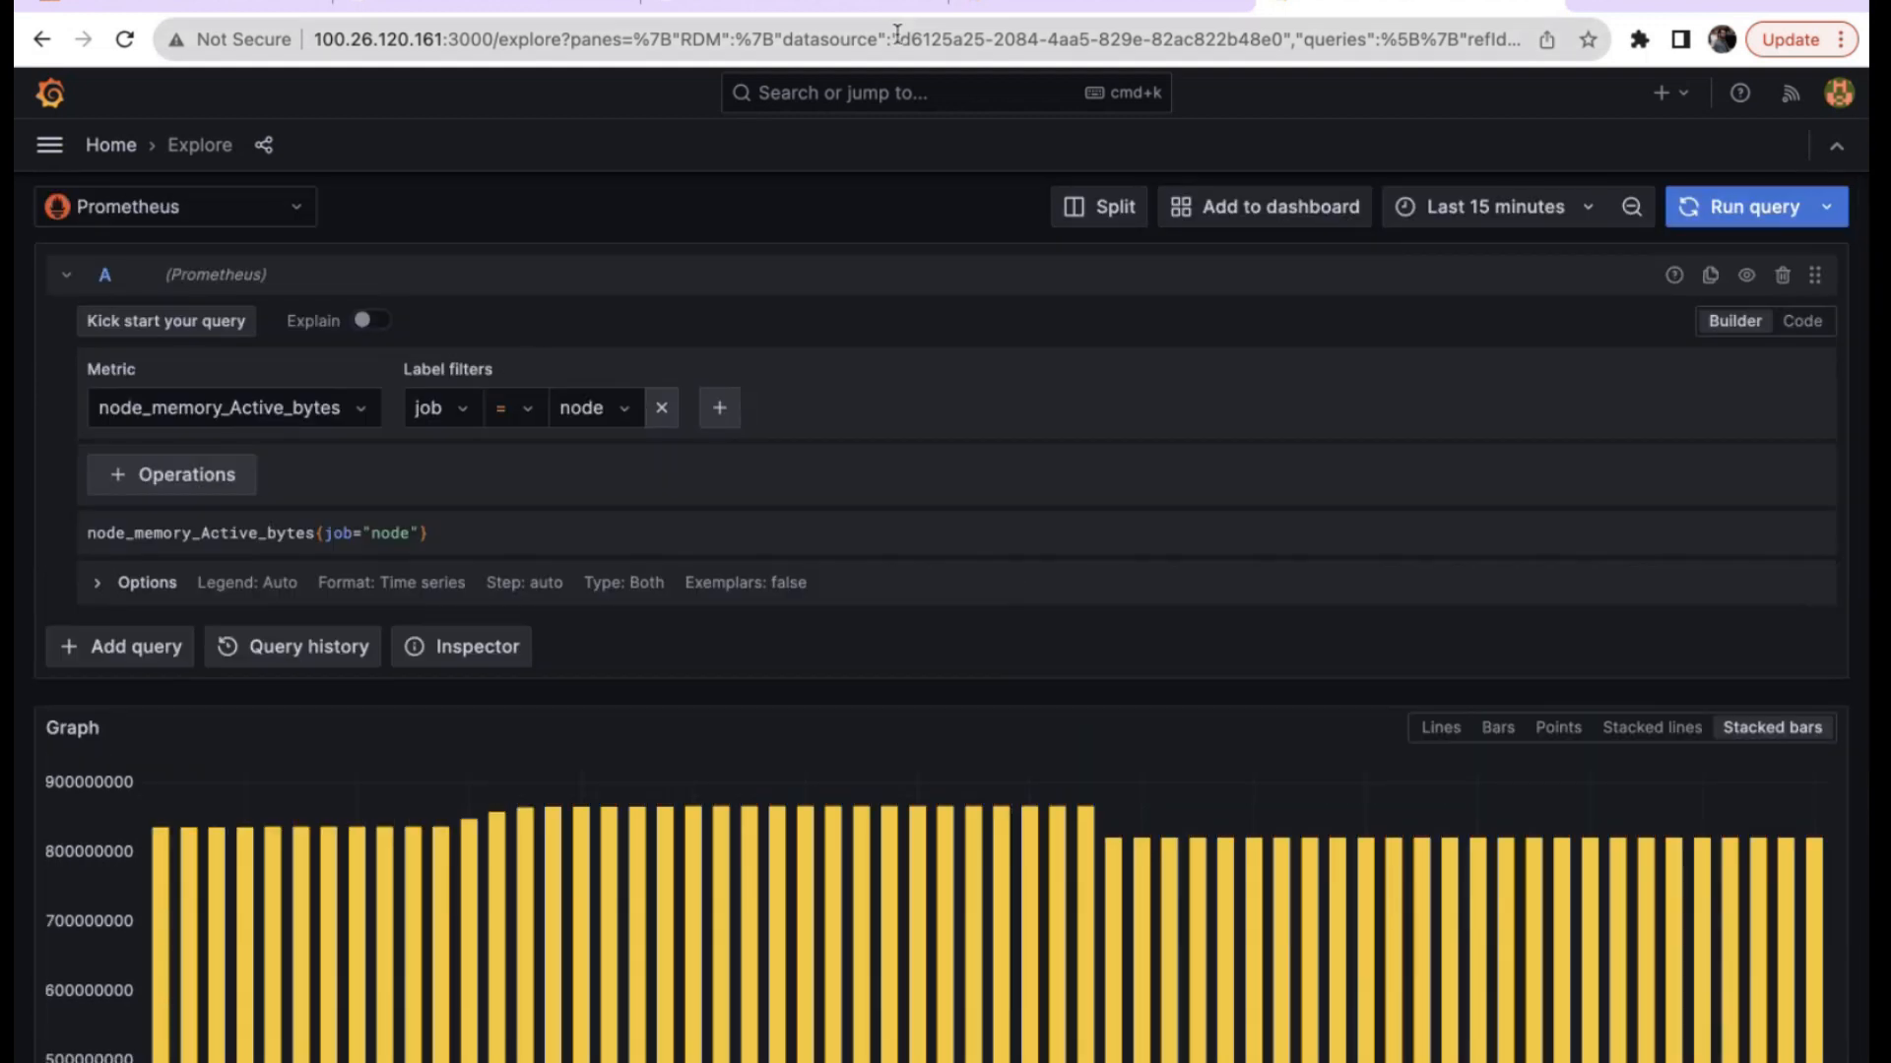
{"action": "left_click", "coordinate": [788, 6]}
Open Prometheus's classic expression graph page, then return to the Grafana Explore view.
{"action": "left_click", "coordinate": [102, 106]}
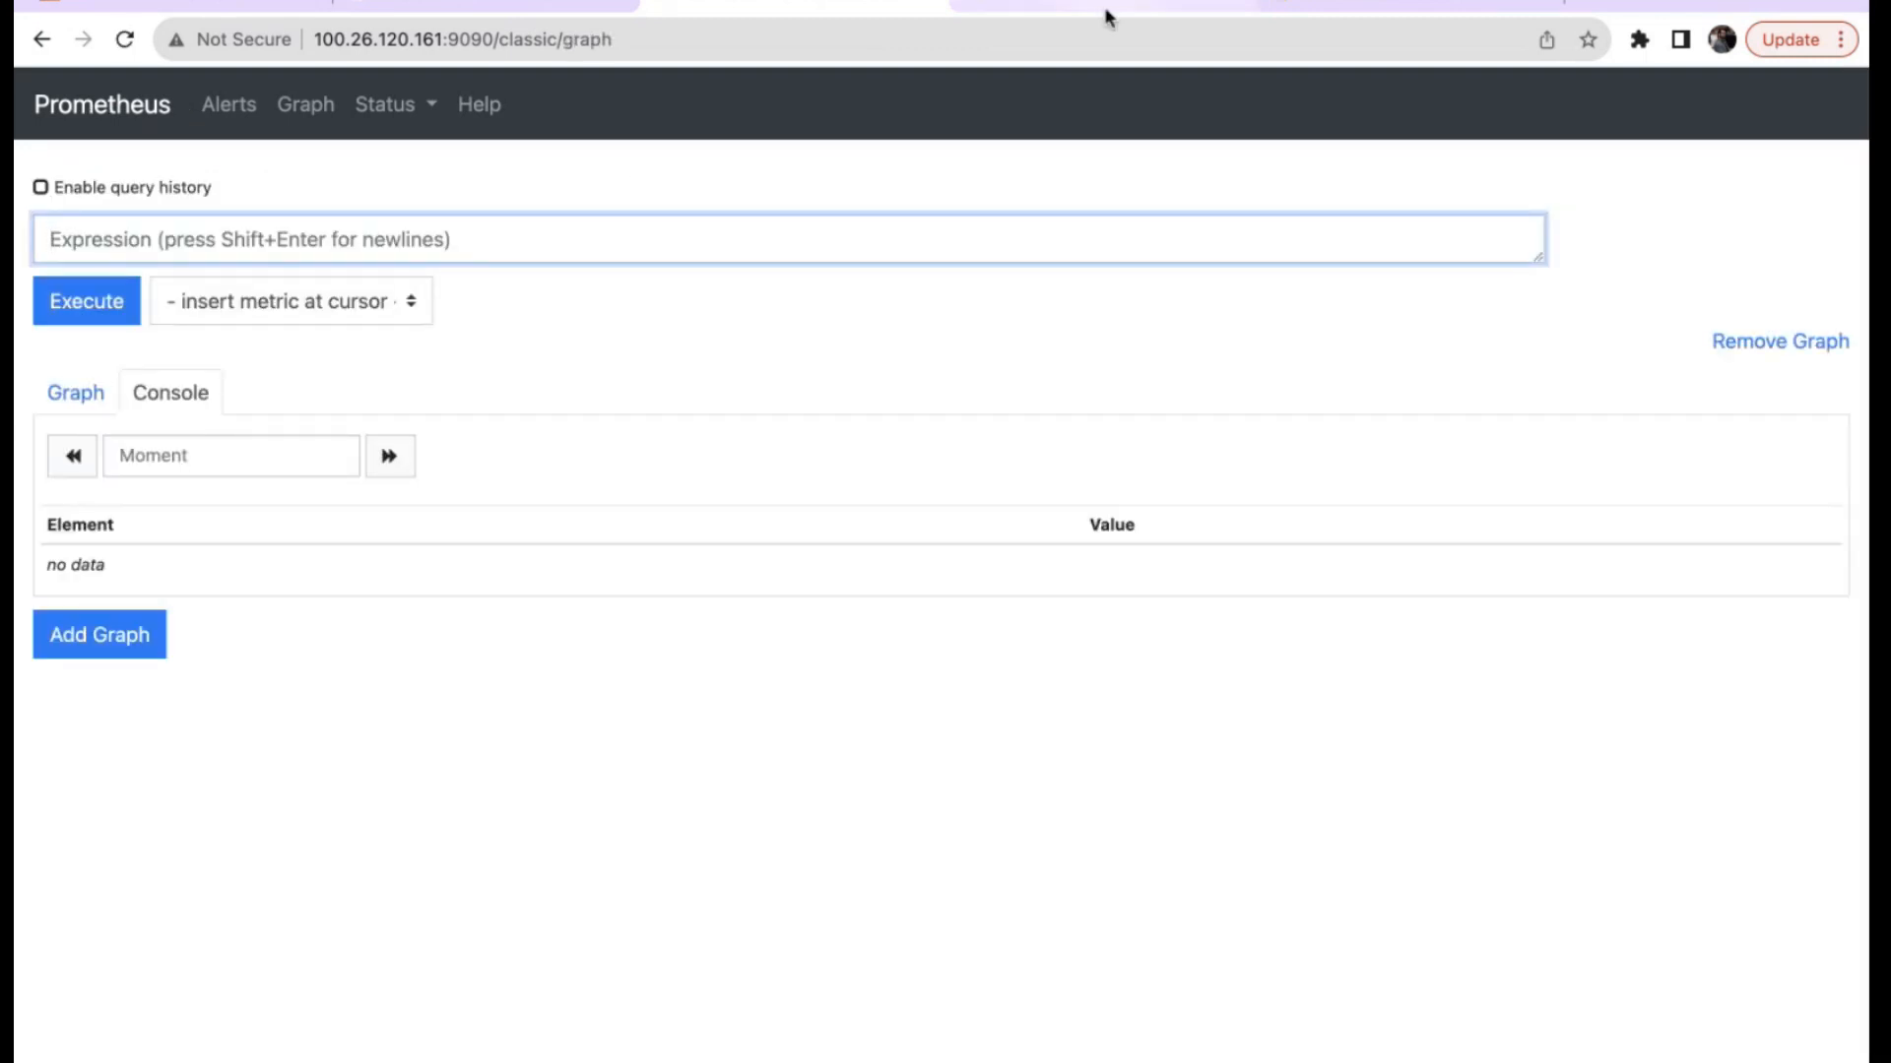
{"action": "left_click", "coordinate": [1388, 6]}
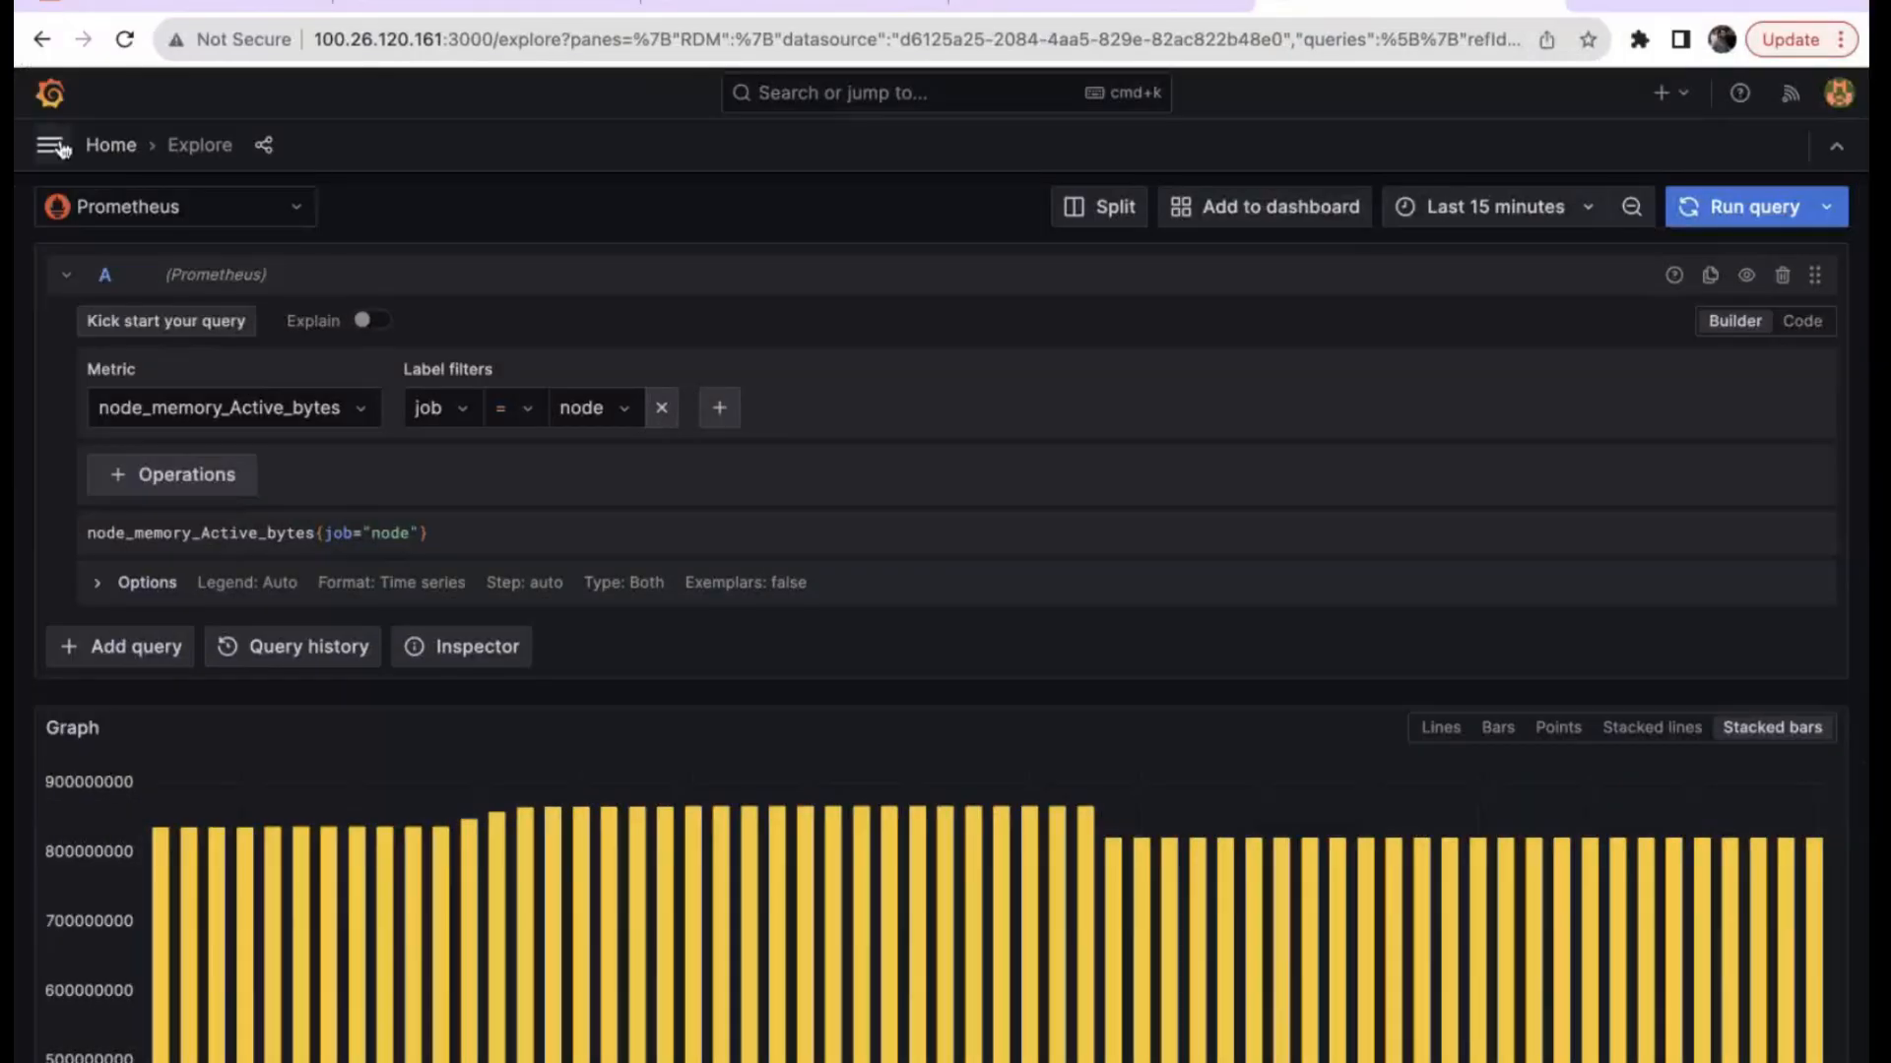
Check the empty Dashboards list, then open the Prometheus data source settings under Connections > Data sources.
{"action": "left_click", "coordinate": [50, 144]}
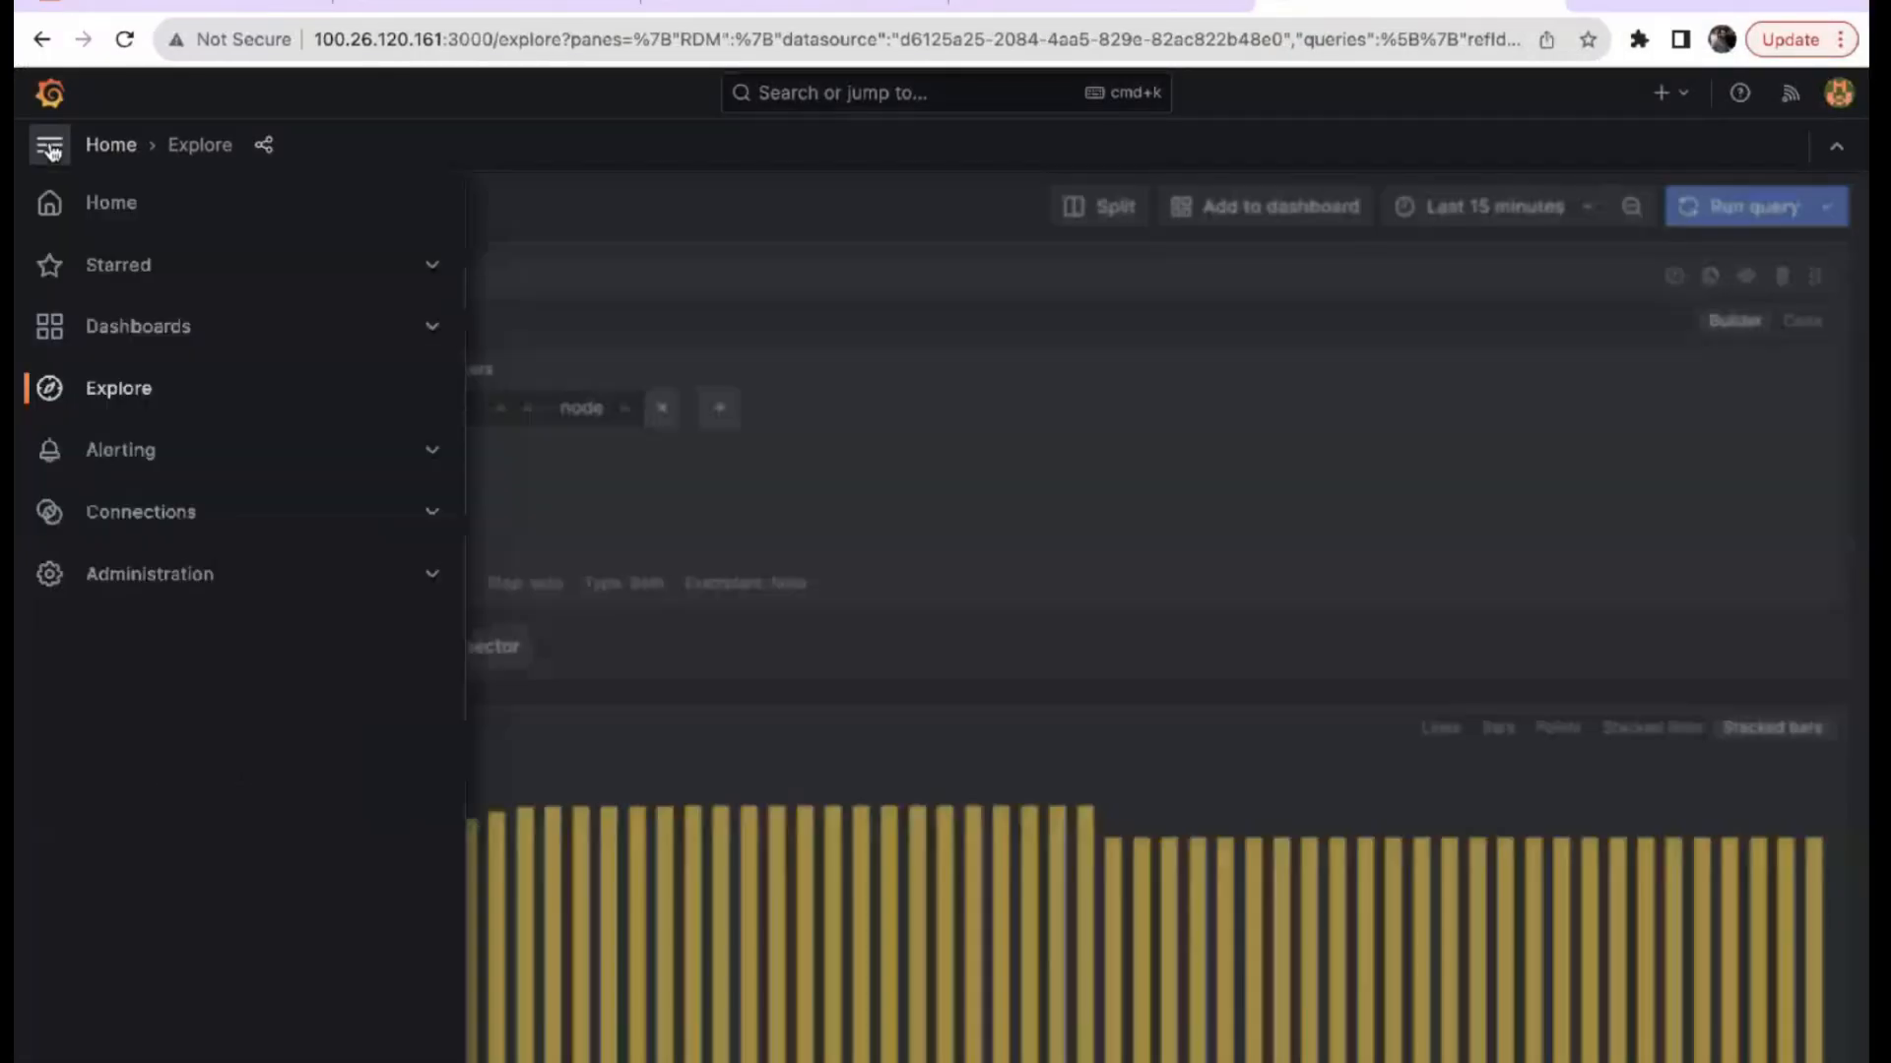
{"action": "left_click", "coordinate": [125, 325]}
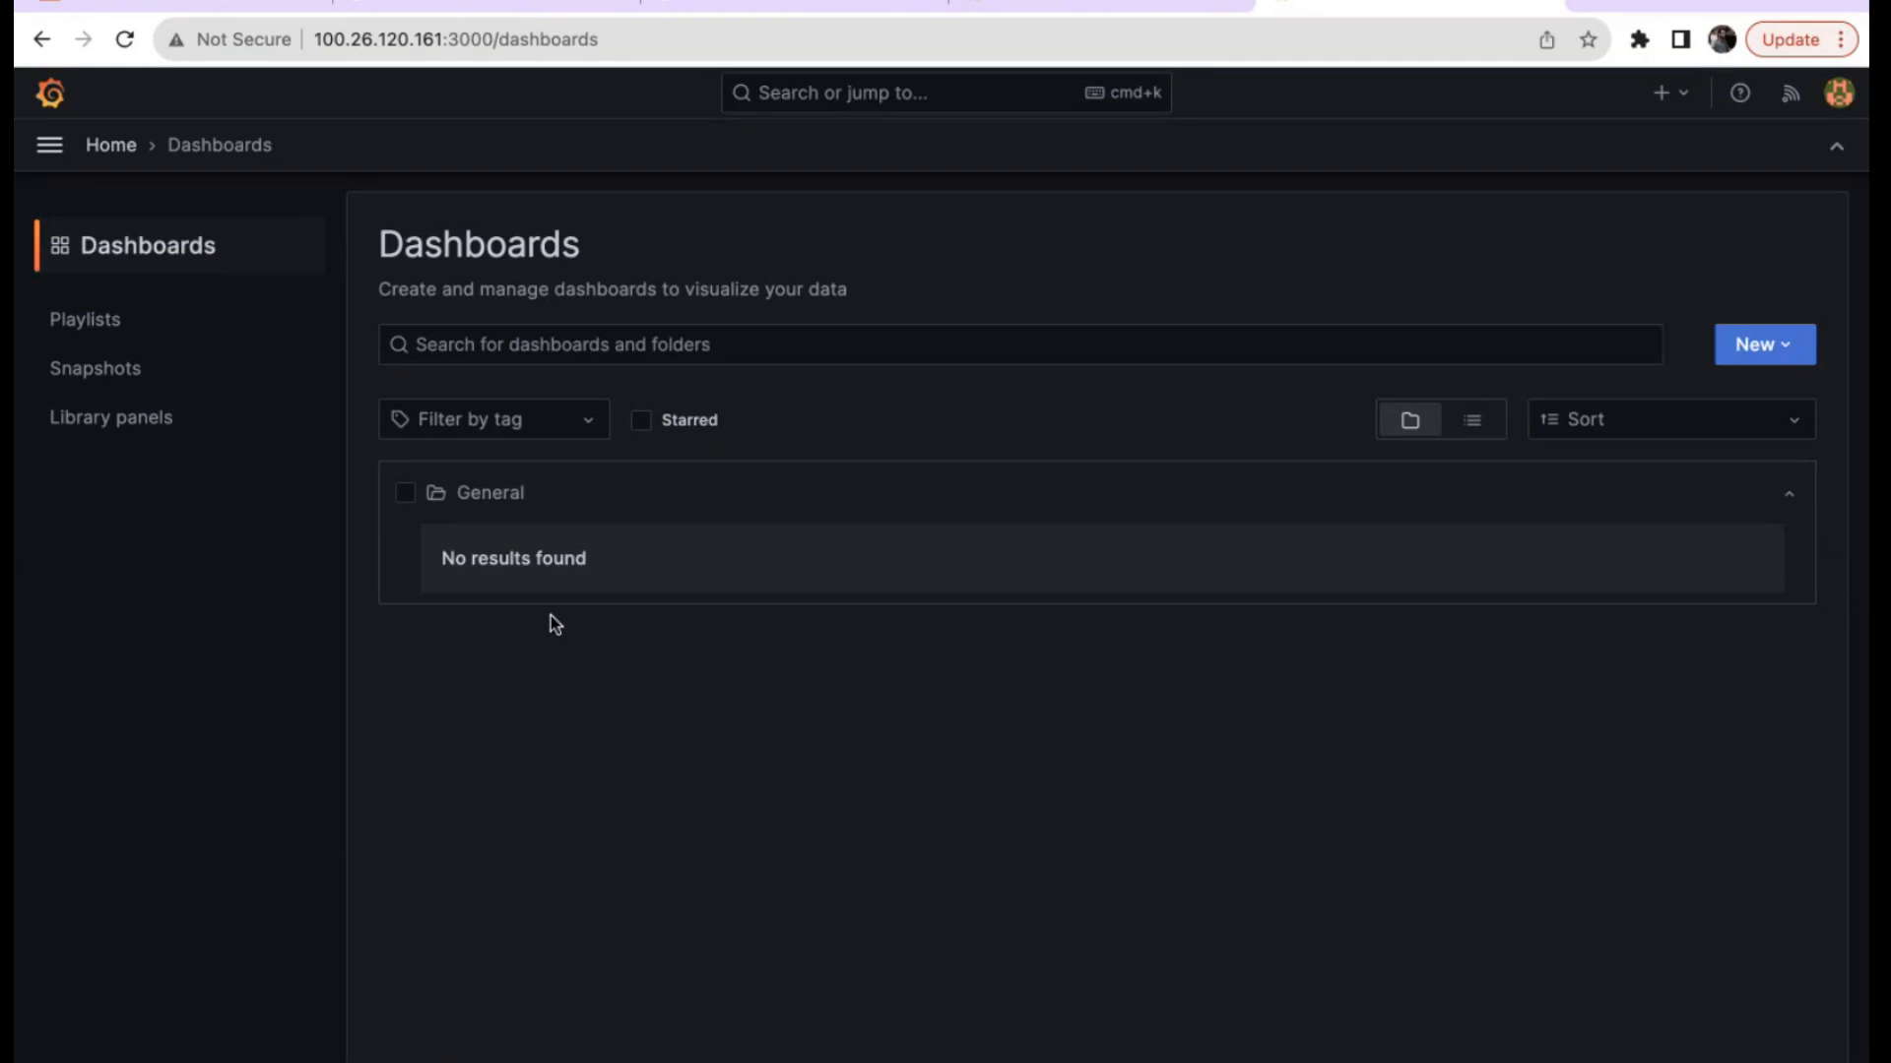
{"action": "left_click", "coordinate": [49, 145]}
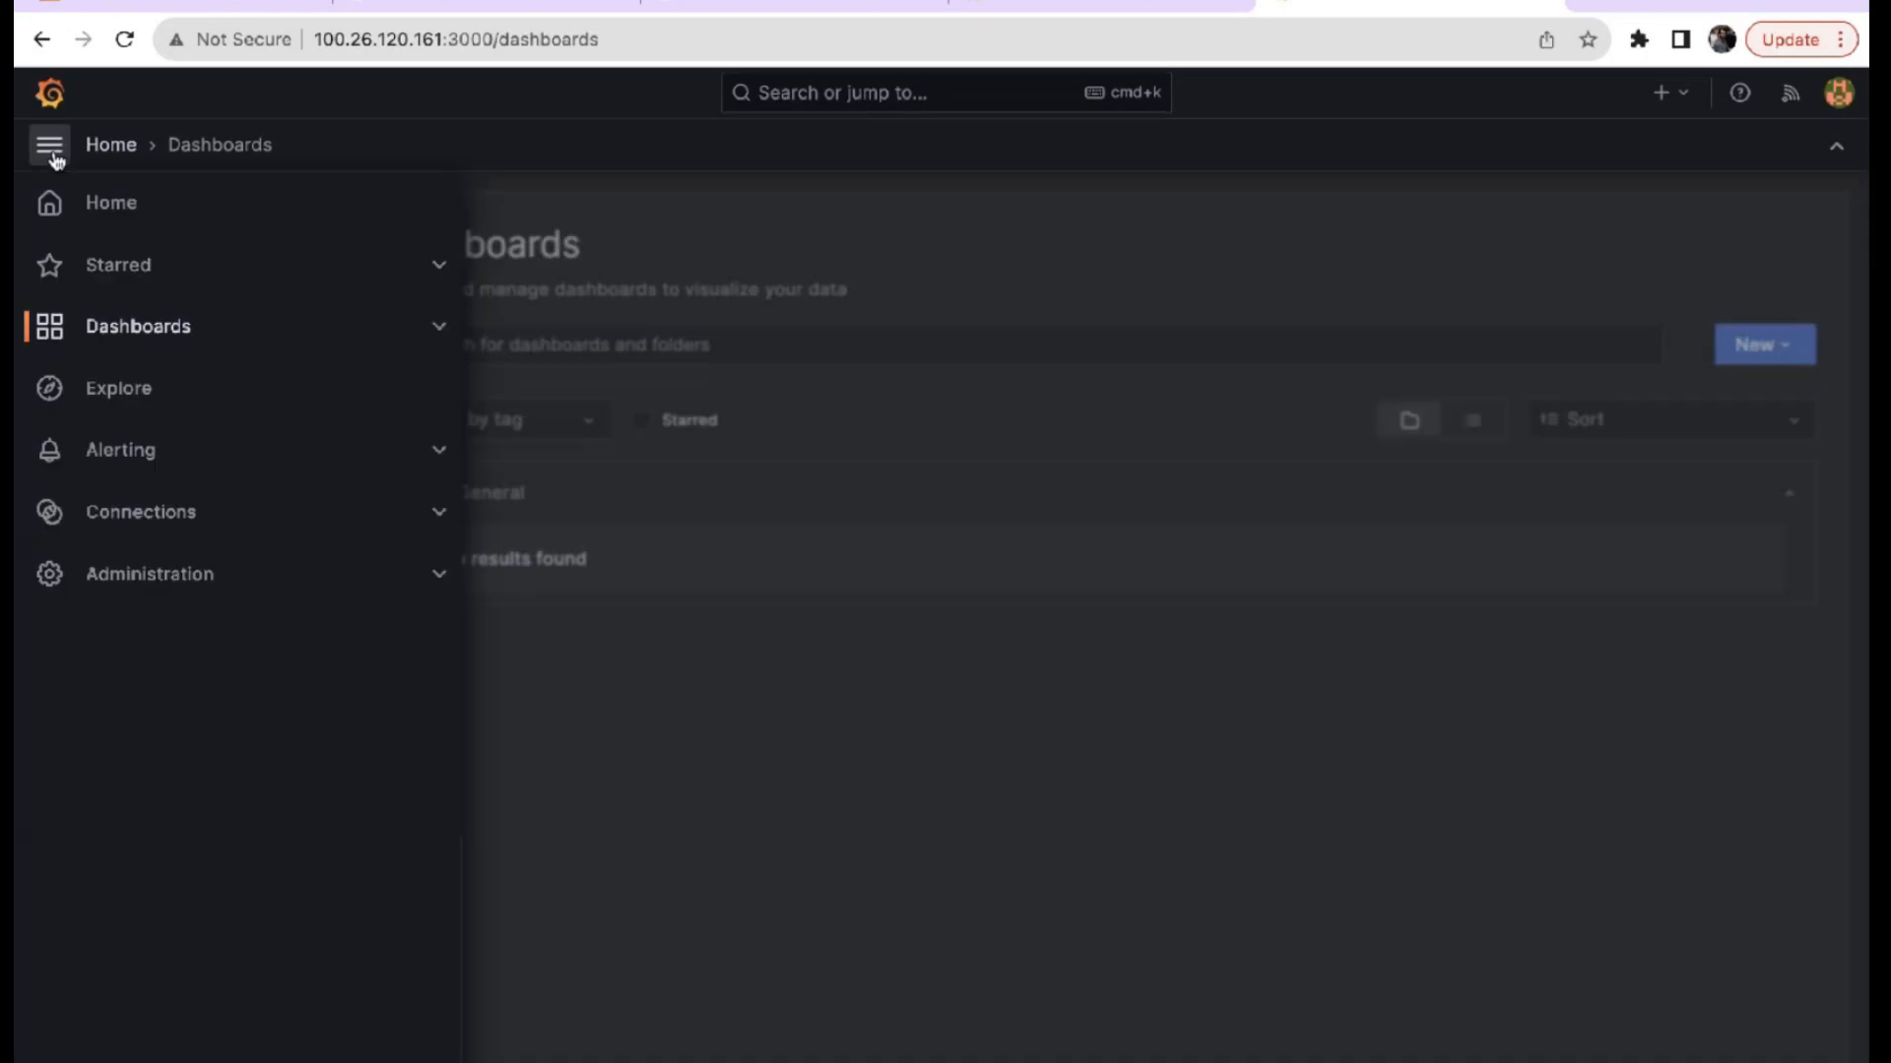
{"action": "left_click", "coordinate": [114, 511]}
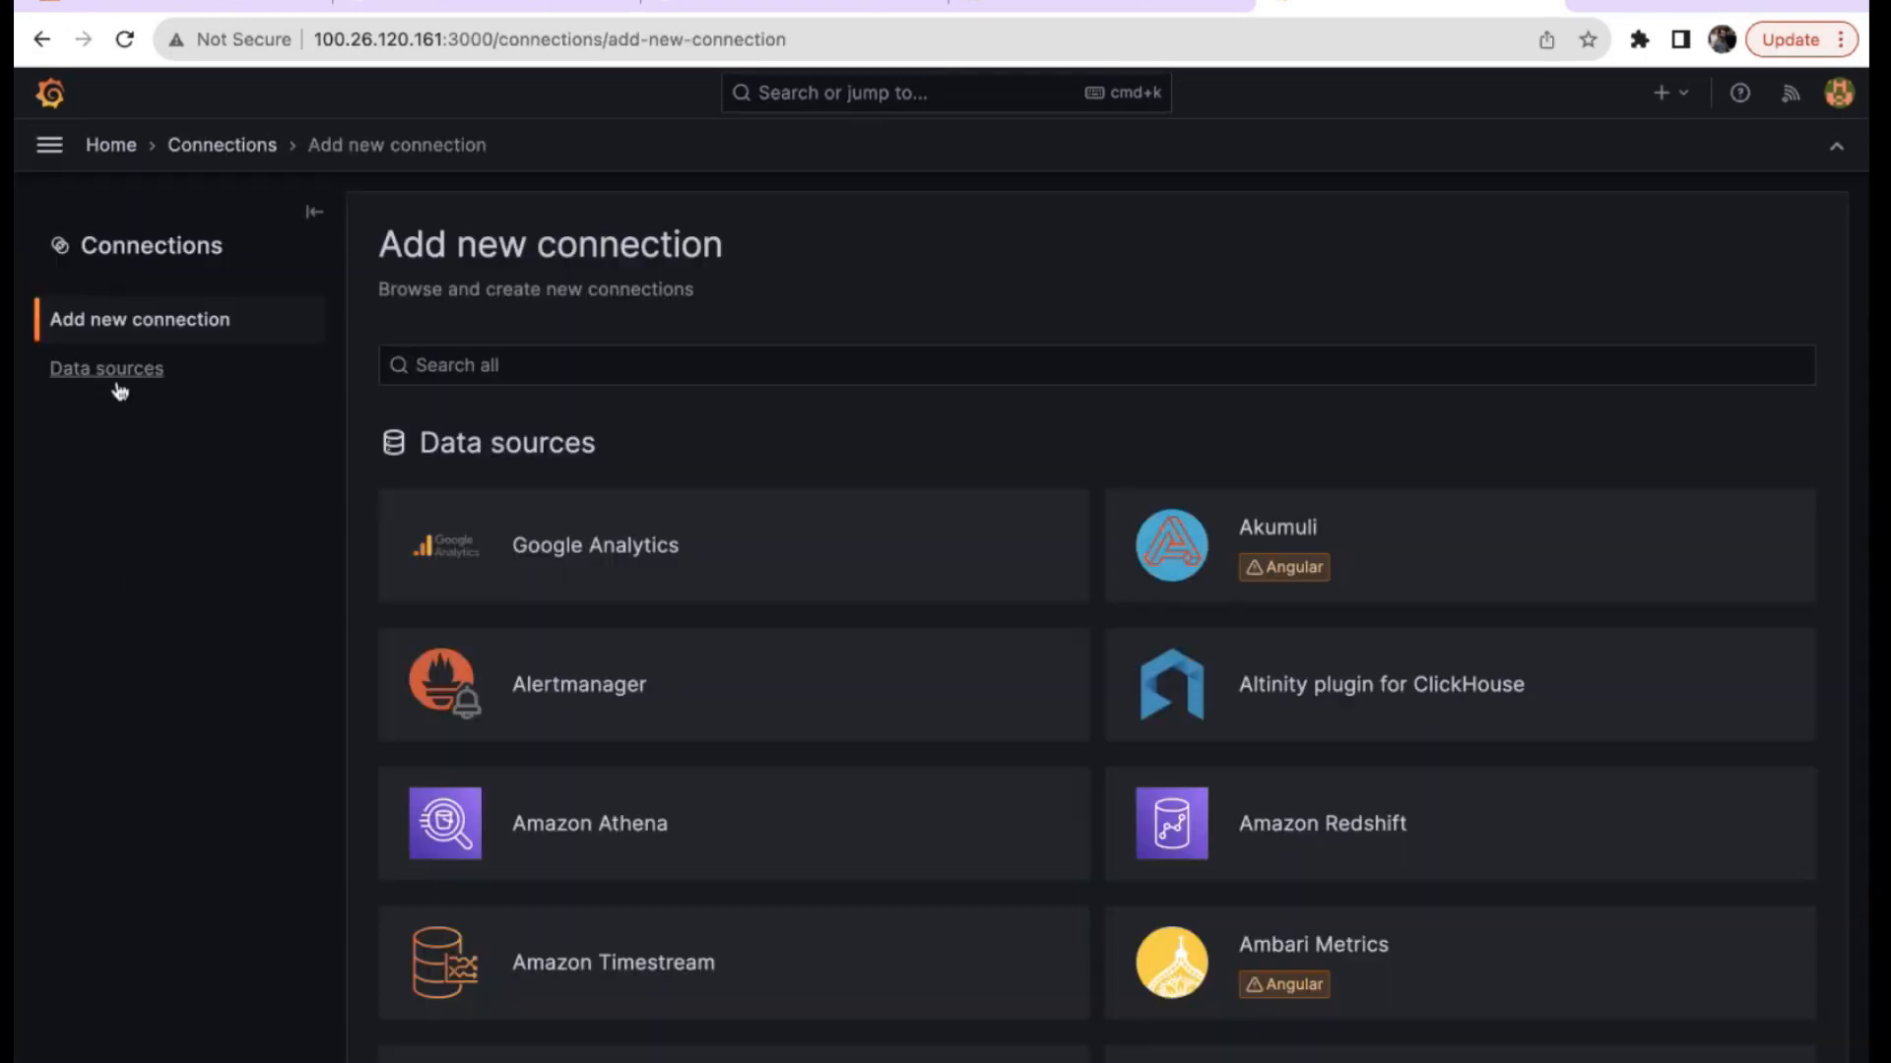
{"action": "left_click", "coordinate": [117, 384]}
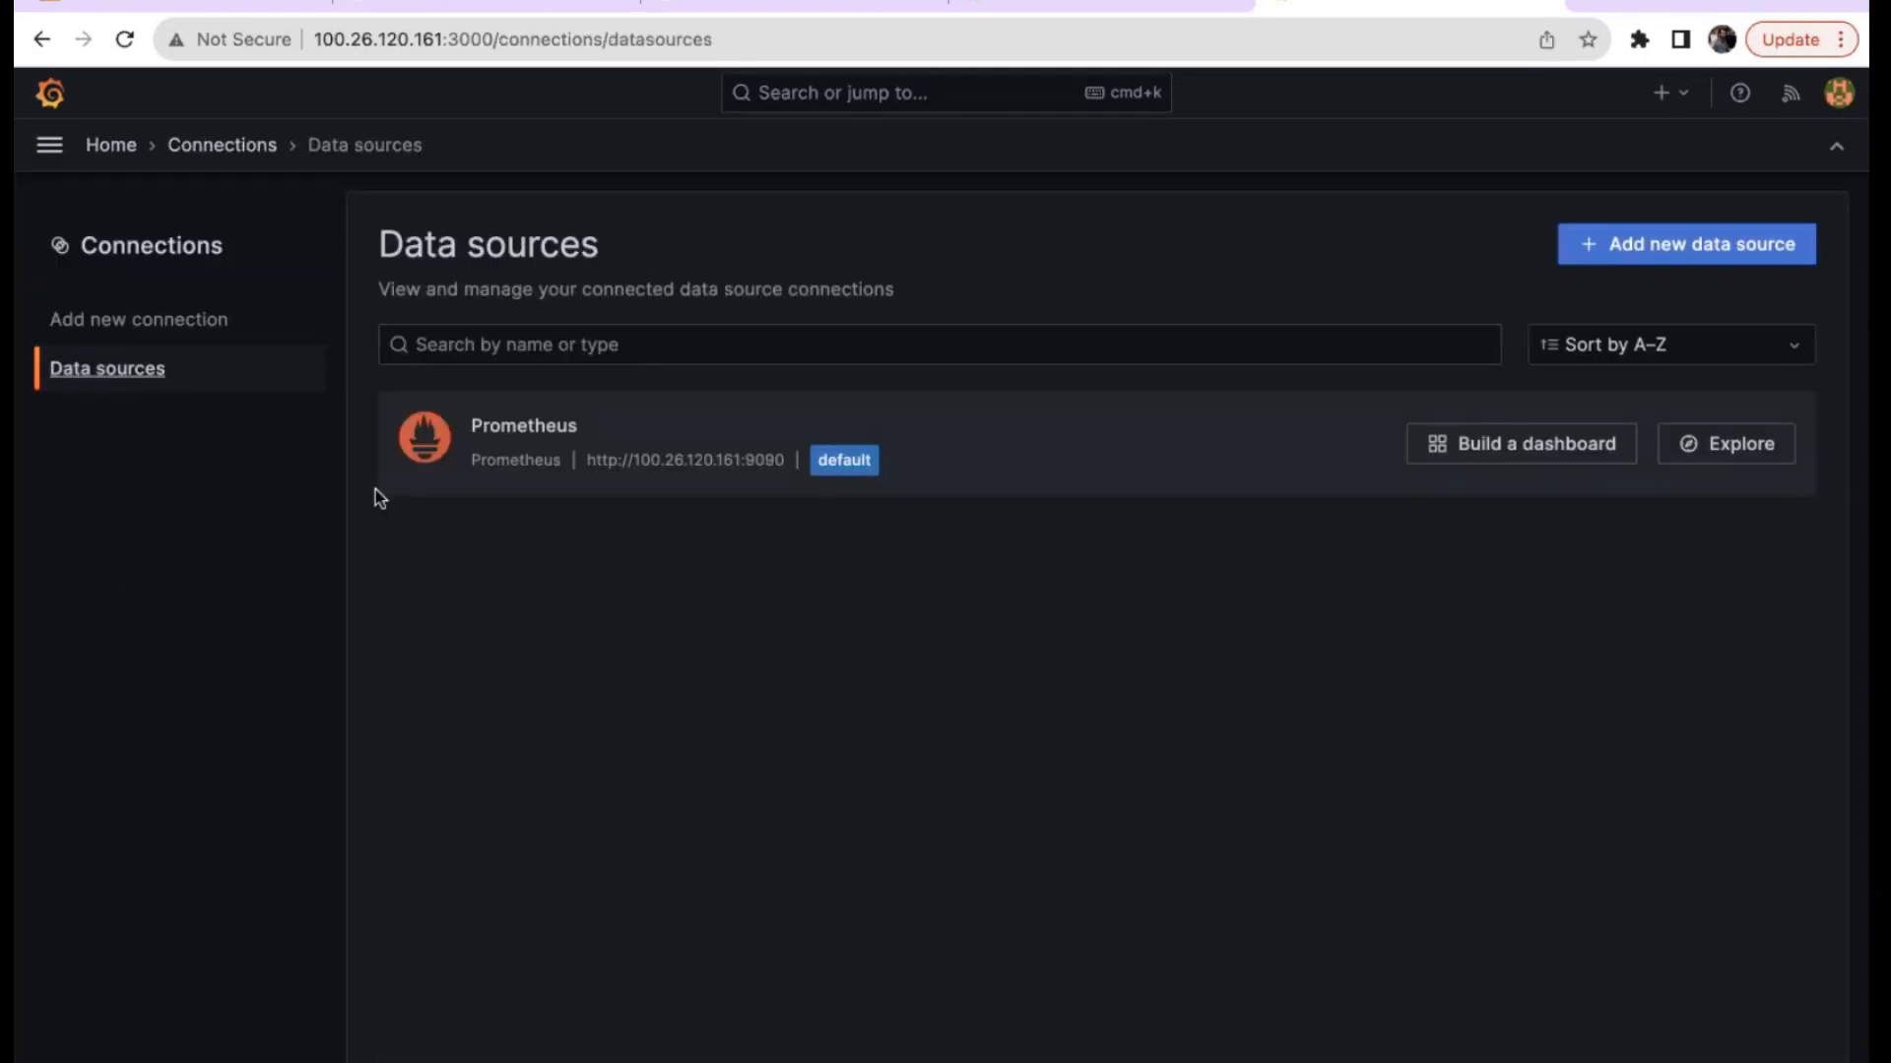
{"action": "left_click", "coordinate": [553, 438]}
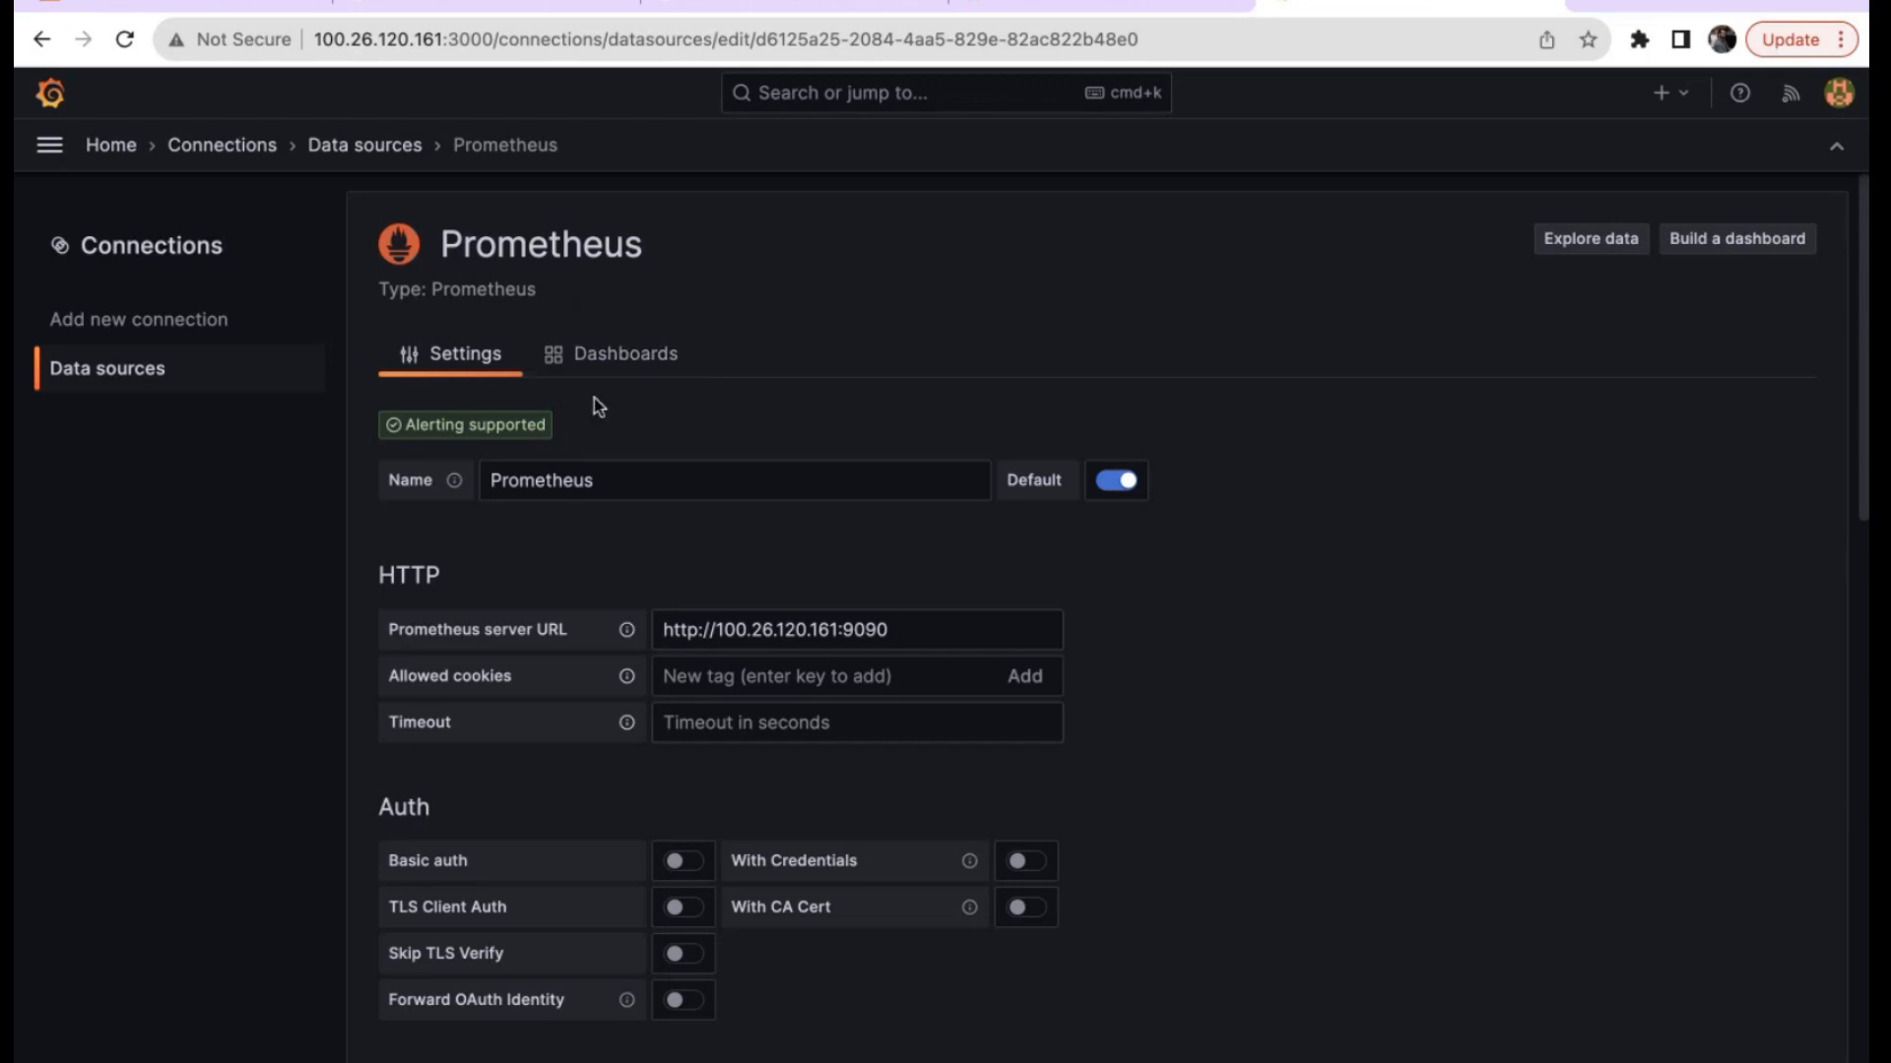
Import the bundled Prometheus 2.0 Stats dashboard from the data source's Dashboards tab, then view the dashboards list.
{"action": "left_click", "coordinate": [624, 364]}
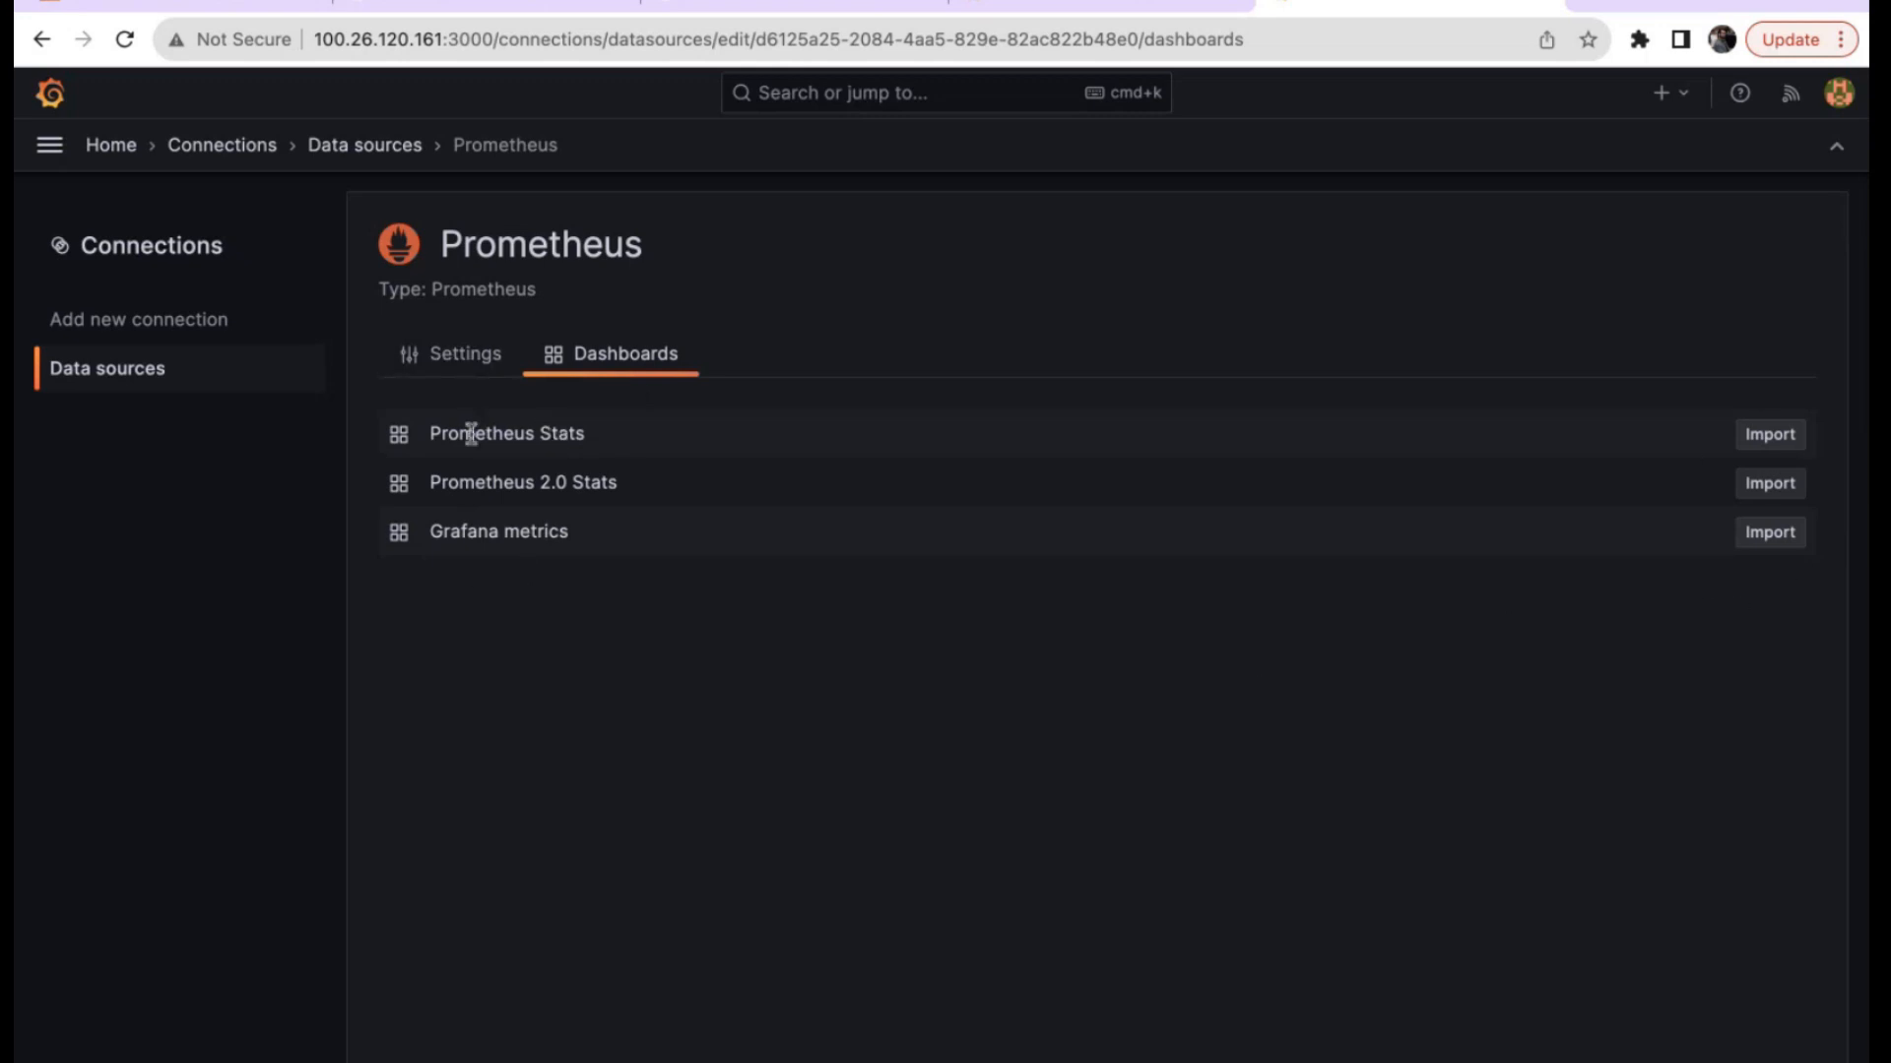
{"action": "left_click_drag", "start_coordinate": [476, 433], "coordinate": [580, 437]}
{"action": "left_click_drag", "start_coordinate": [485, 482], "coordinate": [591, 483]}
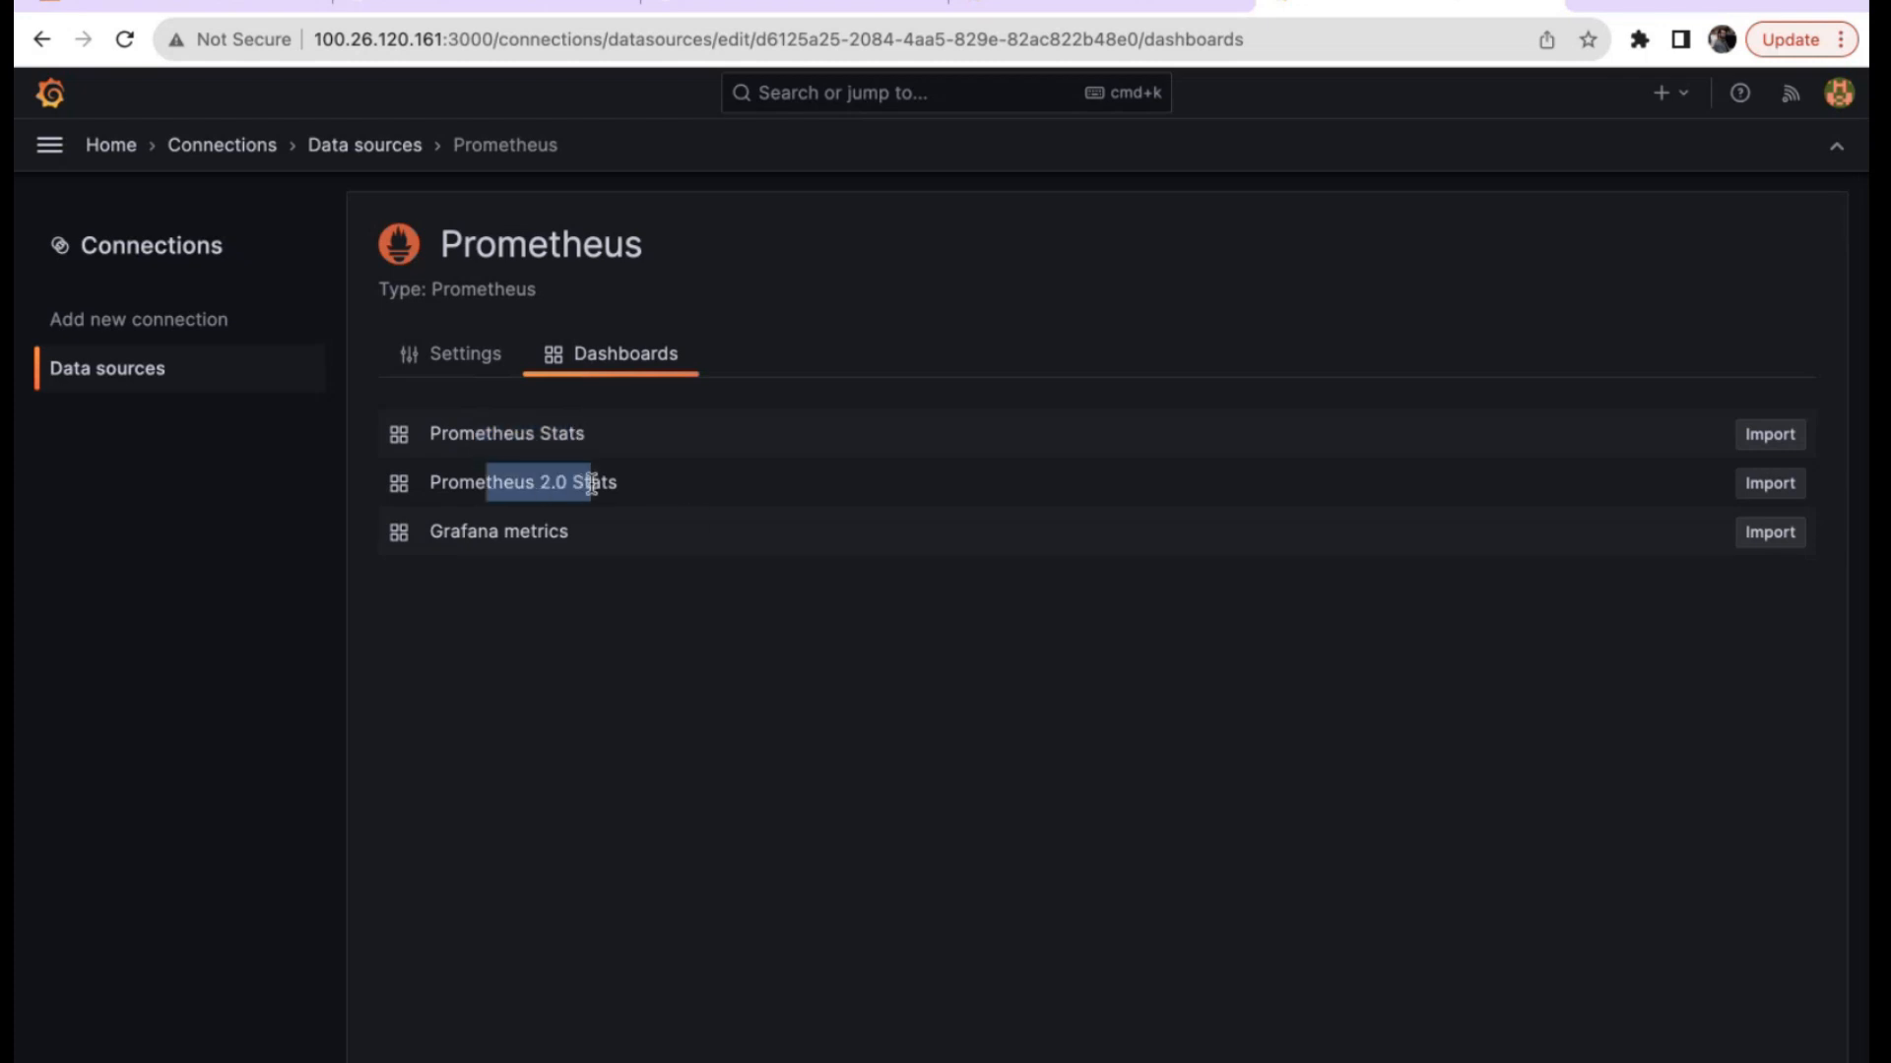
{"action": "left_click", "coordinate": [537, 490]}
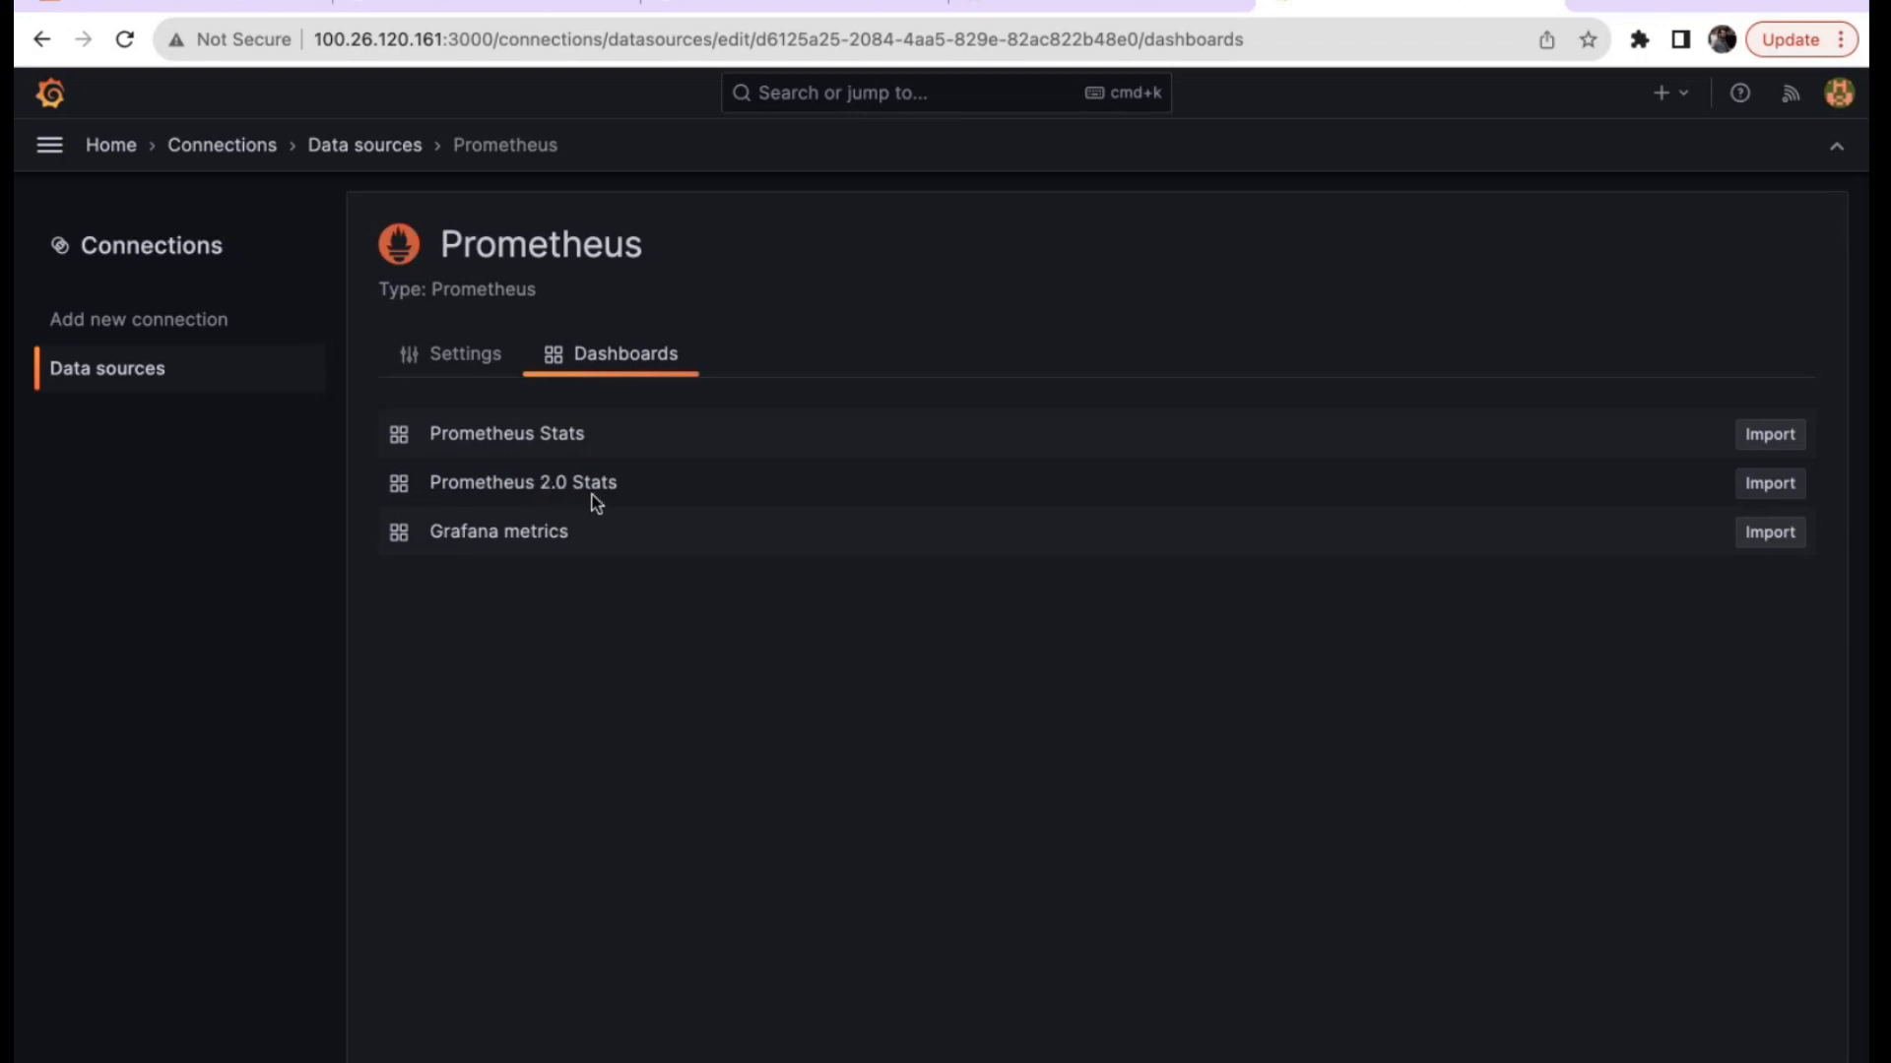
{"action": "left_click", "coordinate": [1777, 487]}
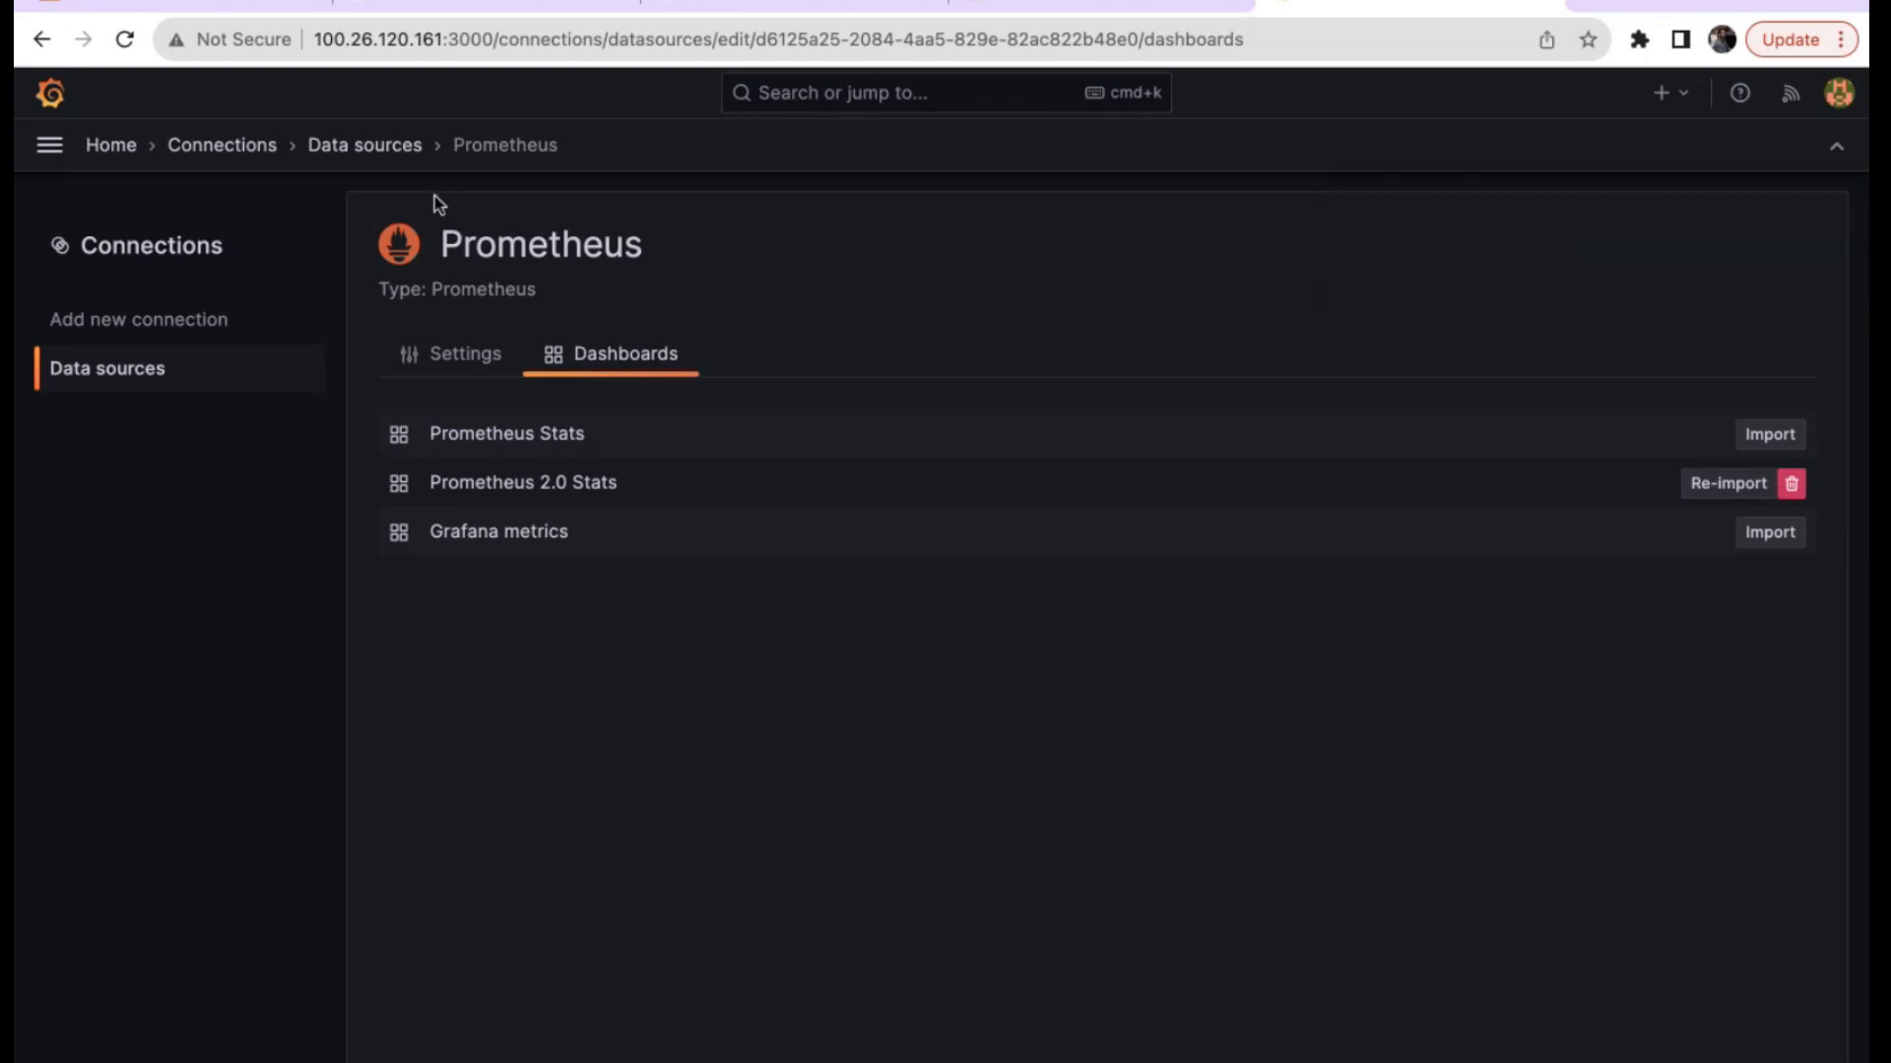
{"action": "left_click", "coordinate": [49, 145]}
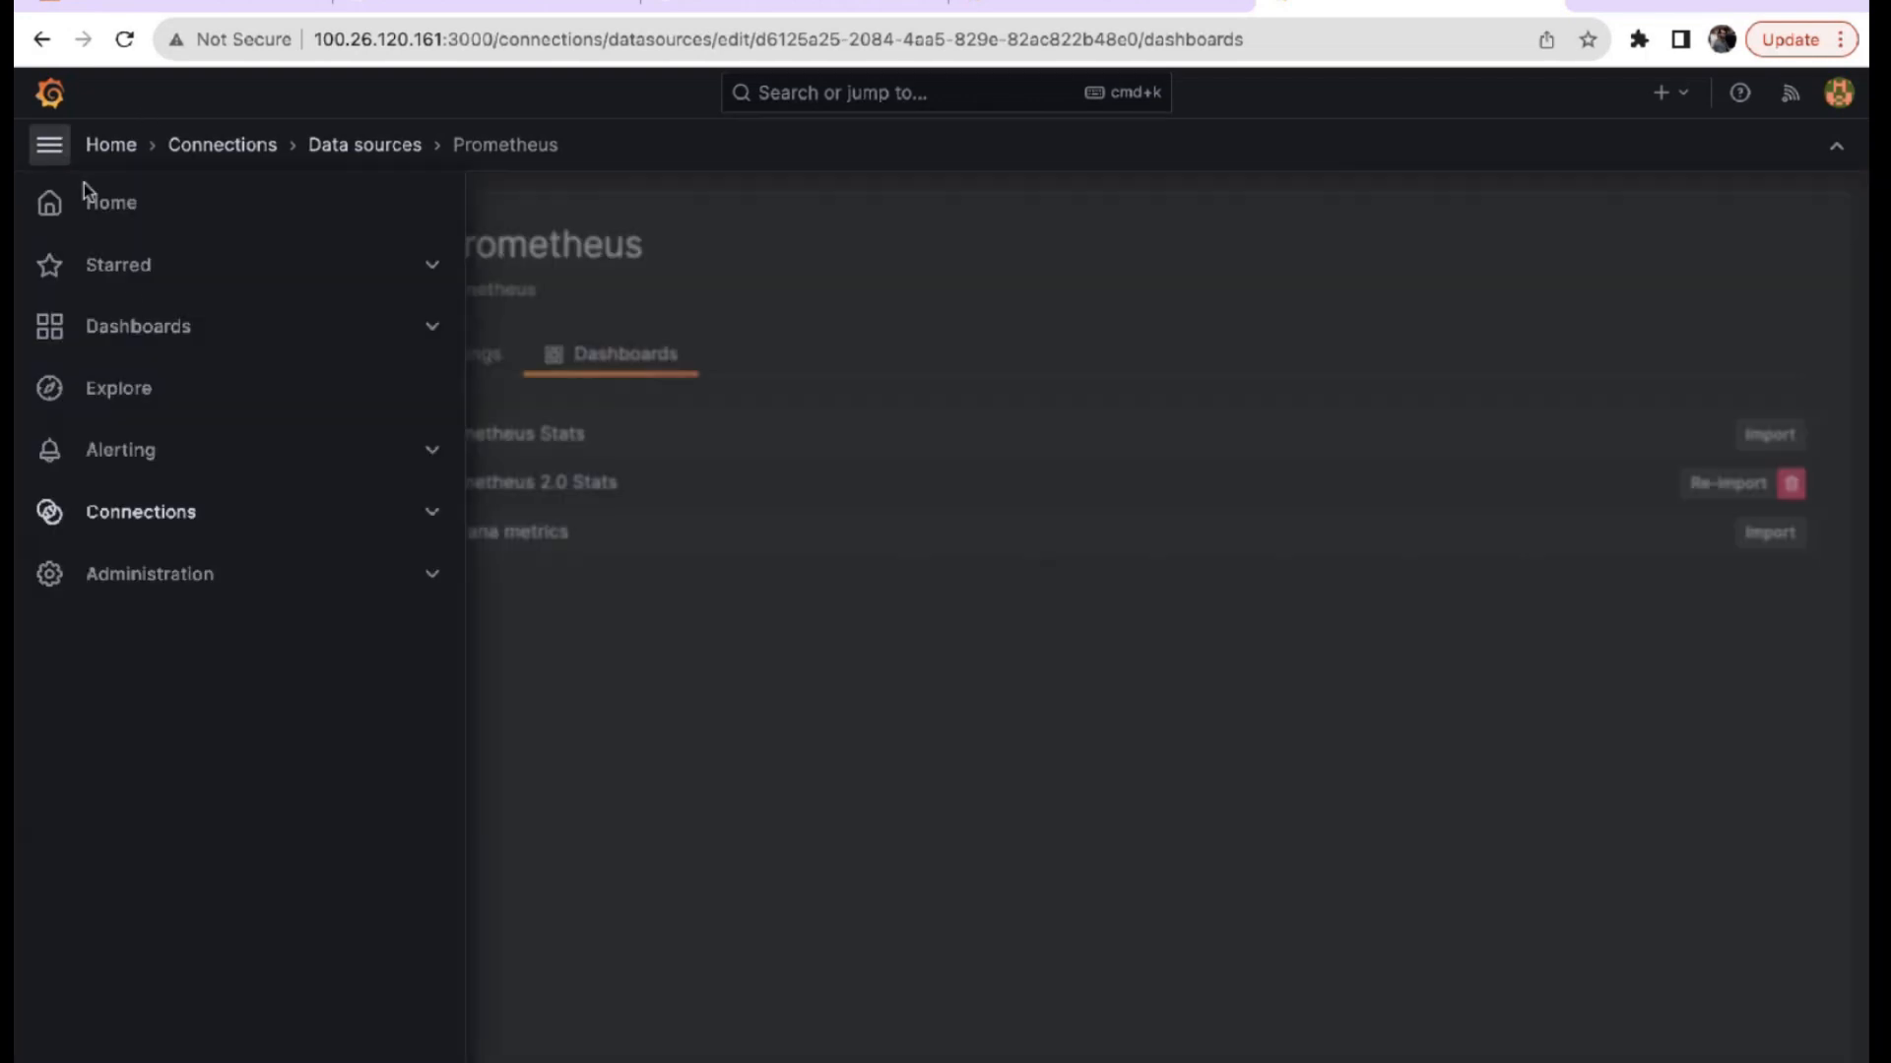
{"action": "left_click", "coordinate": [134, 329]}
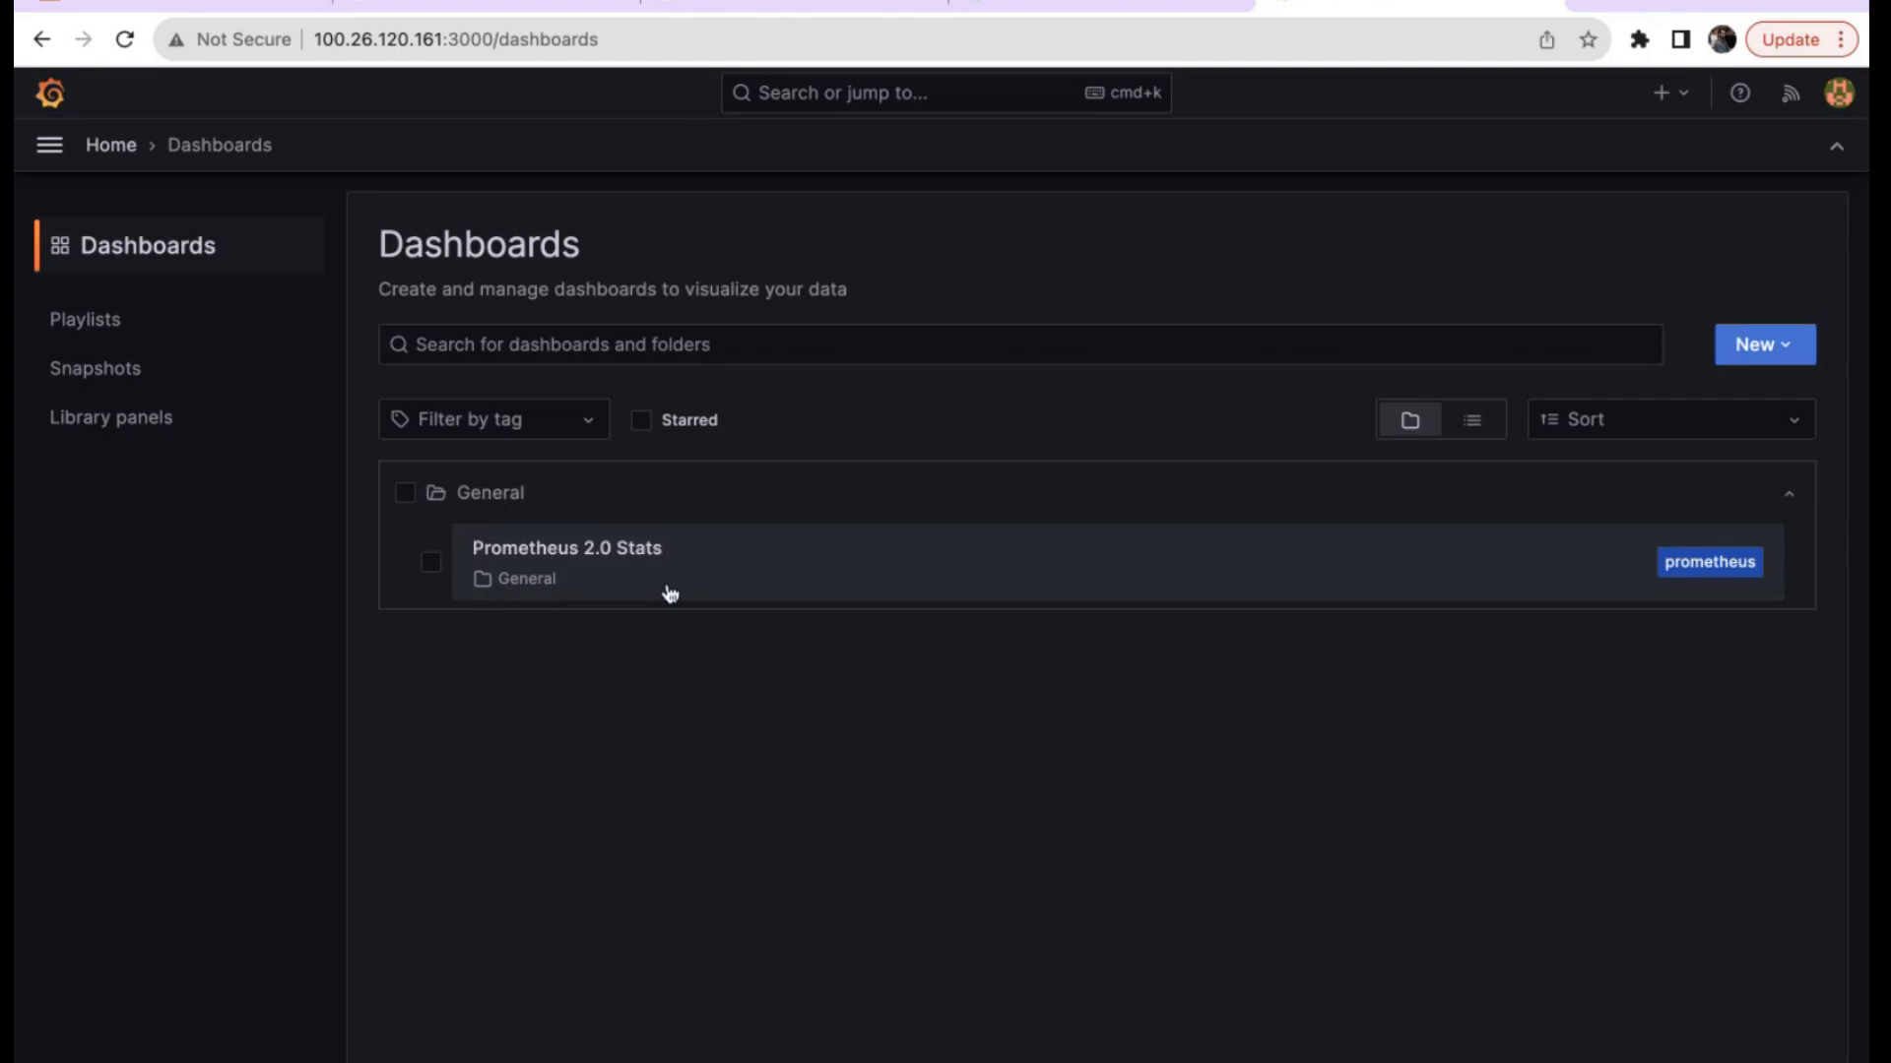
Open Prometheus 2.0 Stats and narrow its time range from Last 15 minutes to Last 5 minutes.
{"action": "left_click", "coordinate": [608, 549]}
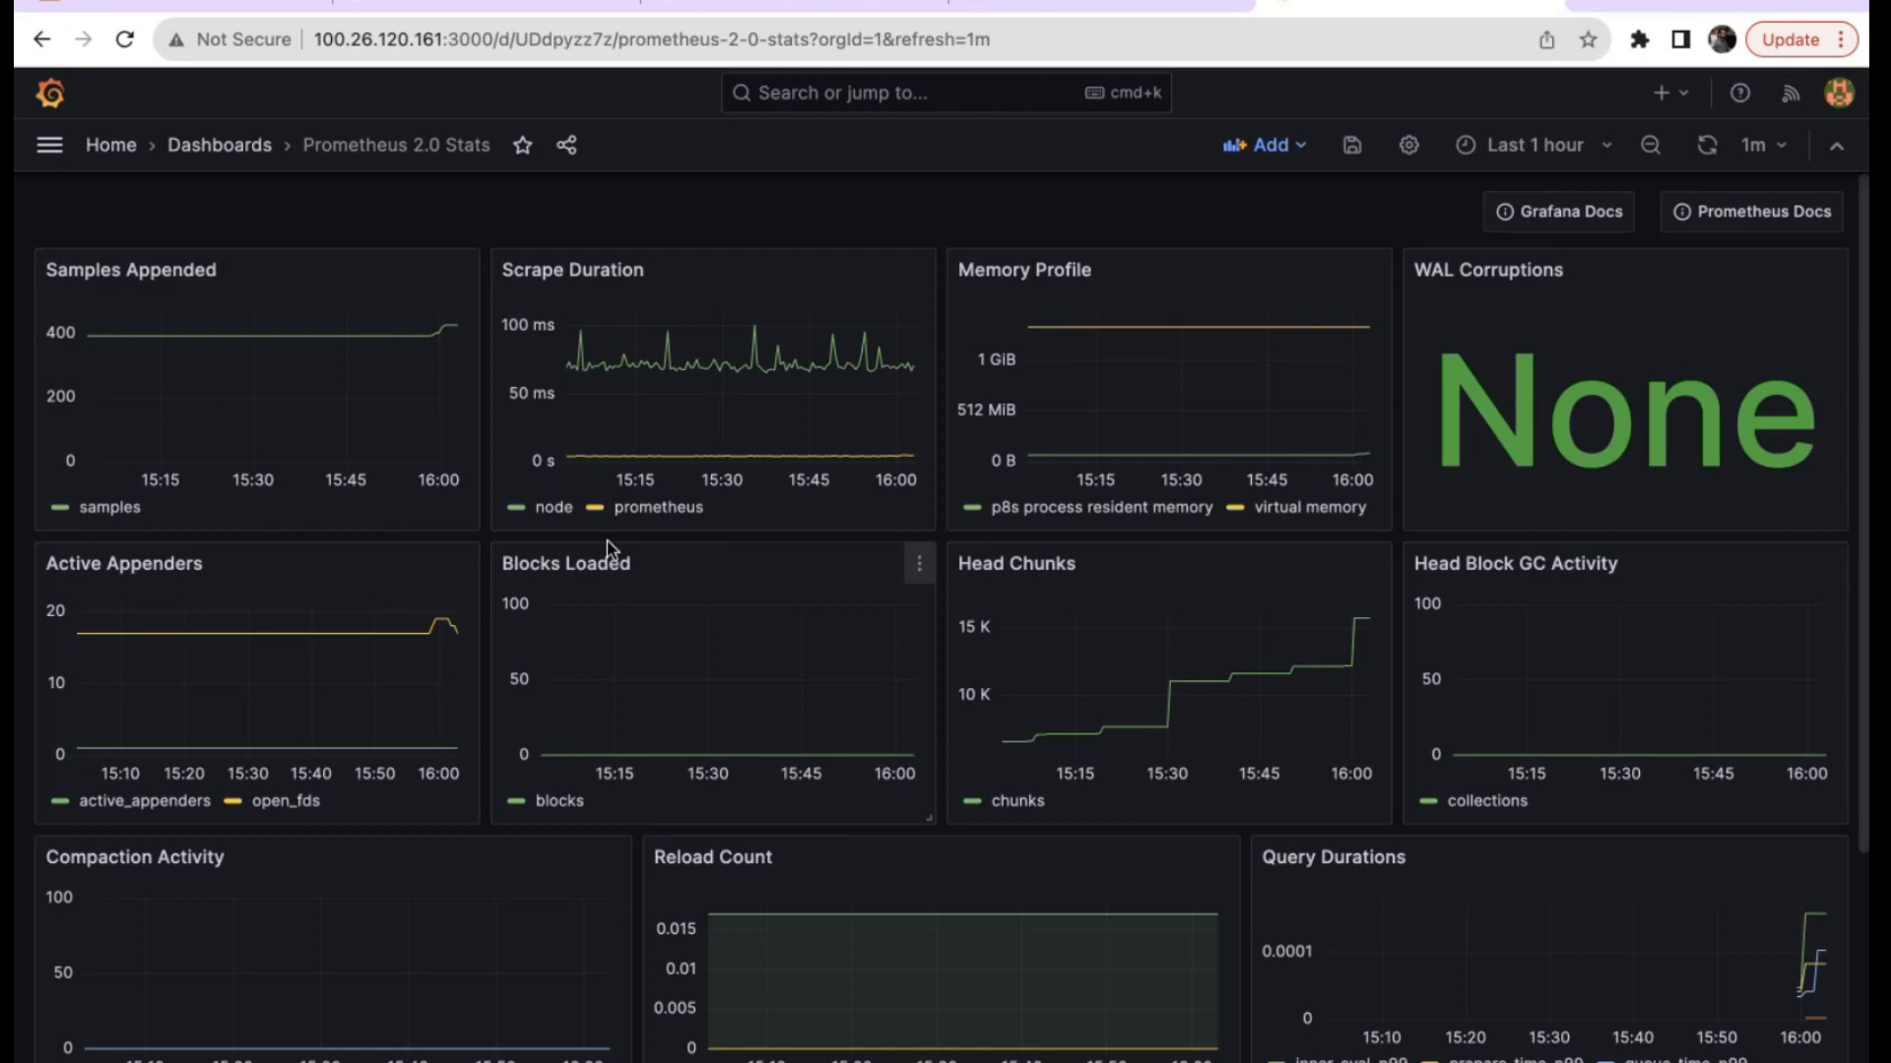
{"action": "left_click", "coordinate": [1542, 164]}
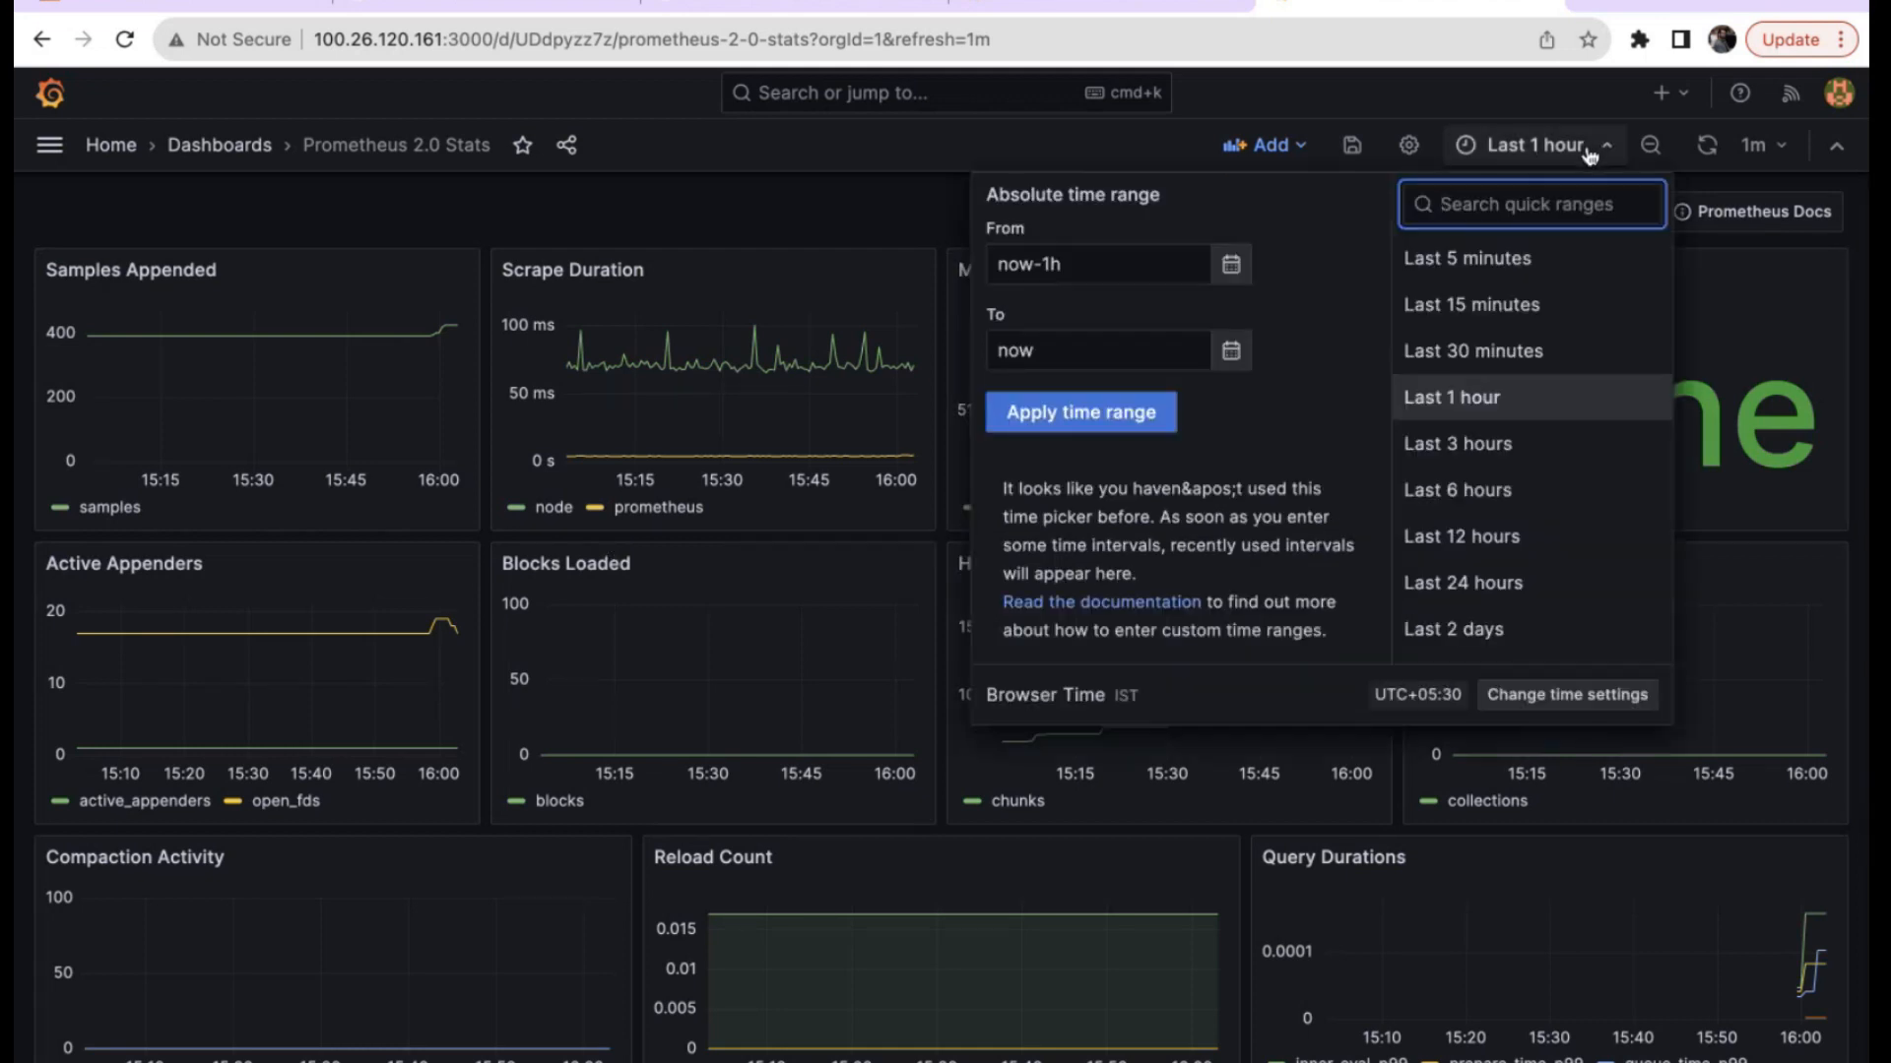
{"action": "left_click", "coordinate": [1515, 309]}
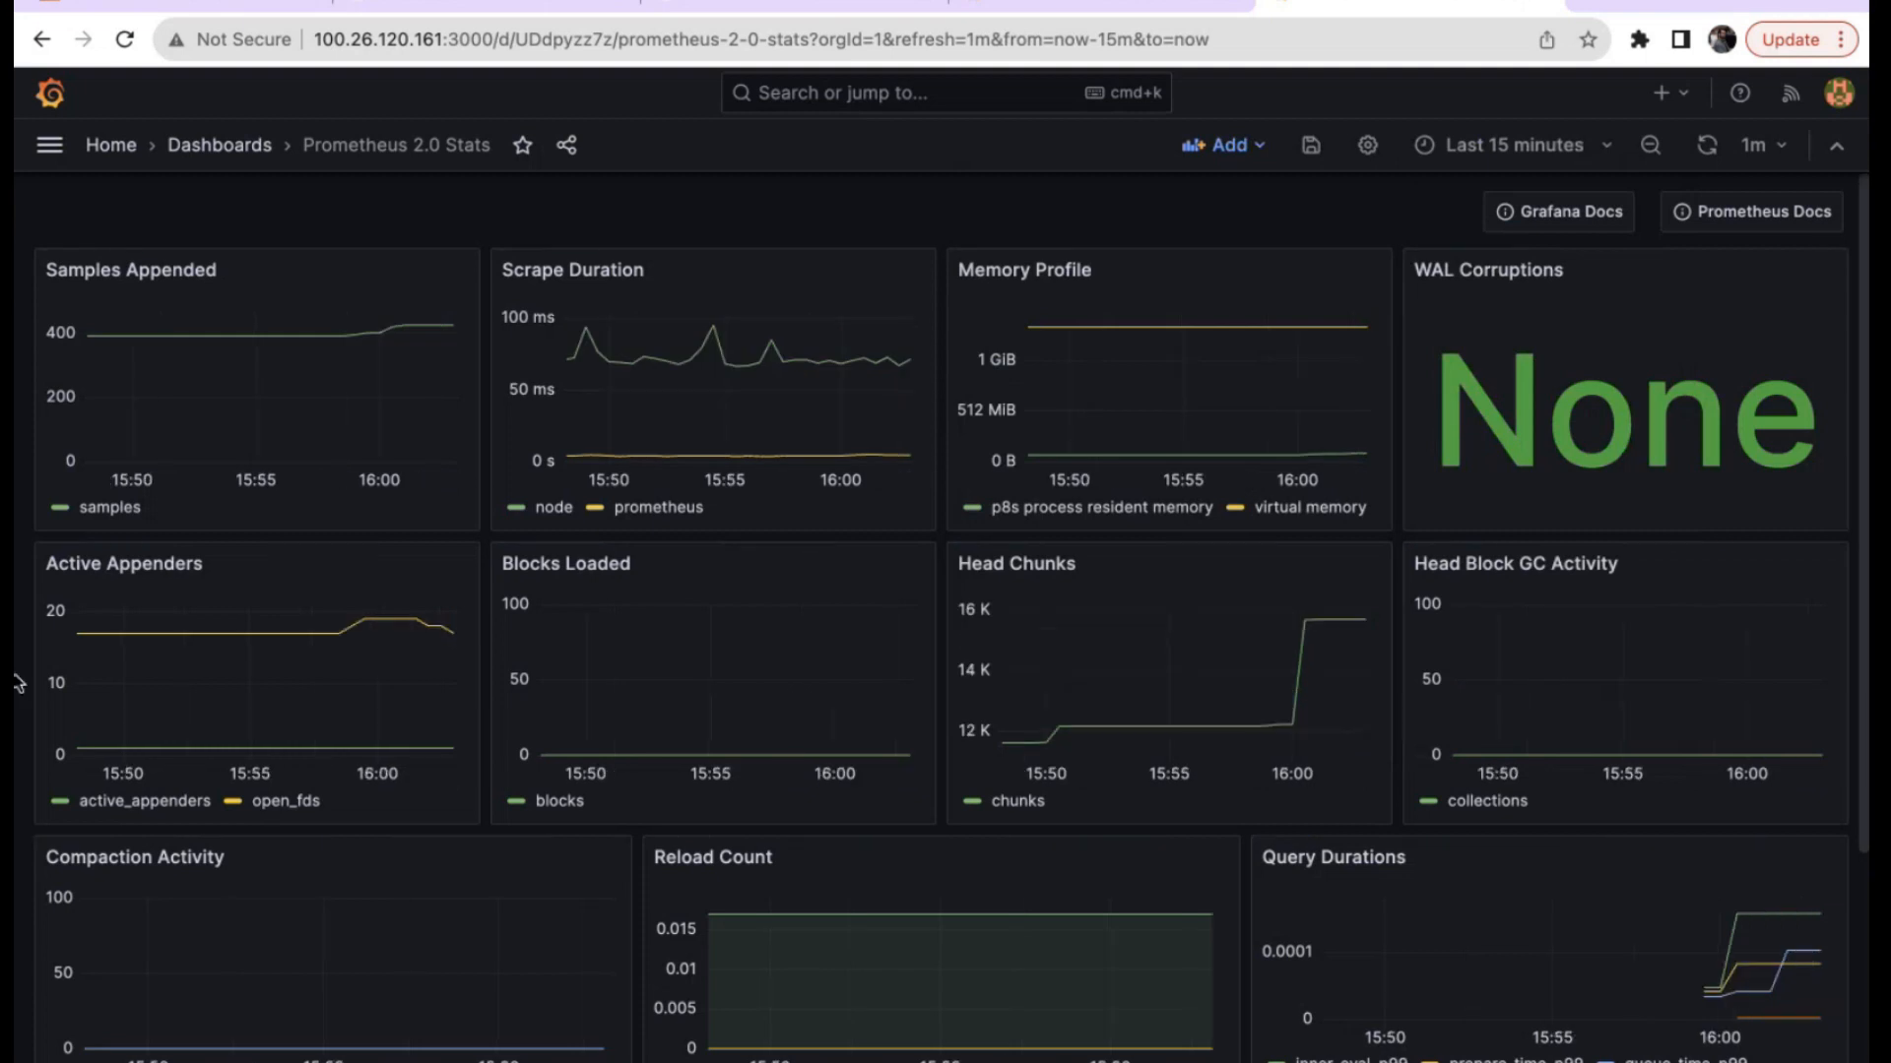
{"action": "scroll", "coordinate": [18, 682], "scroll_direction": "down", "scroll_amount": 3}
{"action": "scroll", "coordinate": [18, 682], "scroll_direction": "up", "scroll_amount": 3}
{"action": "left_click", "coordinate": [1497, 150]}
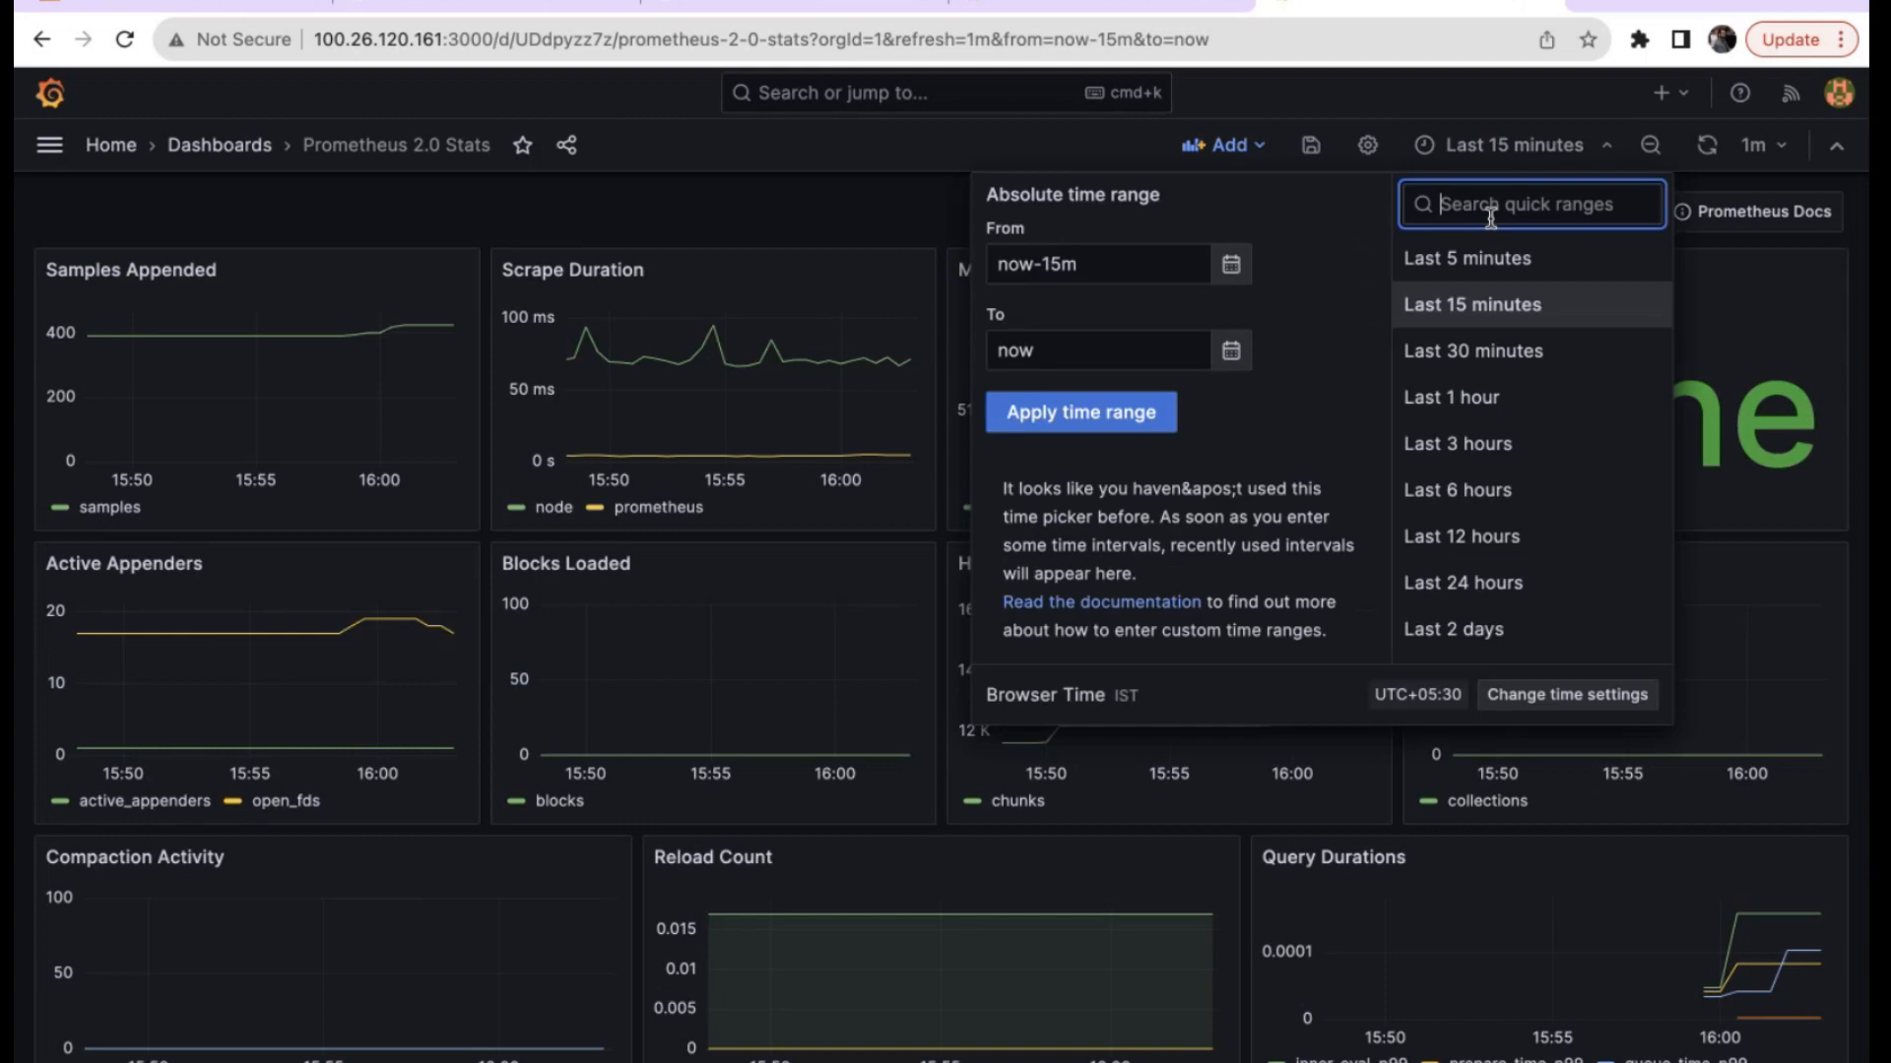
{"action": "left_click", "coordinate": [1485, 258]}
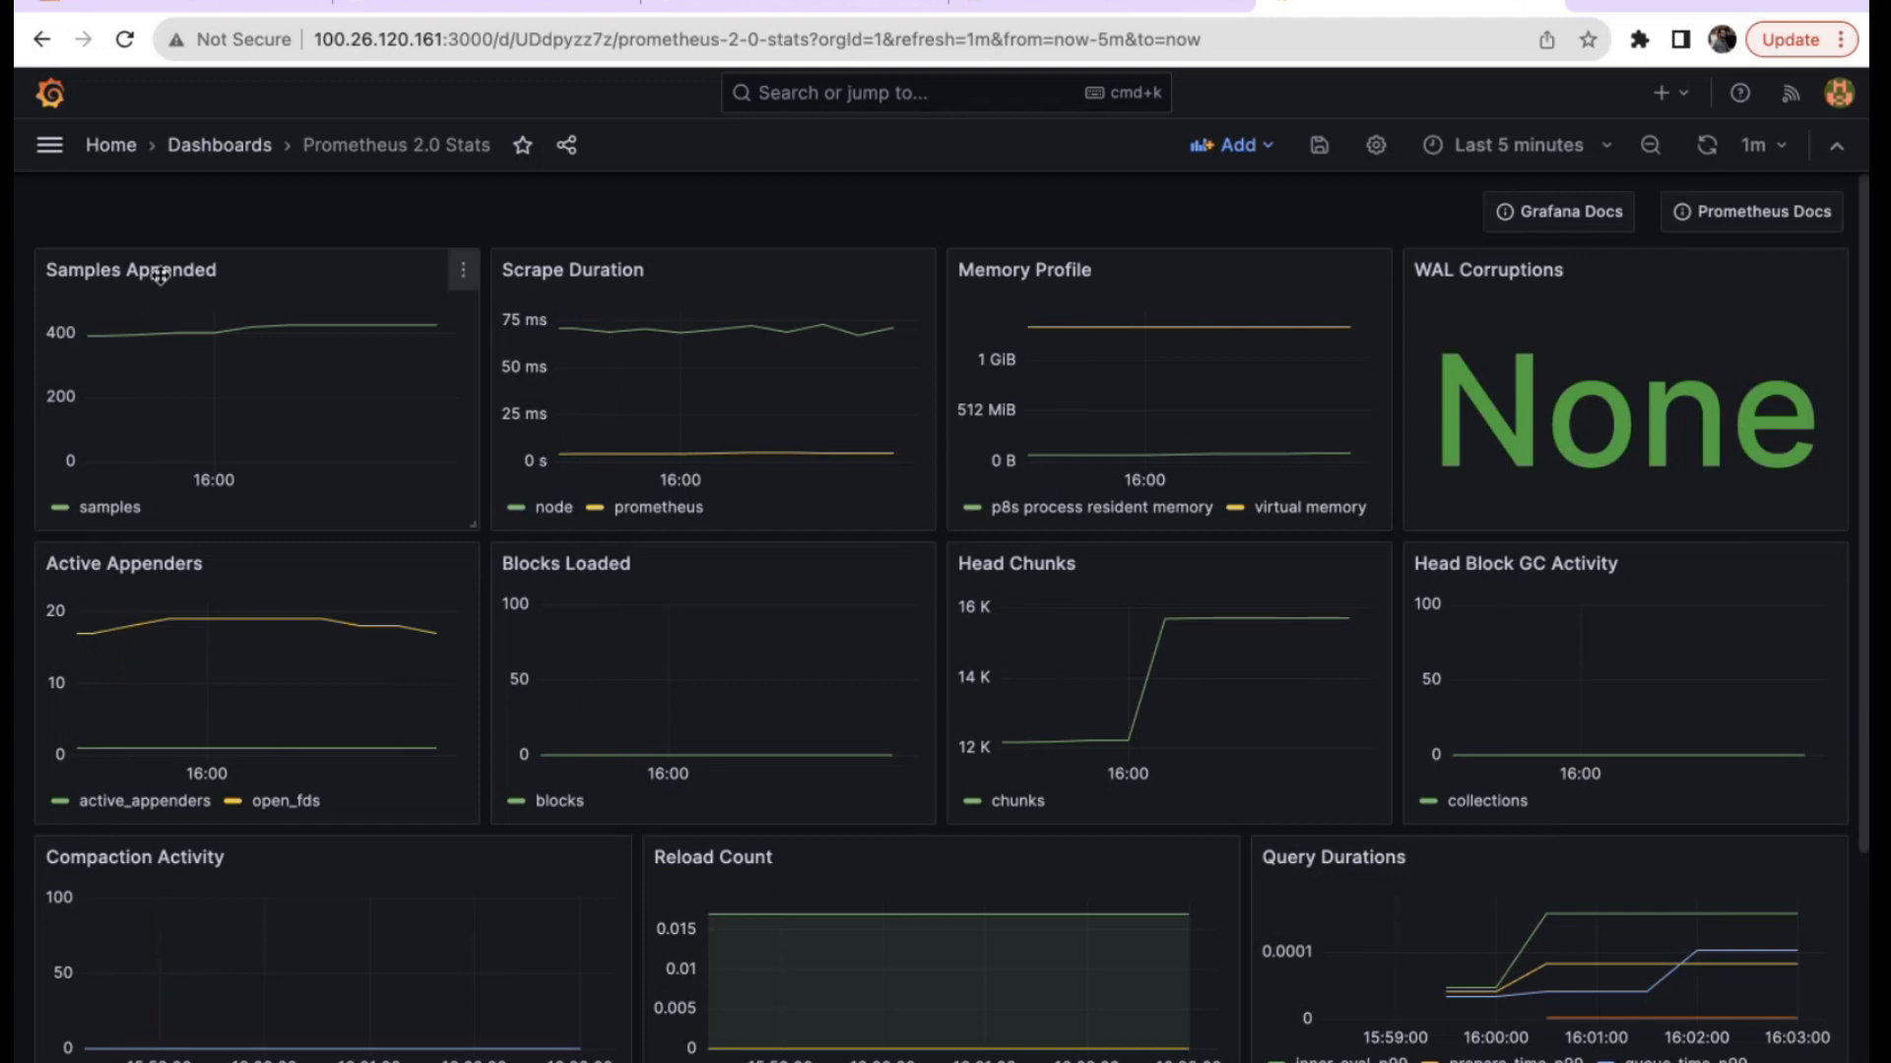
{"action": "left_click_drag", "start_coordinate": [247, 271], "coordinate": [246, 248]}
{"action": "scroll", "coordinate": [921, 570], "scroll_direction": "down", "scroll_amount": 4}
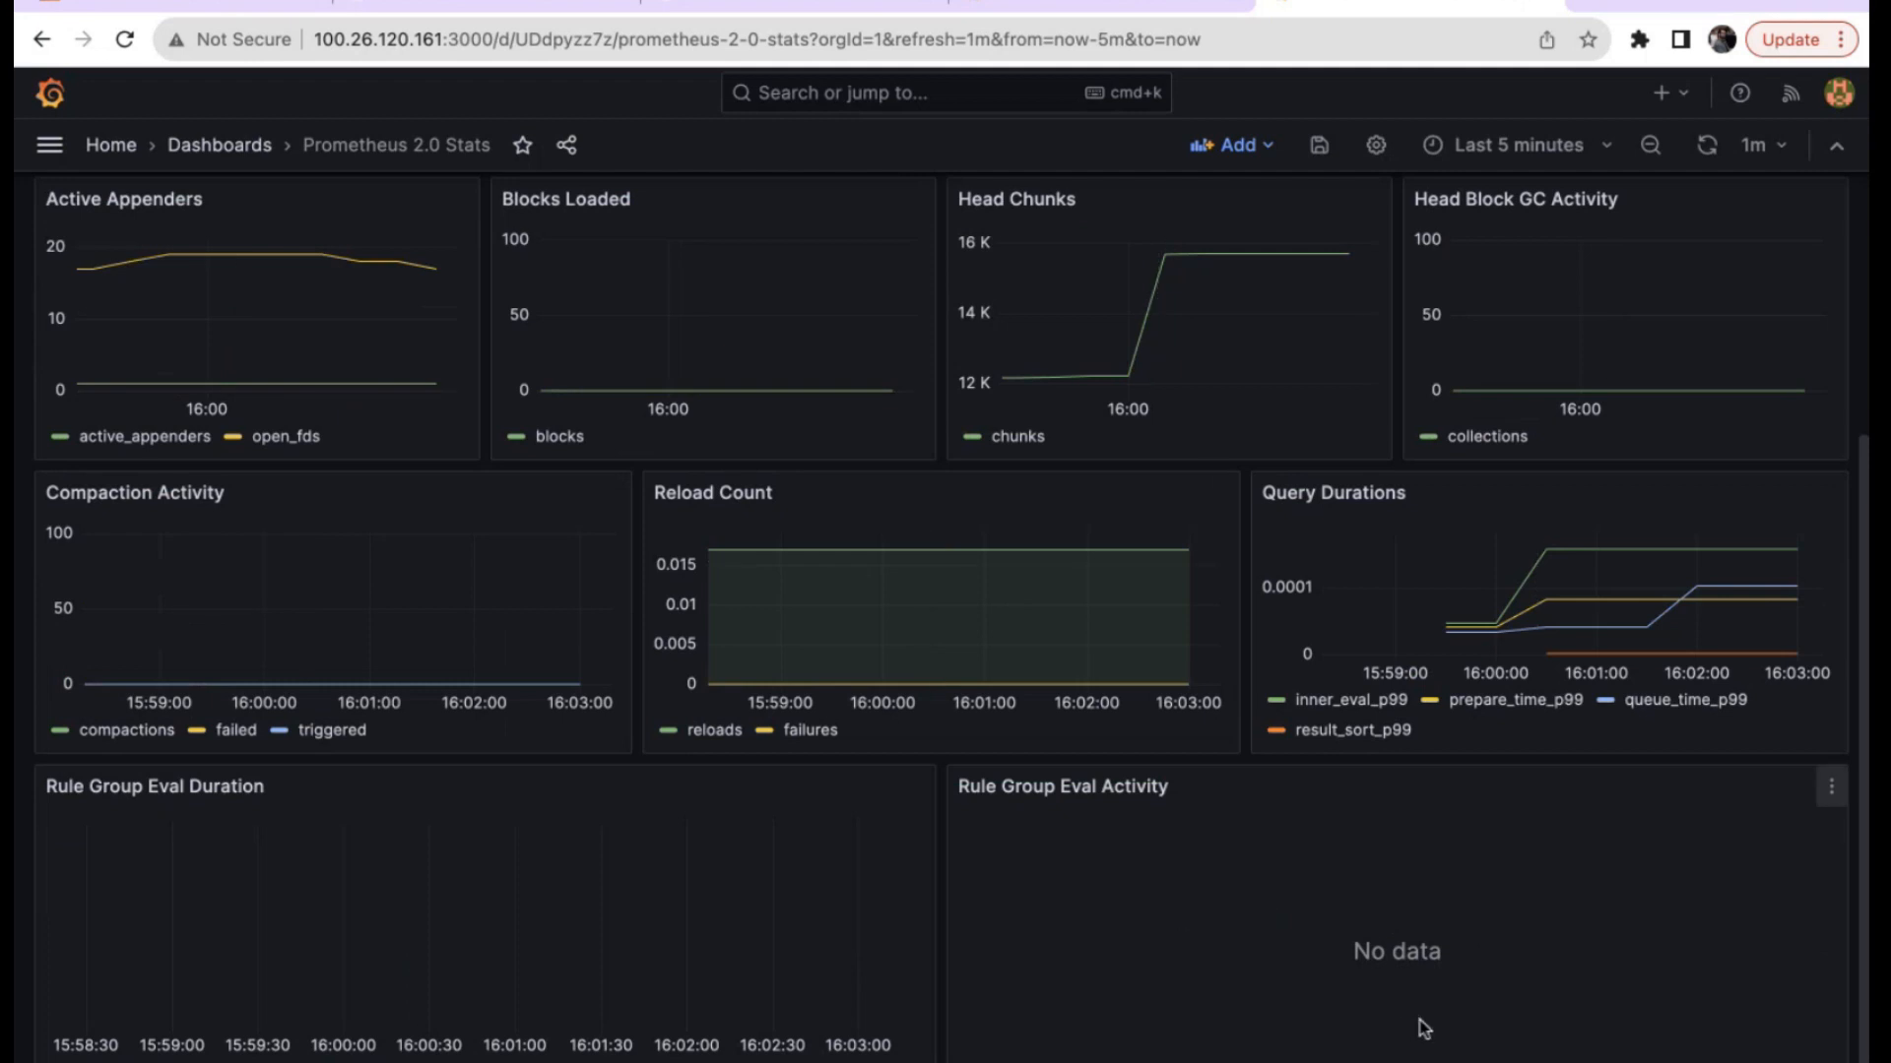
{"action": "scroll", "coordinate": [1422, 1025], "scroll_direction": "up", "scroll_amount": 4}
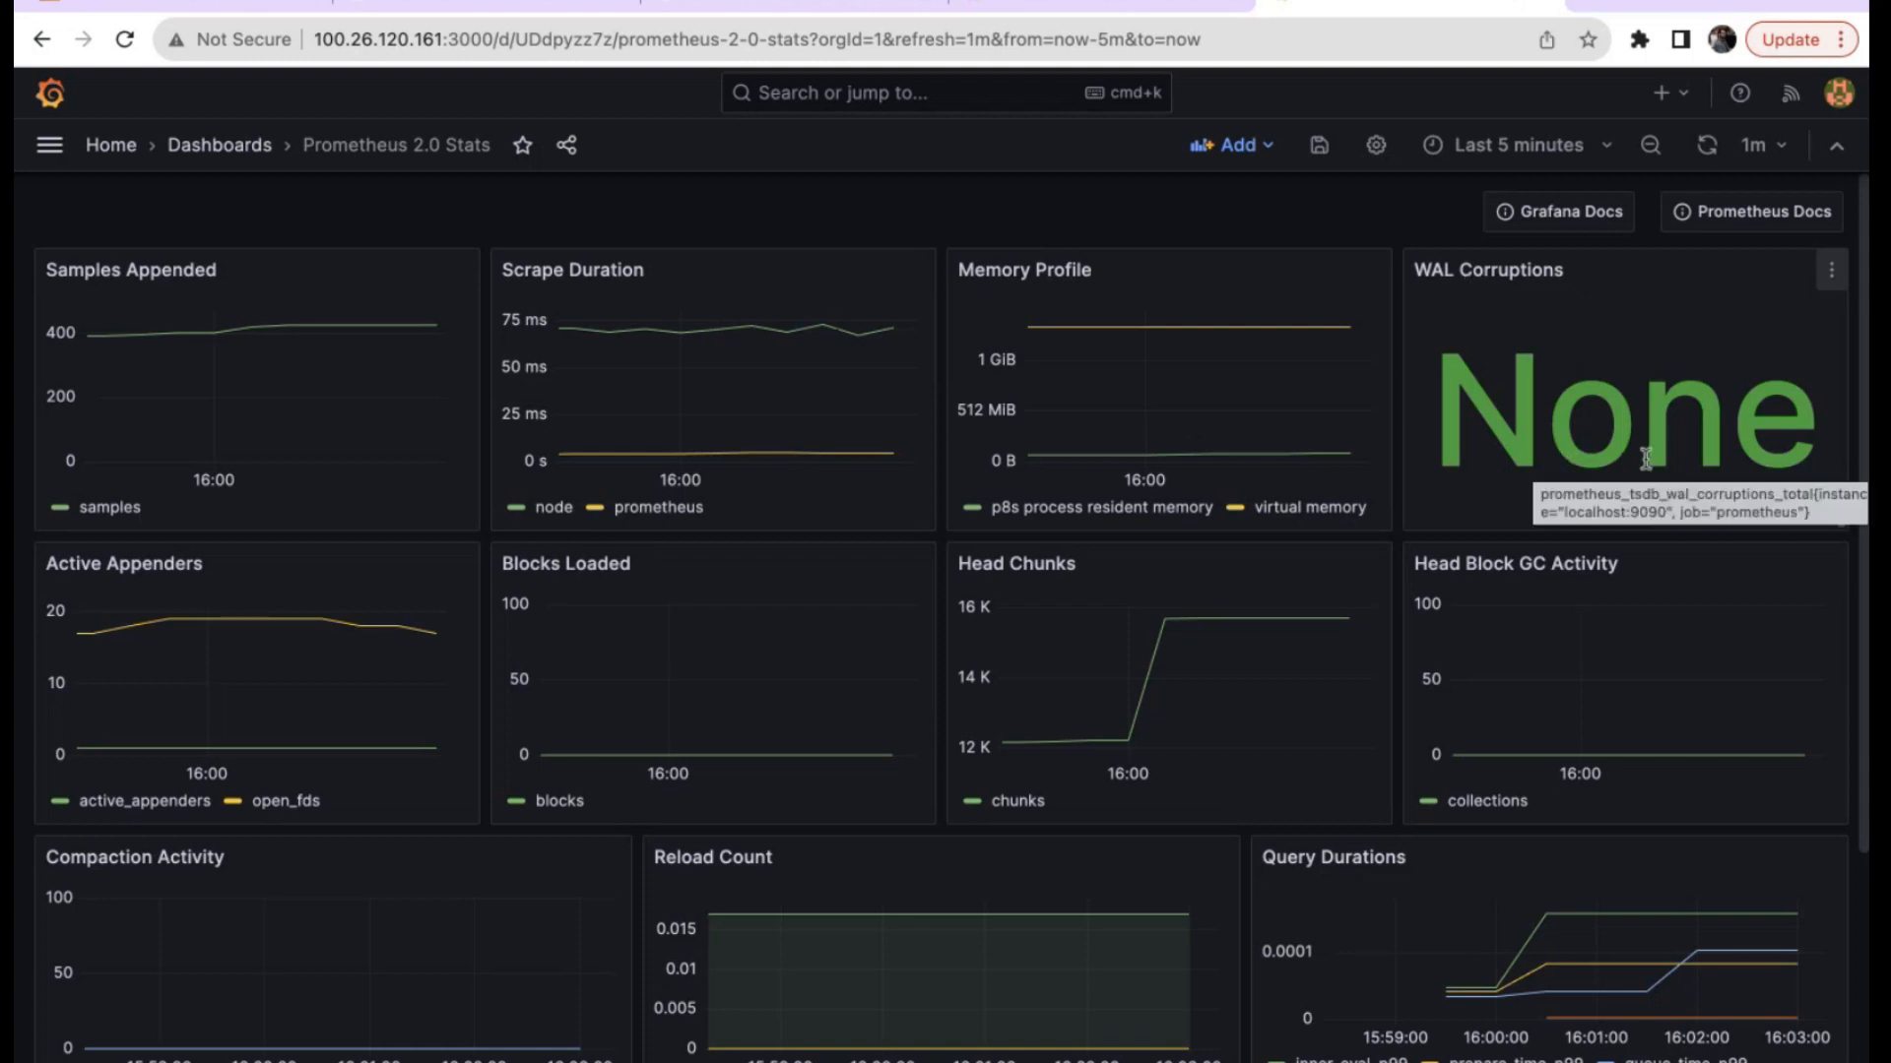
Remove the WAL Corruptions panel from the dashboard.
{"action": "left_click", "coordinate": [1832, 269]}
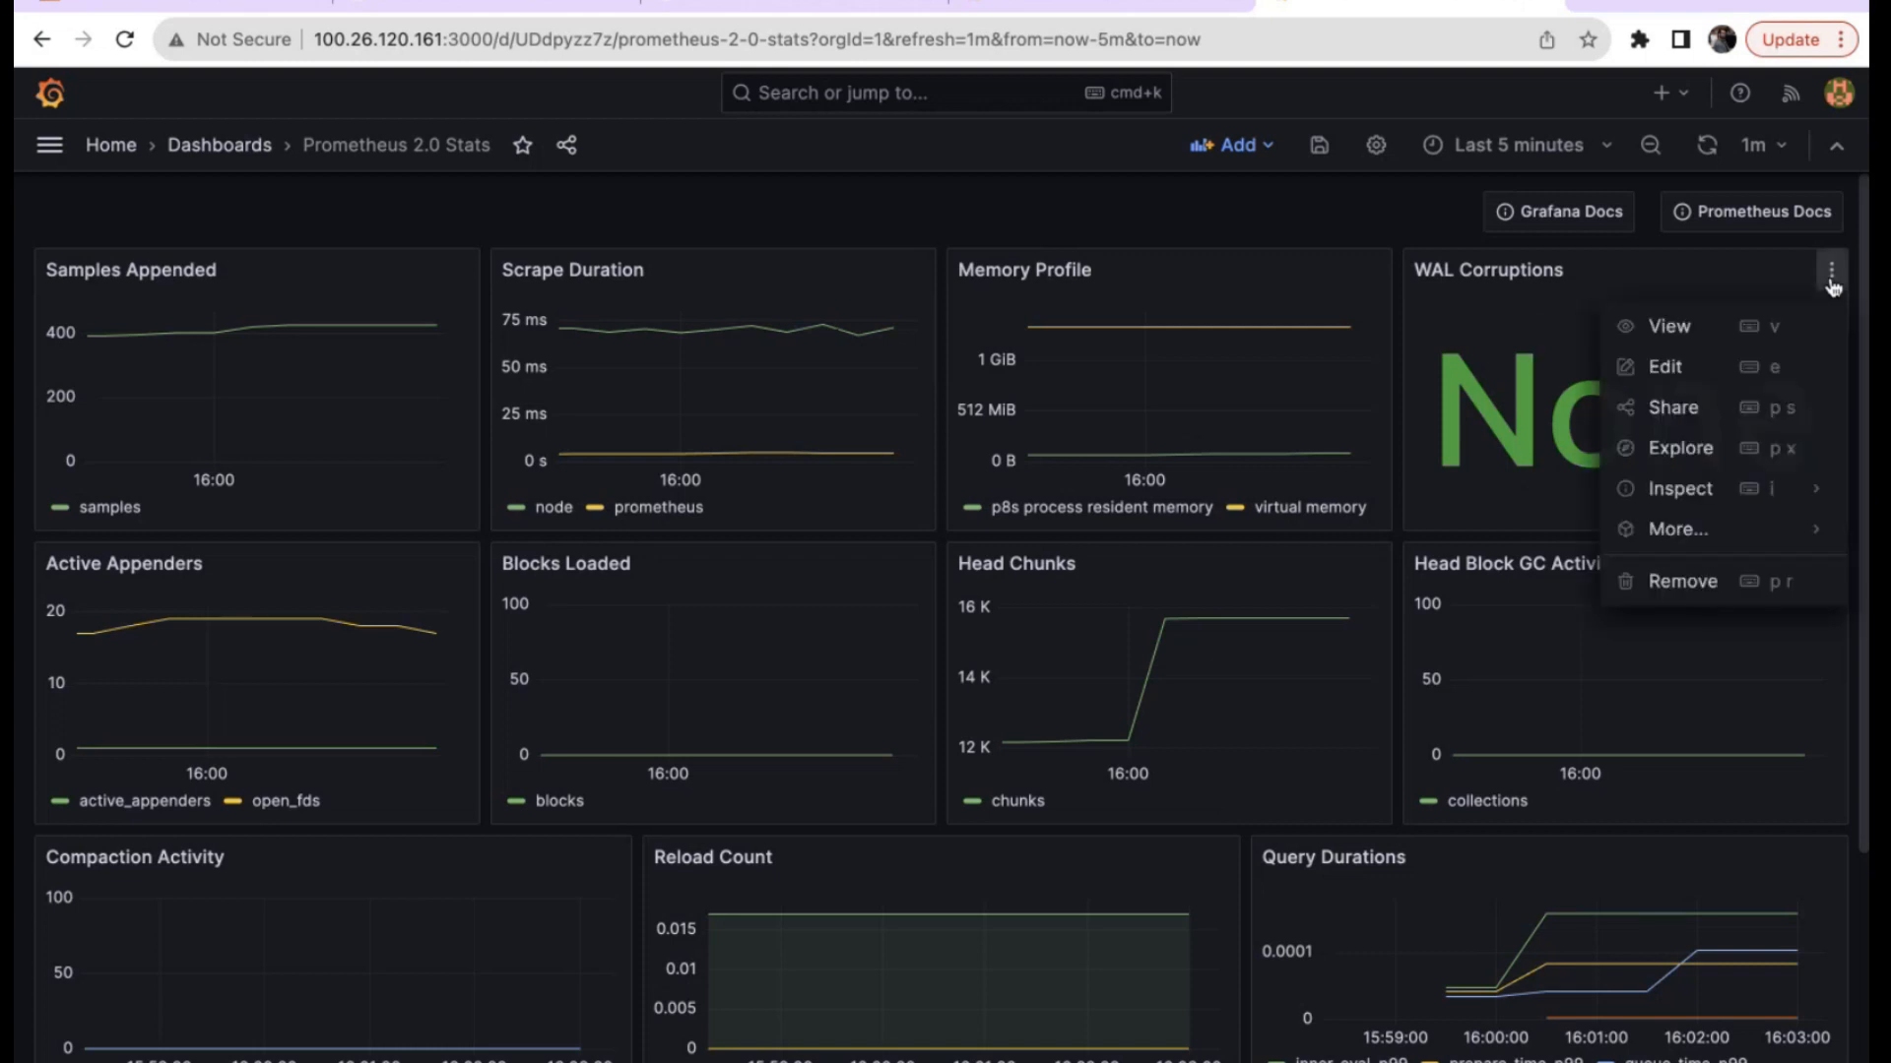
{"action": "left_click", "coordinate": [1703, 588]}
{"action": "left_click", "coordinate": [1186, 352]}
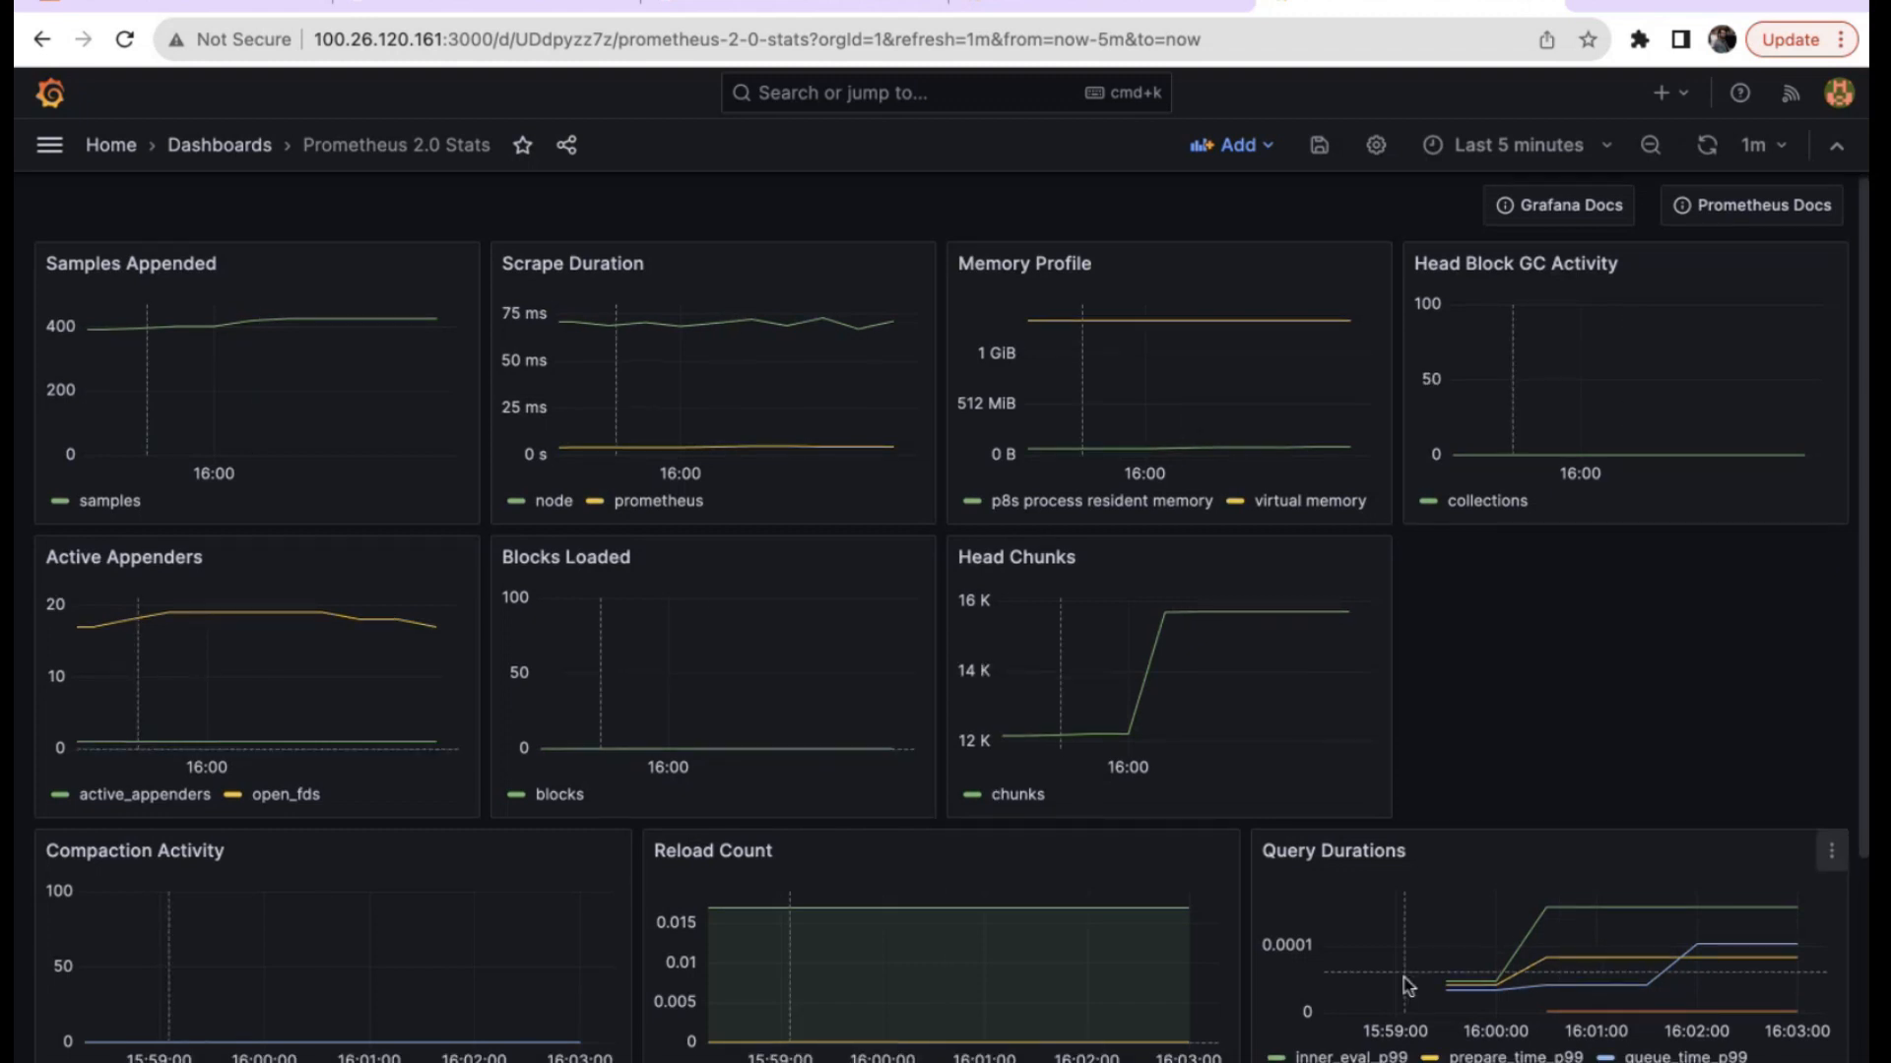
Narrow the Query Durations panel and move it beside Head Chunks.
{"action": "scroll", "coordinate": [1515, 943], "scroll_direction": "down", "scroll_amount": 2}
{"action": "left_click_drag", "start_coordinate": [1840, 889], "coordinate": [1658, 893]}
{"action": "left_click_drag", "start_coordinate": [1507, 630], "coordinate": [1656, 333]}
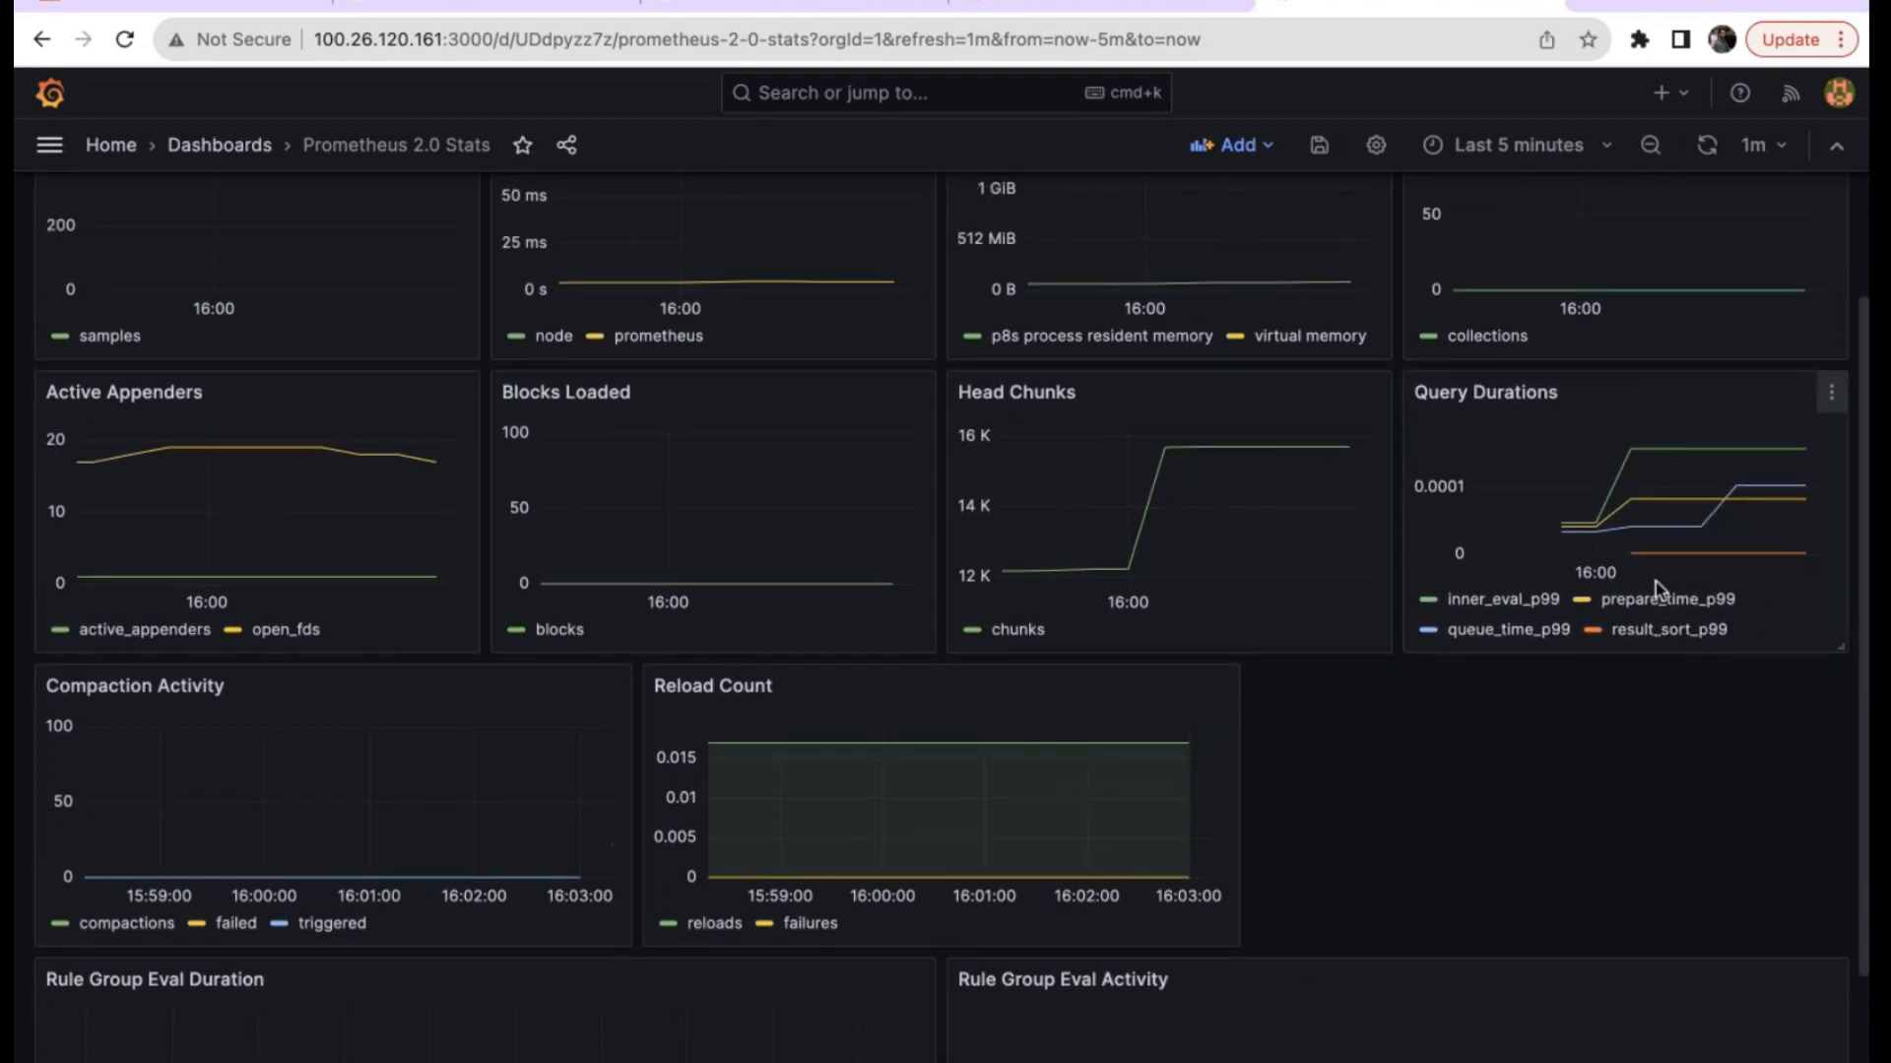
Widen the Reload Count panel to the full dashboard width.
{"action": "scroll", "coordinate": [1654, 581], "scroll_direction": "down", "scroll_amount": 2}
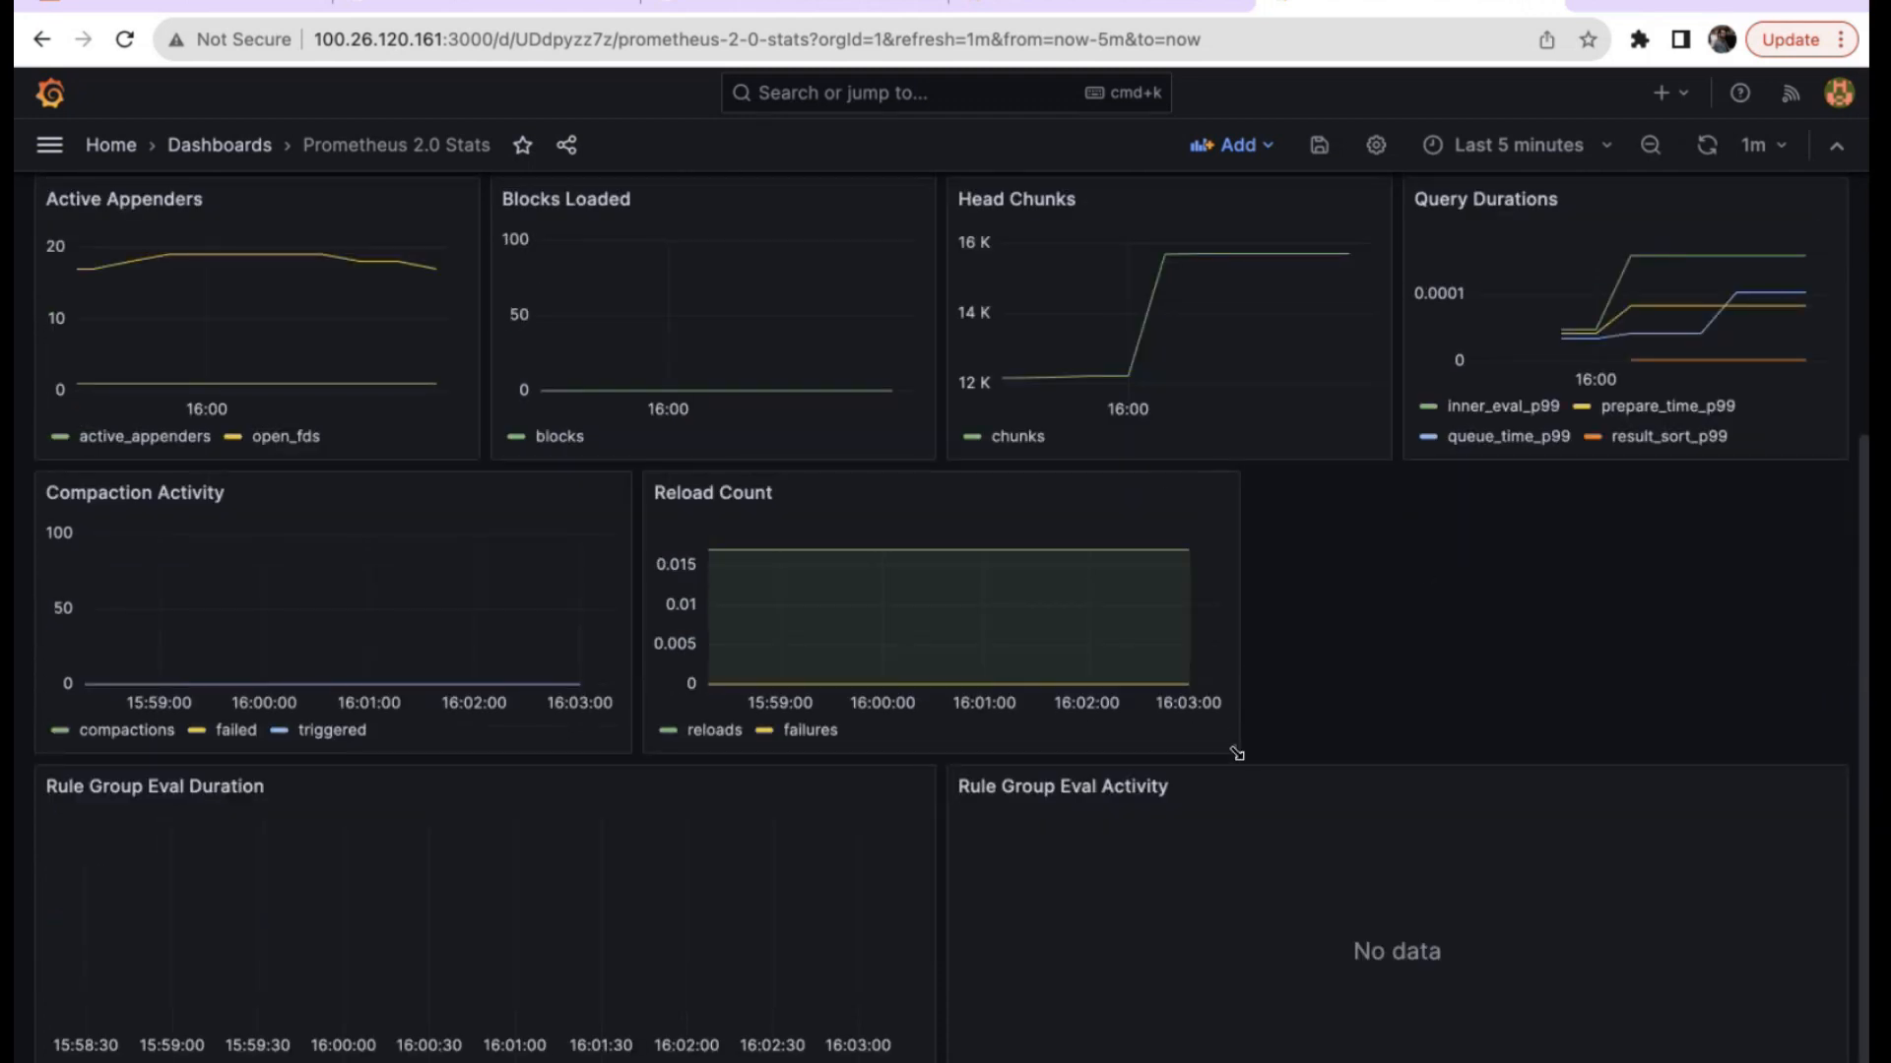
{"action": "left_click_drag", "start_coordinate": [1238, 753], "coordinate": [1834, 765]}
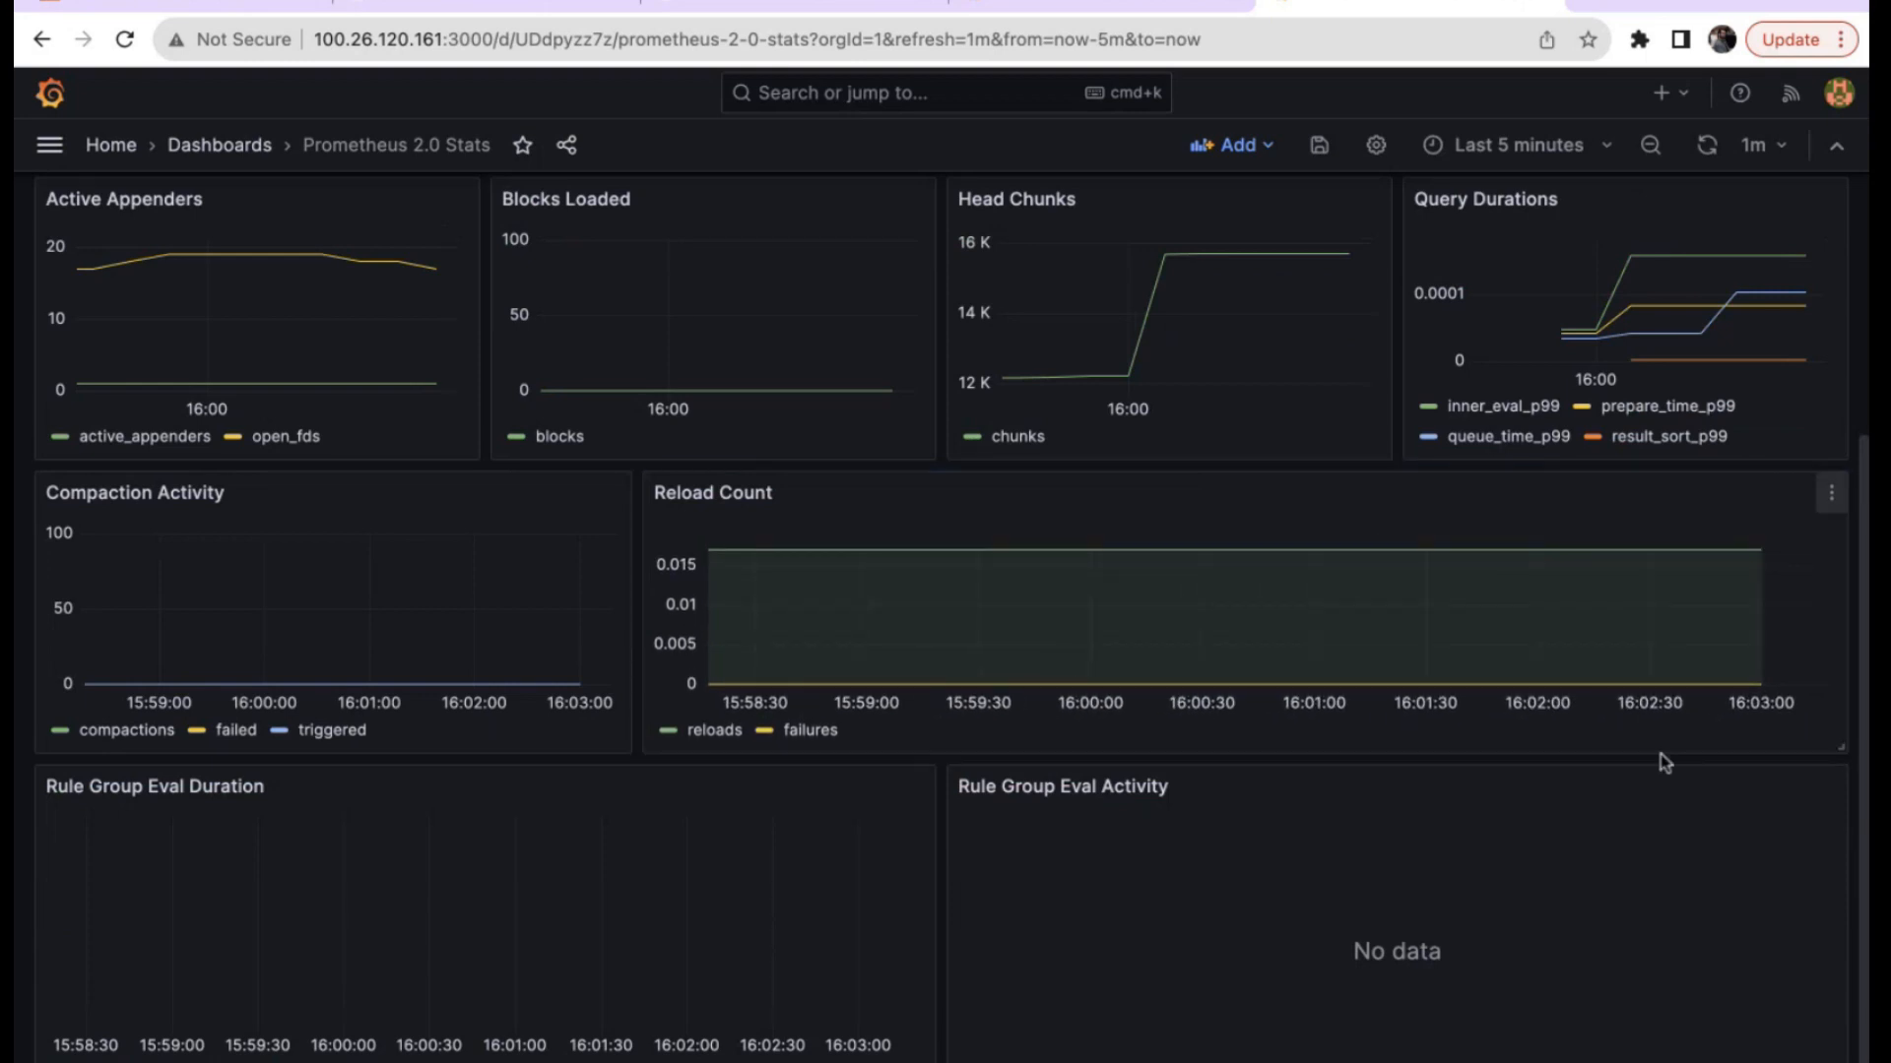
{"action": "scroll", "coordinate": [1660, 754], "scroll_direction": "up", "scroll_amount": 5}
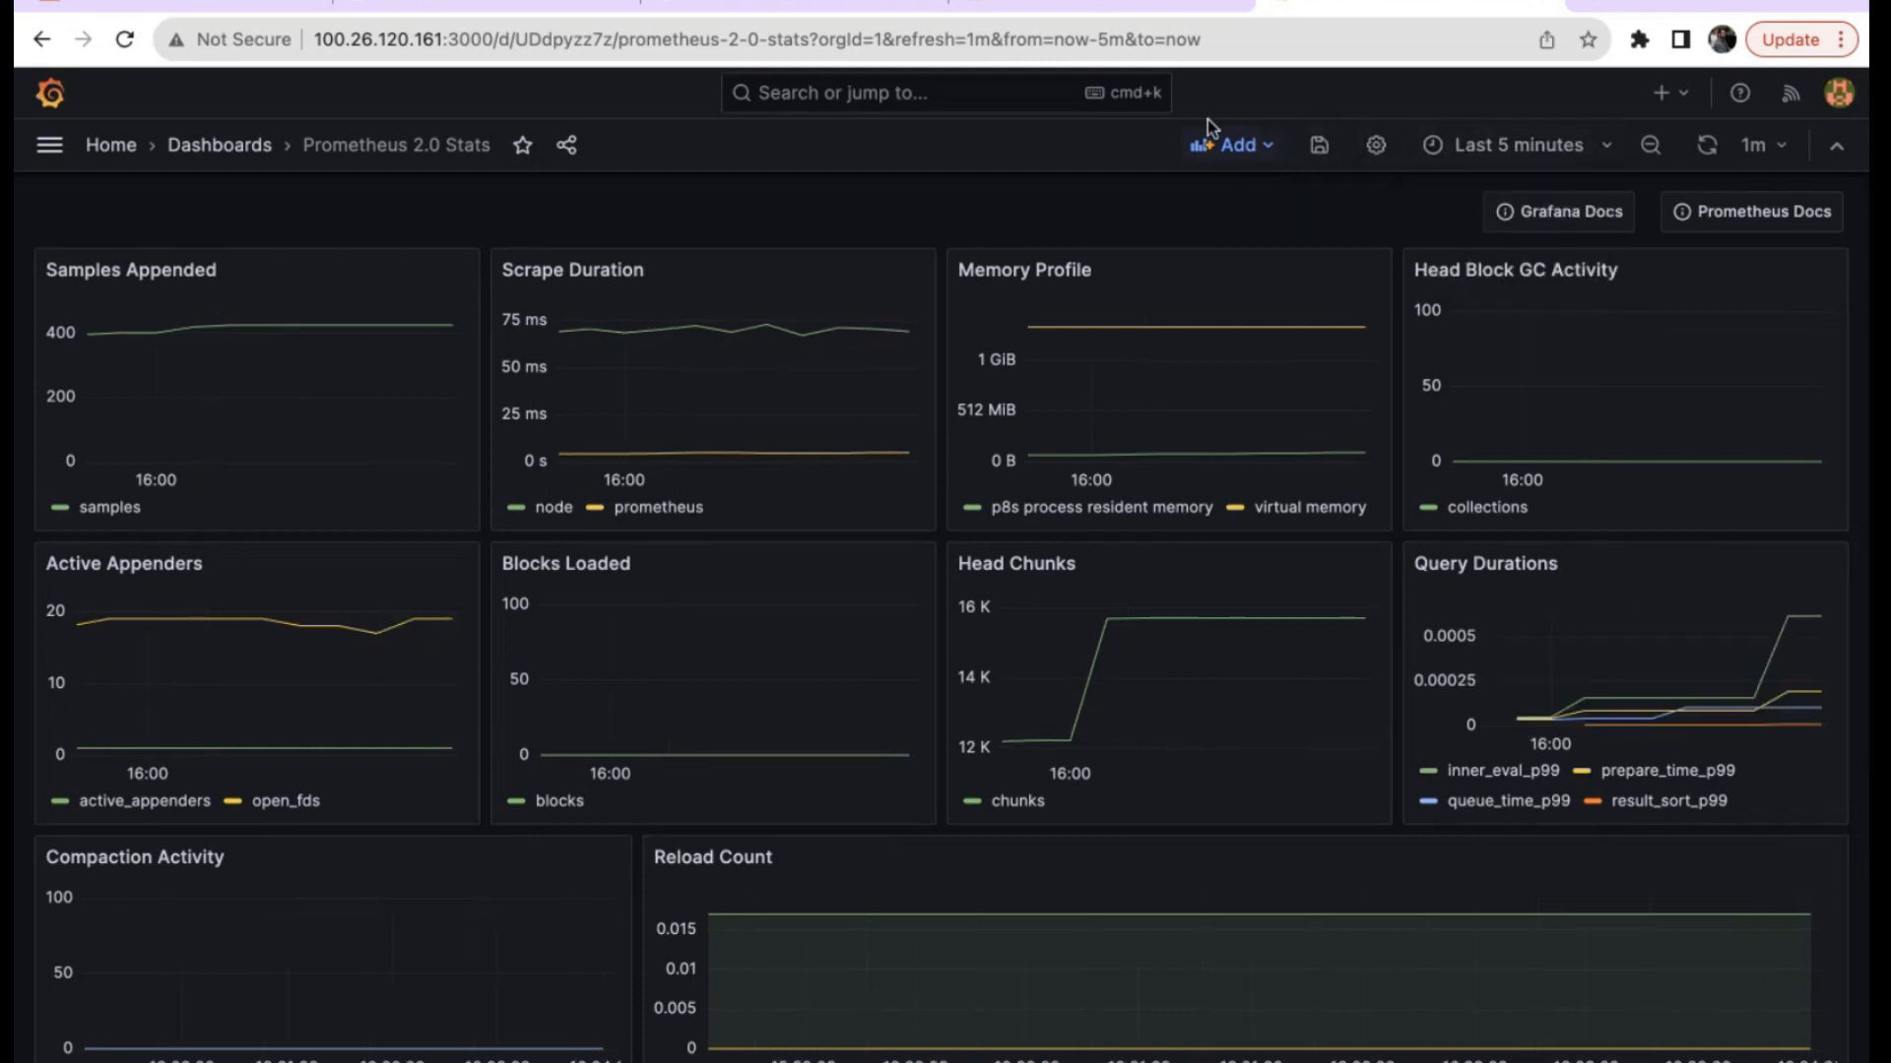
Add a new row to the dashboard and test collapsing and expanding it.
{"action": "left_click", "coordinate": [1268, 153]}
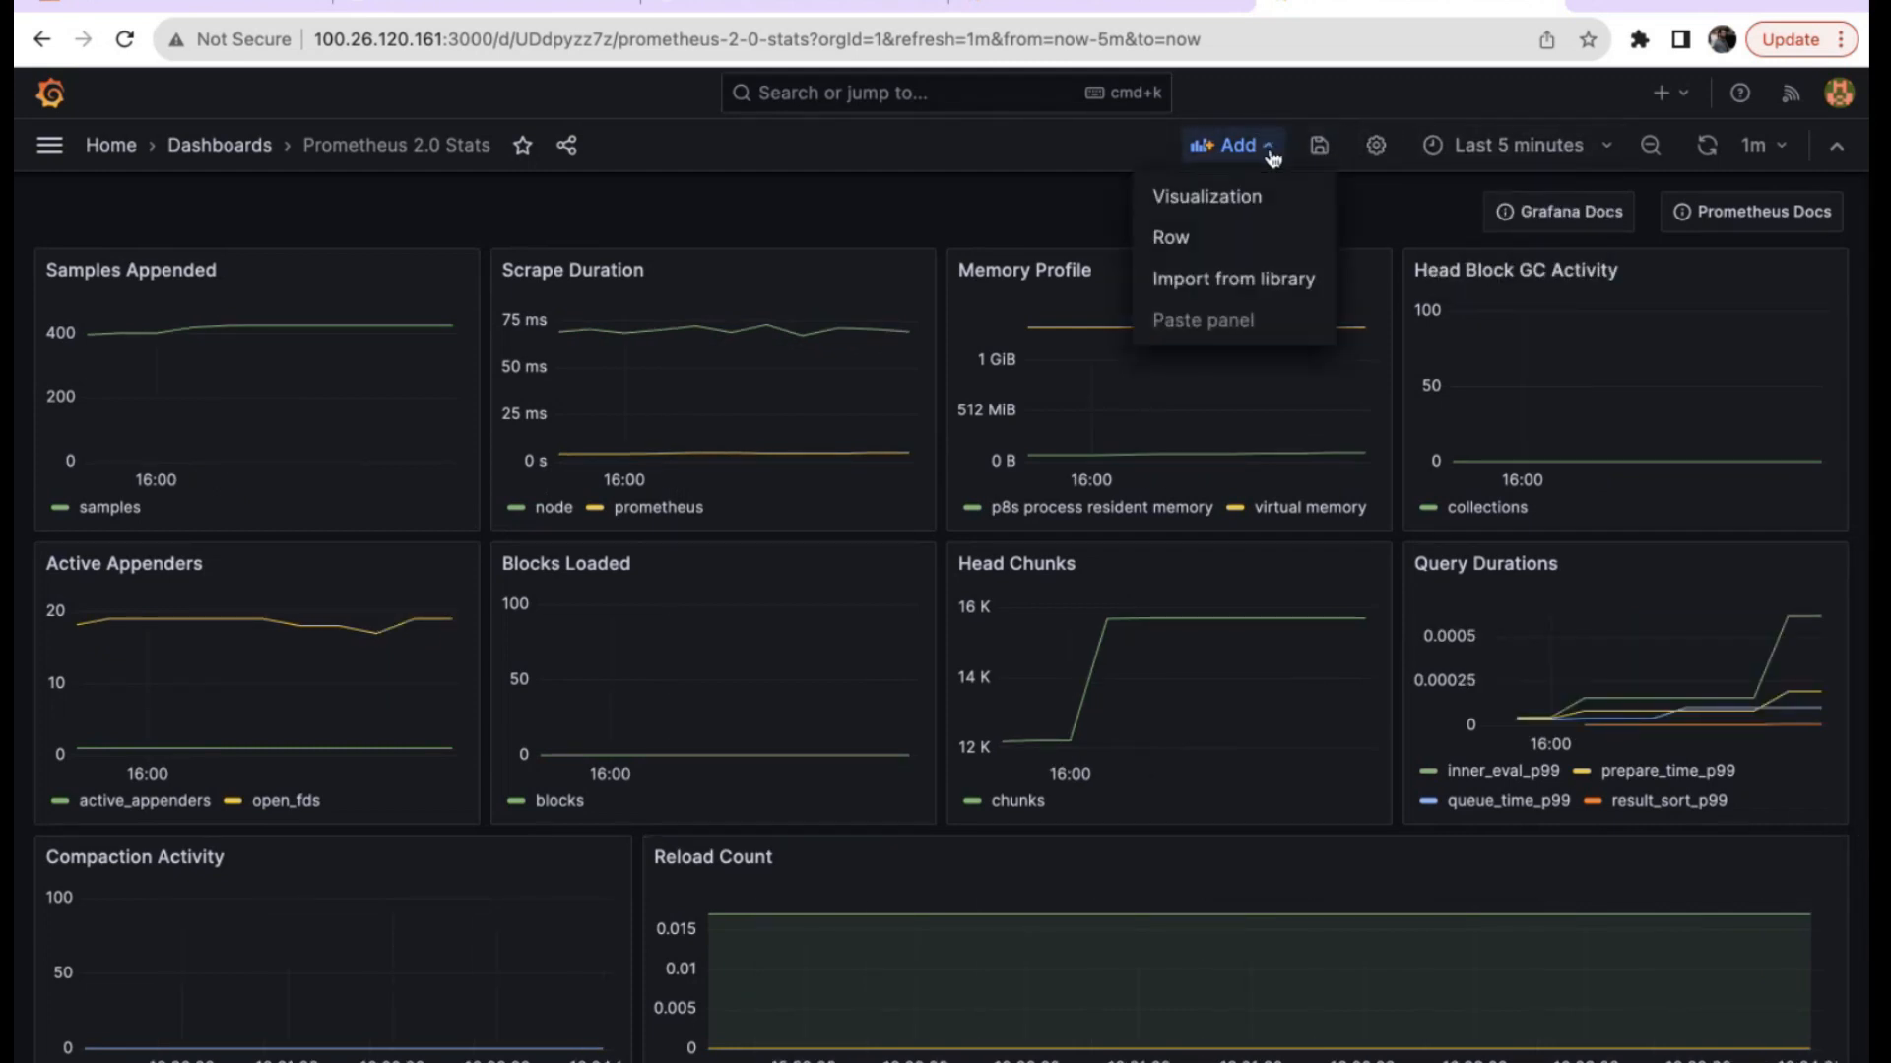
{"action": "left_click", "coordinate": [1220, 239]}
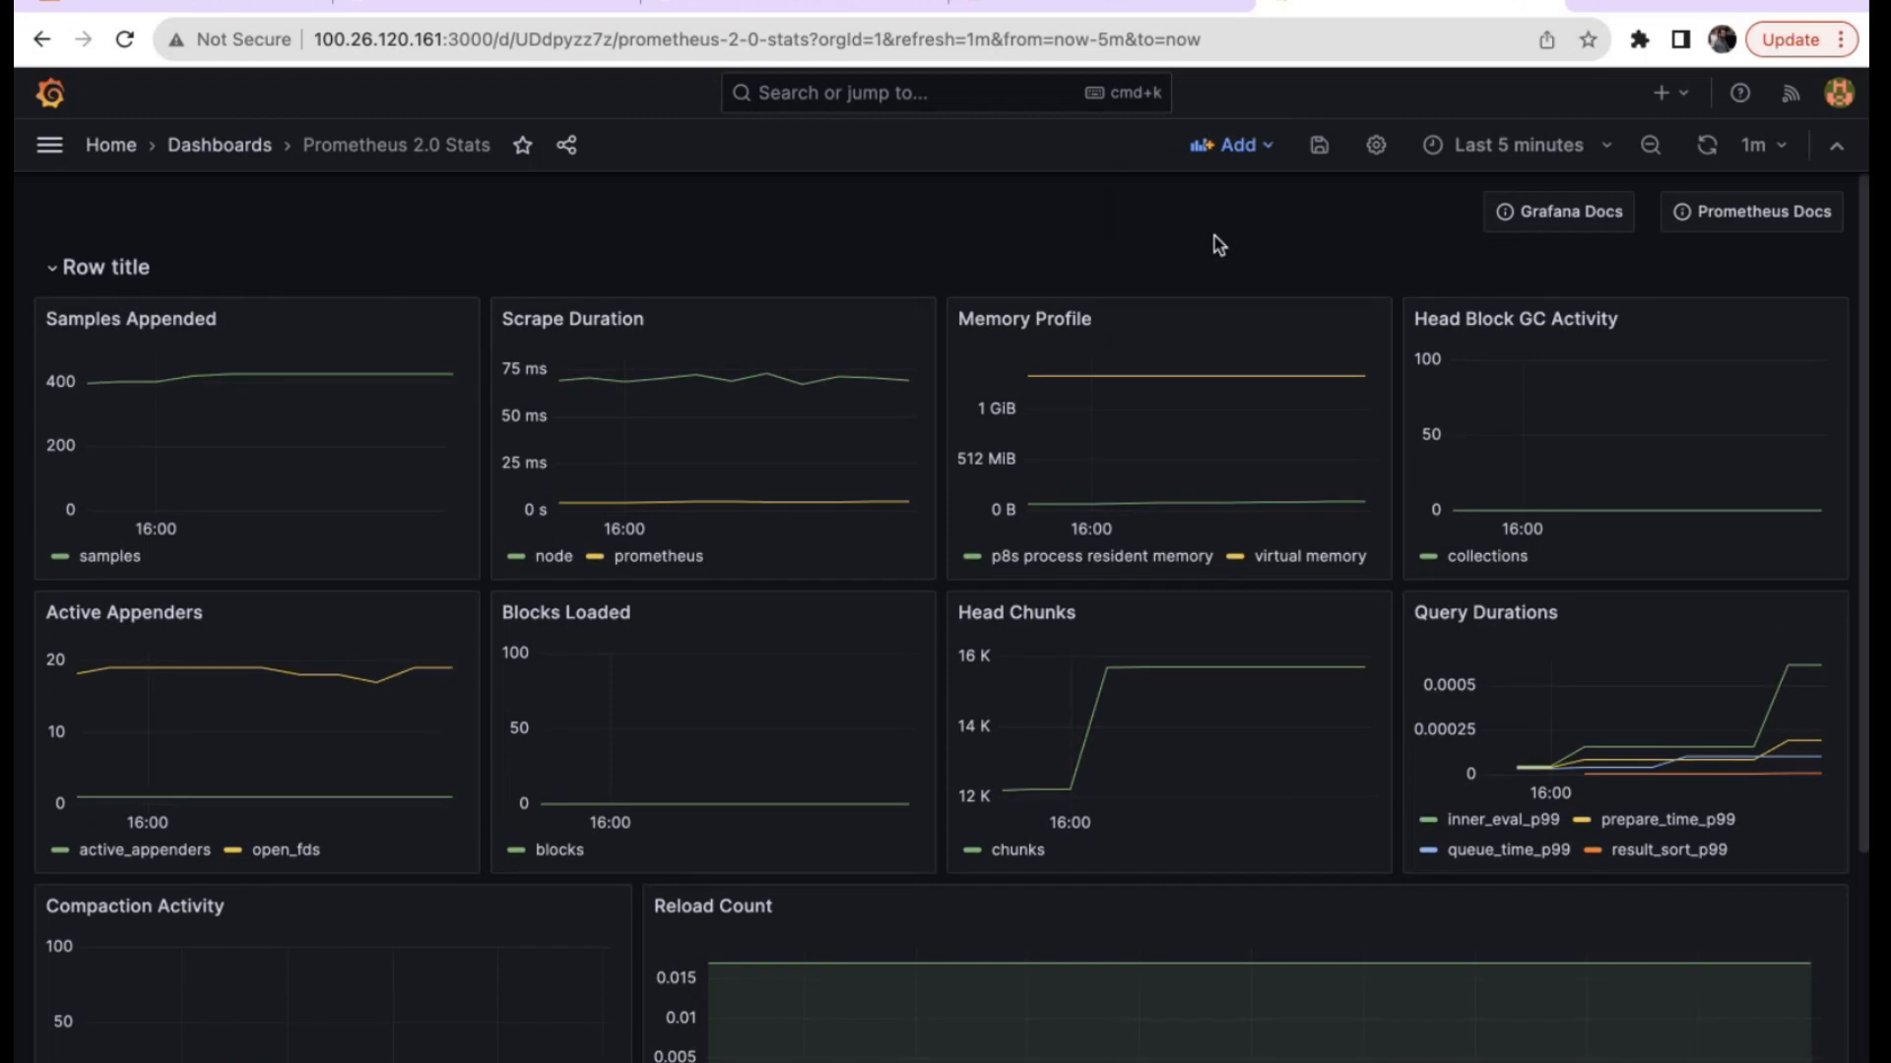
{"action": "left_click", "coordinate": [110, 270]}
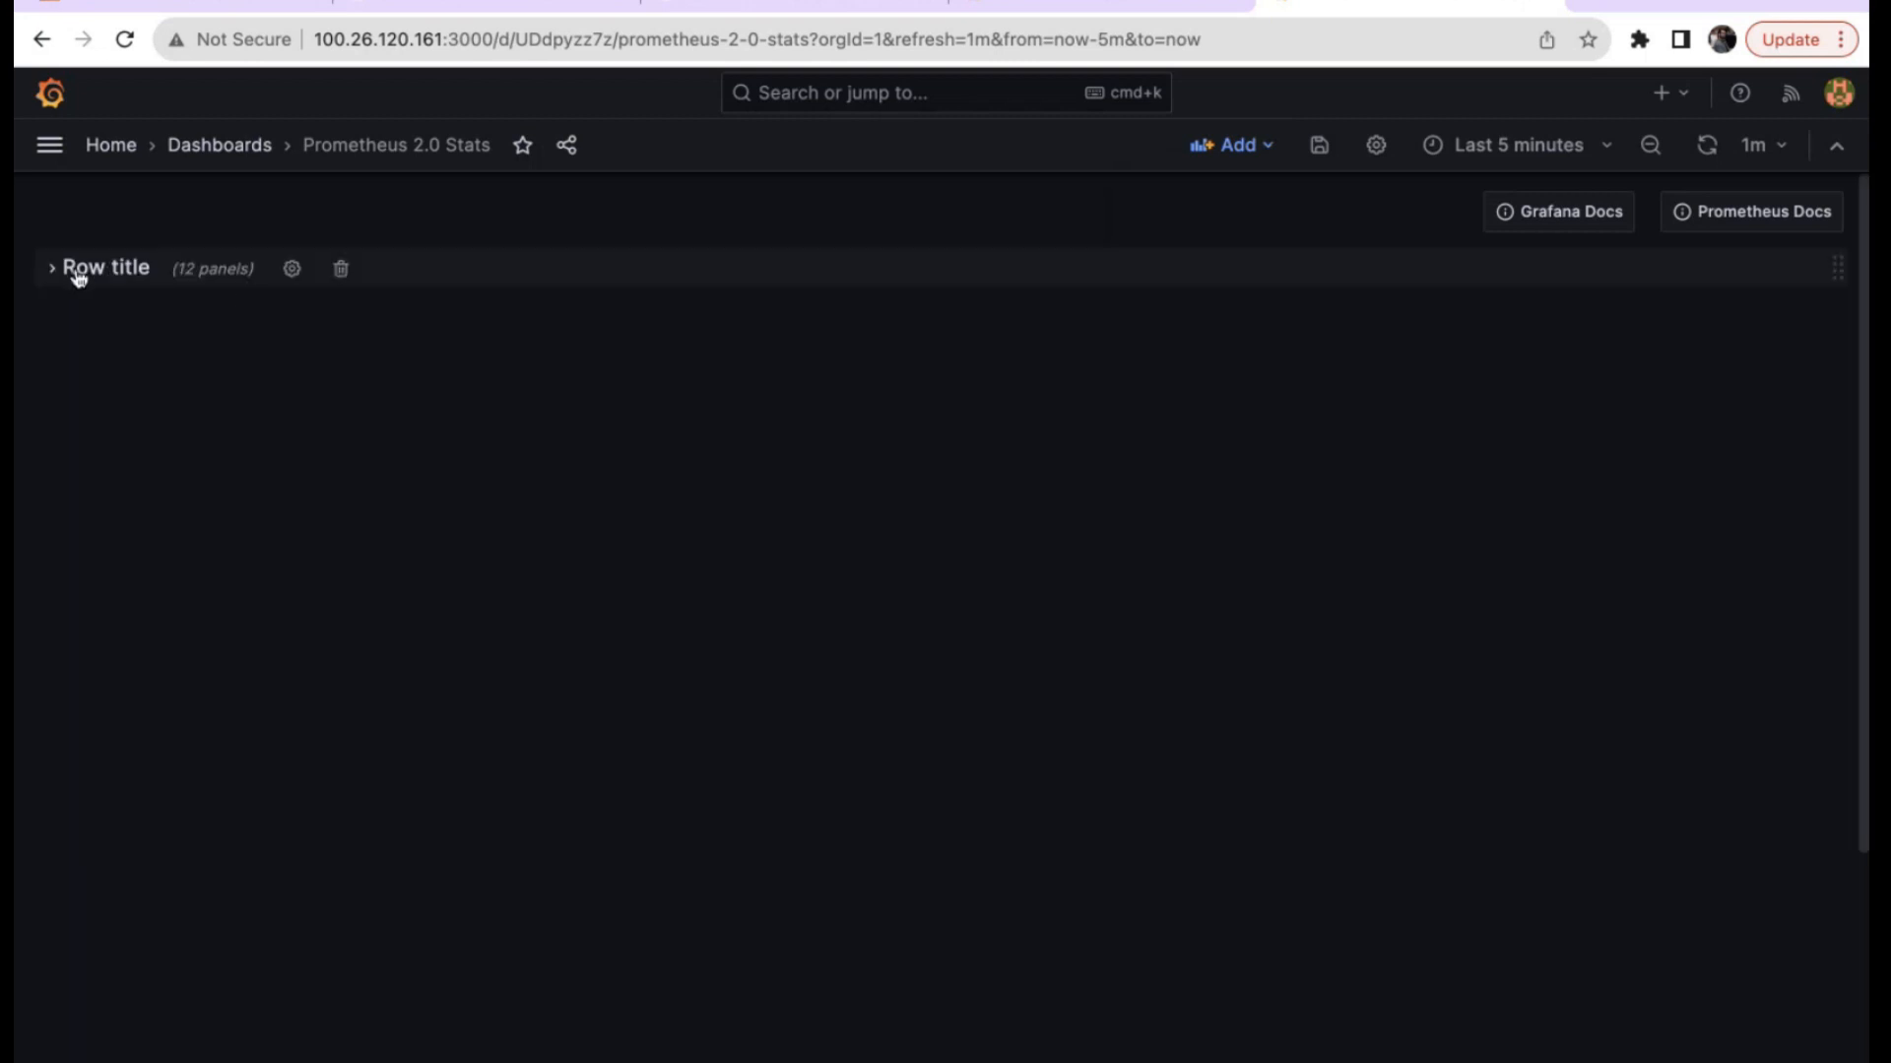
{"action": "left_click", "coordinate": [75, 271]}
Retitle the row 'Thinknyx <presenter's name> Test1', then collapse and re-expand it.
{"action": "left_click", "coordinate": [189, 269]}
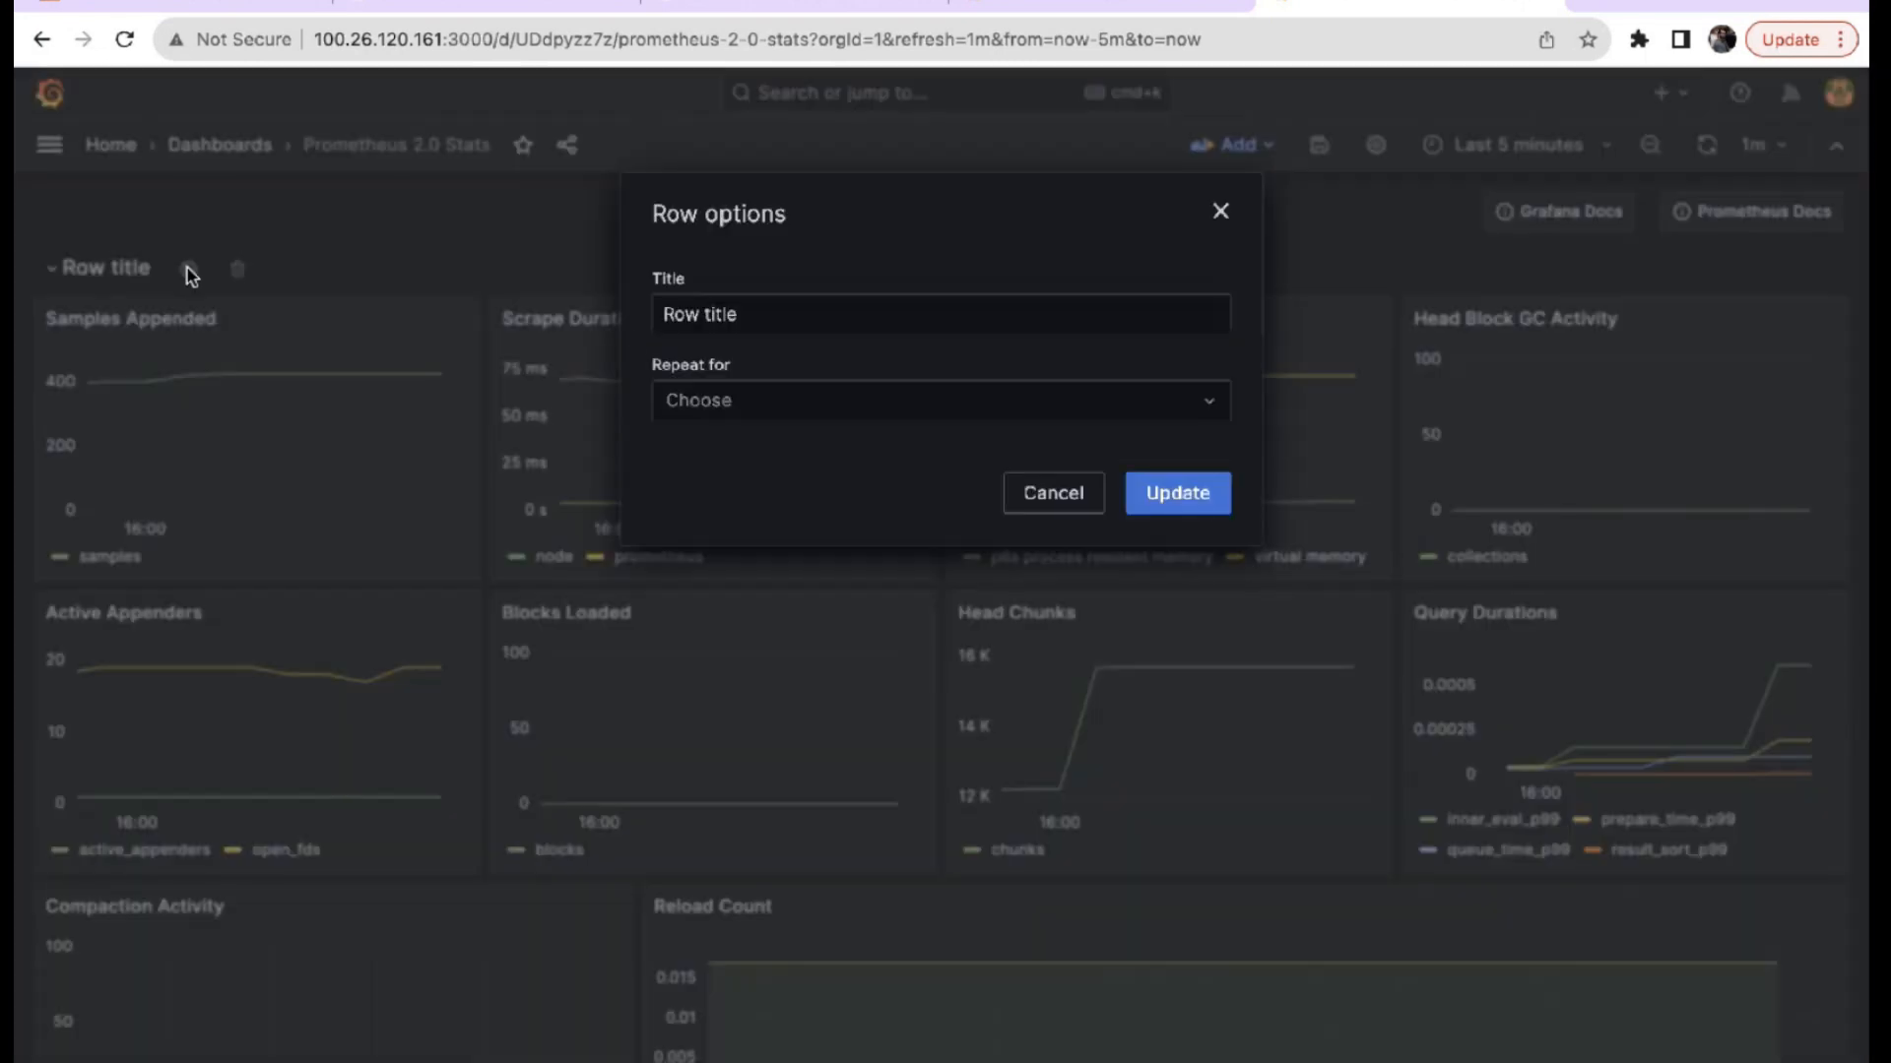
{"action": "left_click_drag", "start_coordinate": [738, 315], "coordinate": [583, 317]}
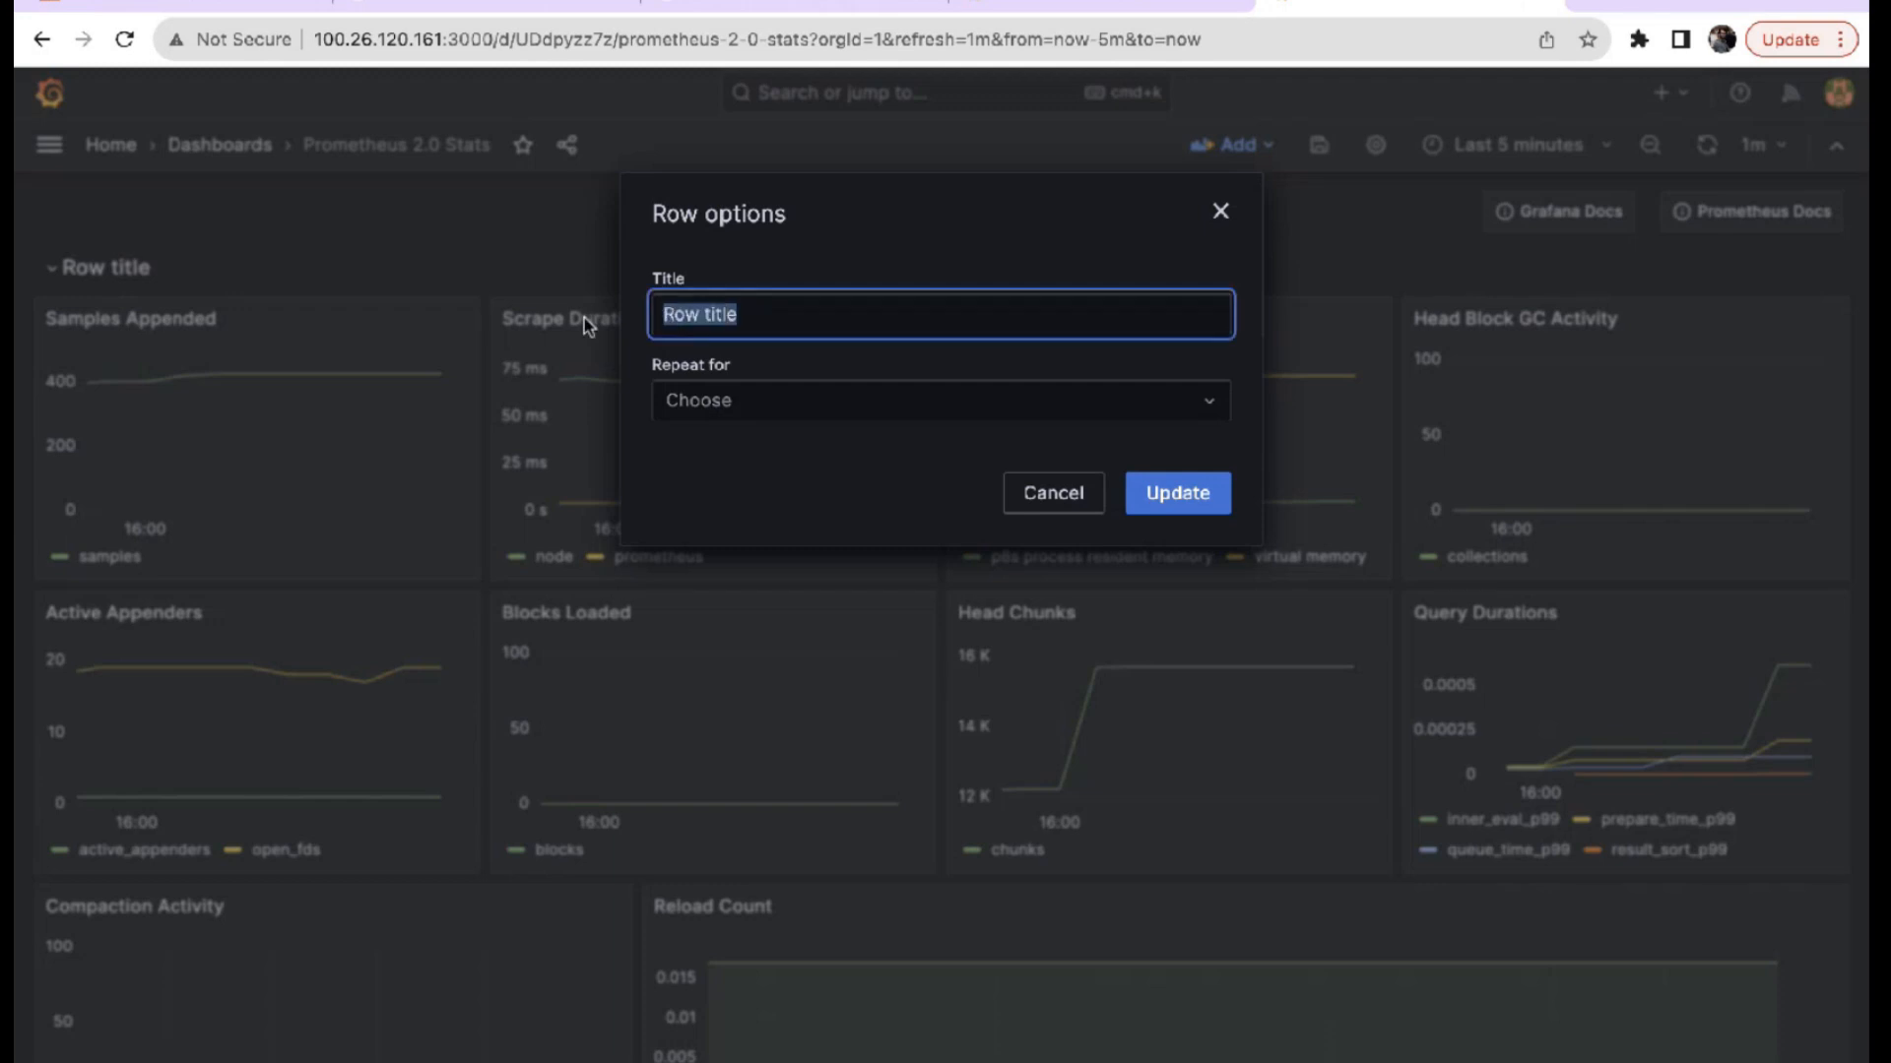
{"action": "type", "text": "Thinknyx Yogesh Test1"}
{"action": "left_click", "coordinate": [1196, 500]}
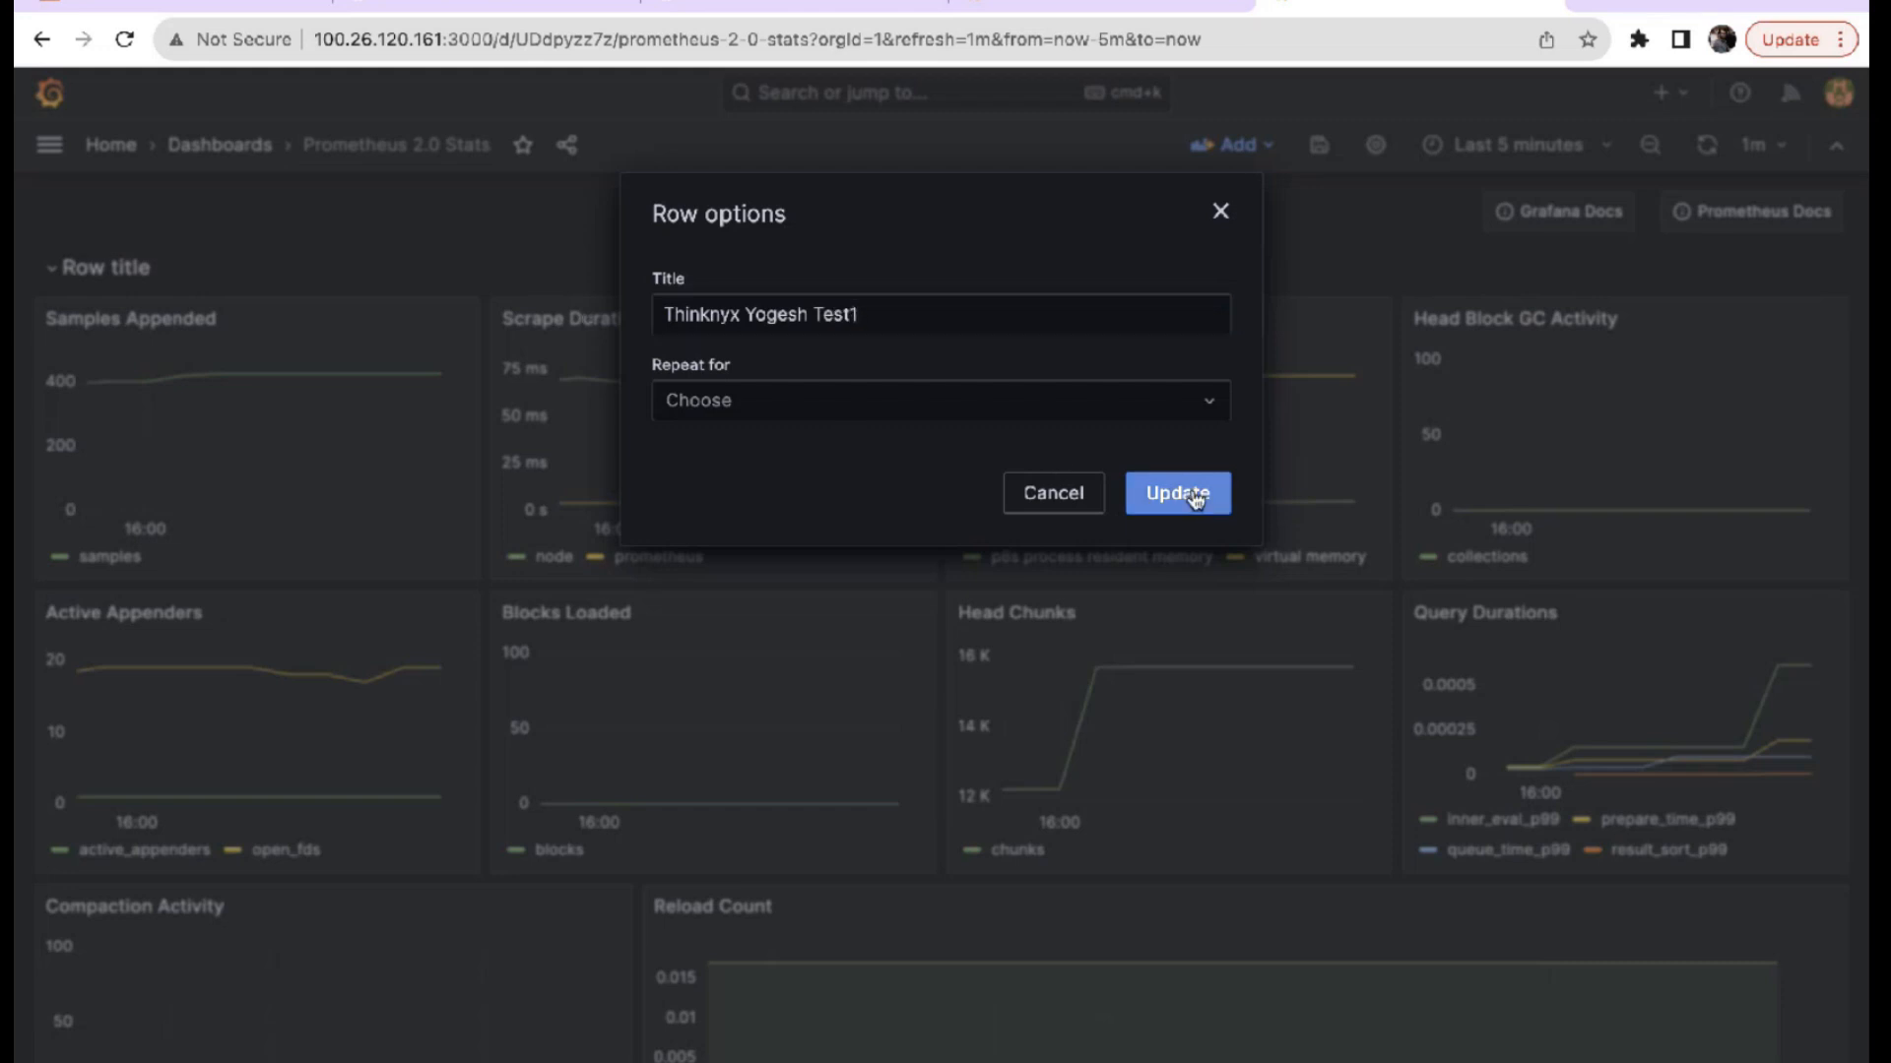
{"action": "left_click", "coordinate": [55, 271]}
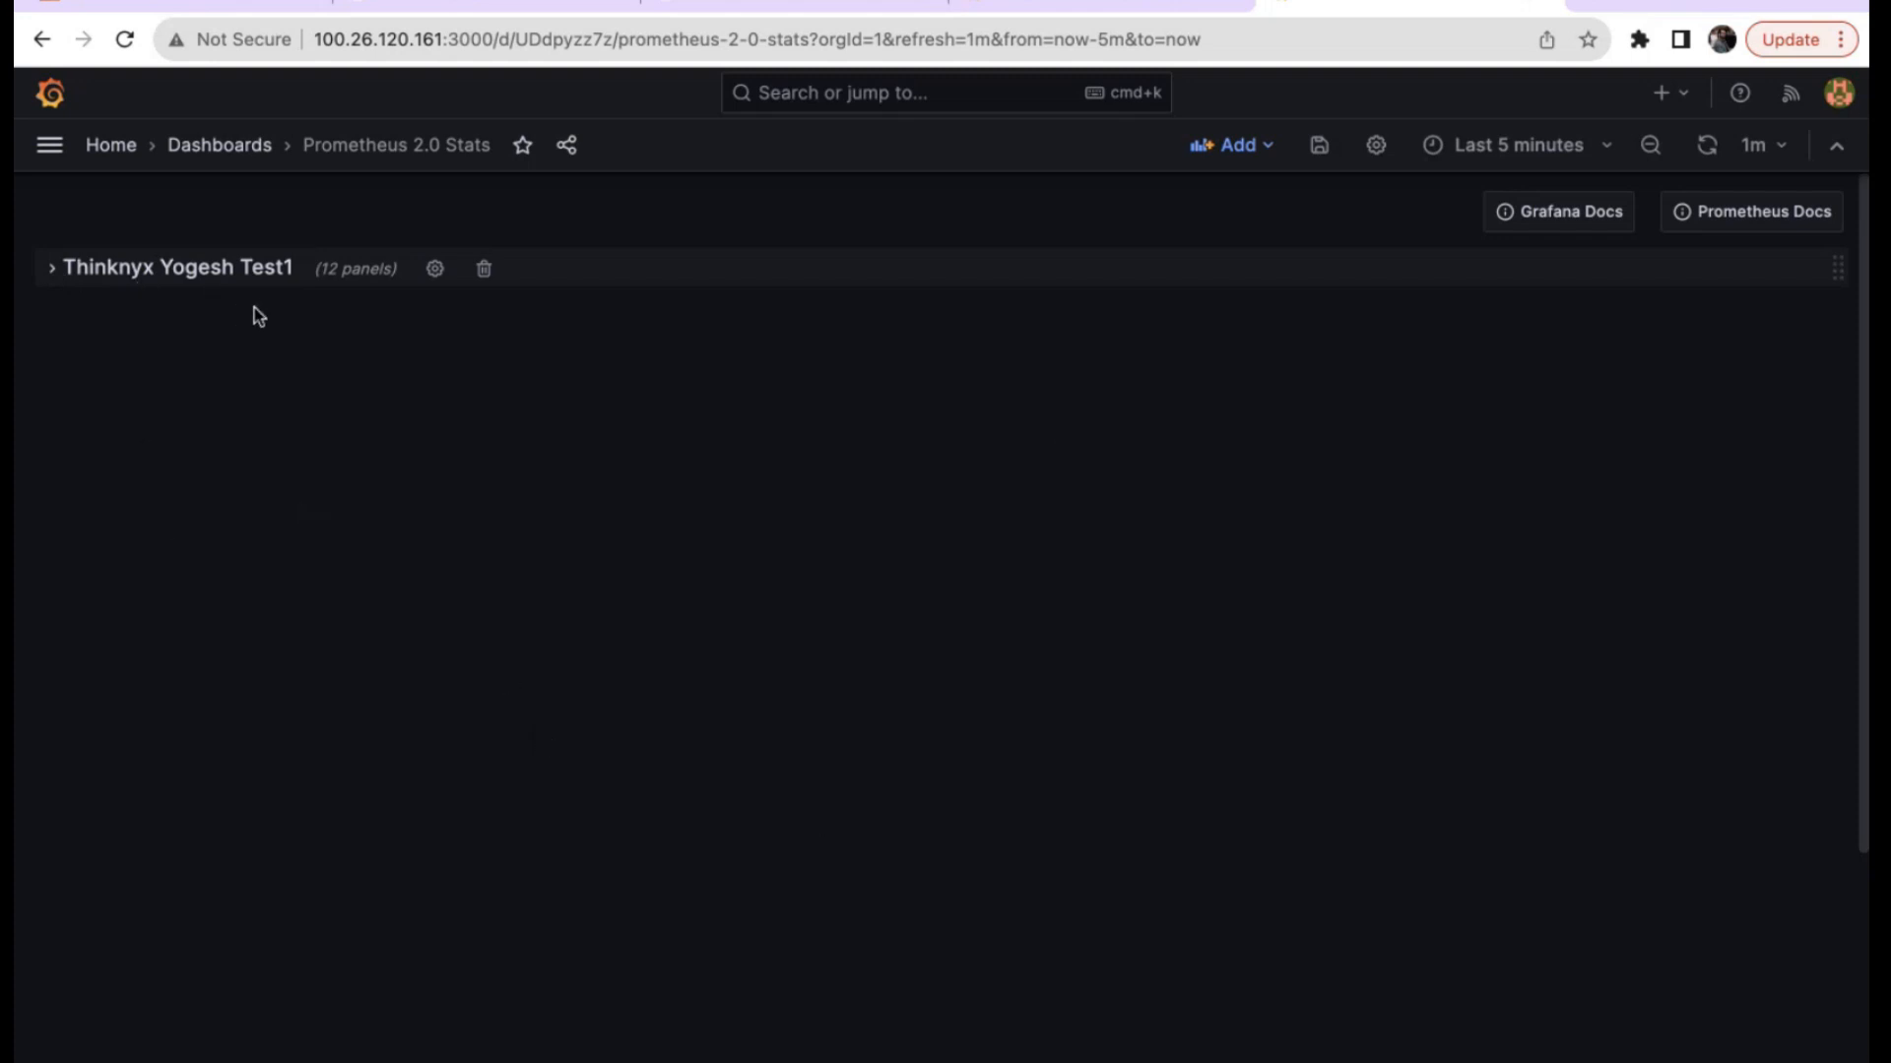
{"action": "left_click", "coordinate": [60, 278]}
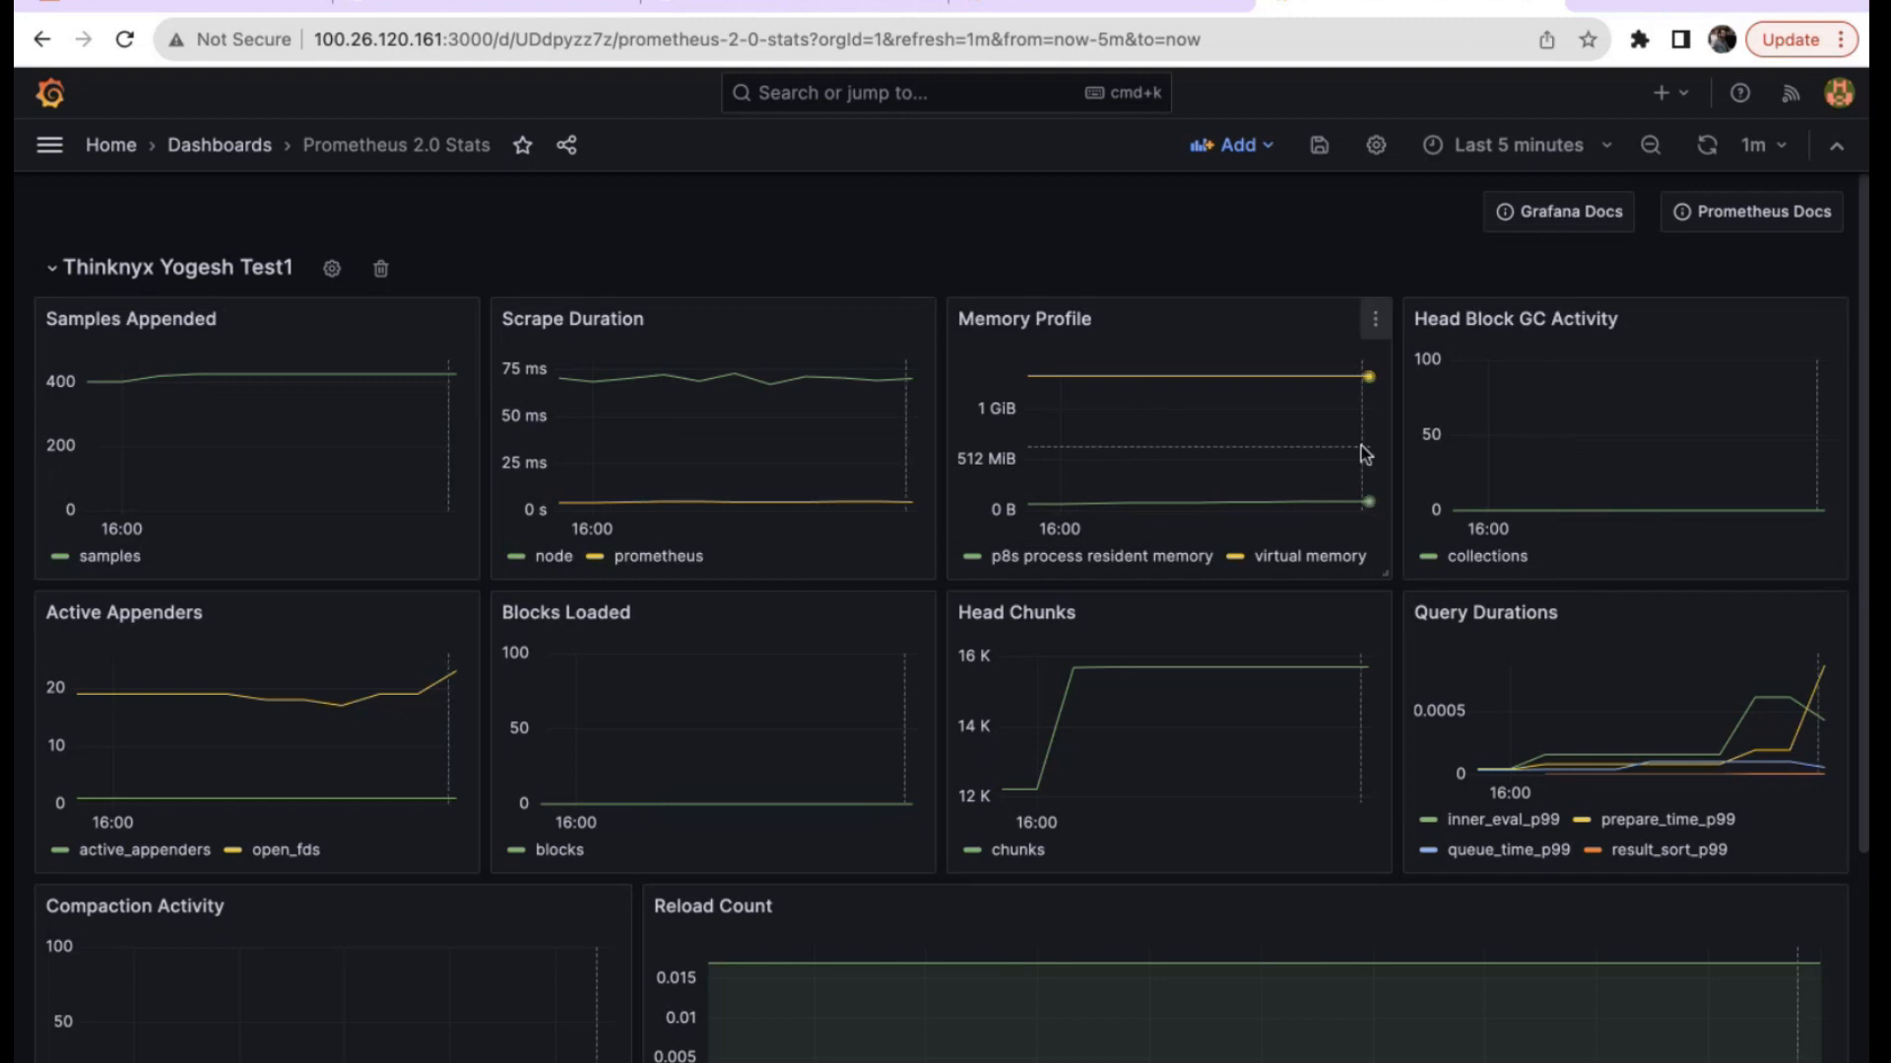
{"action": "scroll", "coordinate": [1363, 452], "scroll_direction": "down", "scroll_amount": 5}
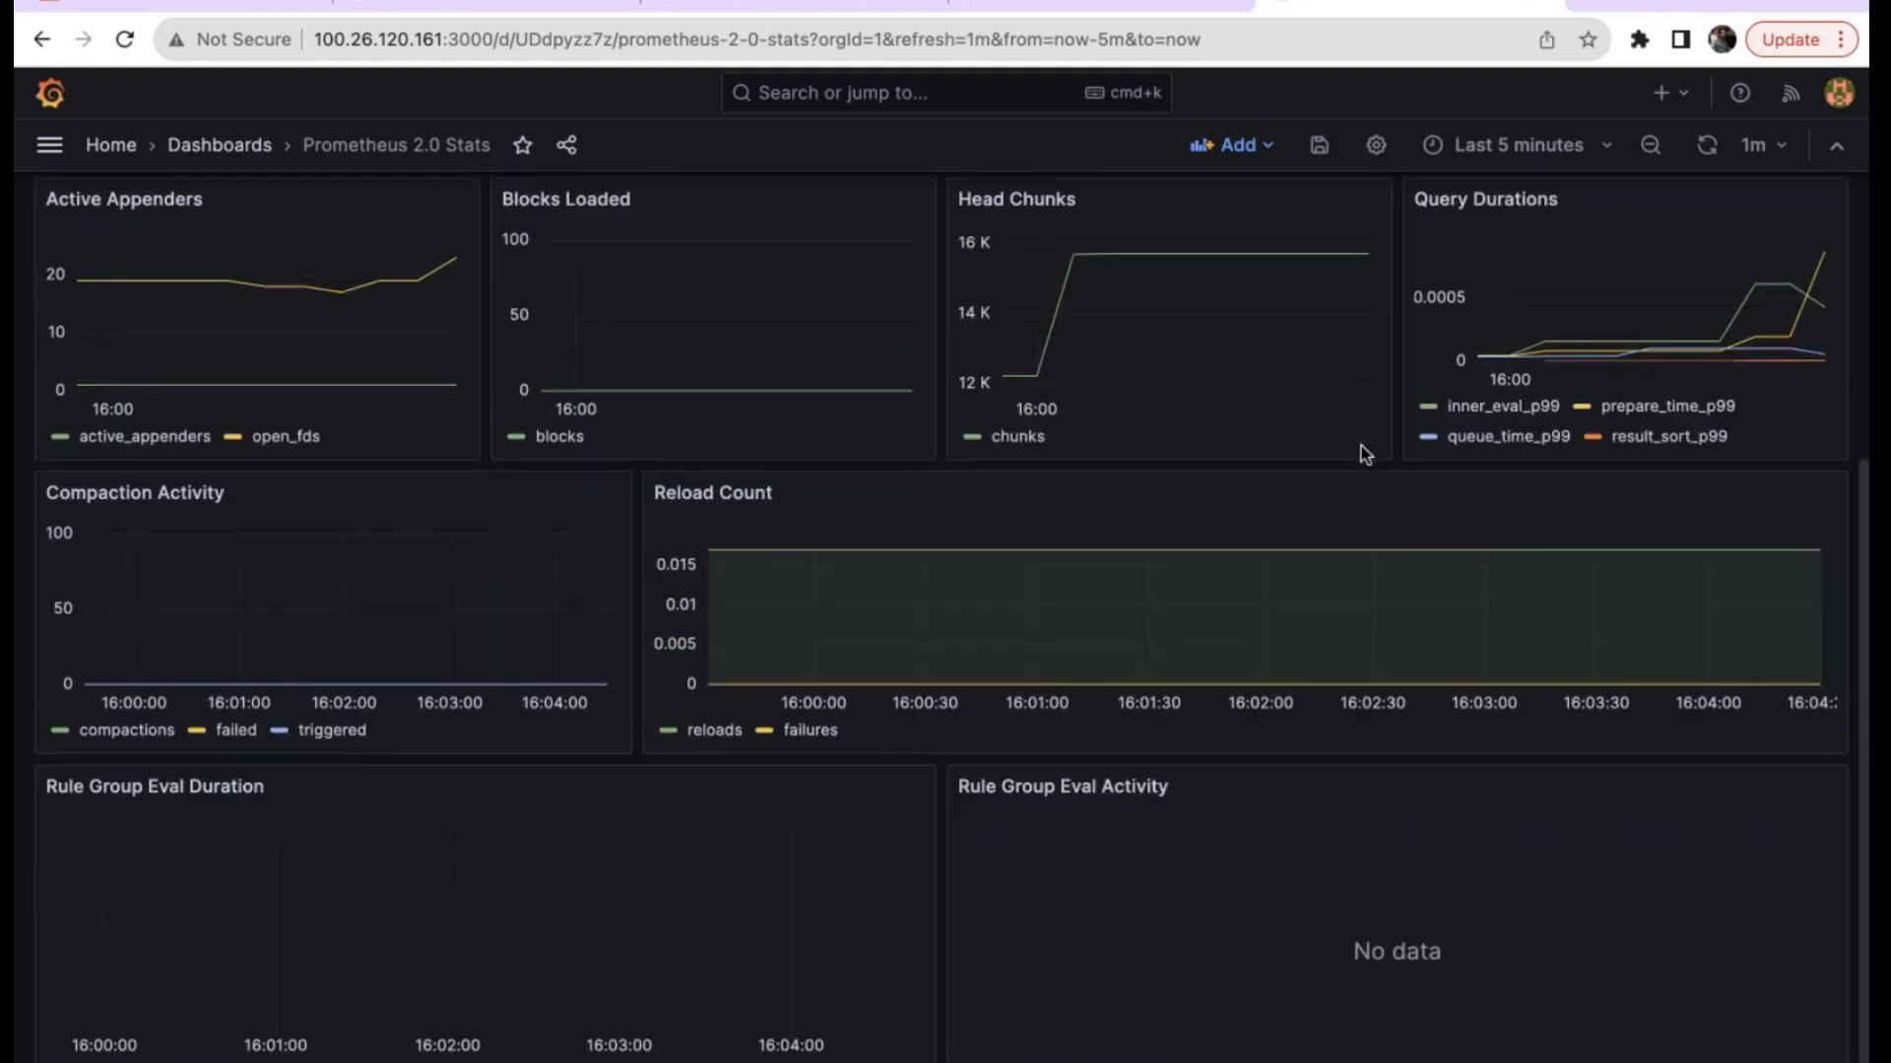
{"action": "scroll", "coordinate": [1363, 452], "scroll_direction": "up", "scroll_amount": 5}
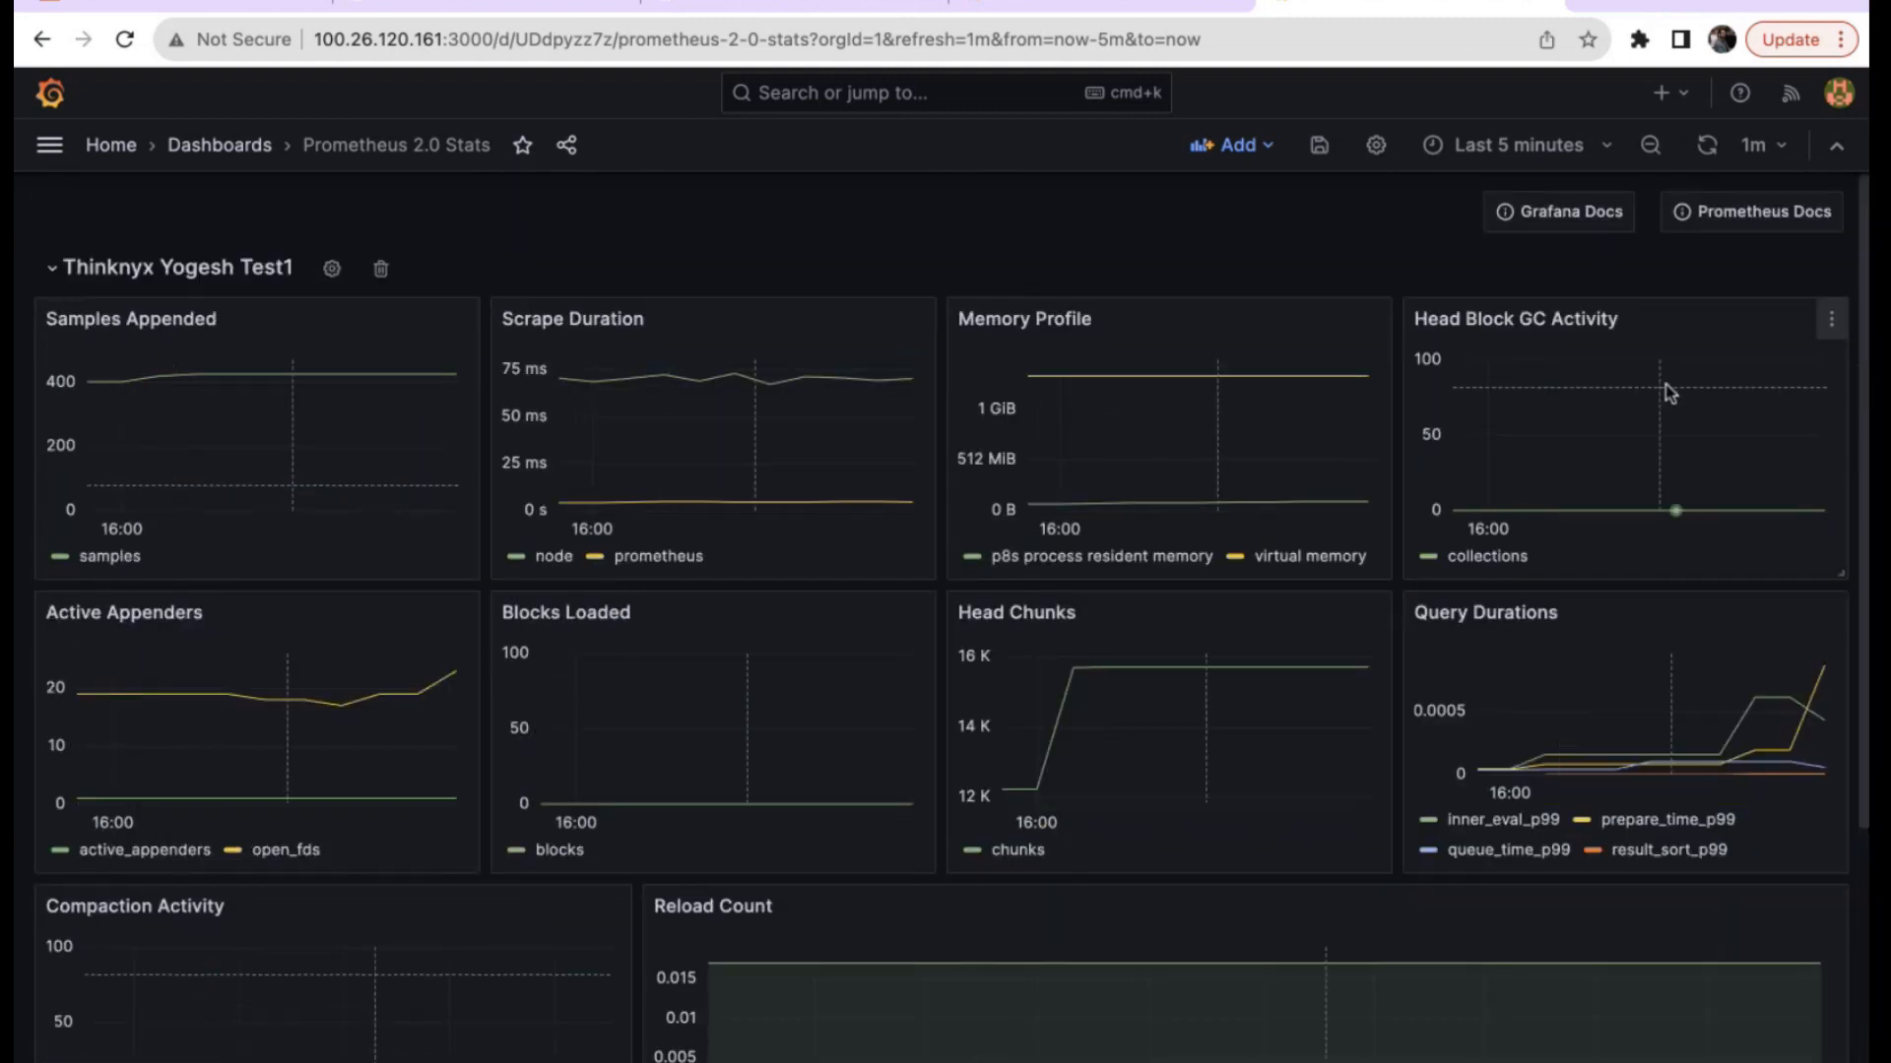
Open Head Block GC Activity in the panel editor and scroll through queries A and B.
{"action": "left_click", "coordinate": [1831, 320]}
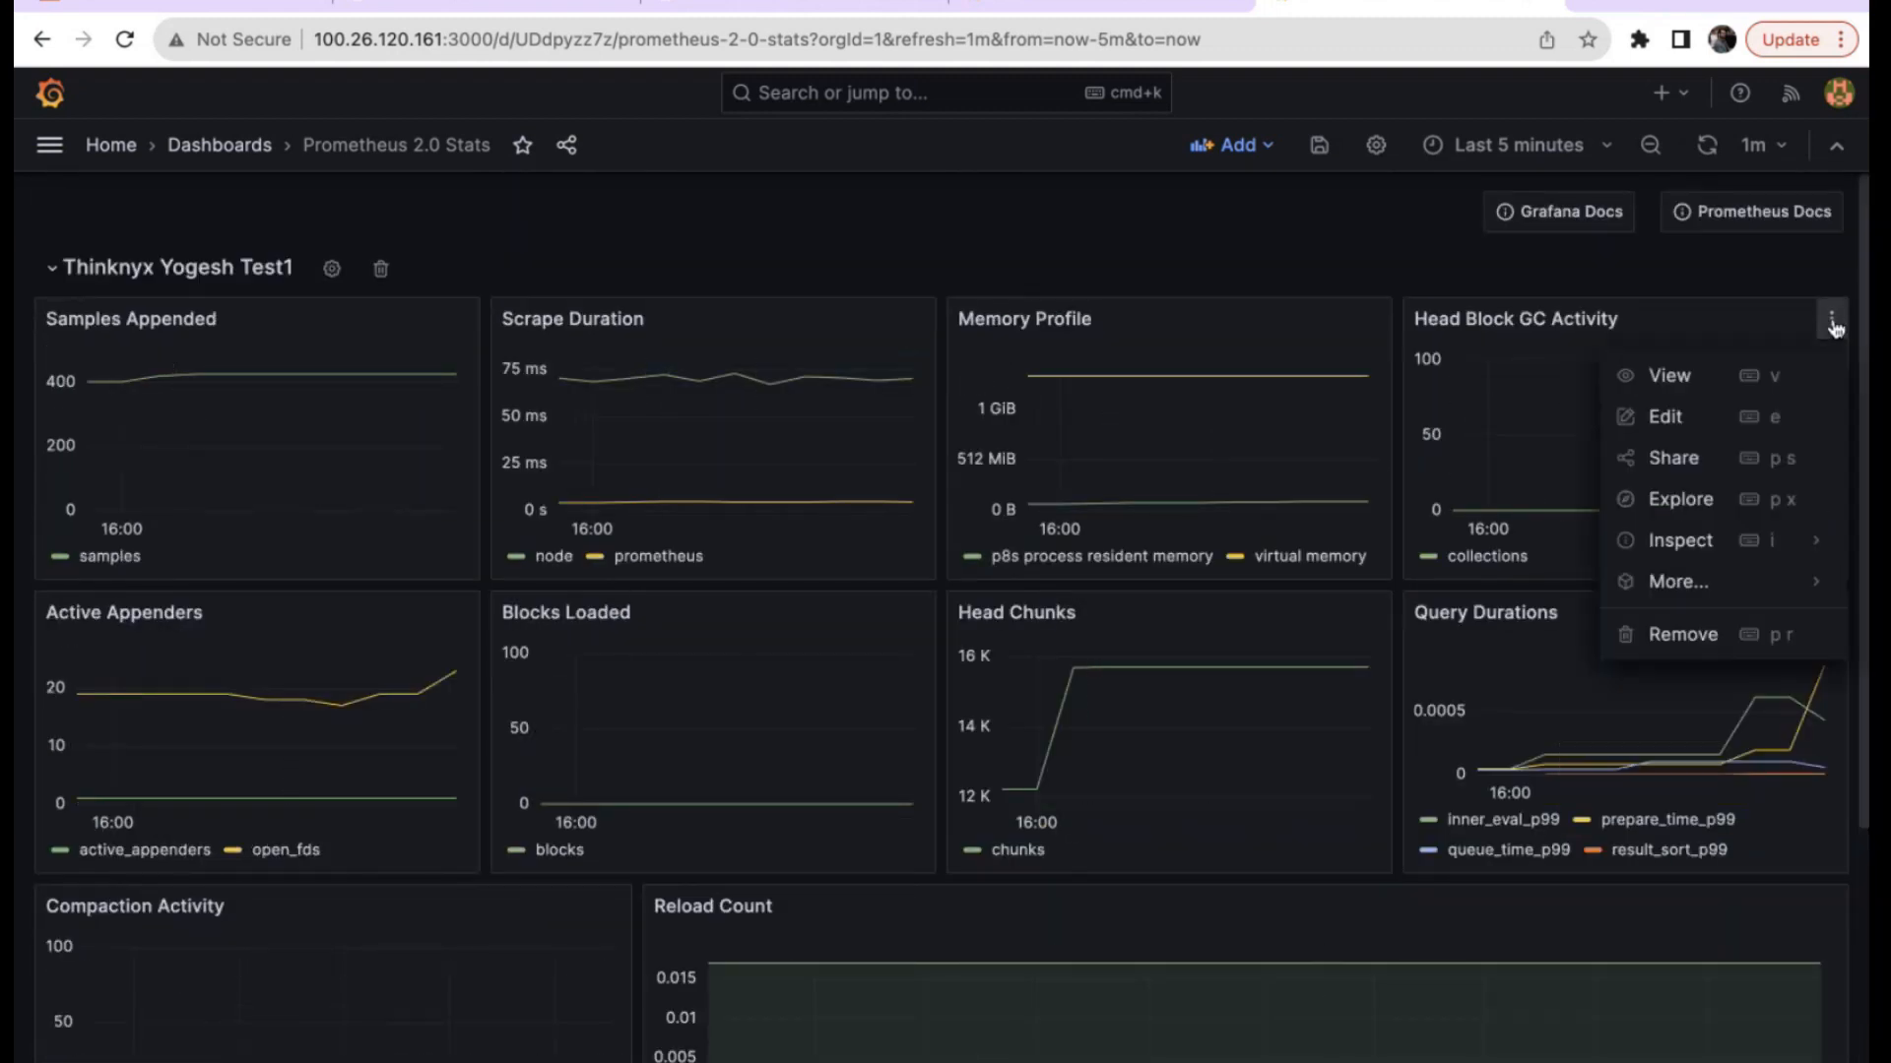
{"action": "left_click", "coordinate": [1686, 426]}
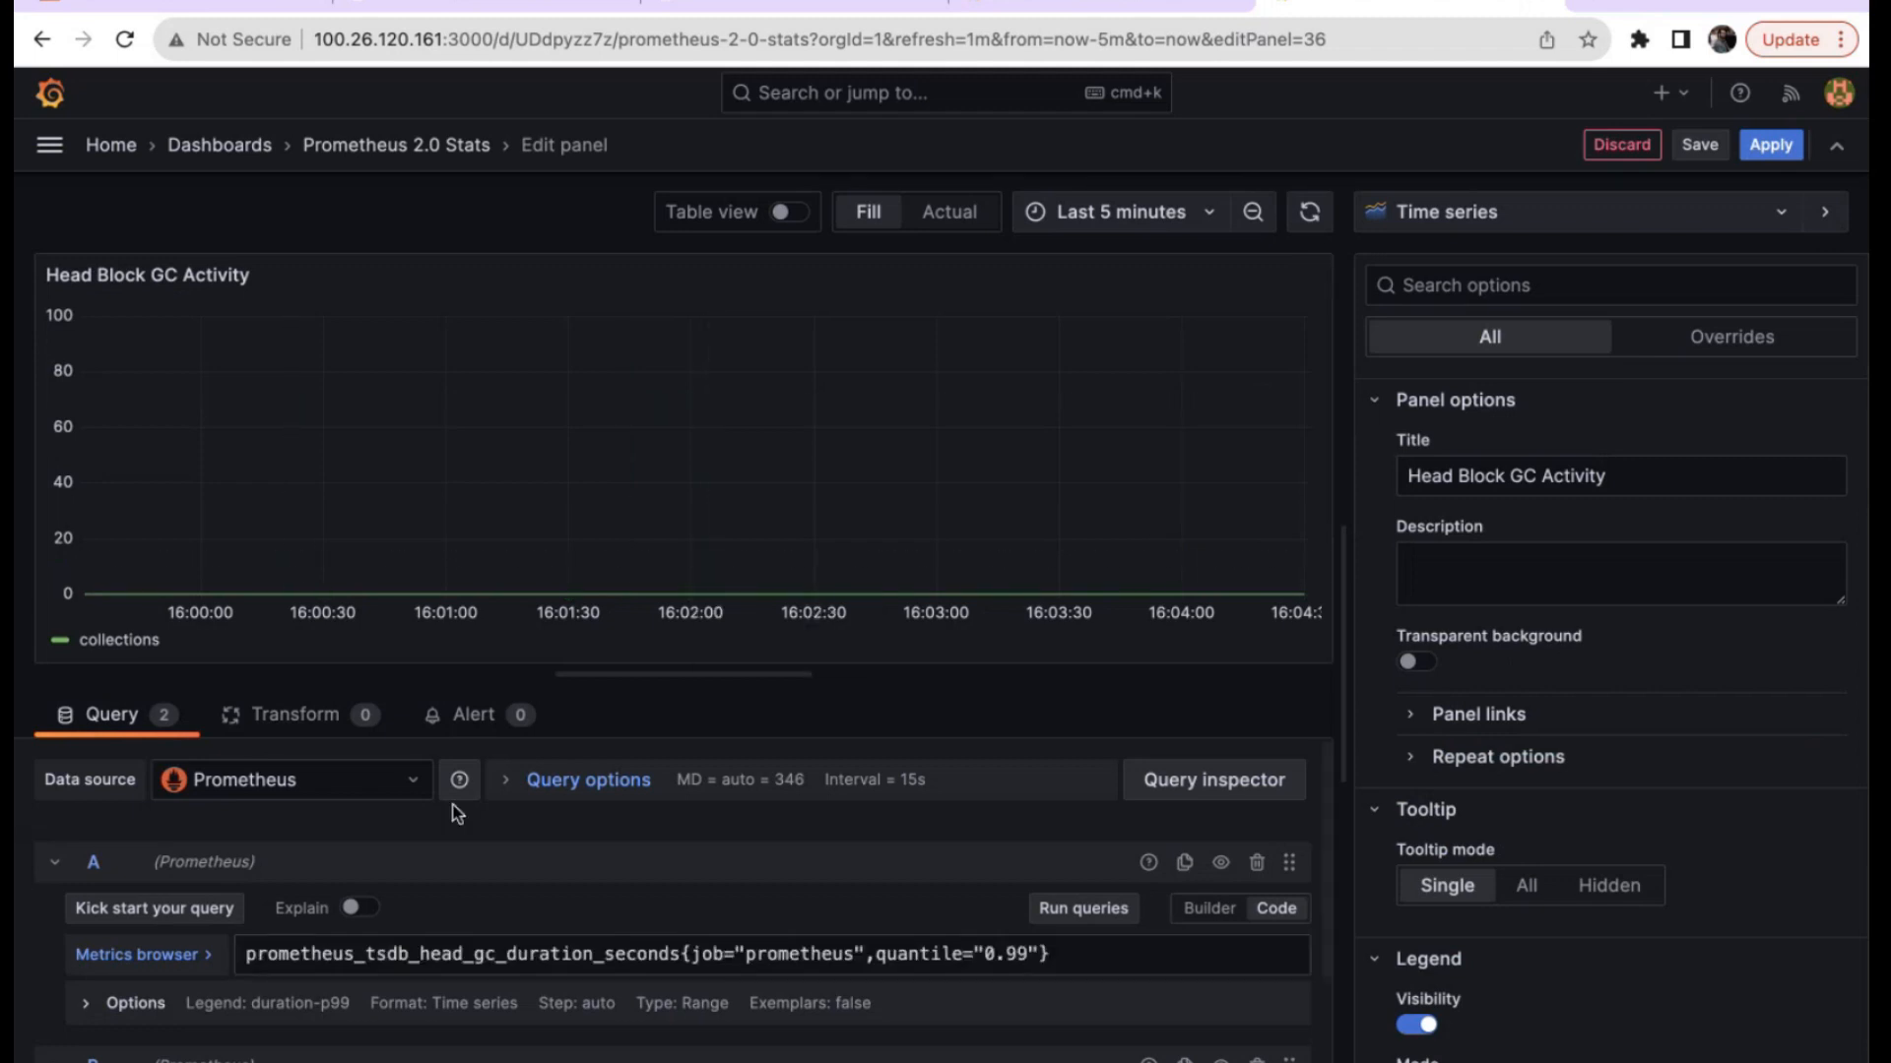
{"action": "scroll", "coordinate": [456, 805], "scroll_direction": "down", "scroll_amount": 3}
{"action": "scroll", "coordinate": [795, 916], "scroll_direction": "up", "scroll_amount": 3}
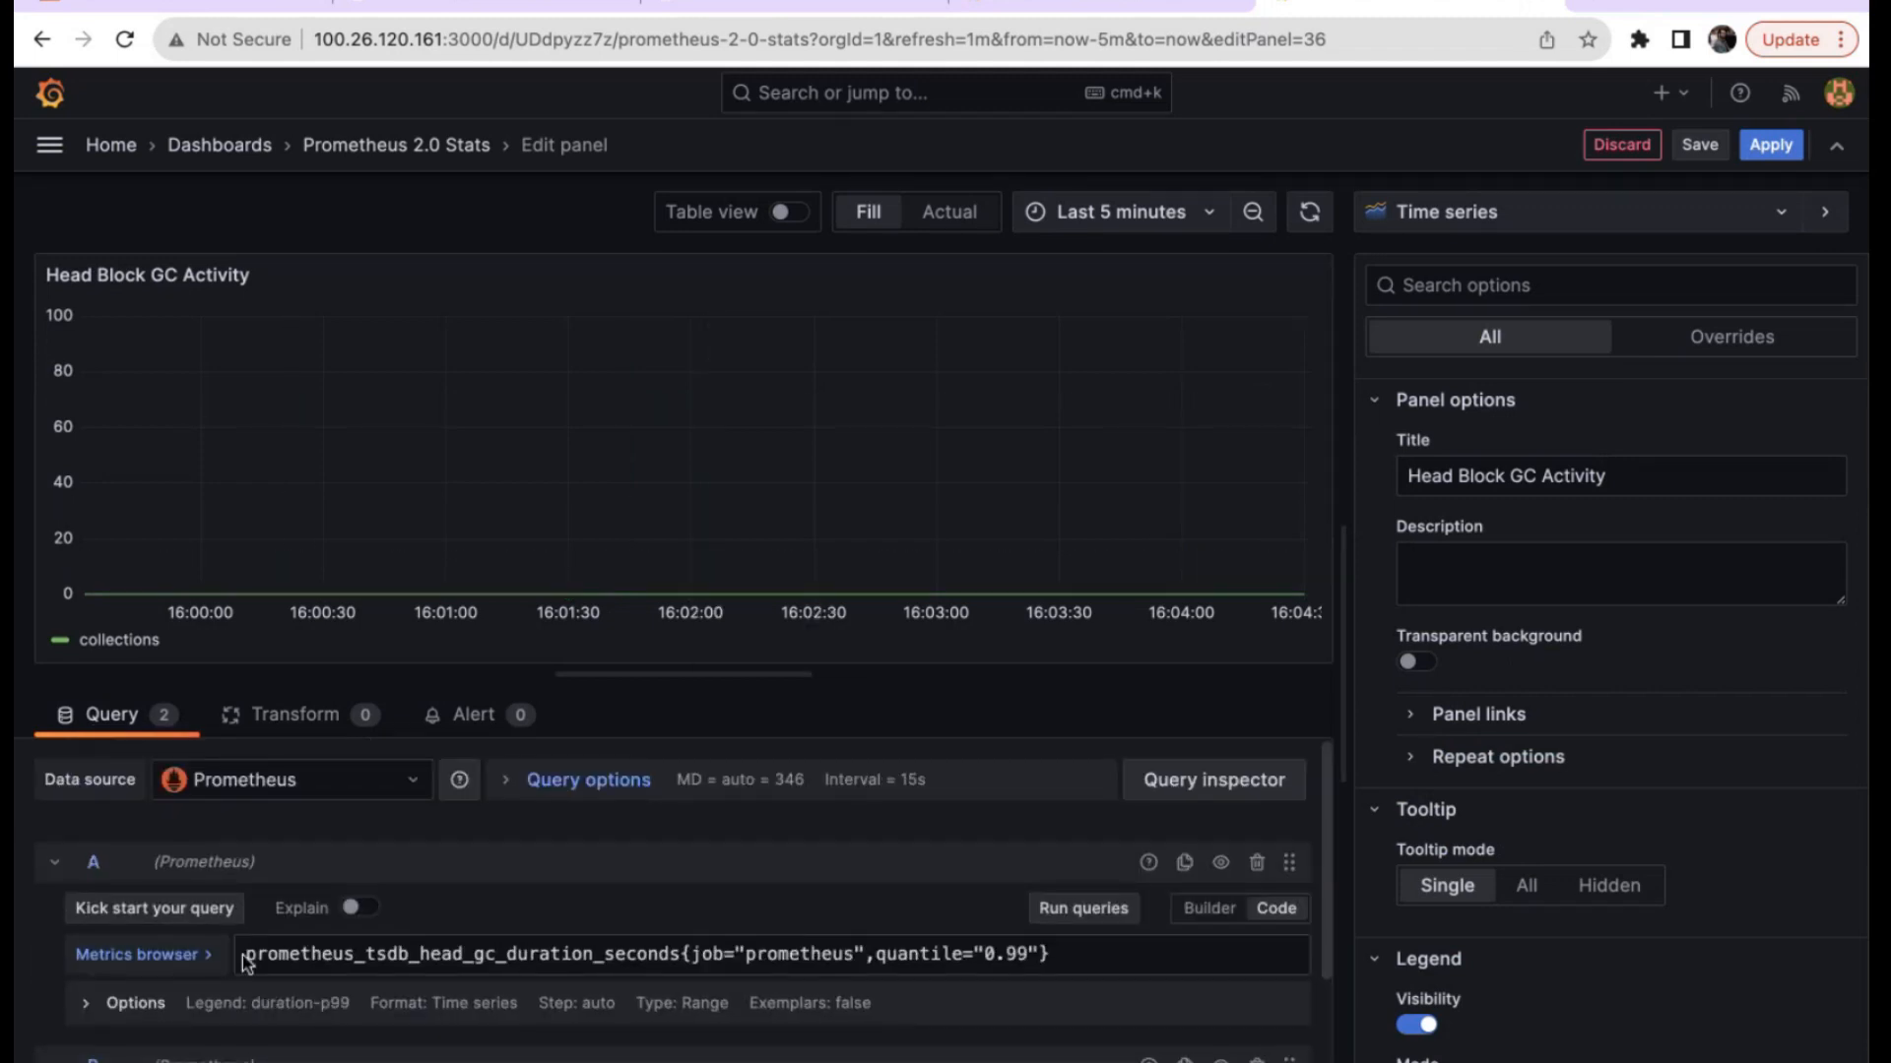
{"action": "scroll", "coordinate": [945, 988], "scroll_direction": "down", "scroll_amount": 3}
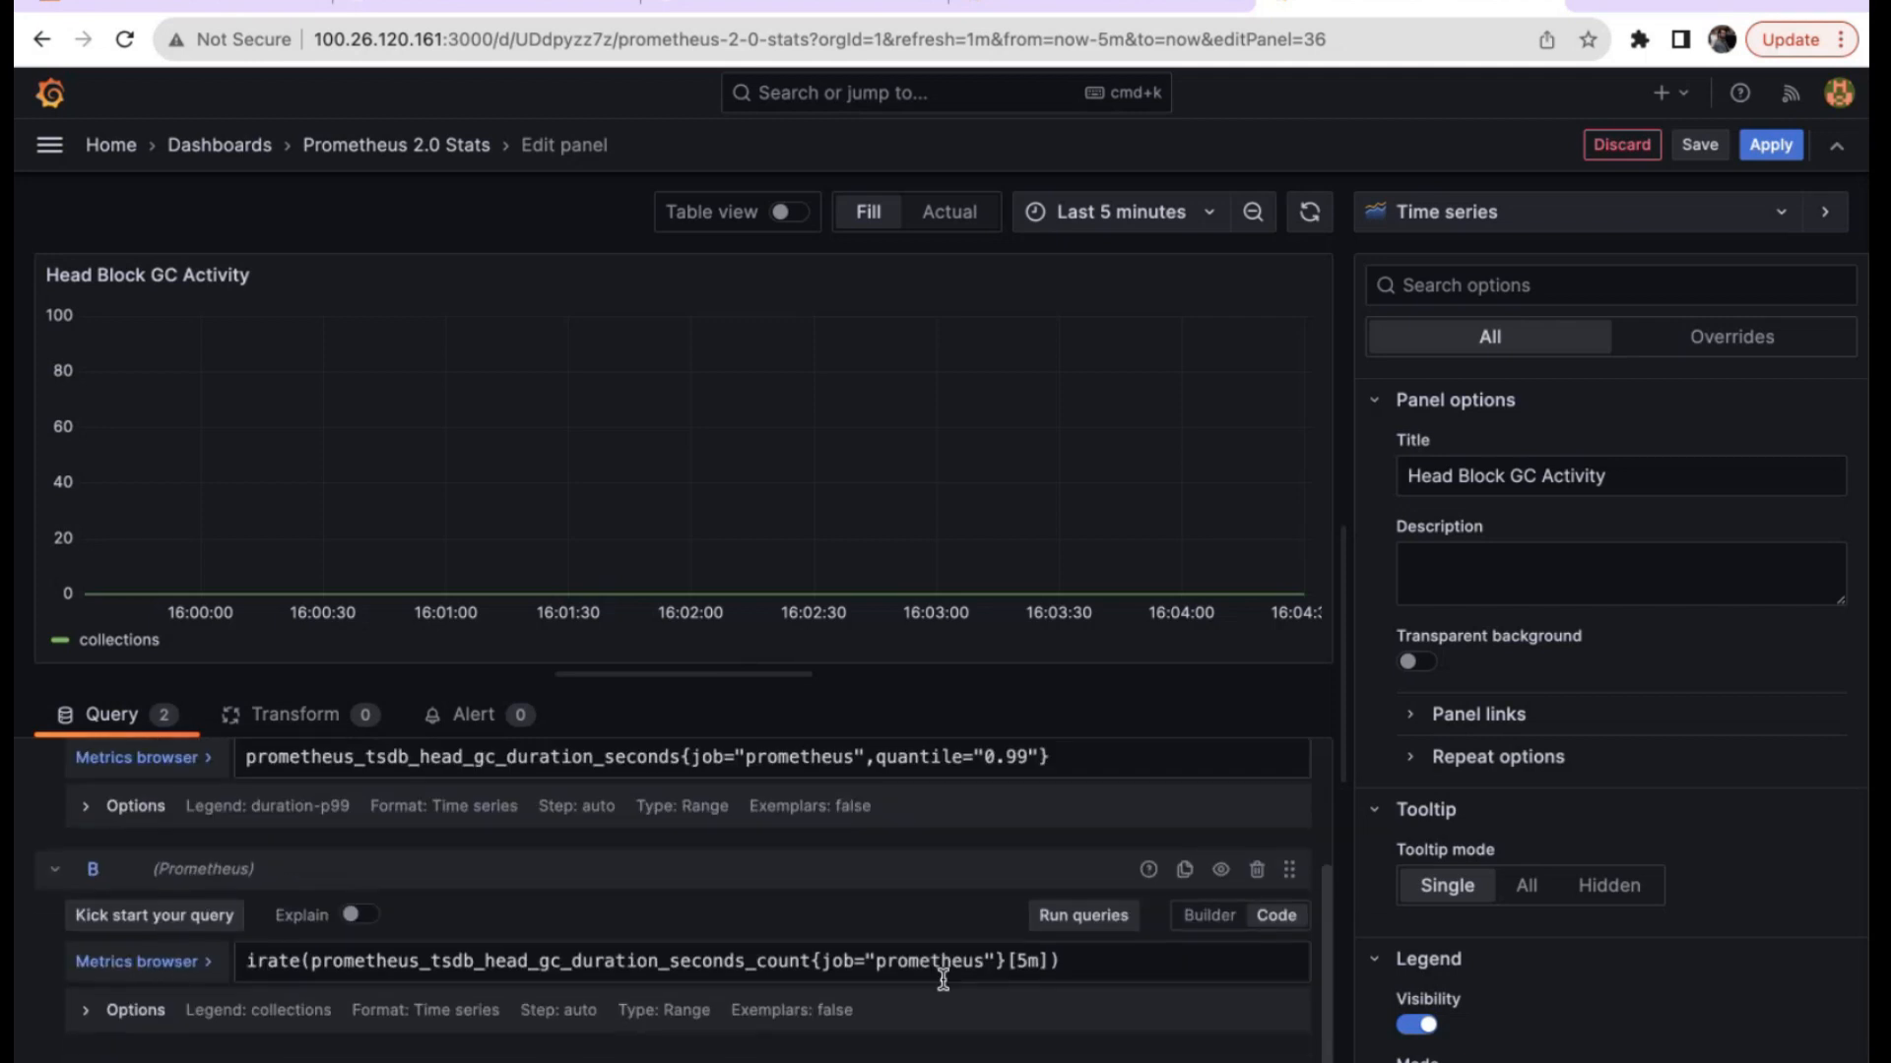
{"action": "scroll", "coordinate": [320, 842], "scroll_direction": "up", "scroll_amount": 1}
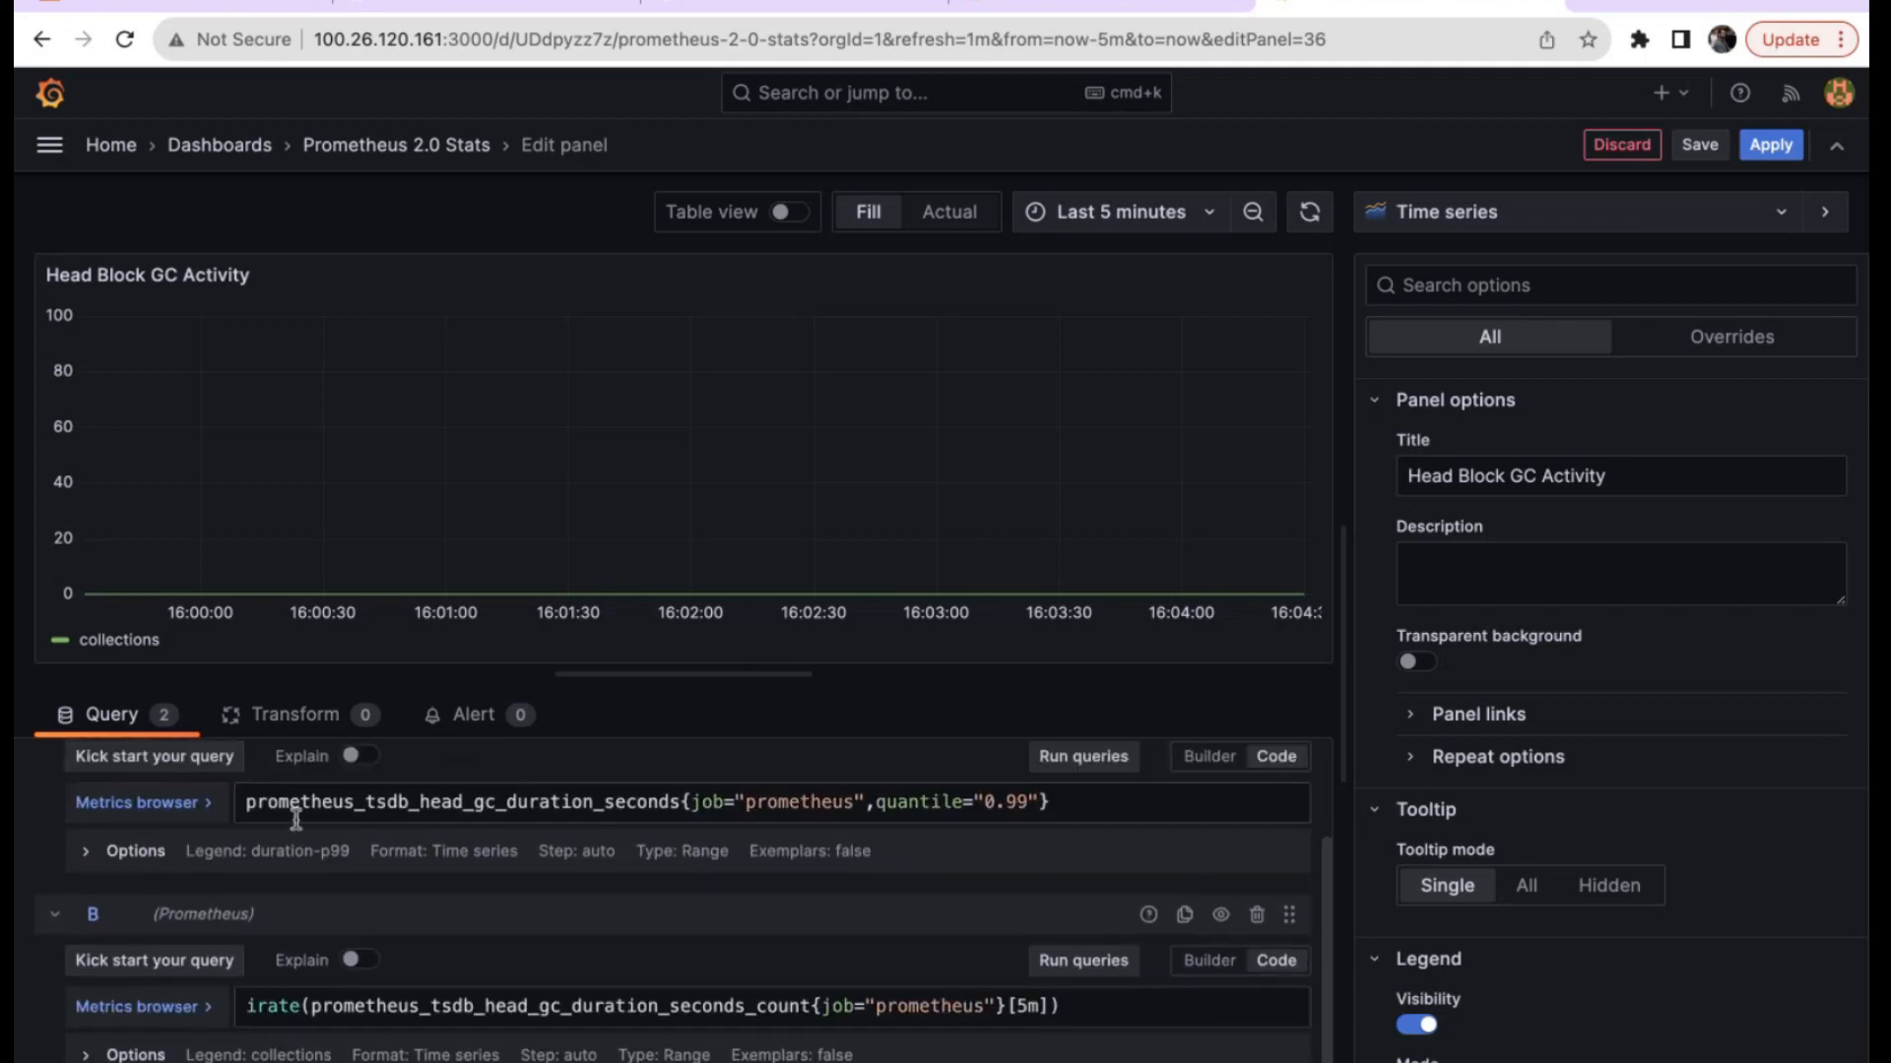
{"action": "scroll", "coordinate": [709, 823], "scroll_direction": "down", "scroll_amount": 1}
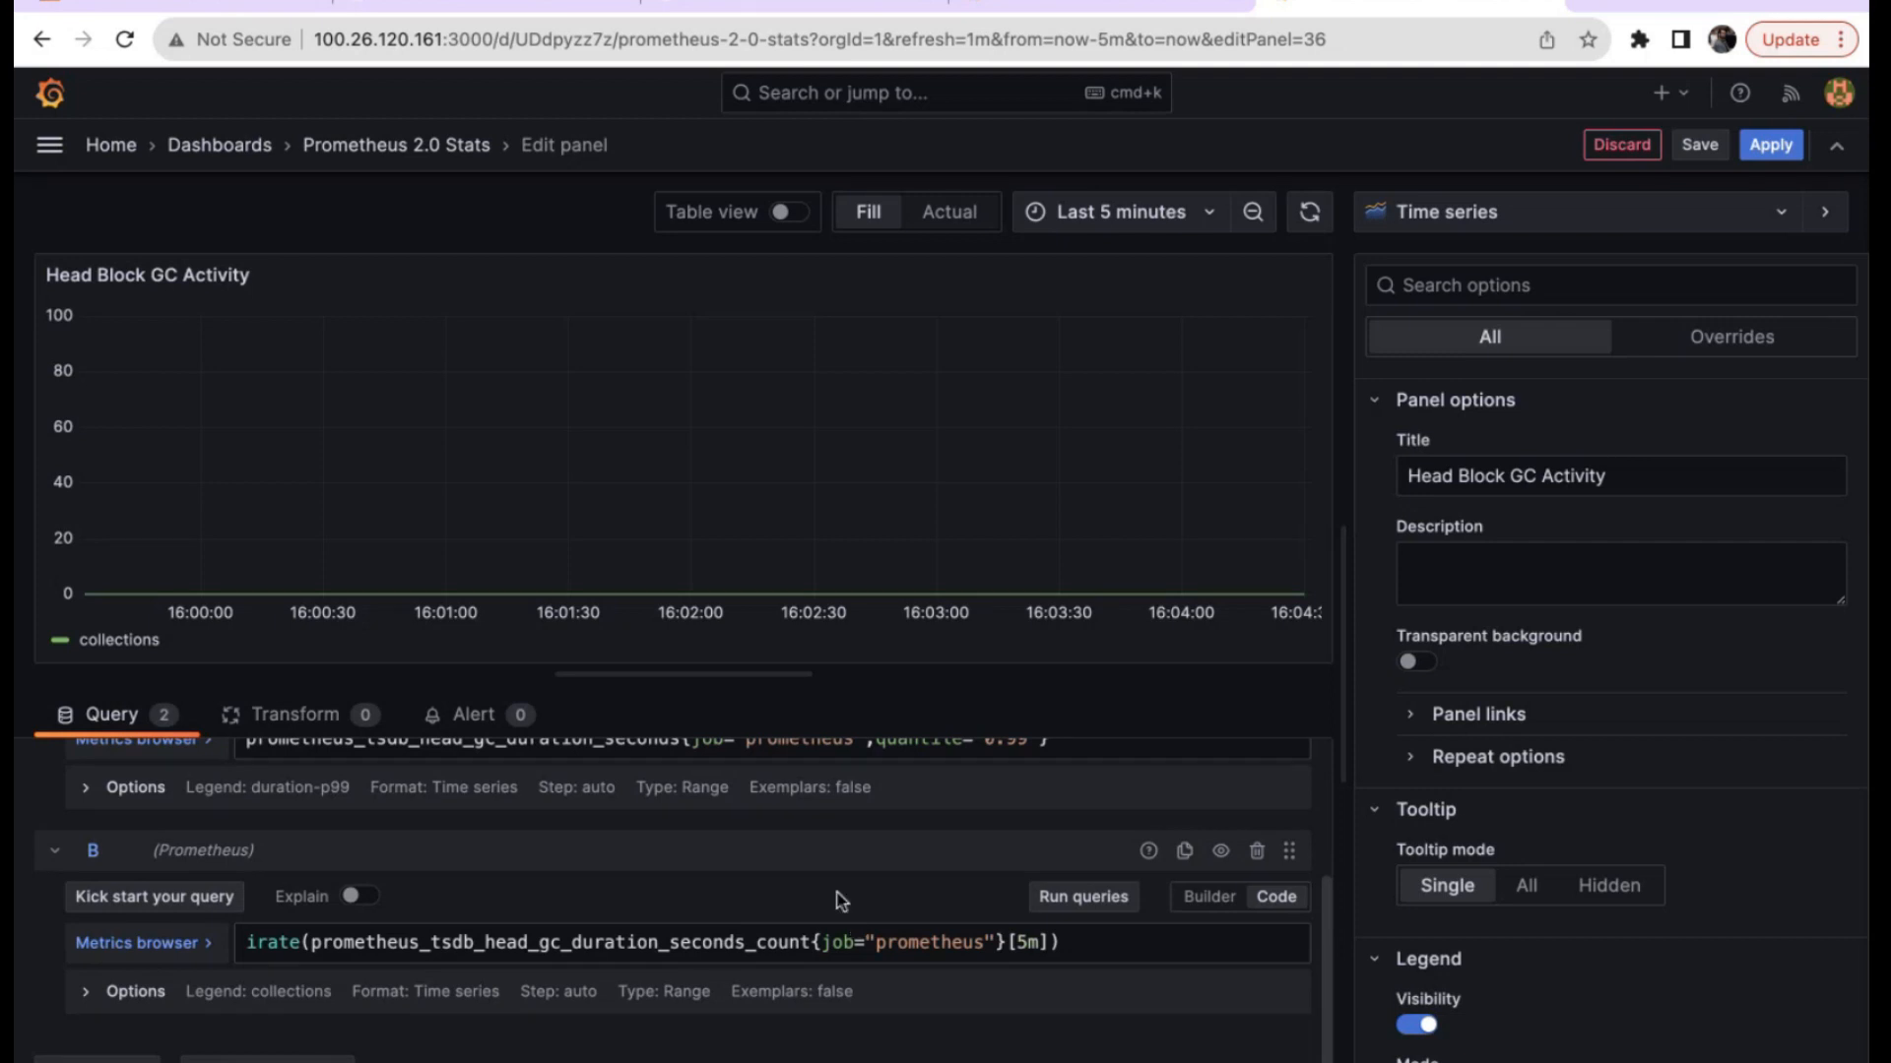
{"action": "scroll", "coordinate": [978, 813], "scroll_direction": "up", "scroll_amount": 2}
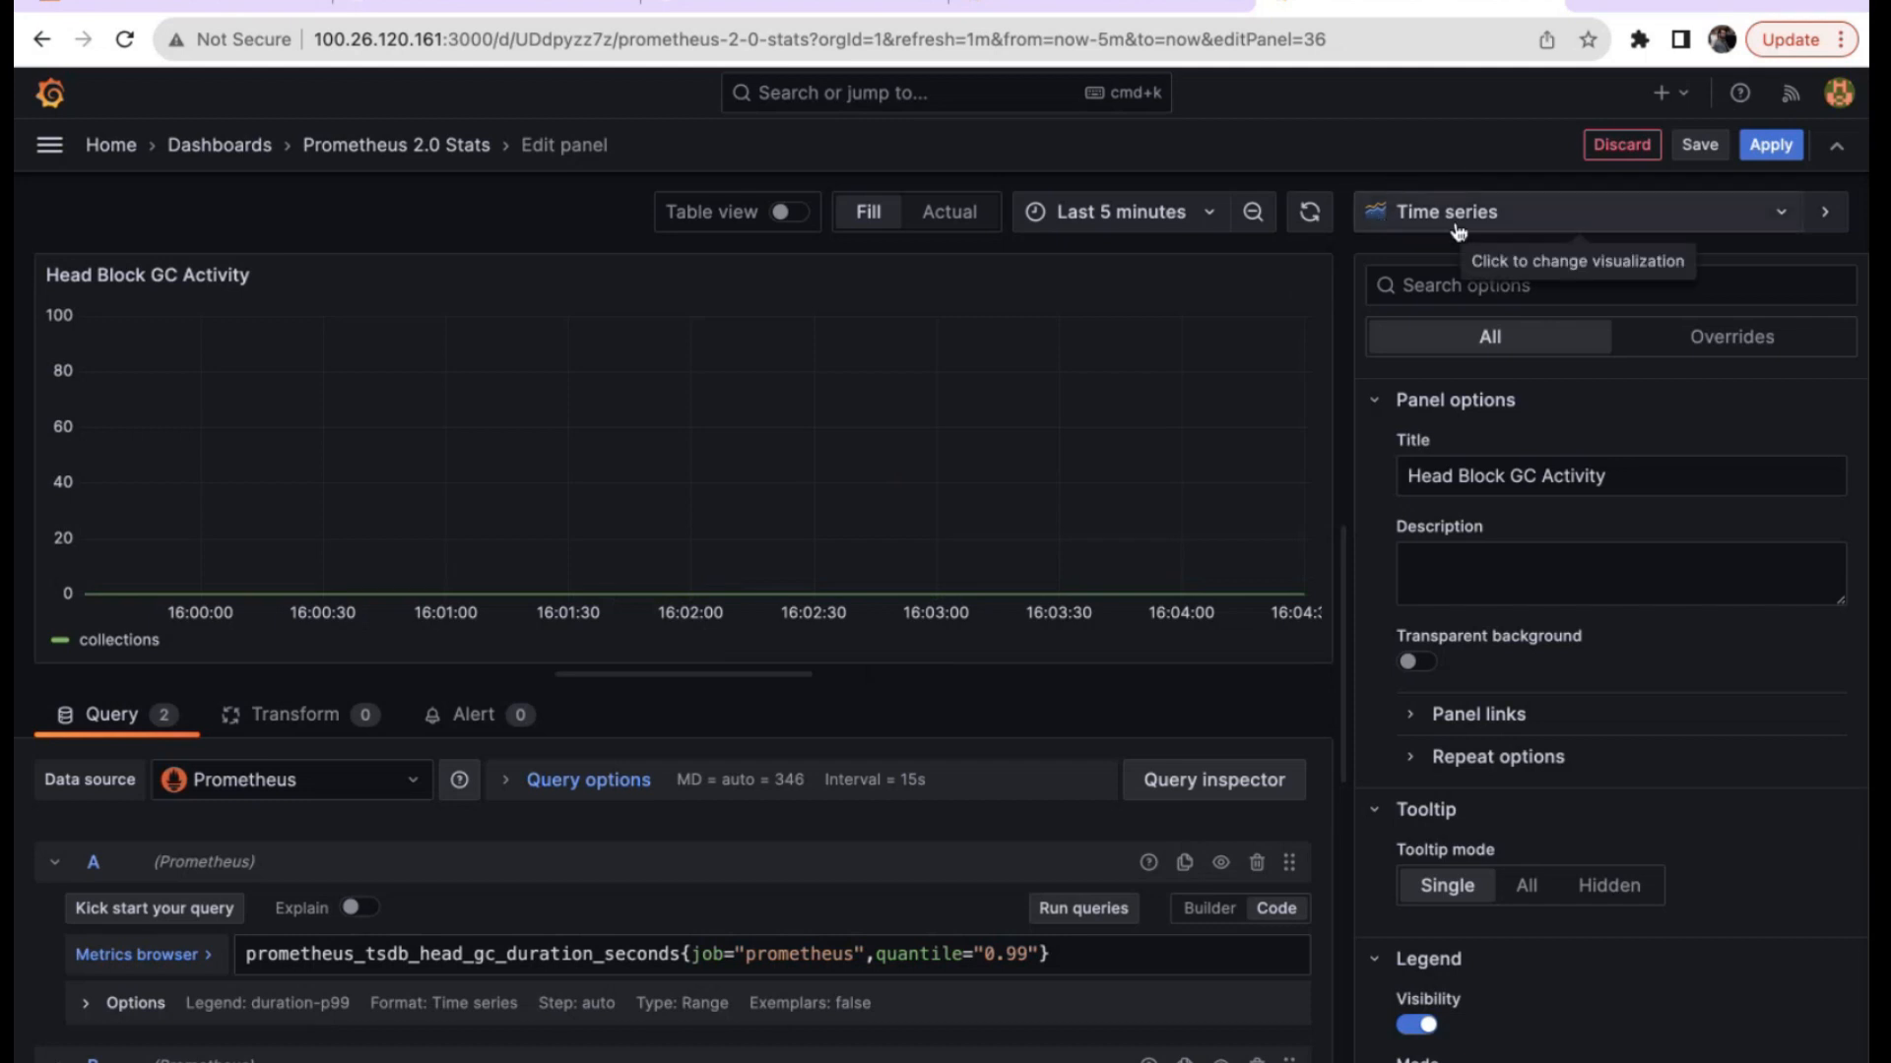
Preview Head Block GC Activity as bar chart, stat, gauge and bar gauge, then discard the edits.
{"action": "left_click", "coordinate": [1487, 211]}
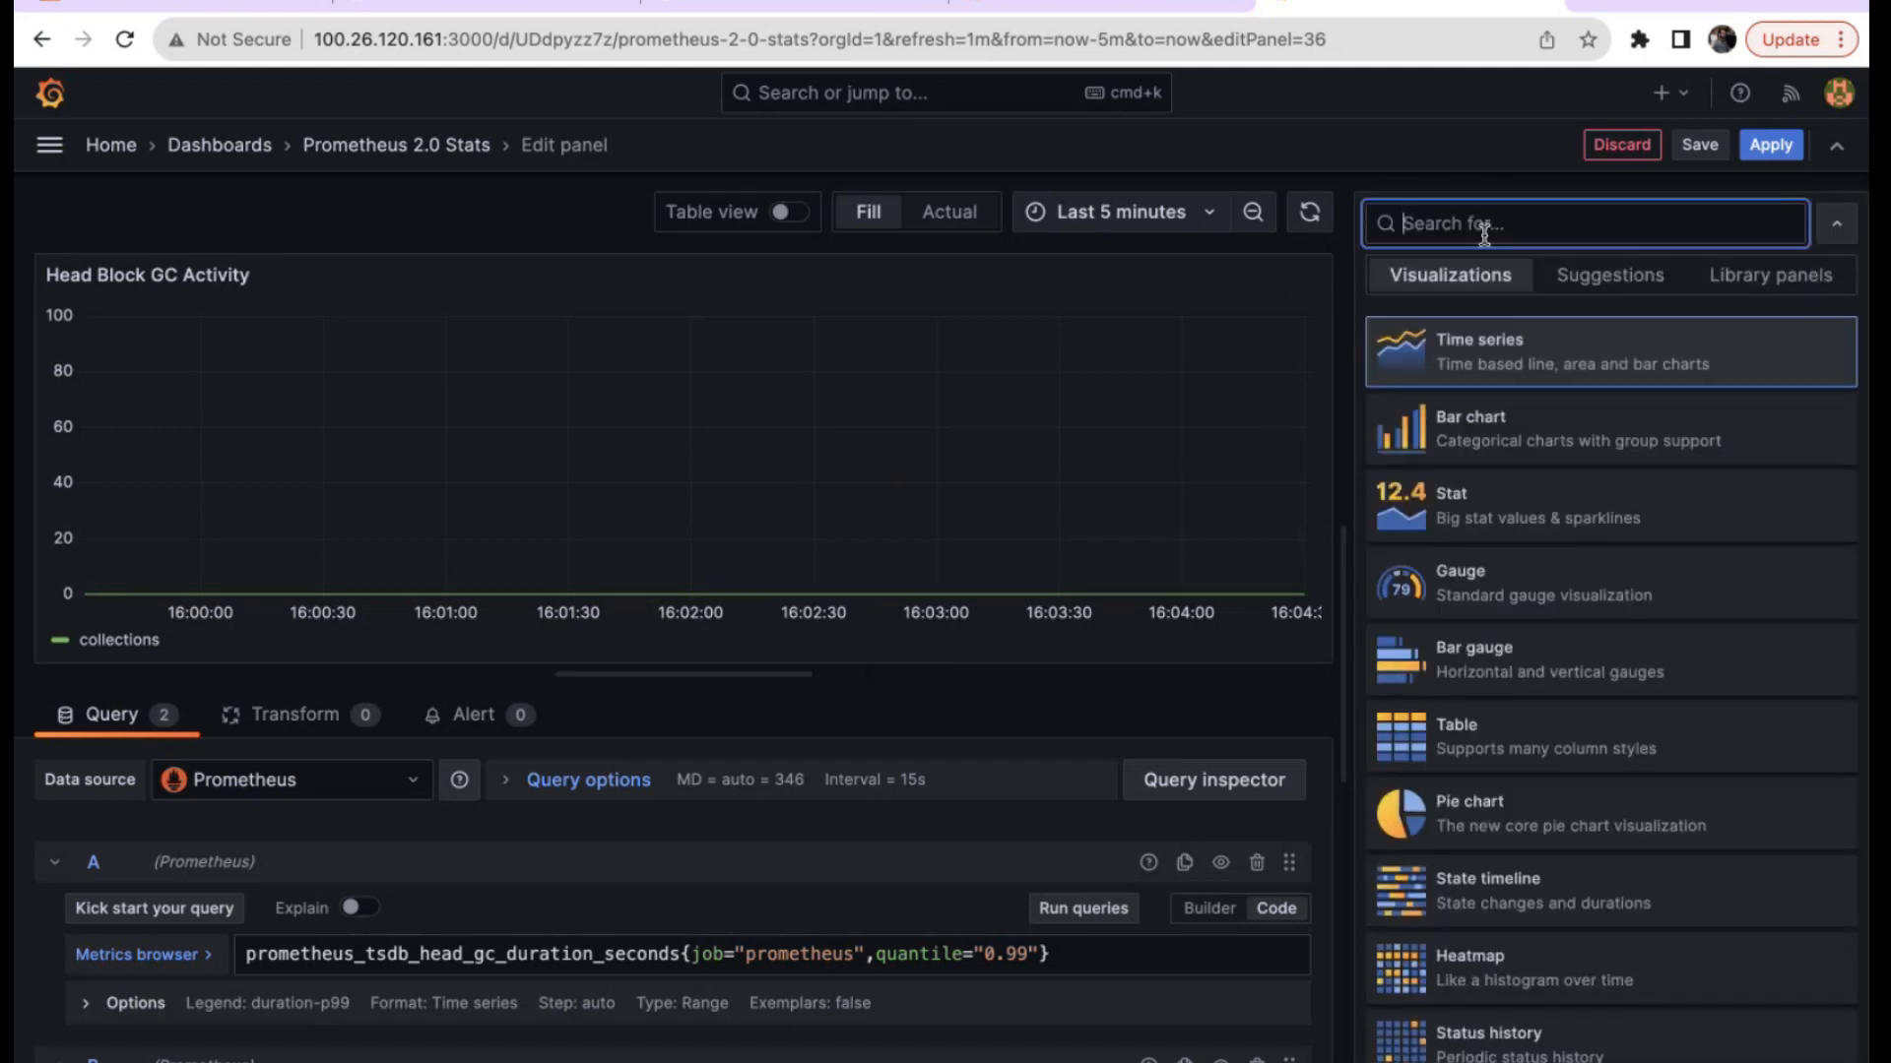
{"action": "left_click", "coordinate": [1473, 425]}
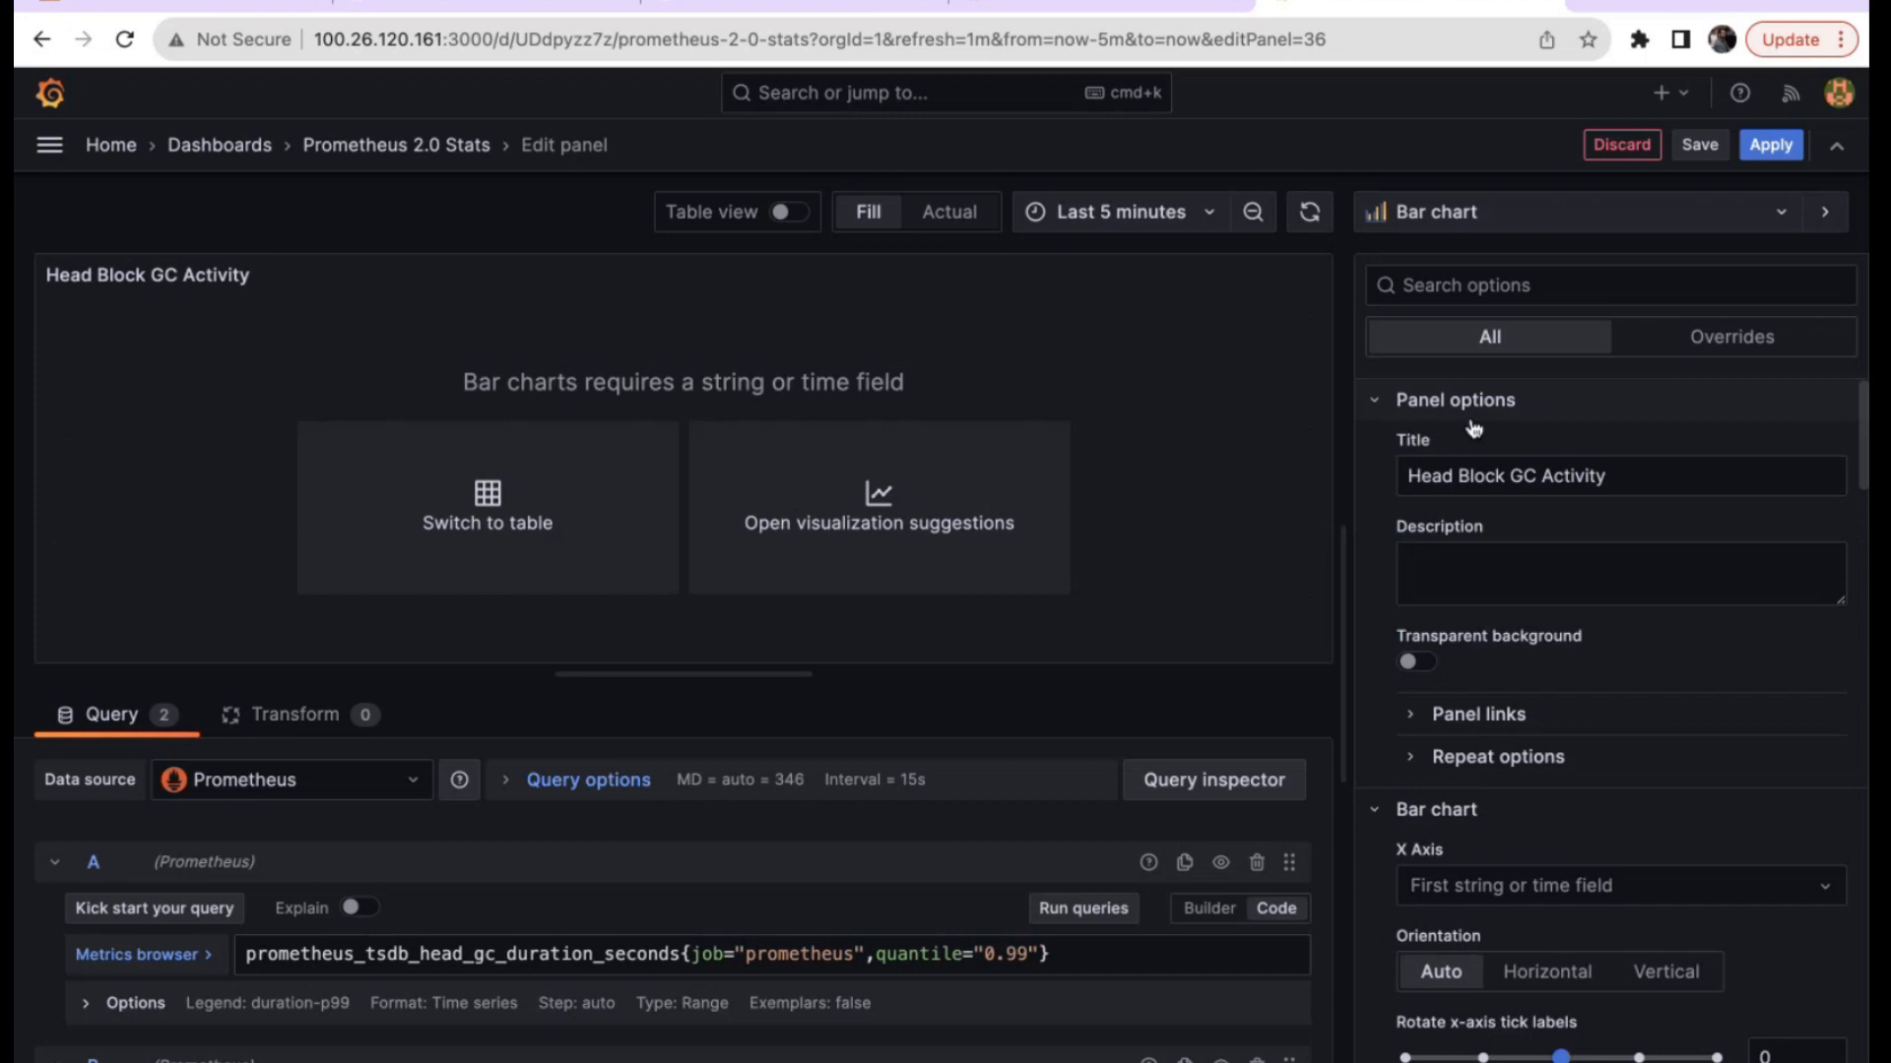
{"action": "left_click", "coordinate": [1505, 218]}
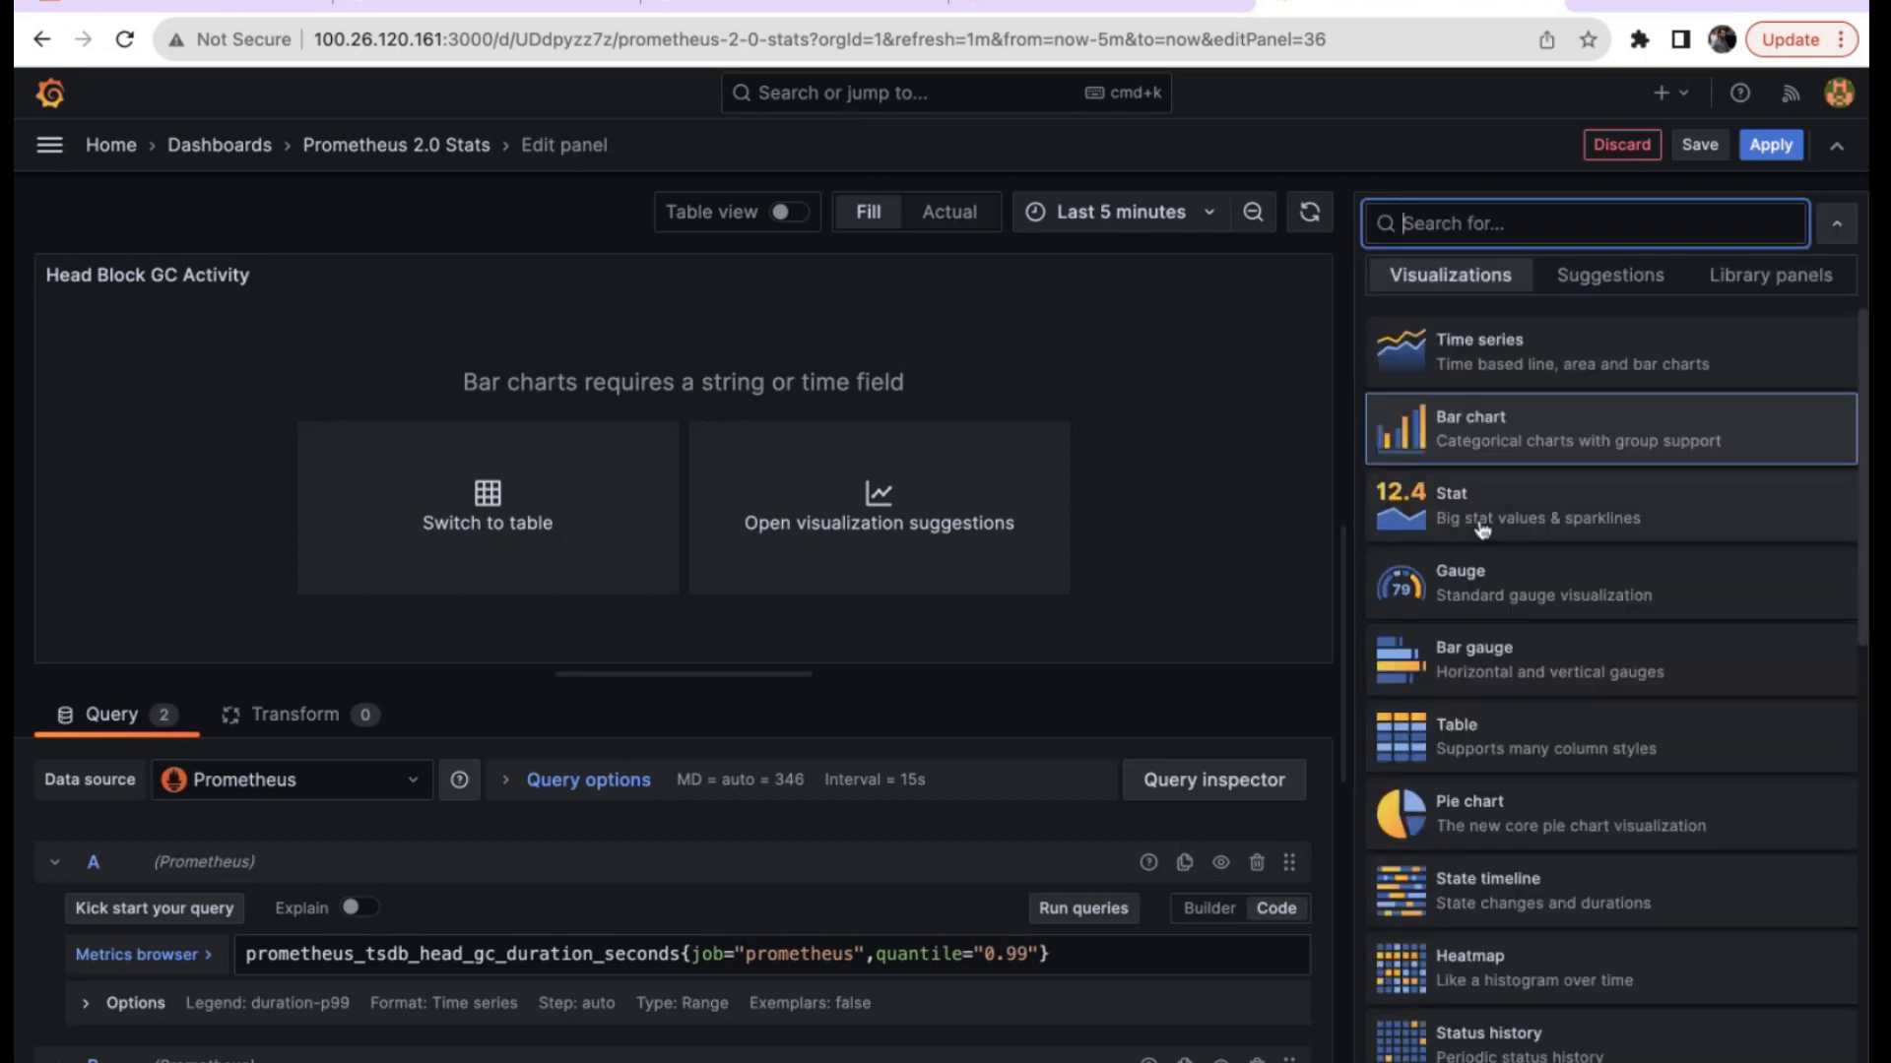
{"action": "left_click", "coordinate": [1479, 510]}
{"action": "left_click", "coordinate": [1516, 214]}
{"action": "left_click", "coordinate": [1477, 586]}
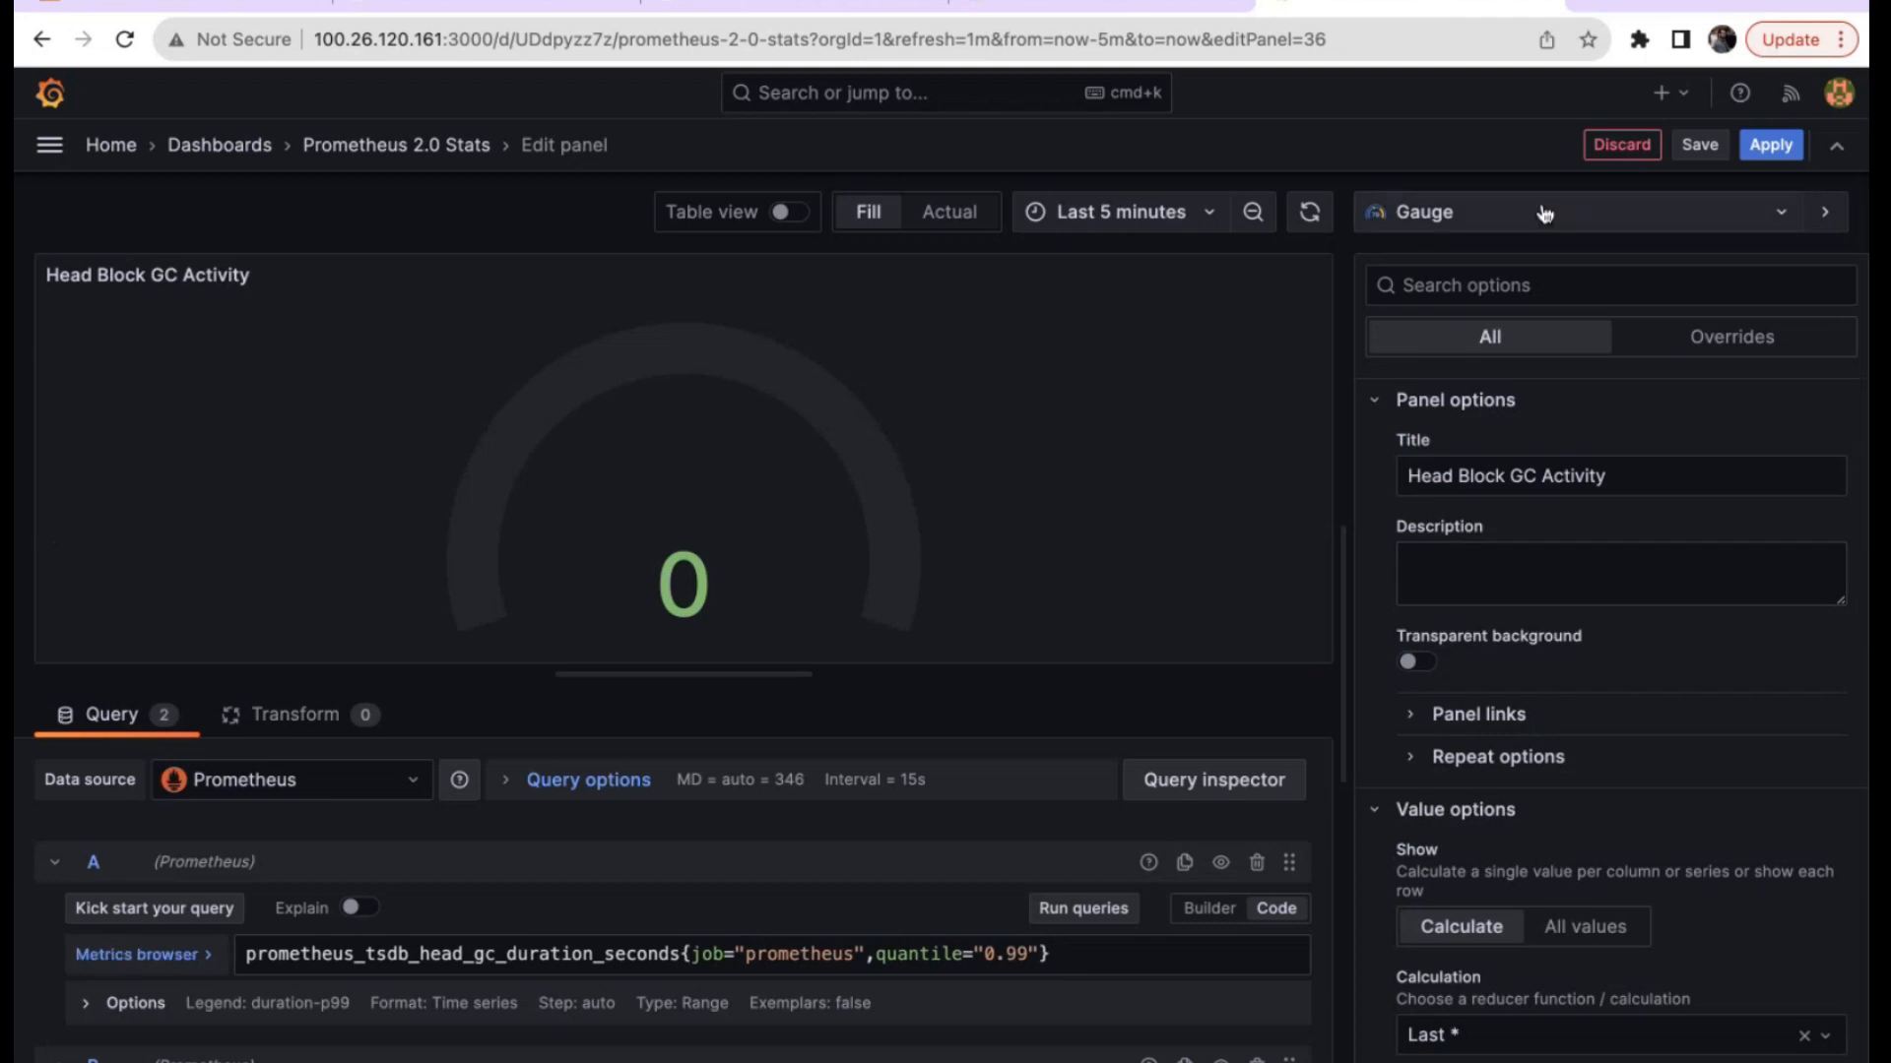
{"action": "left_click", "coordinate": [1538, 210]}
{"action": "left_click", "coordinate": [1493, 658]}
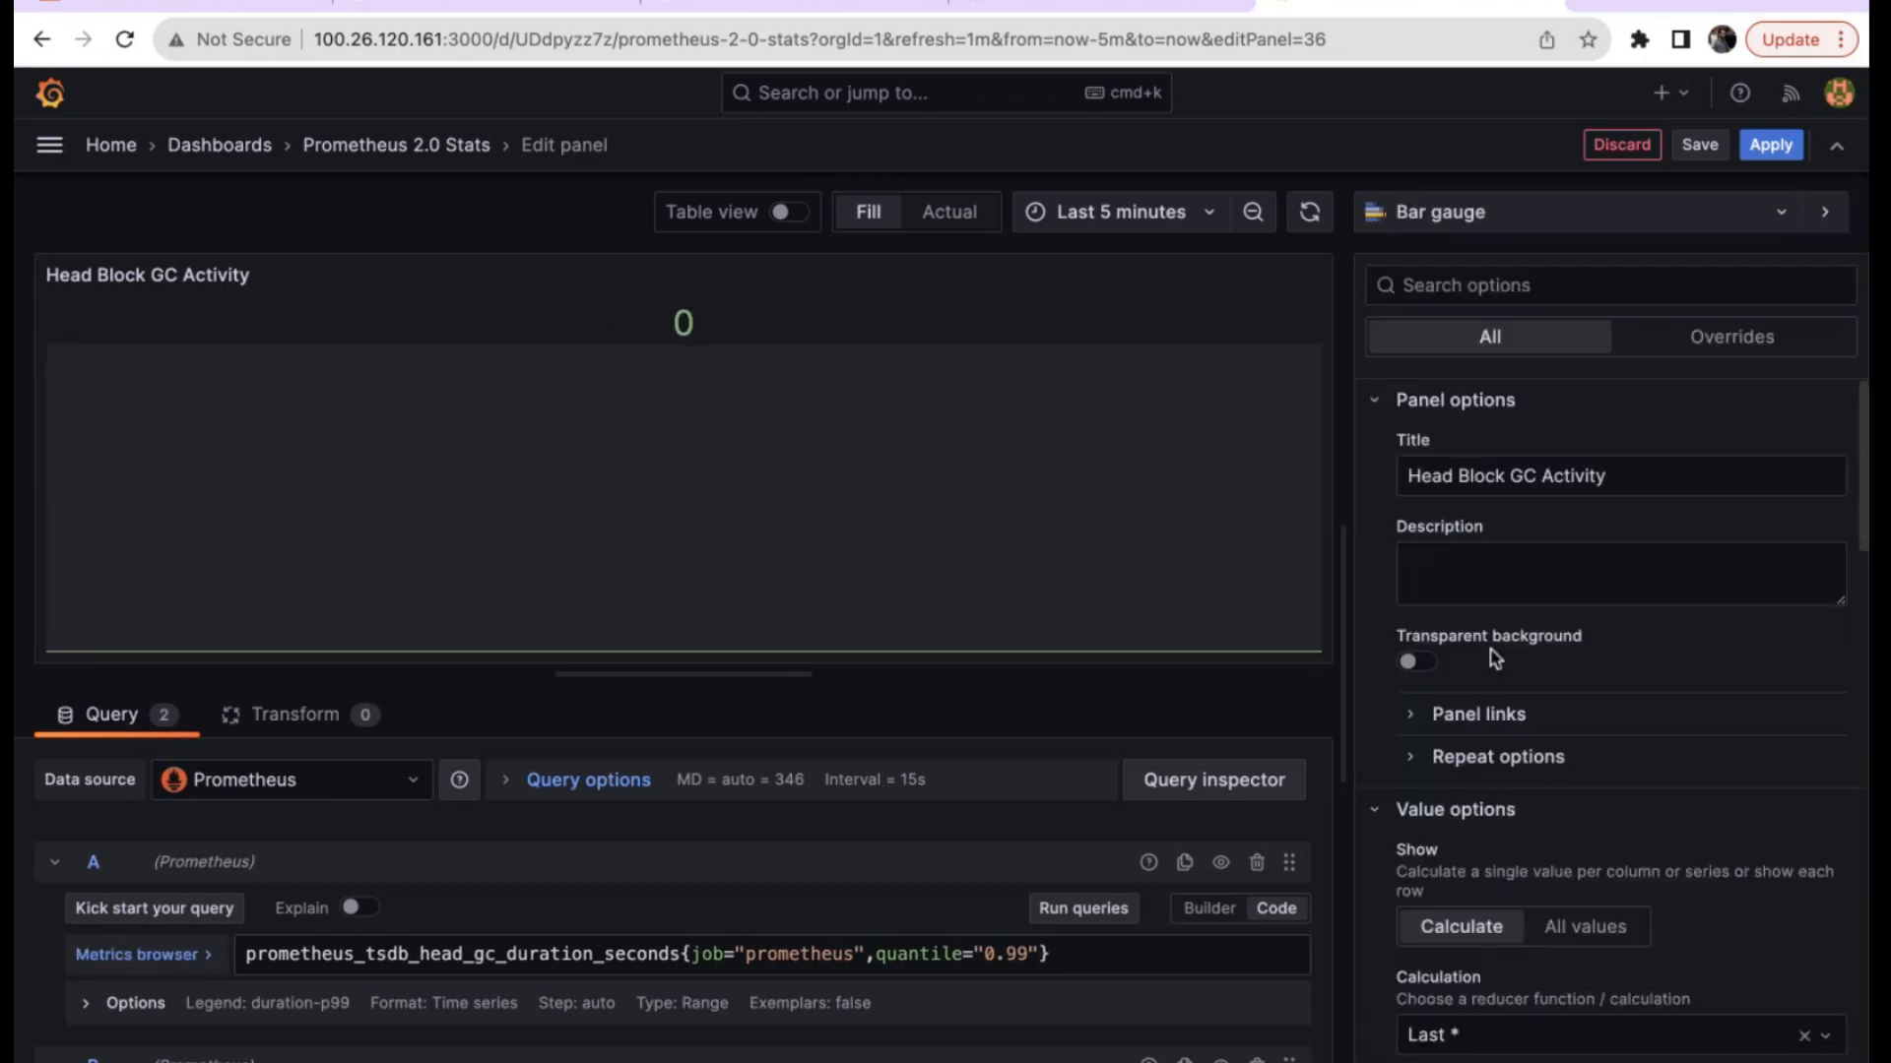
{"action": "left_click", "coordinate": [1620, 145]}
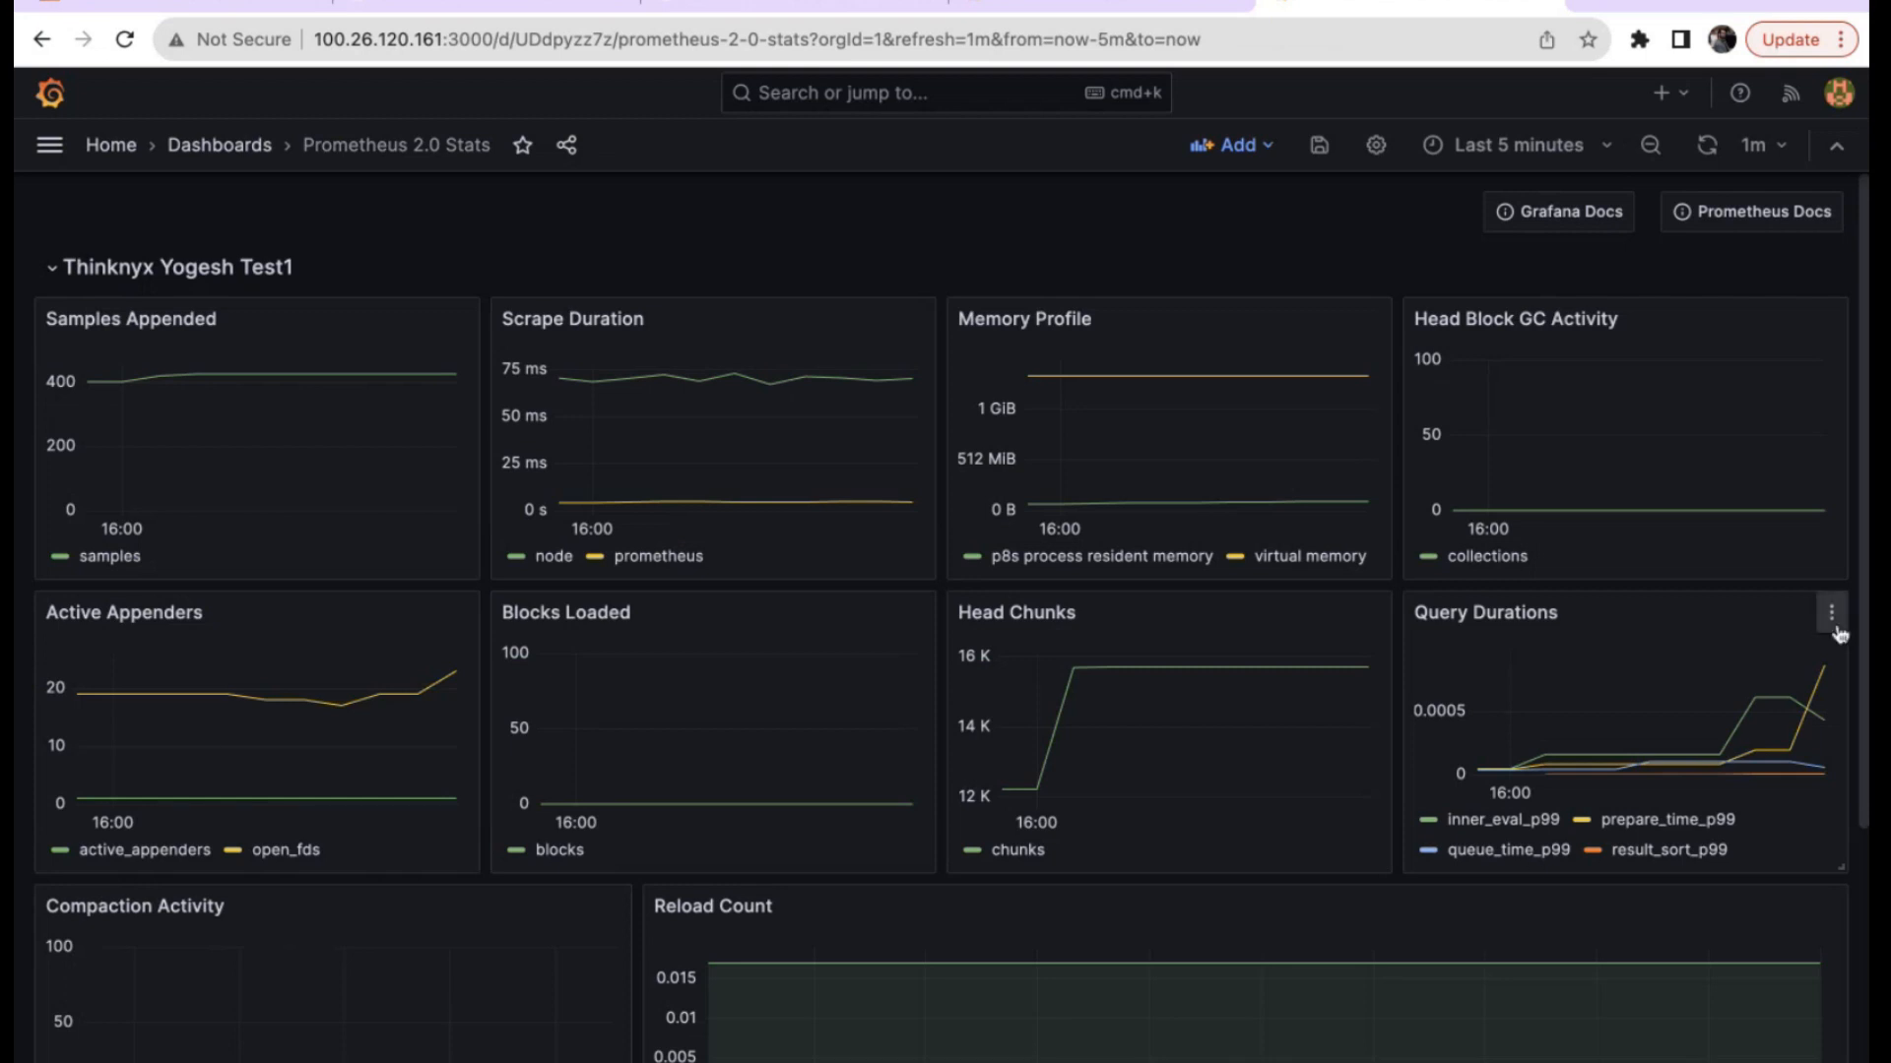
Edit Query Durations, trying bar chart and stat before showing its four p99 series as gauges.
{"action": "left_click", "coordinate": [1829, 615]}
{"action": "left_click", "coordinate": [1674, 713]}
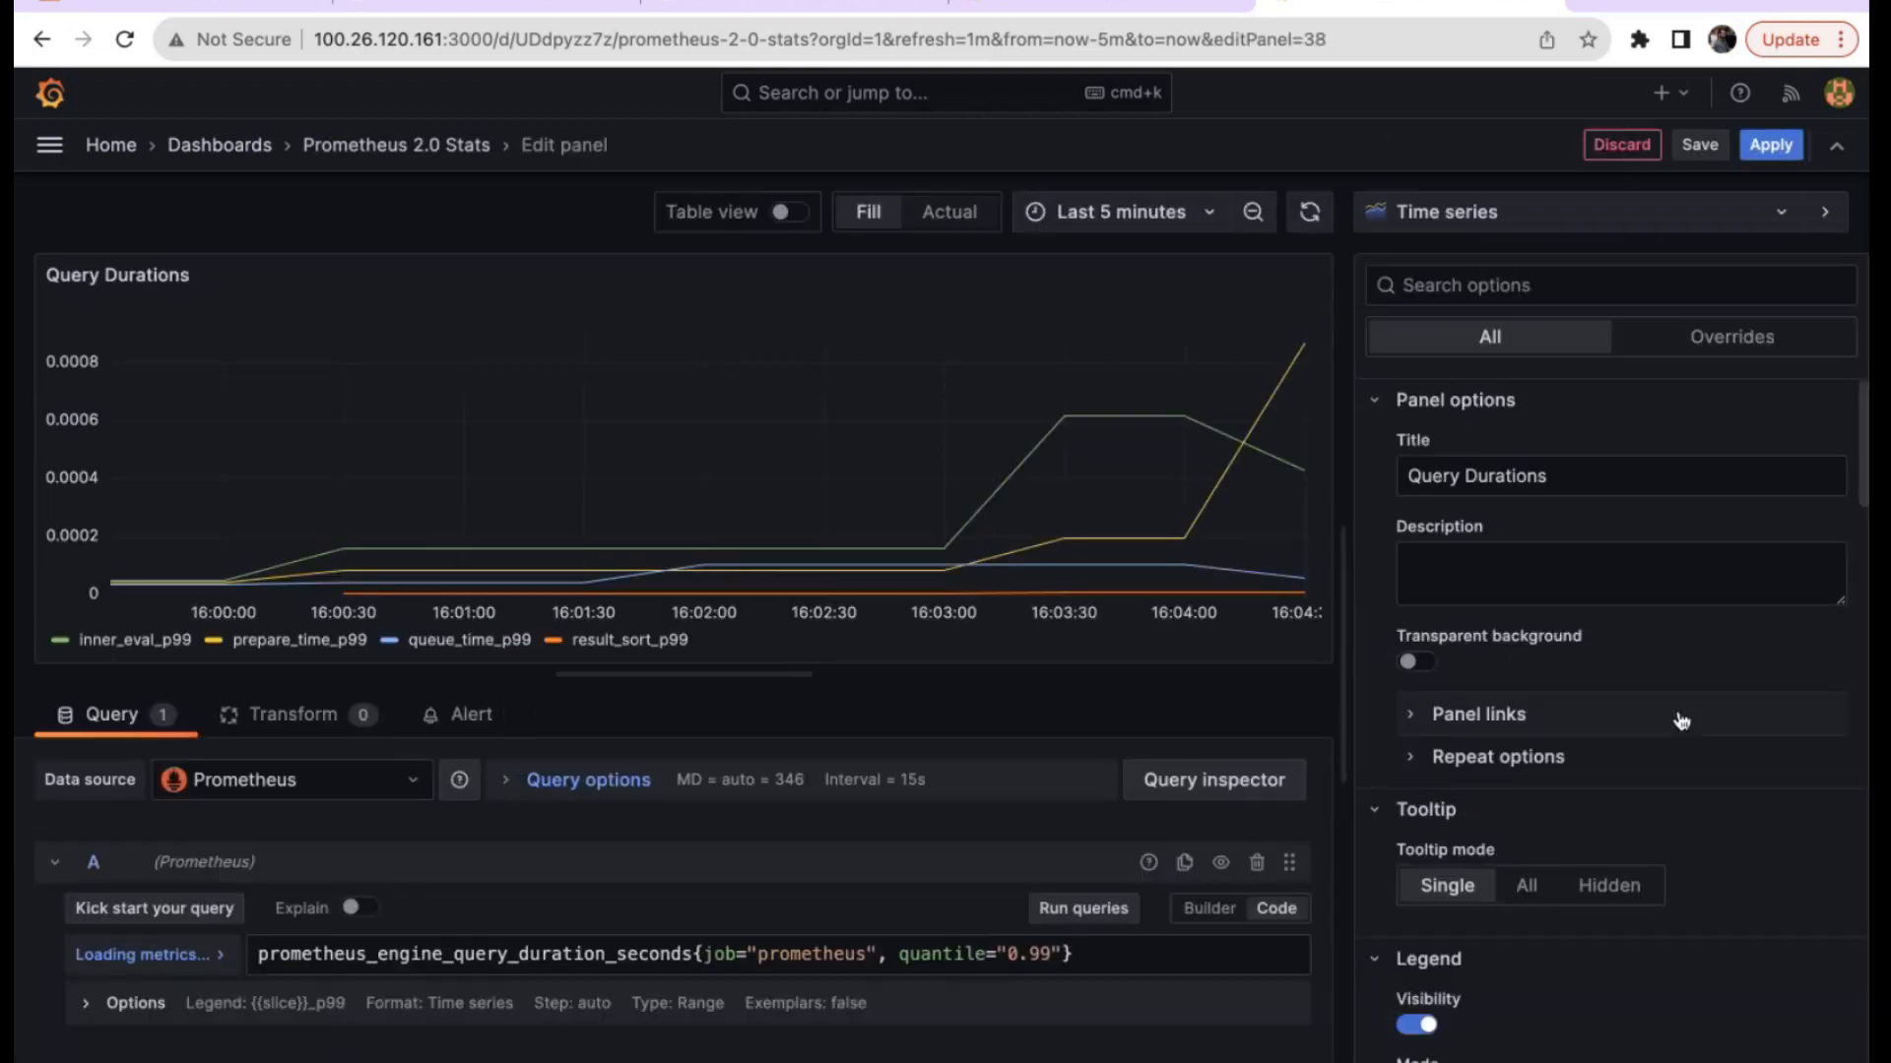
{"action": "left_click", "coordinate": [1447, 213]}
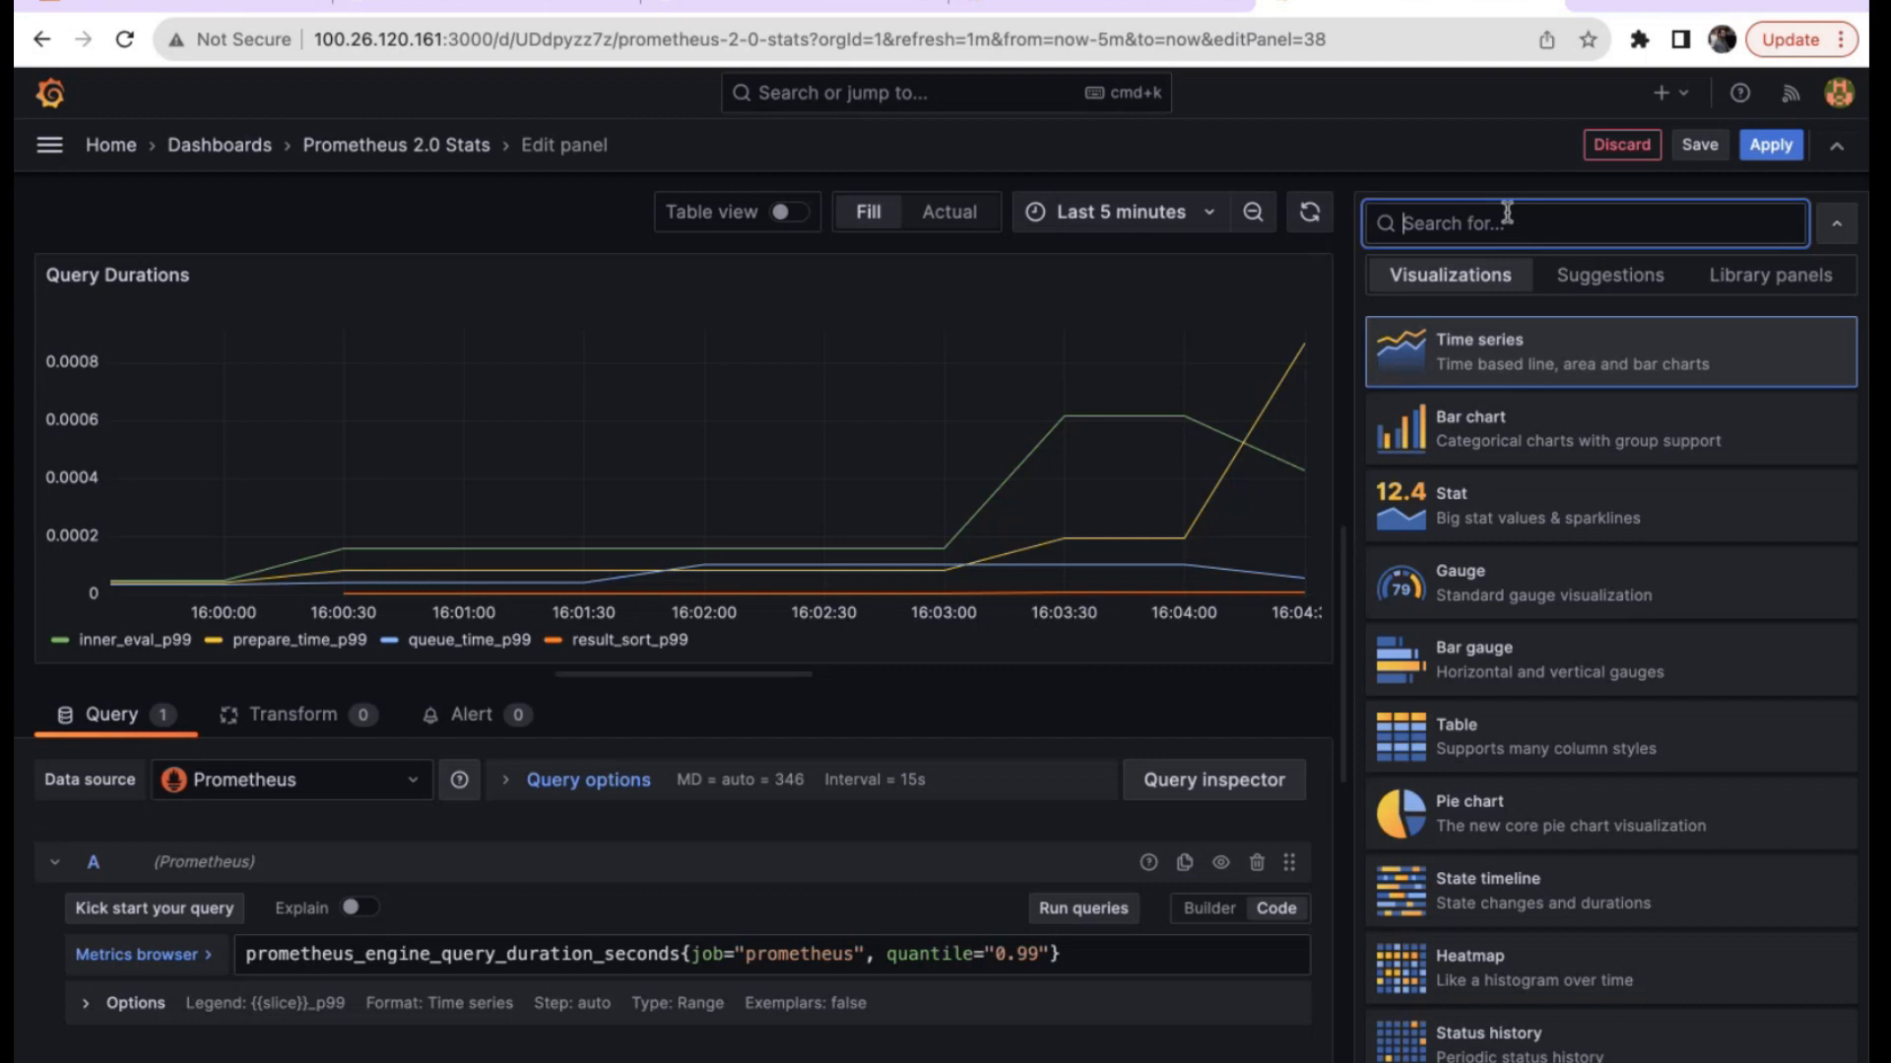
{"action": "left_click", "coordinate": [1496, 438]}
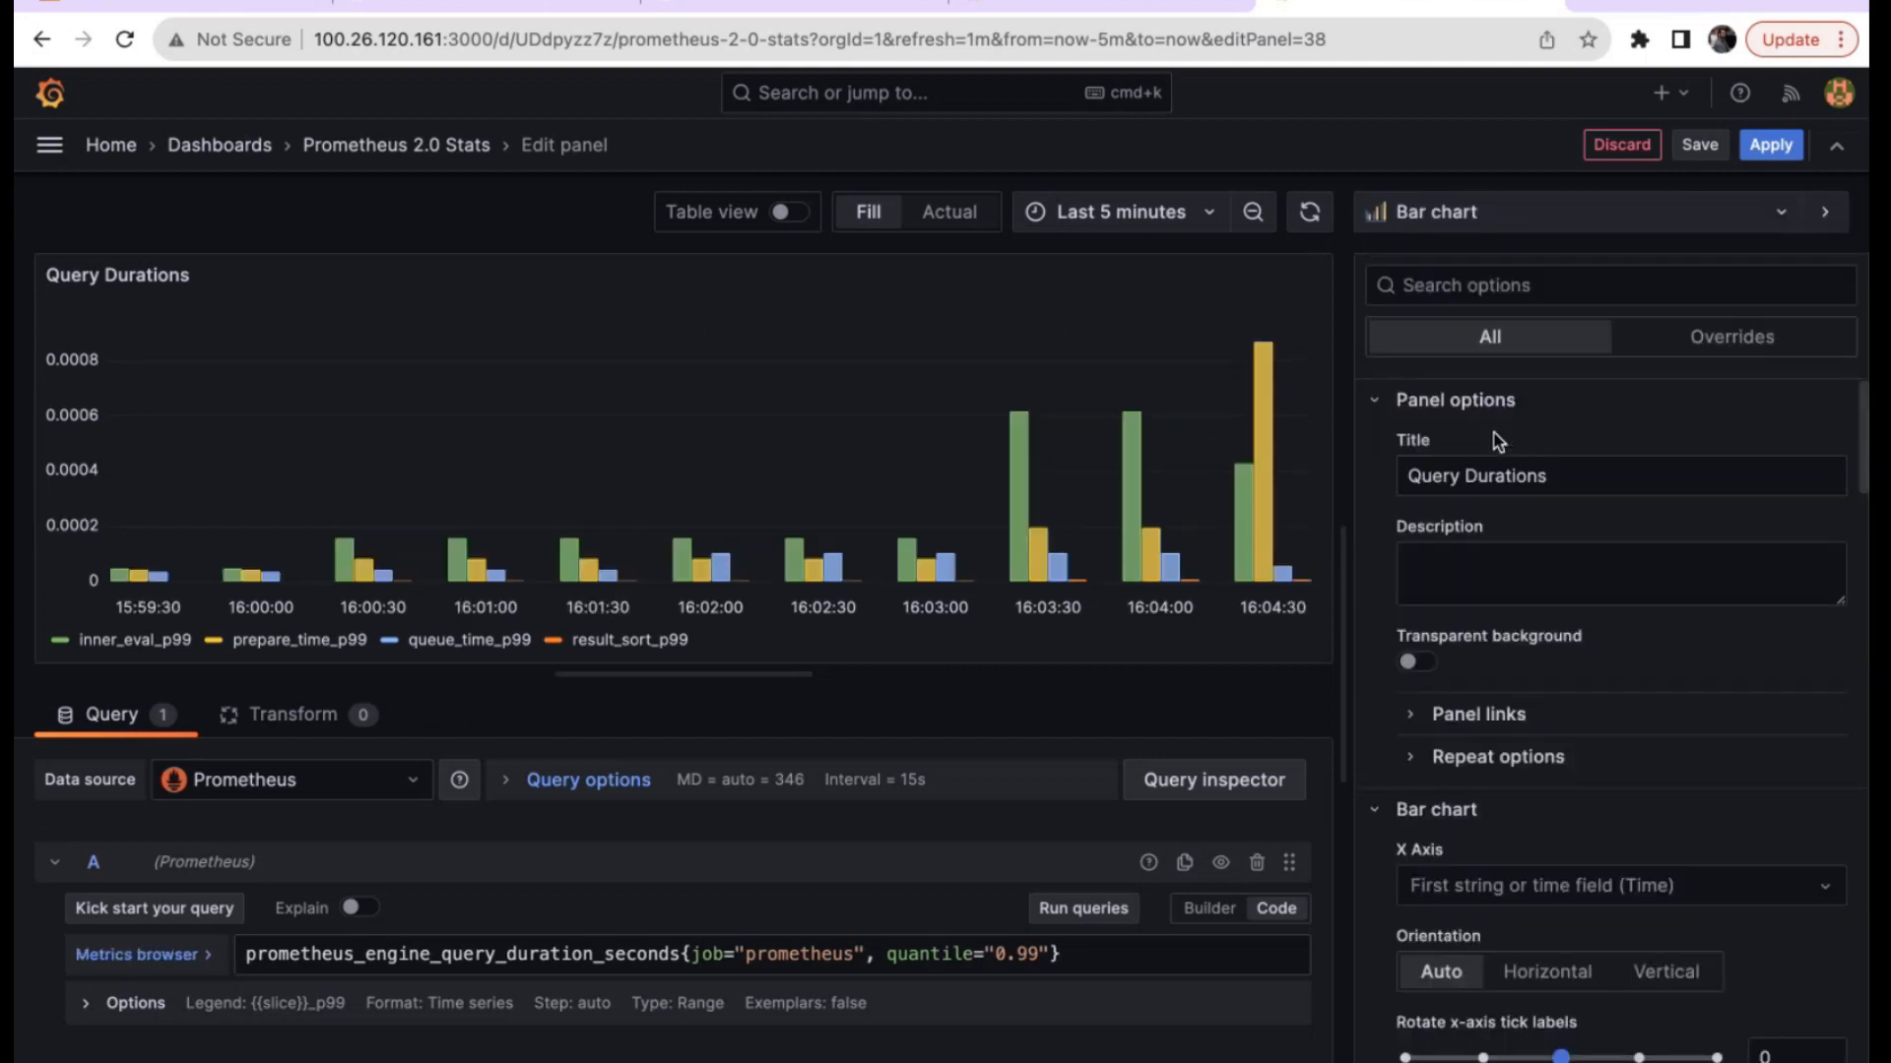
{"action": "left_click", "coordinate": [1438, 215]}
{"action": "left_click", "coordinate": [1471, 504]}
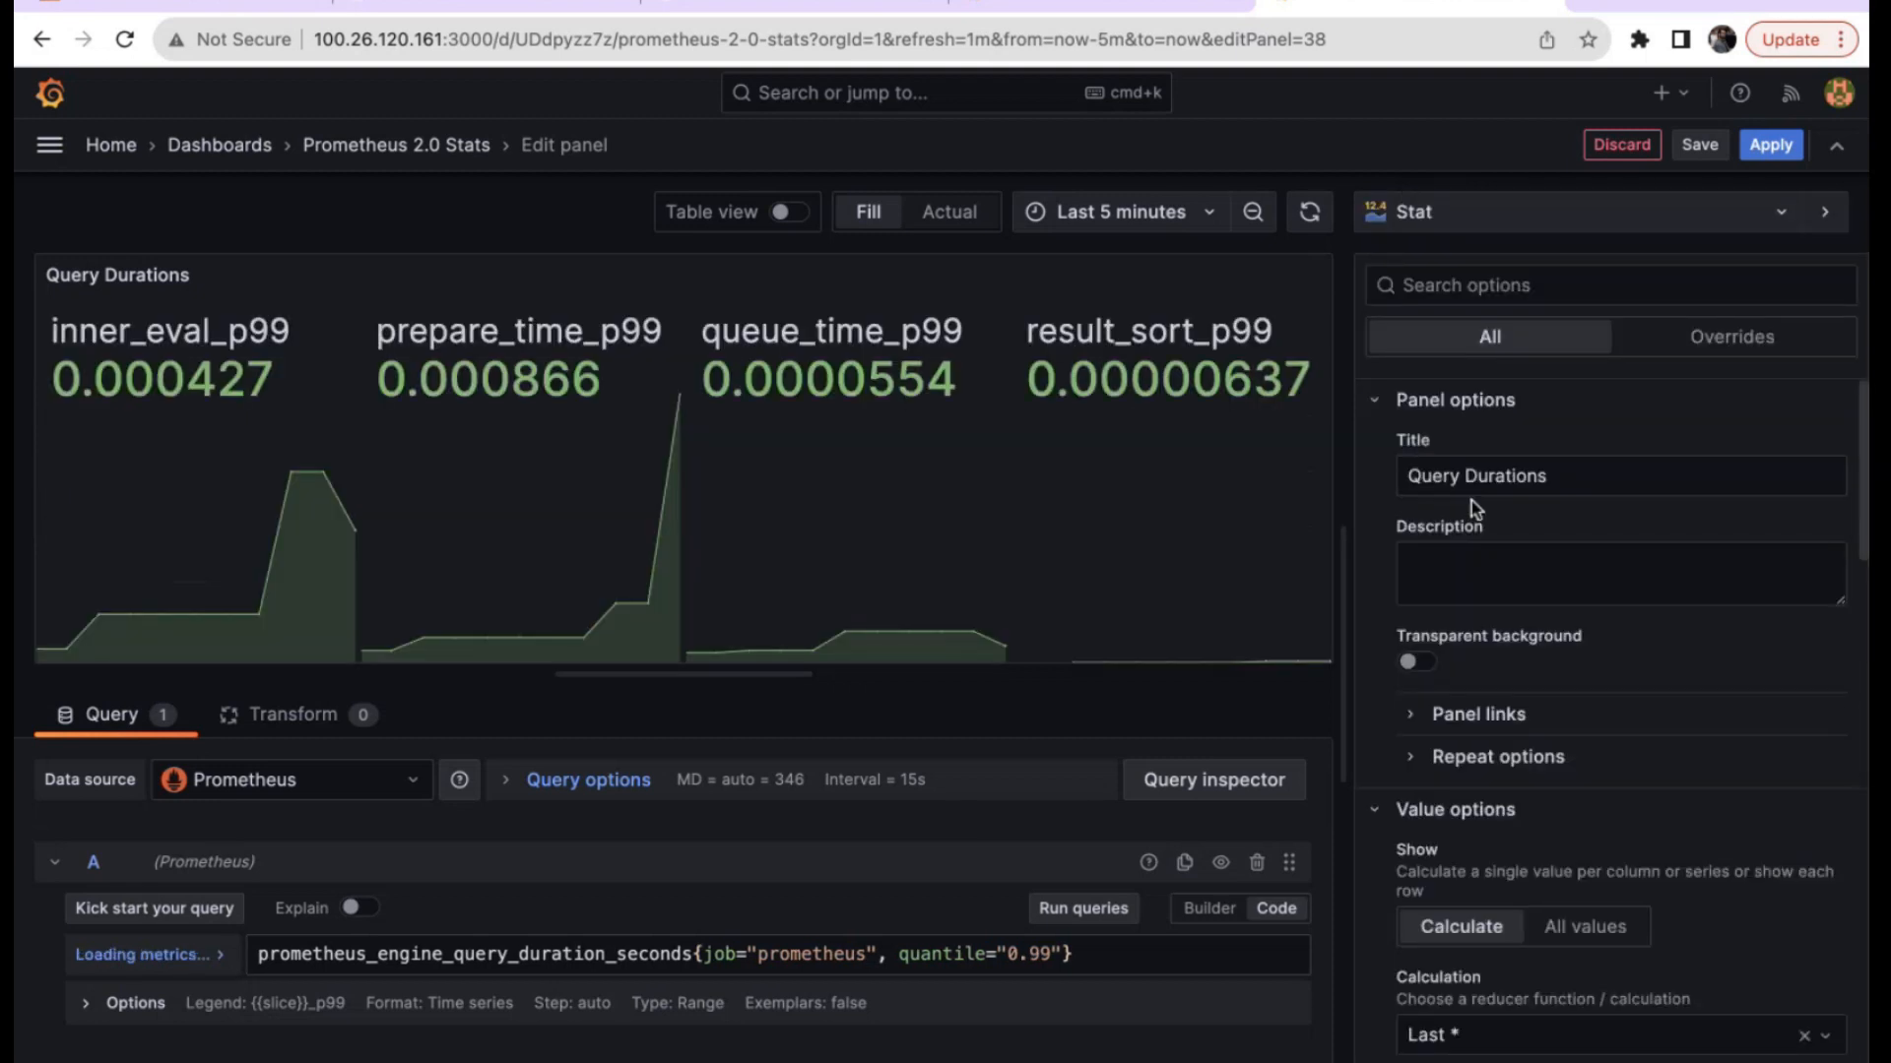
{"action": "left_click", "coordinate": [1458, 231]}
{"action": "left_click", "coordinate": [1492, 587]}
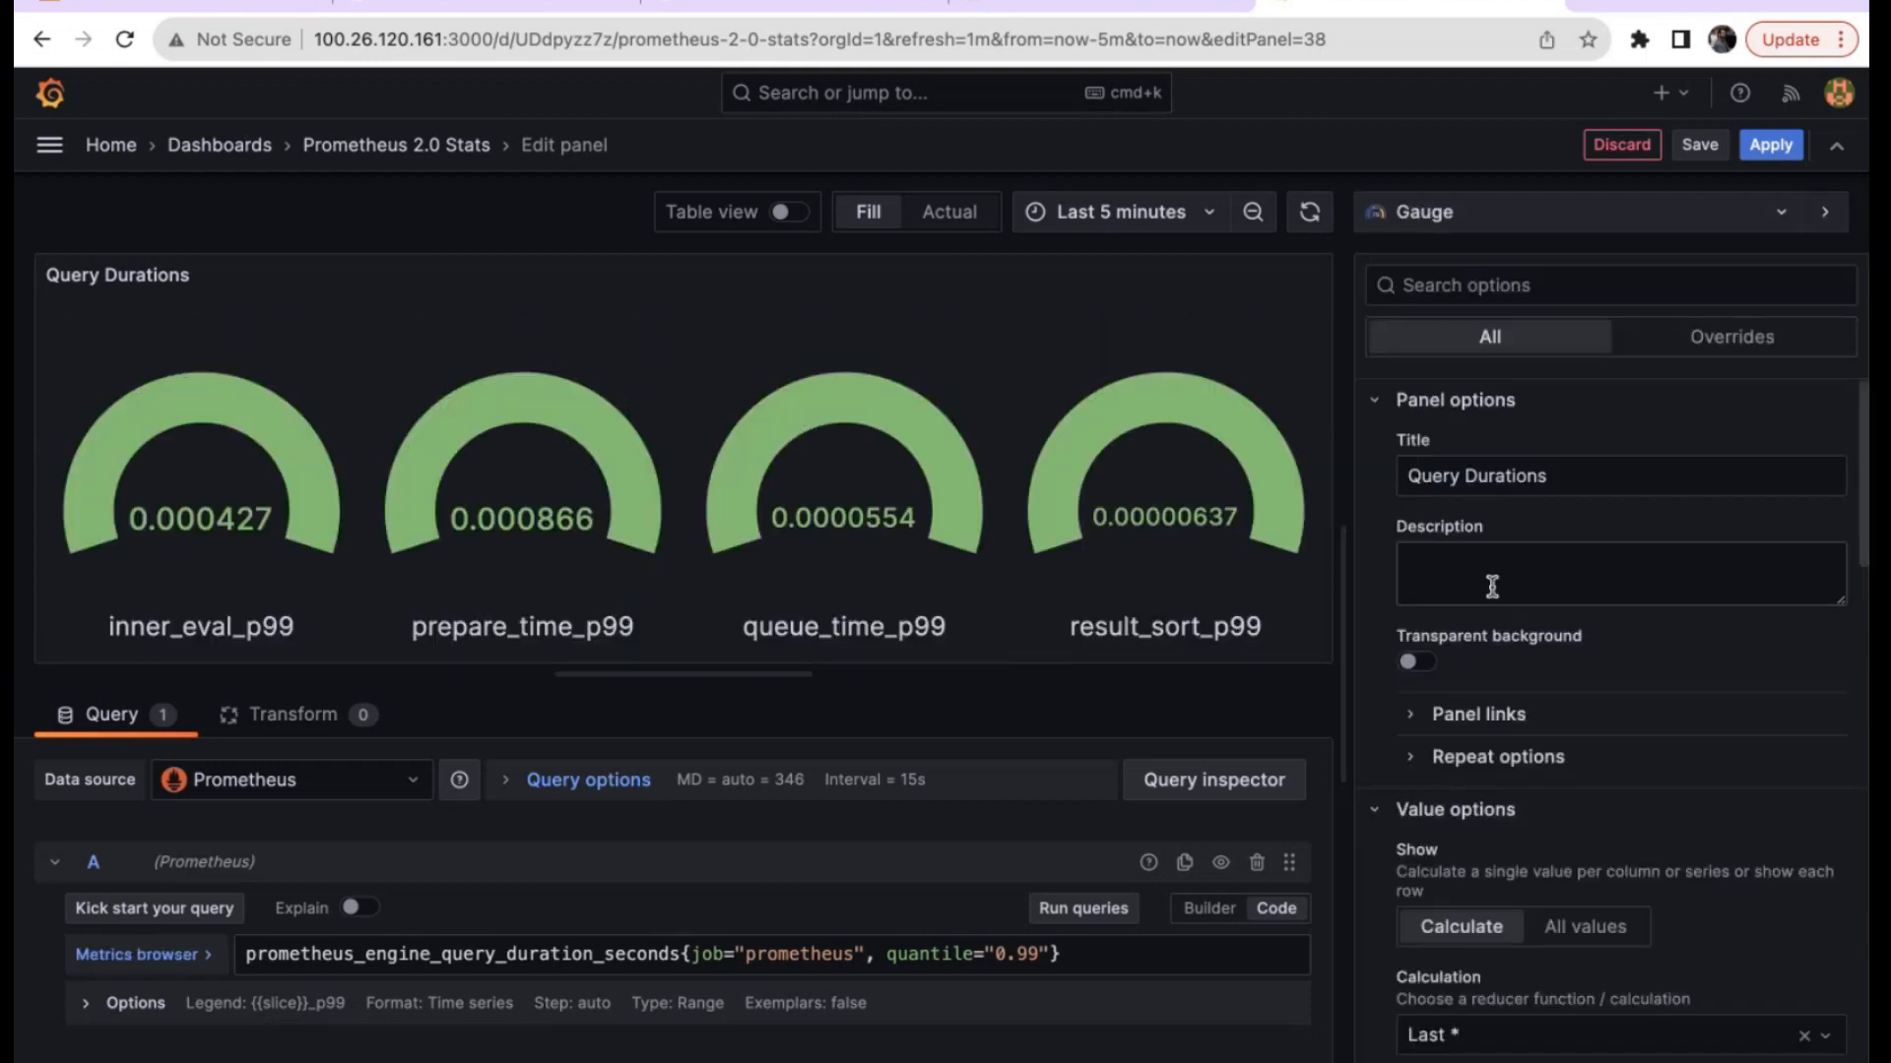
Save the Prometheus 2.0 Stats dashboard changes, overwriting the plugin dashboard.
{"action": "left_click", "coordinate": [1700, 145]}
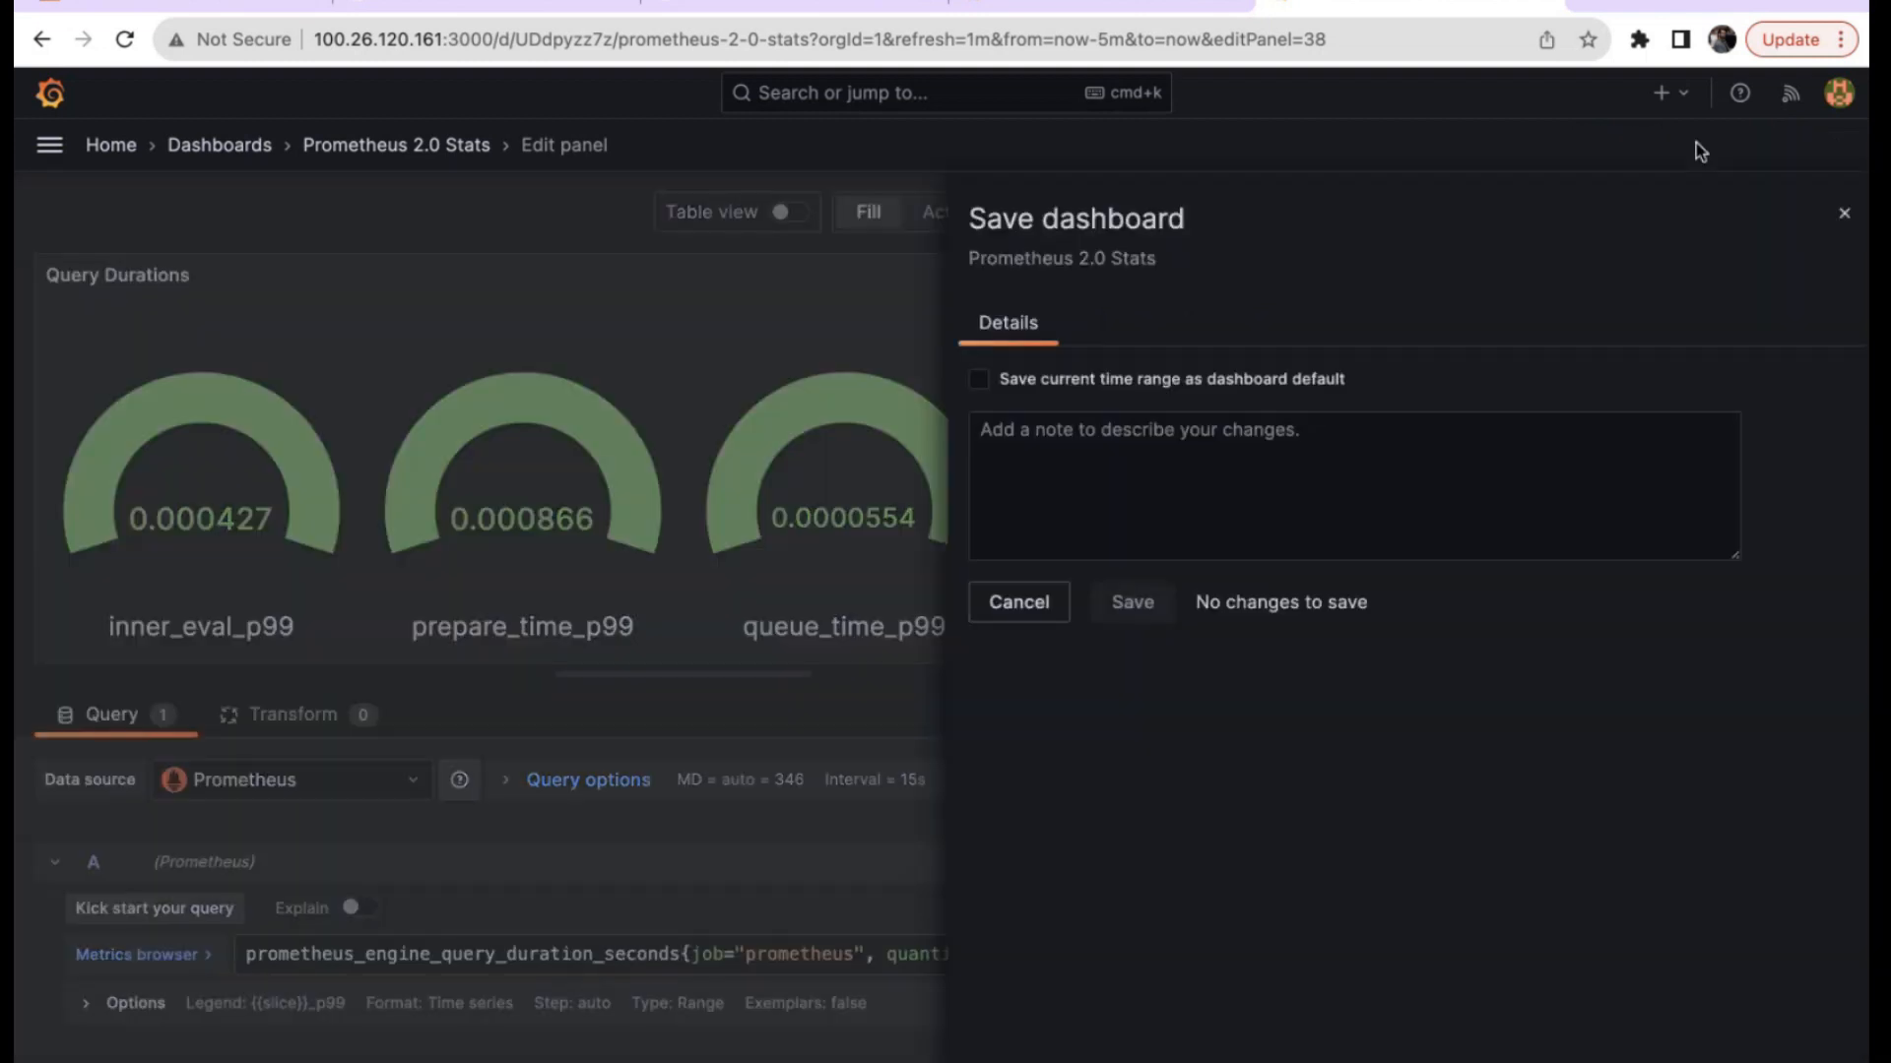
{"action": "left_click", "coordinate": [1134, 601]}
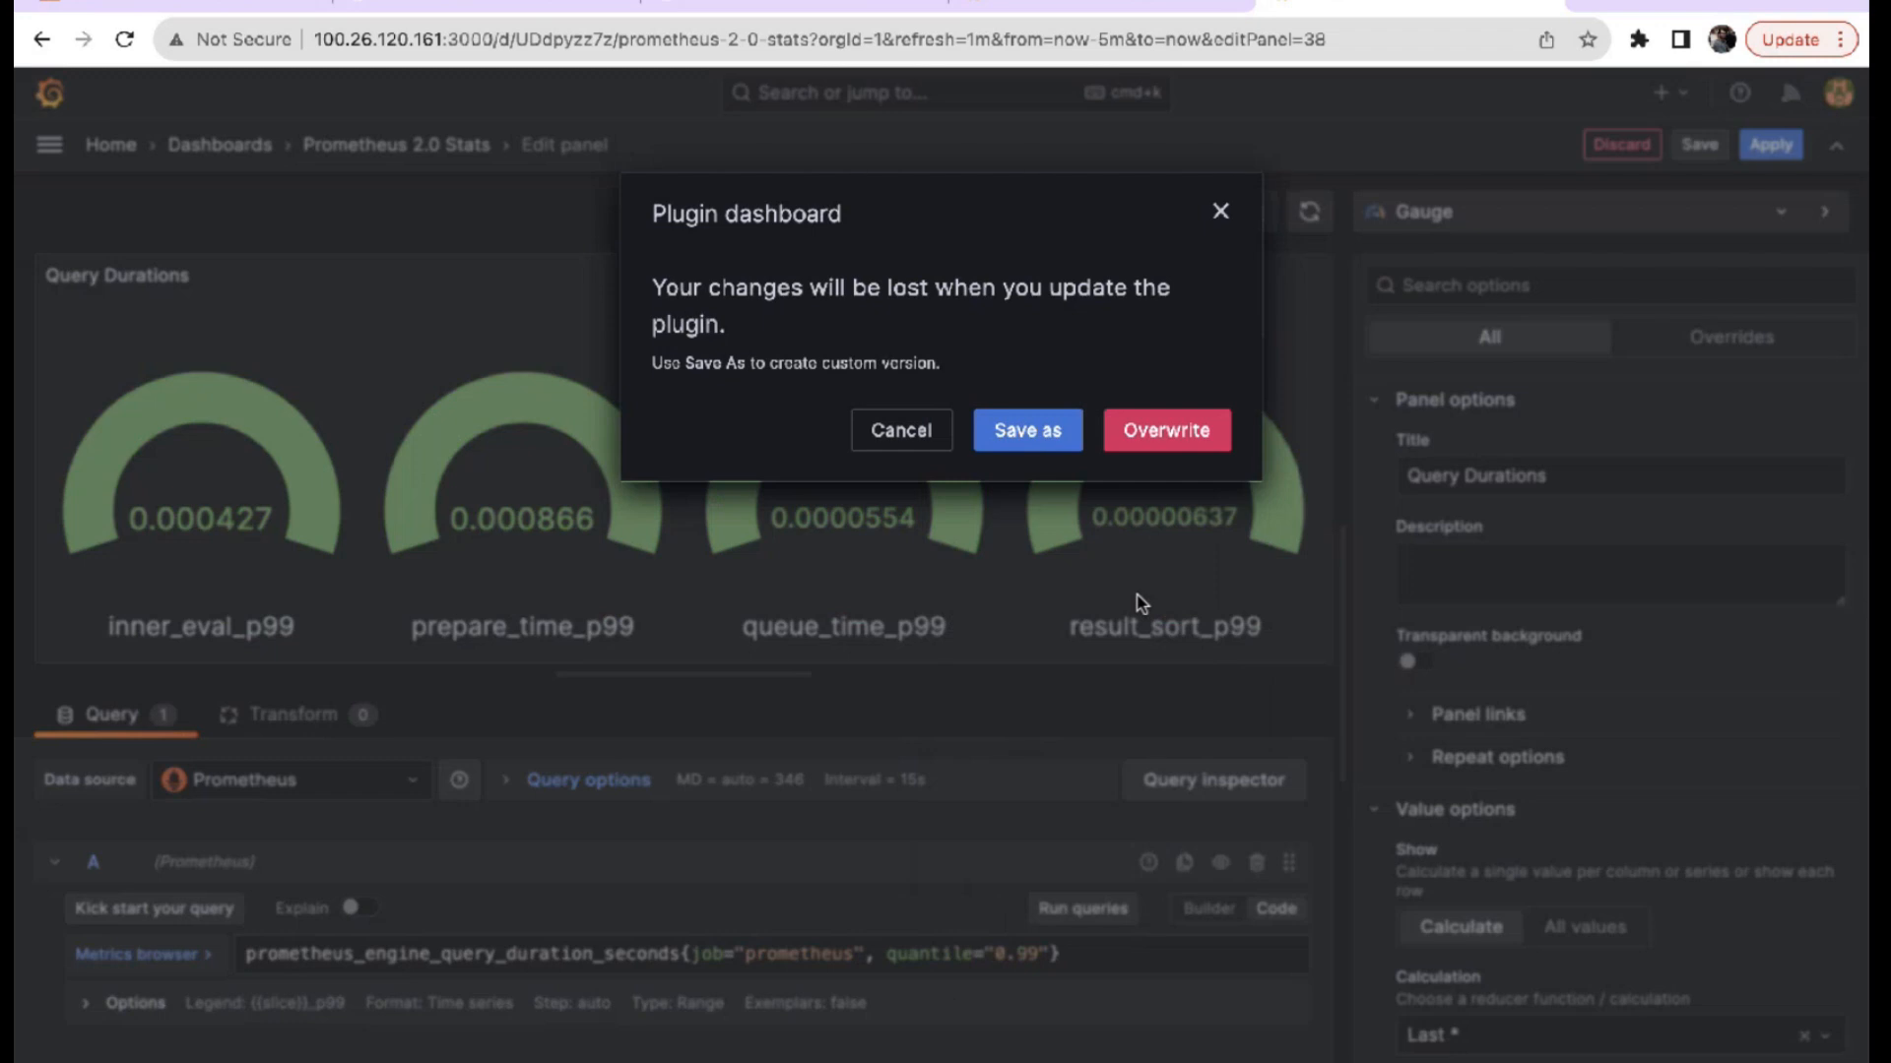
{"action": "left_click", "coordinate": [1179, 428]}
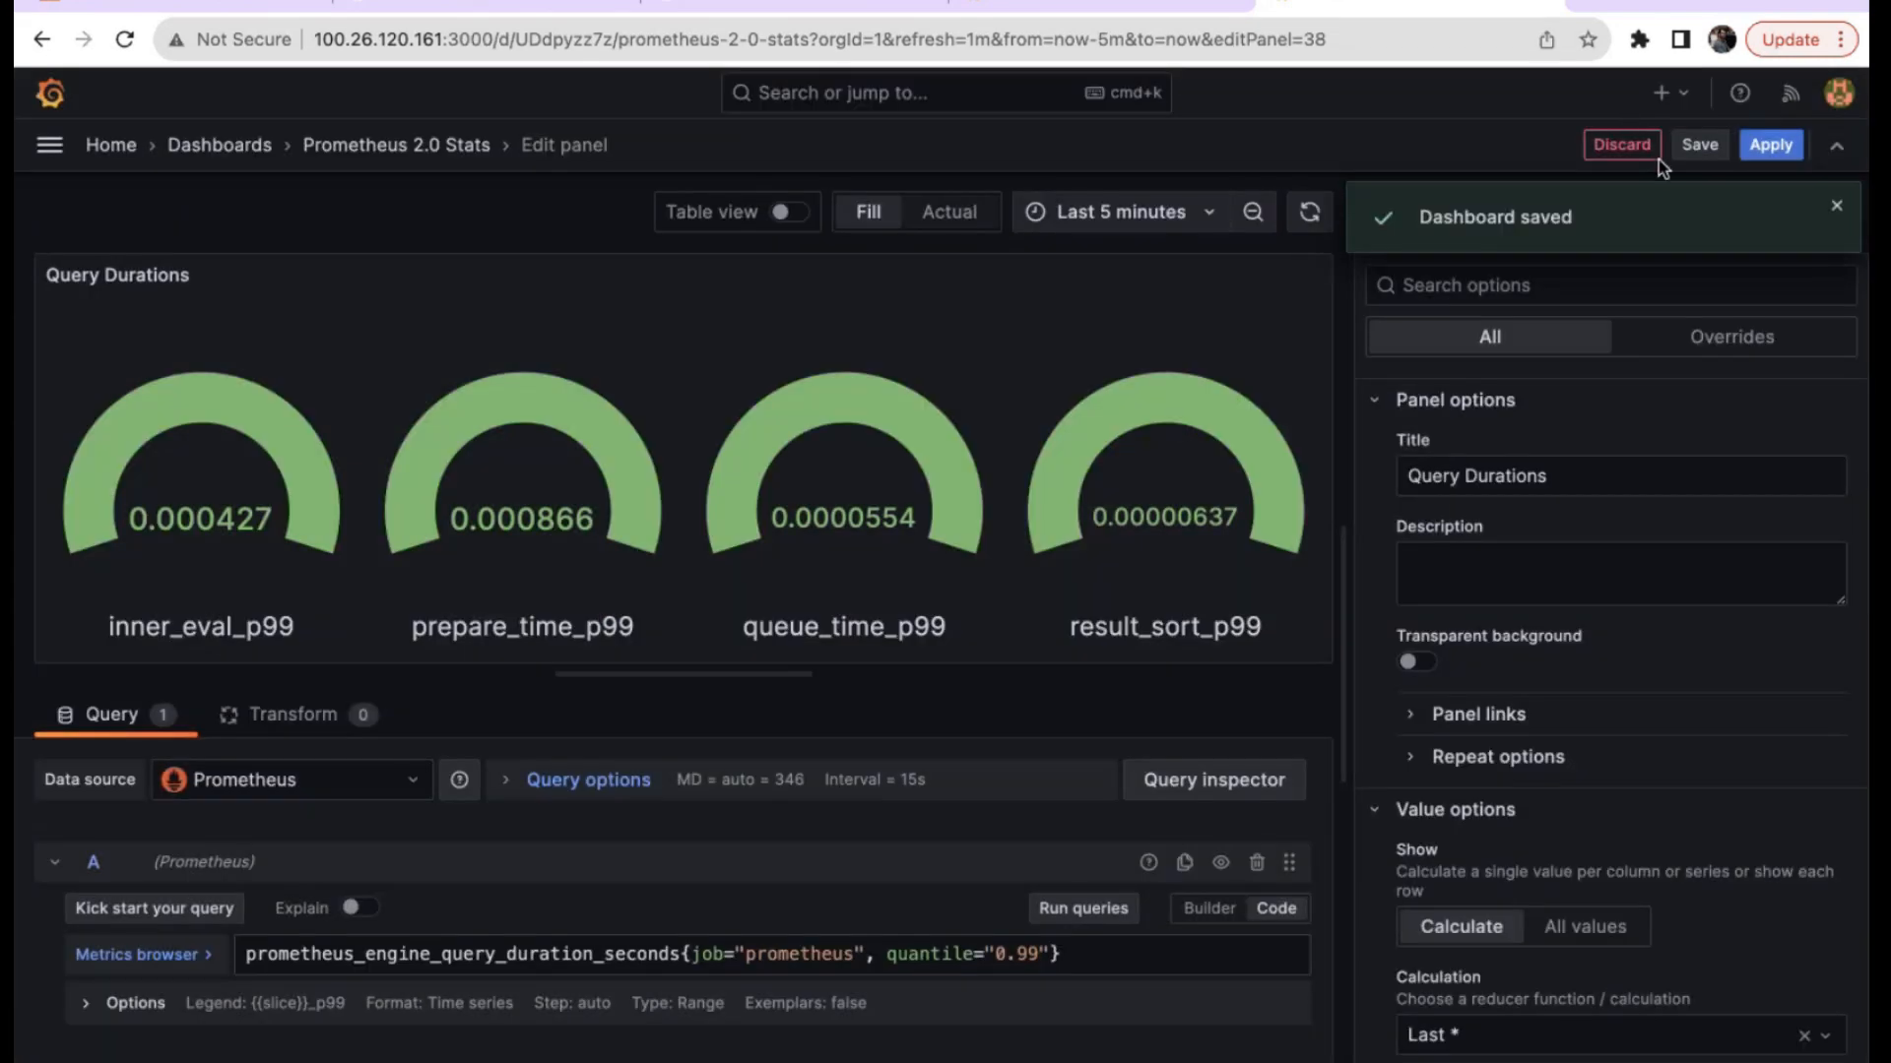
Reopen Prometheus 2.0 Stats from the Dashboards list and scroll through its p99 gauges.
{"action": "left_click", "coordinate": [236, 145]}
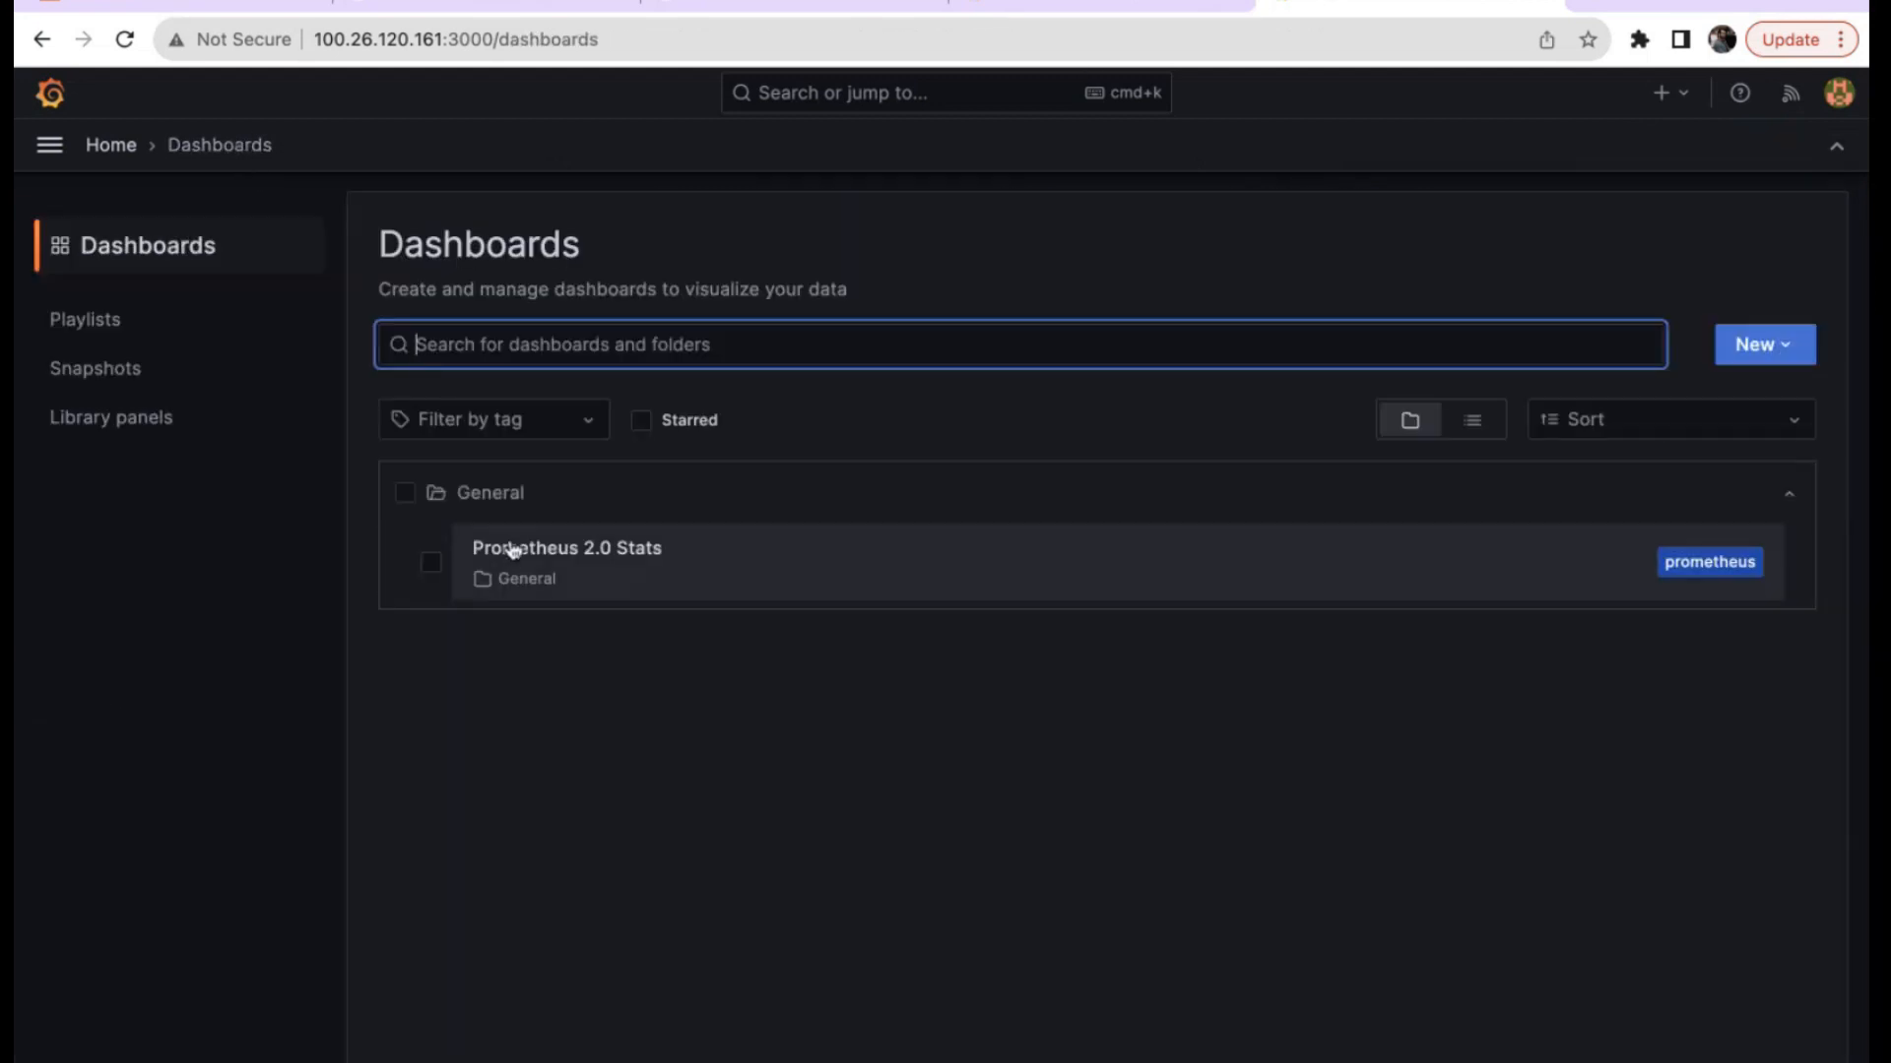
{"action": "left_click", "coordinate": [512, 549]}
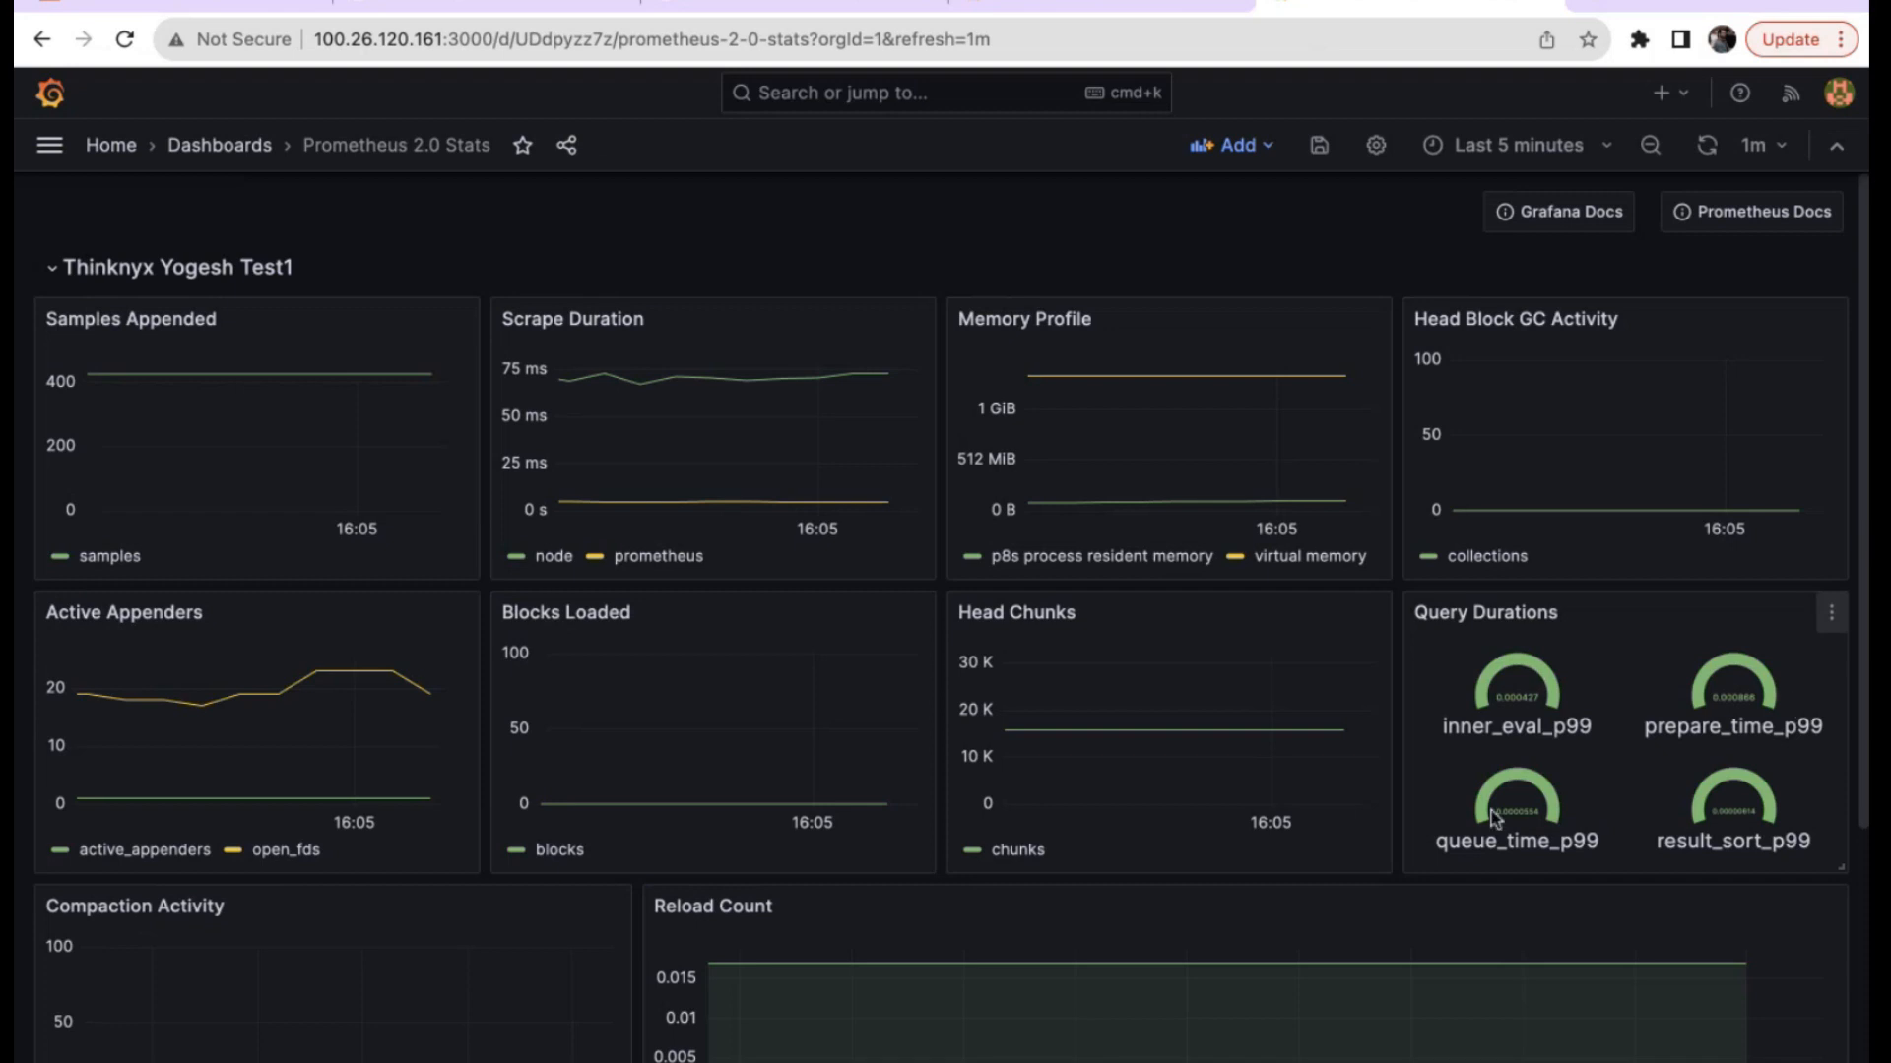
{"action": "scroll", "coordinate": [1256, 969], "scroll_direction": "down", "scroll_amount": 2}
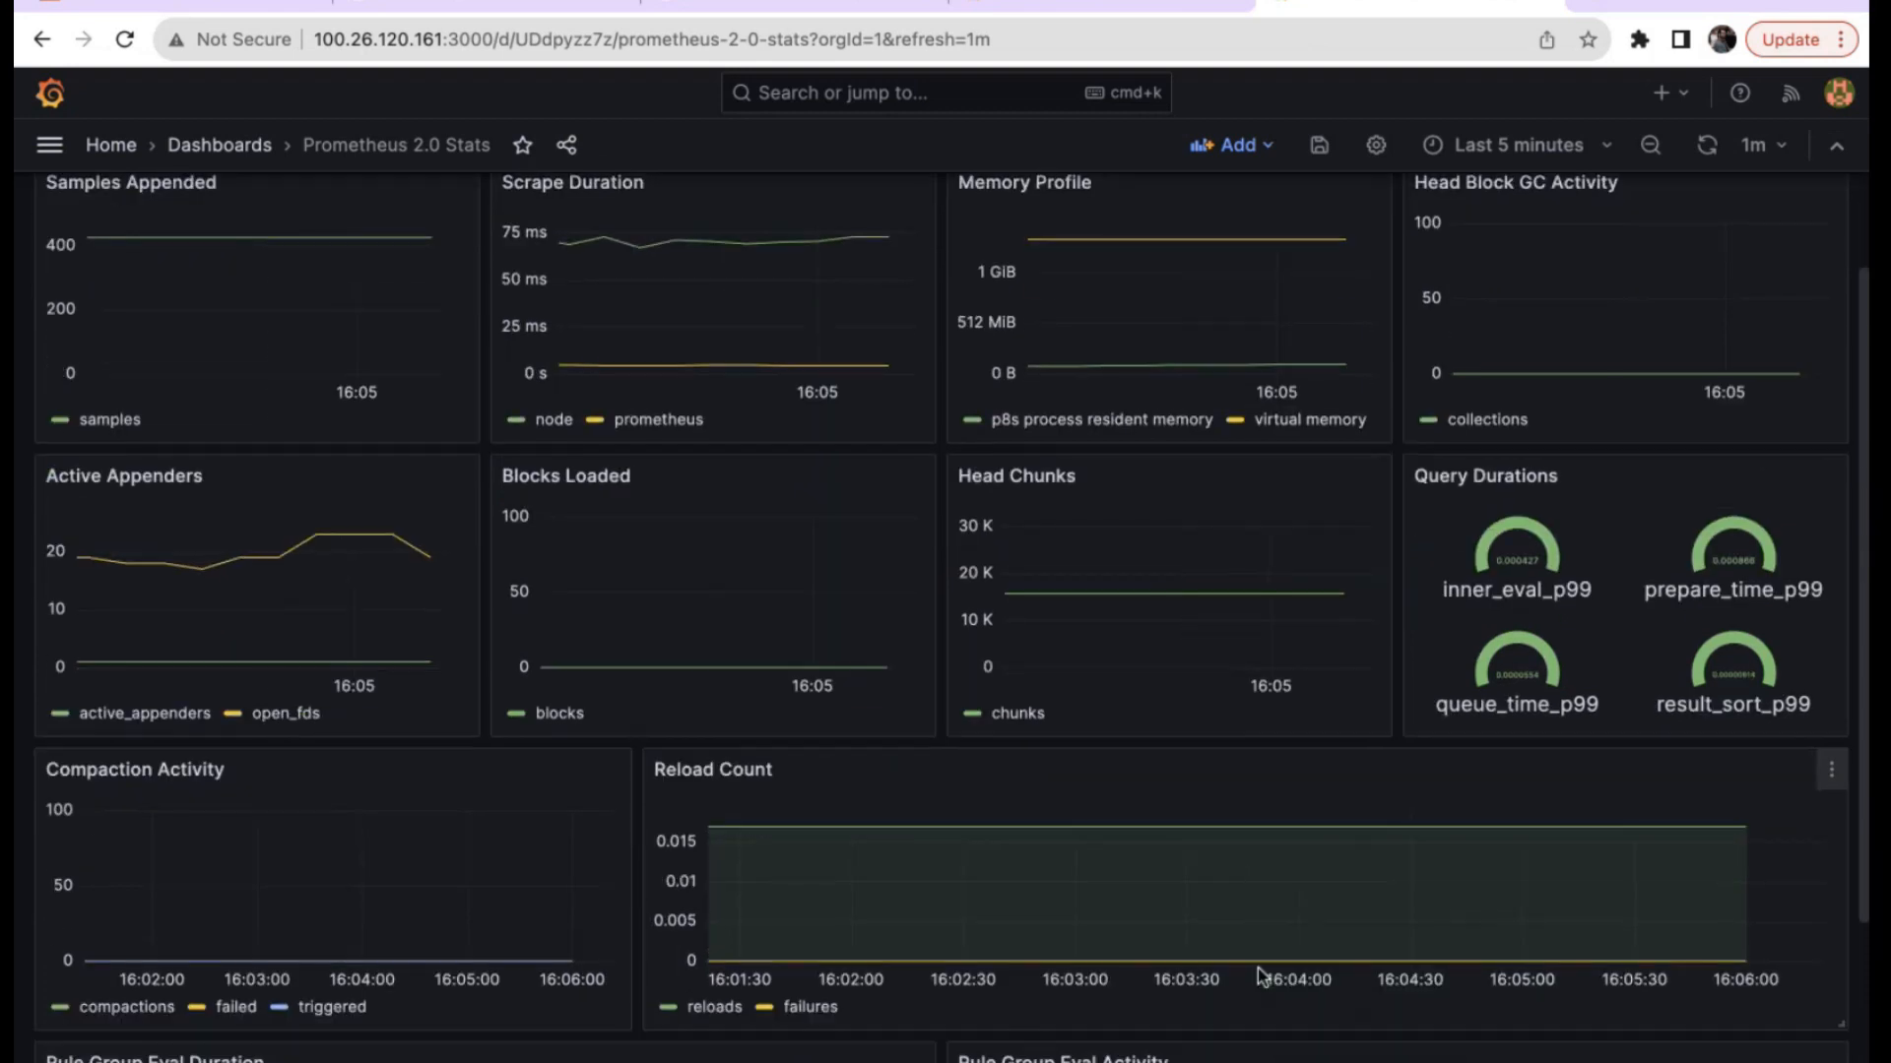
{"action": "scroll", "coordinate": [1256, 970], "scroll_direction": "down", "scroll_amount": 4}
{"action": "scroll", "coordinate": [1257, 966], "scroll_direction": "up", "scroll_amount": 6}
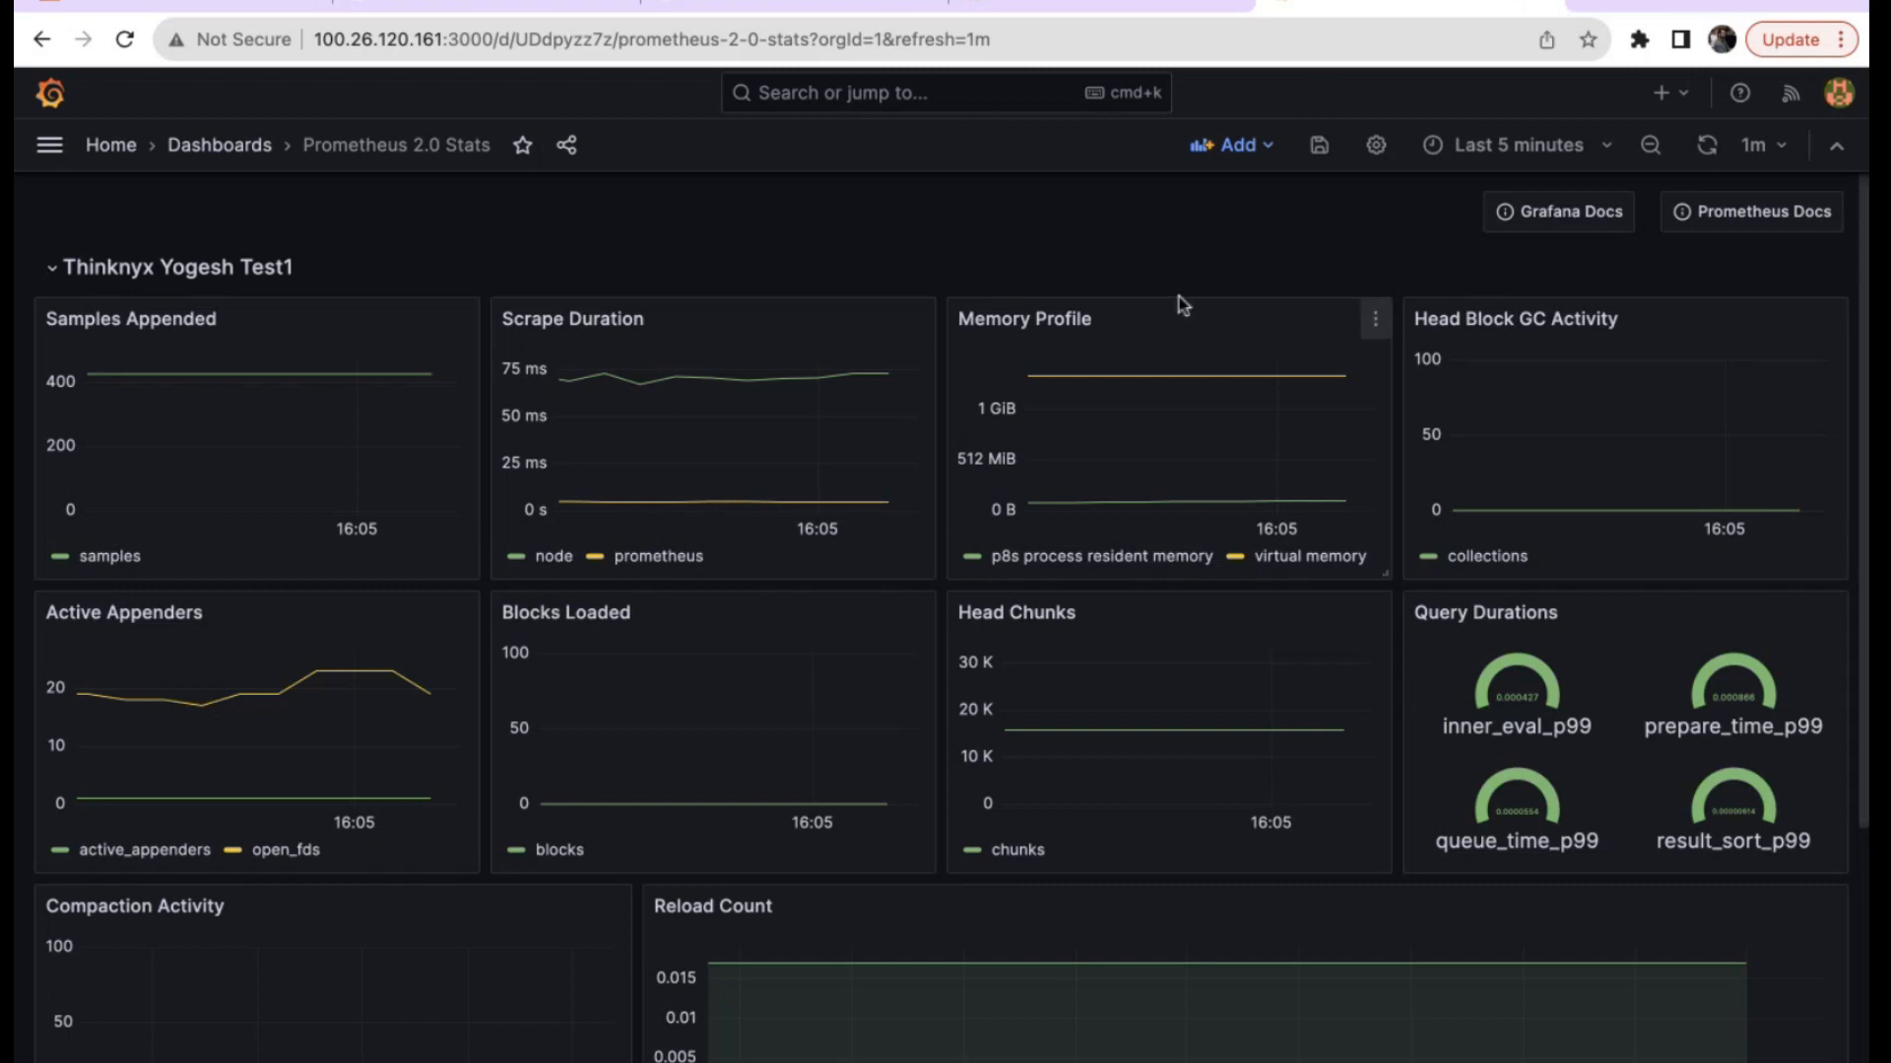
Google 'grafana playground' in a new tab and open the play.grafana.org result.
{"action": "left_click", "coordinate": [1595, 3]}
{"action": "type", "text": "grafana"}
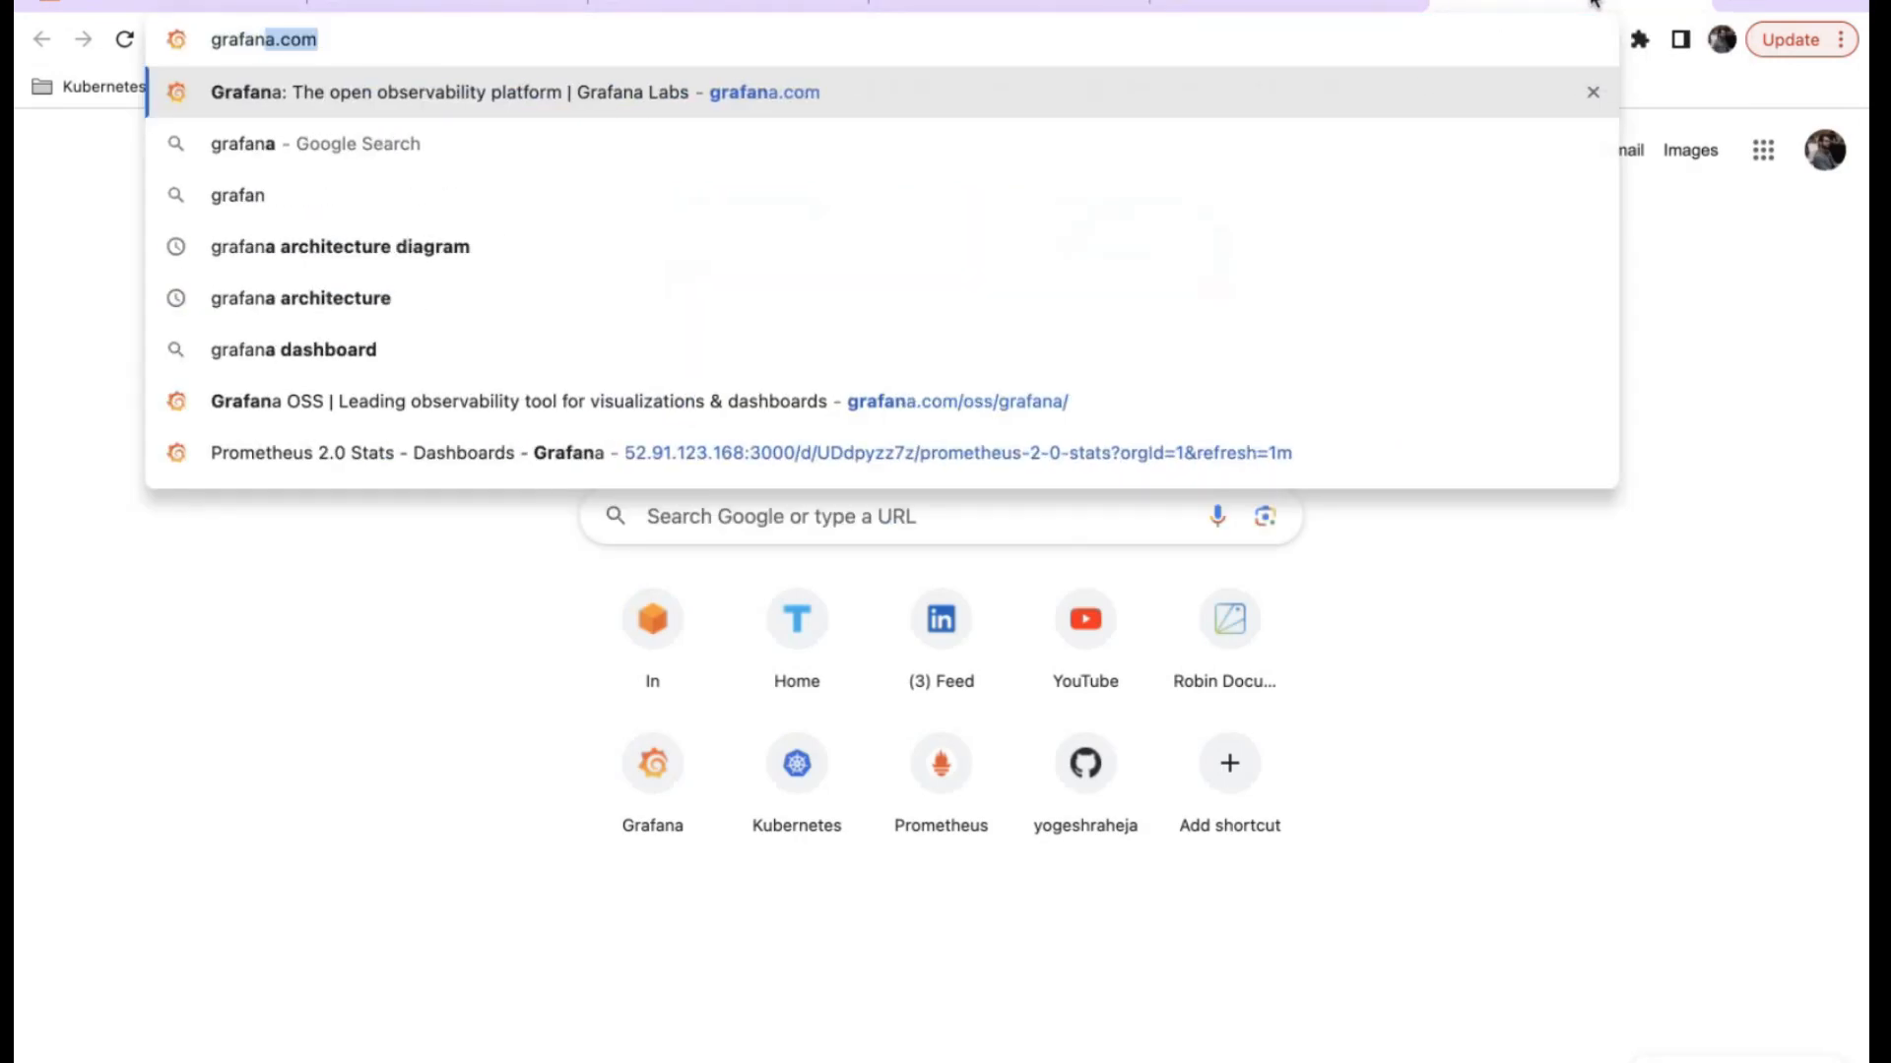
{"action": "type", "text": " playb"}
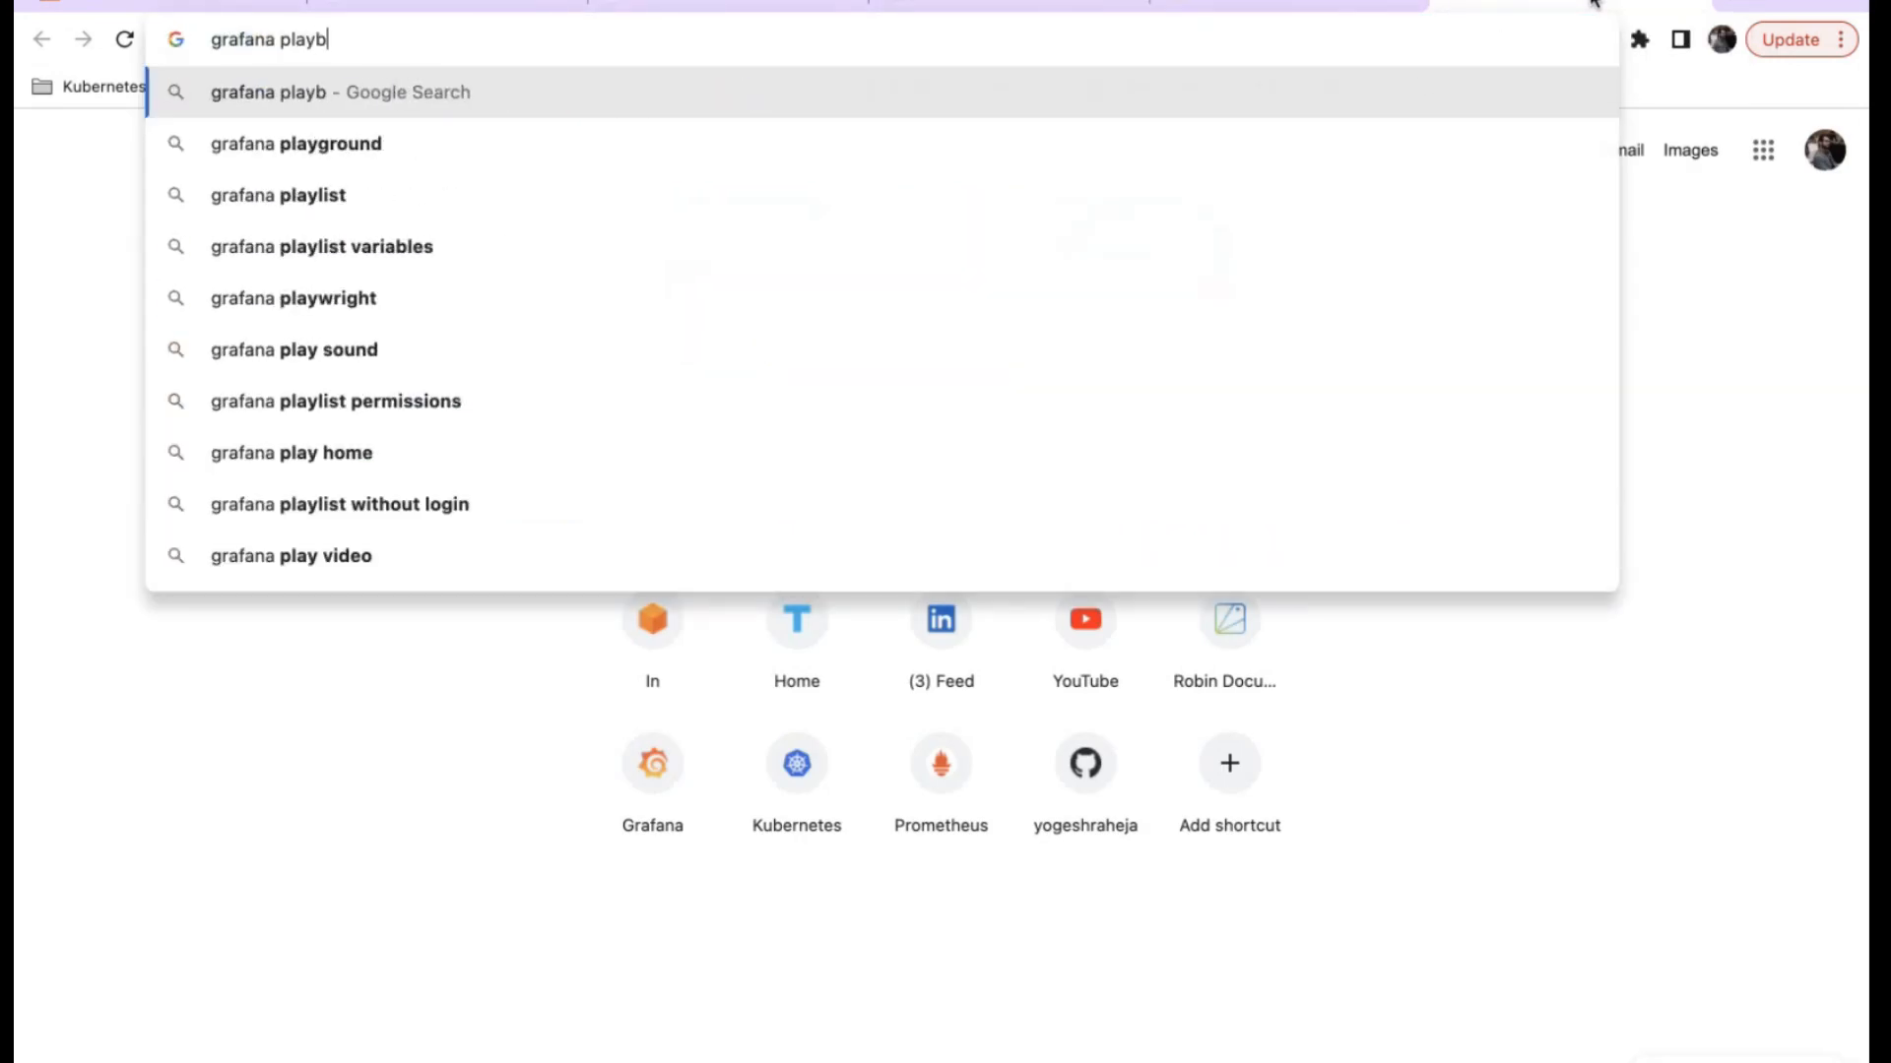
{"action": "key", "text": "BackSpace"}
{"action": "type", "text": "ground"}
{"action": "key", "text": "Return"}
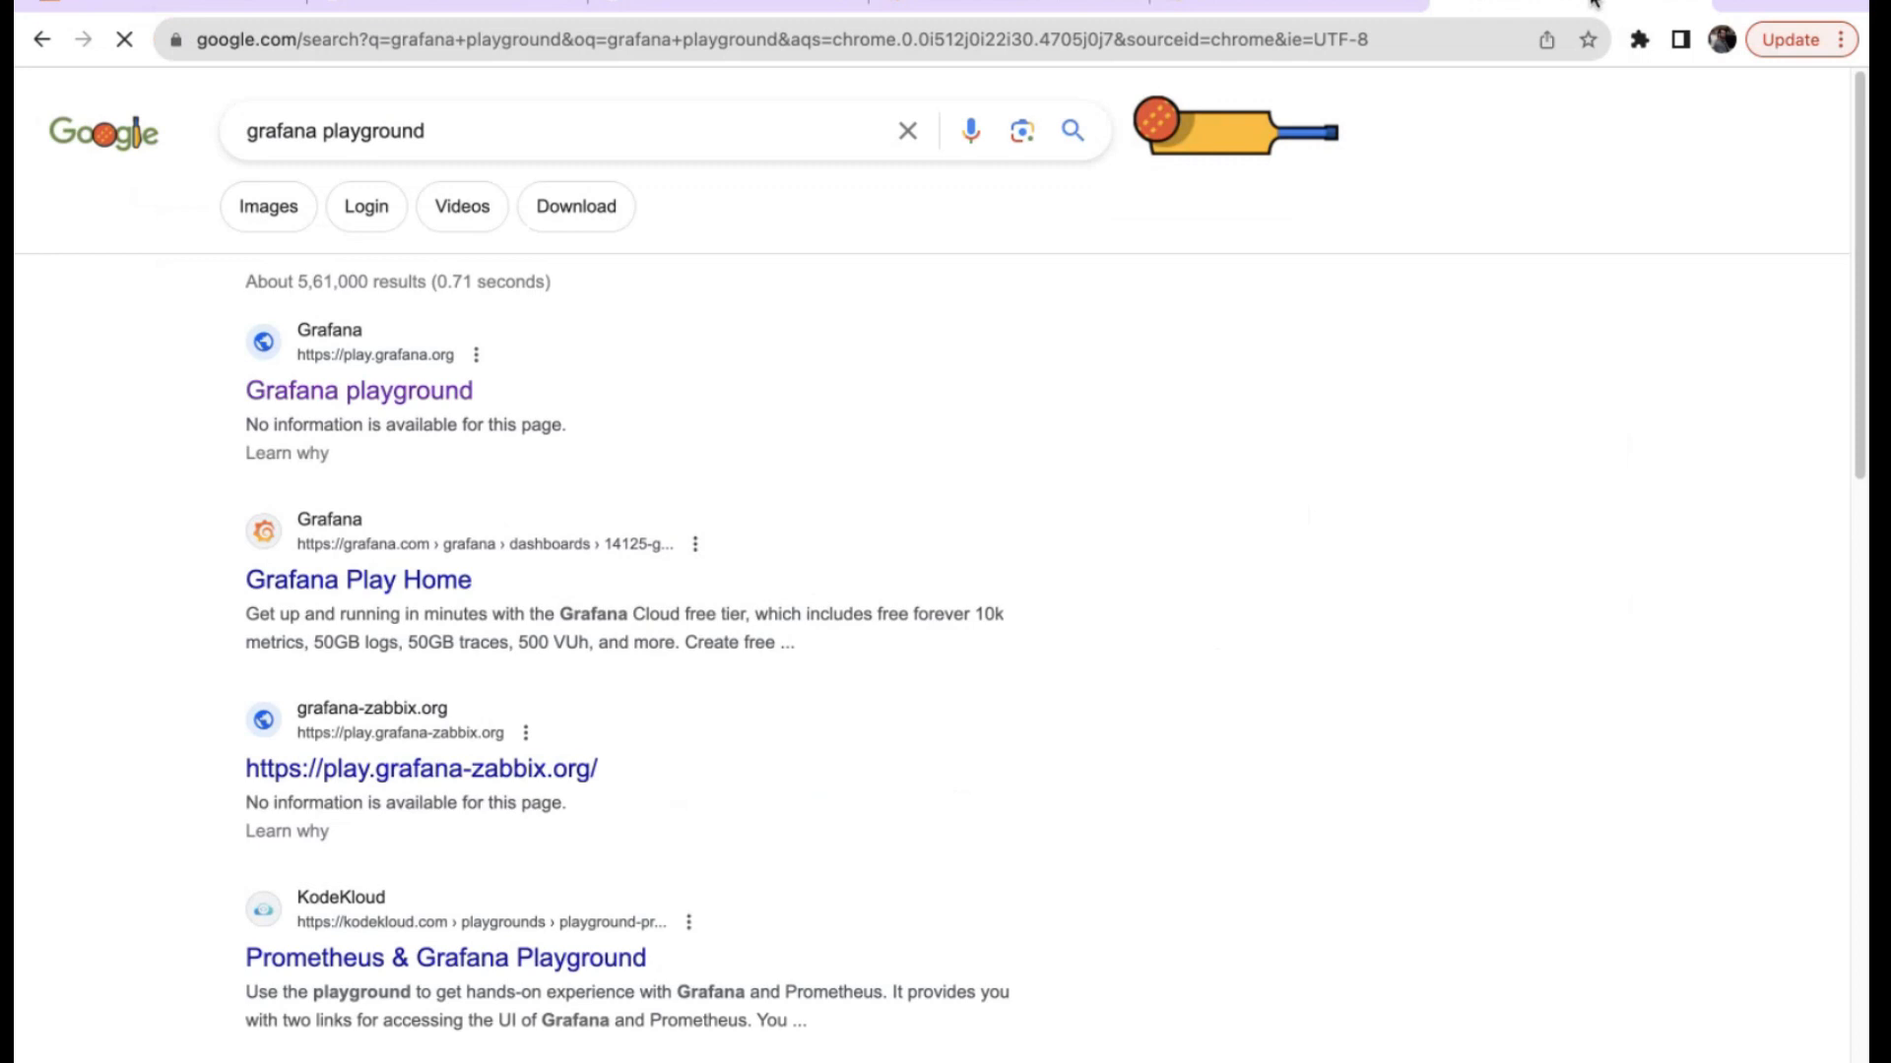
{"action": "left_click", "coordinate": [410, 399]}
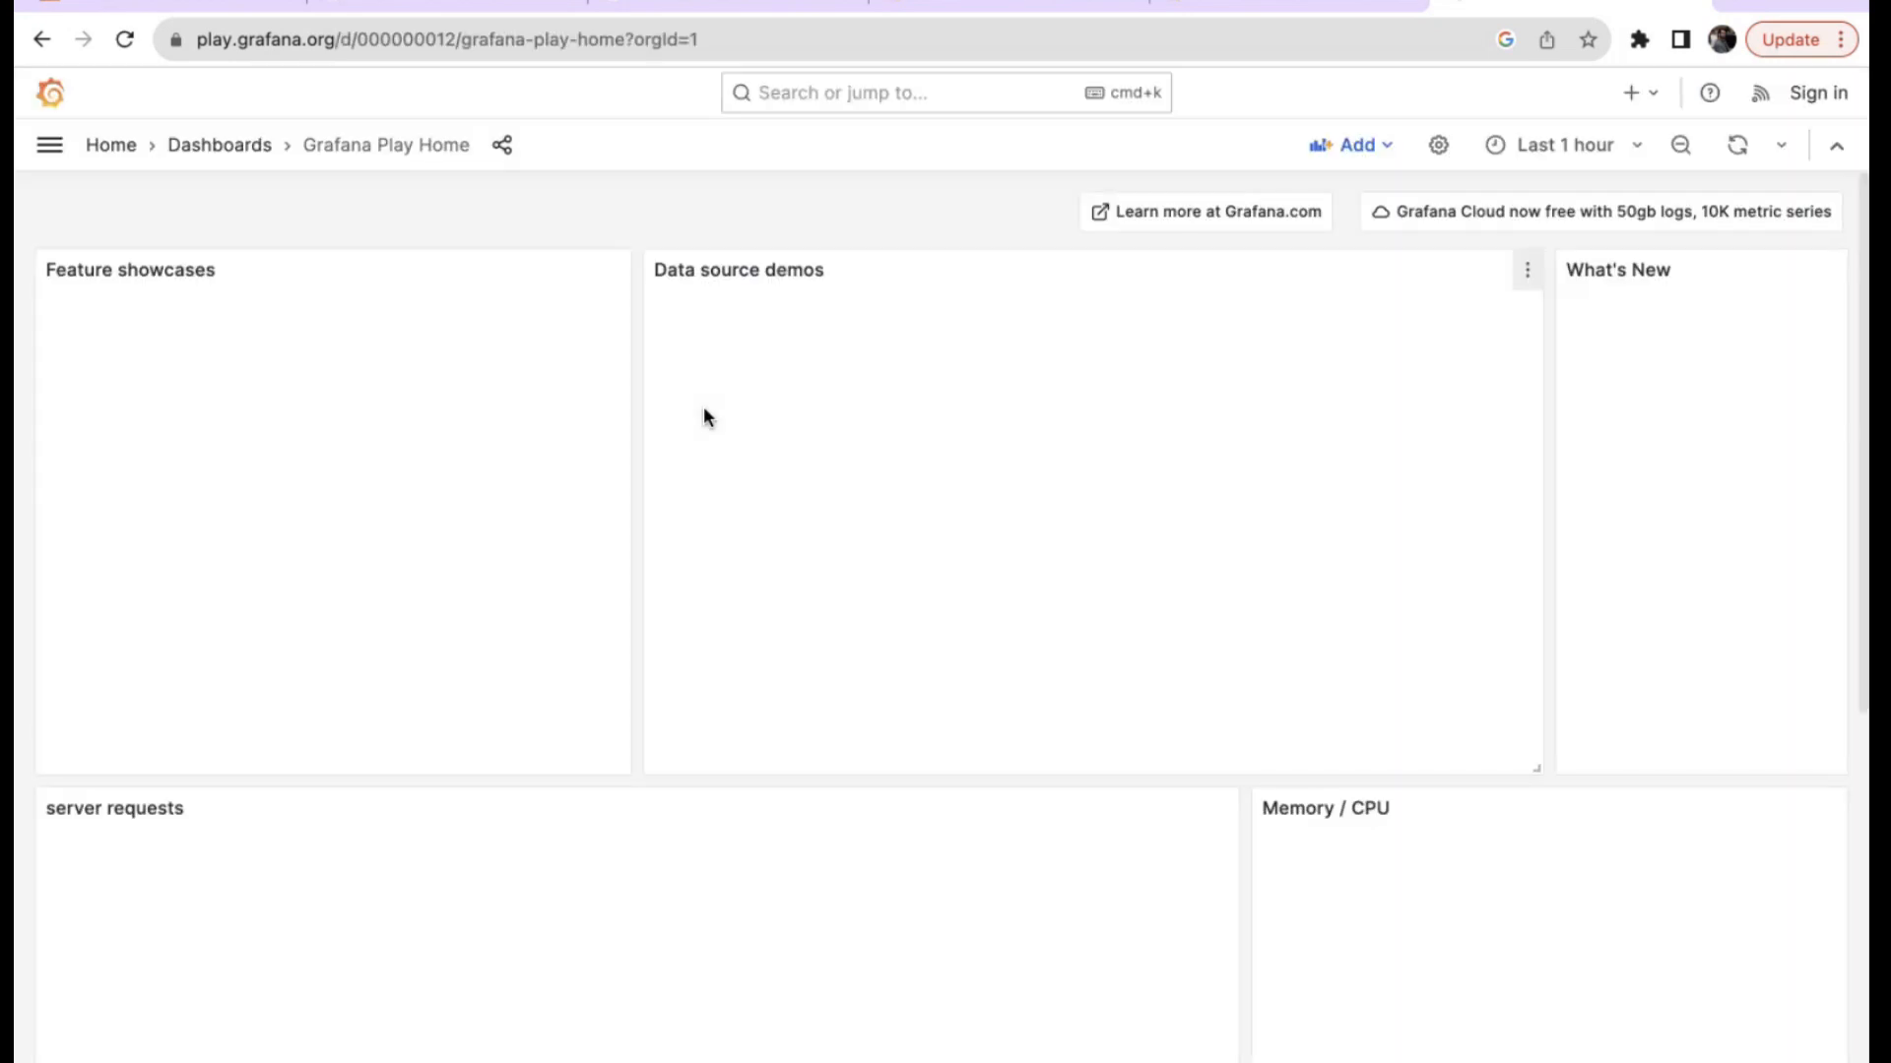
Scroll through the Grafana Play Home demo panels and open the server requests panel's menu.
{"action": "scroll", "coordinate": [873, 591], "scroll_direction": "down", "scroll_amount": 5}
{"action": "scroll", "coordinate": [873, 591], "scroll_direction": "down", "scroll_amount": 6}
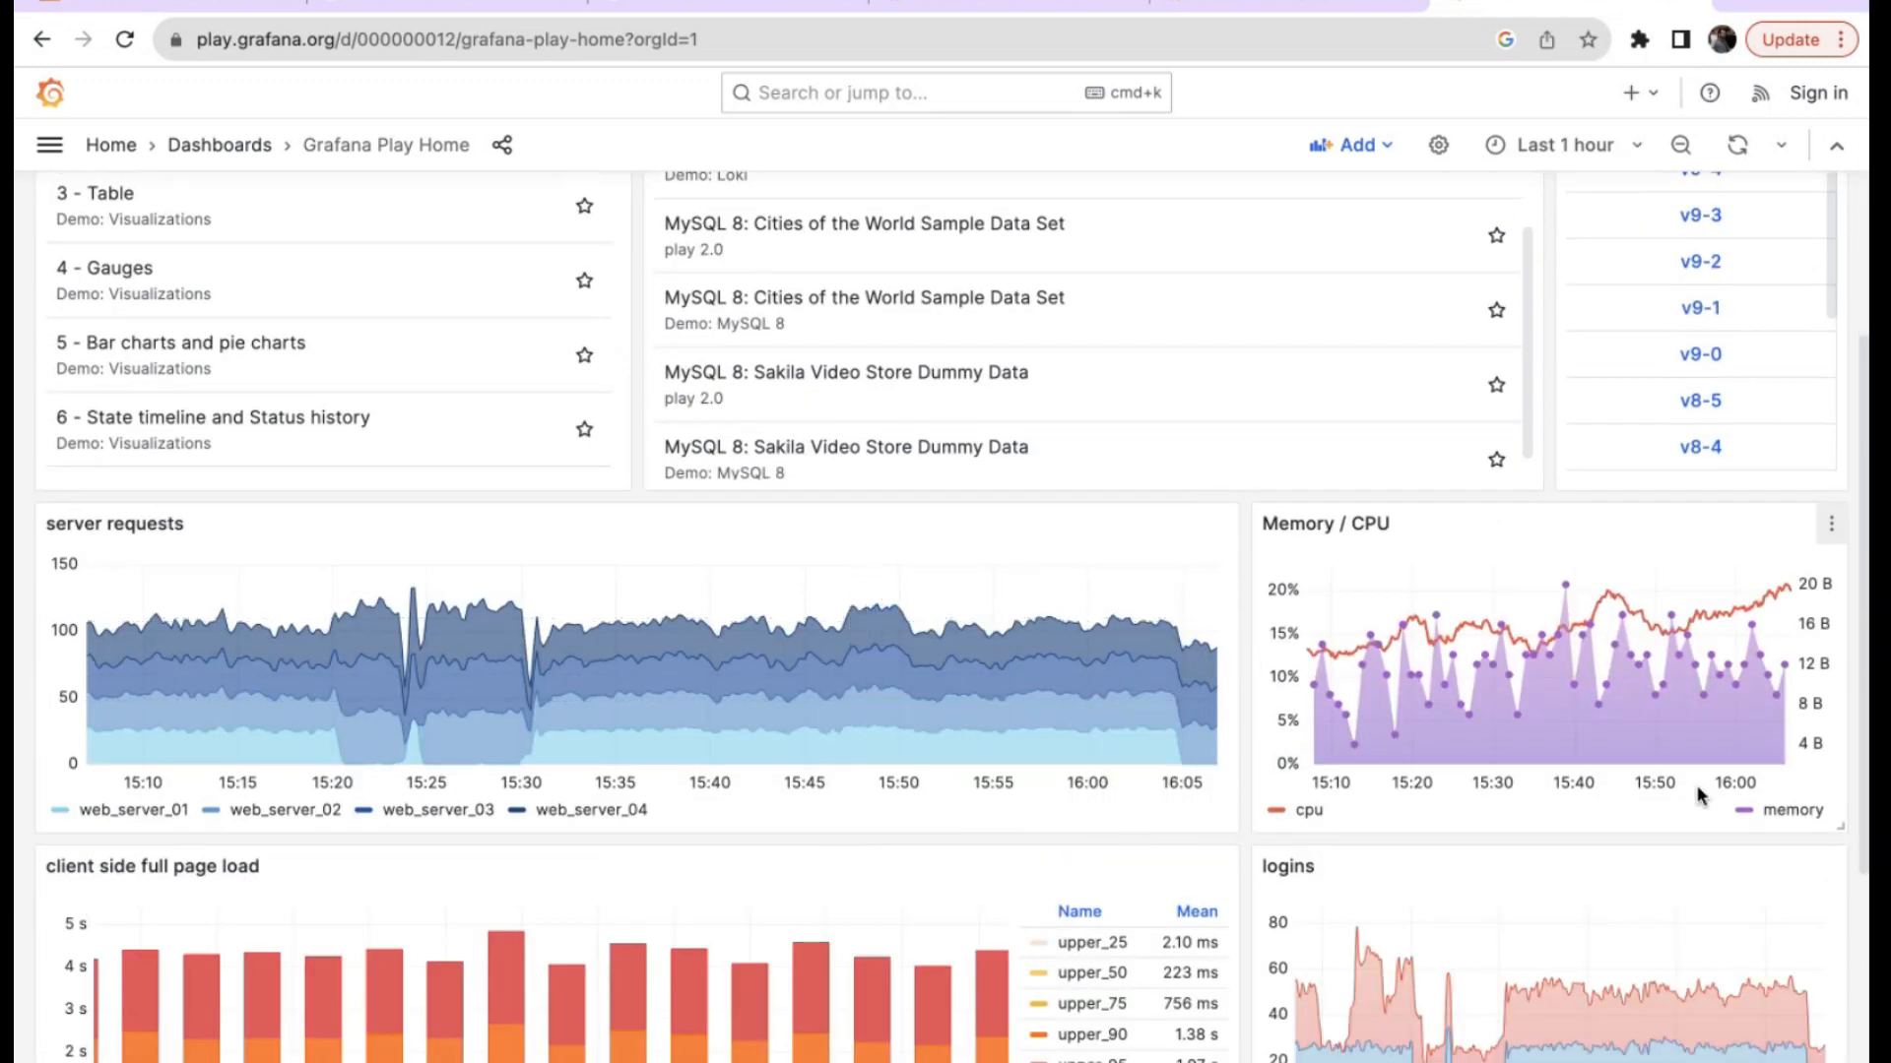
{"action": "scroll", "coordinate": [1522, 746], "scroll_direction": "down", "scroll_amount": 4}
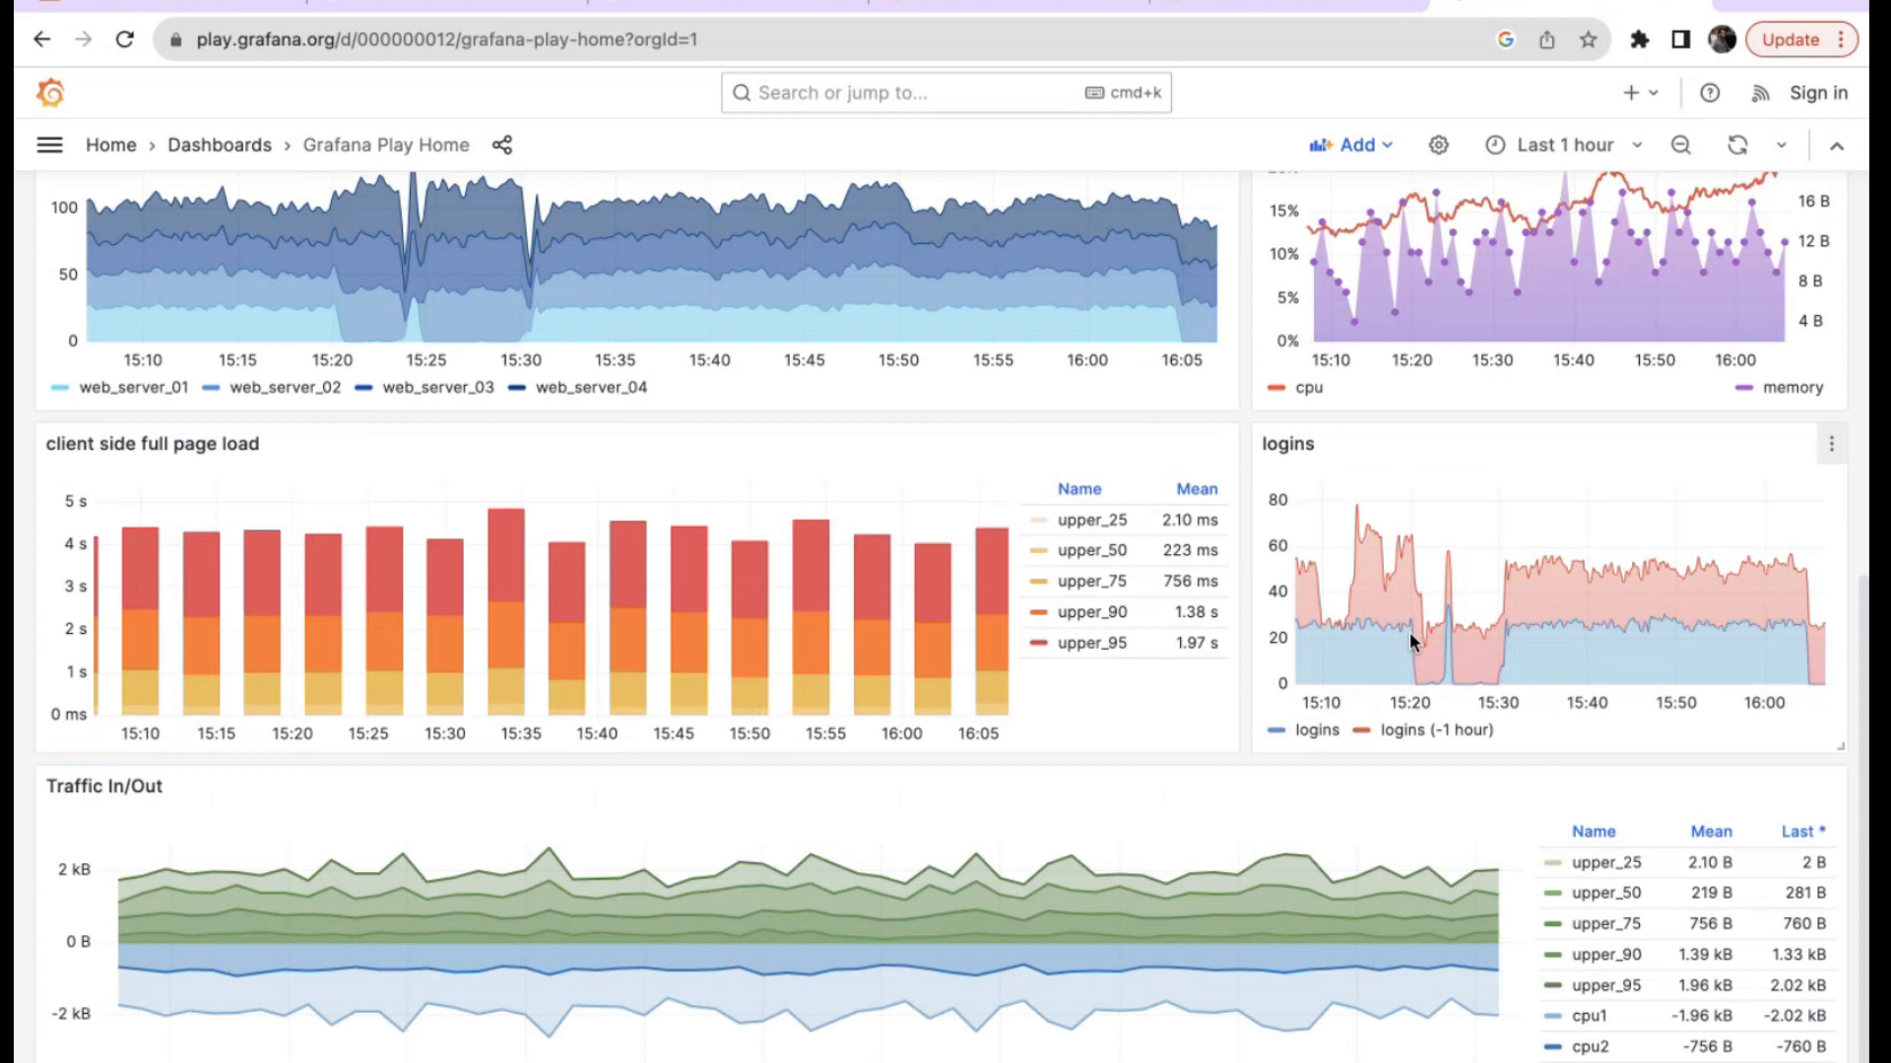
{"action": "scroll", "coordinate": [1648, 660], "scroll_direction": "up", "scroll_amount": 7}
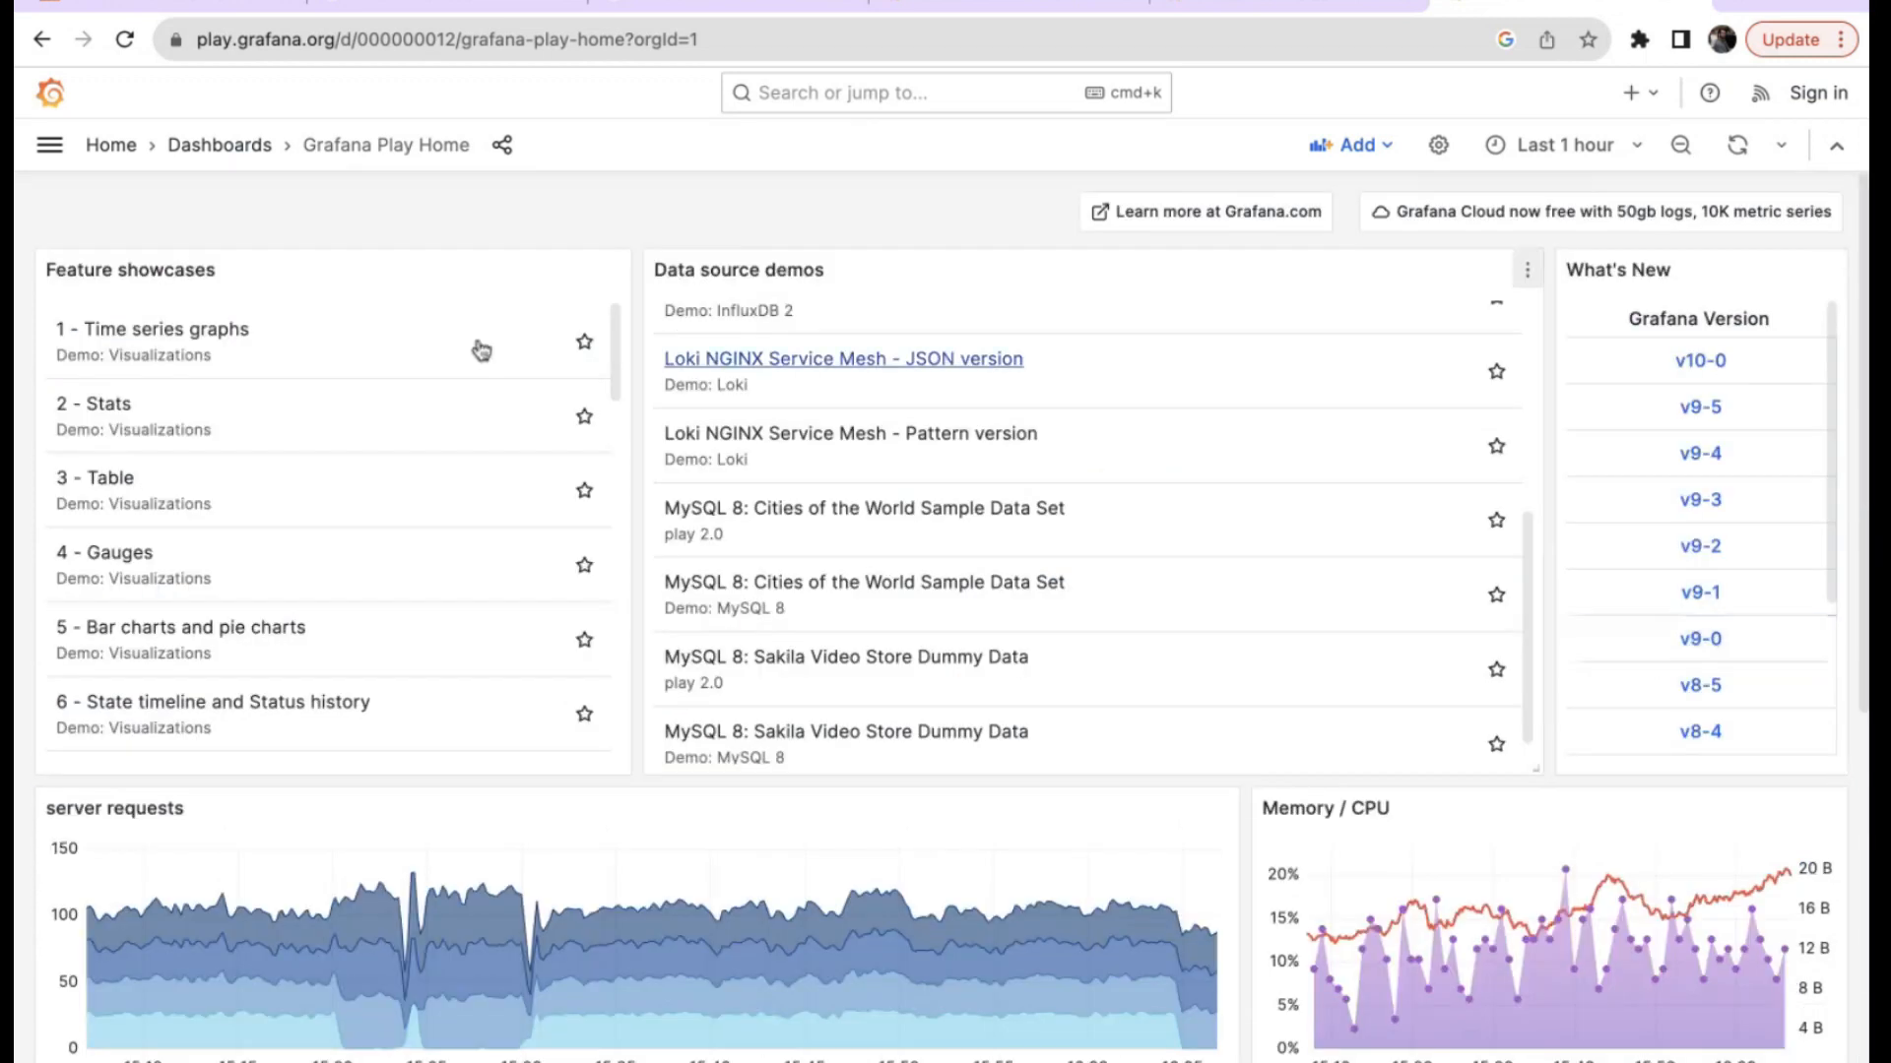
{"action": "scroll", "coordinate": [1291, 686], "scroll_direction": "down", "scroll_amount": 1}
{"action": "scroll", "coordinate": [911, 768], "scroll_direction": "down", "scroll_amount": 3}
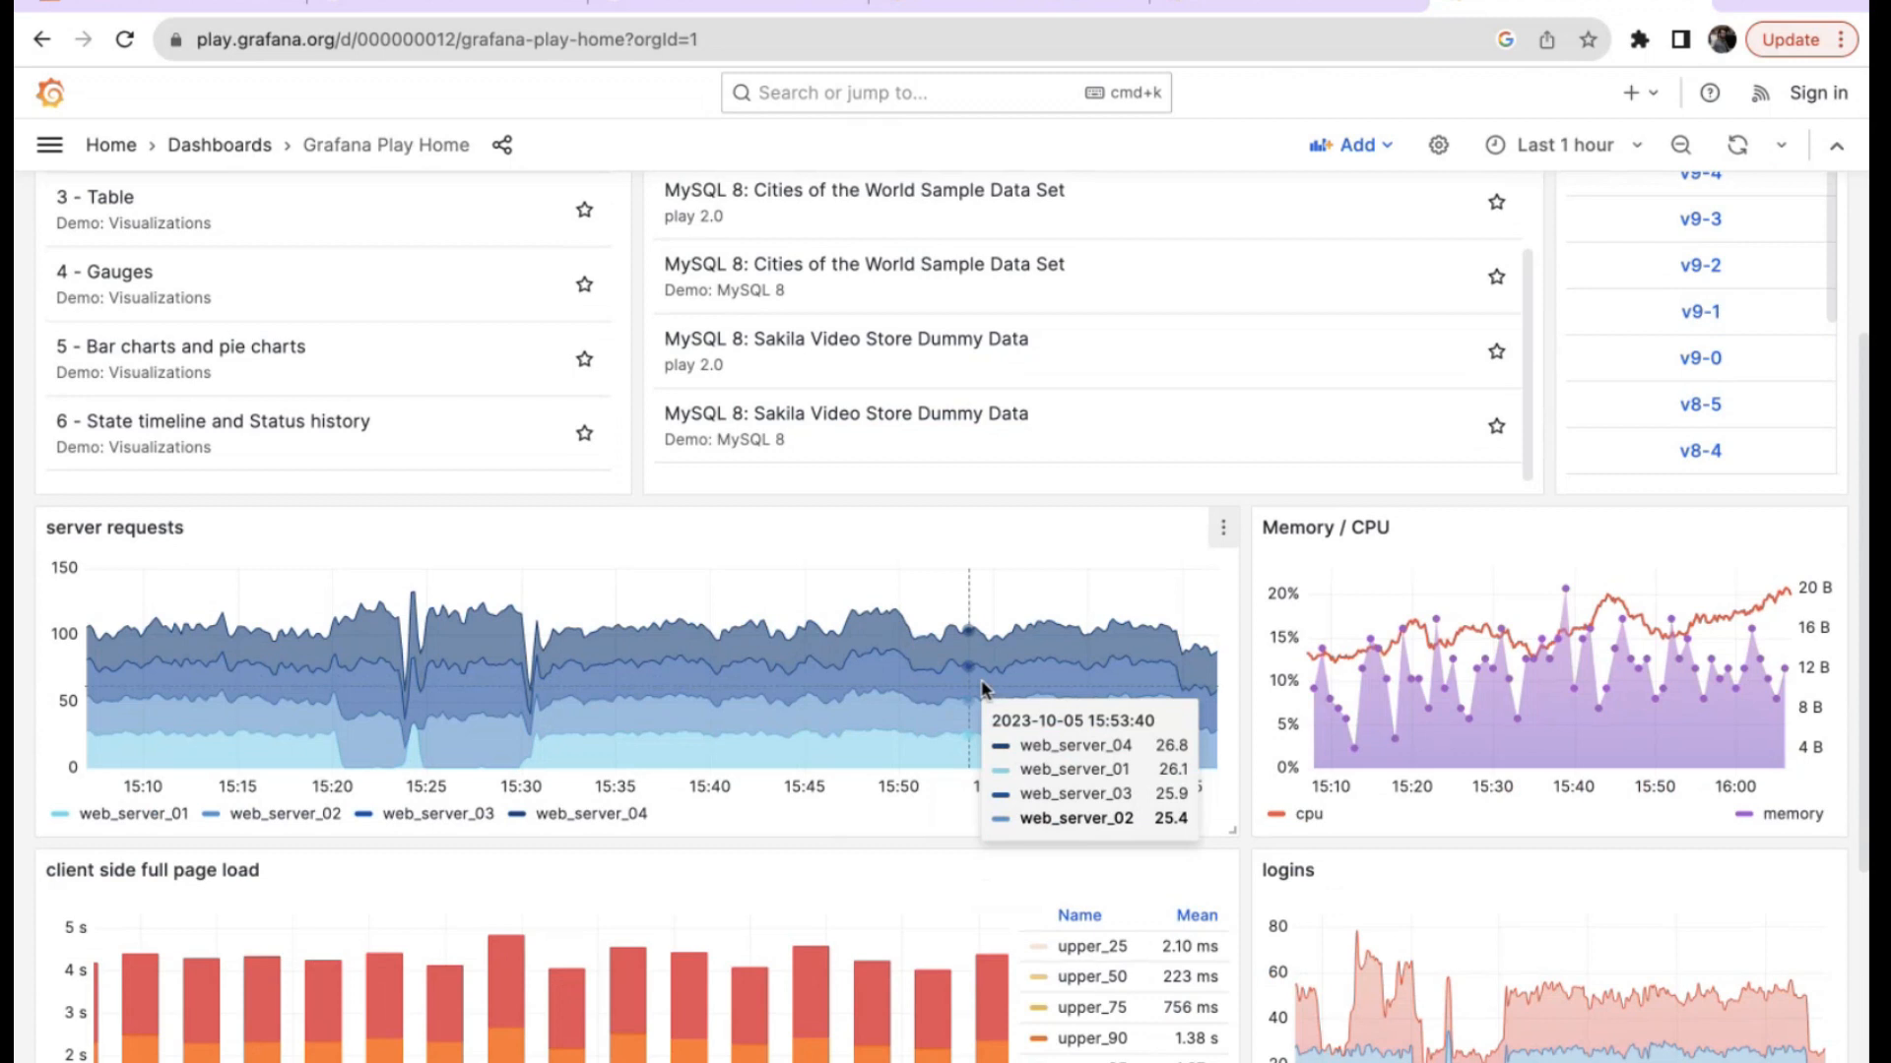
{"action": "left_click", "coordinate": [1223, 527]}
Edit the server requests panel with stepped line interpolation and fill opacity 19.
{"action": "left_click", "coordinate": [1069, 630]}
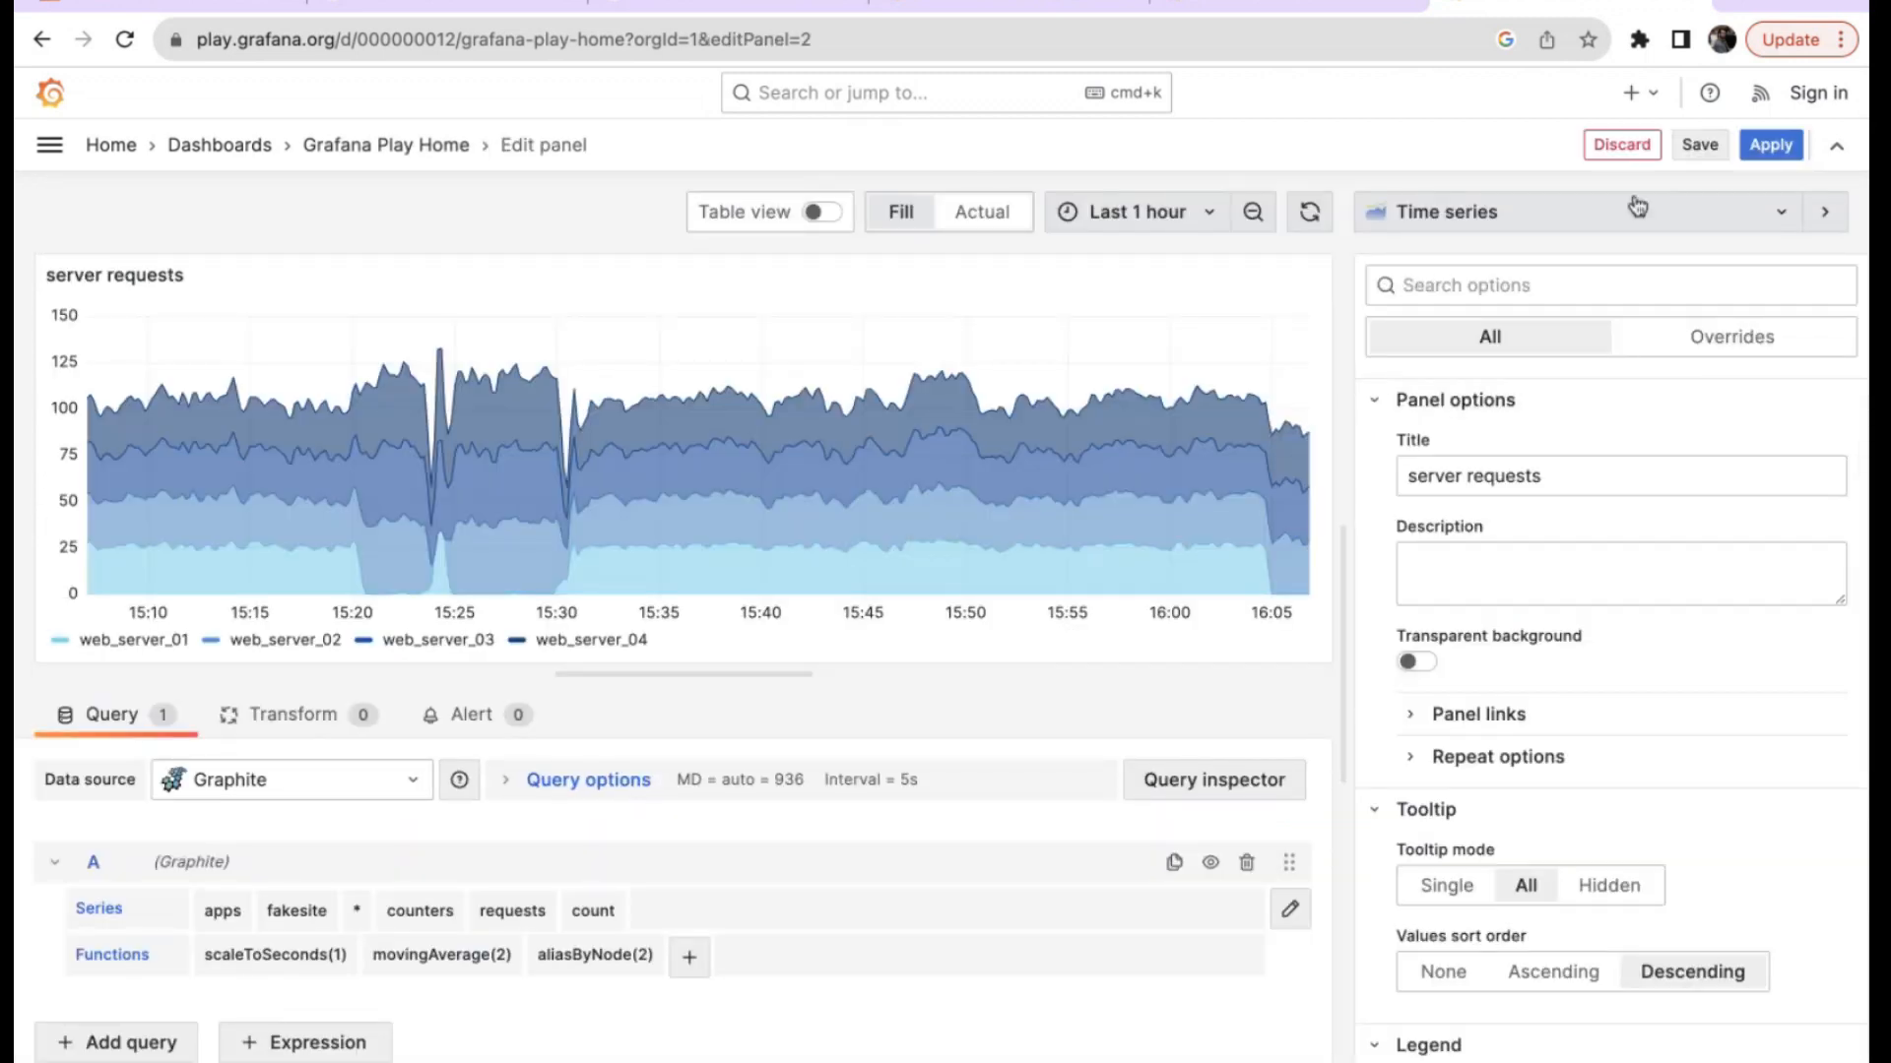
{"action": "scroll", "coordinate": [1595, 619], "scroll_direction": "down", "scroll_amount": 10}
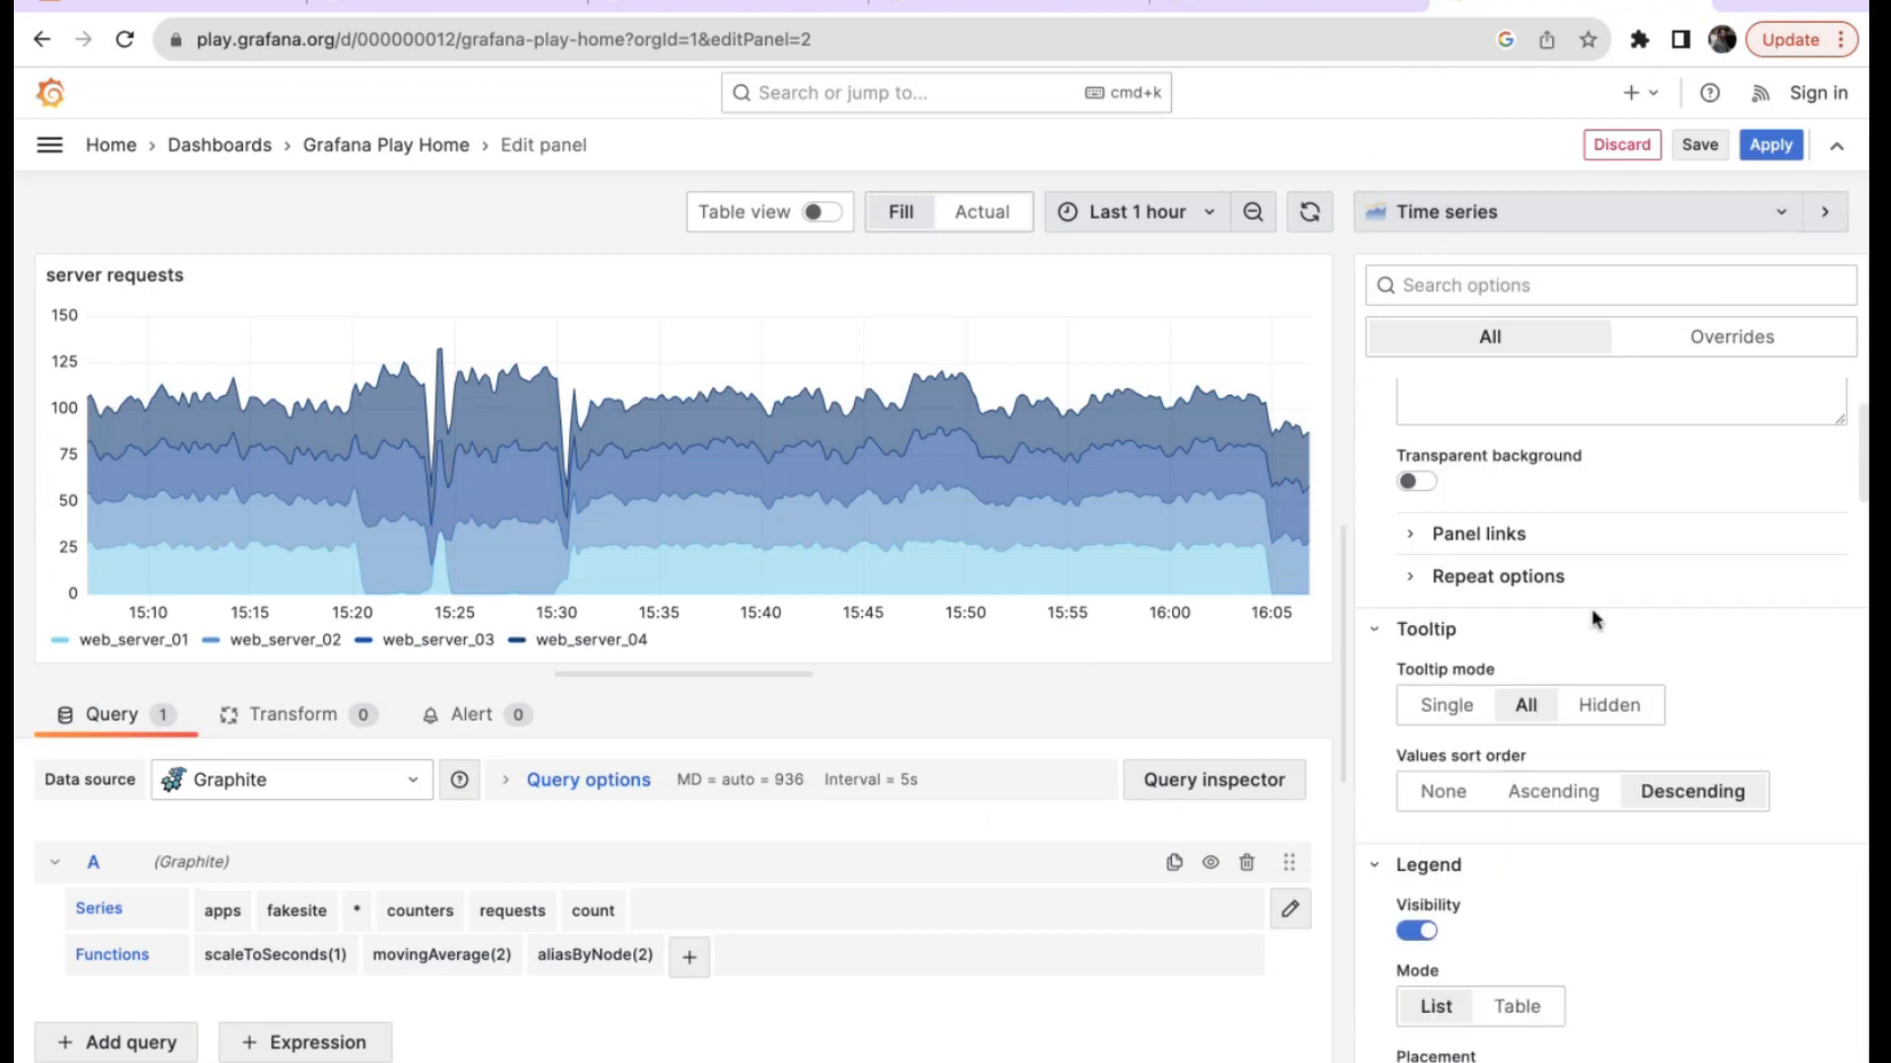
{"action": "scroll", "coordinate": [1595, 618], "scroll_direction": "down", "scroll_amount": 10}
{"action": "scroll", "coordinate": [1596, 619], "scroll_direction": "down", "scroll_amount": 3}
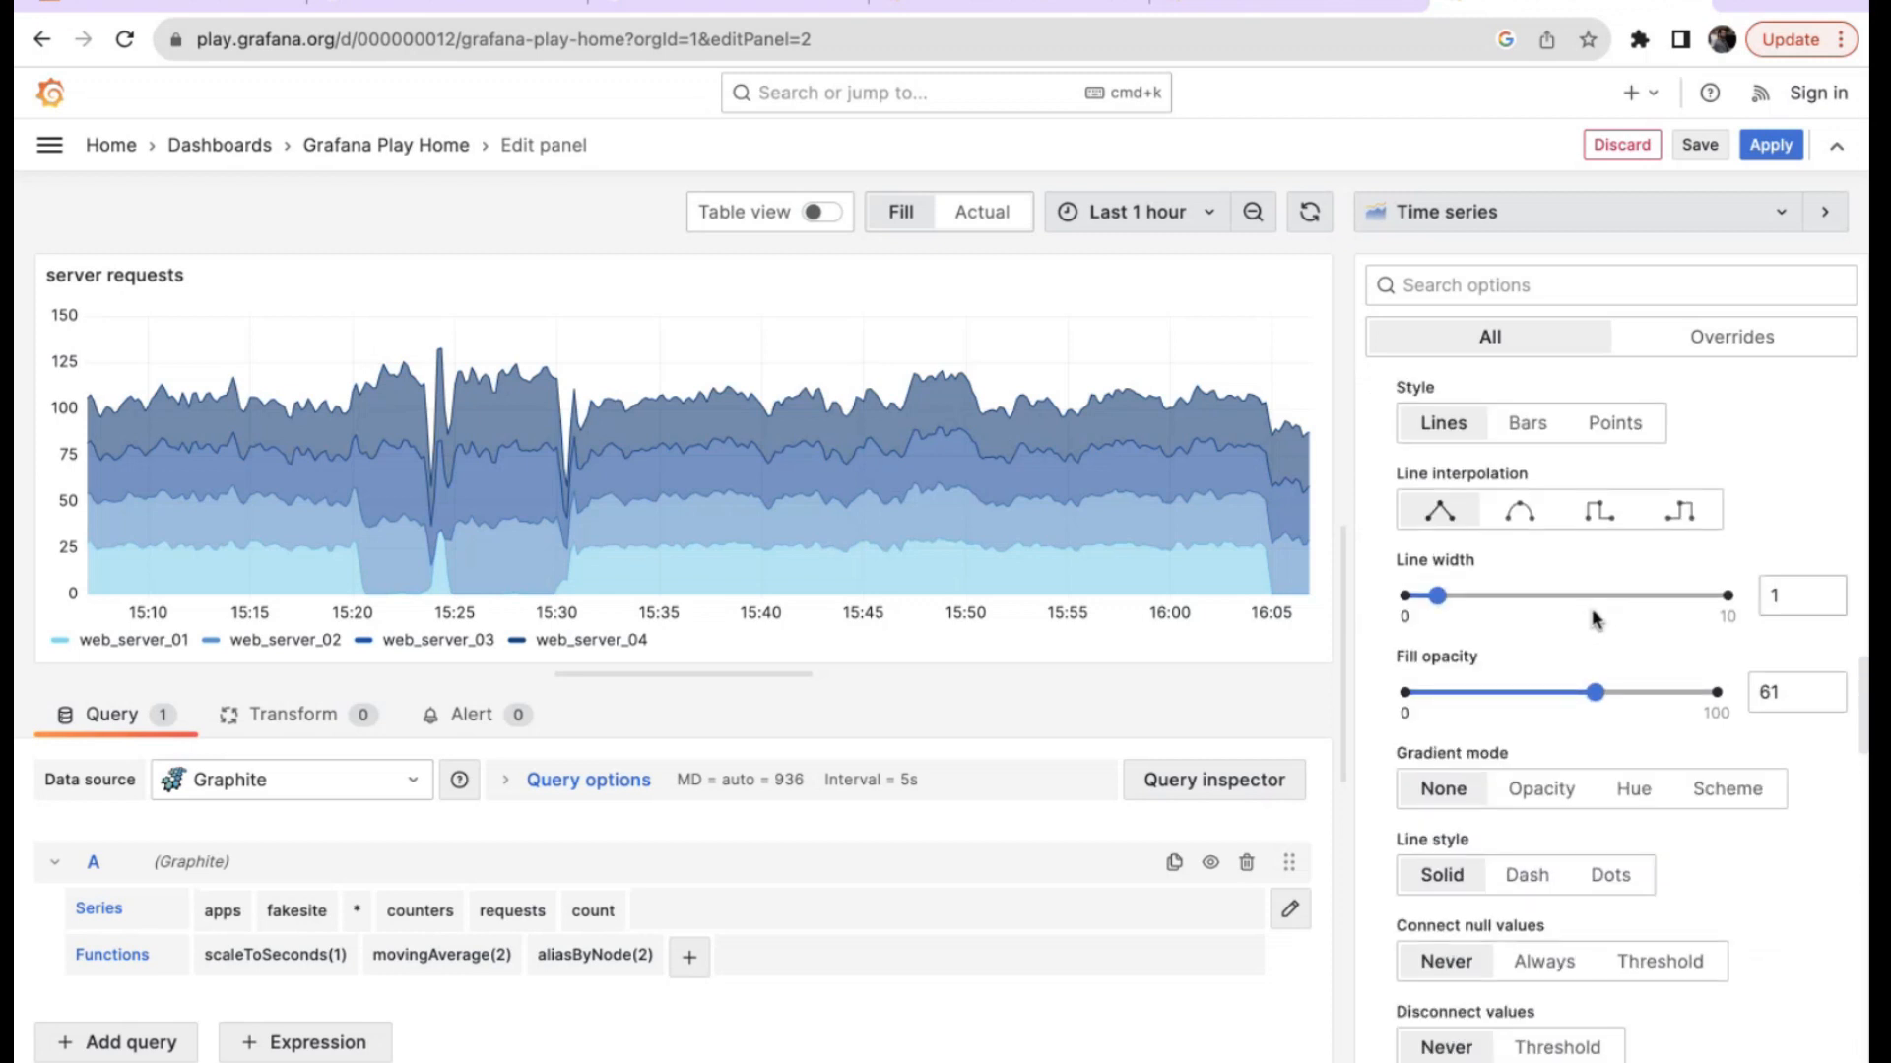
{"action": "left_click", "coordinate": [1521, 520]}
{"action": "left_click", "coordinate": [1599, 513]}
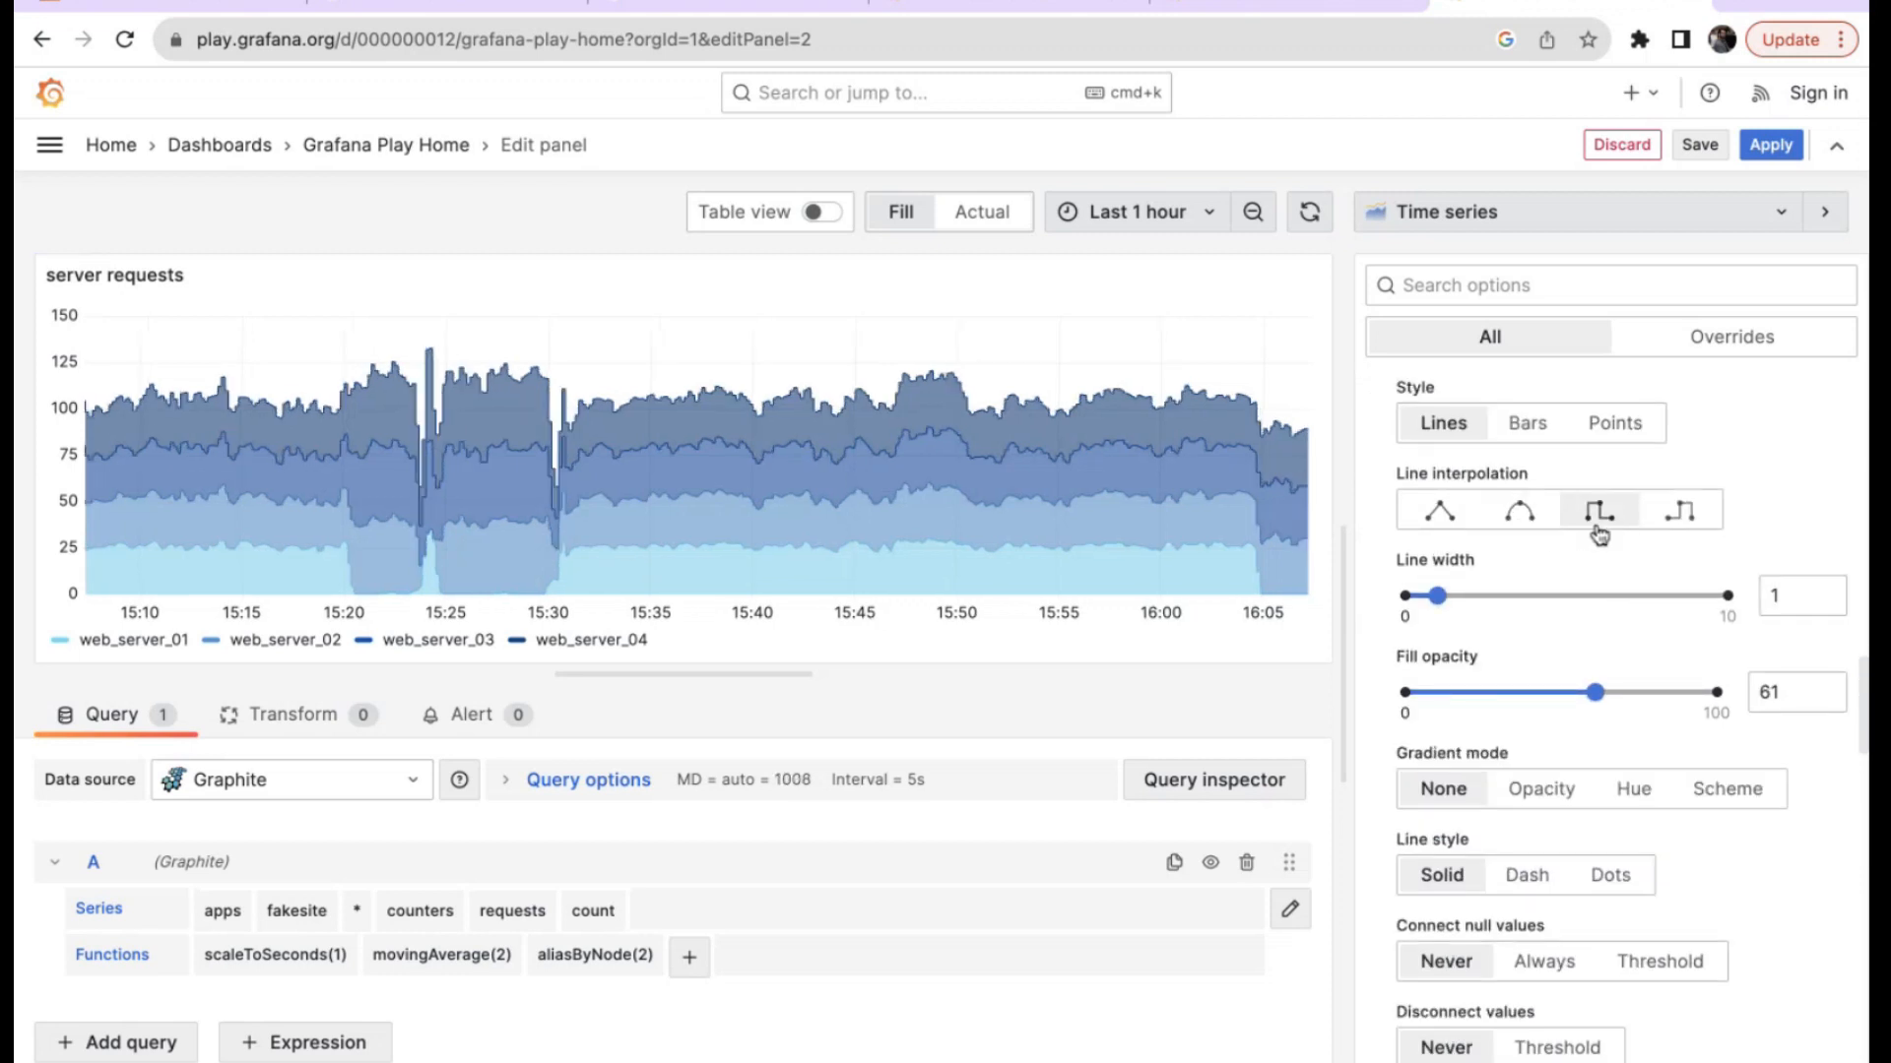
{"action": "left_click", "coordinate": [1677, 511]}
{"action": "left_click_drag", "start_coordinate": [1595, 695], "coordinate": [1525, 694]}
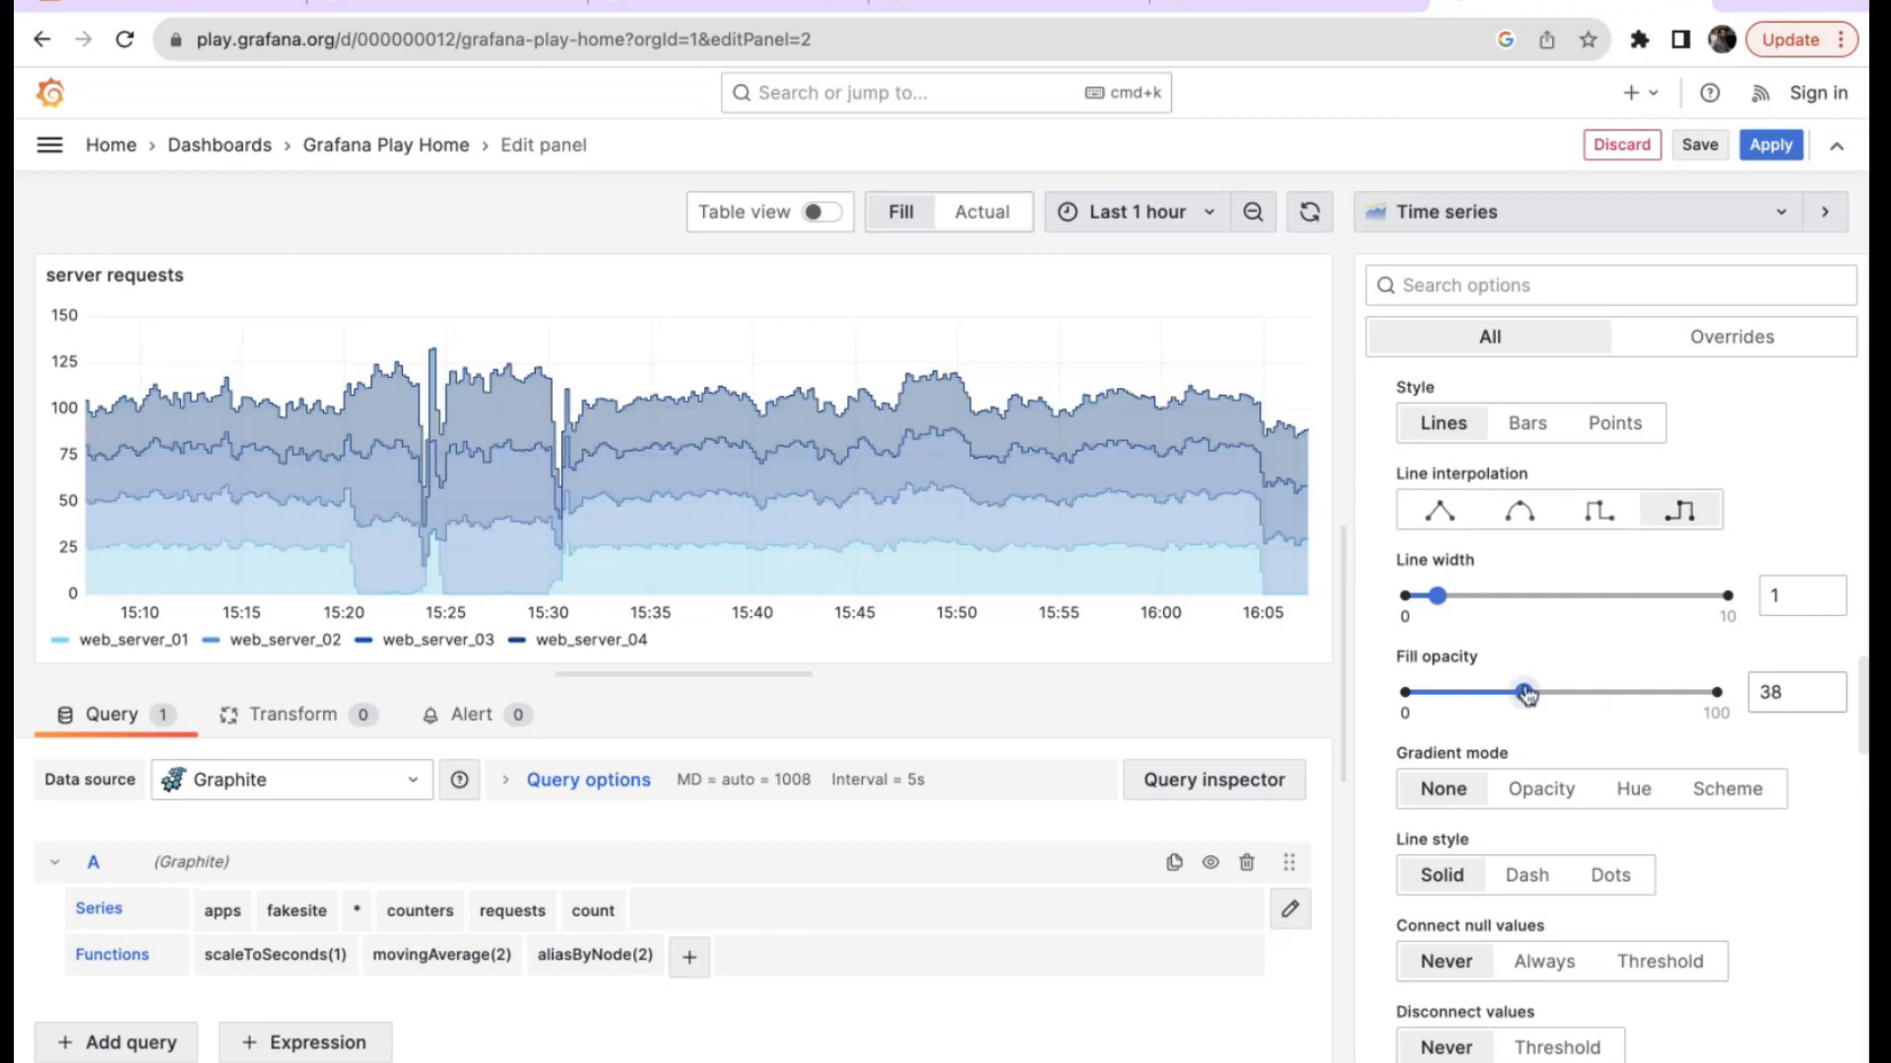
{"action": "left_click", "coordinate": [1465, 693]}
Set the line width to 4, then go back to the Grafana Play Home dashboard.
{"action": "left_click_drag", "start_coordinate": [1437, 596], "coordinate": [1601, 598]}
{"action": "key", "text": "BackSpace"}
{"action": "type", "text": "2"}
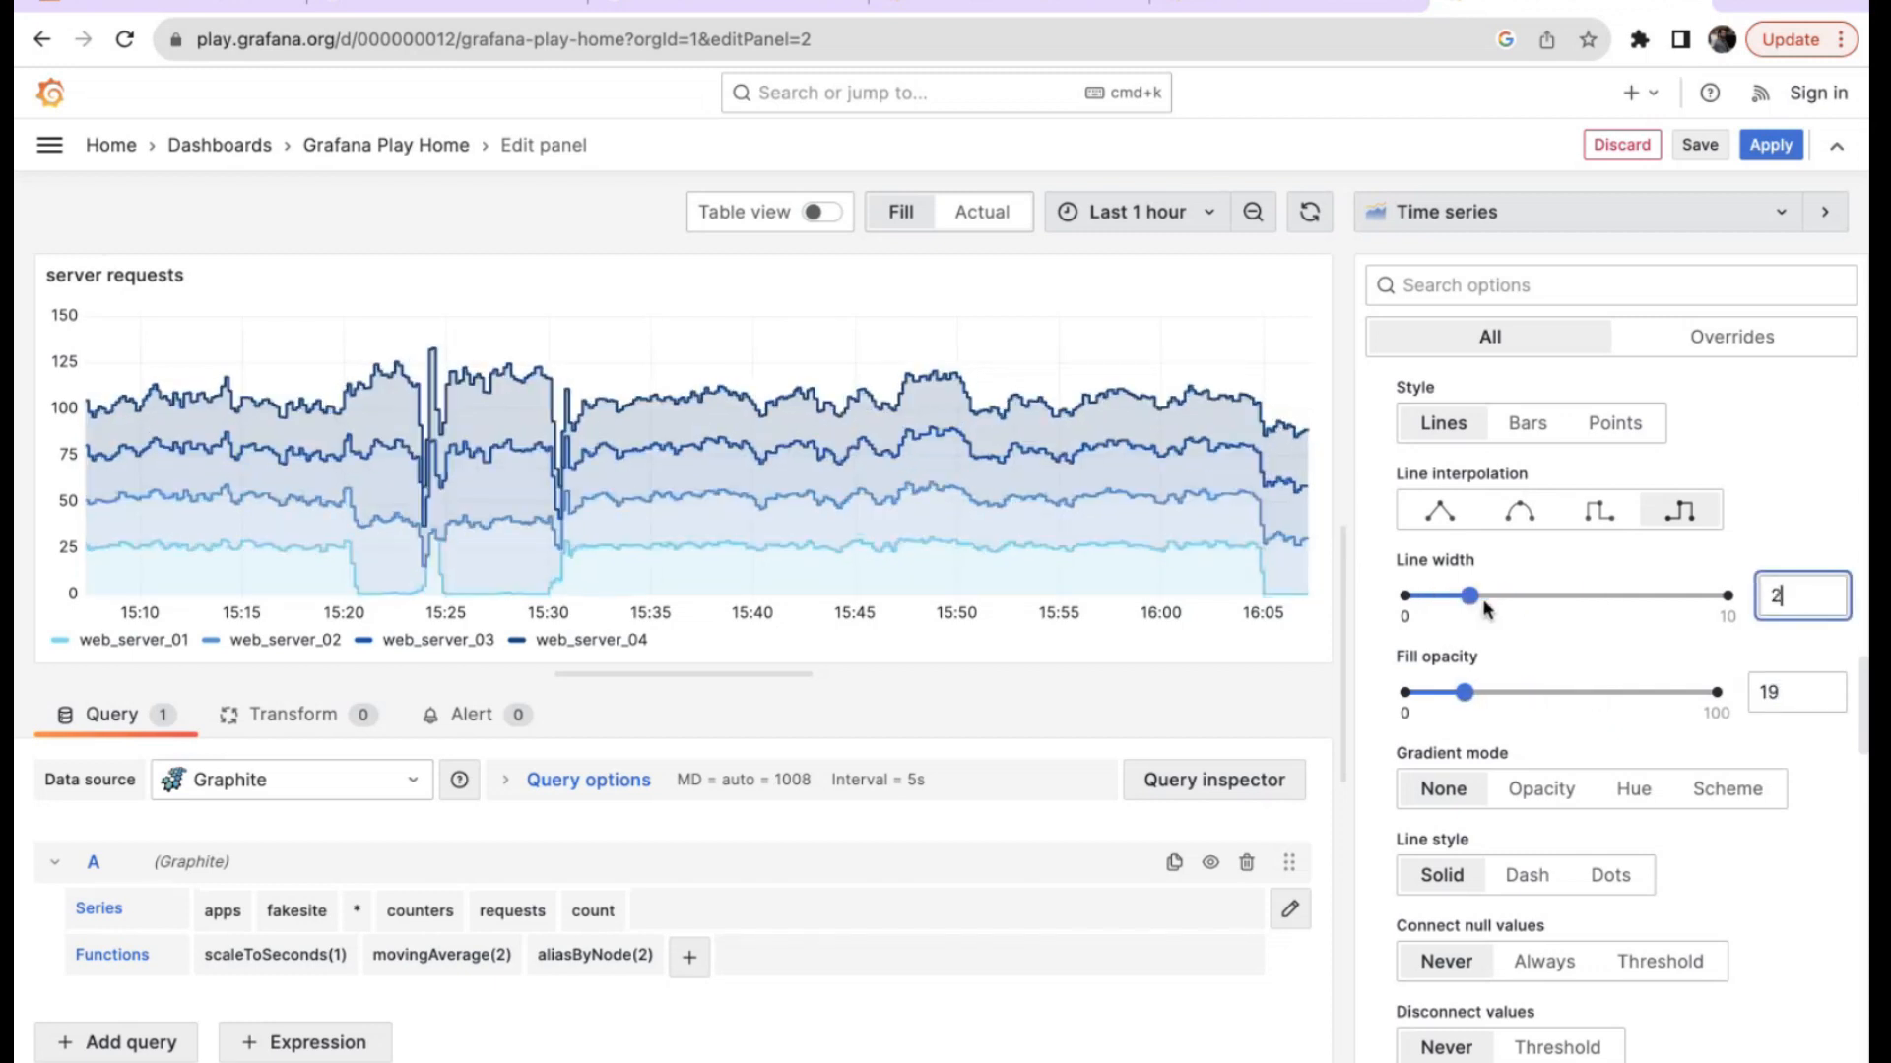
{"action": "key", "text": "BackSpace"}
{"action": "type", "text": "4"}
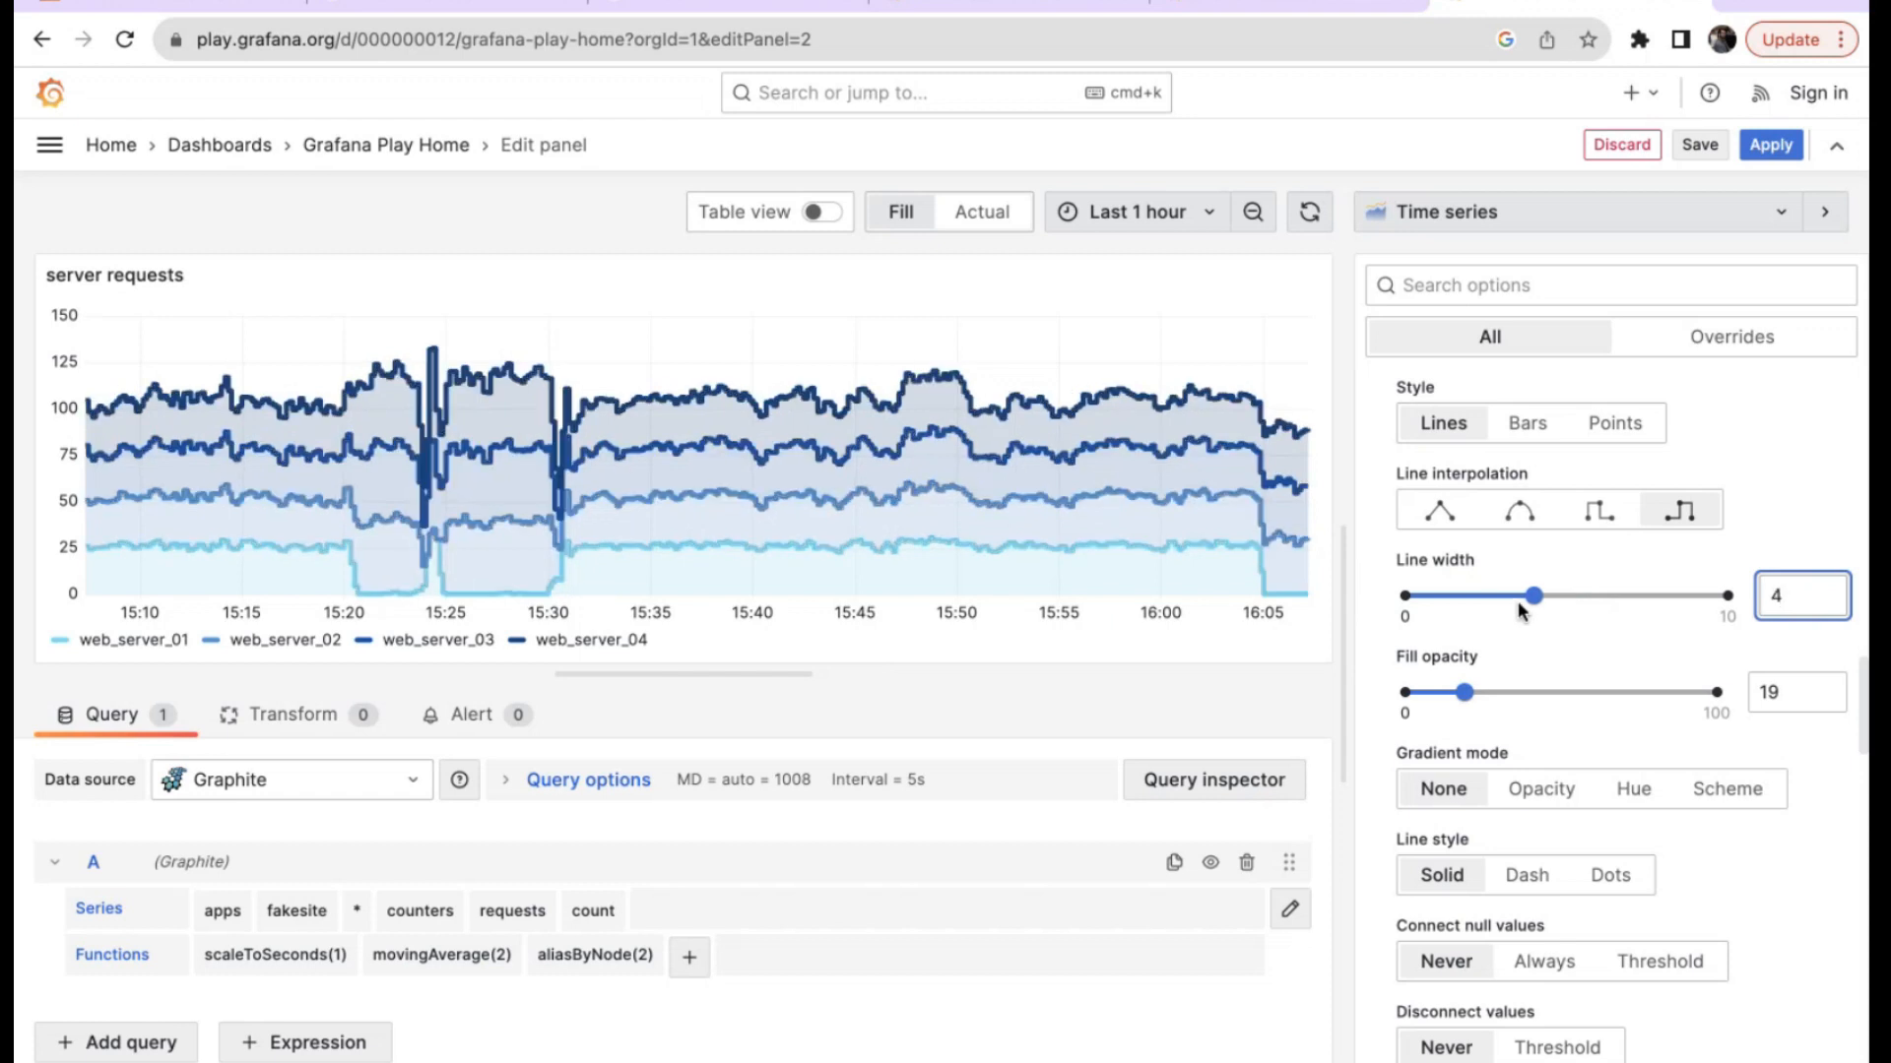
{"action": "scroll", "coordinate": [1544, 381], "scroll_direction": "down", "scroll_amount": 5}
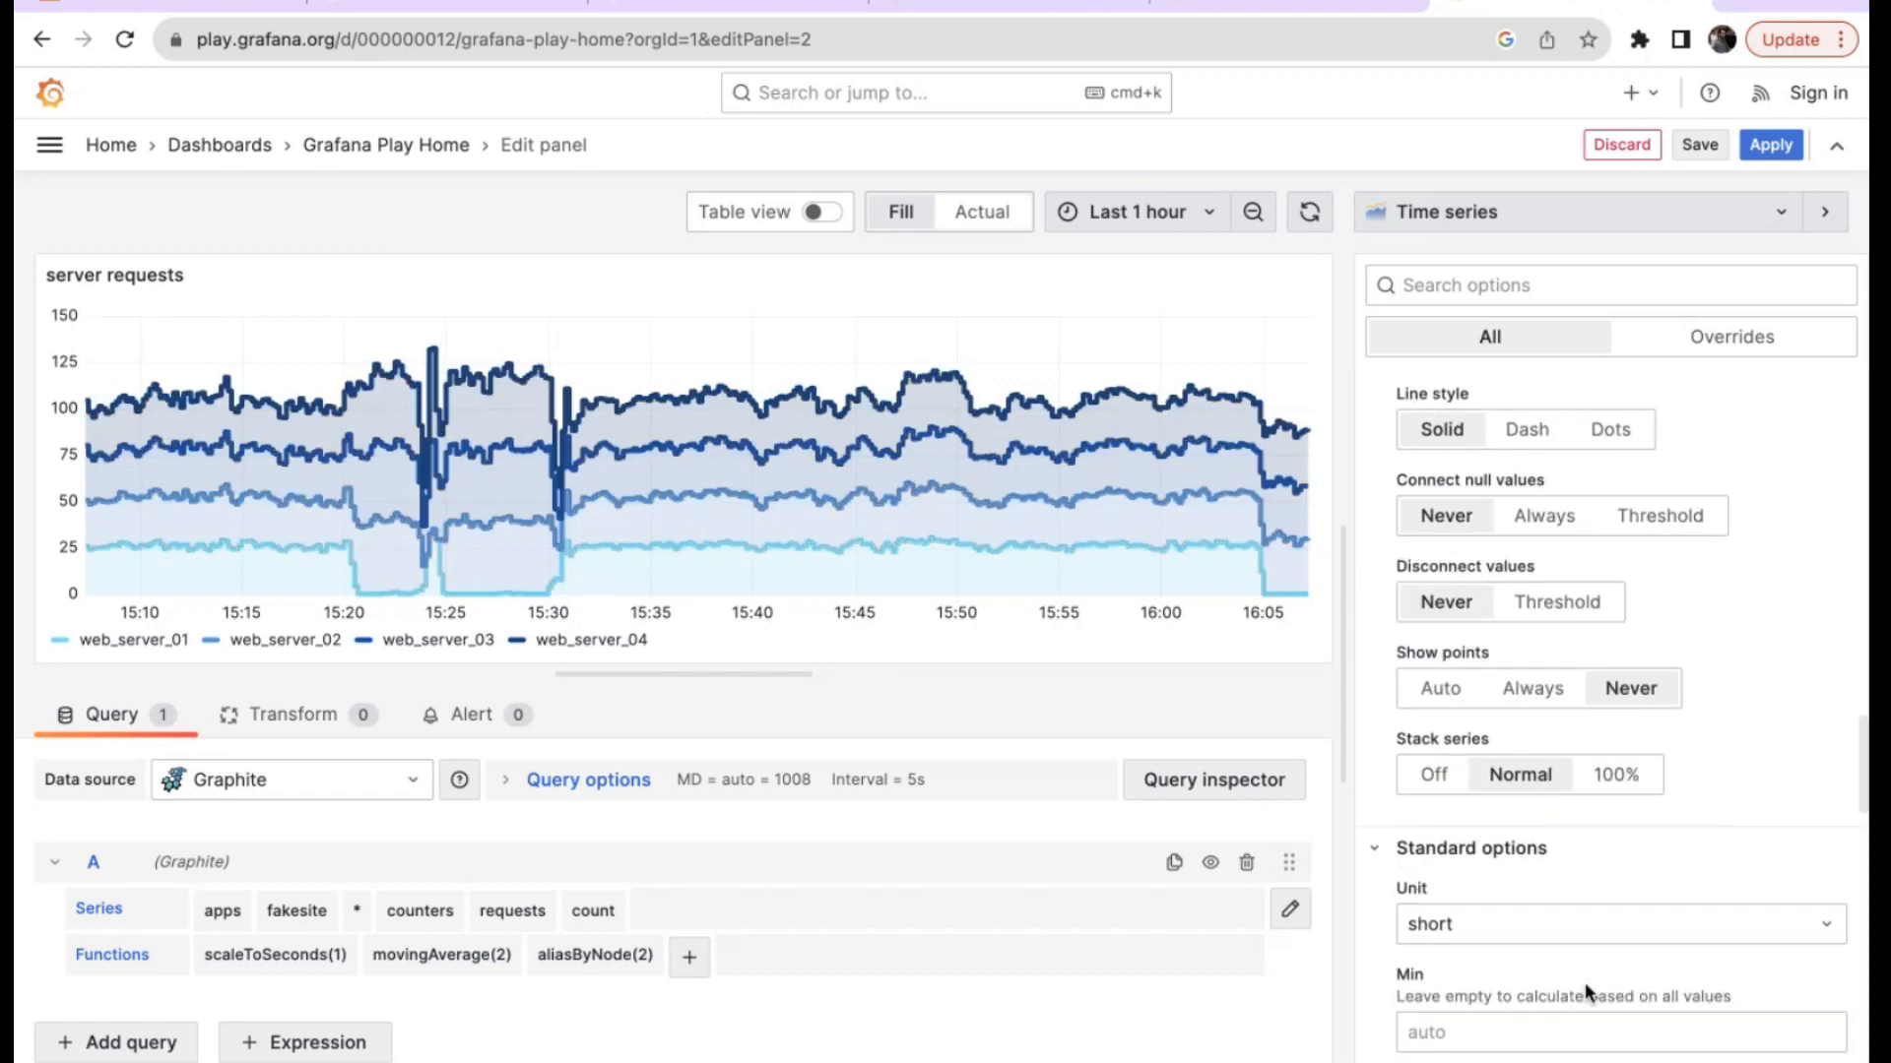
{"action": "scroll", "coordinate": [1586, 983], "scroll_direction": "up", "scroll_amount": 10}
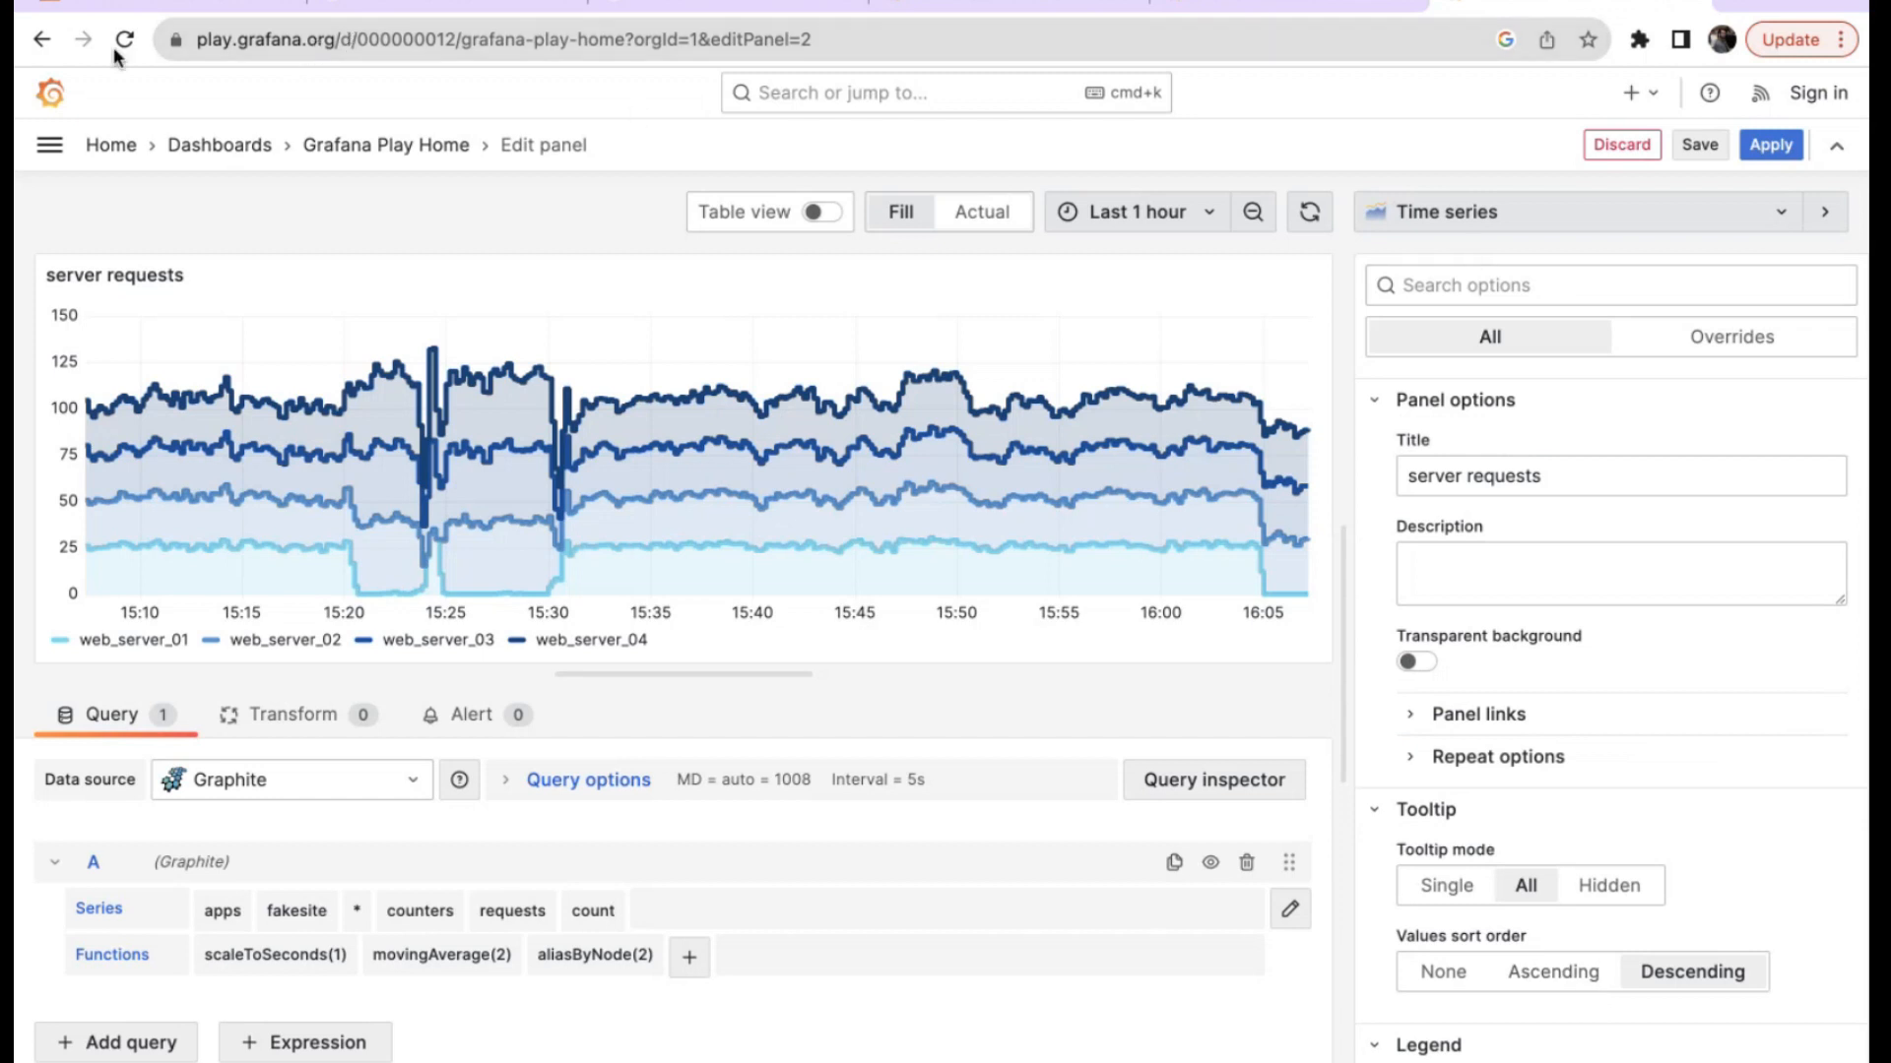
{"action": "left_click", "coordinate": [42, 39]}
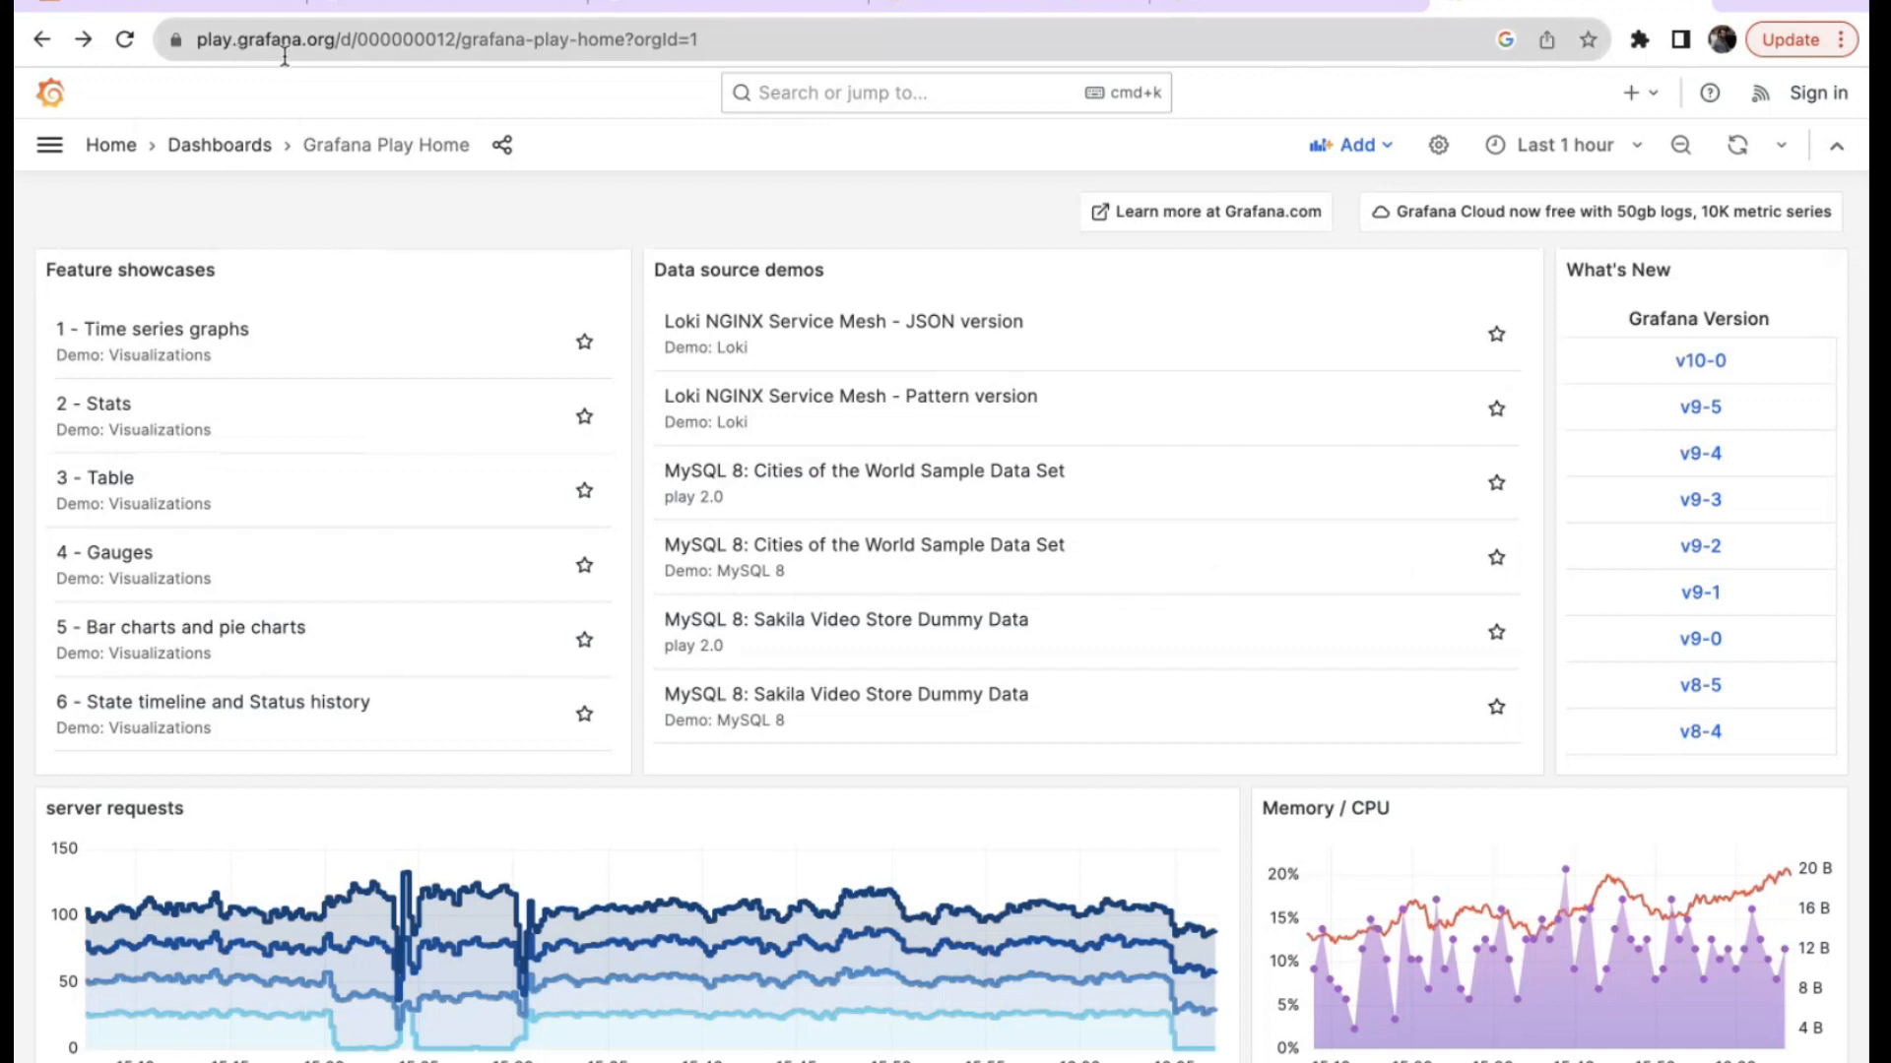
Load the play.grafana.org home page, scroll through its charts, then switch to the Prometheus 2.0 Stats tab.
{"action": "left_click_drag", "start_coordinate": [337, 44], "coordinate": [915, 87]}
{"action": "key", "text": "BackSpace"}
{"action": "key", "text": "Return"}
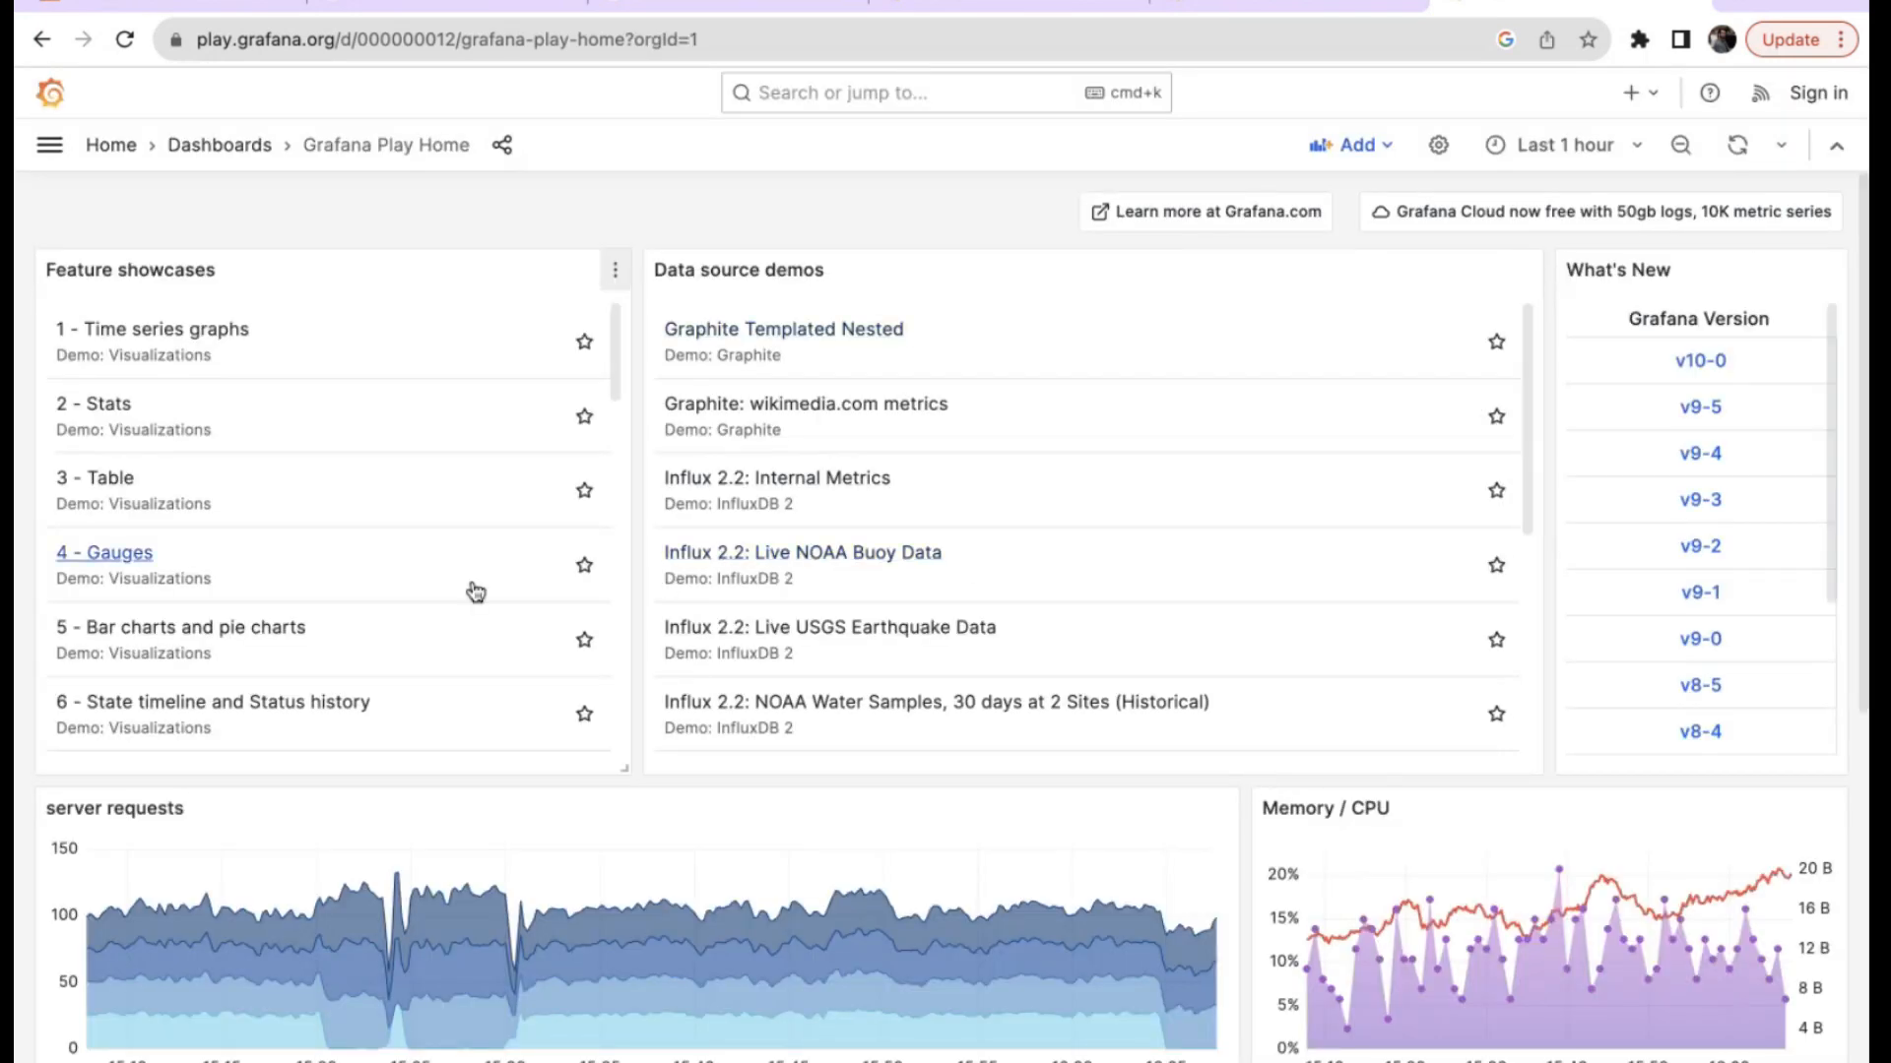
{"action": "scroll", "coordinate": [476, 591], "scroll_direction": "down", "scroll_amount": 8}
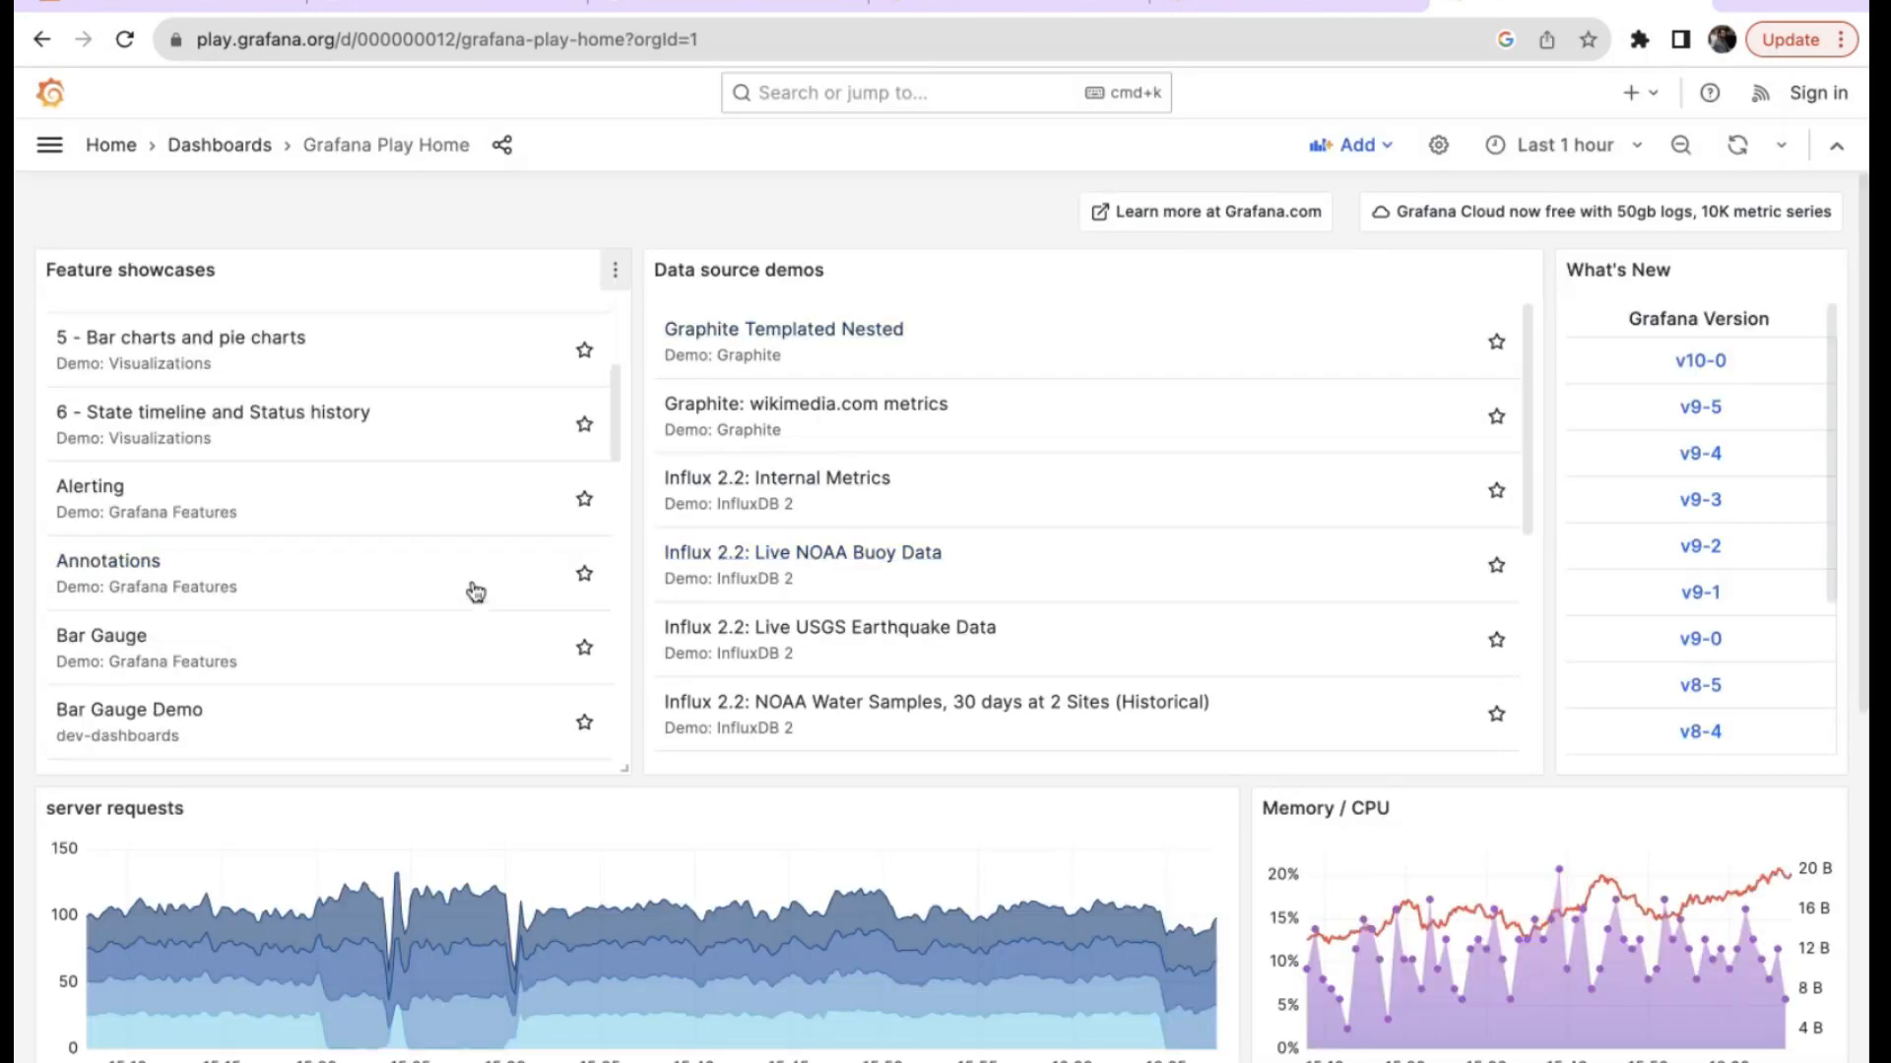
{"action": "scroll", "coordinate": [823, 844], "scroll_direction": "down", "scroll_amount": 7}
{"action": "scroll", "coordinate": [817, 844], "scroll_direction": "down", "scroll_amount": 1}
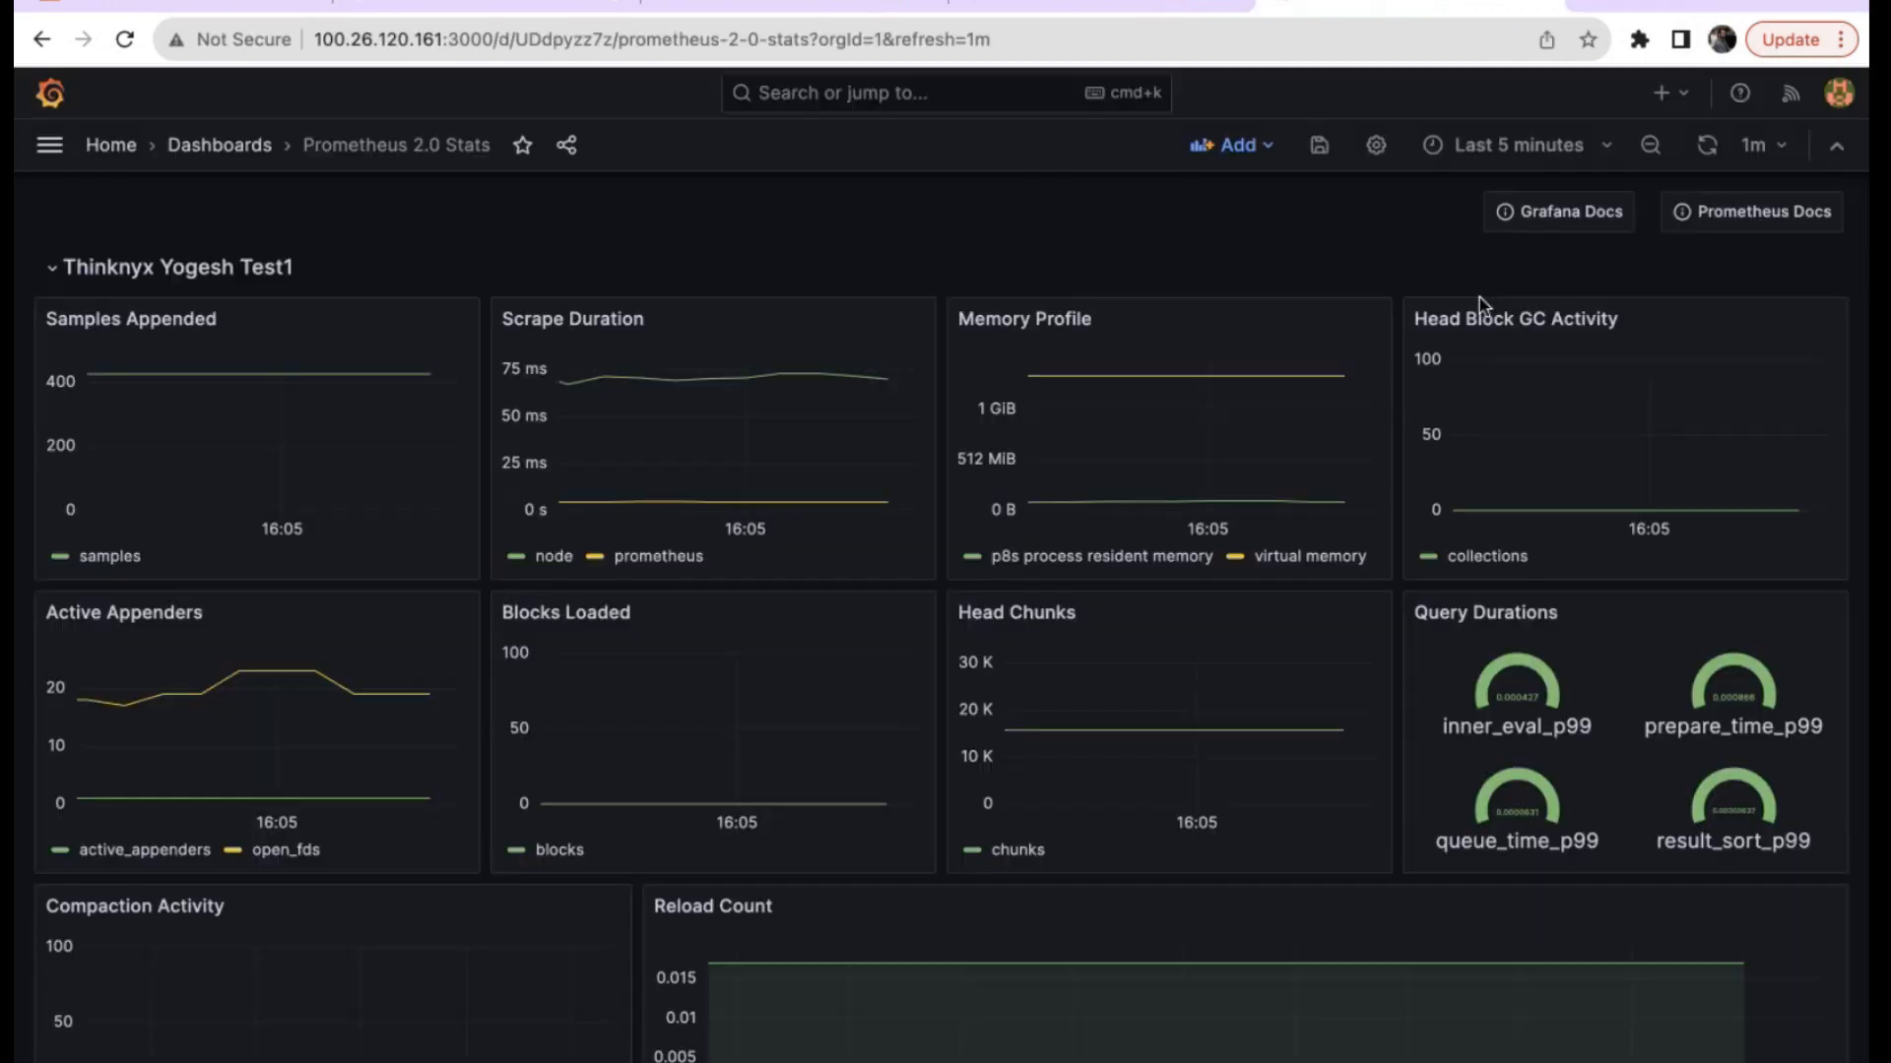
{"action": "left_click", "coordinate": [1697, 20]}
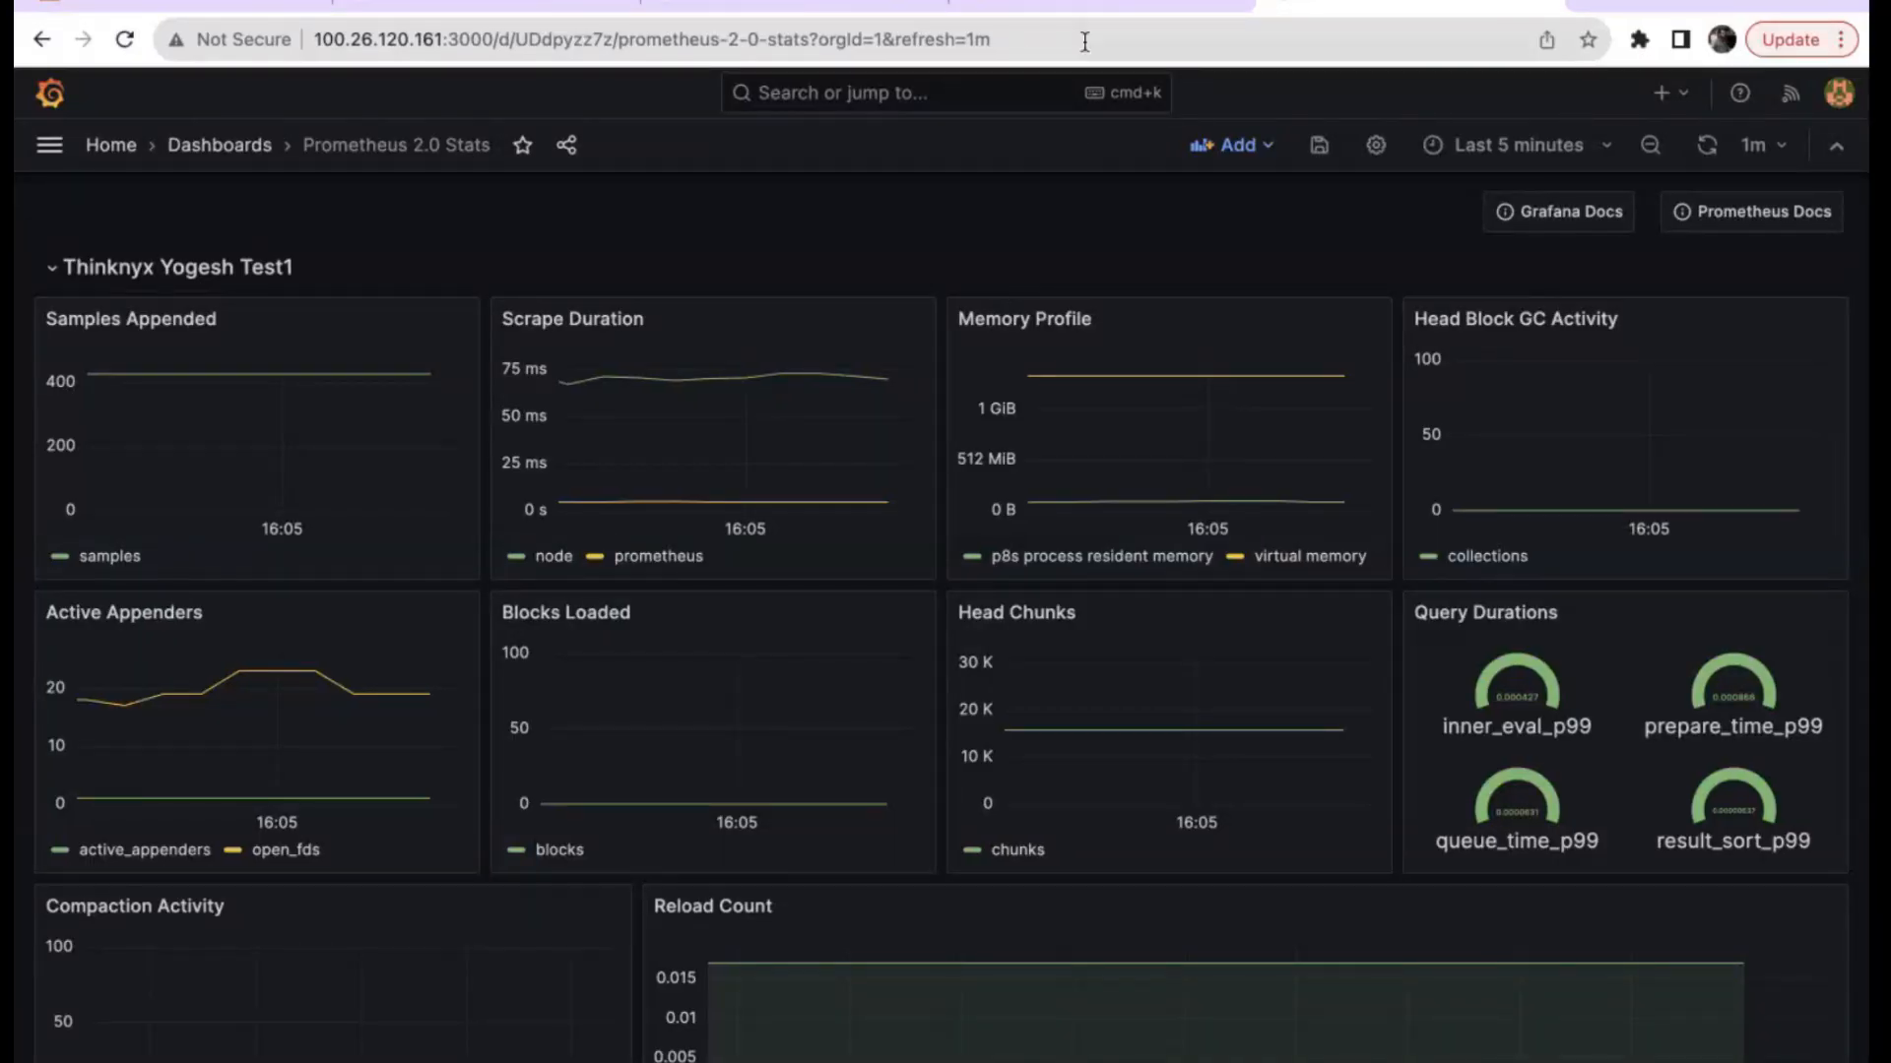
Switch to the download tab and load the grafana.com home page.
{"action": "left_click", "coordinate": [1100, 5]}
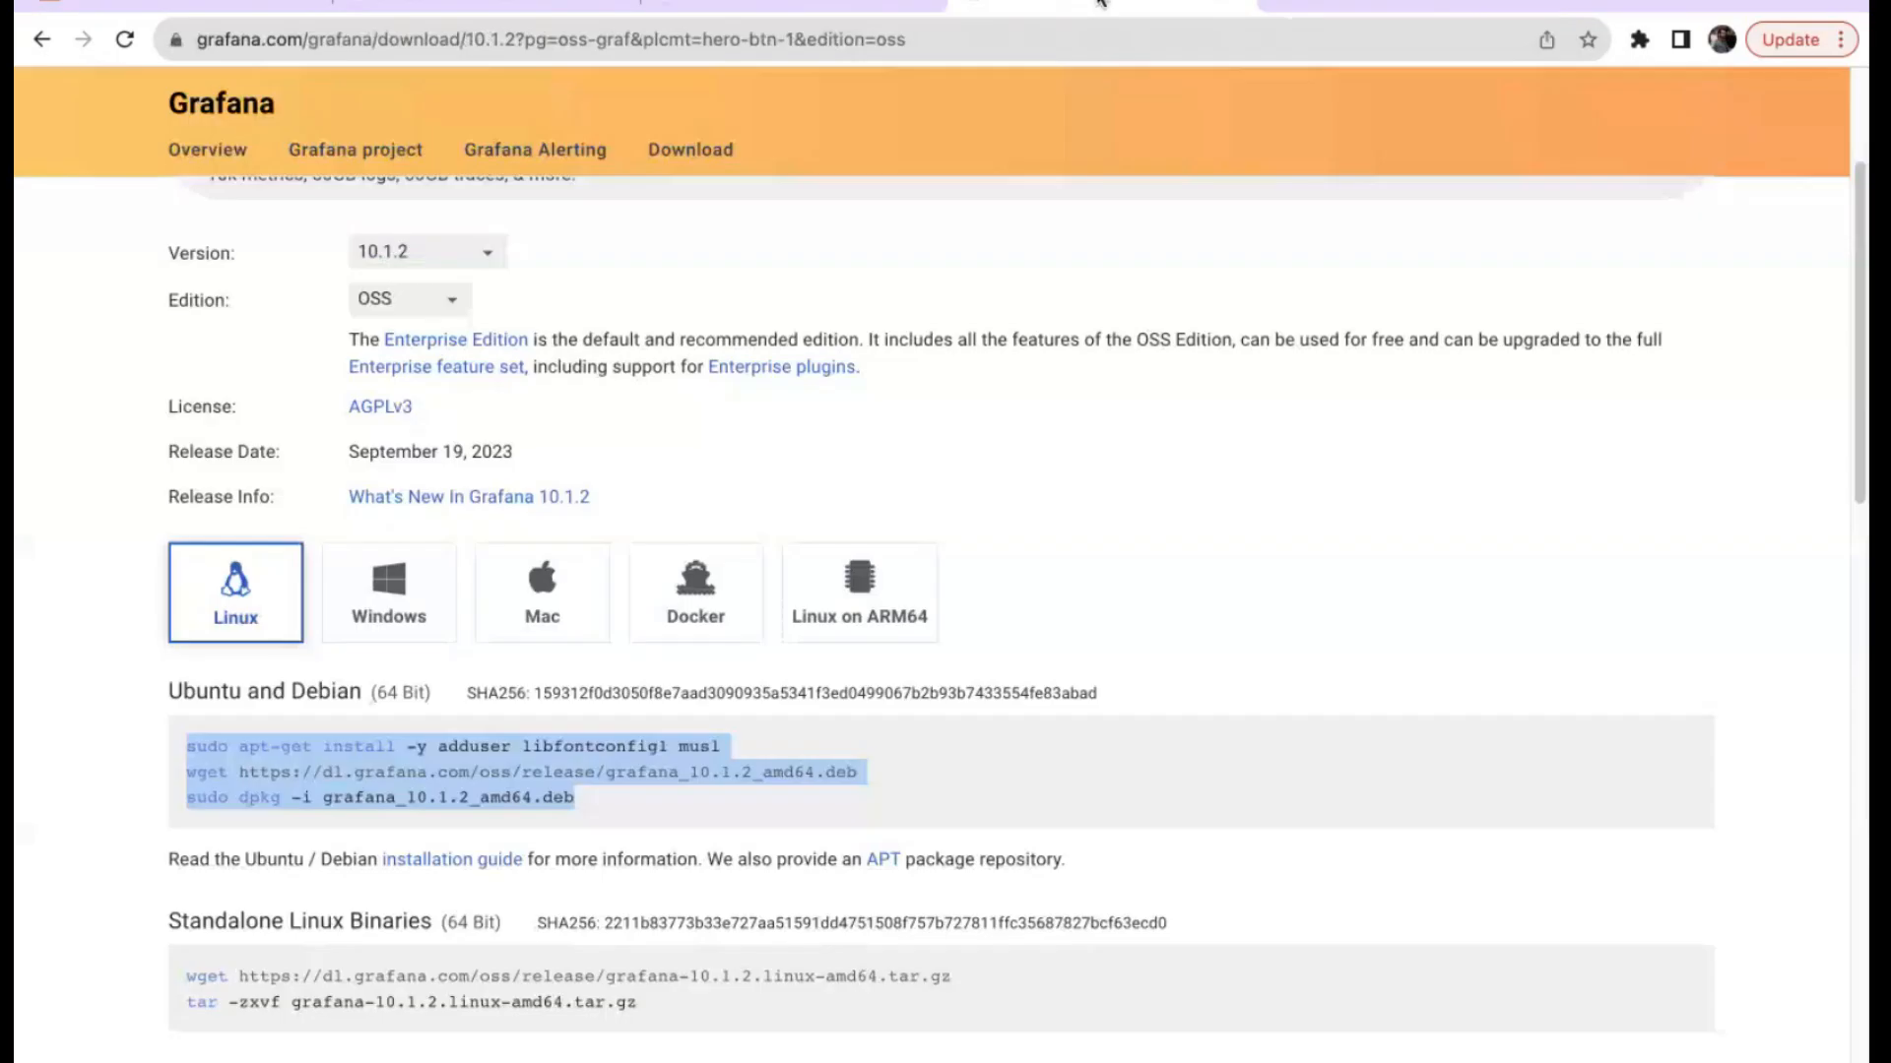
{"action": "scroll", "coordinate": [492, 379], "scroll_direction": "up", "scroll_amount": 5}
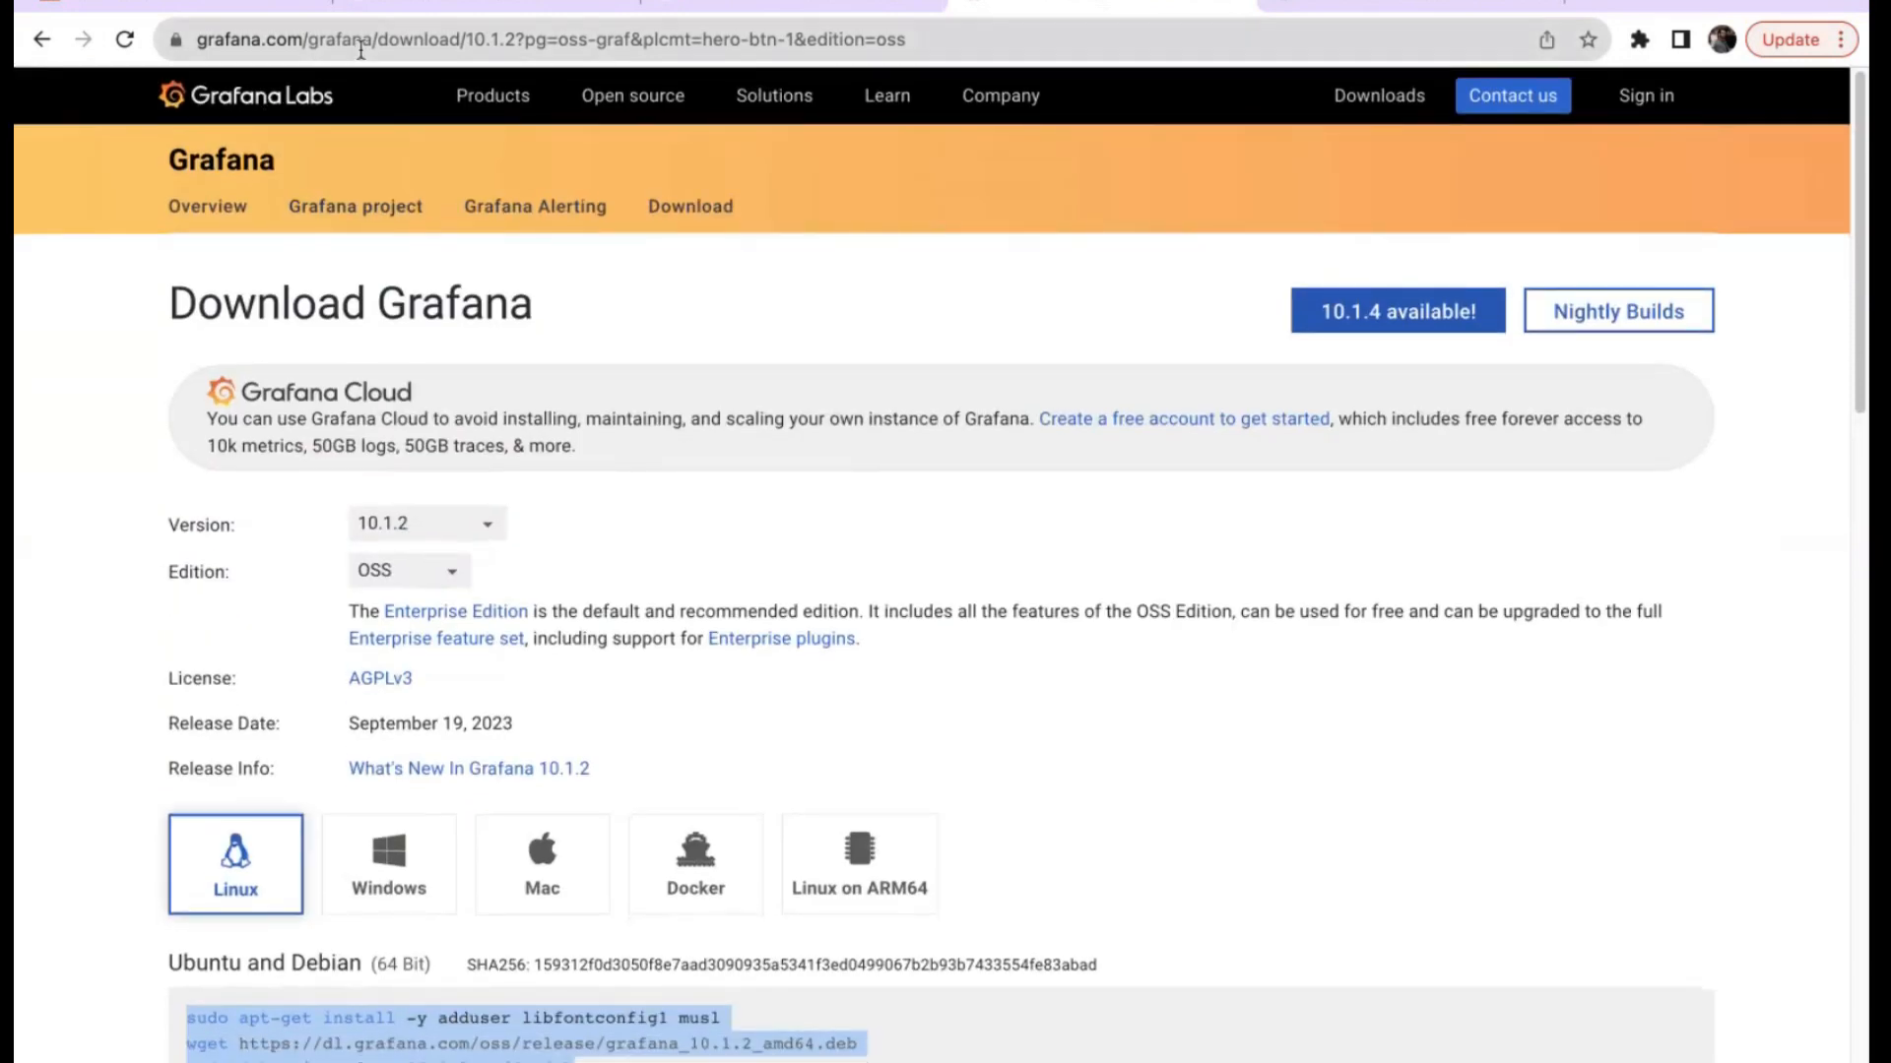
{"action": "left_click_drag", "start_coordinate": [306, 40], "coordinate": [1034, 109]}
{"action": "key", "text": "BackSpace"}
{"action": "key", "text": "Return"}
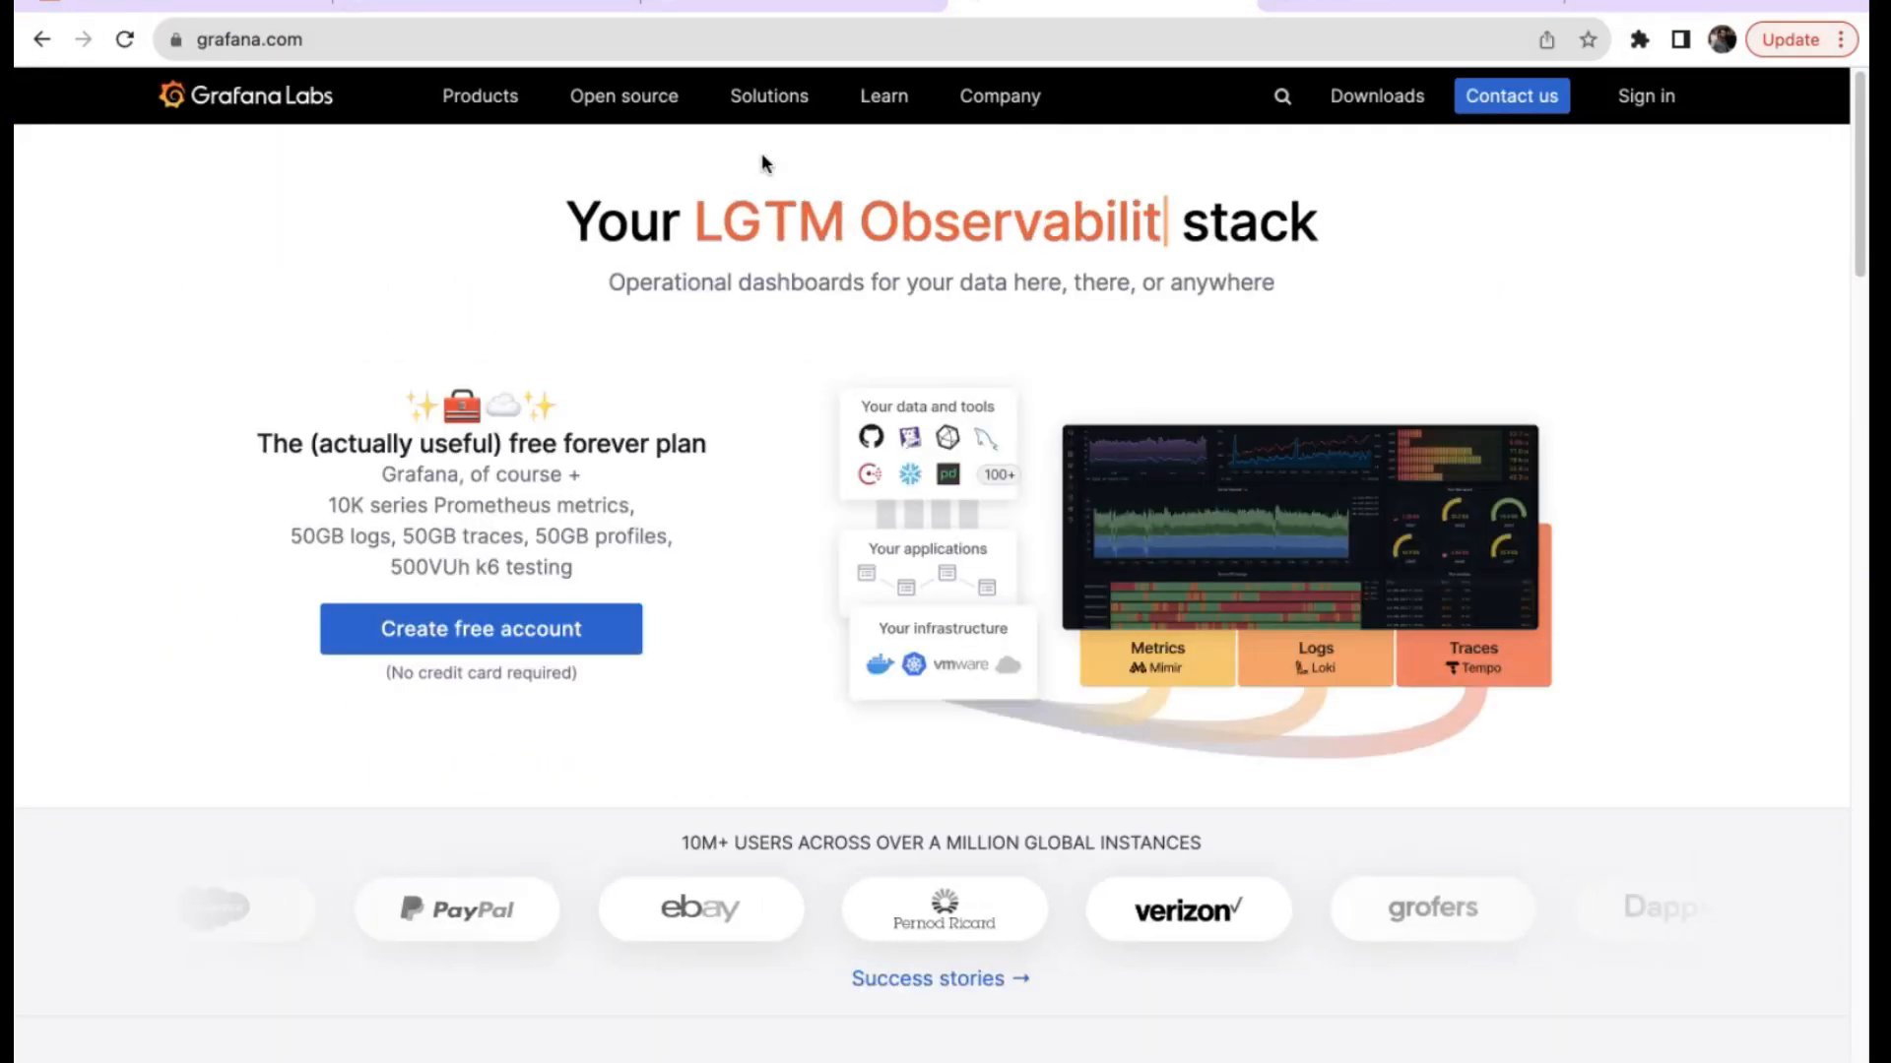
Open the Grafana OSS product page through Open source > Grafana and scroll down.
{"action": "mouse_move", "coordinate": [630, 110]}
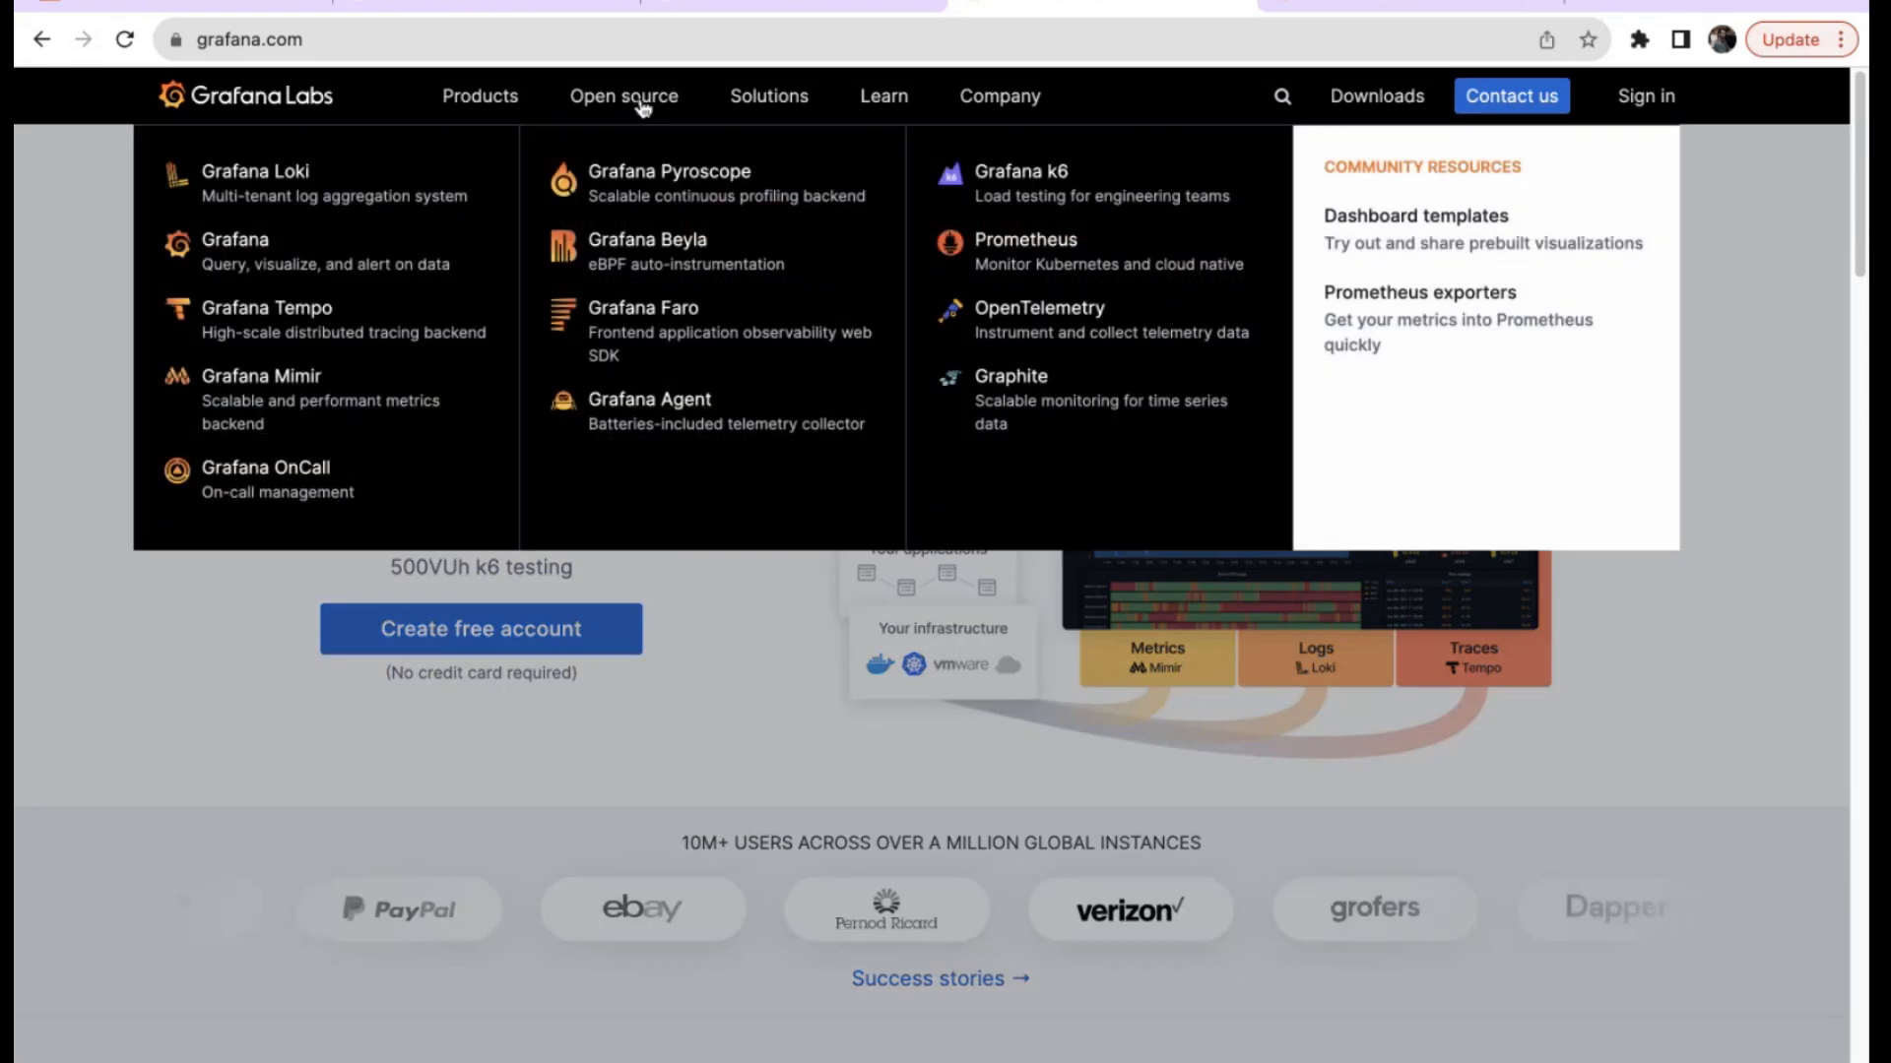
{"action": "left_click", "coordinate": [274, 240]}
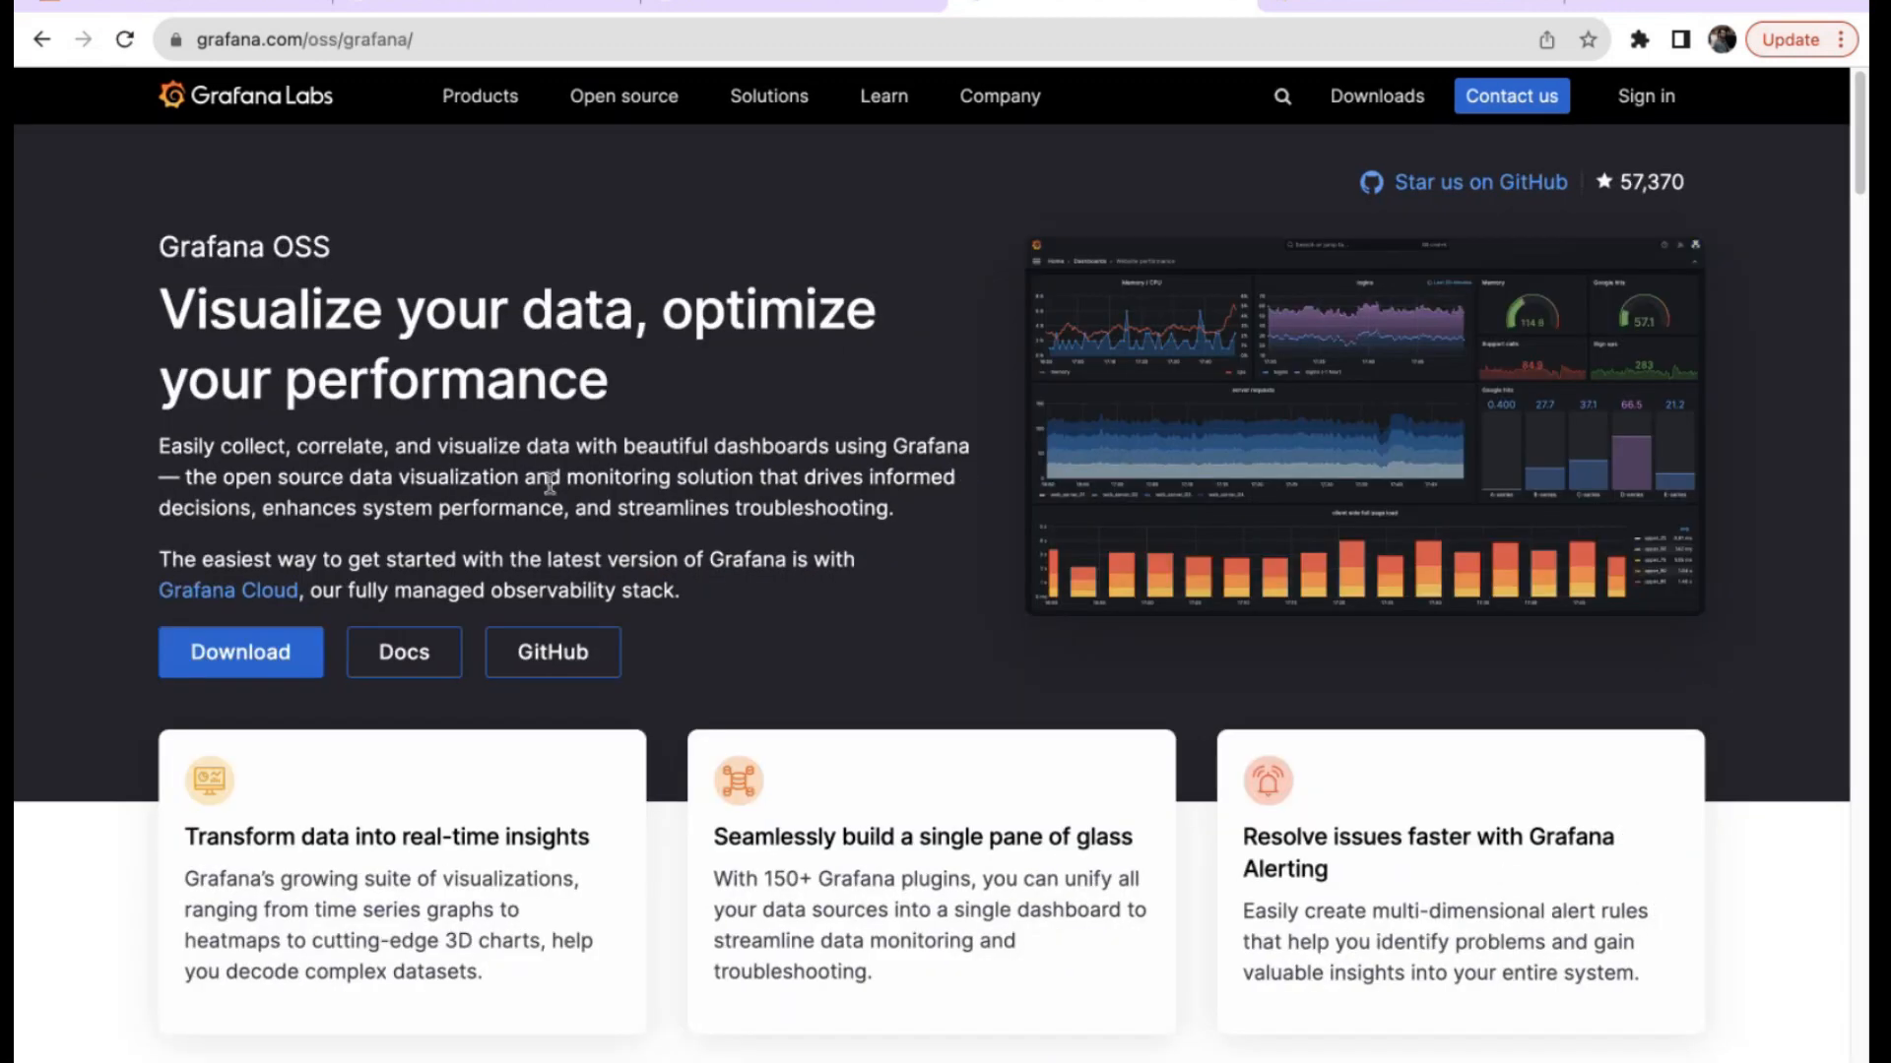
{"action": "scroll", "coordinate": [548, 493], "scroll_direction": "down", "scroll_amount": 20}
{"action": "scroll", "coordinate": [551, 492], "scroll_direction": "down", "scroll_amount": 3}
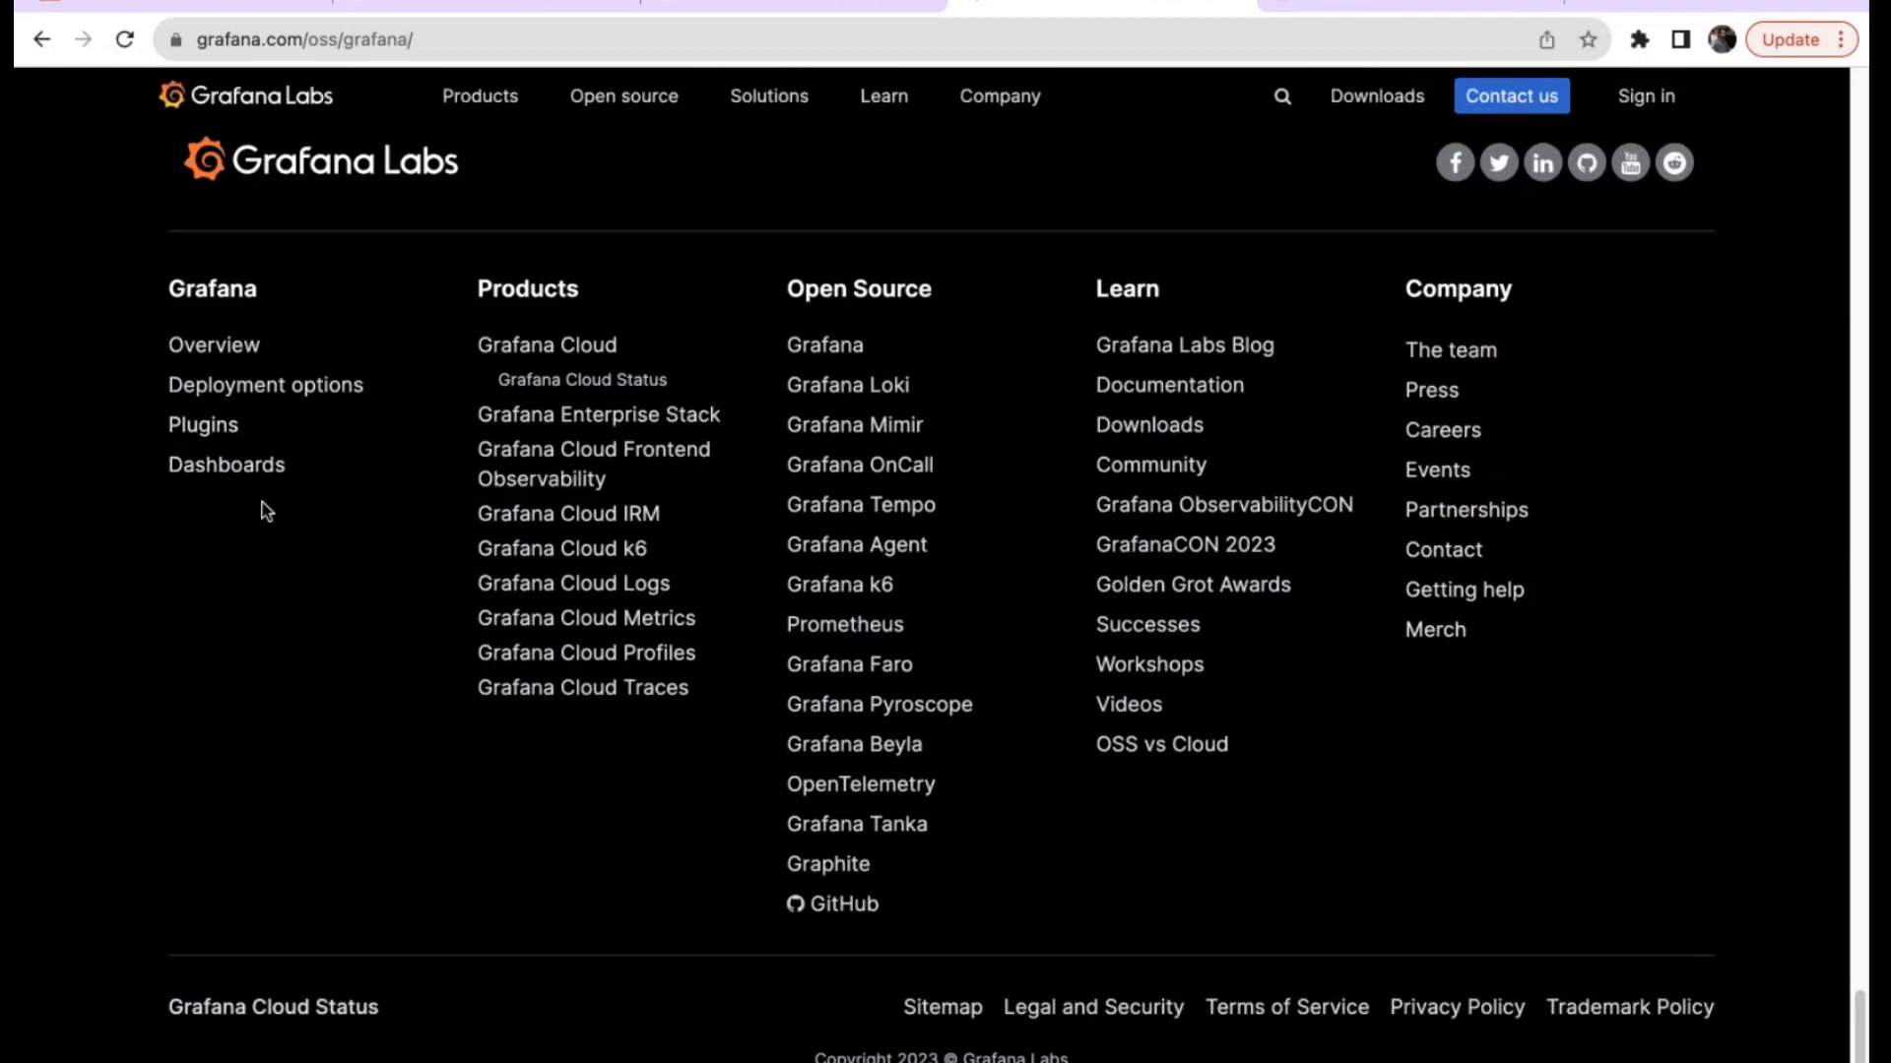
Open the grafana.com Dashboards catalogue and filter it to the Prometheus data source.
{"action": "left_click", "coordinate": [255, 475]}
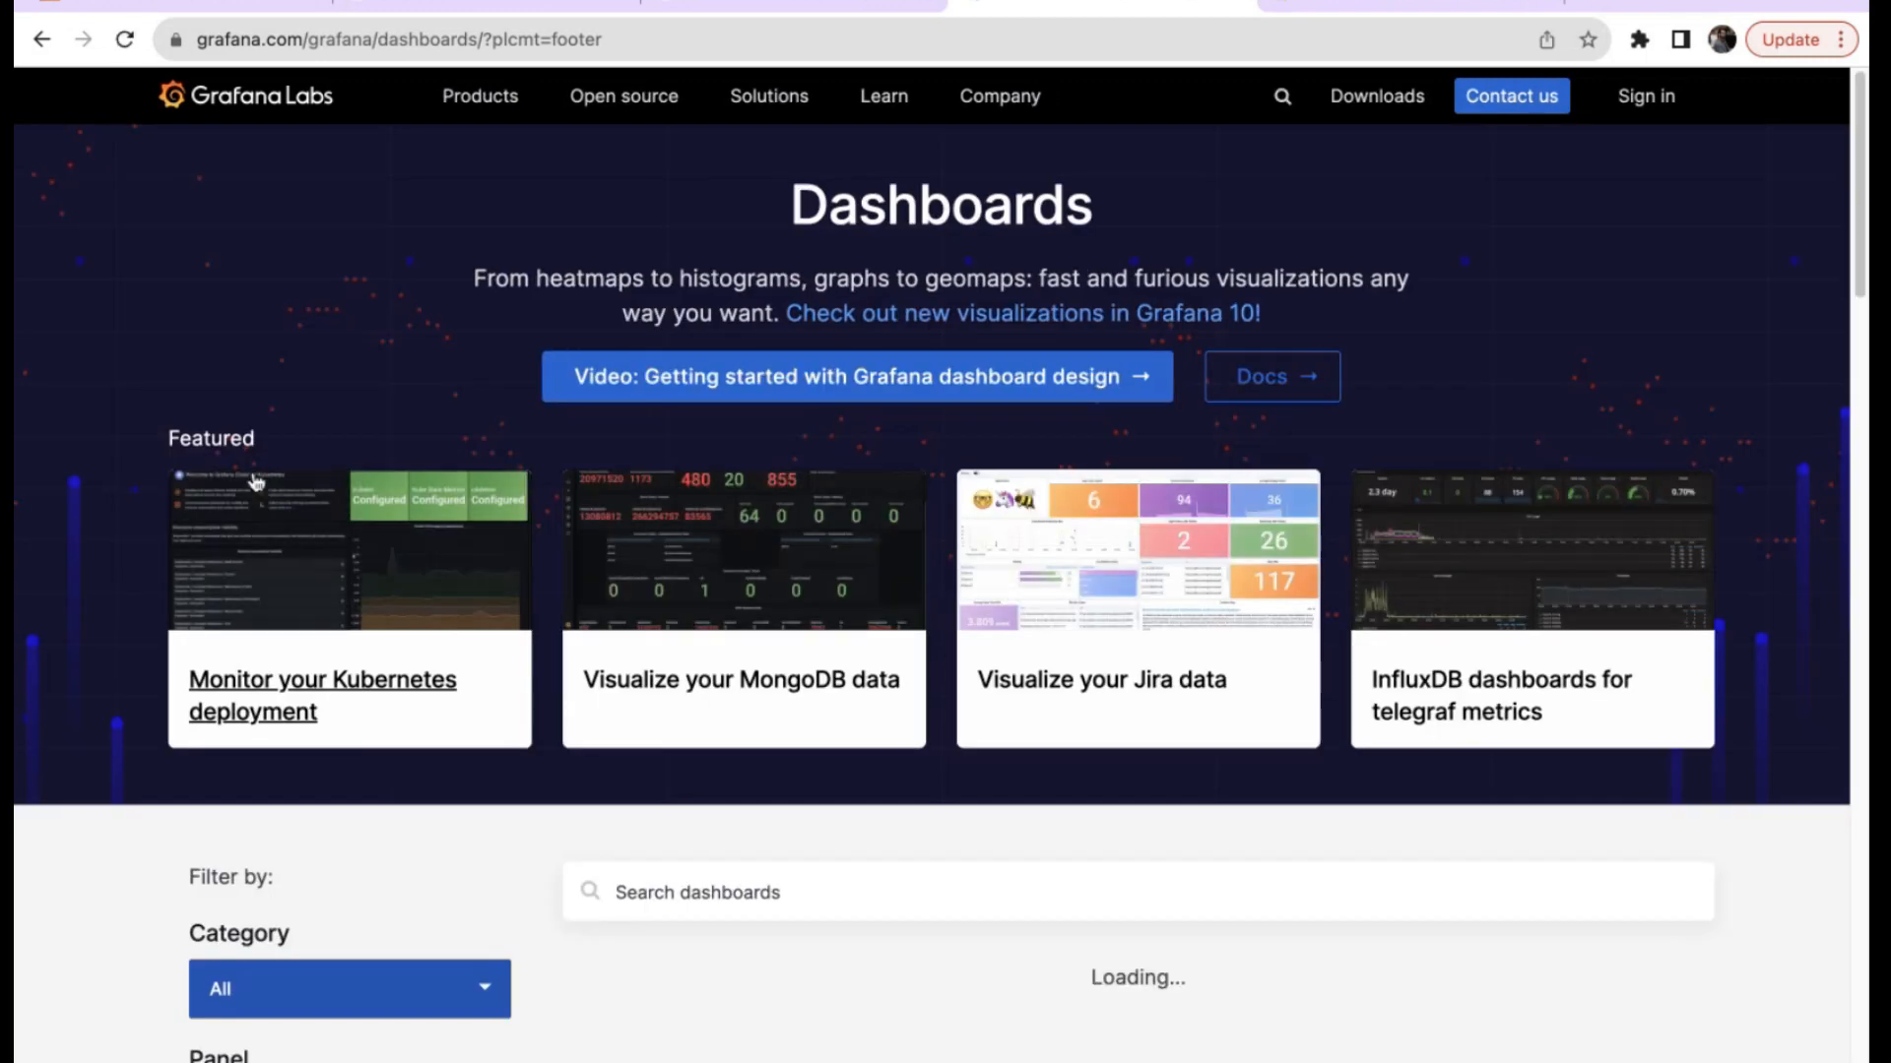
{"action": "scroll", "coordinate": [1131, 768], "scroll_direction": "down", "scroll_amount": 2}
{"action": "scroll", "coordinate": [1130, 768], "scroll_direction": "down", "scroll_amount": 5}
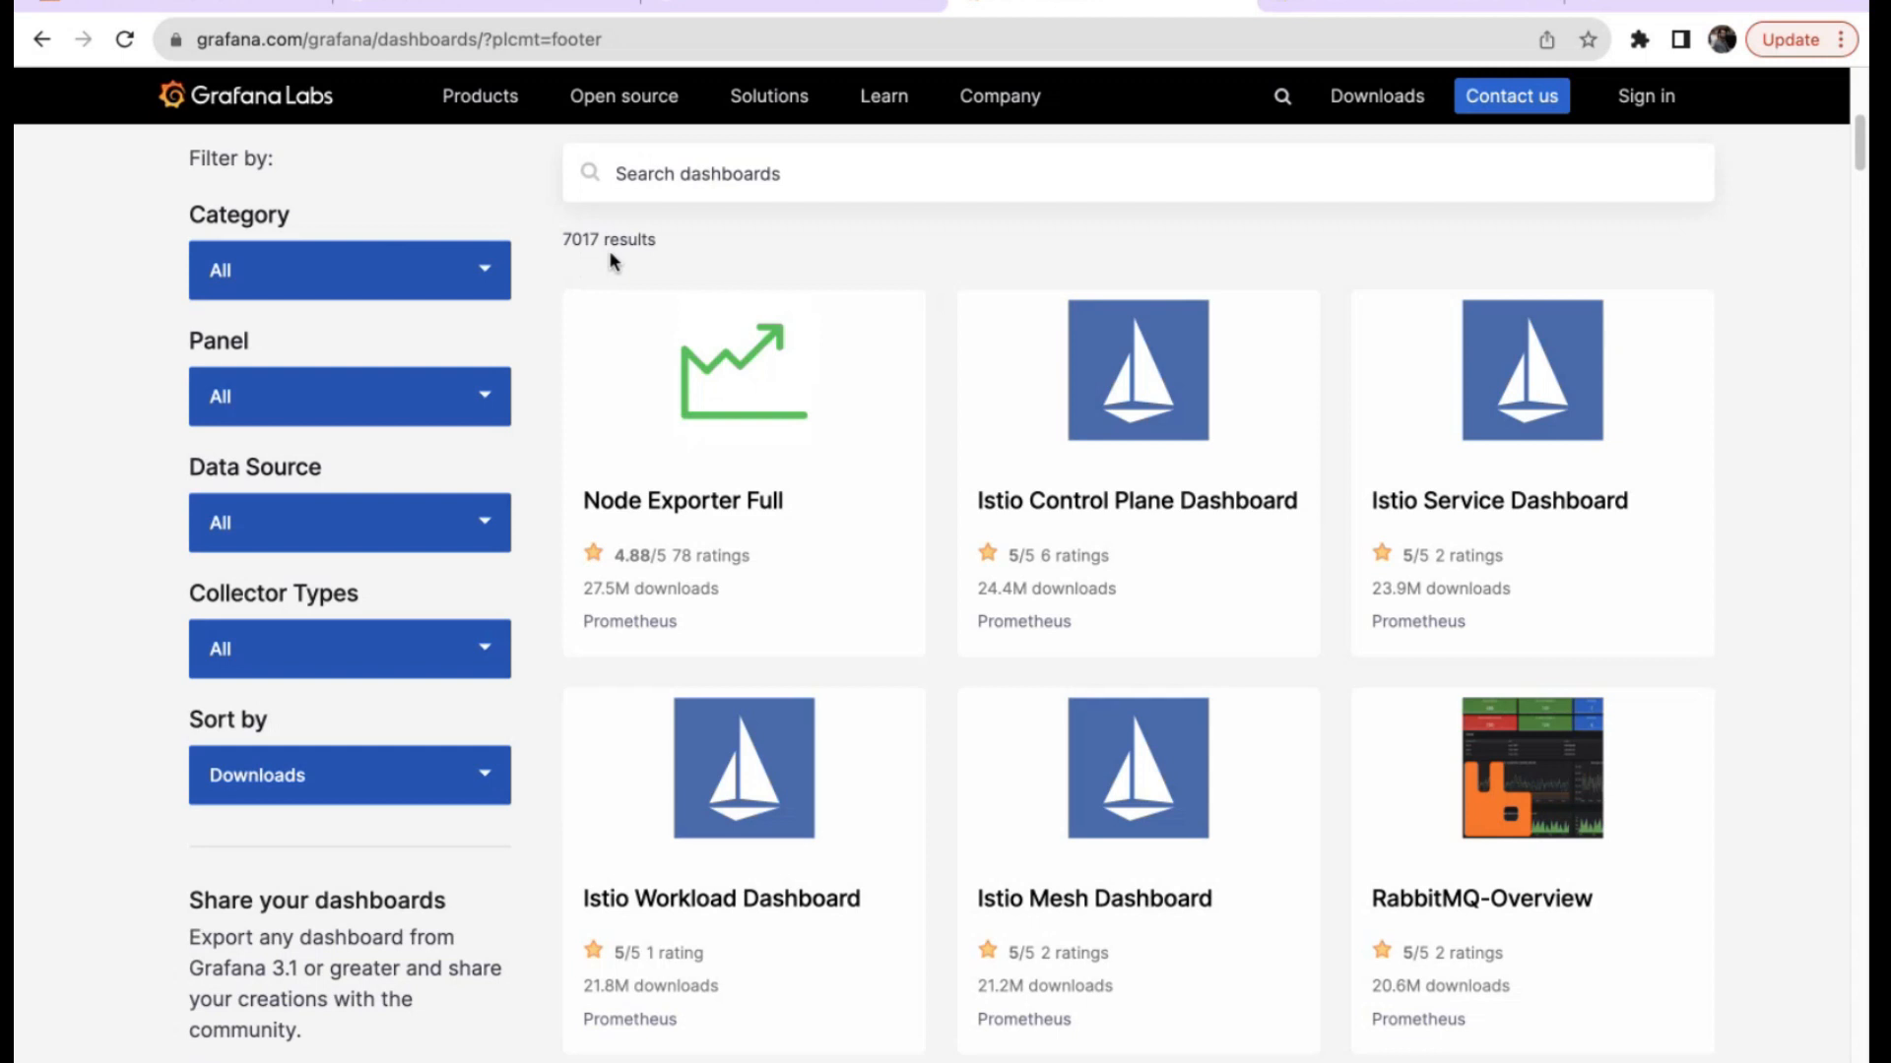
{"action": "left_click", "coordinate": [331, 541]}
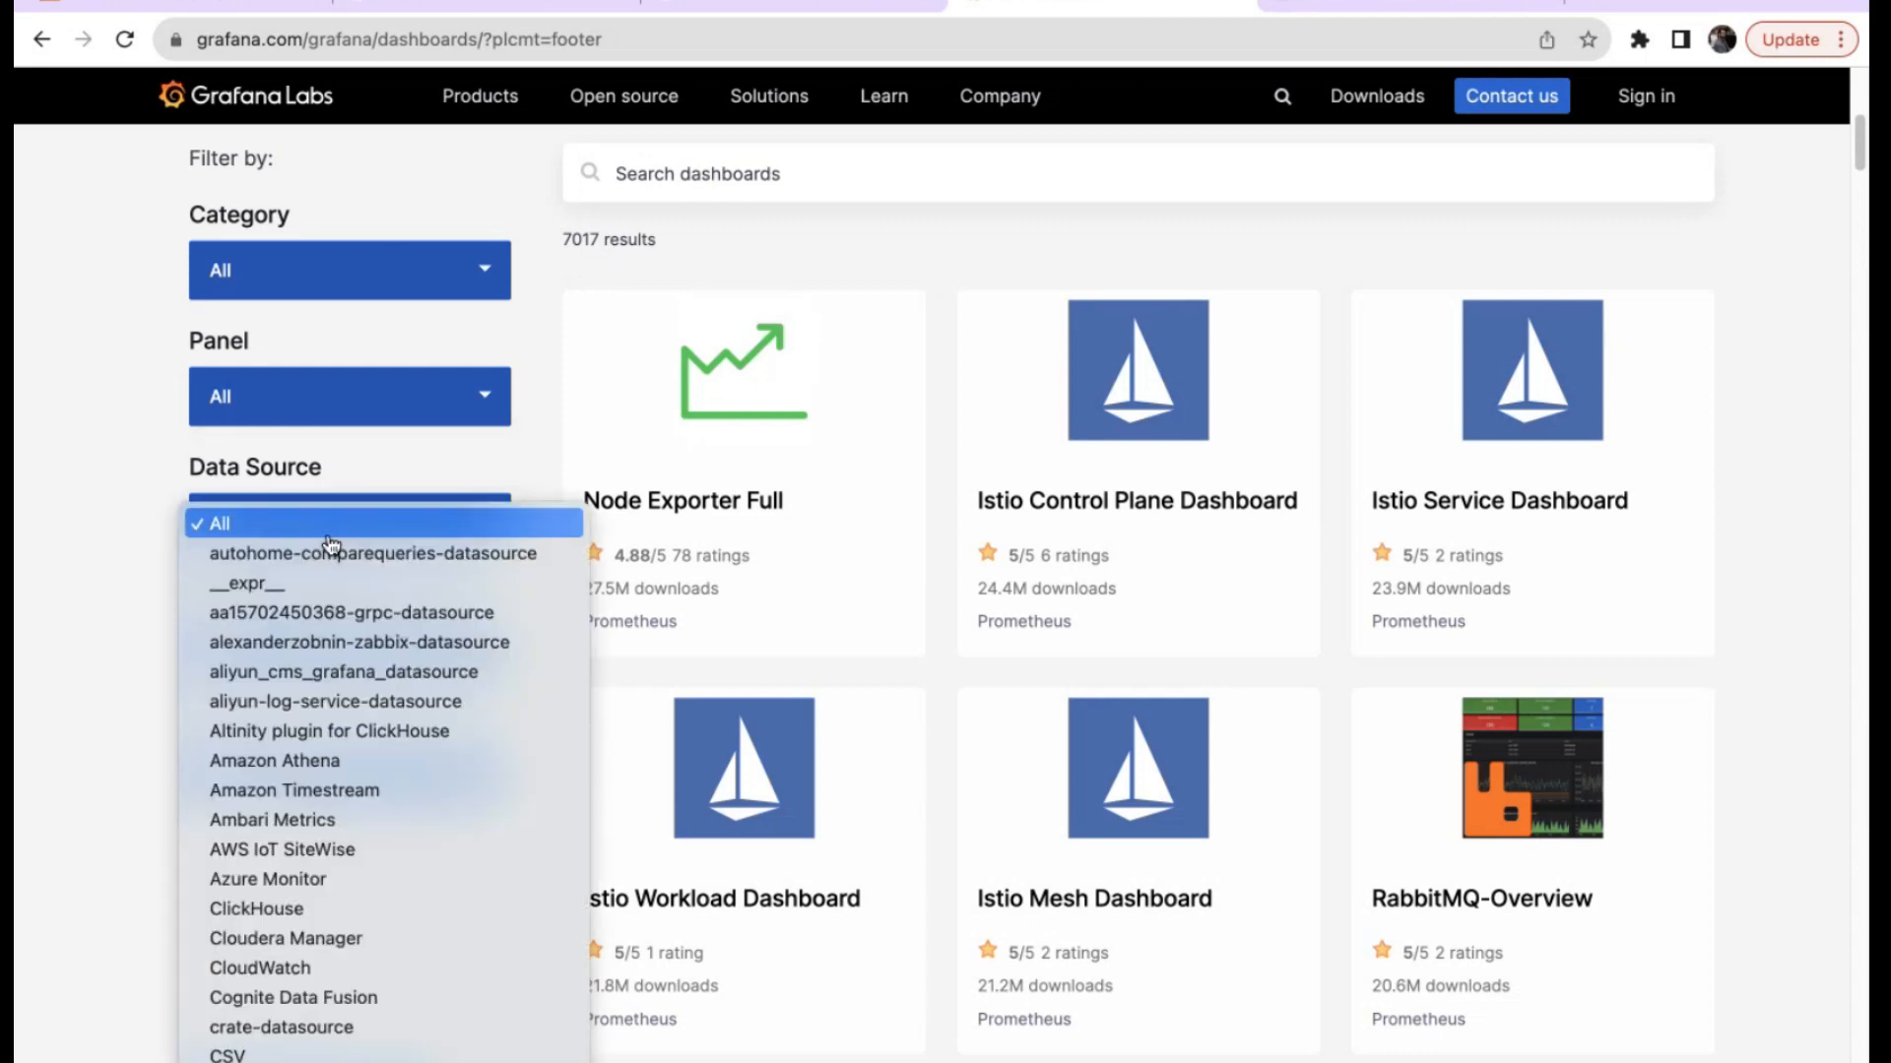
{"action": "scroll", "coordinate": [382, 881], "scroll_direction": "down", "scroll_amount": 5}
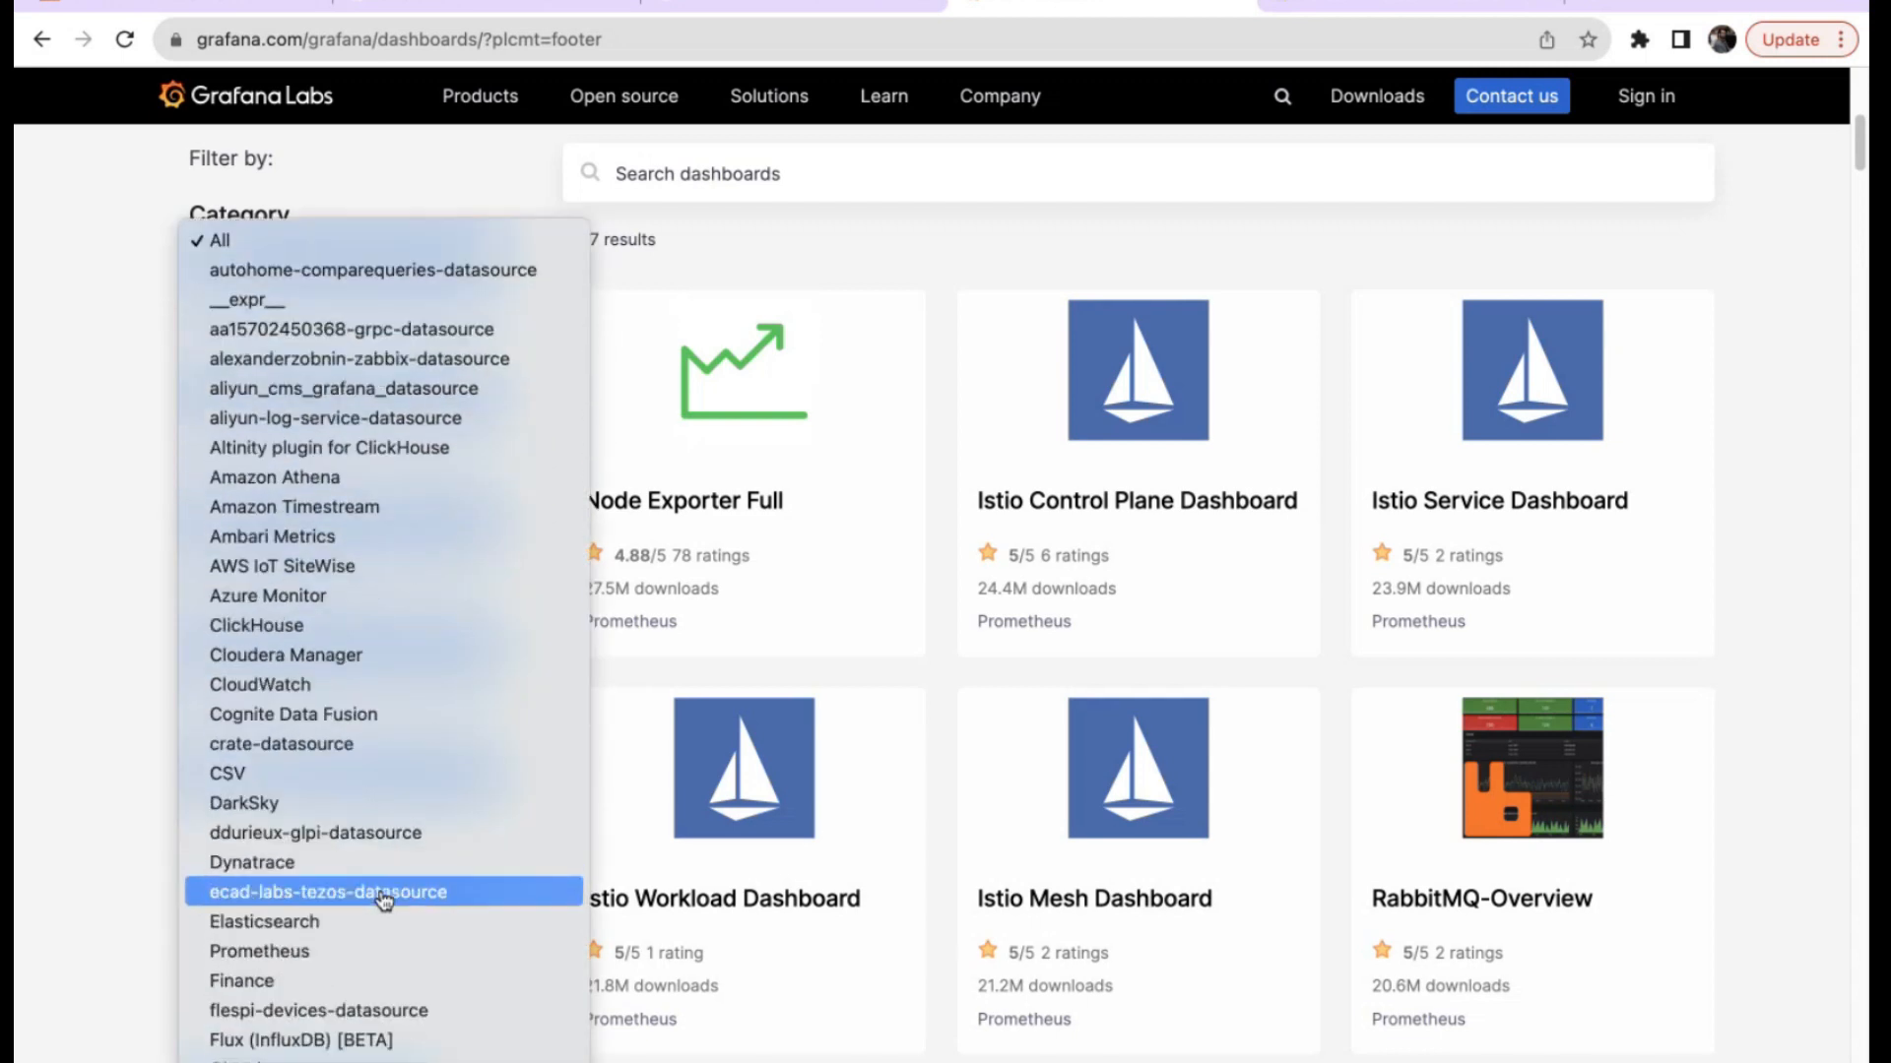
{"action": "scroll", "coordinate": [382, 898], "scroll_direction": "down", "scroll_amount": 1}
{"action": "scroll", "coordinate": [298, 932], "scroll_direction": "down", "scroll_amount": 3}
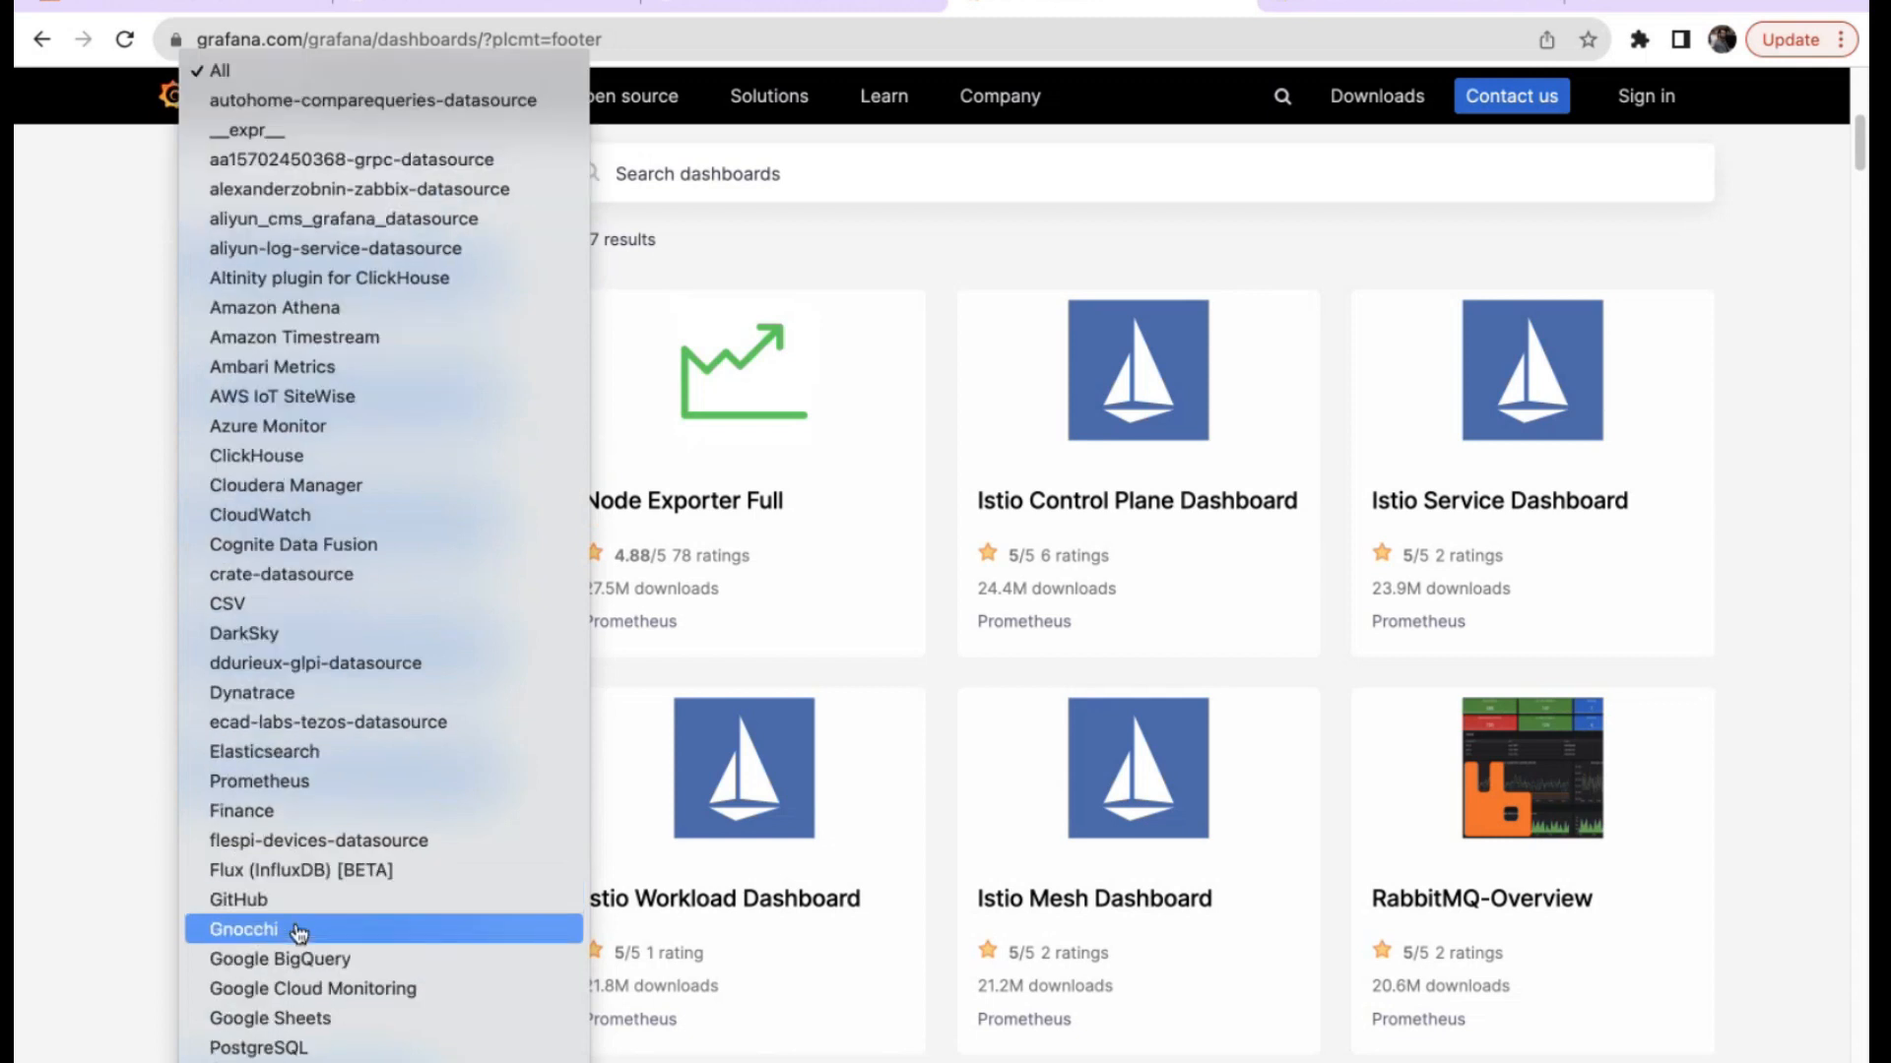
{"action": "scroll", "coordinate": [298, 932], "scroll_direction": "down", "scroll_amount": 20}
{"action": "scroll", "coordinate": [299, 931], "scroll_direction": "up", "scroll_amount": 20}
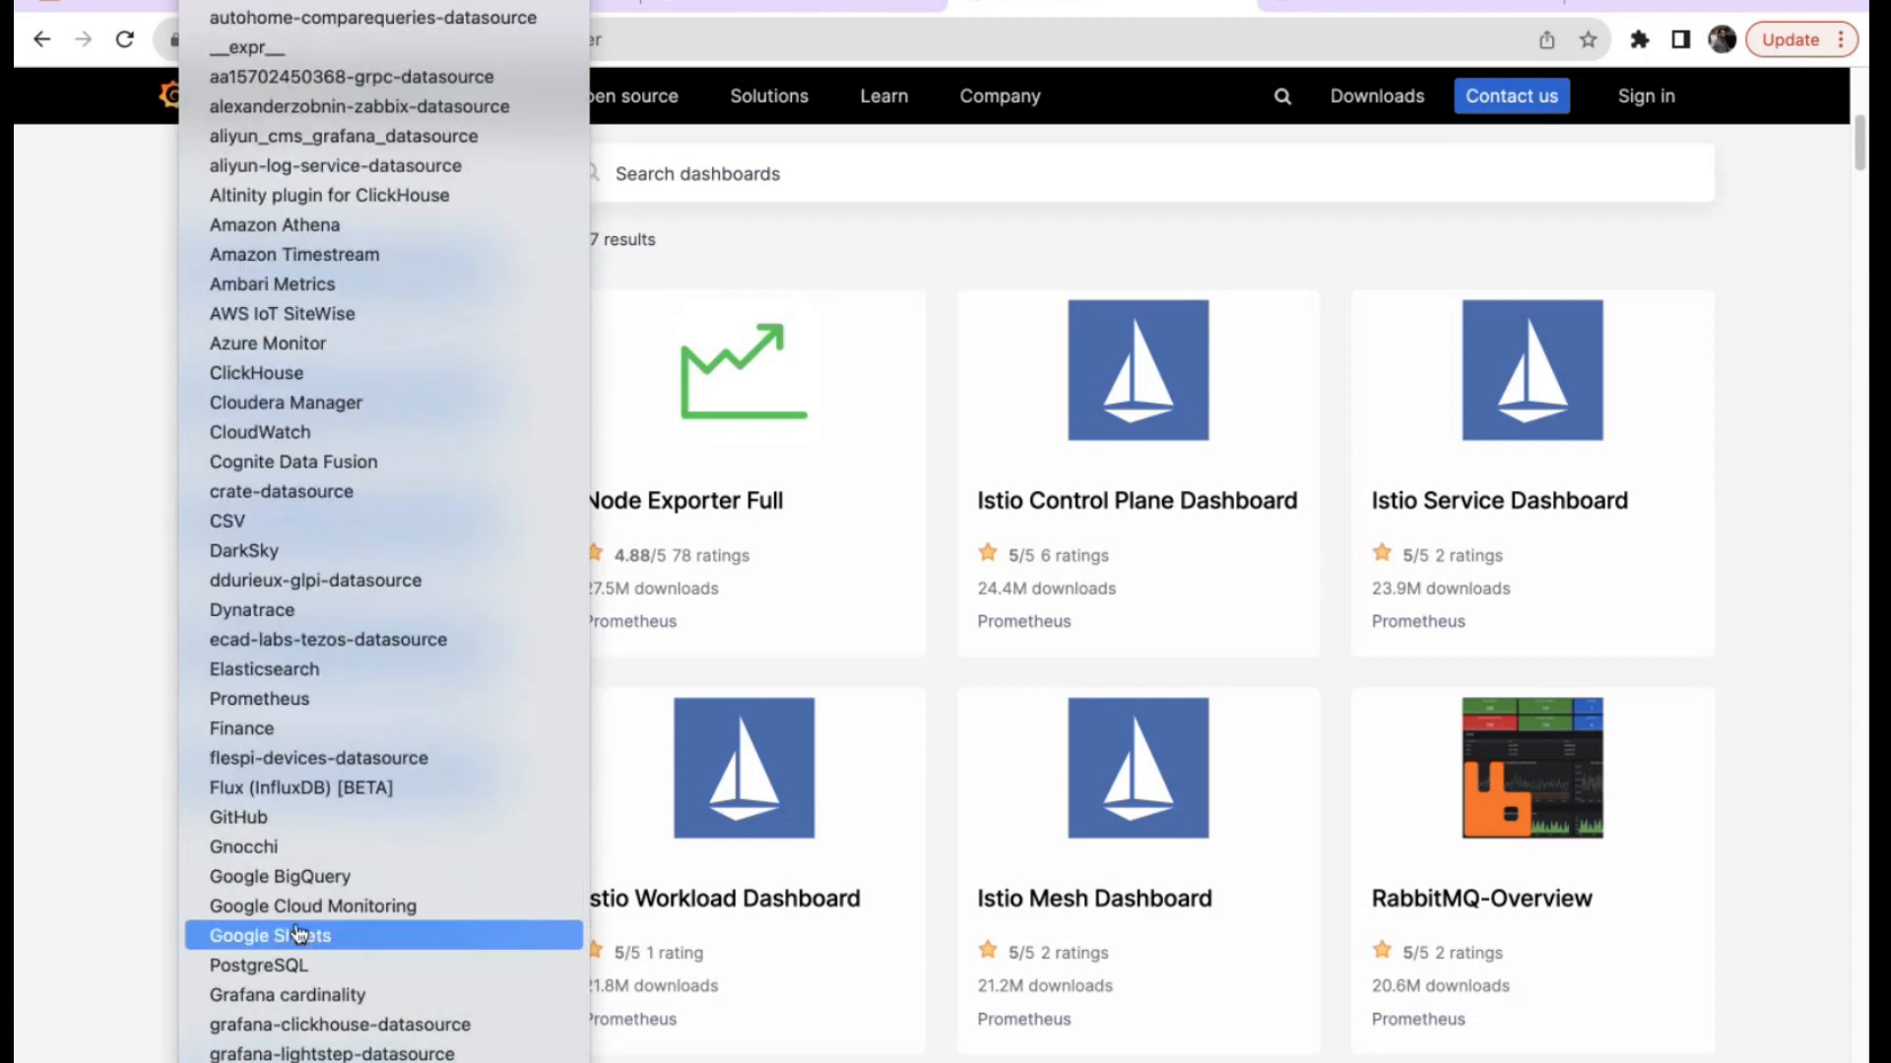
{"action": "scroll", "coordinate": [298, 932], "scroll_direction": "down", "scroll_amount": 20}
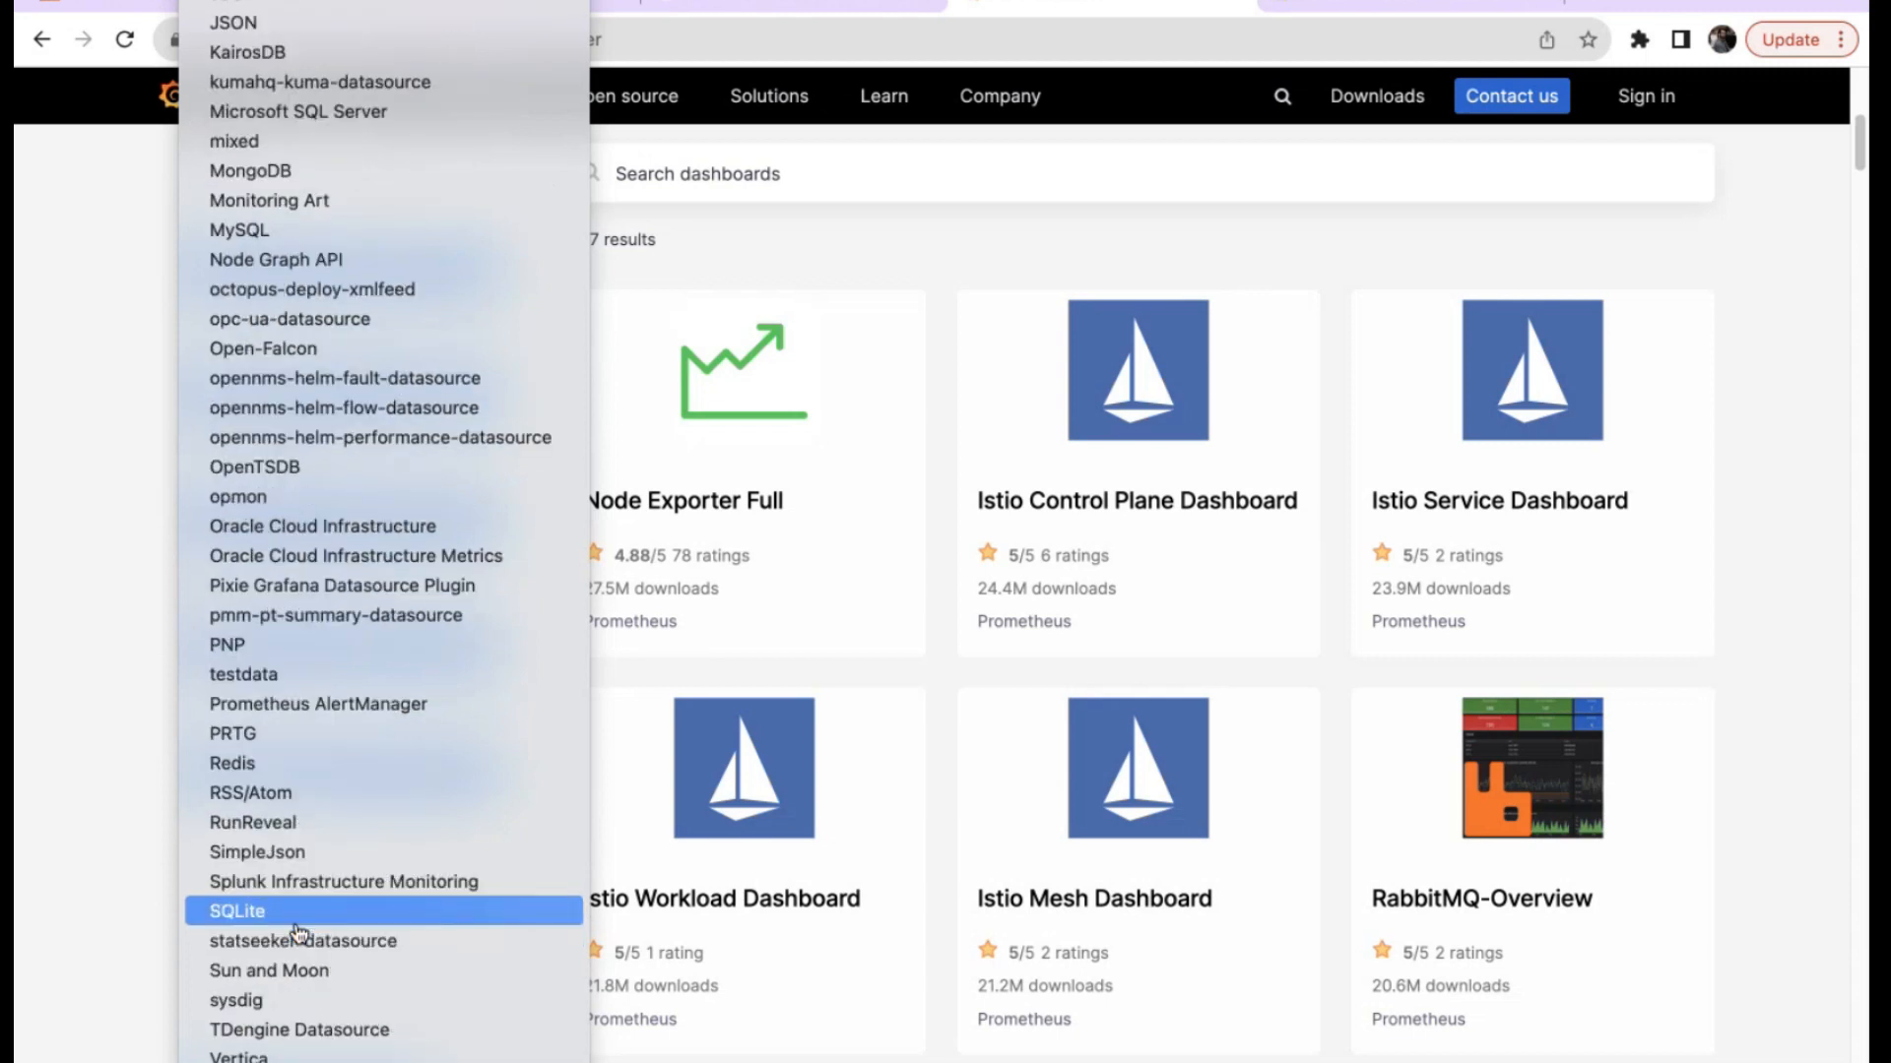
{"action": "scroll", "coordinate": [298, 931], "scroll_direction": "up", "scroll_amount": 15}
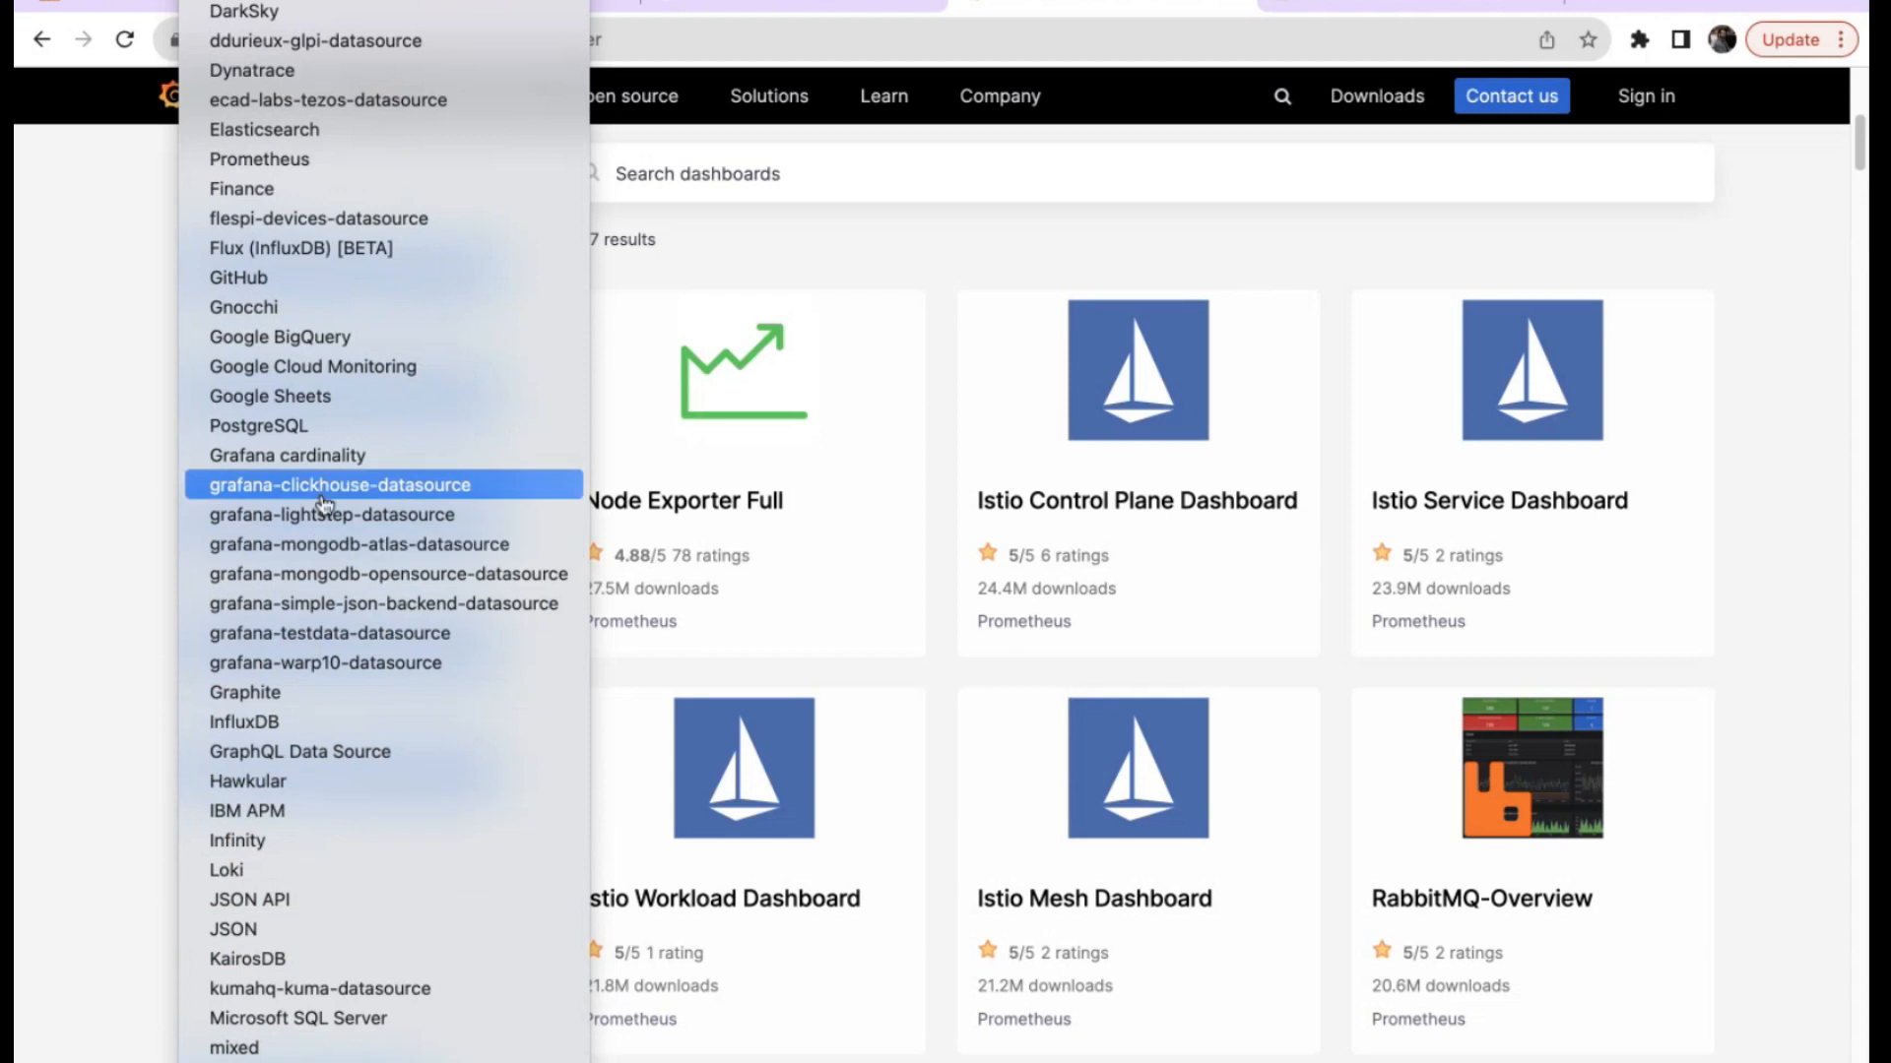
{"action": "scroll", "coordinate": [325, 489], "scroll_direction": "up", "scroll_amount": 4}
{"action": "left_click", "coordinate": [304, 418]}
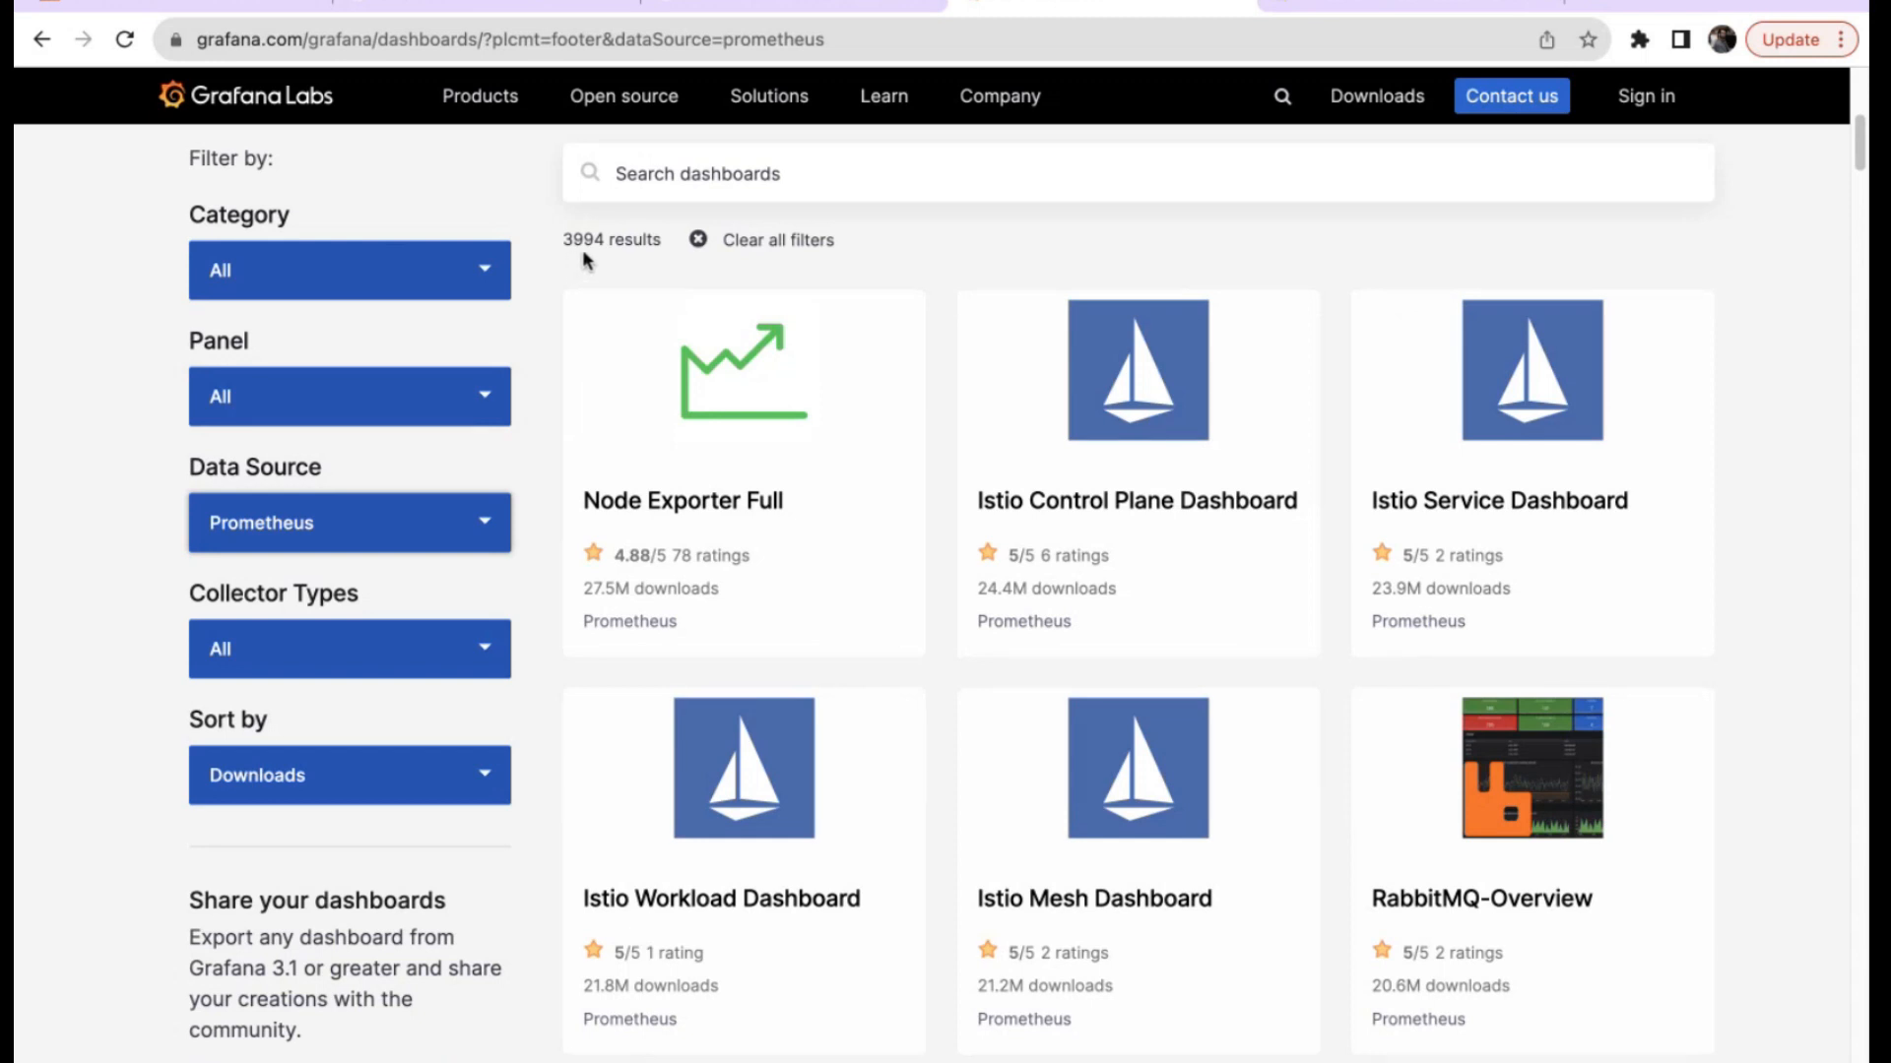
Sort the Prometheus dashboards by Number of Reviews and open Node Exporter Full.
{"action": "scroll", "coordinate": [1021, 658], "scroll_direction": "down", "scroll_amount": 5}
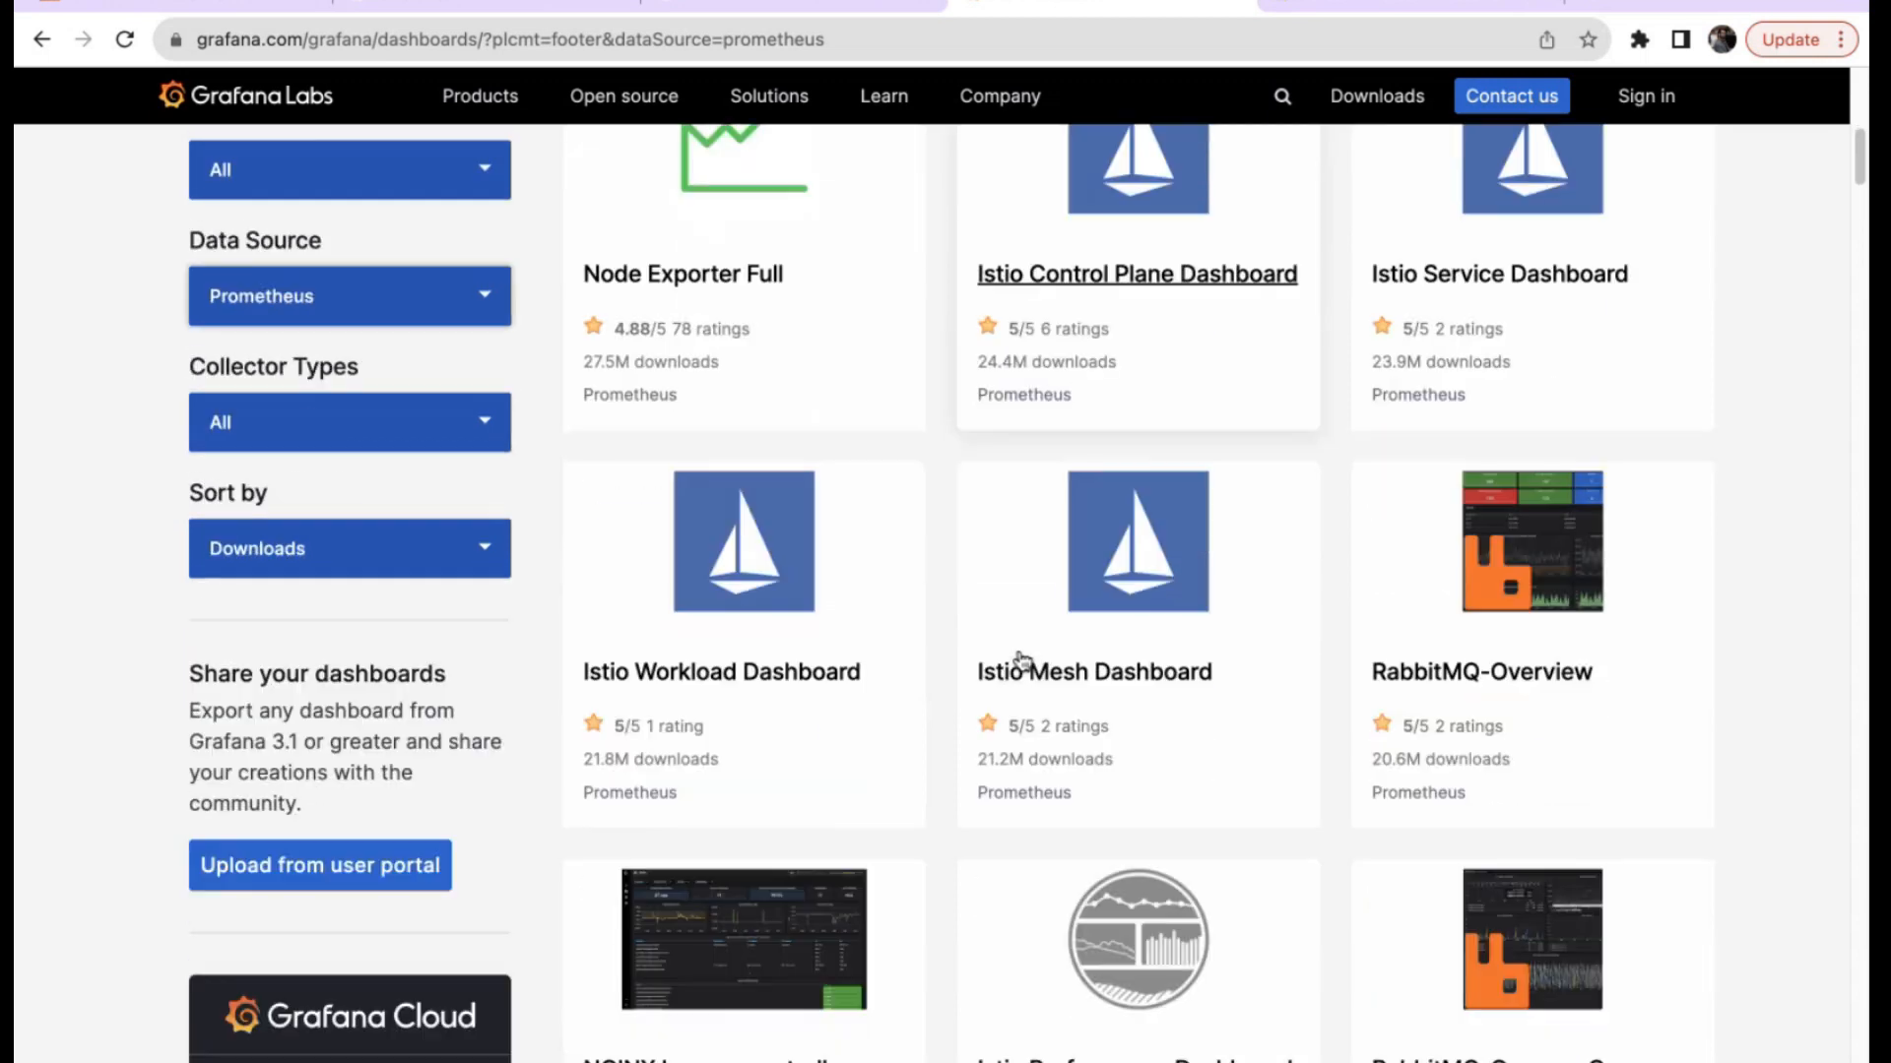
{"action": "scroll", "coordinate": [1392, 751], "scroll_direction": "down", "scroll_amount": 8}
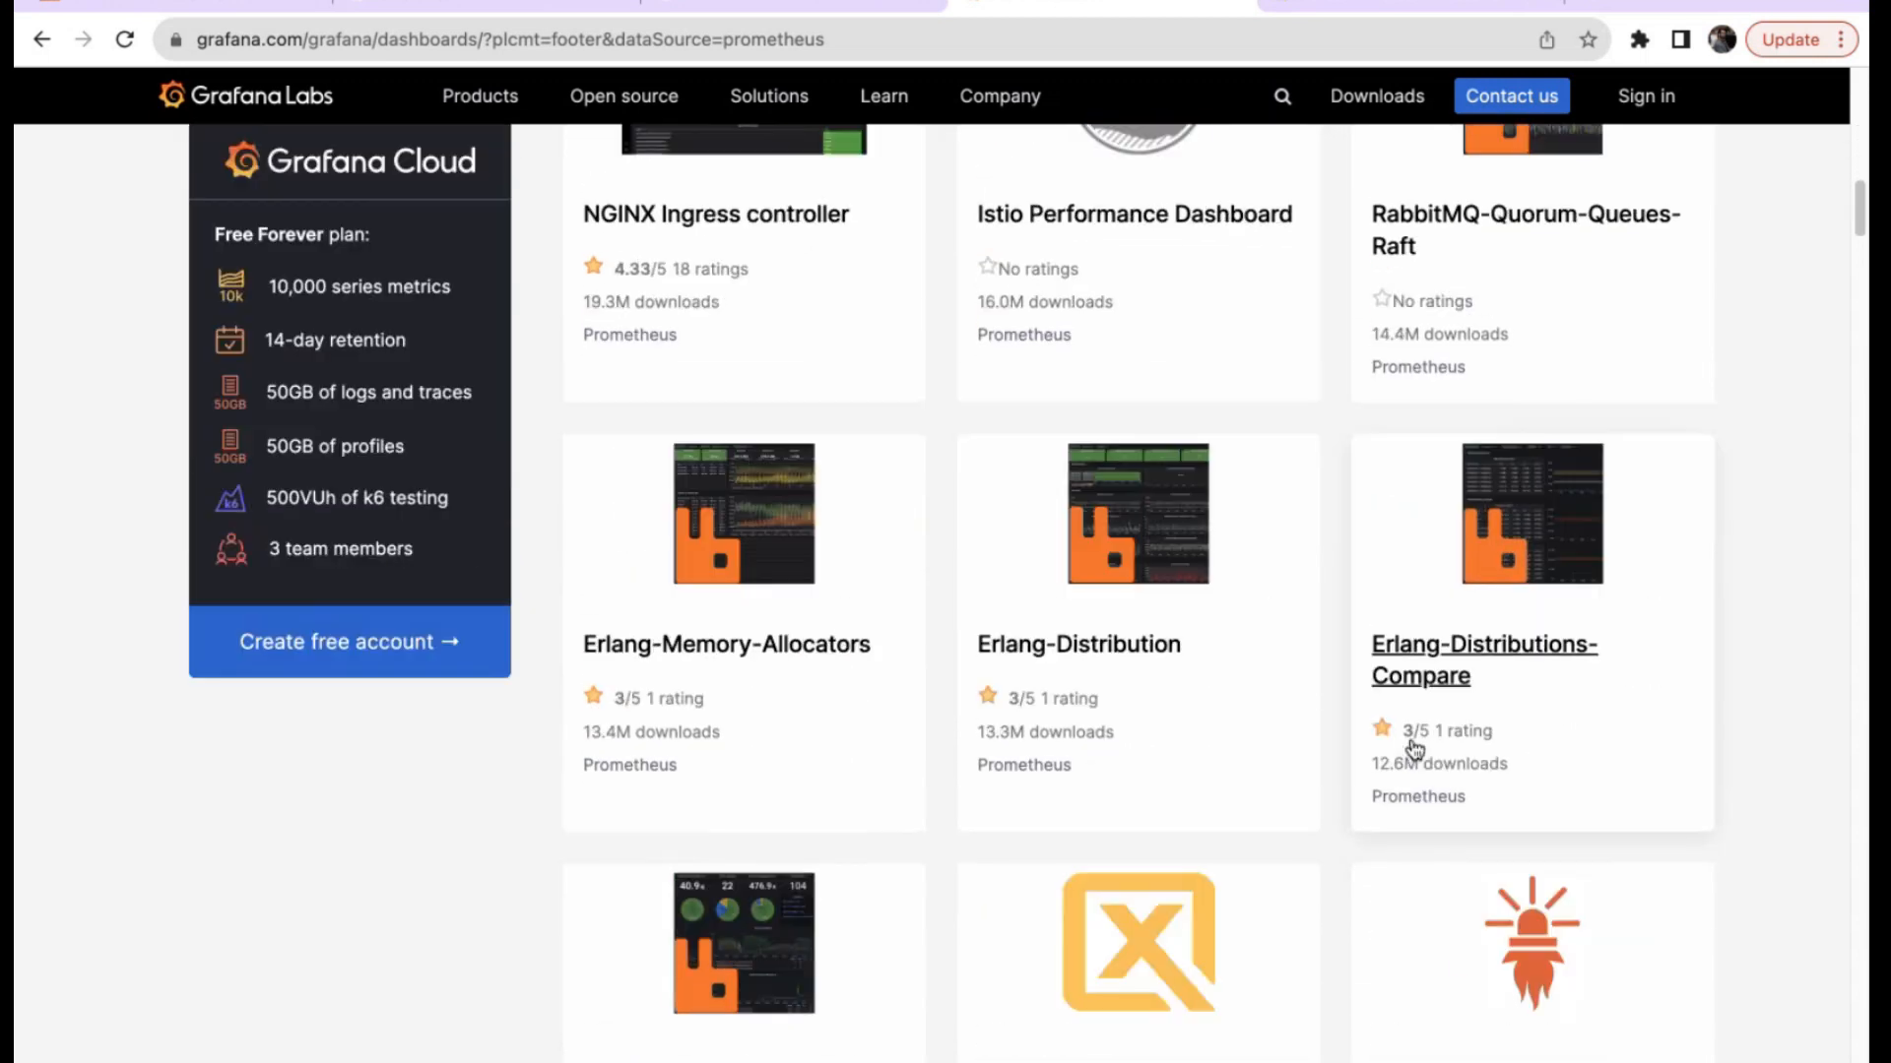
{"action": "scroll", "coordinate": [1415, 751], "scroll_direction": "down", "scroll_amount": 6}
{"action": "scroll", "coordinate": [1415, 751], "scroll_direction": "up", "scroll_amount": 20}
{"action": "scroll", "coordinate": [559, 608], "scroll_direction": "down", "scroll_amount": 6}
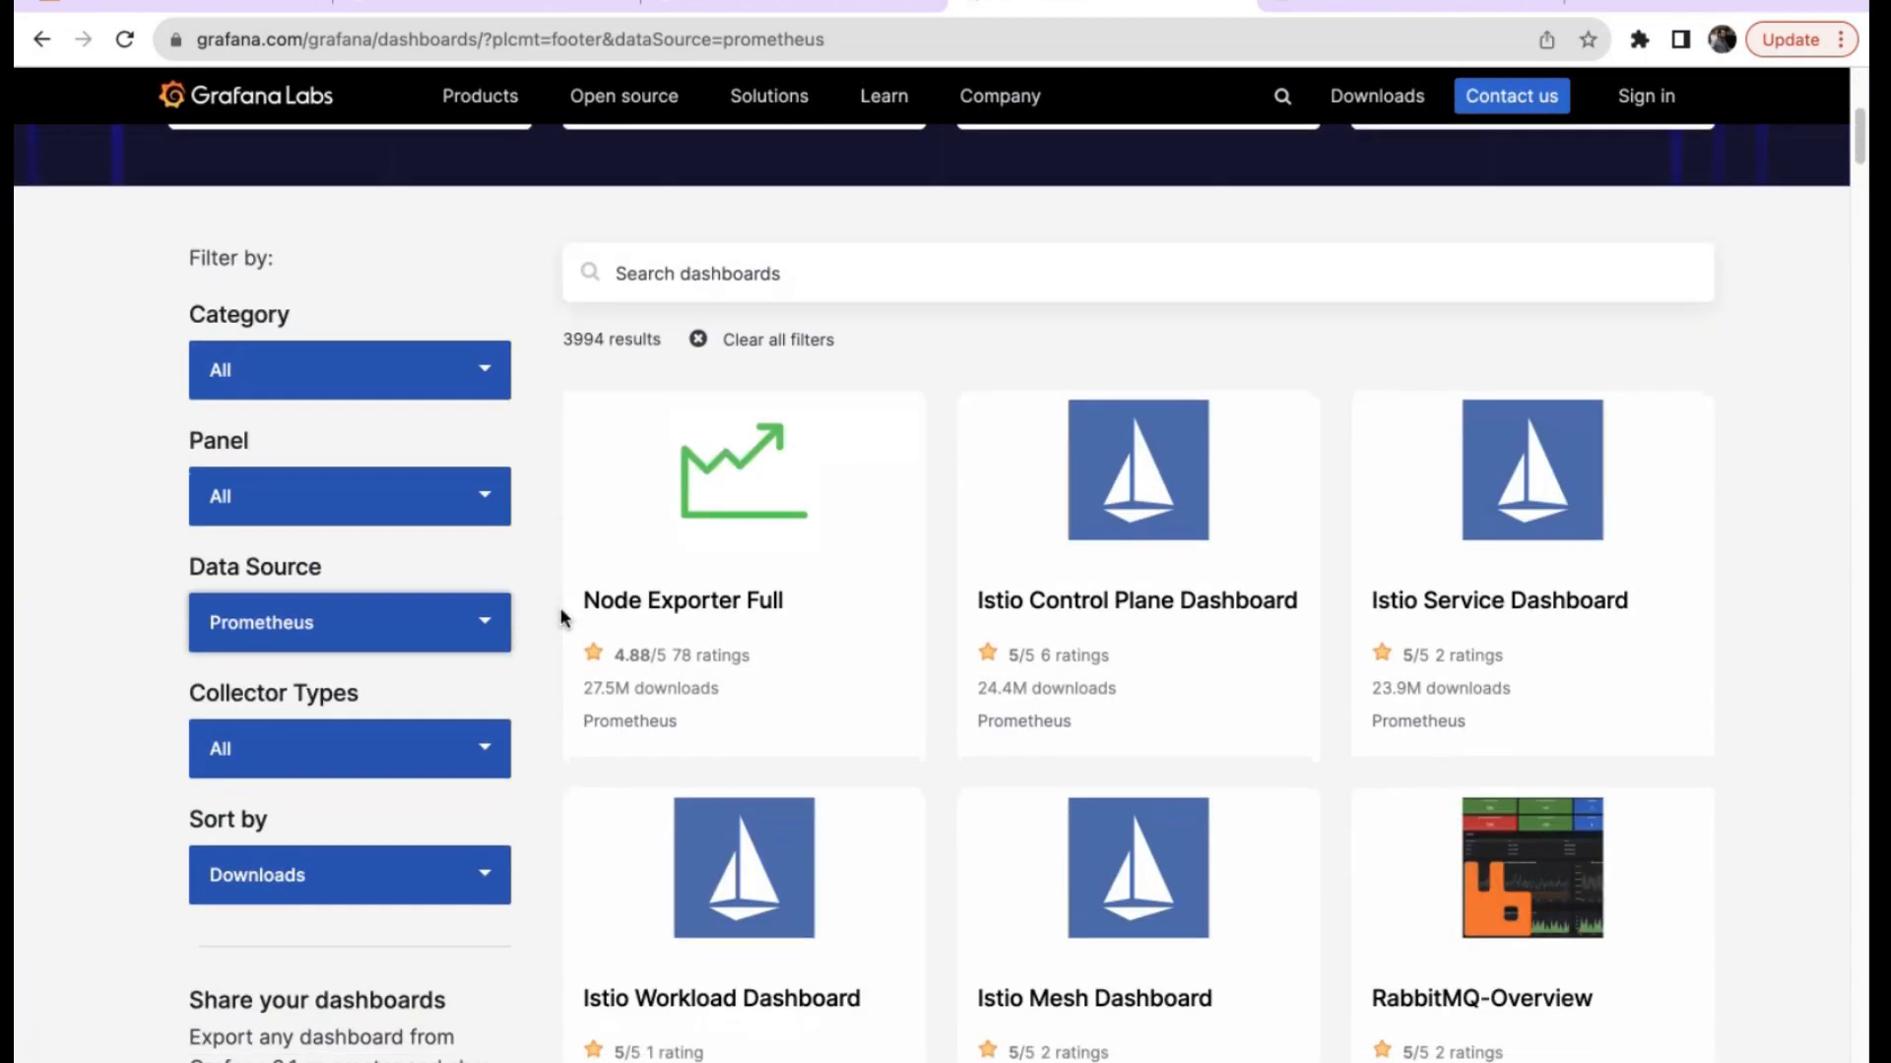
{"action": "left_click", "coordinate": [453, 384]}
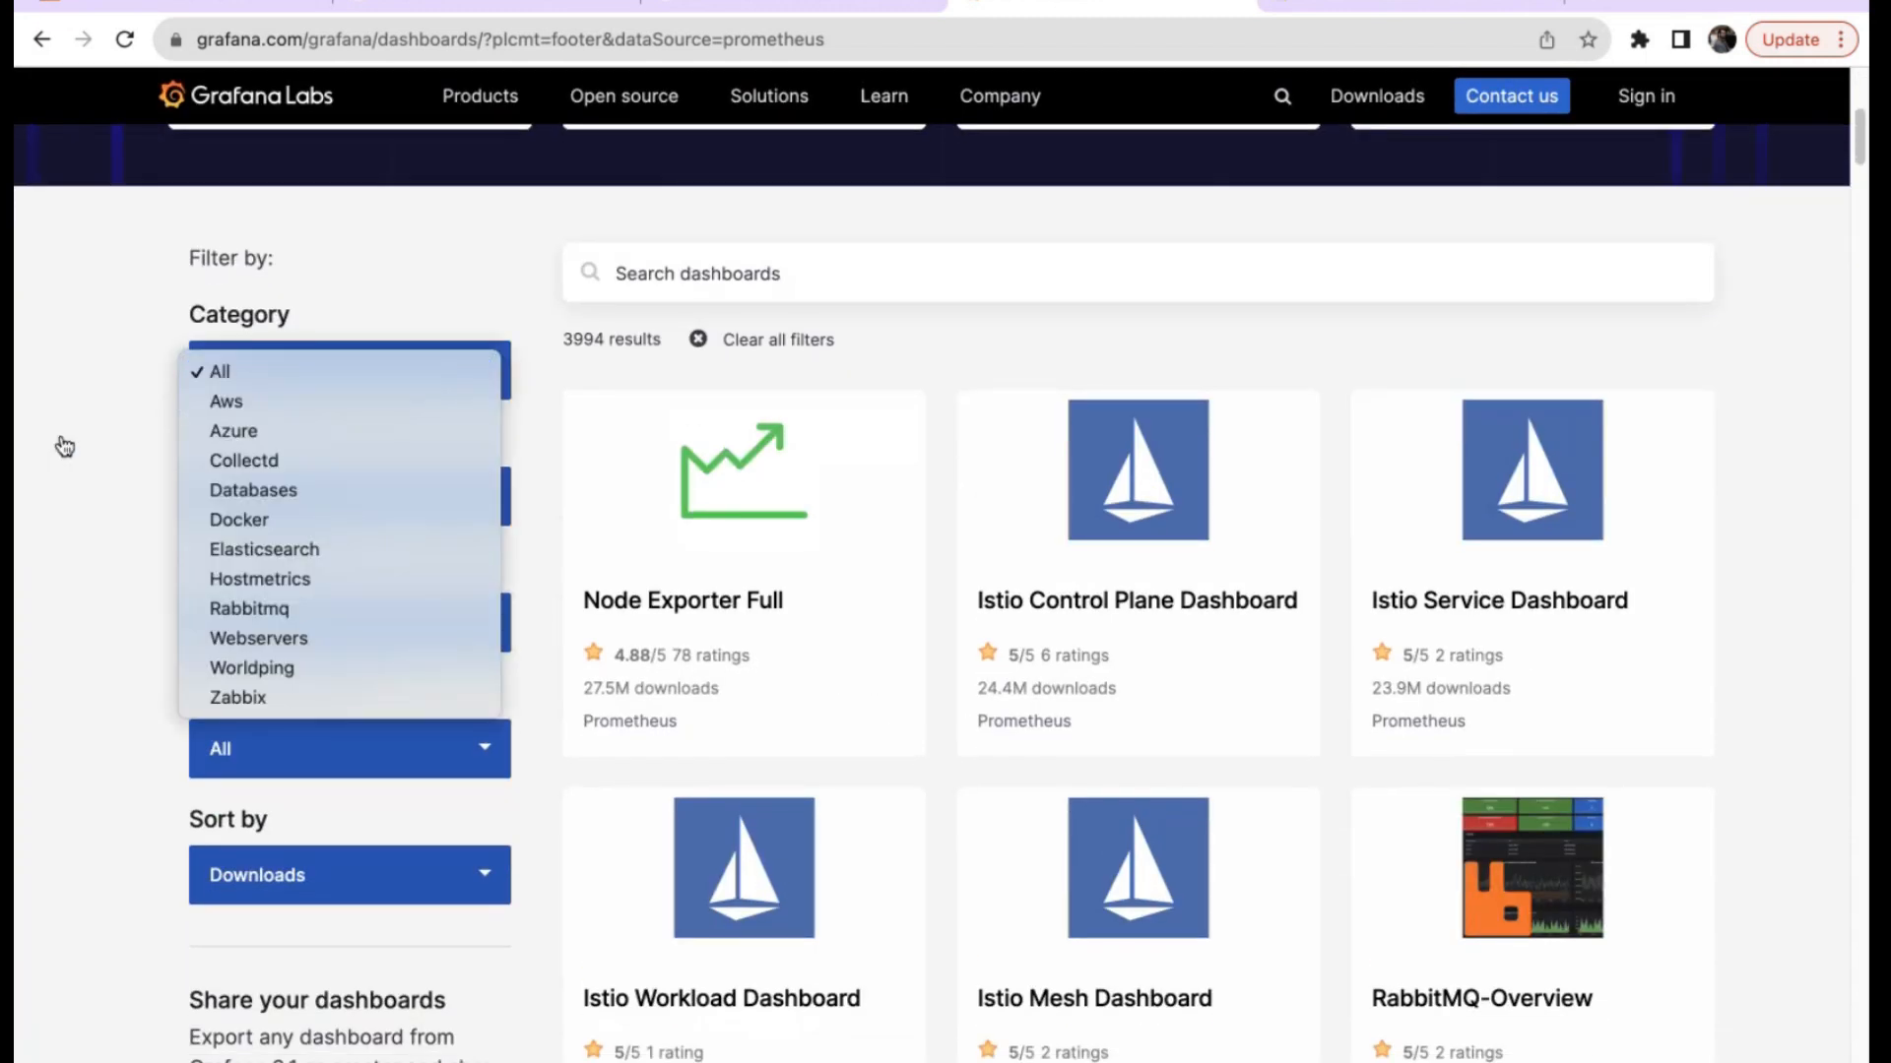
{"action": "left_click", "coordinate": [65, 471]}
{"action": "left_click", "coordinate": [347, 891]}
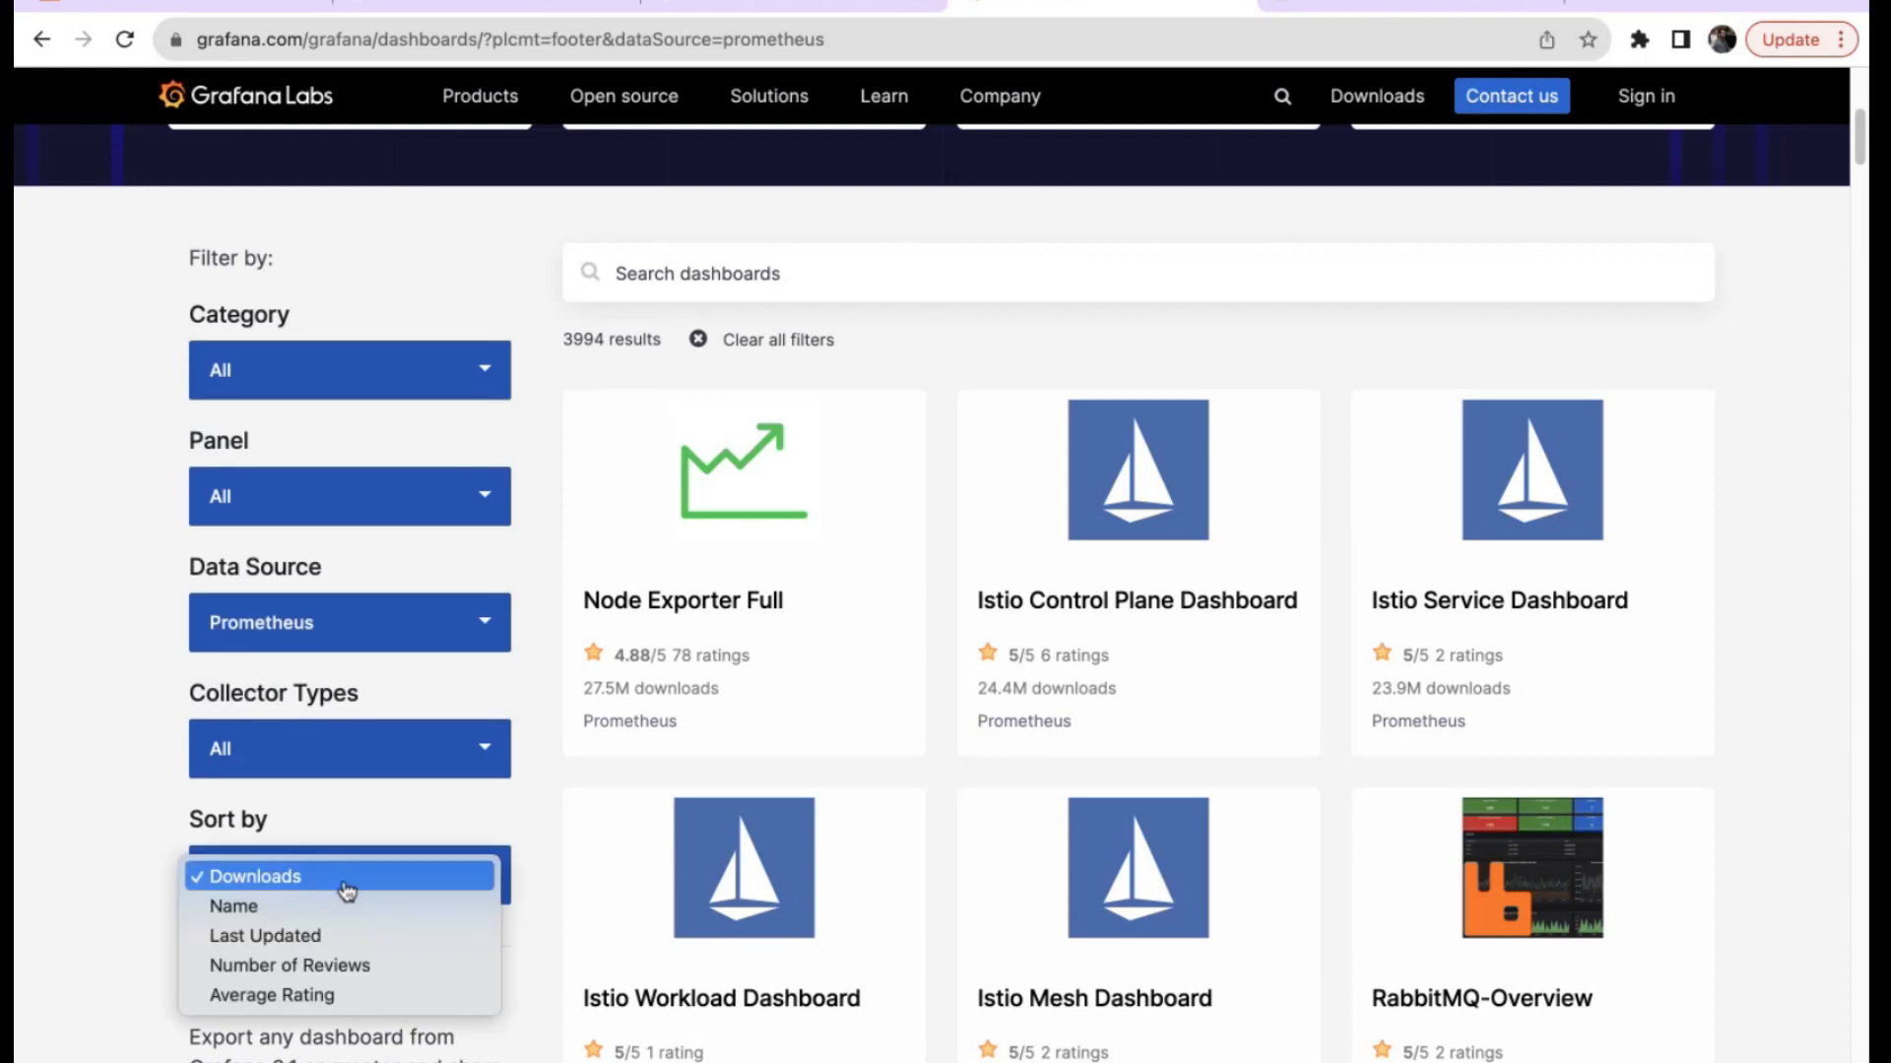
{"action": "left_click", "coordinate": [298, 965]}
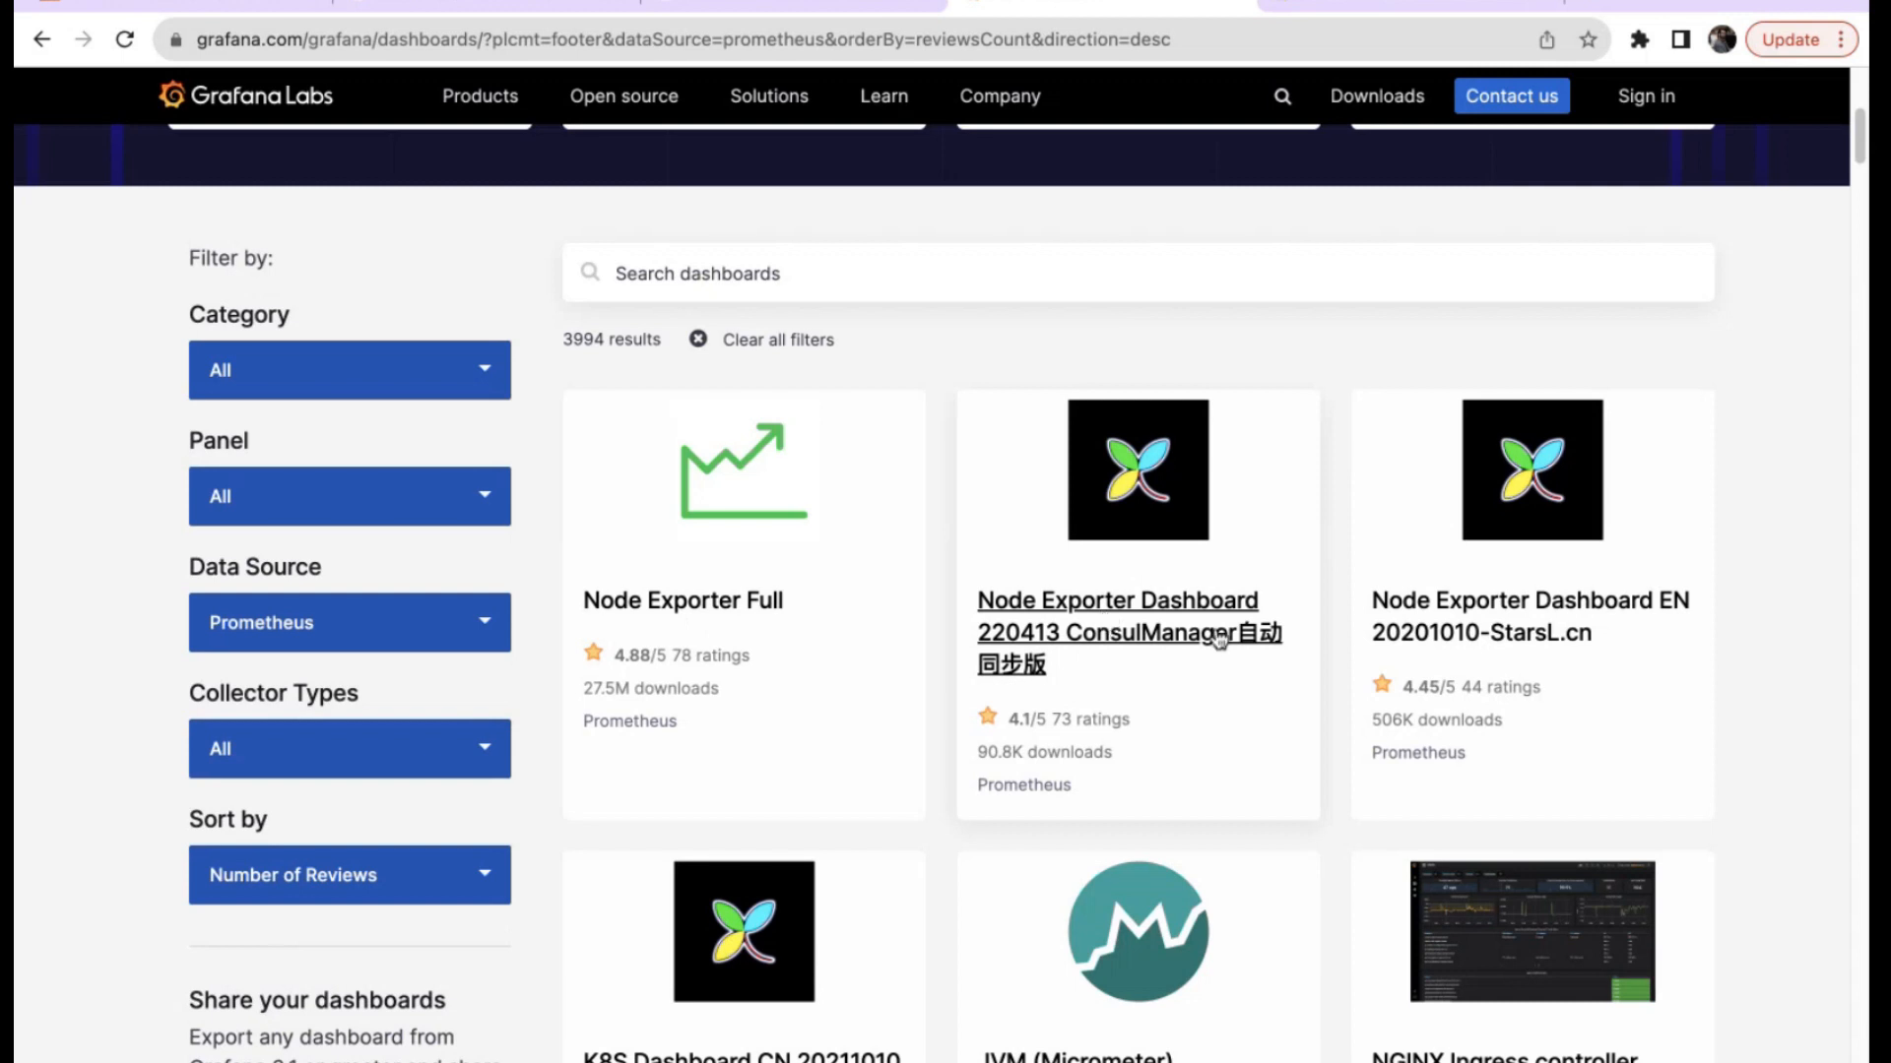
{"action": "scroll", "coordinate": [1474, 634], "scroll_direction": "down", "scroll_amount": 1}
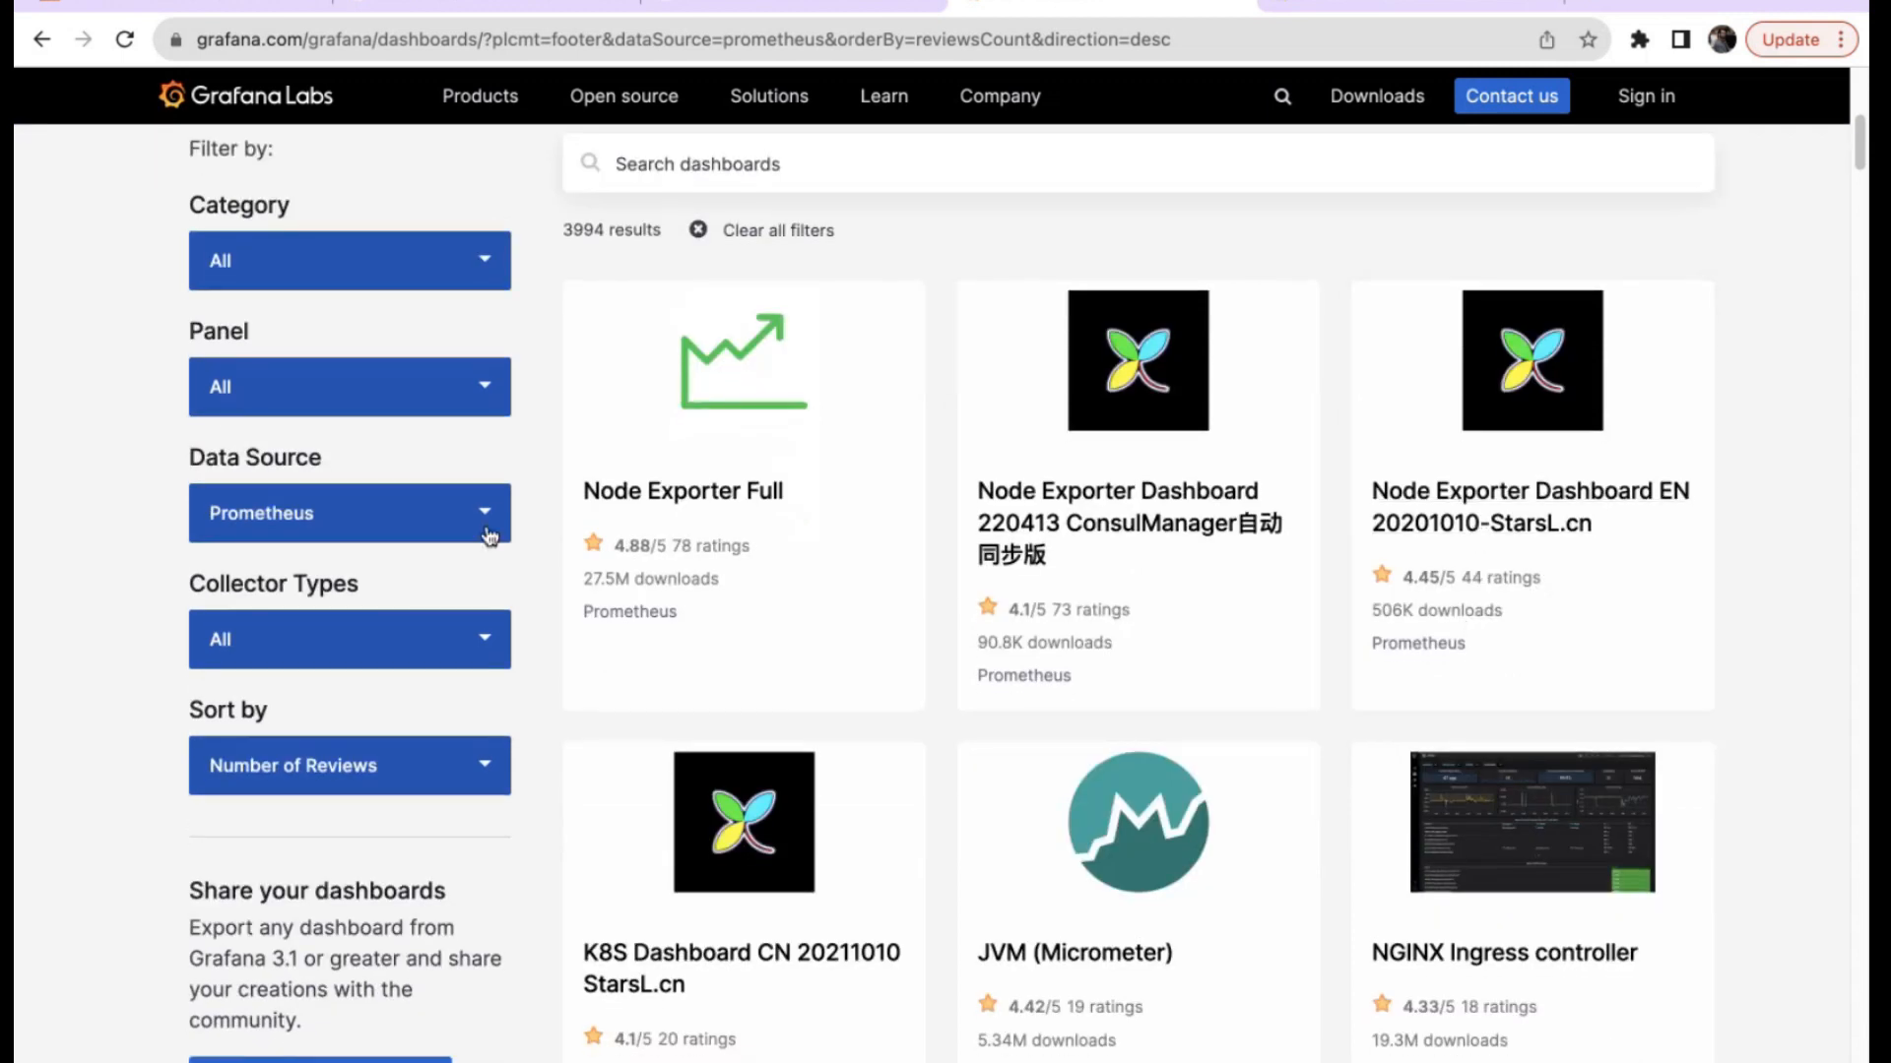
{"action": "left_click", "coordinate": [705, 488]}
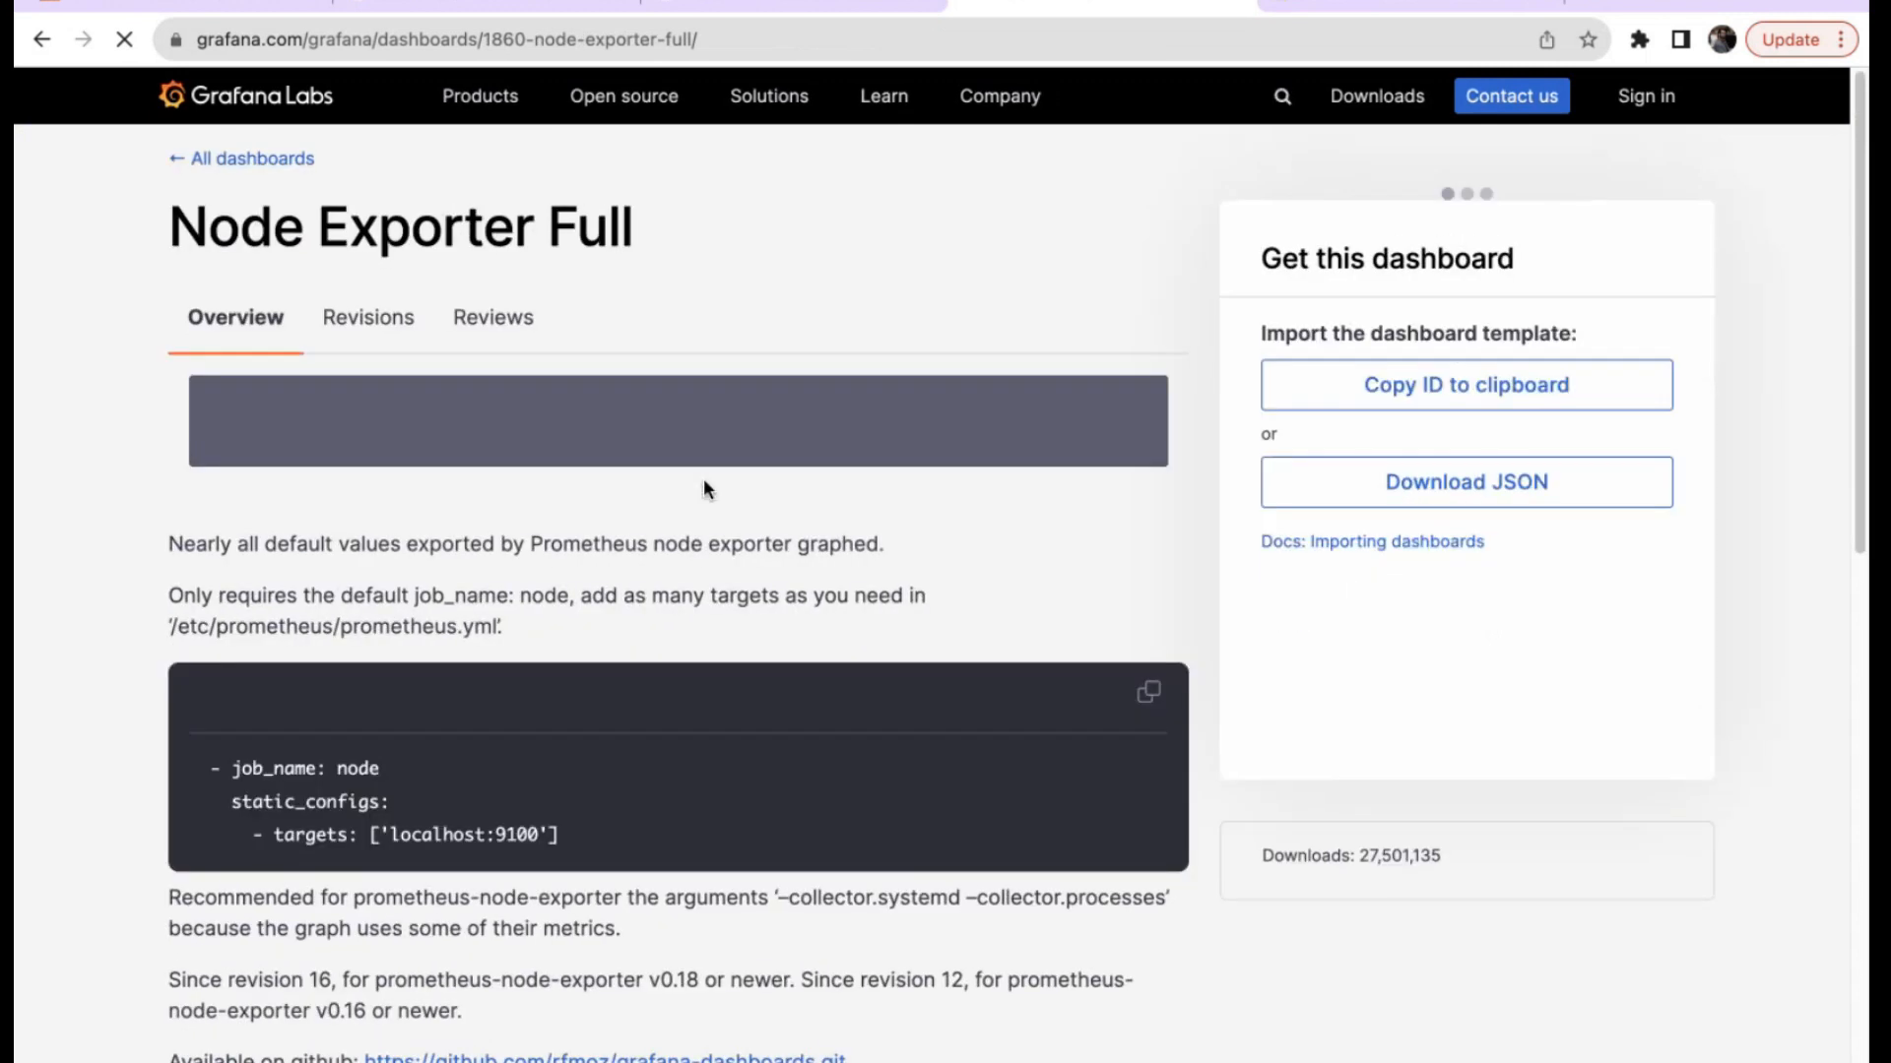
View the enlarged Node Exporter Full preview screenshot, then return to the dashboards list.
{"action": "scroll", "coordinate": [693, 777], "scroll_direction": "down", "scroll_amount": 1}
{"action": "scroll", "coordinate": [693, 777], "scroll_direction": "down", "scroll_amount": 3}
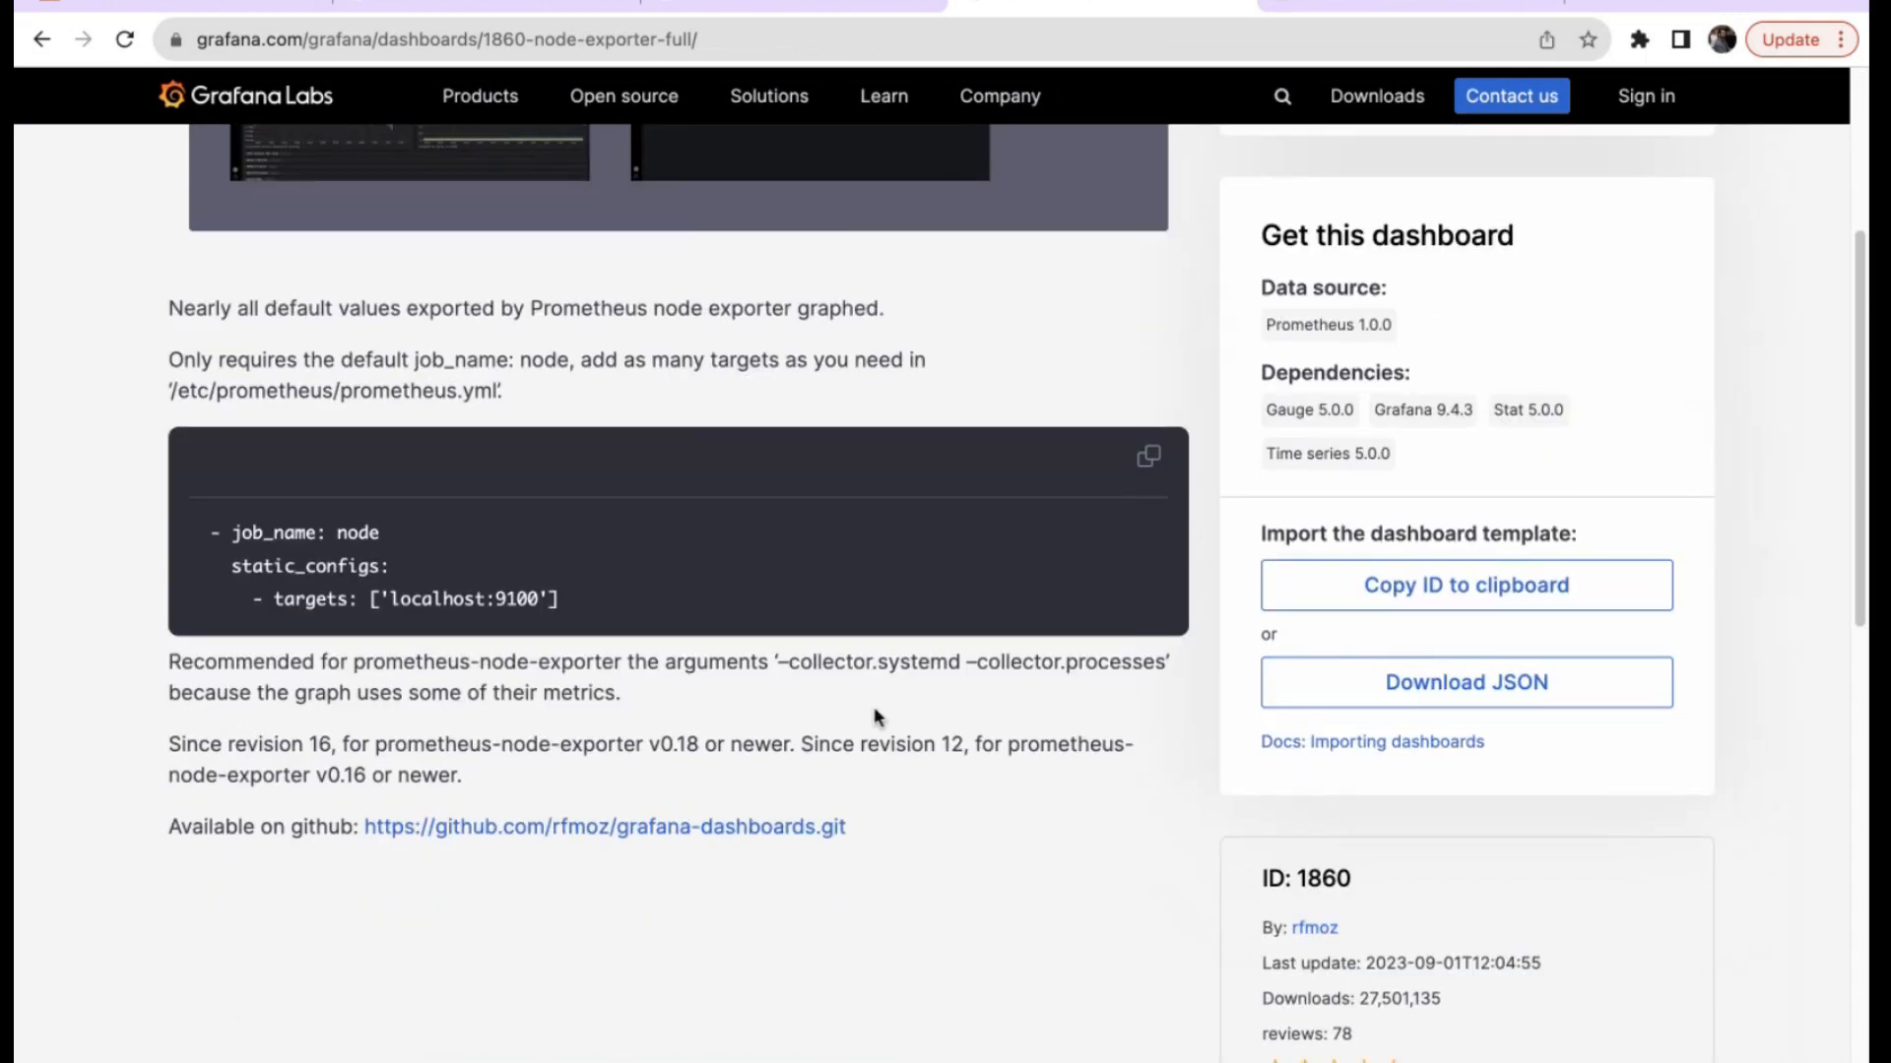
{"action": "scroll", "coordinate": [874, 715], "scroll_direction": "up", "scroll_amount": 4}
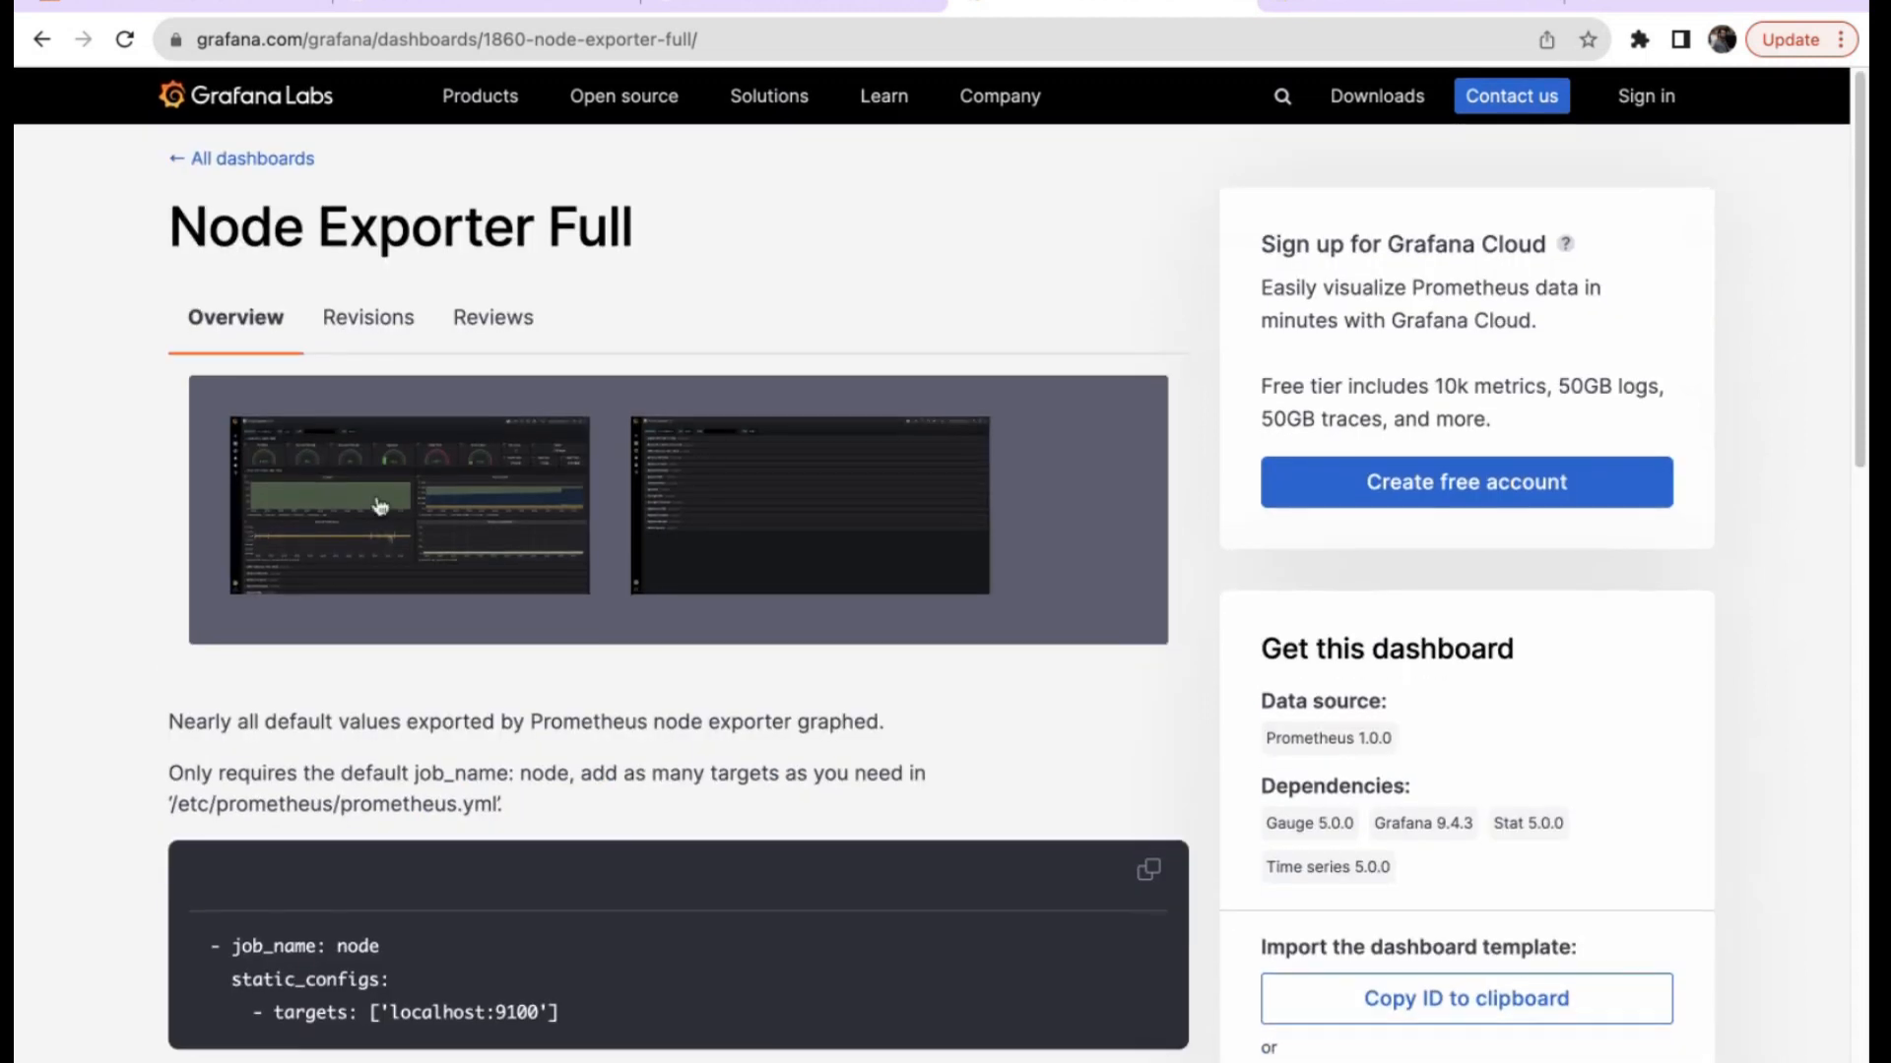
{"action": "left_click", "coordinate": [422, 536]}
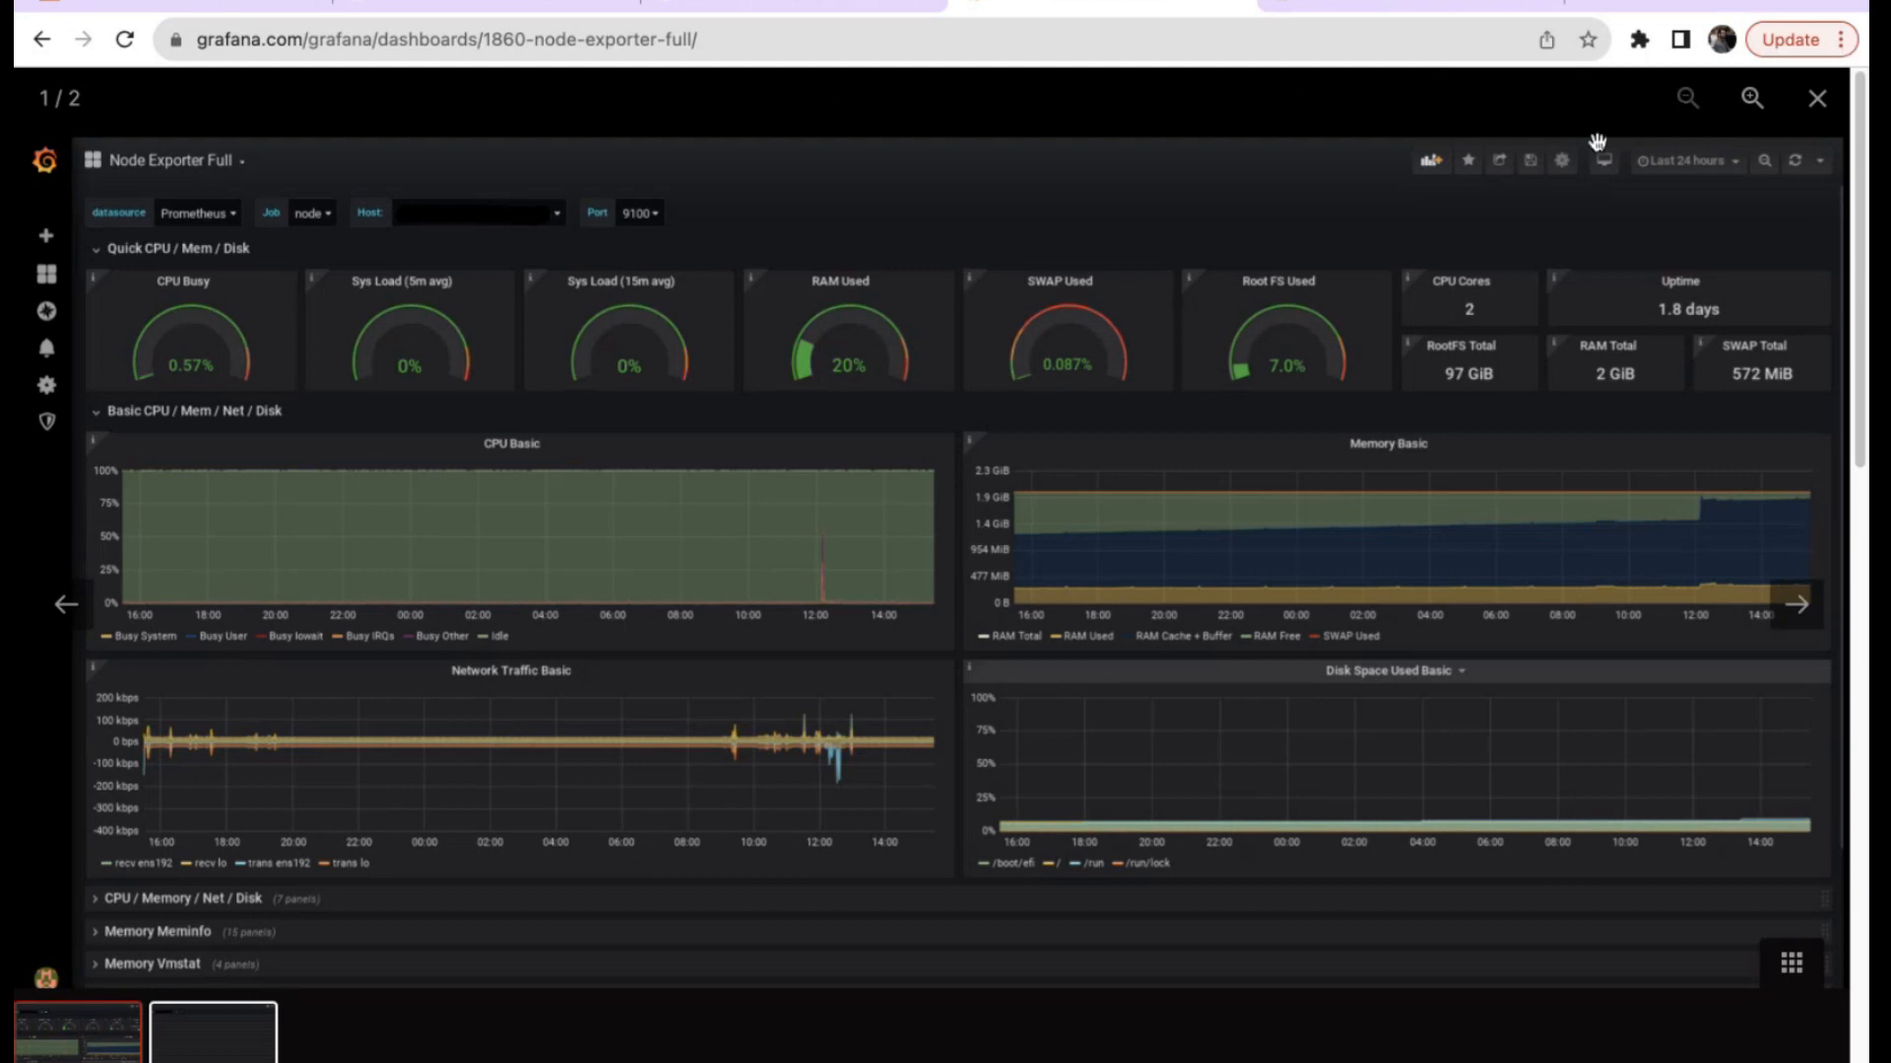
{"action": "left_click", "coordinate": [1817, 98]}
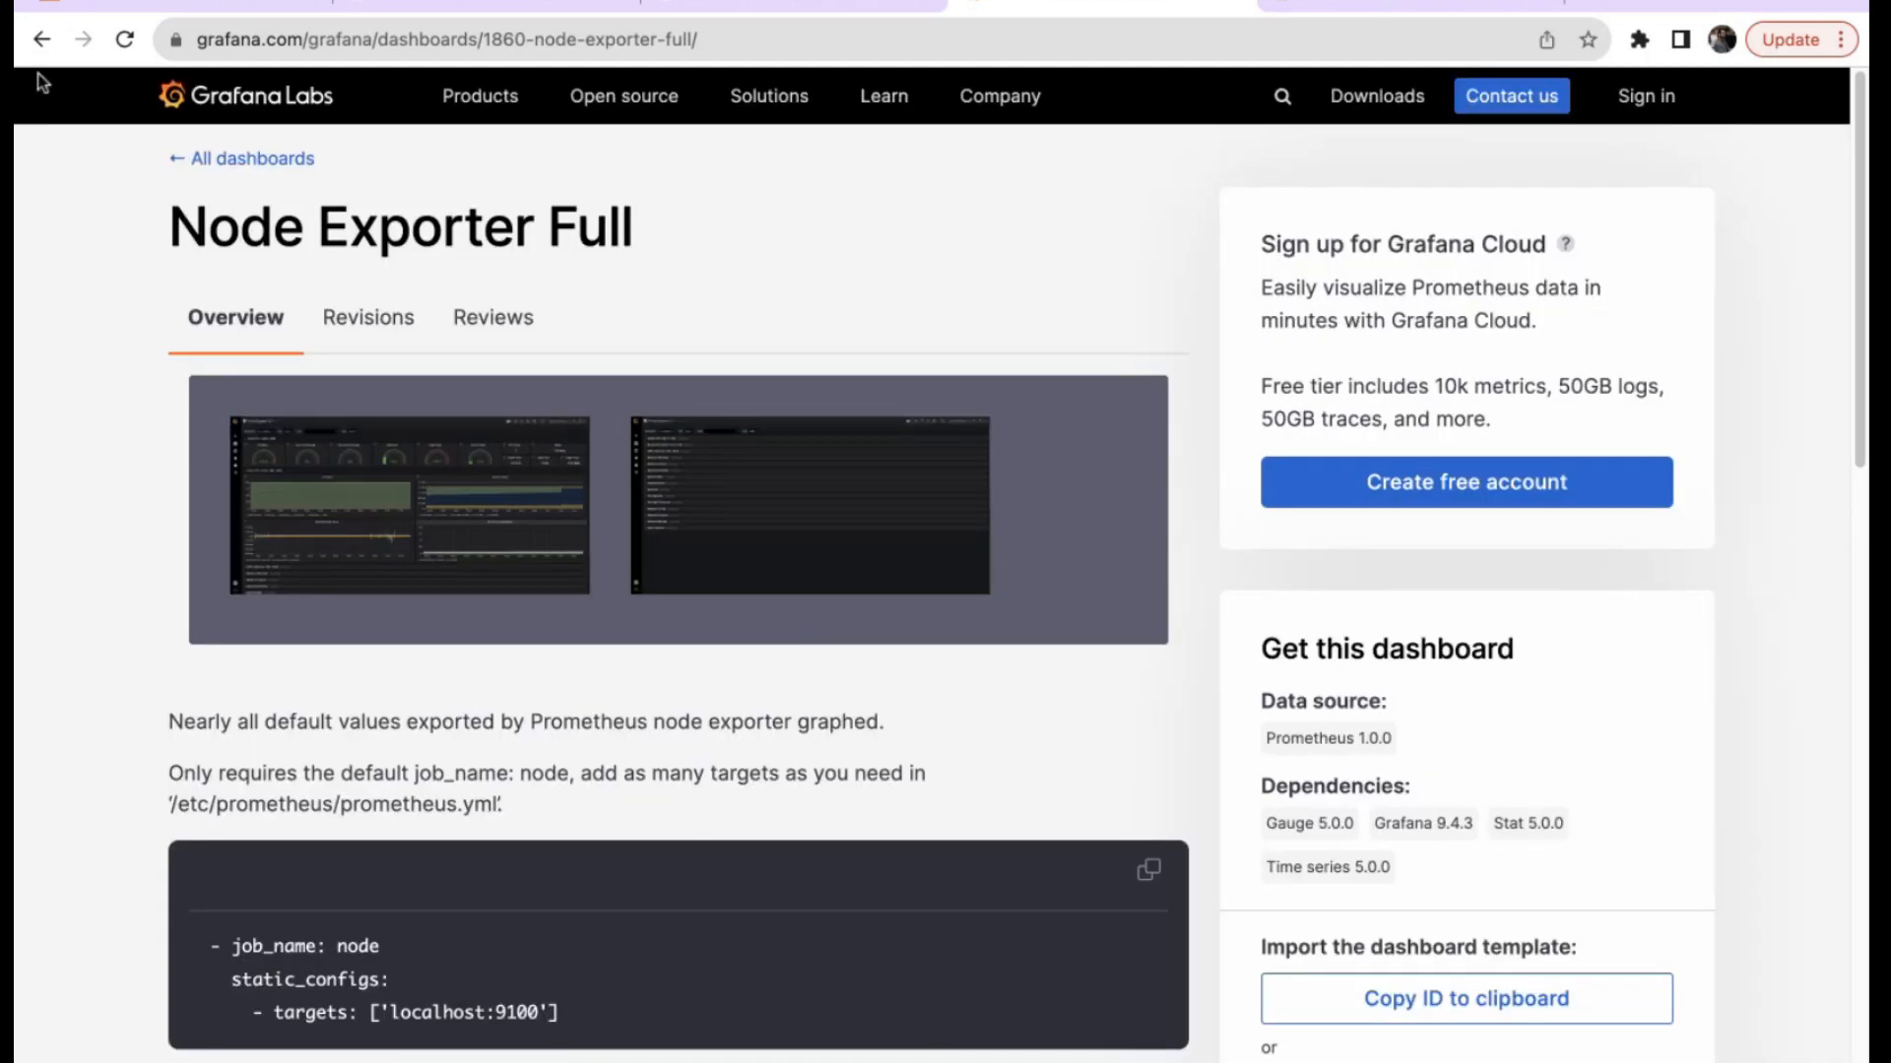
{"action": "left_click", "coordinate": [42, 40]}
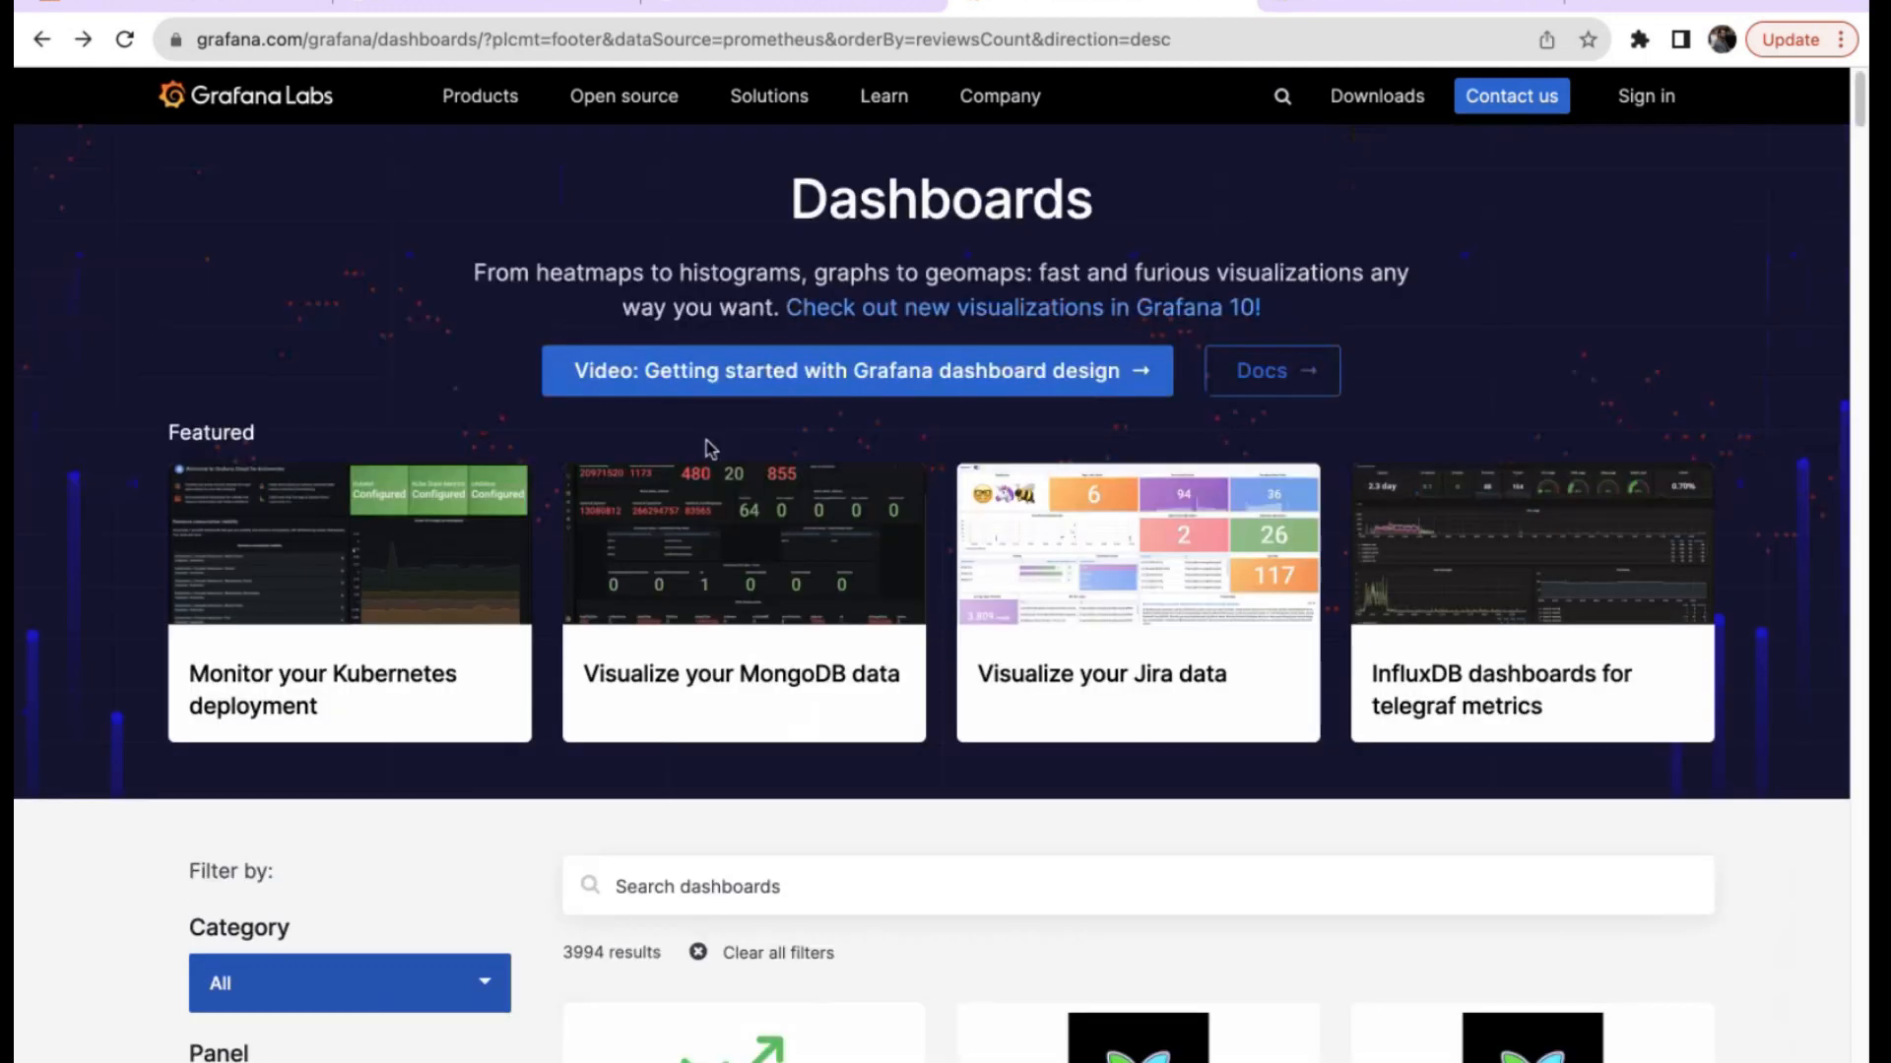
Search dashboards for 11074 and open 'Node Exporter for Prometheus Dashboard based on 11074'.
{"action": "scroll", "coordinate": [706, 440], "scroll_direction": "down", "scroll_amount": 5}
{"action": "type", "text": "110"}
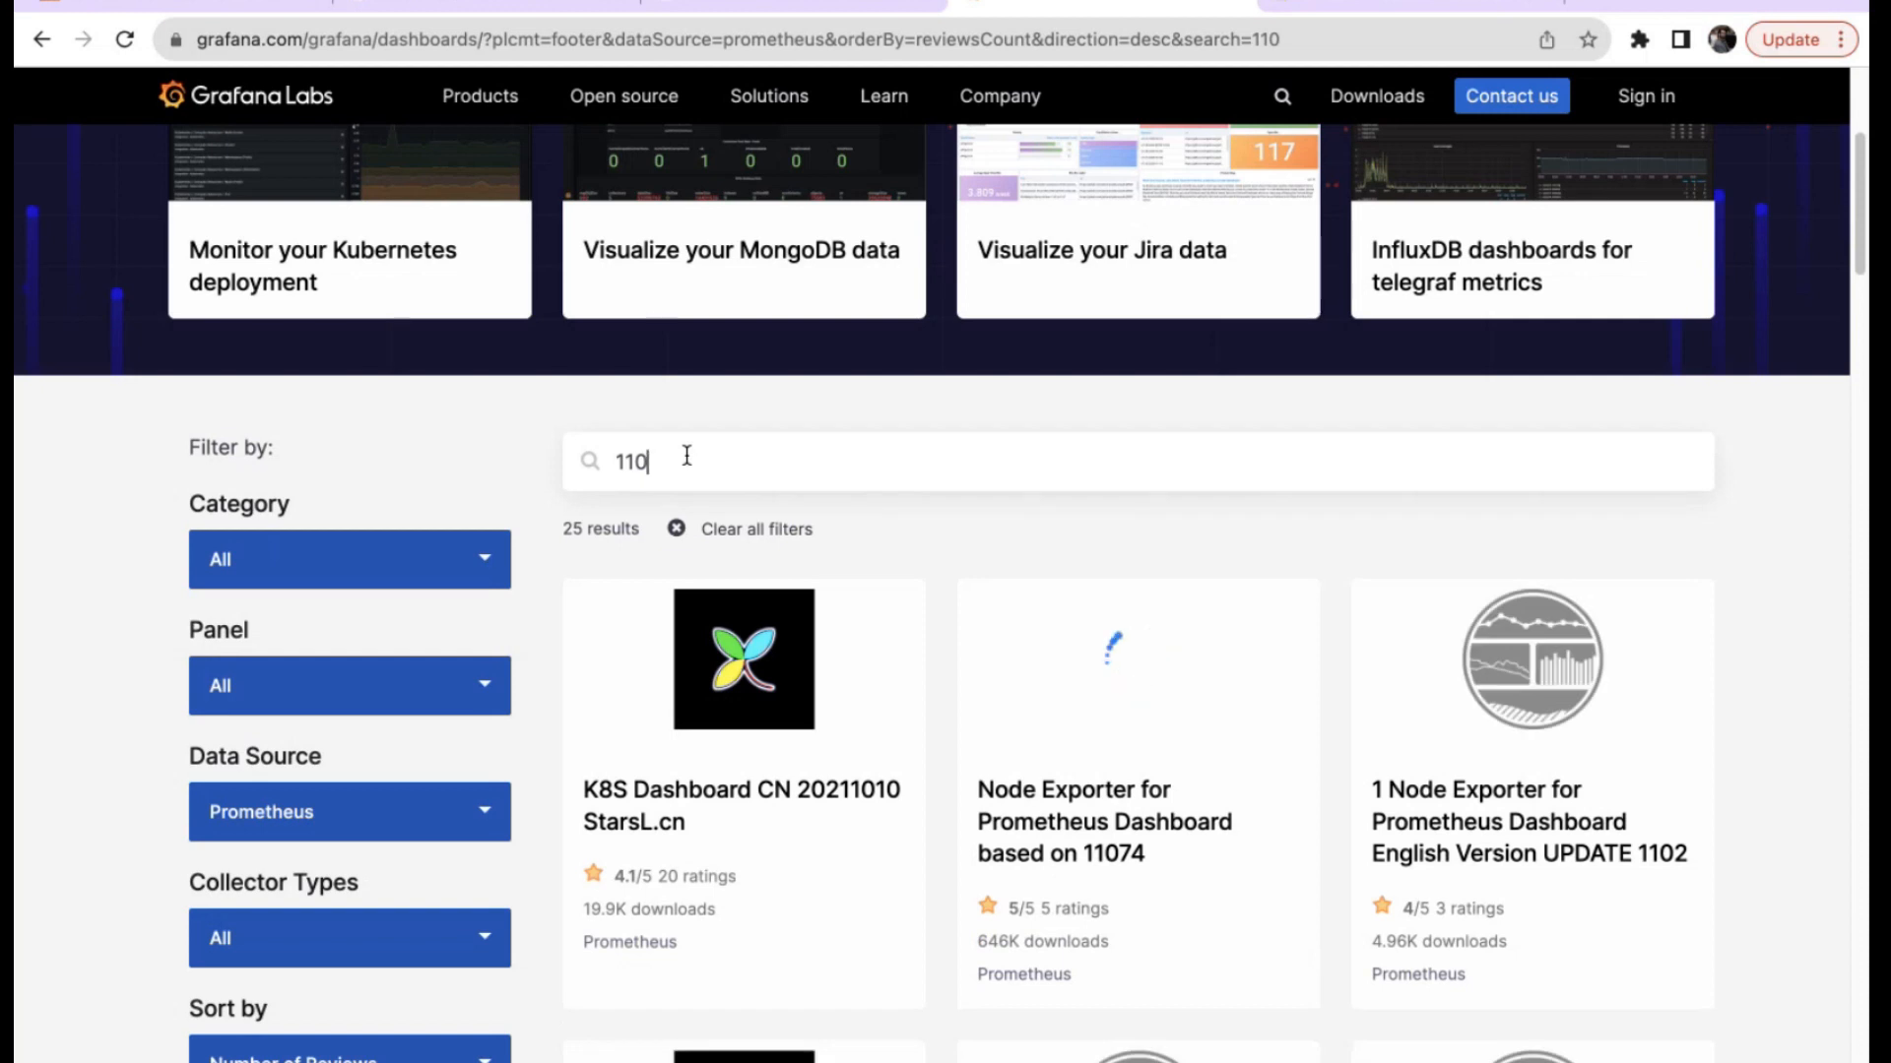
{"action": "scroll", "coordinate": [953, 621], "scroll_direction": "down", "scroll_amount": 1}
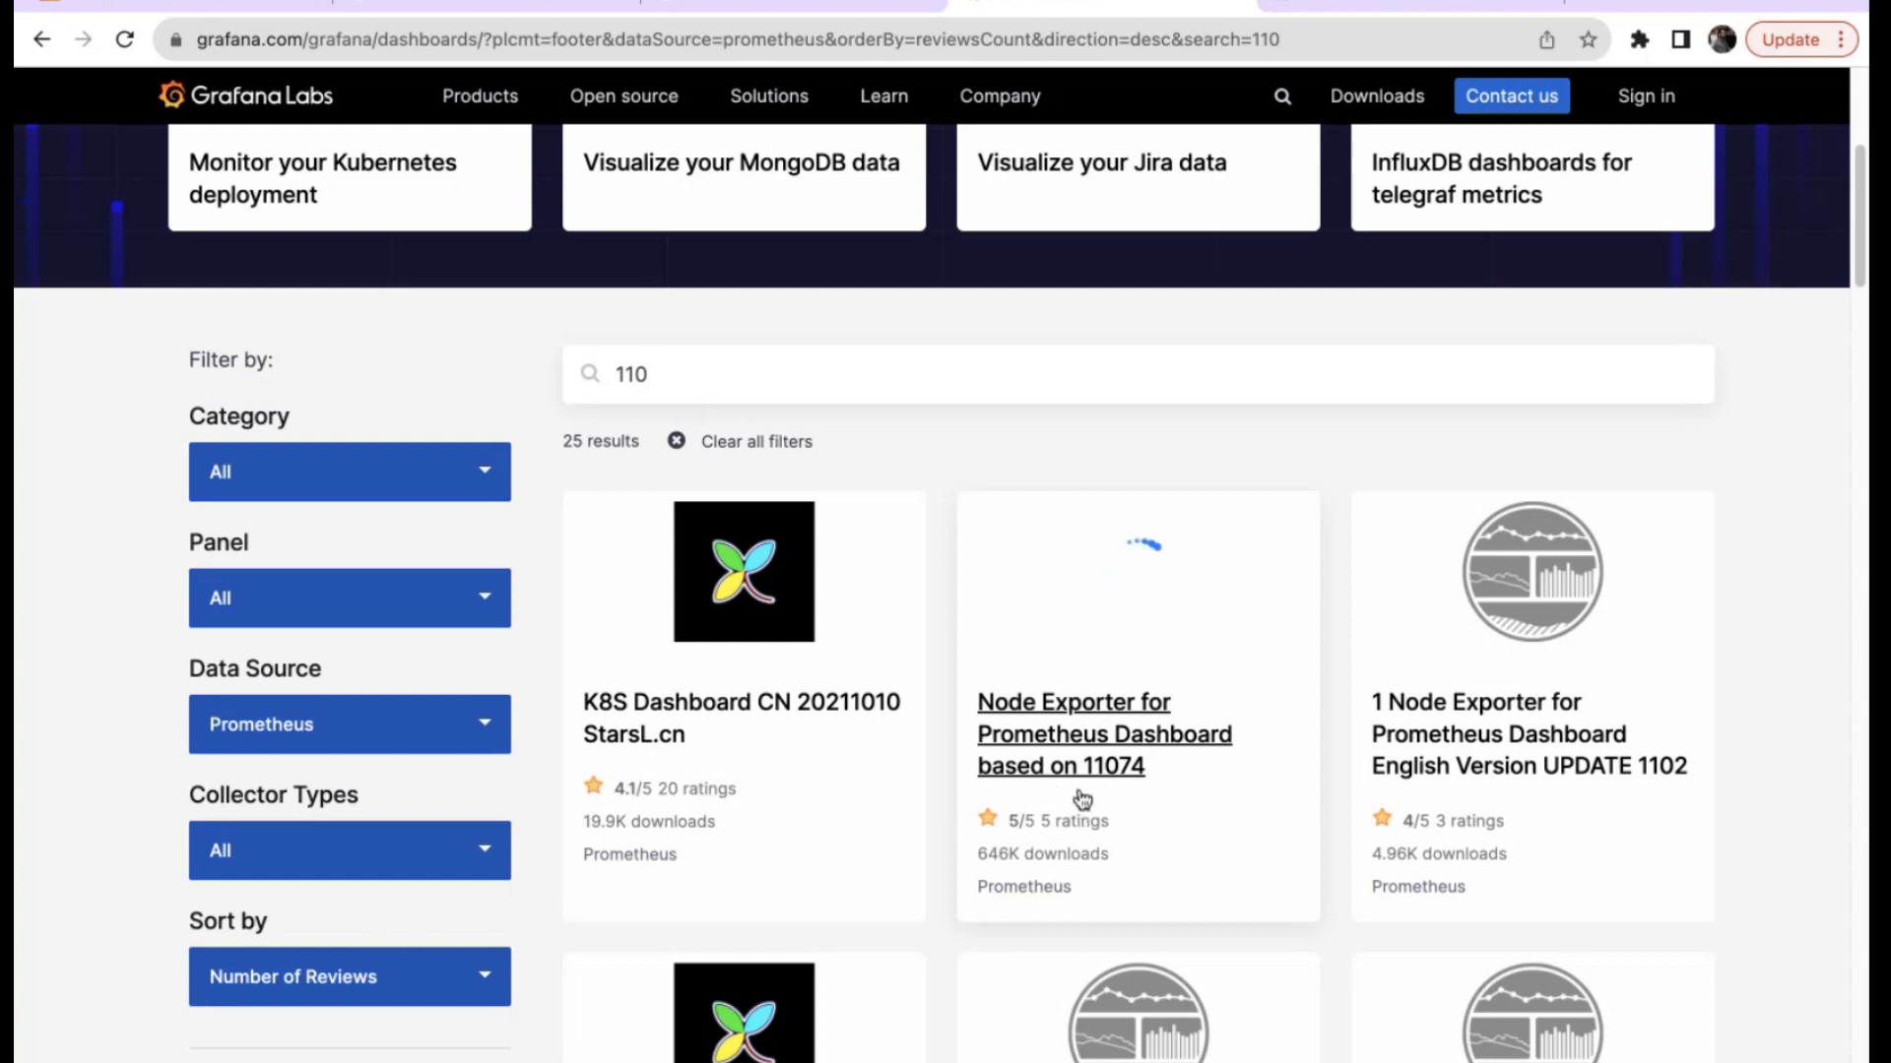
{"action": "type", "text": "74"}
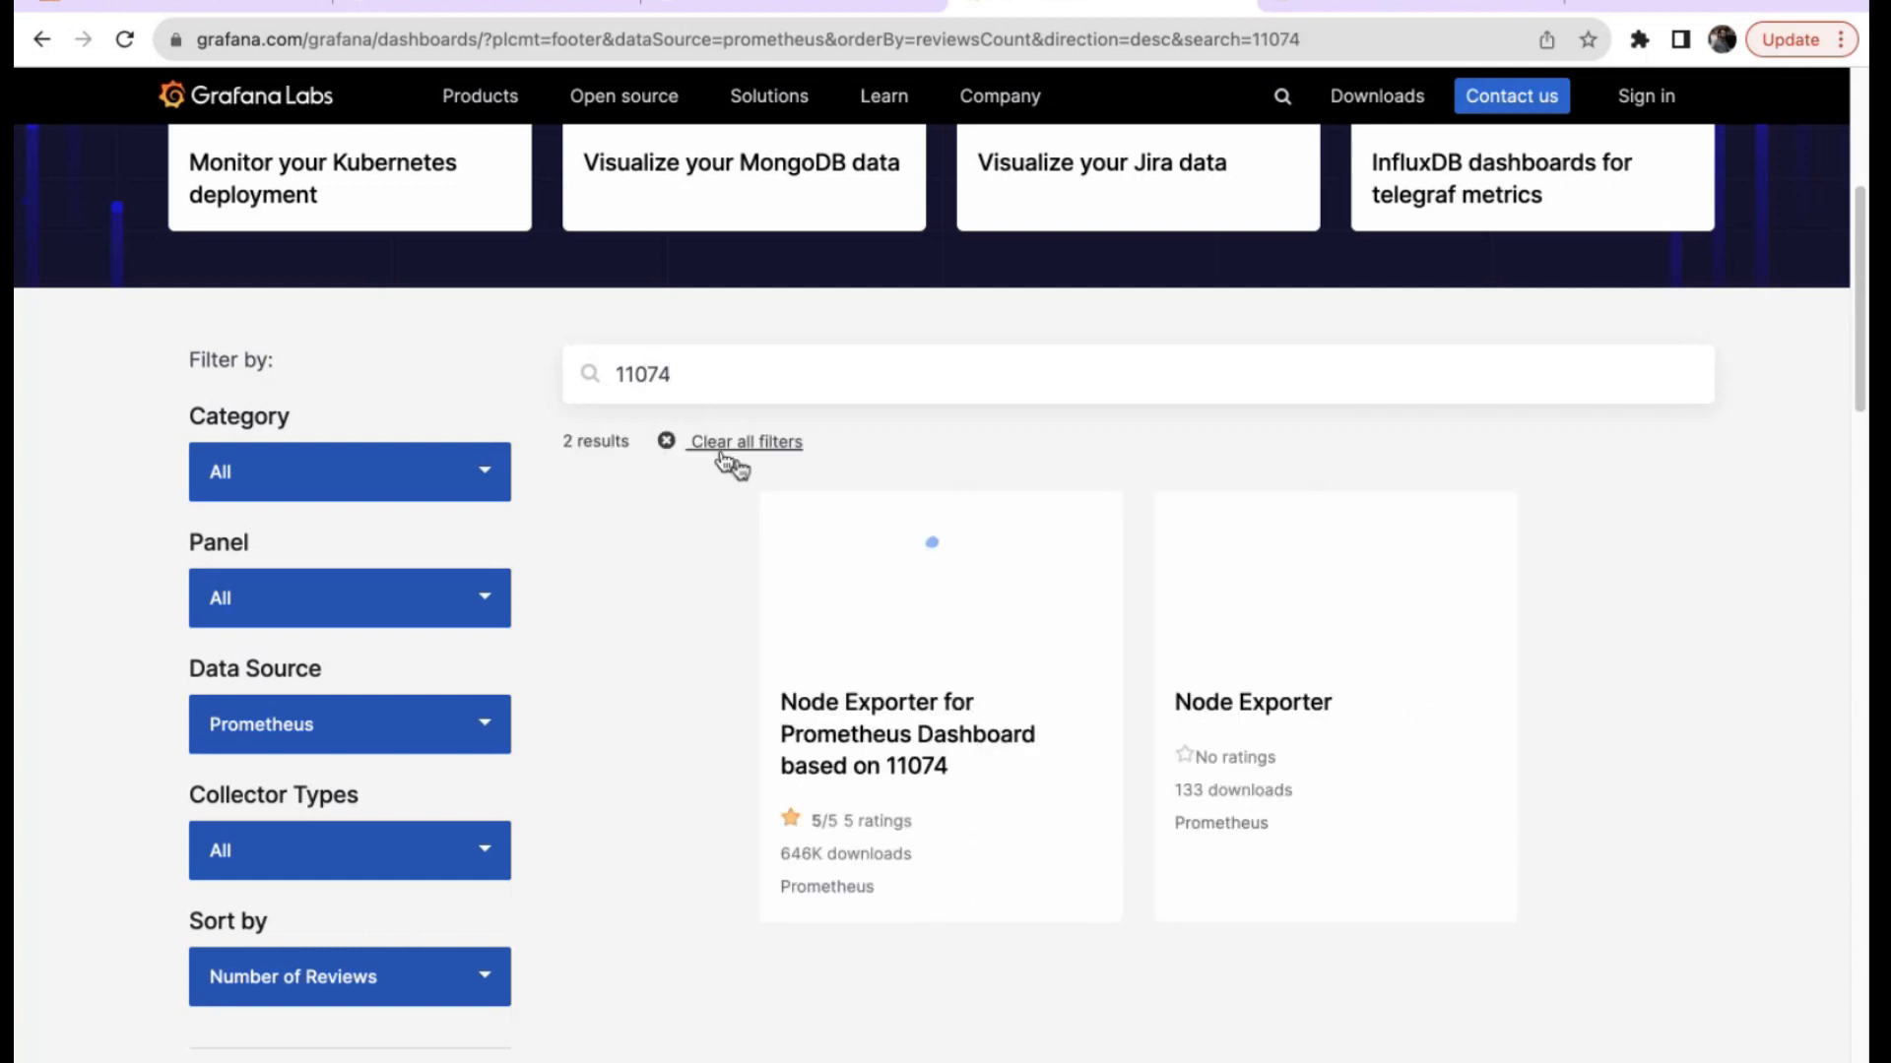
{"action": "left_click", "coordinate": [889, 732]}
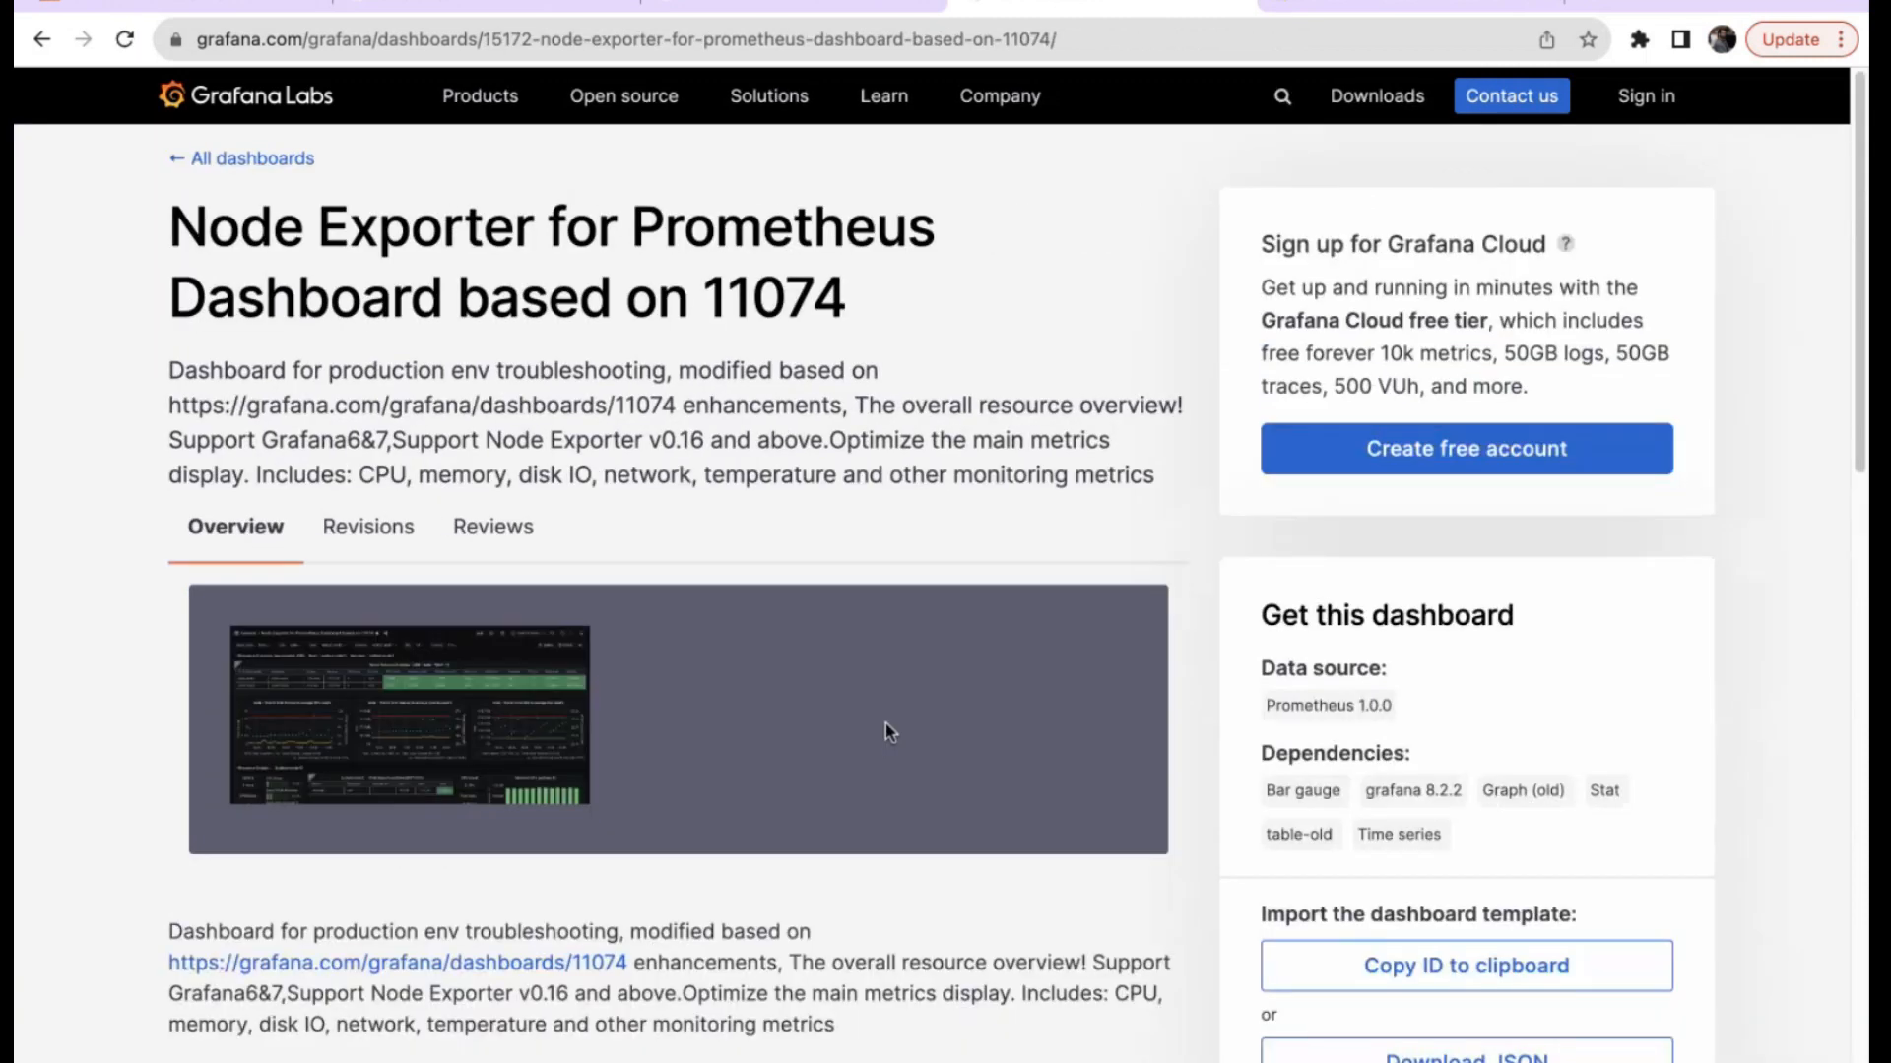
Check its preview screenshot, copy the dashboard ID, and return to the Grafana tab.
{"action": "left_click", "coordinate": [477, 771]}
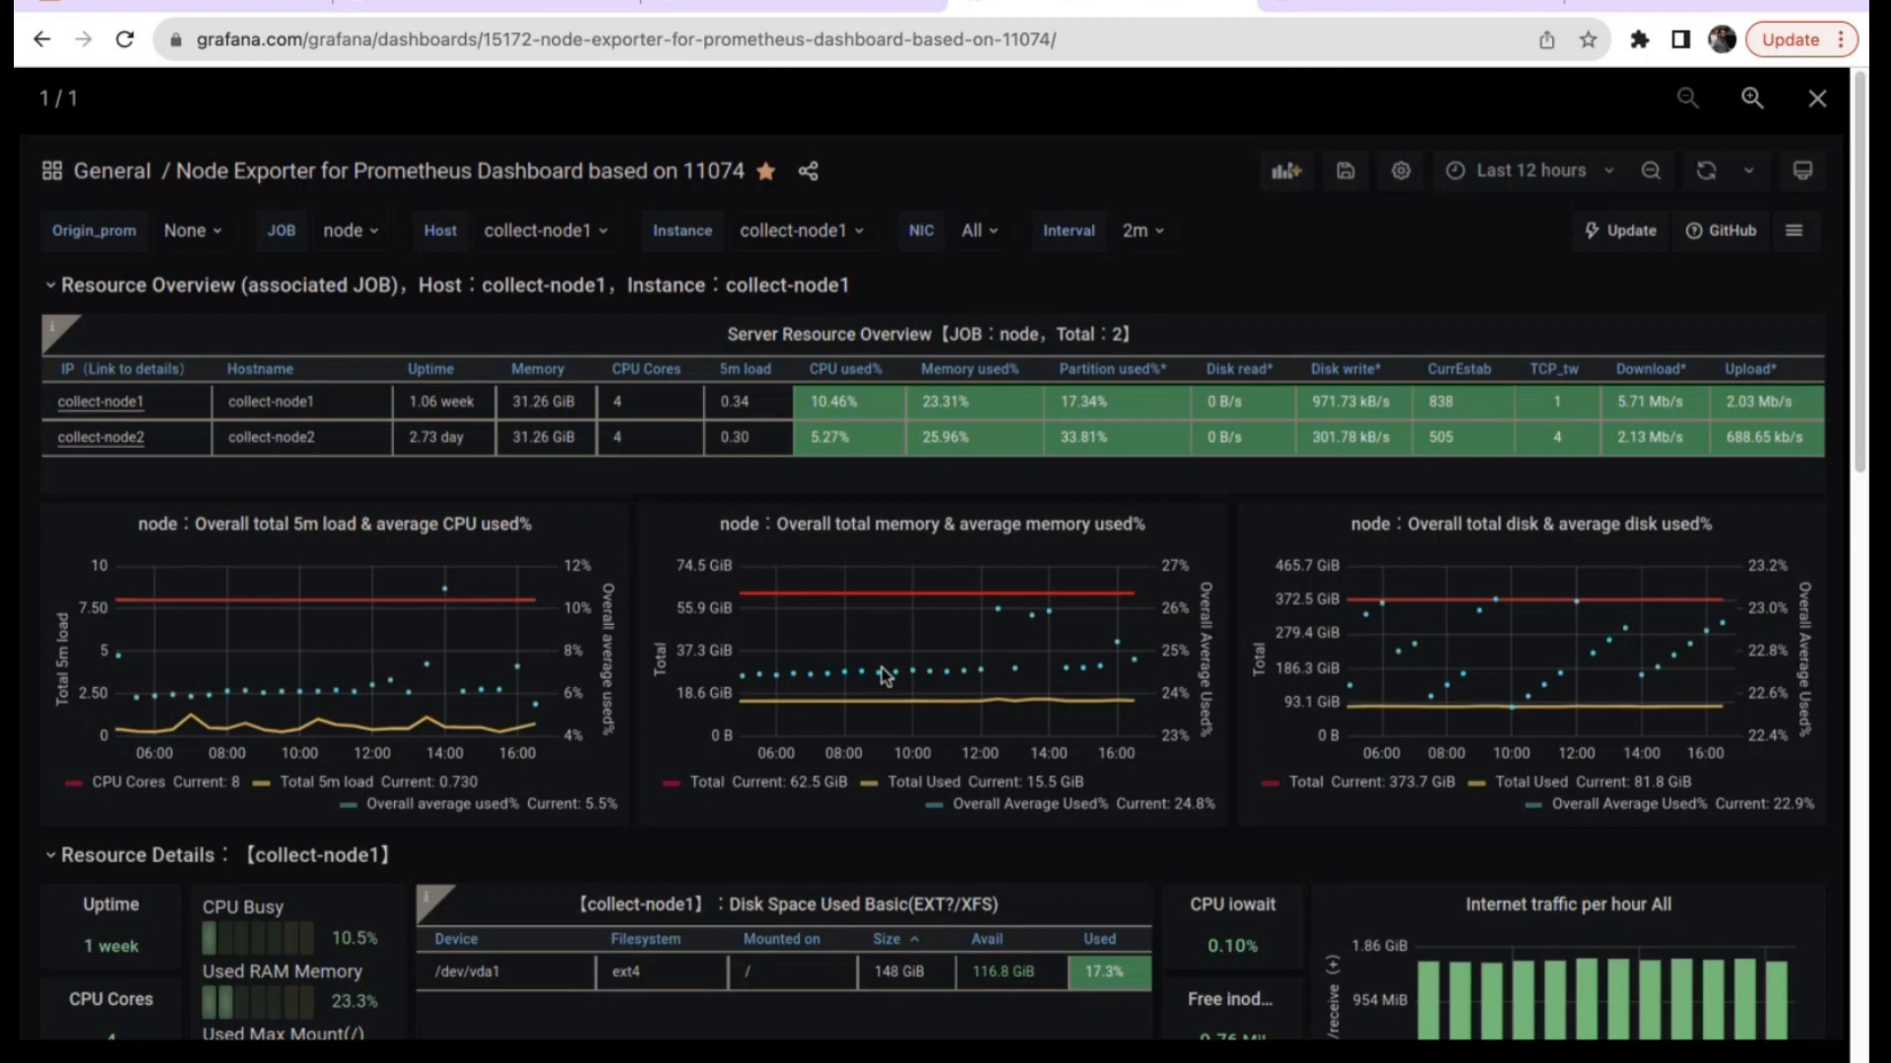
{"action": "left_click", "coordinate": [1818, 100]}
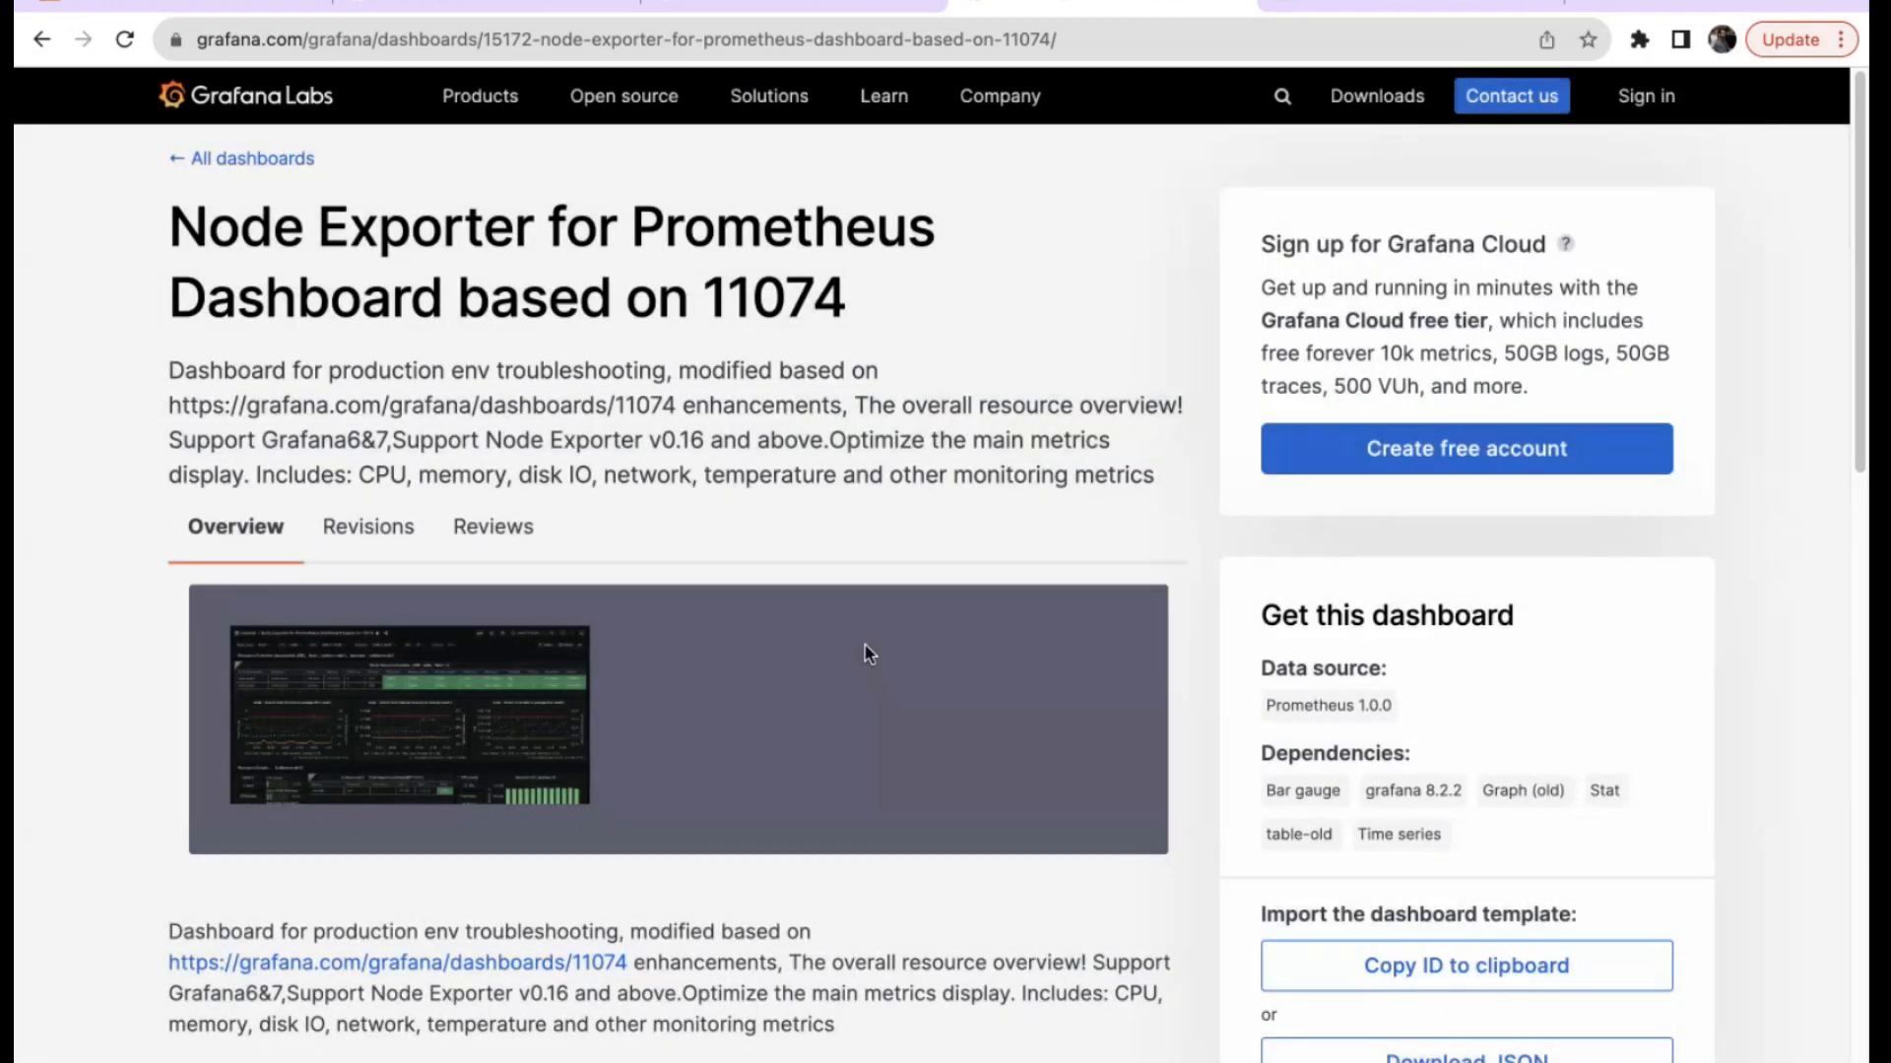
{"action": "scroll", "coordinate": [867, 654], "scroll_direction": "down", "scroll_amount": 2}
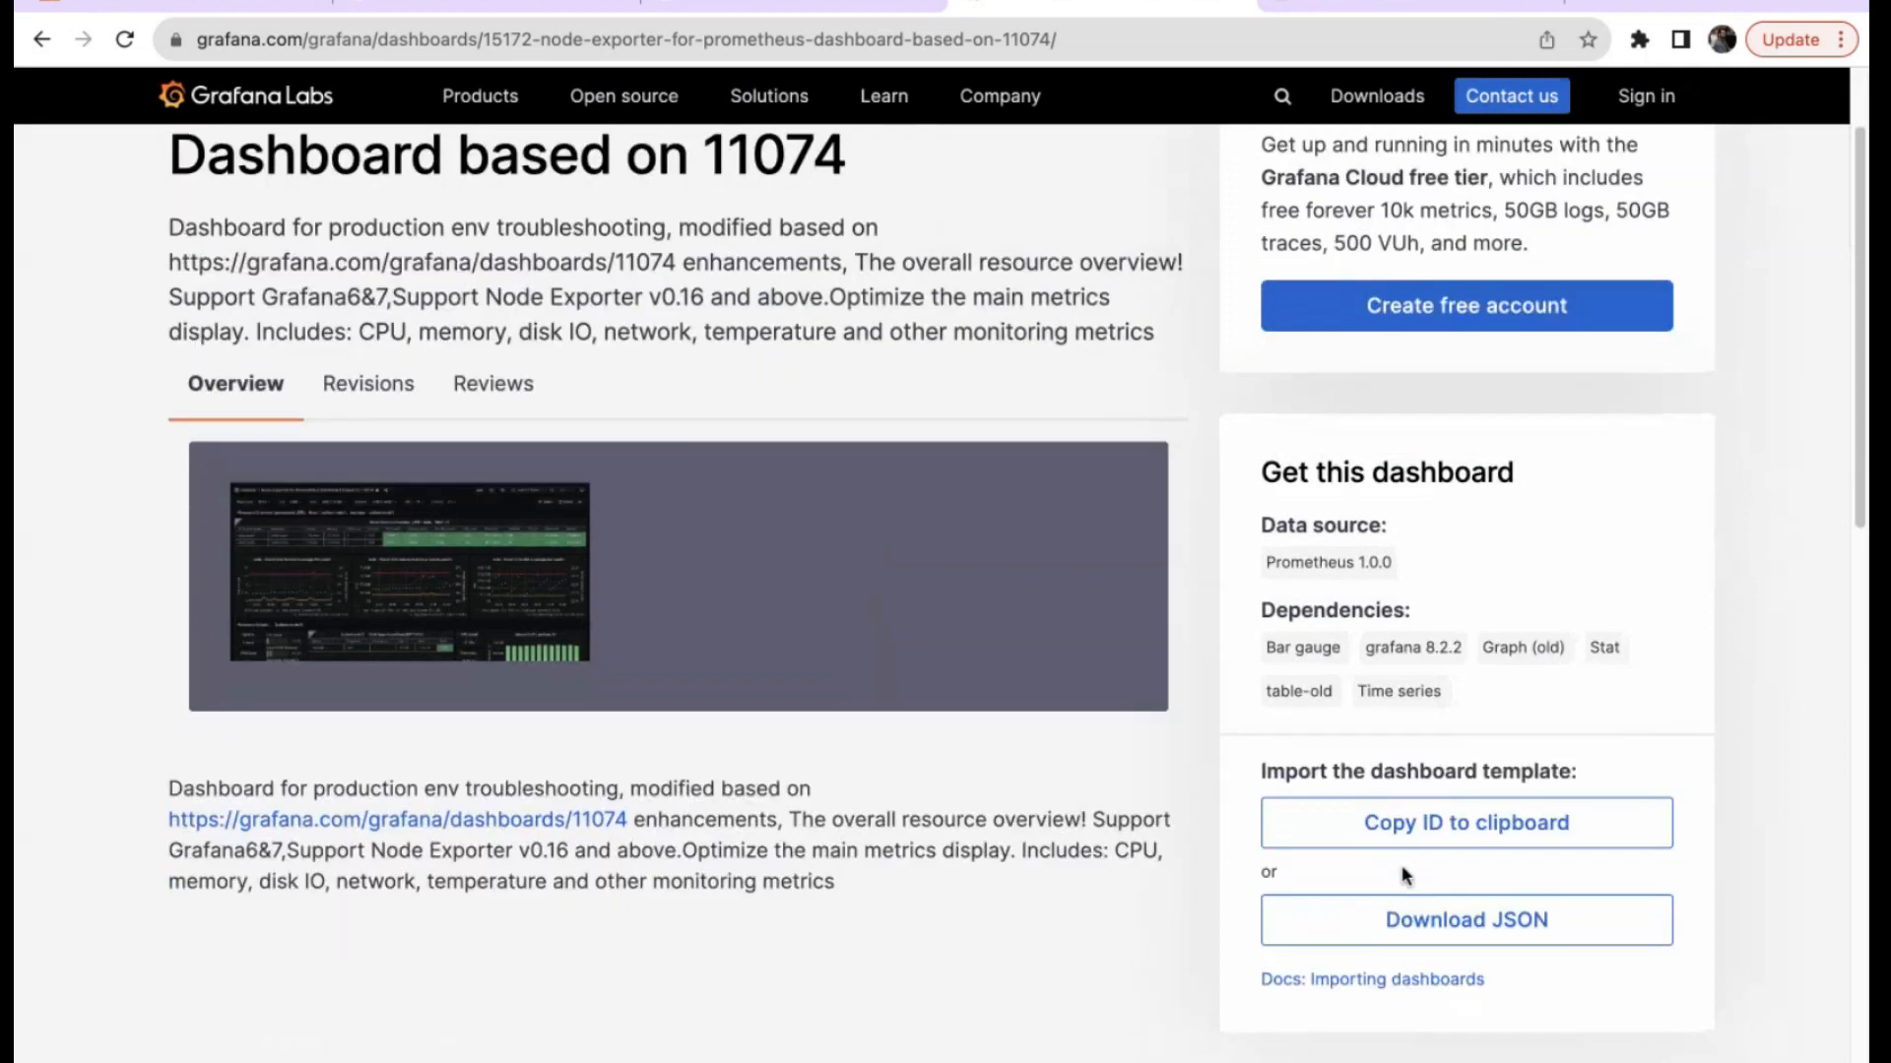
{"action": "left_click_drag", "start_coordinate": [702, 155], "coordinate": [878, 159]}
{"action": "left_click", "coordinate": [1467, 822]}
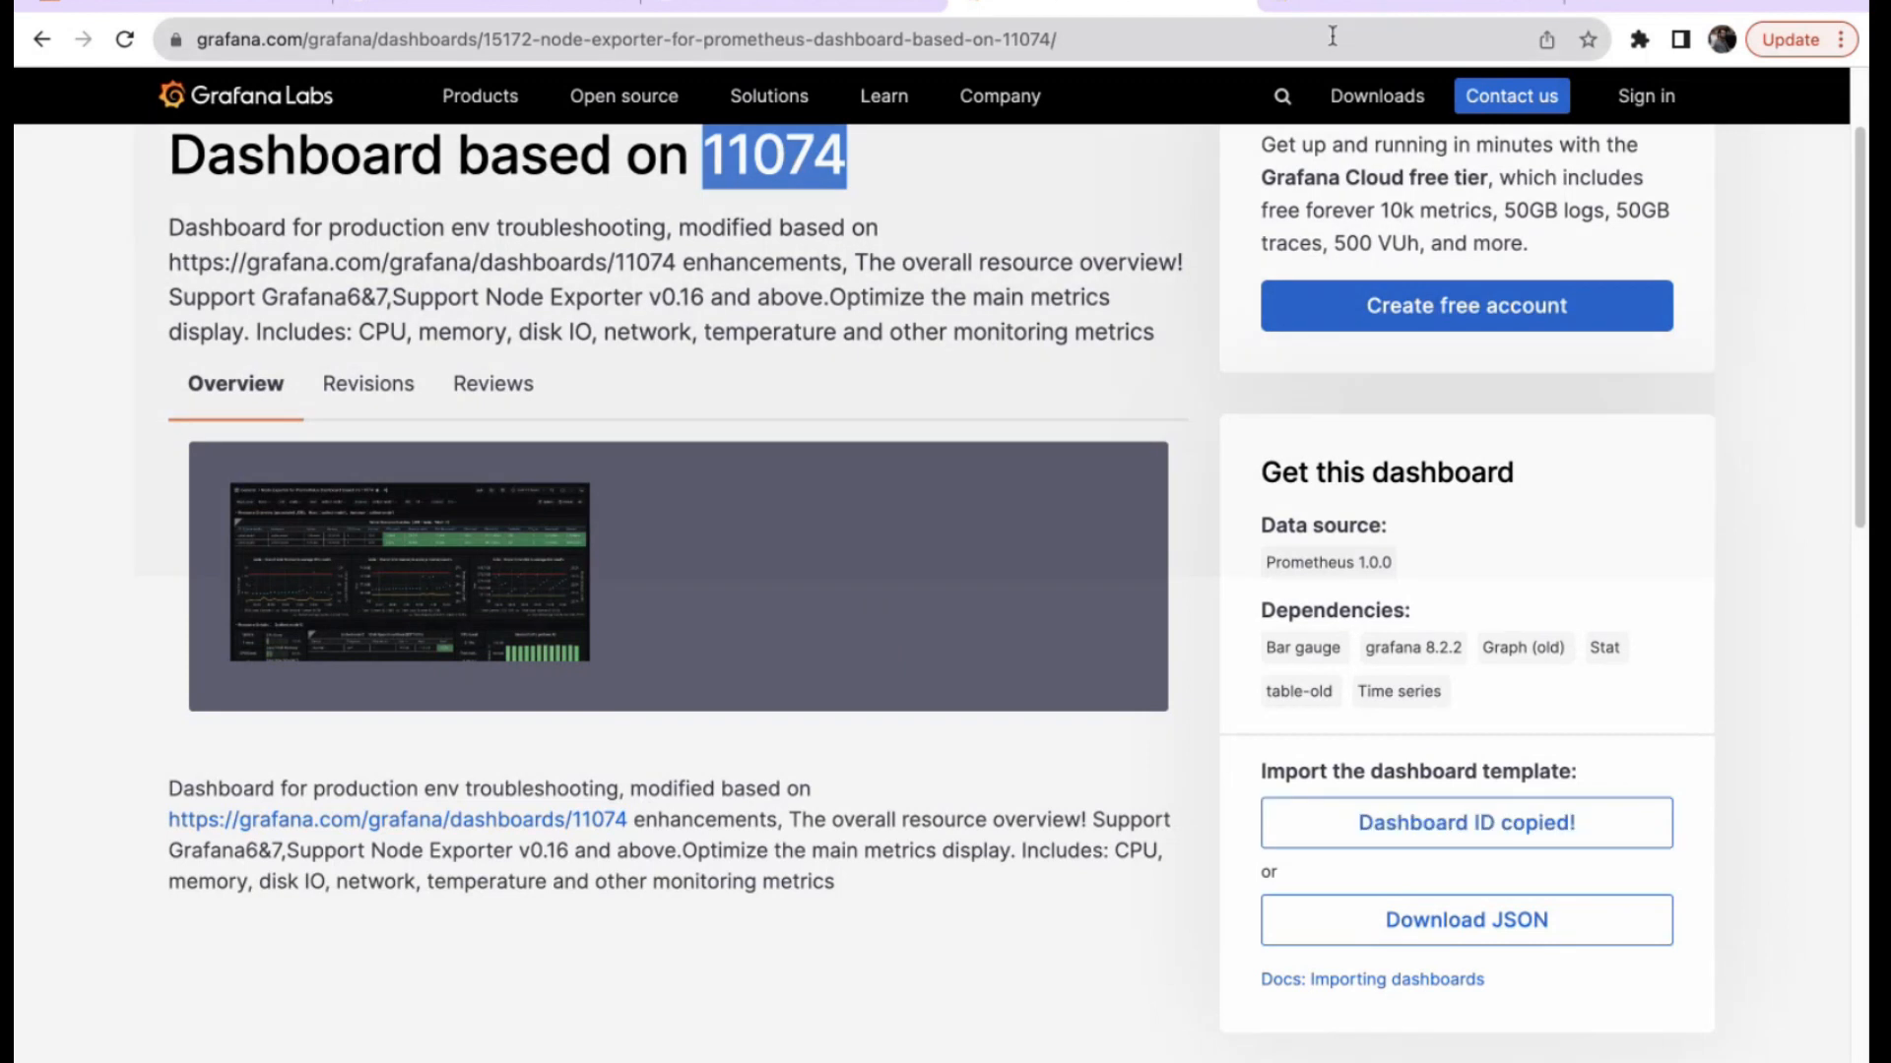
{"action": "left_click", "coordinate": [1379, 3]}
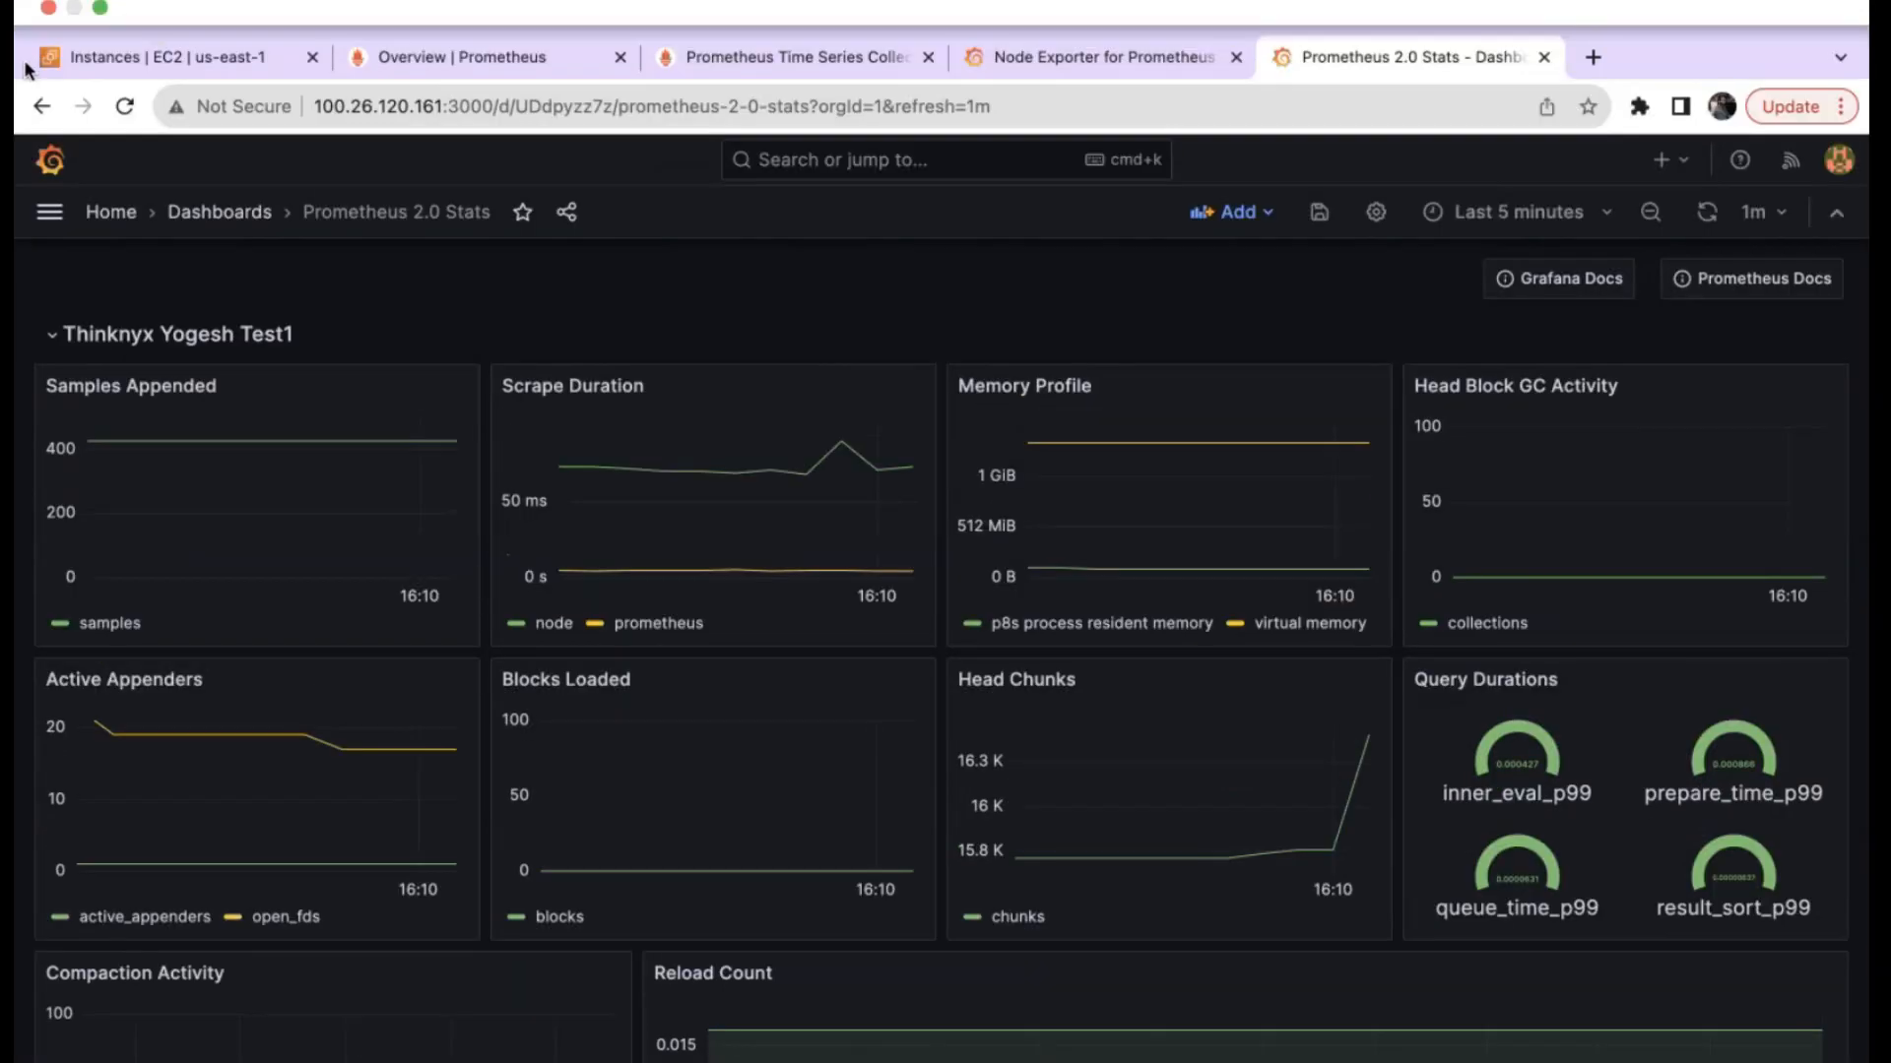
Go to Dashboards > New > Import in Grafana.
{"action": "left_click", "coordinate": [49, 211]}
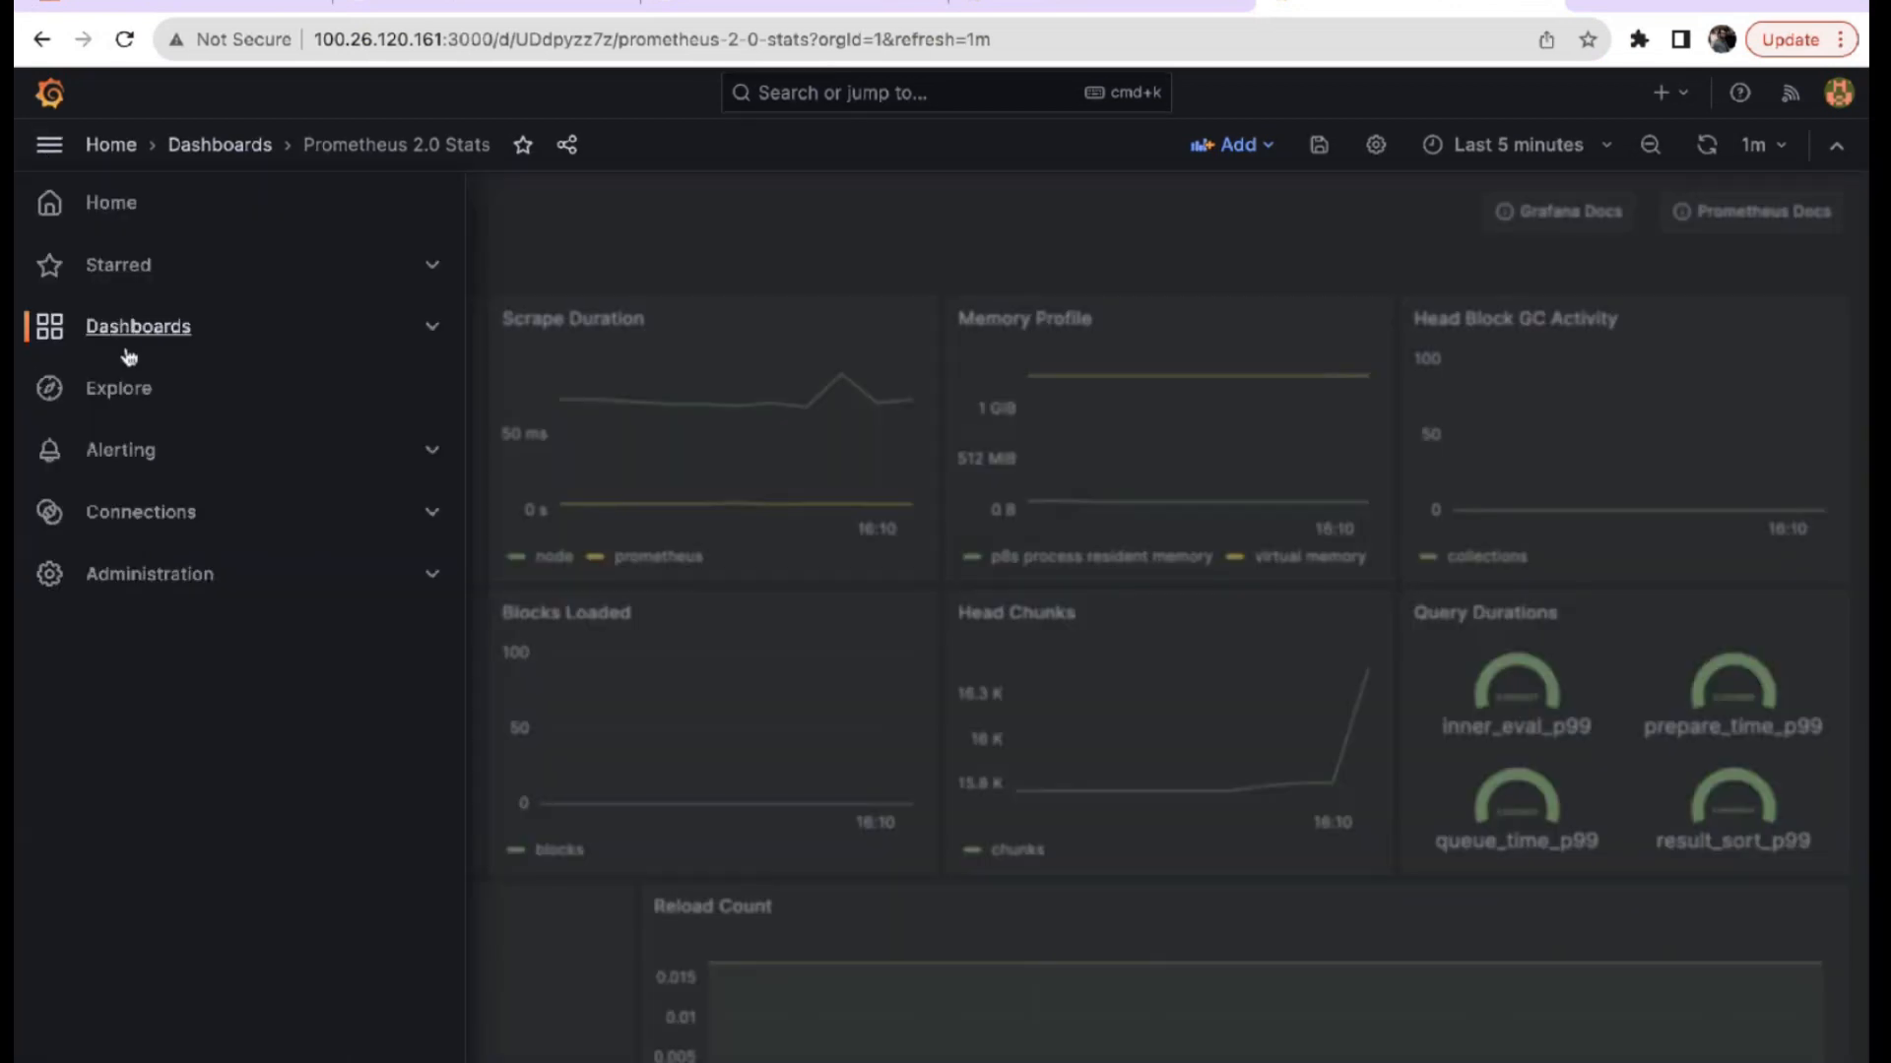
{"action": "left_click", "coordinate": [131, 328]}
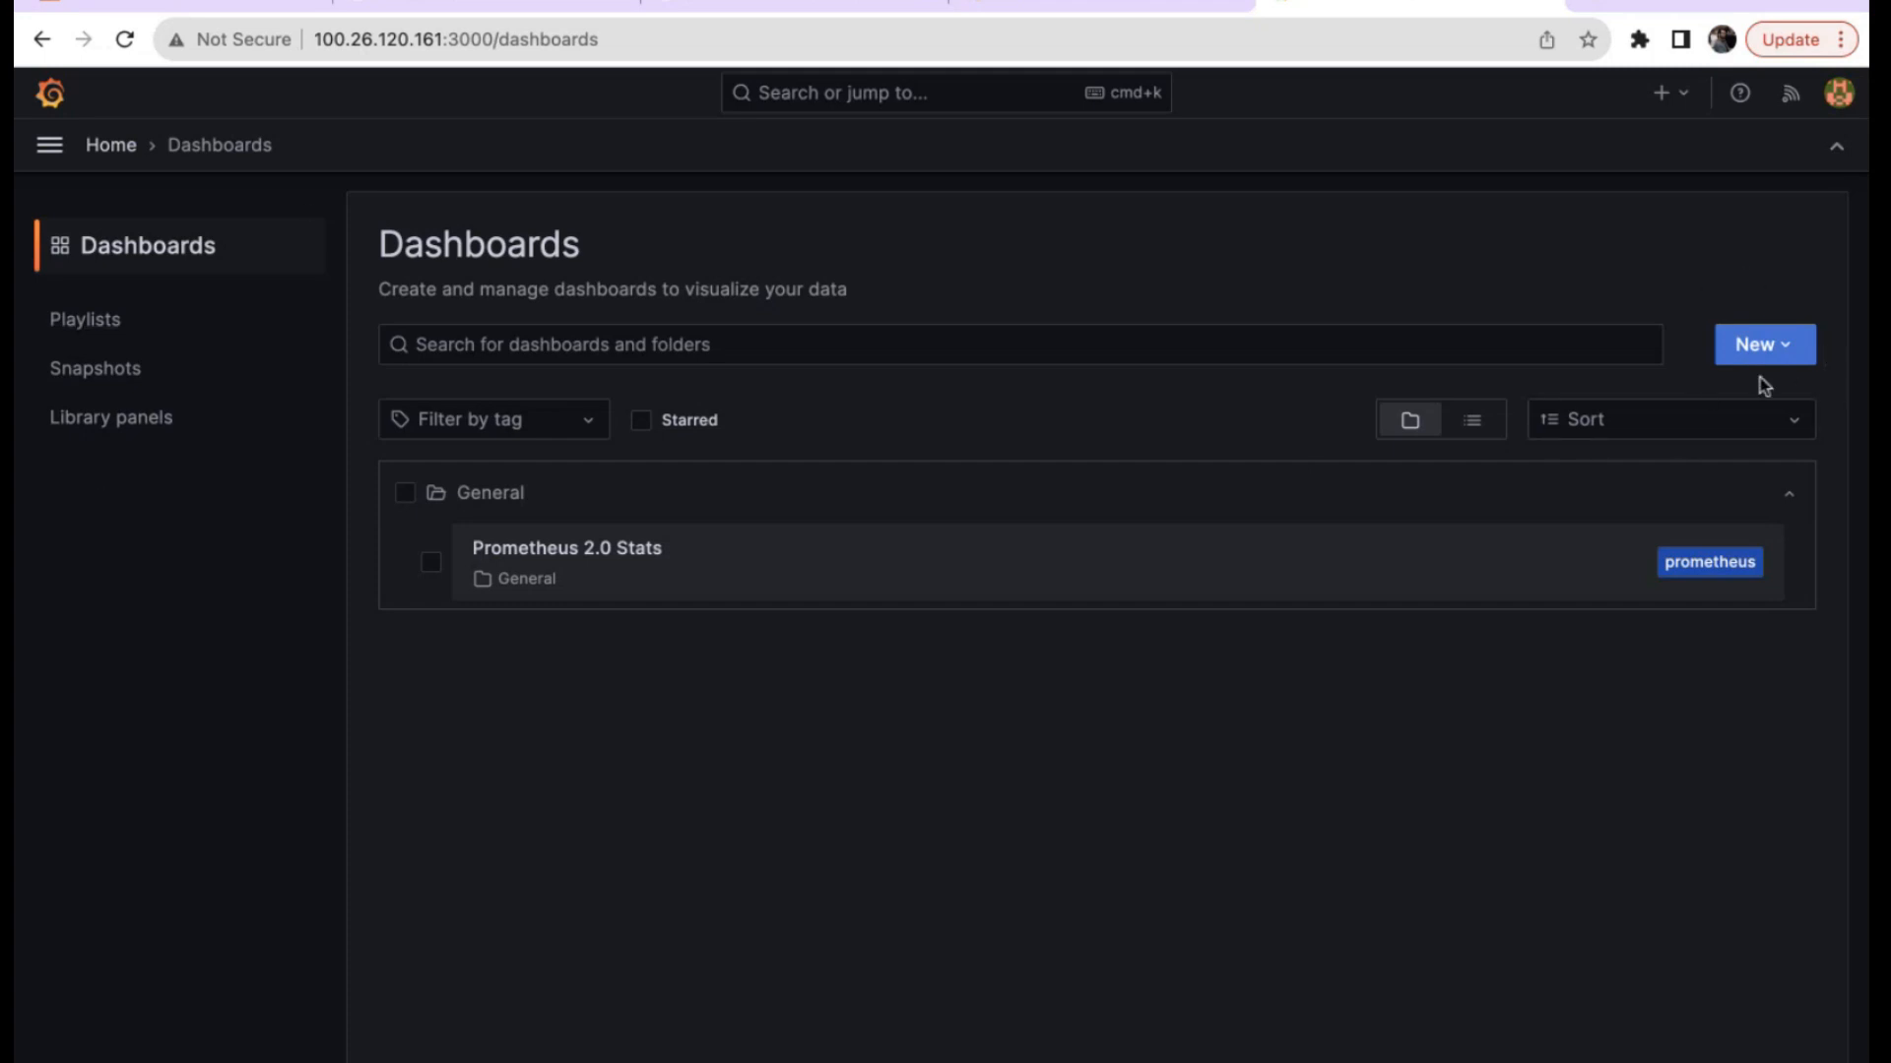
{"action": "left_click", "coordinate": [1791, 360]}
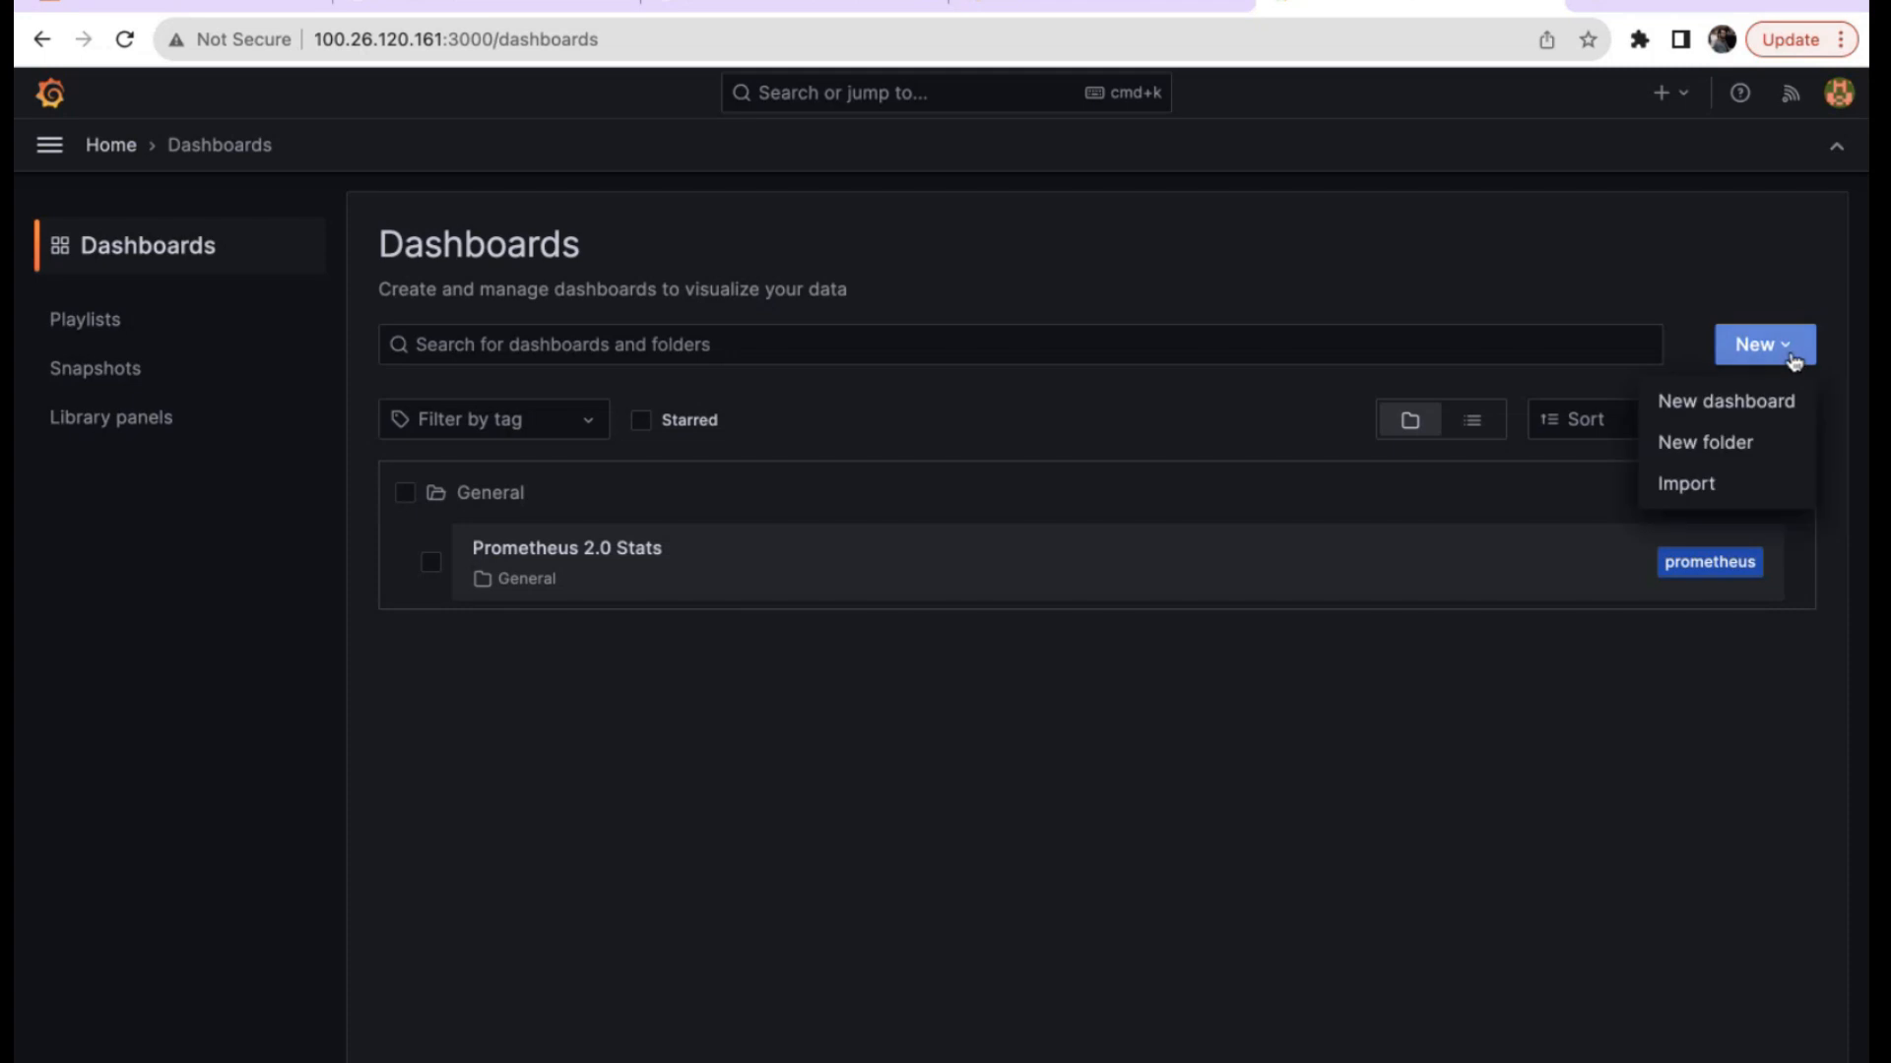
{"action": "left_click", "coordinate": [1707, 493]}
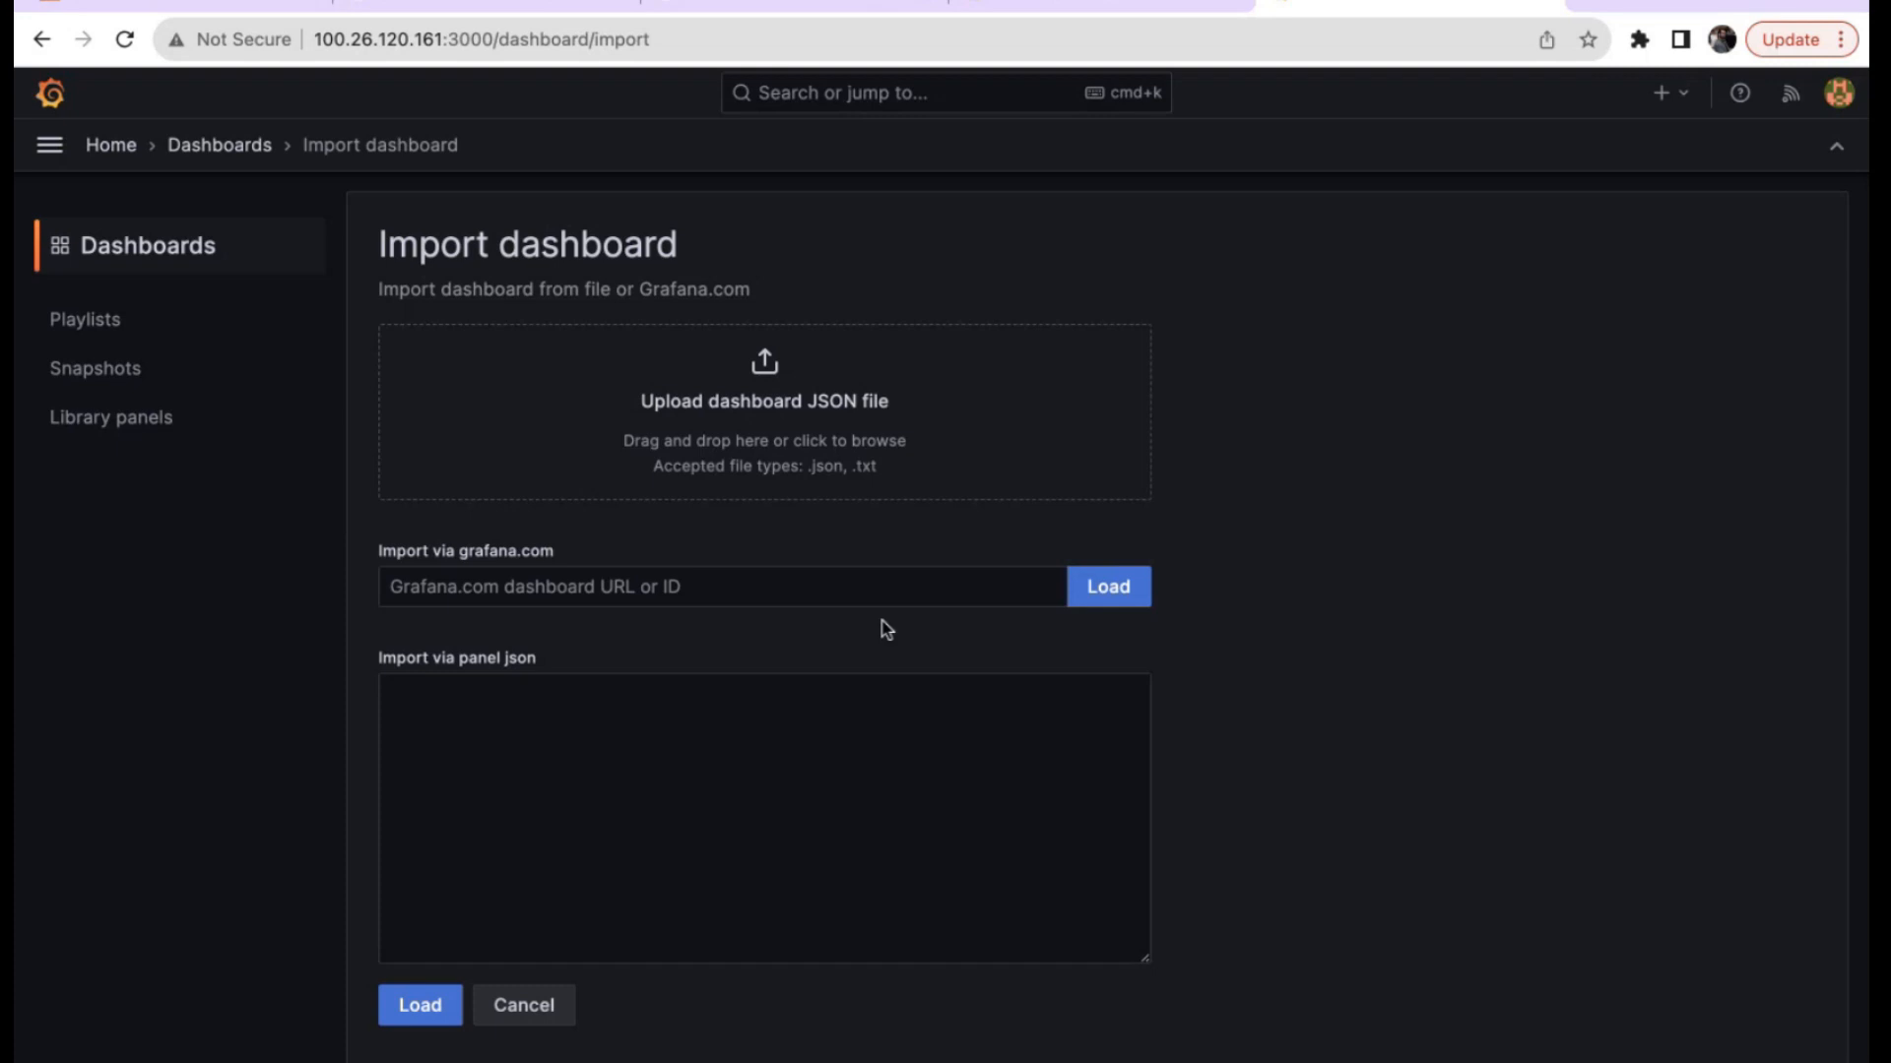
Load grafana.com dashboard ID 11074 on the Import page.
{"action": "left_click", "coordinate": [762, 588]}
{"action": "type", "text": "15172"}
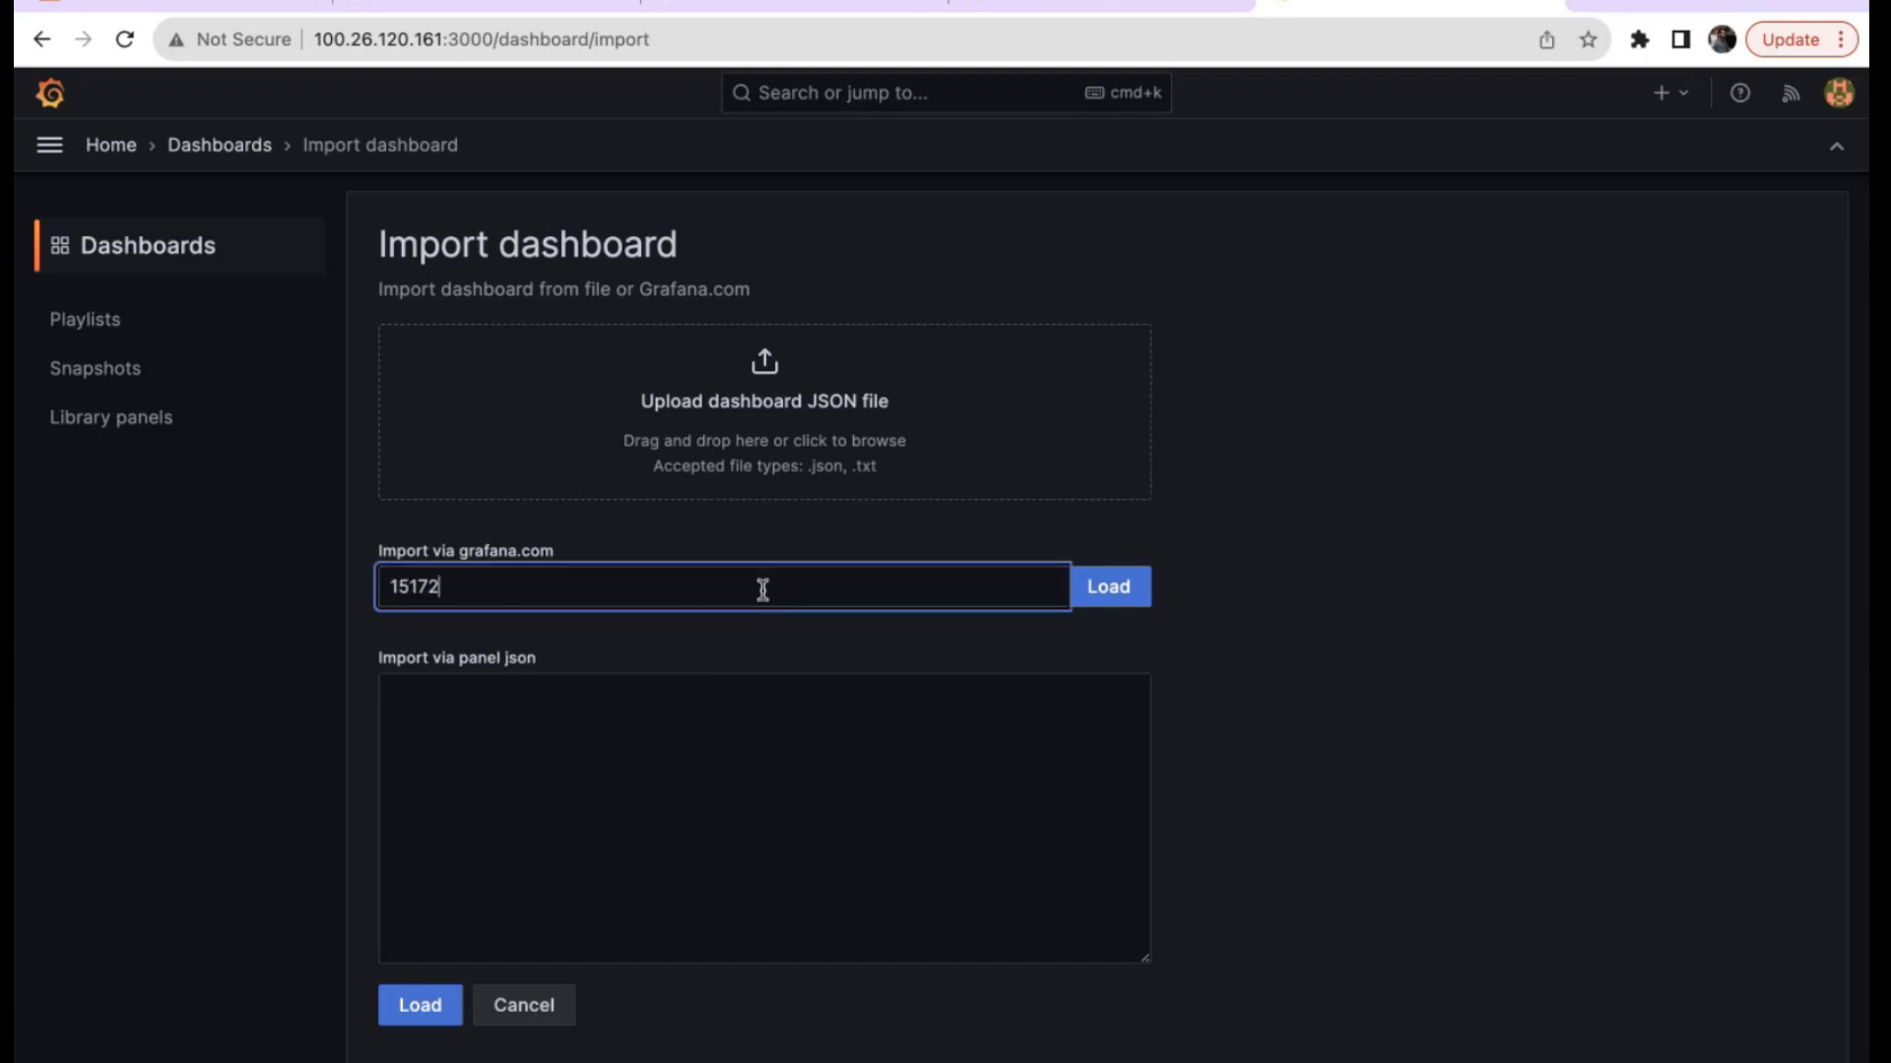
{"action": "key", "text": "BackSpace"}
{"action": "key", "text": "BackSpace"}
{"action": "key", "text": "BackSpace"}
{"action": "key", "text": "BackSpace"}
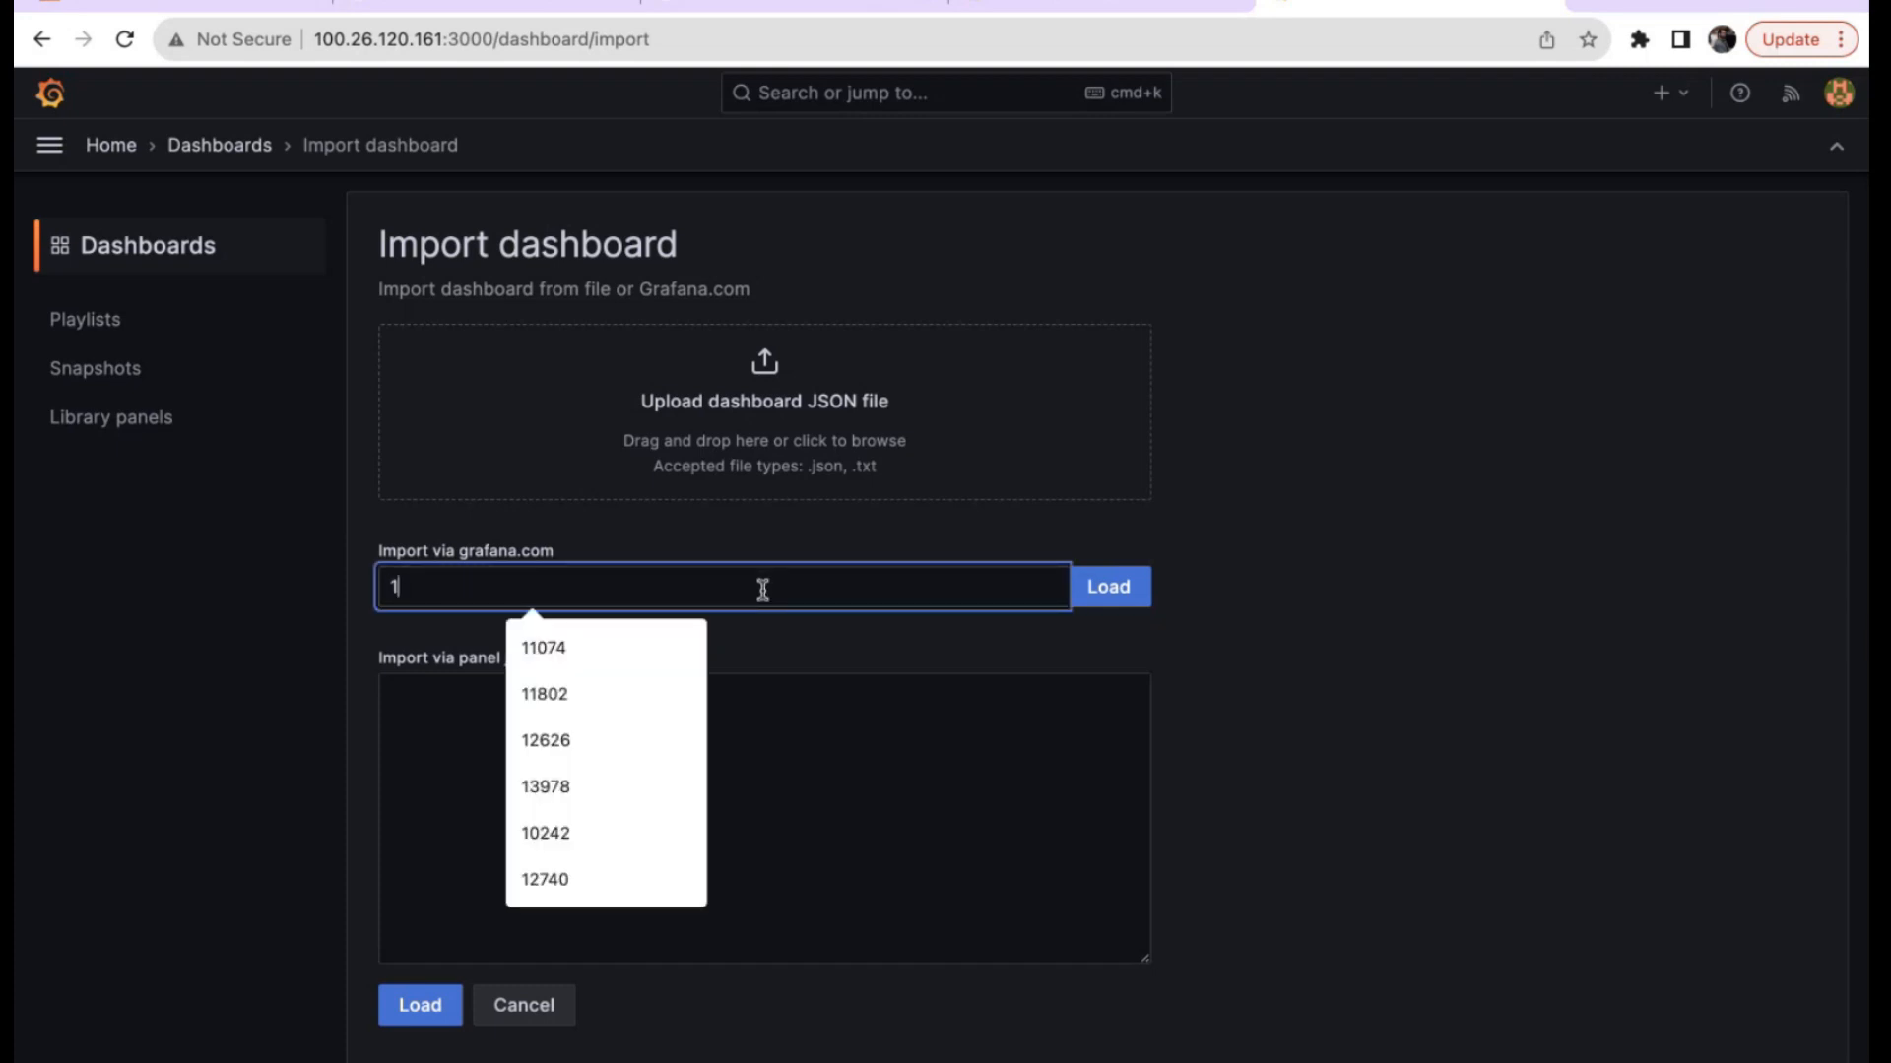
{"action": "type", "text": "0"}
{"action": "key", "text": "BackSpace"}
{"action": "type", "text": "1074"}
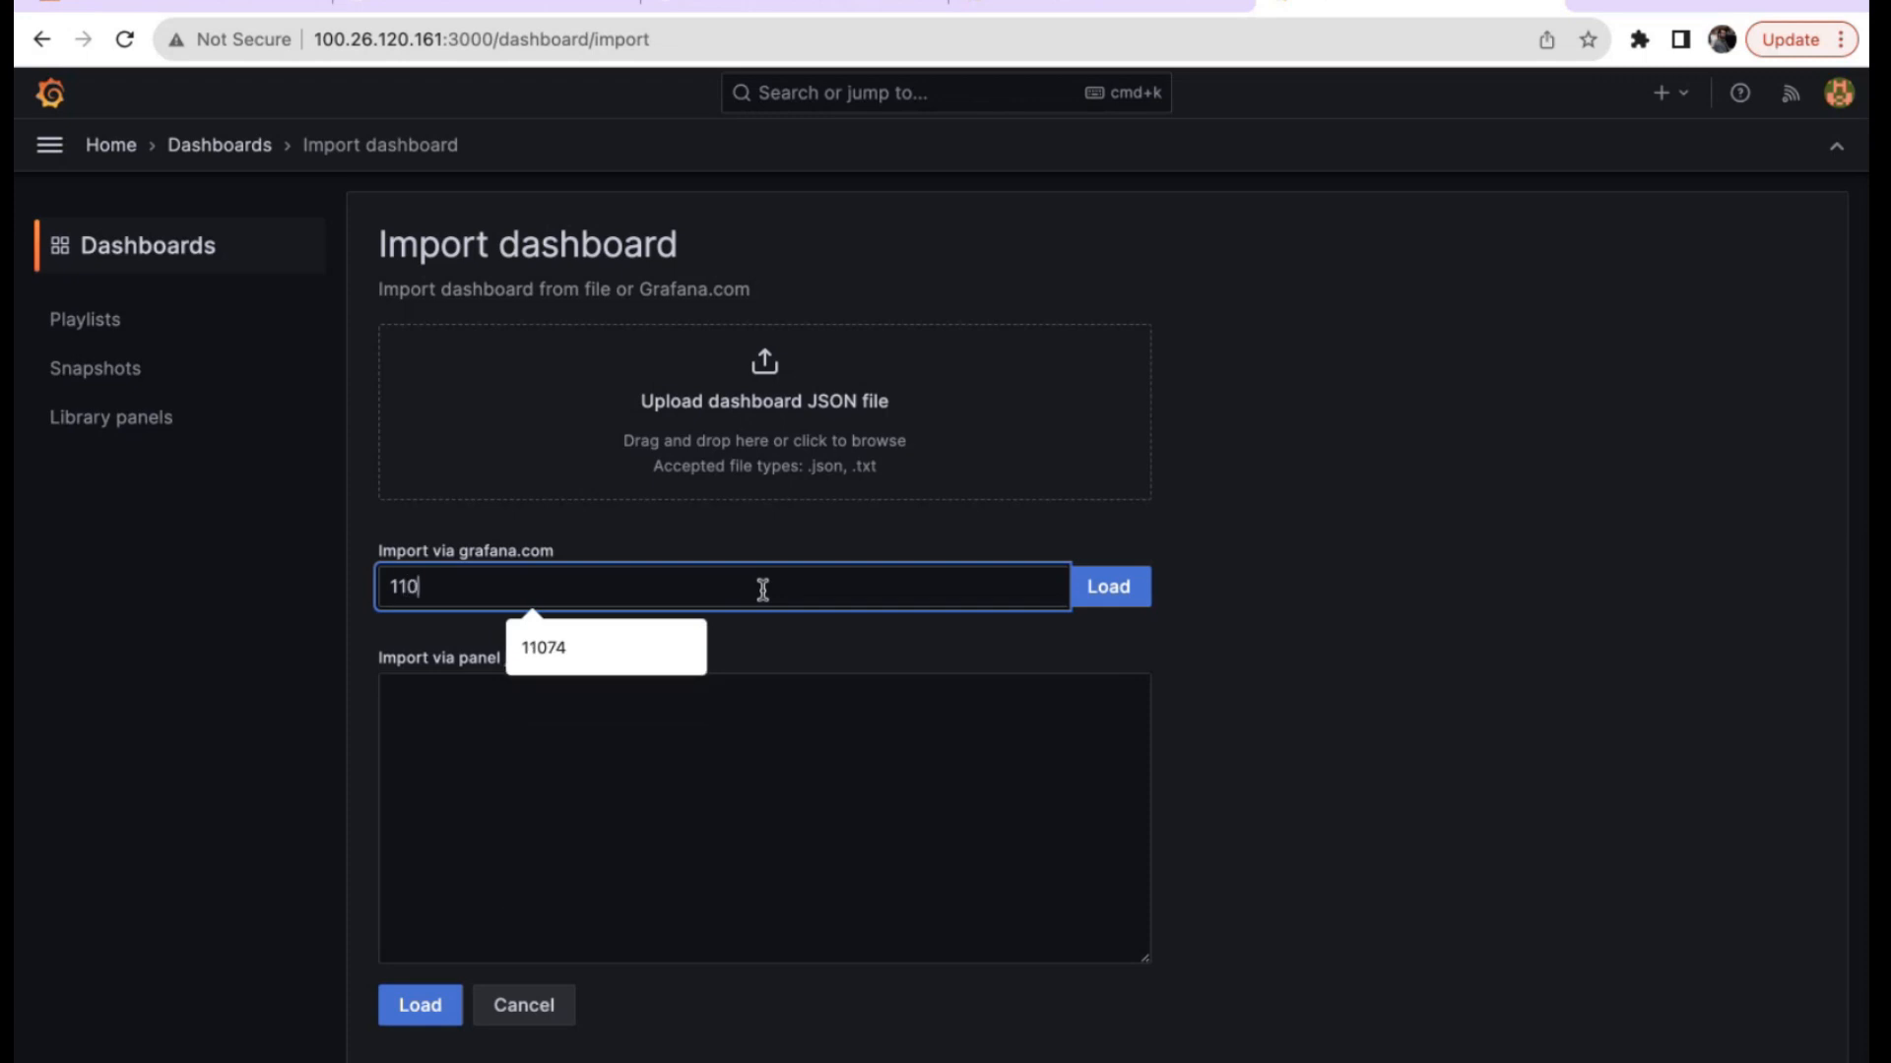
{"action": "left_click", "coordinate": [600, 650]}
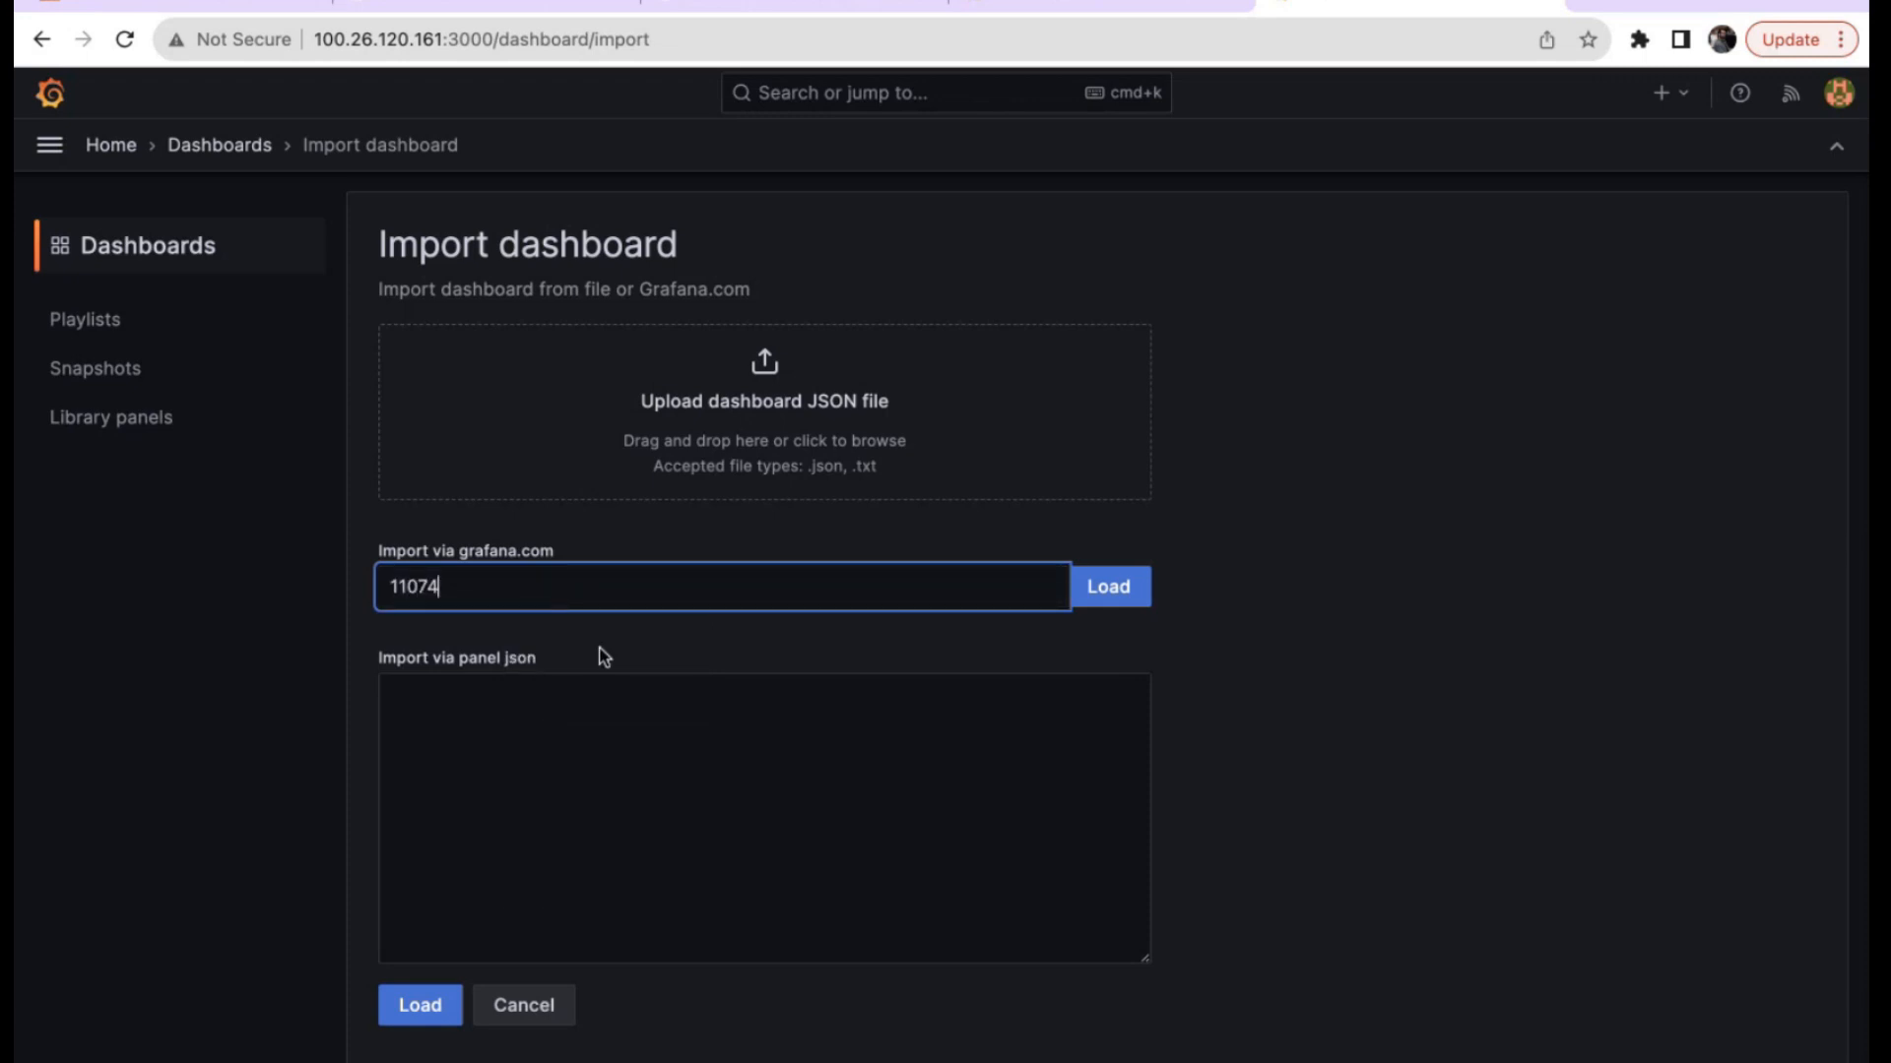
{"action": "left_click", "coordinate": [1110, 598]}
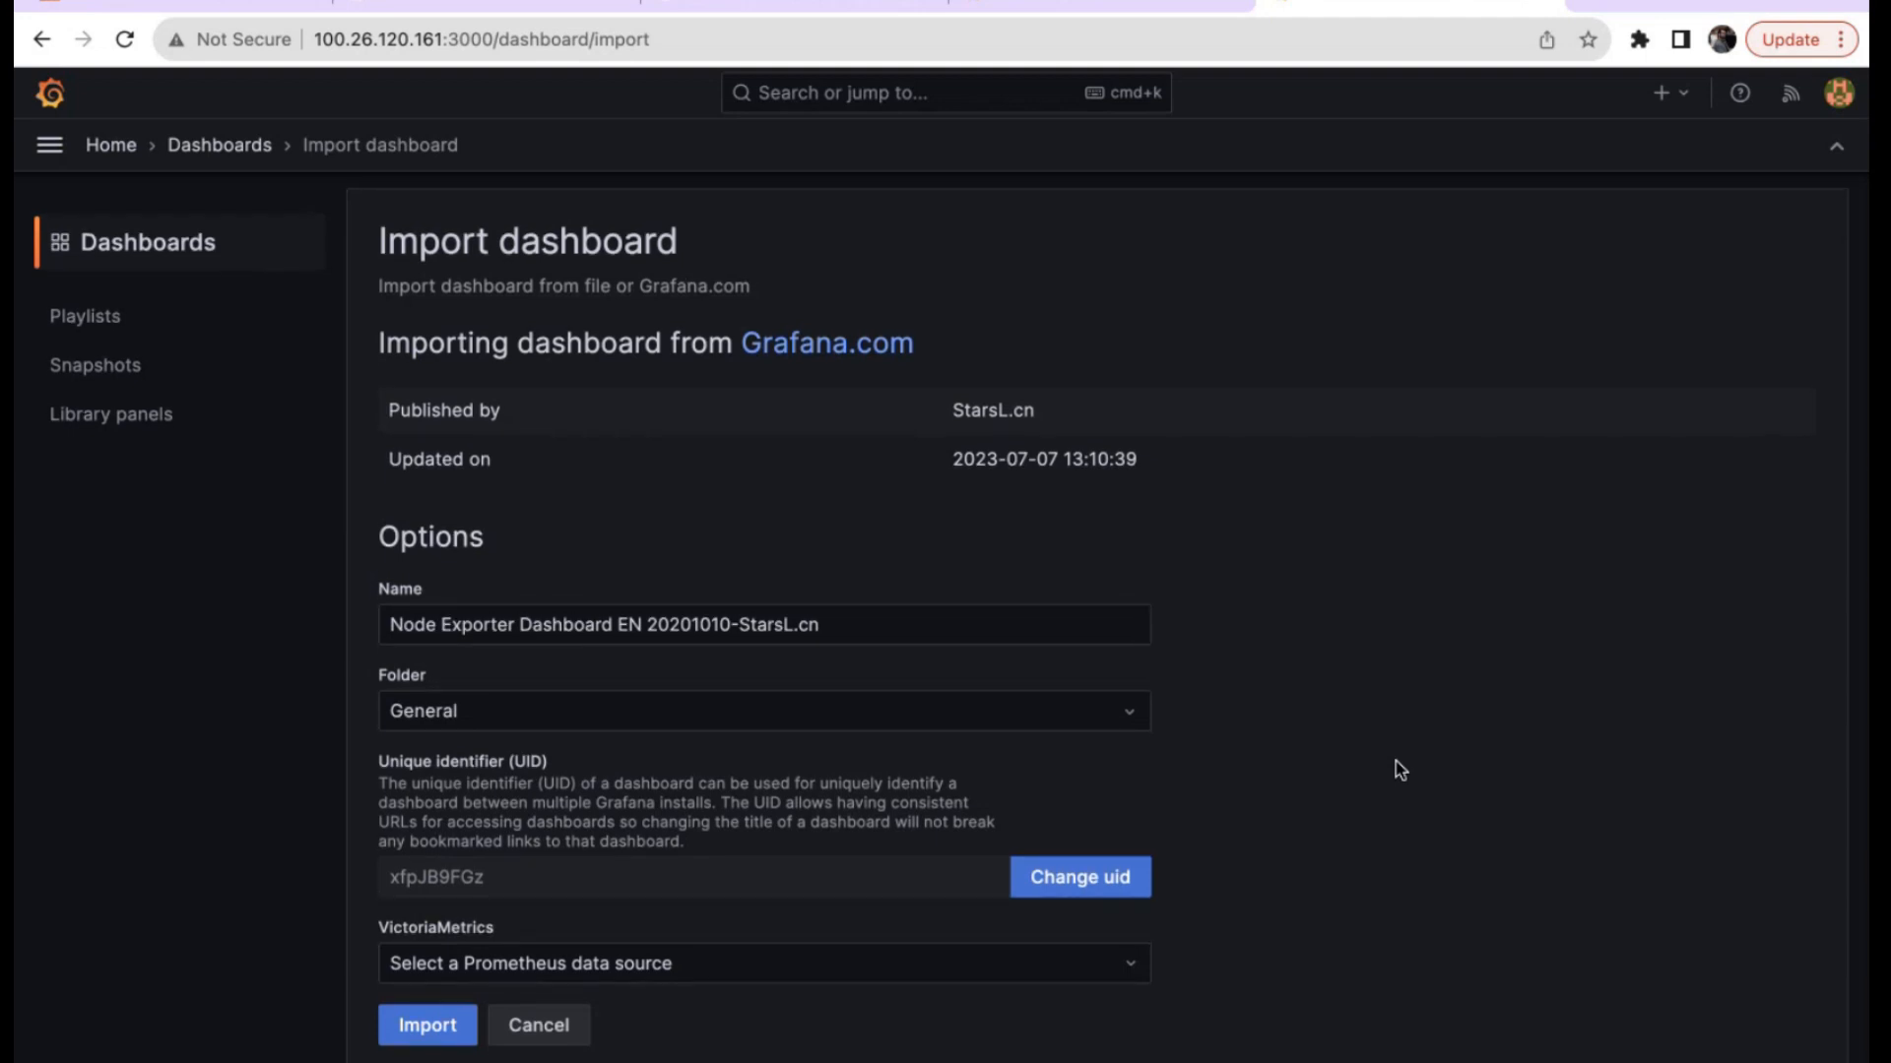
Choose Prometheus as the data source and import the dashboard.
{"action": "left_click", "coordinate": [591, 966]}
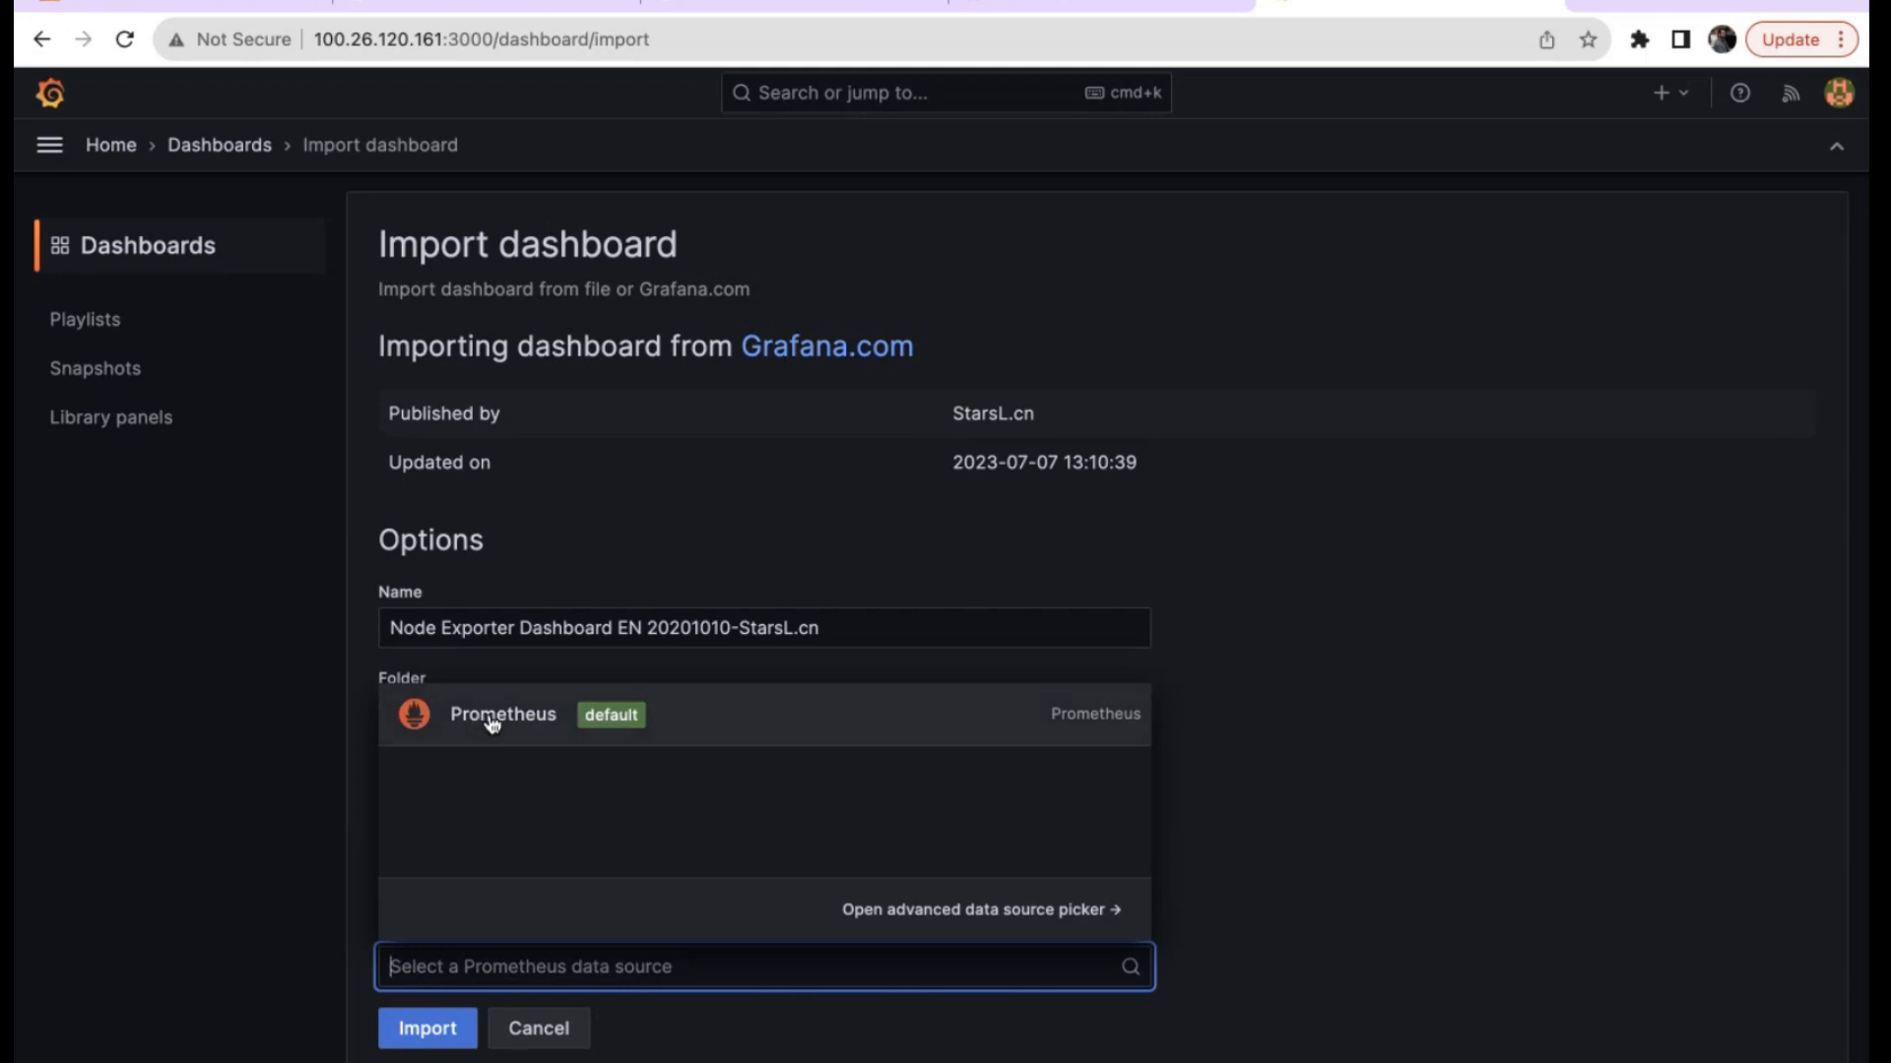
{"action": "left_click", "coordinate": [492, 719]}
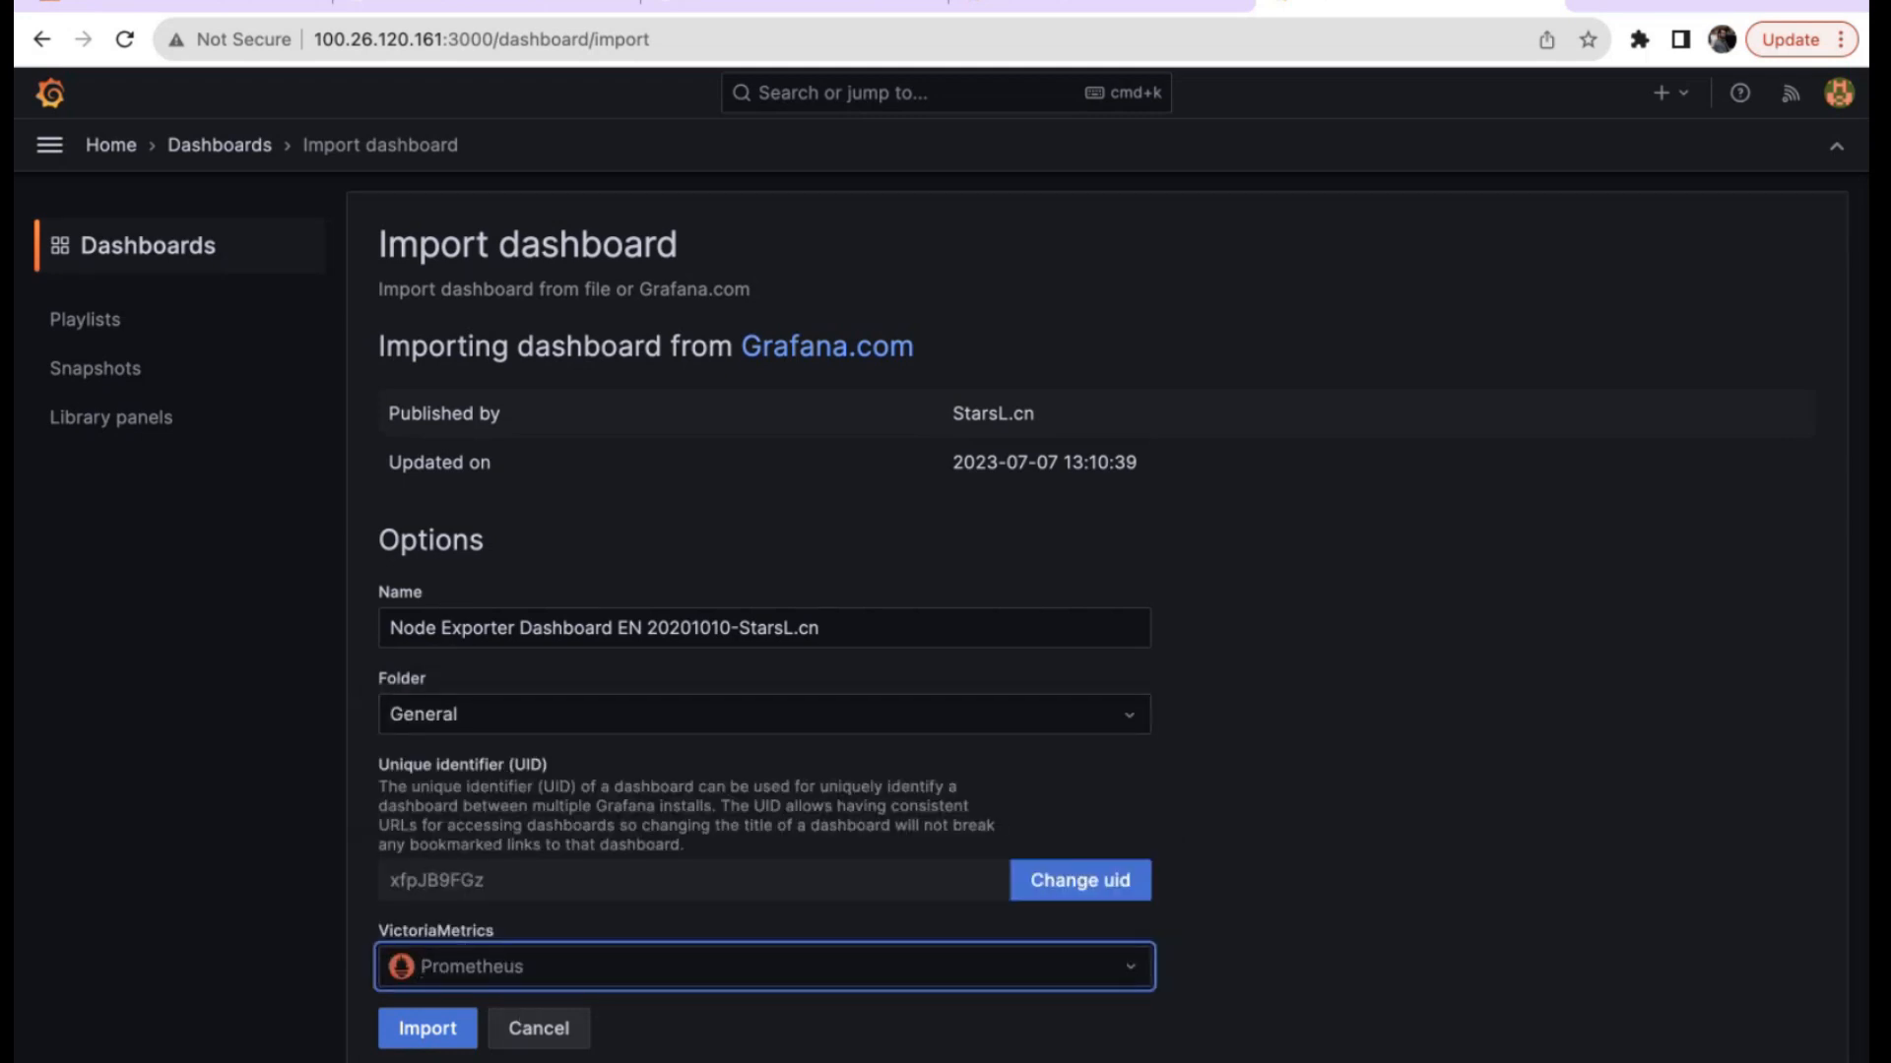
{"action": "left_click", "coordinate": [446, 1036]}
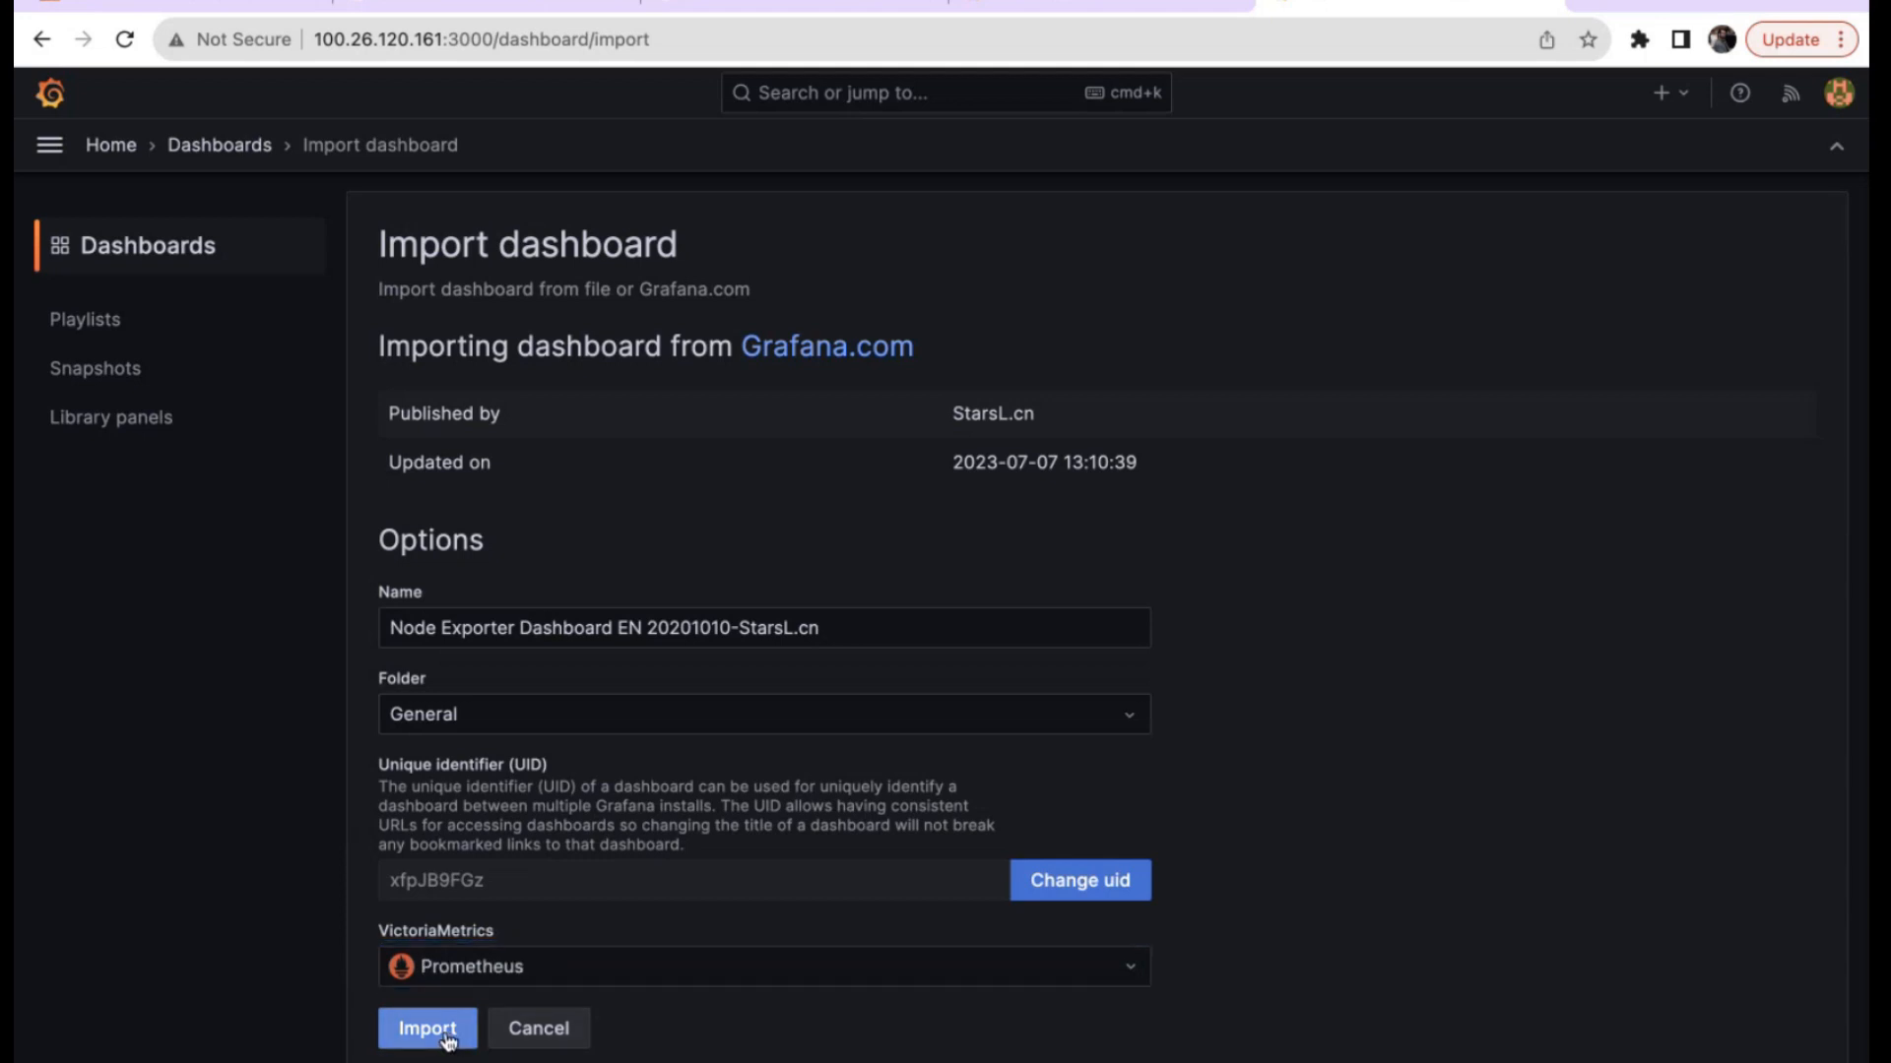
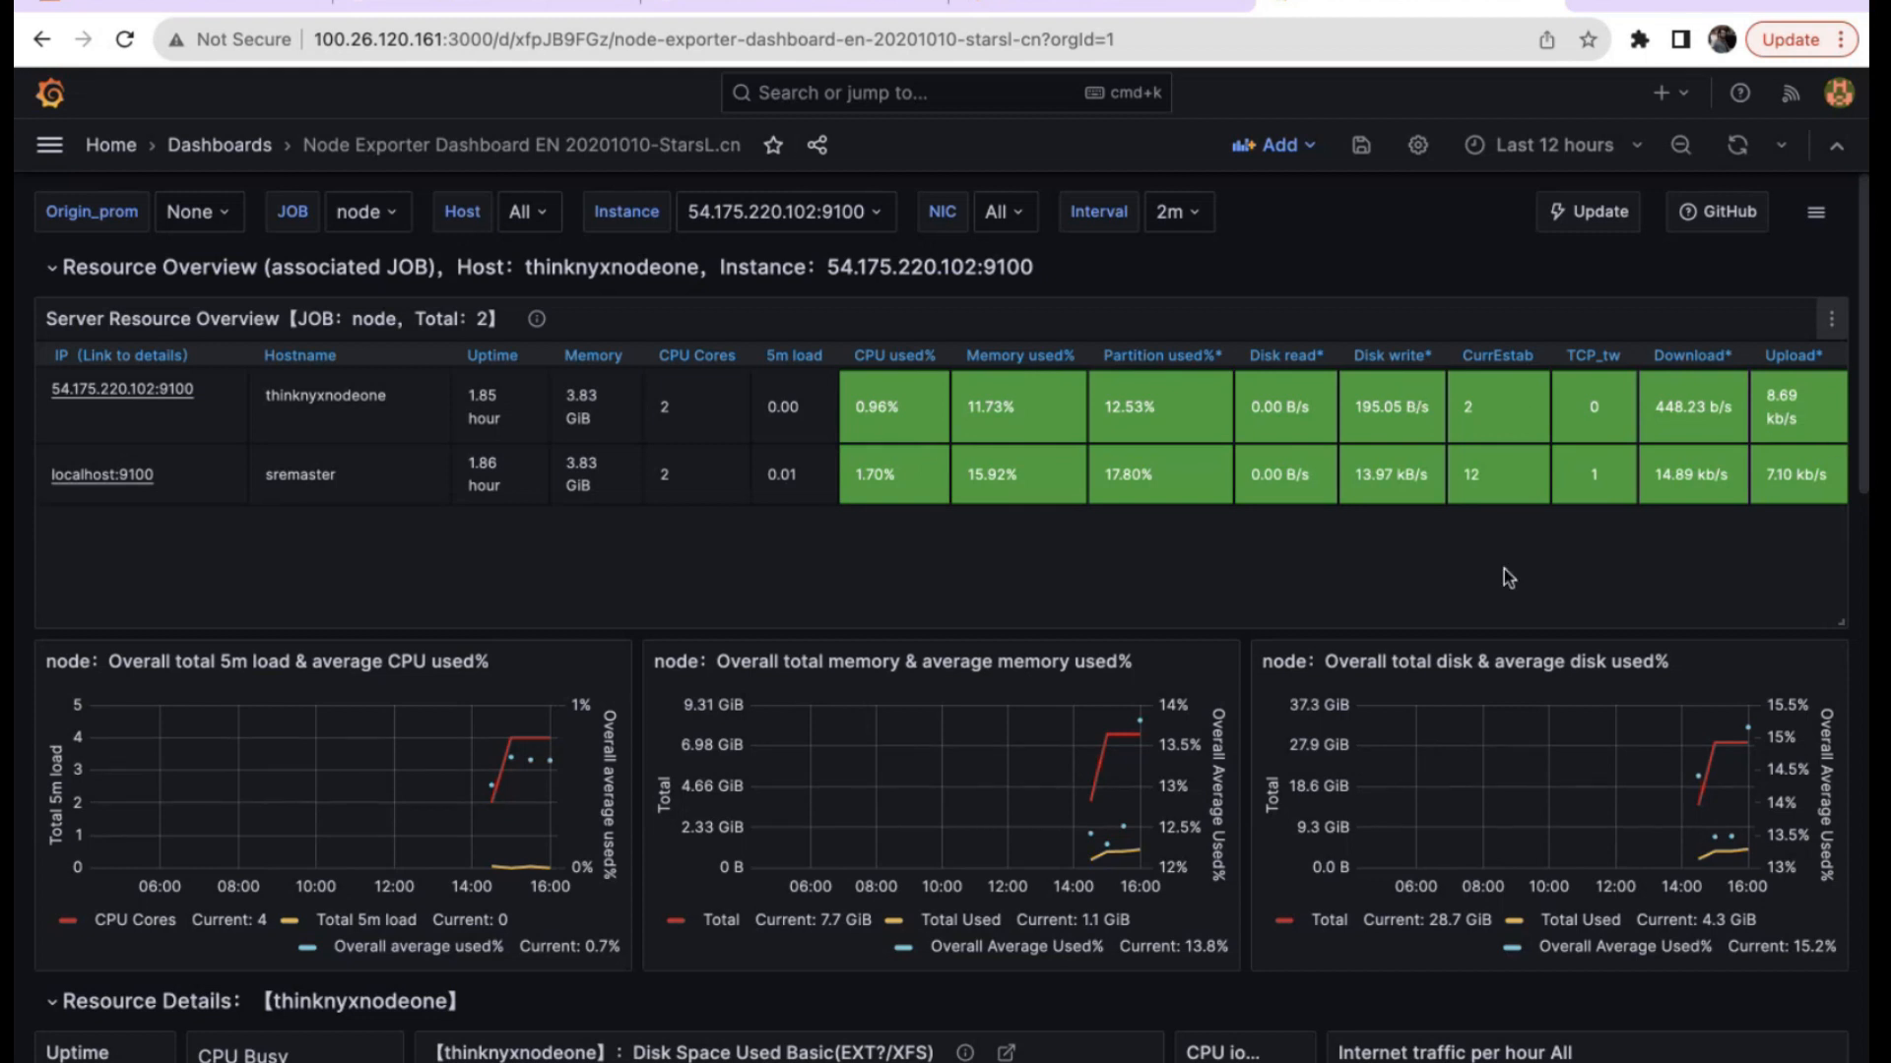
Set the dashboard time range to Last 15 minutes, then to Last 30 minutes.
{"action": "scroll", "coordinate": [1503, 570], "scroll_direction": "down", "scroll_amount": 2}
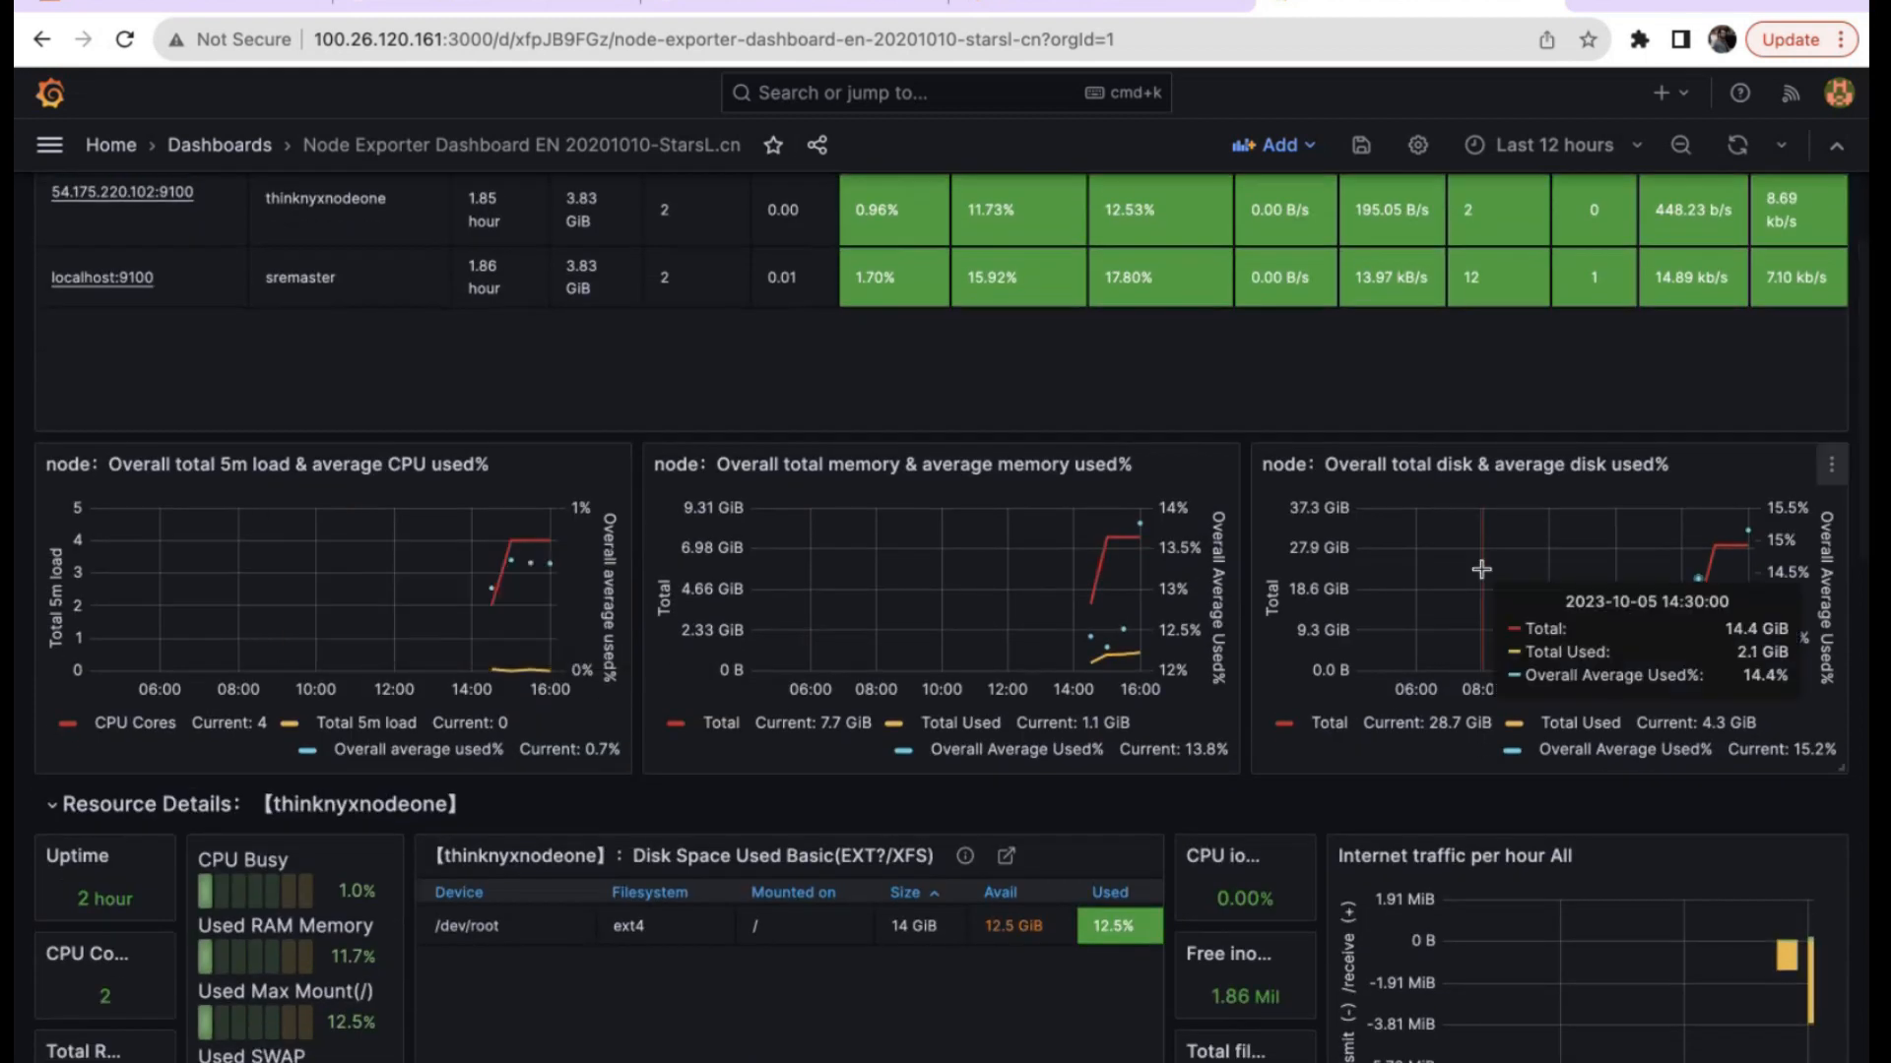
{"action": "scroll", "coordinate": [1480, 569], "scroll_direction": "up", "scroll_amount": 2}
{"action": "left_click", "coordinate": [1595, 147]}
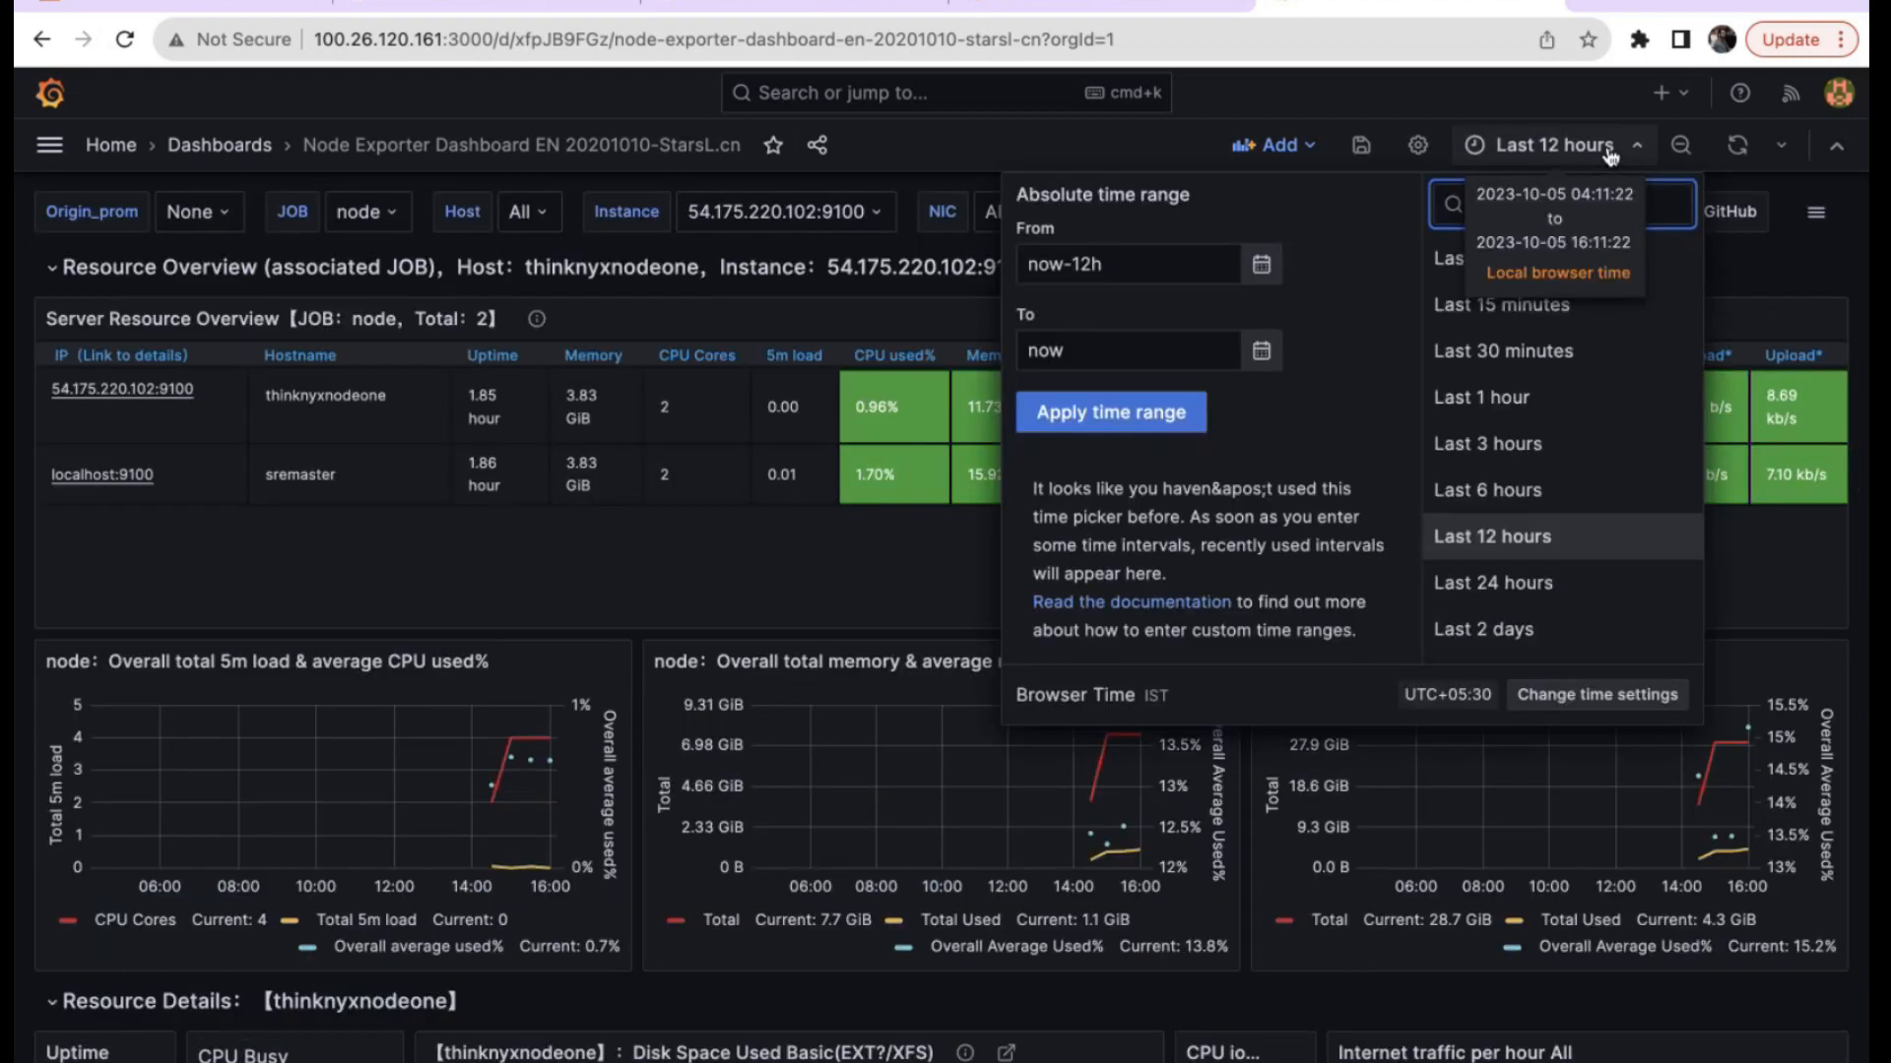
{"action": "left_click", "coordinate": [1504, 304]}
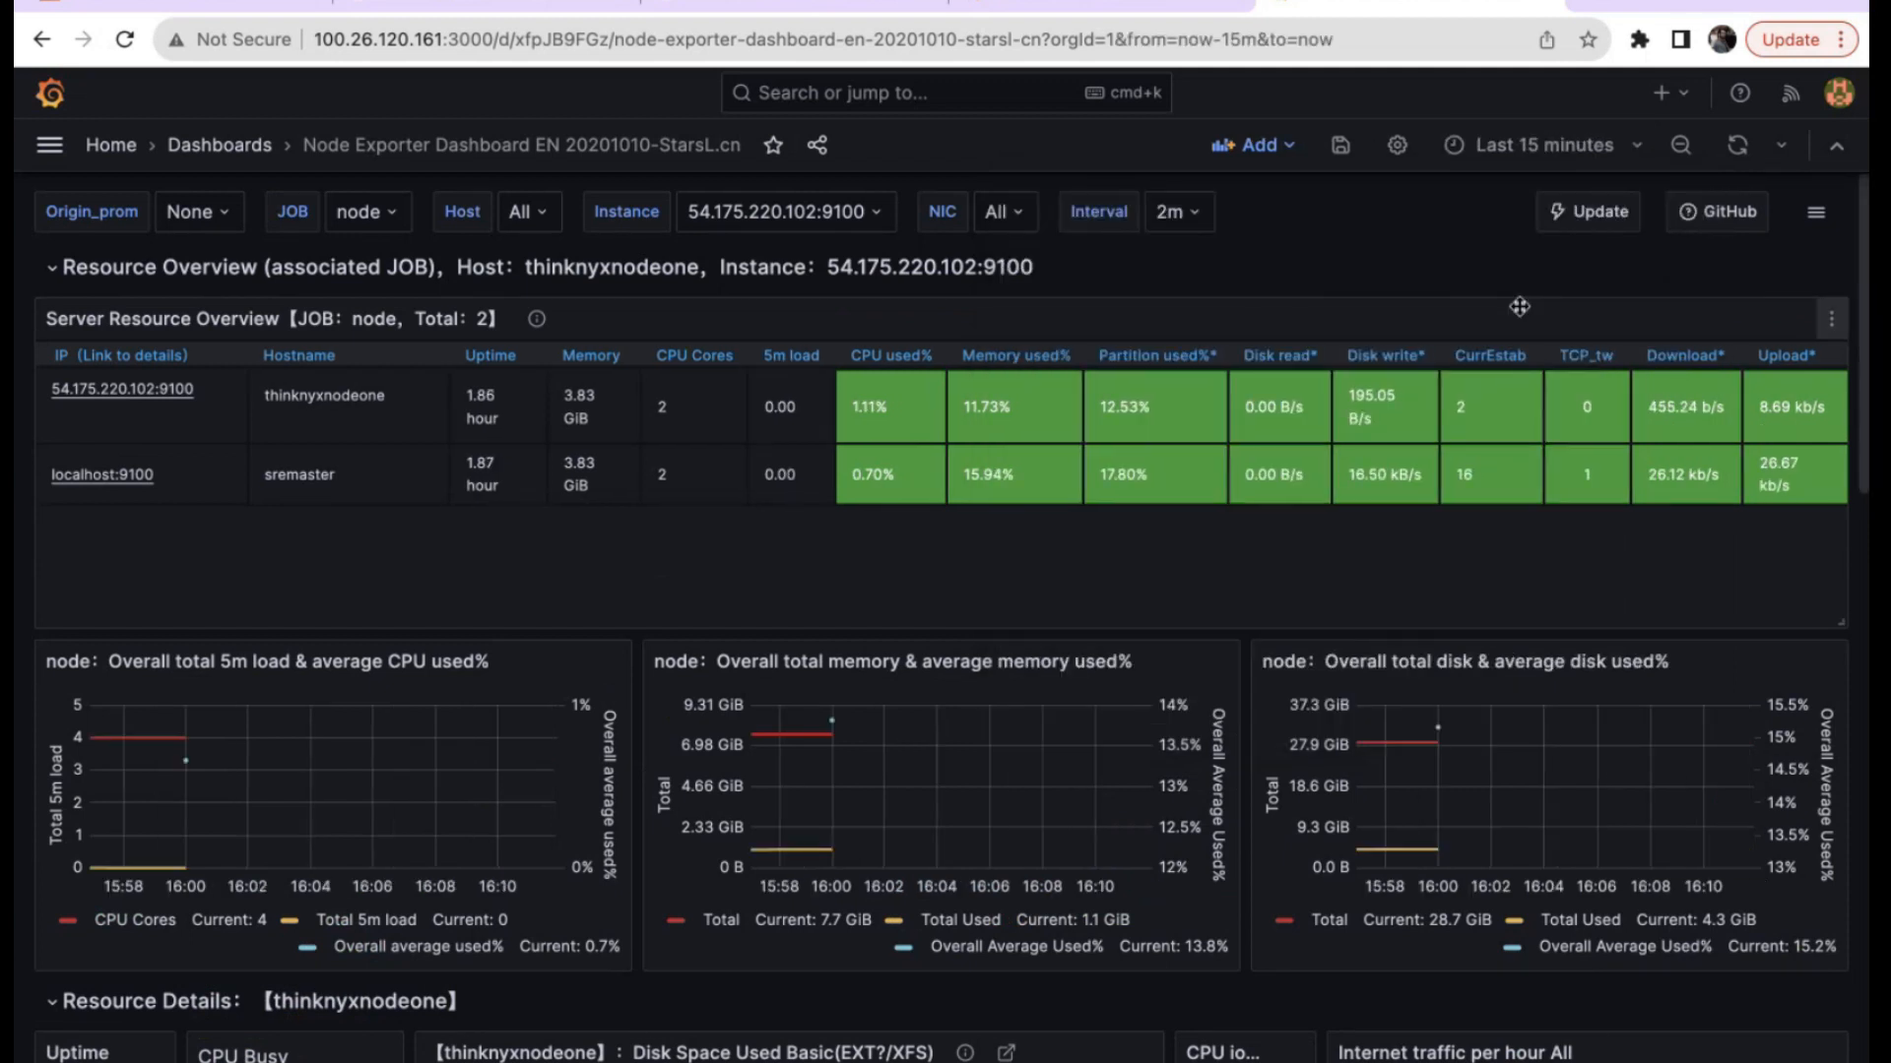
{"action": "left_click", "coordinate": [1554, 148]}
{"action": "left_click", "coordinate": [1496, 355]}
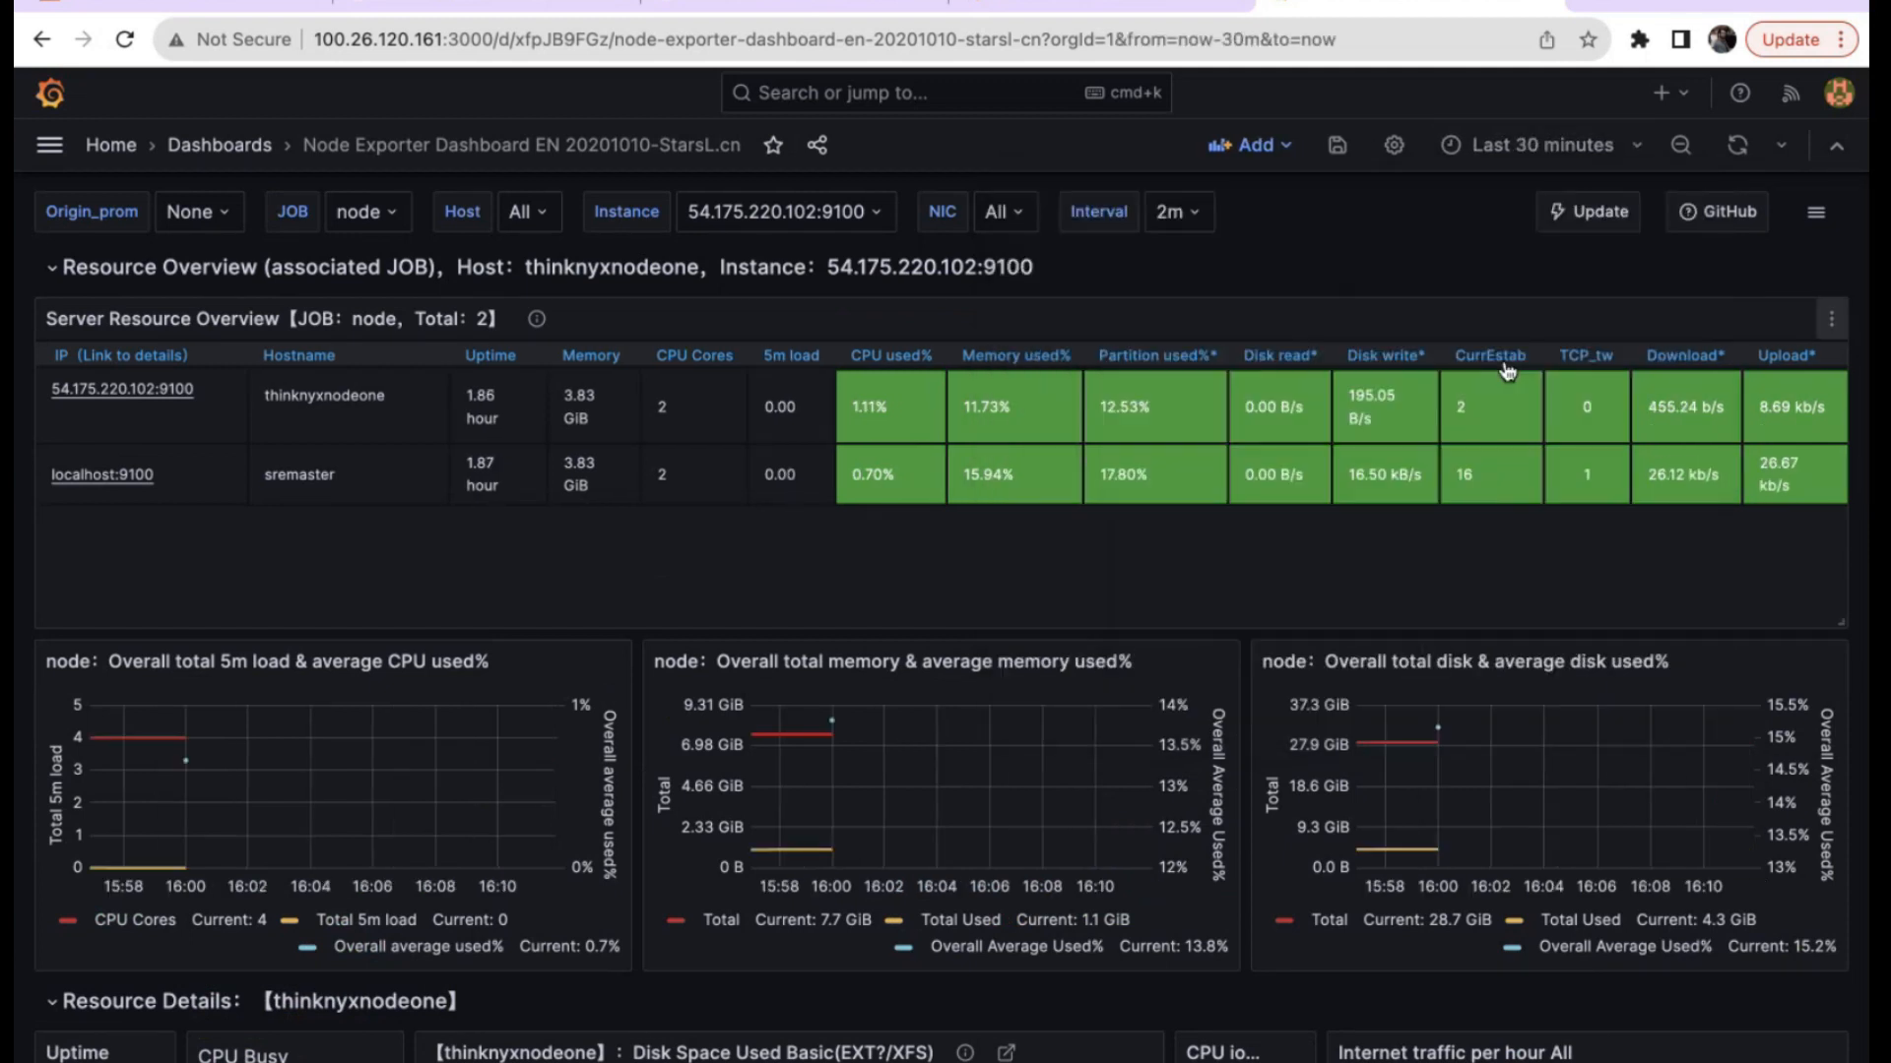
Scroll through the dashboard to review the populated CPU, memory, disk and network panels.
{"action": "scroll", "coordinate": [919, 614], "scroll_direction": "down", "scroll_amount": 4}
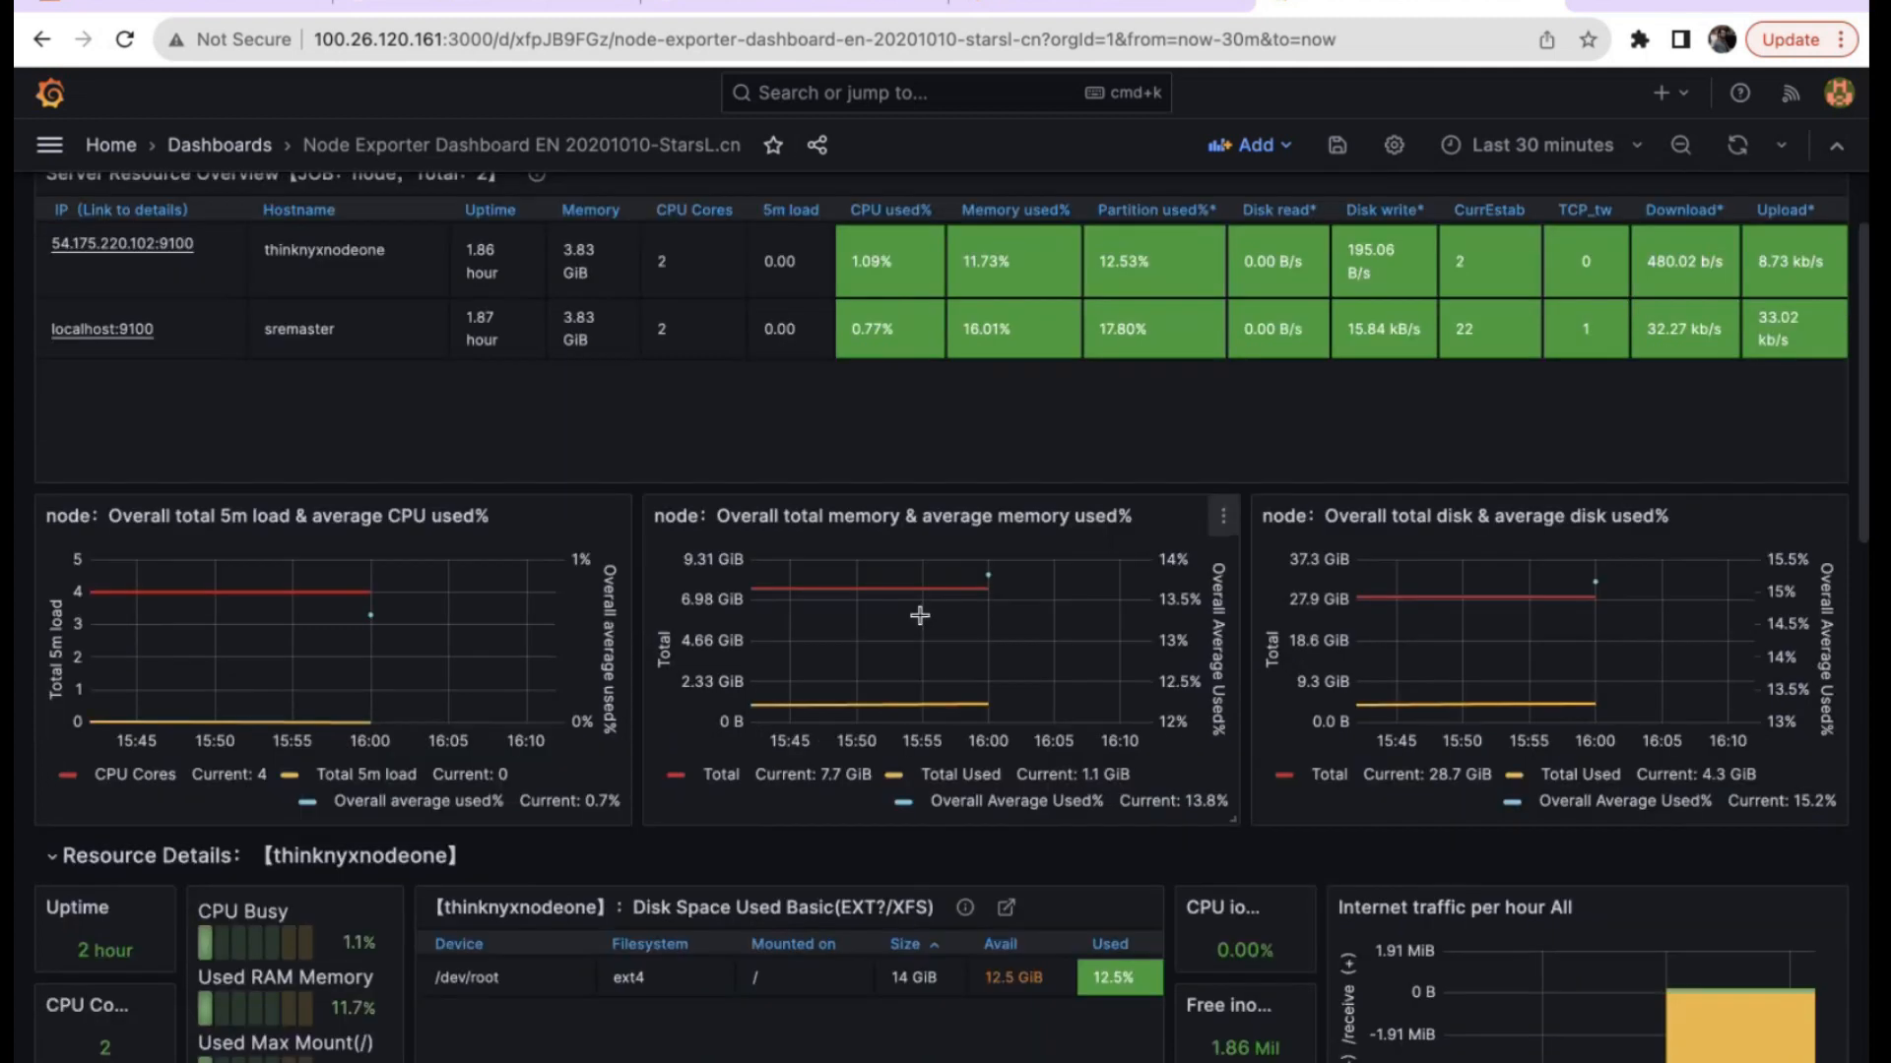
{"action": "scroll", "coordinate": [919, 615], "scroll_direction": "up", "scroll_amount": 4}
{"action": "scroll", "coordinate": [920, 624], "scroll_direction": "down", "scroll_amount": 2}
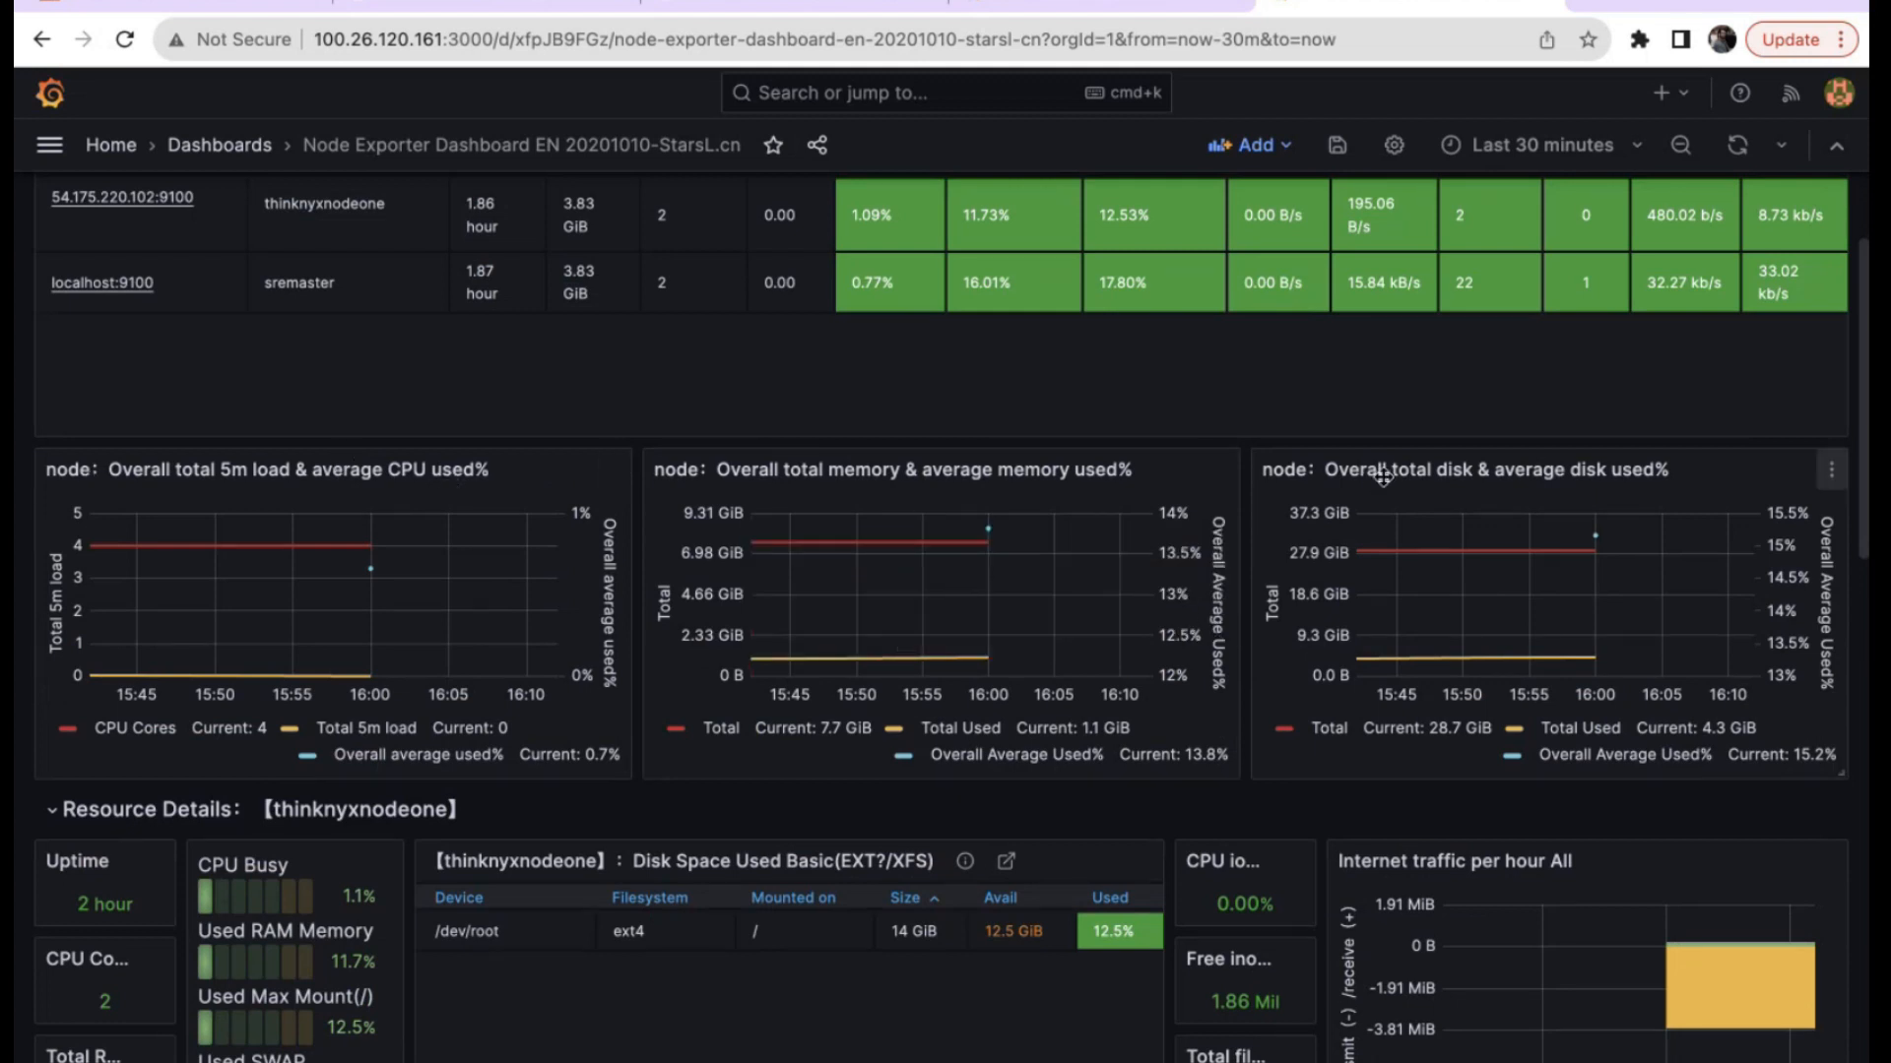
{"action": "scroll", "coordinate": [1383, 478], "scroll_direction": "down", "scroll_amount": 3}
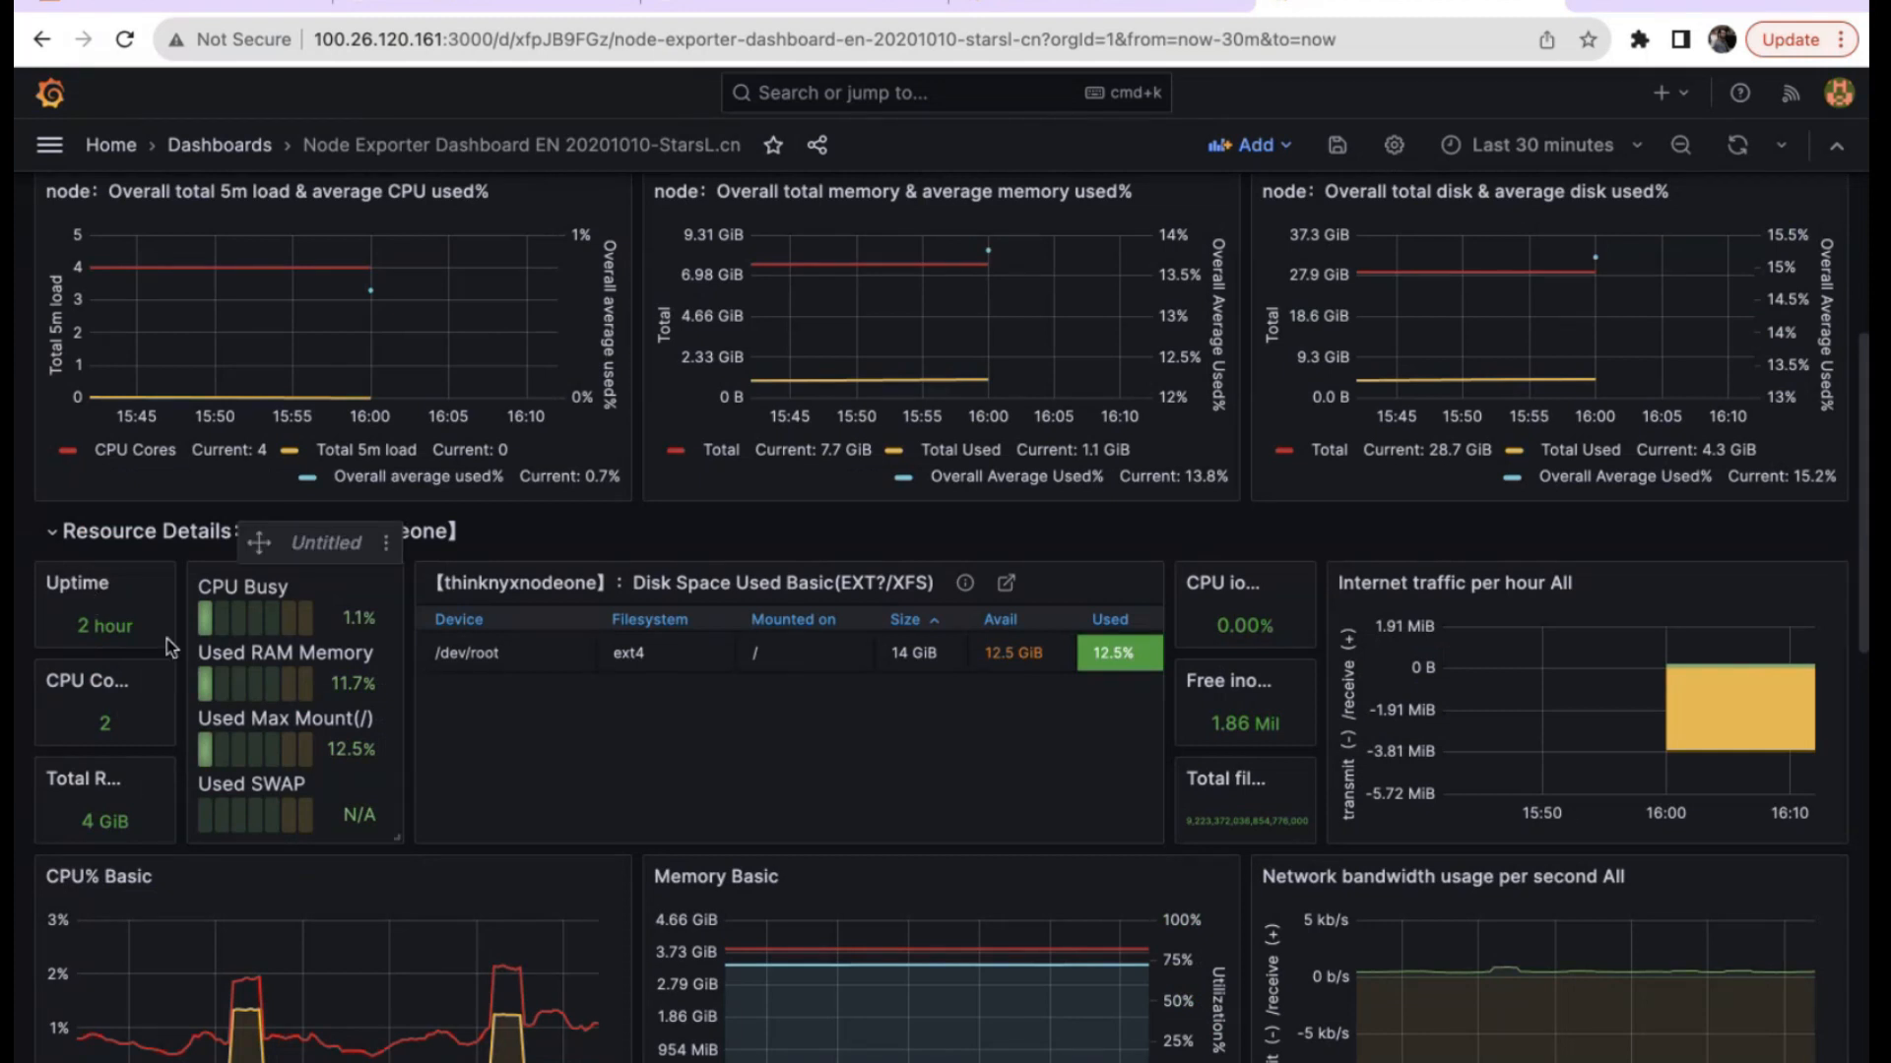
{"action": "scroll", "coordinate": [718, 756], "scroll_direction": "down", "scroll_amount": 3}
{"action": "scroll", "coordinate": [718, 756], "scroll_direction": "down", "scroll_amount": 3}
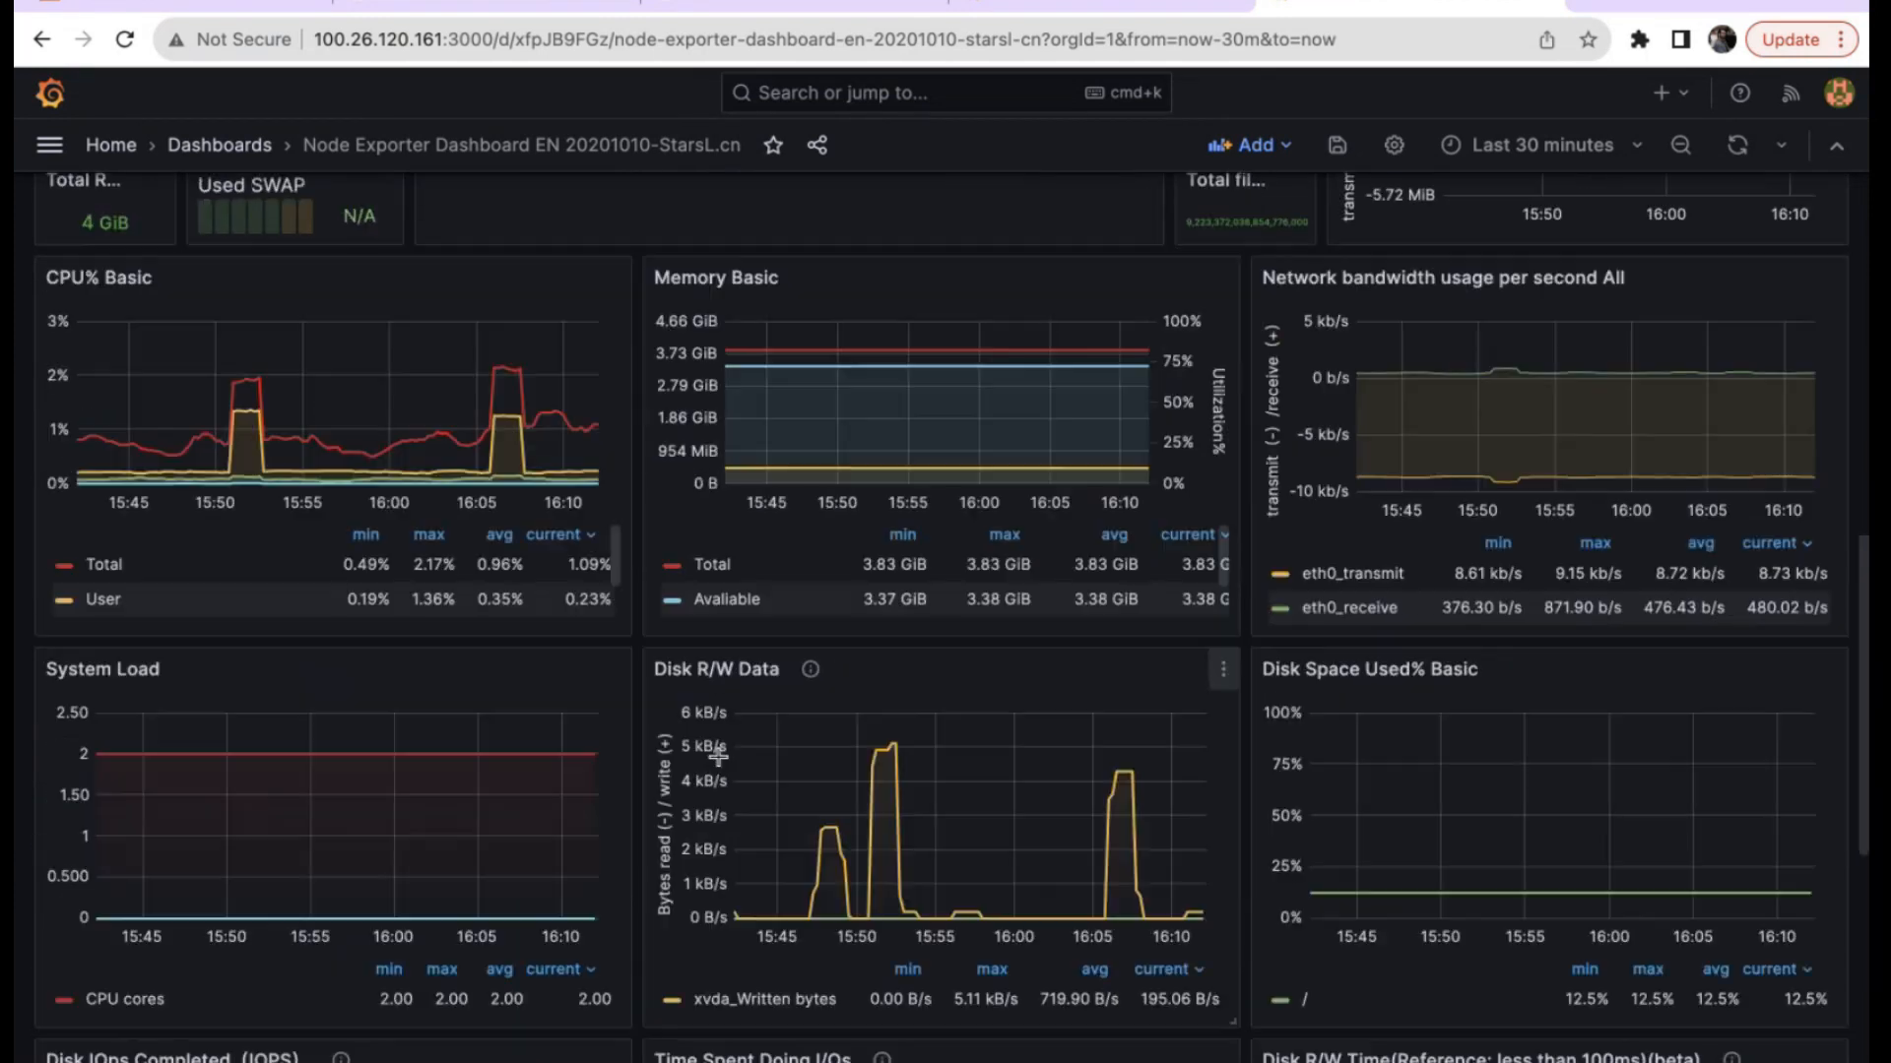
{"action": "scroll", "coordinate": [718, 756], "scroll_direction": "down", "scroll_amount": 8}
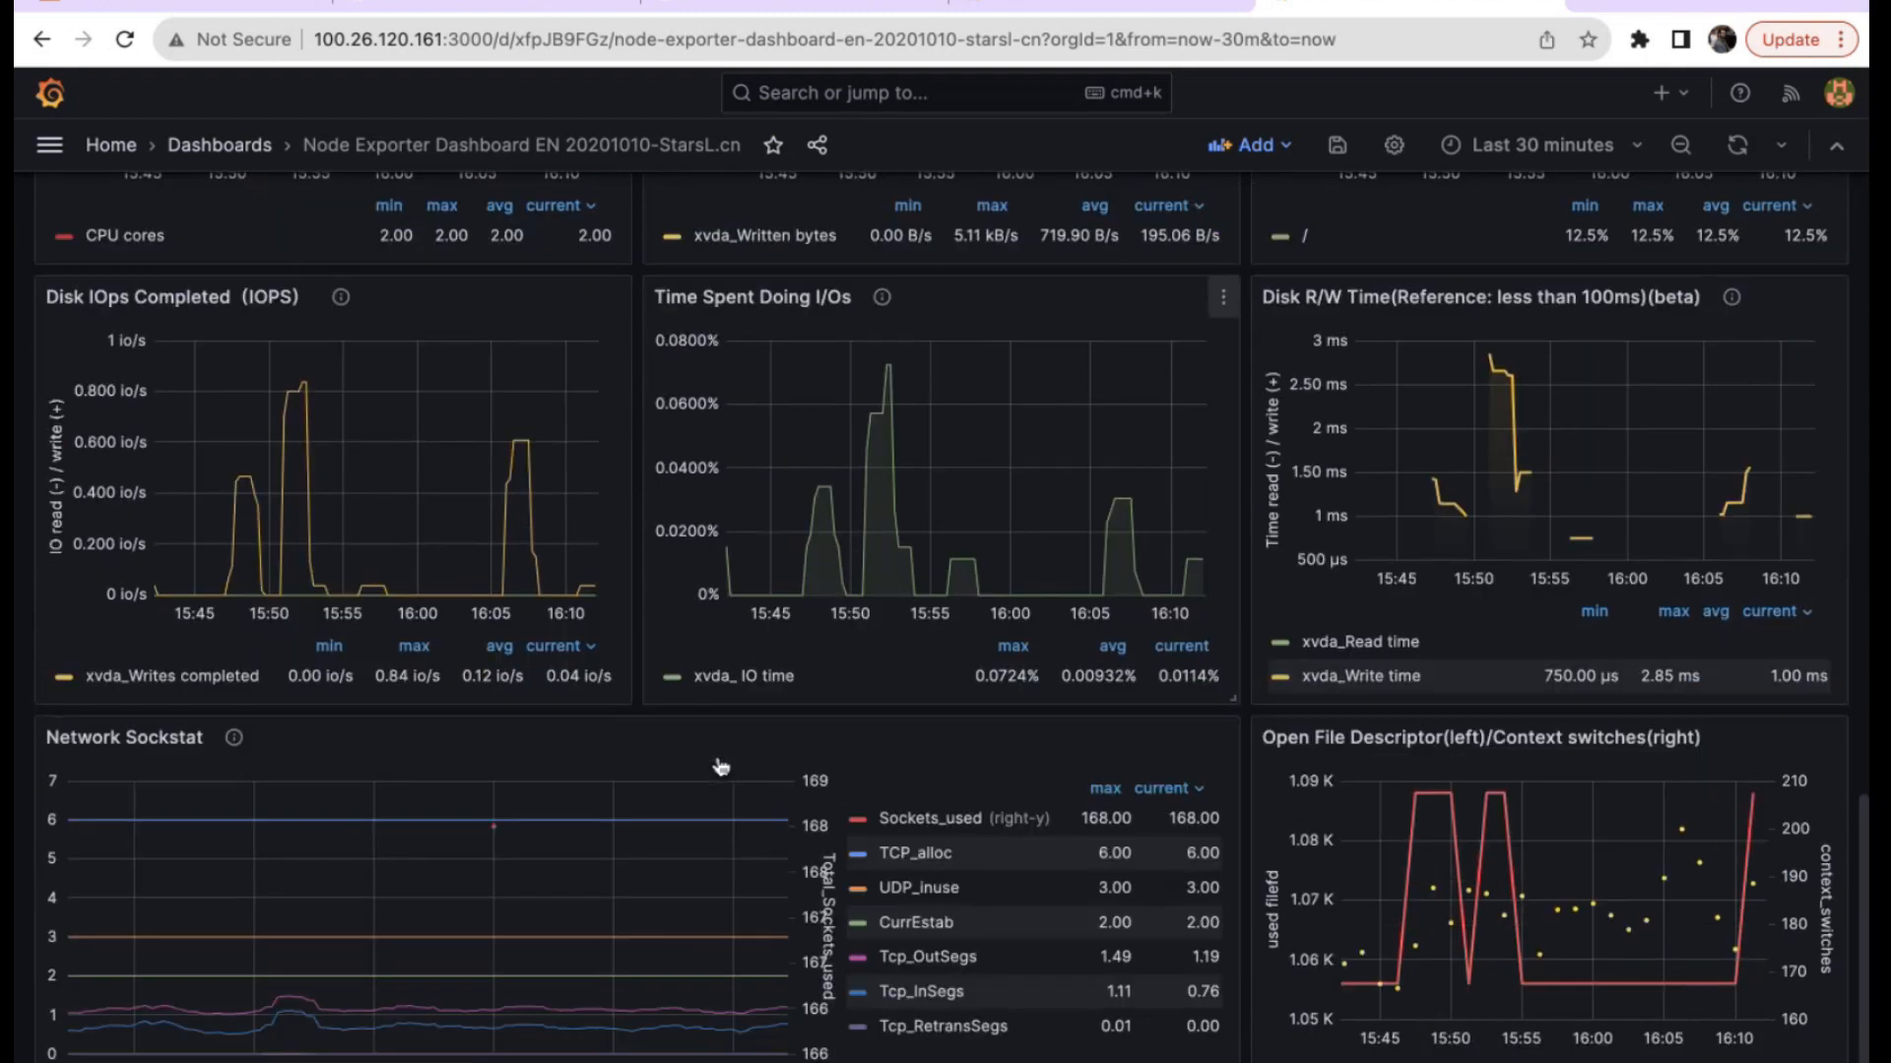
{"action": "scroll", "coordinate": [718, 757], "scroll_direction": "up", "scroll_amount": 3}
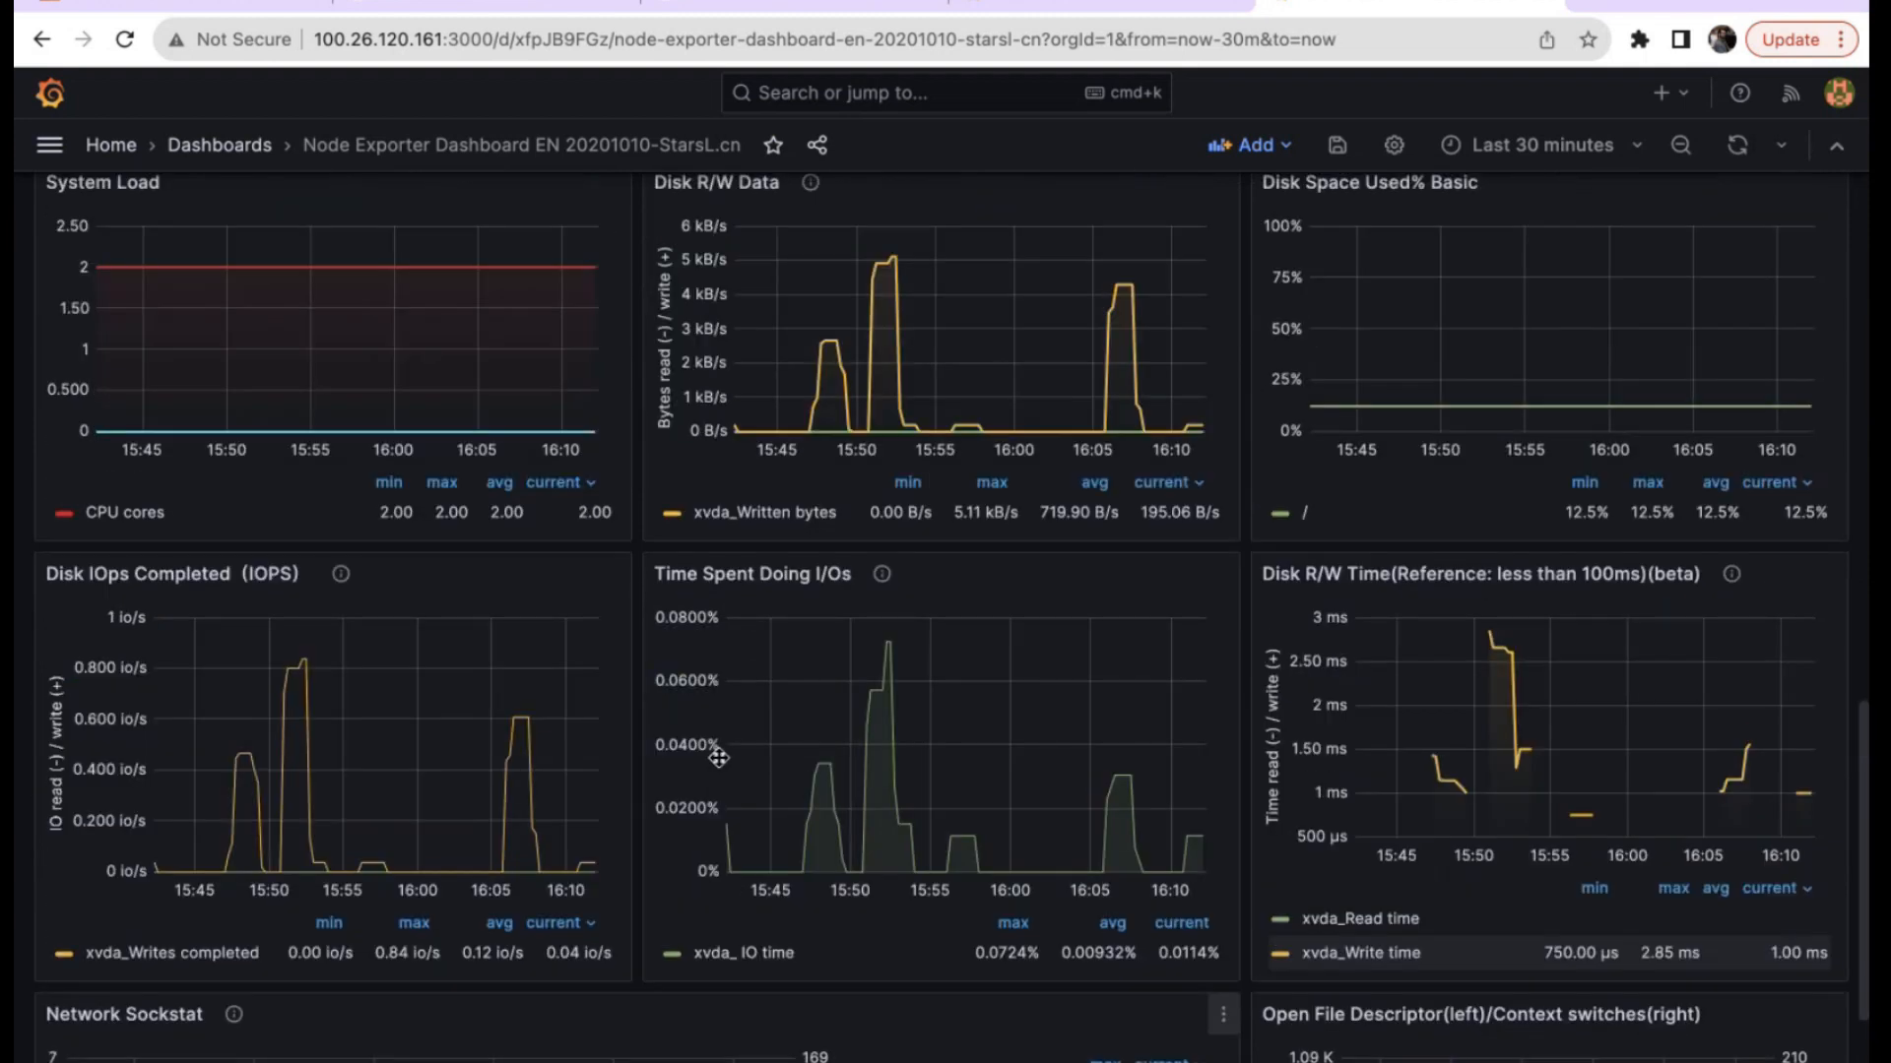
{"action": "scroll", "coordinate": [718, 757], "scroll_direction": "up", "scroll_amount": 8}
{"action": "scroll", "coordinate": [719, 761], "scroll_direction": "down", "scroll_amount": 9}
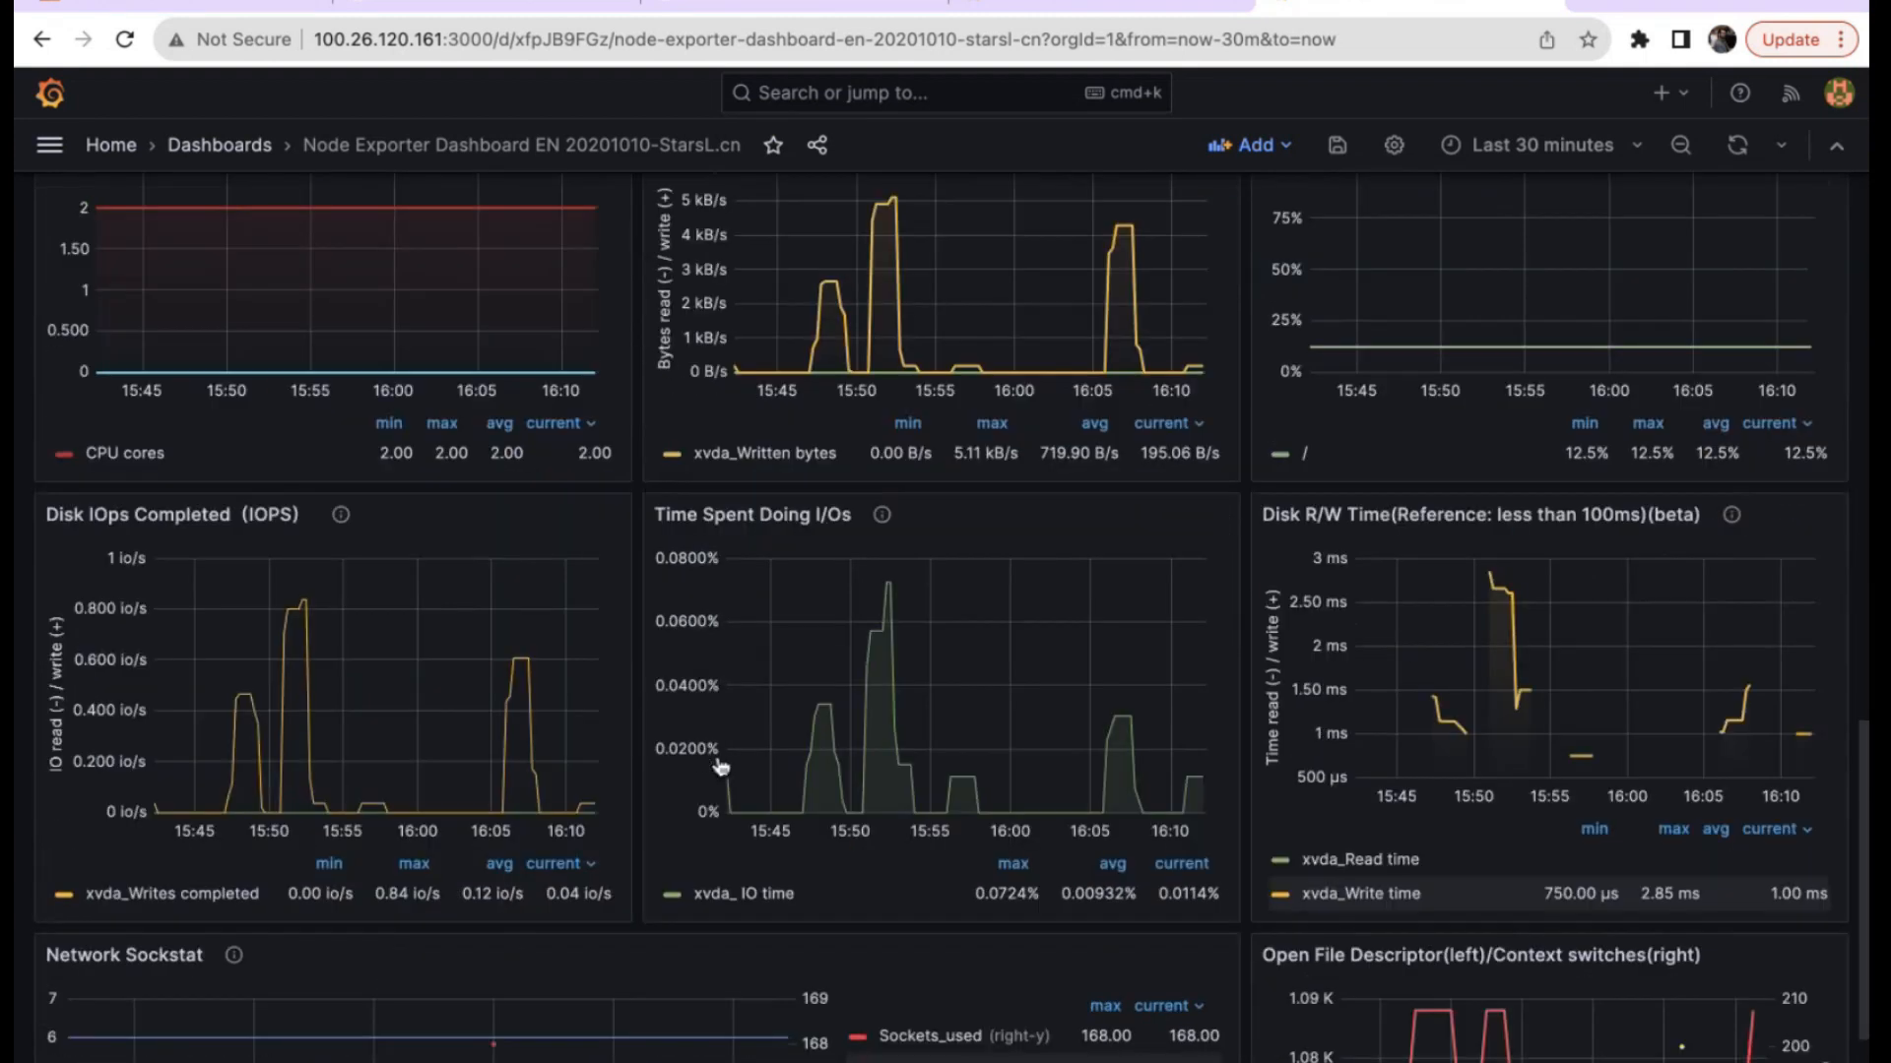
{"action": "scroll", "coordinate": [720, 767], "scroll_direction": "up", "scroll_amount": 10}
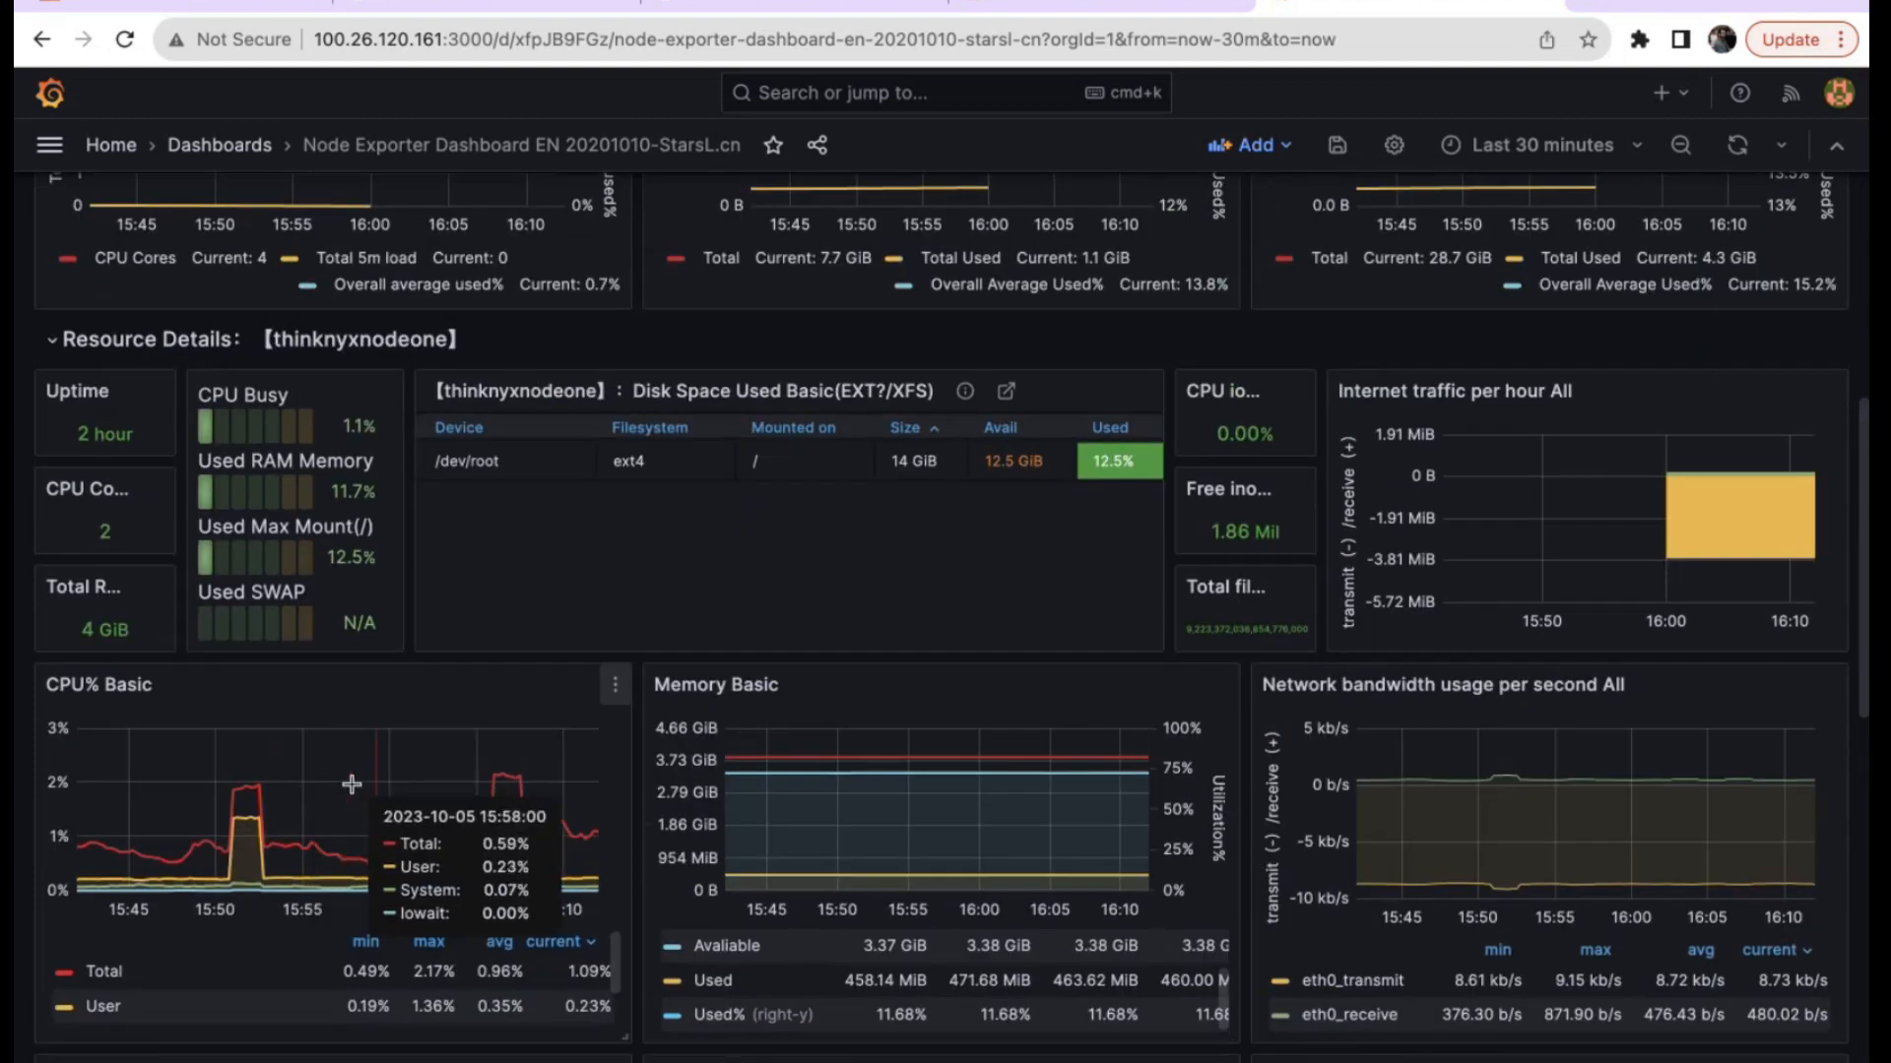
Change the CPU% Basic panel's visualization to Gauge.
{"action": "left_click", "coordinate": [615, 684]}
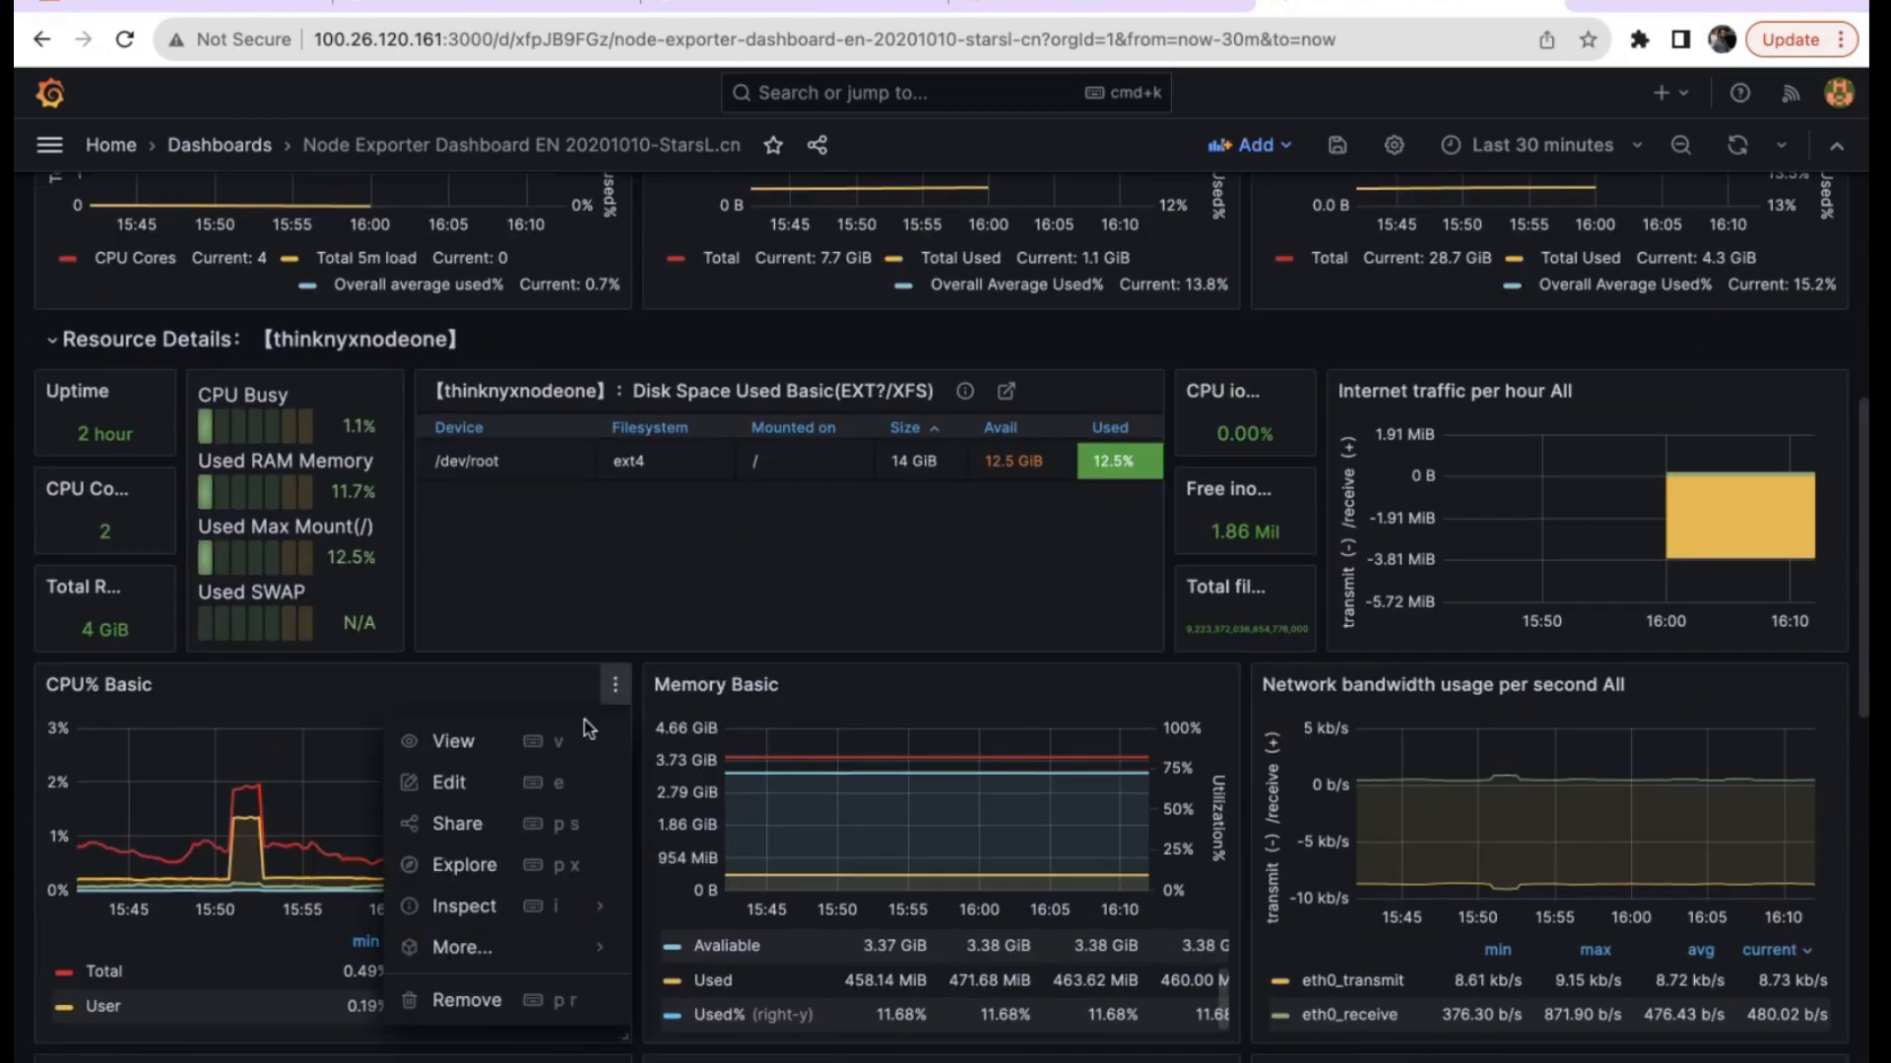
{"action": "left_click", "coordinate": [493, 793]}
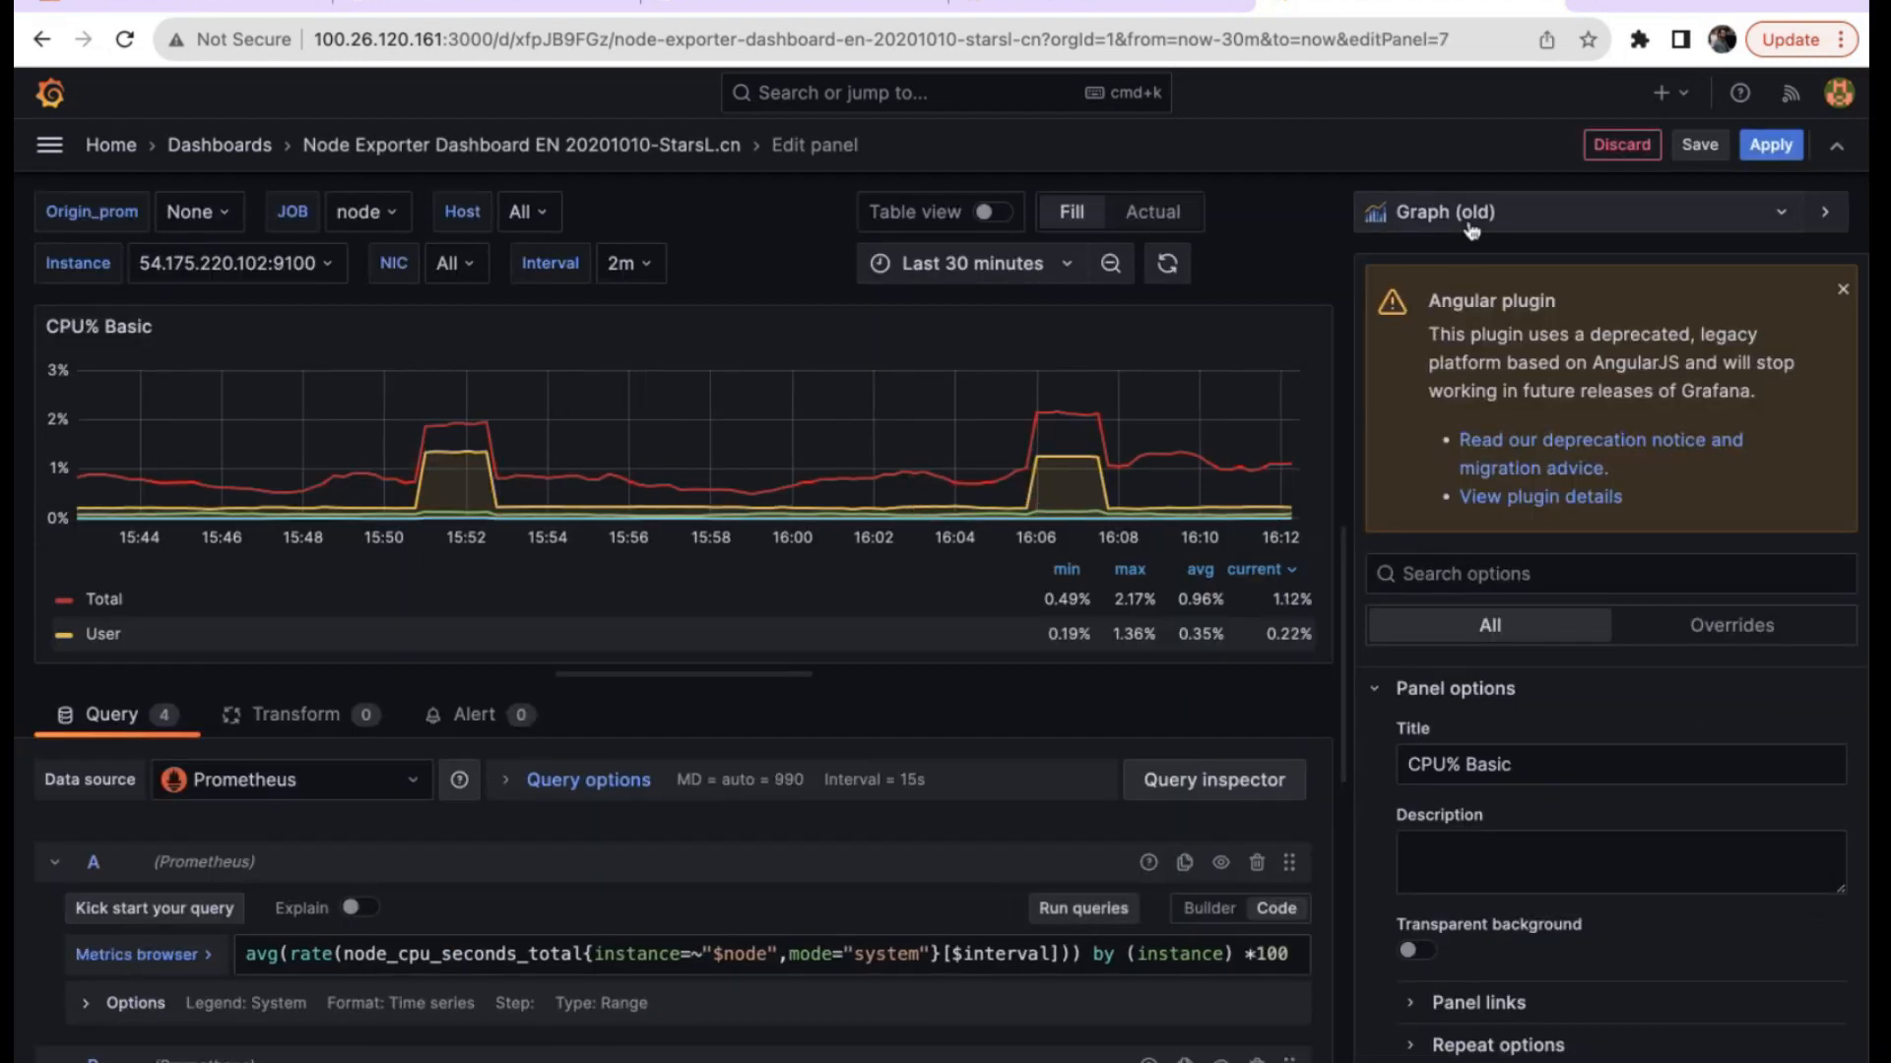
{"action": "left_click", "coordinate": [1461, 224]}
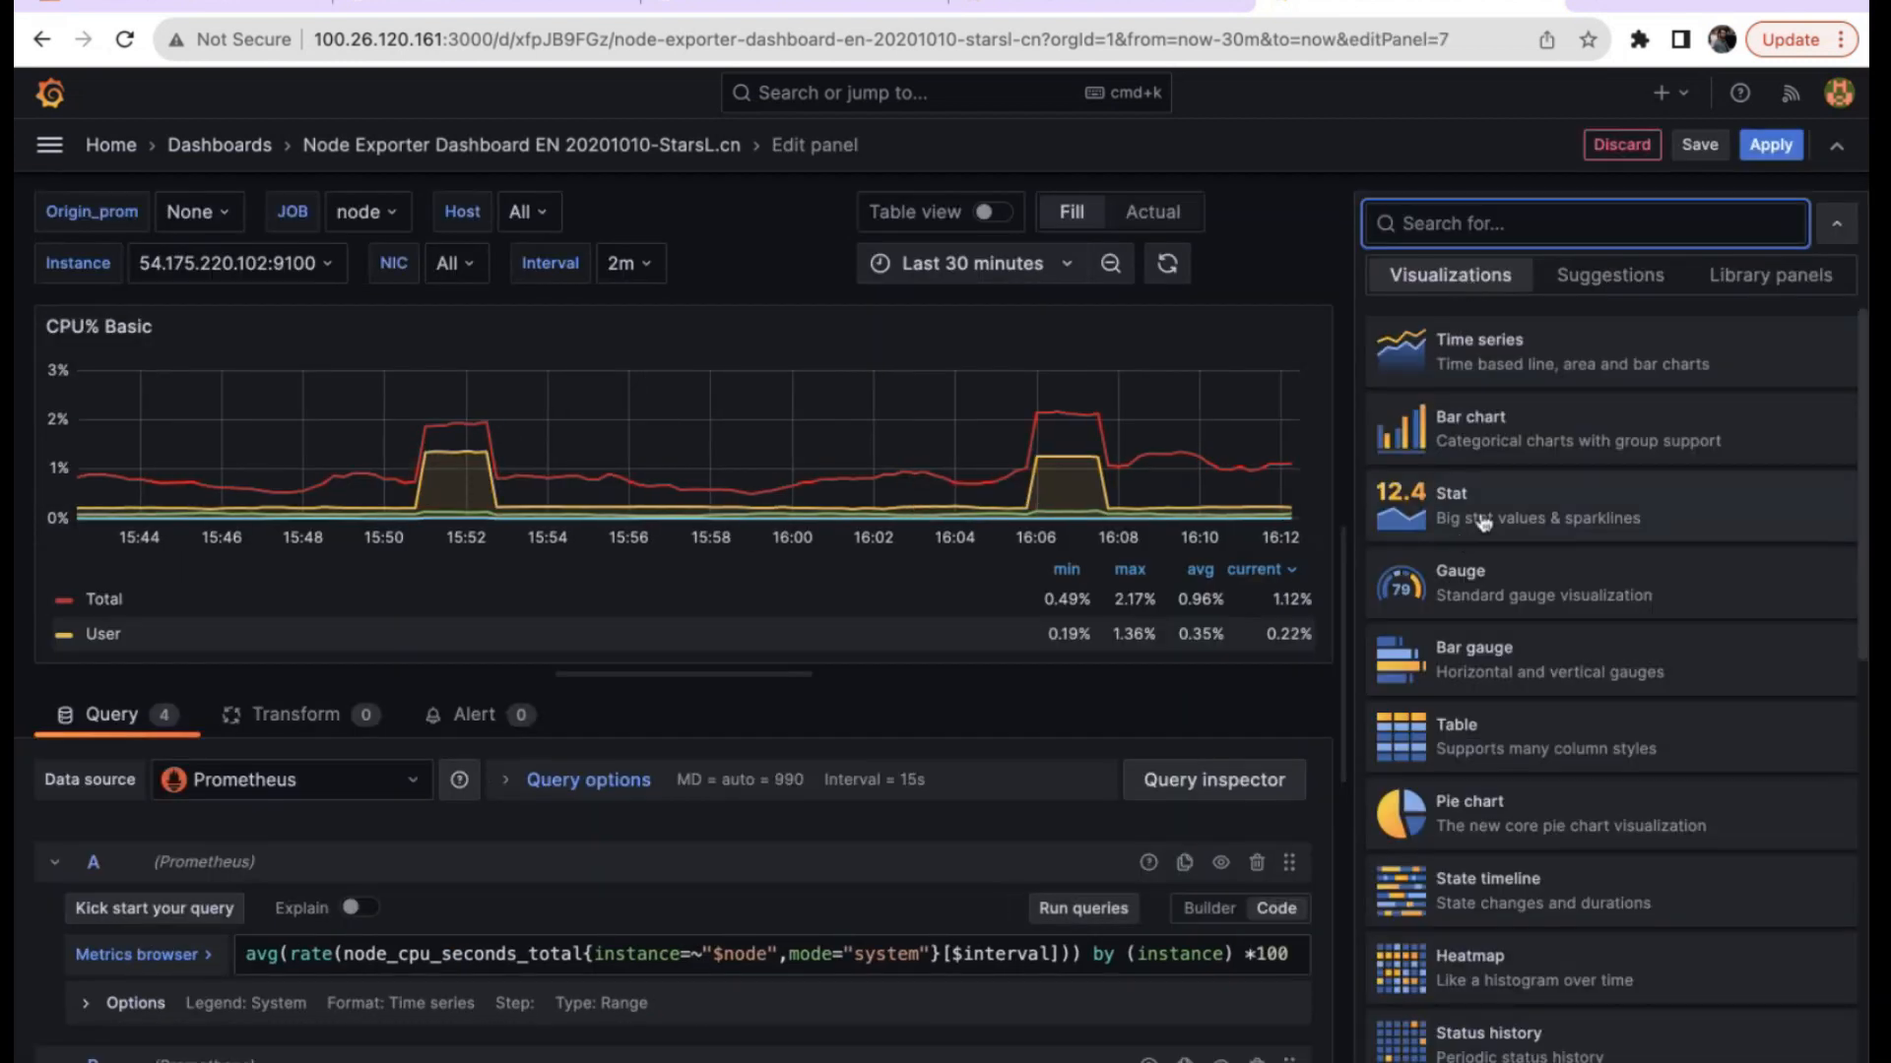
{"action": "left_click", "coordinate": [1489, 588]}
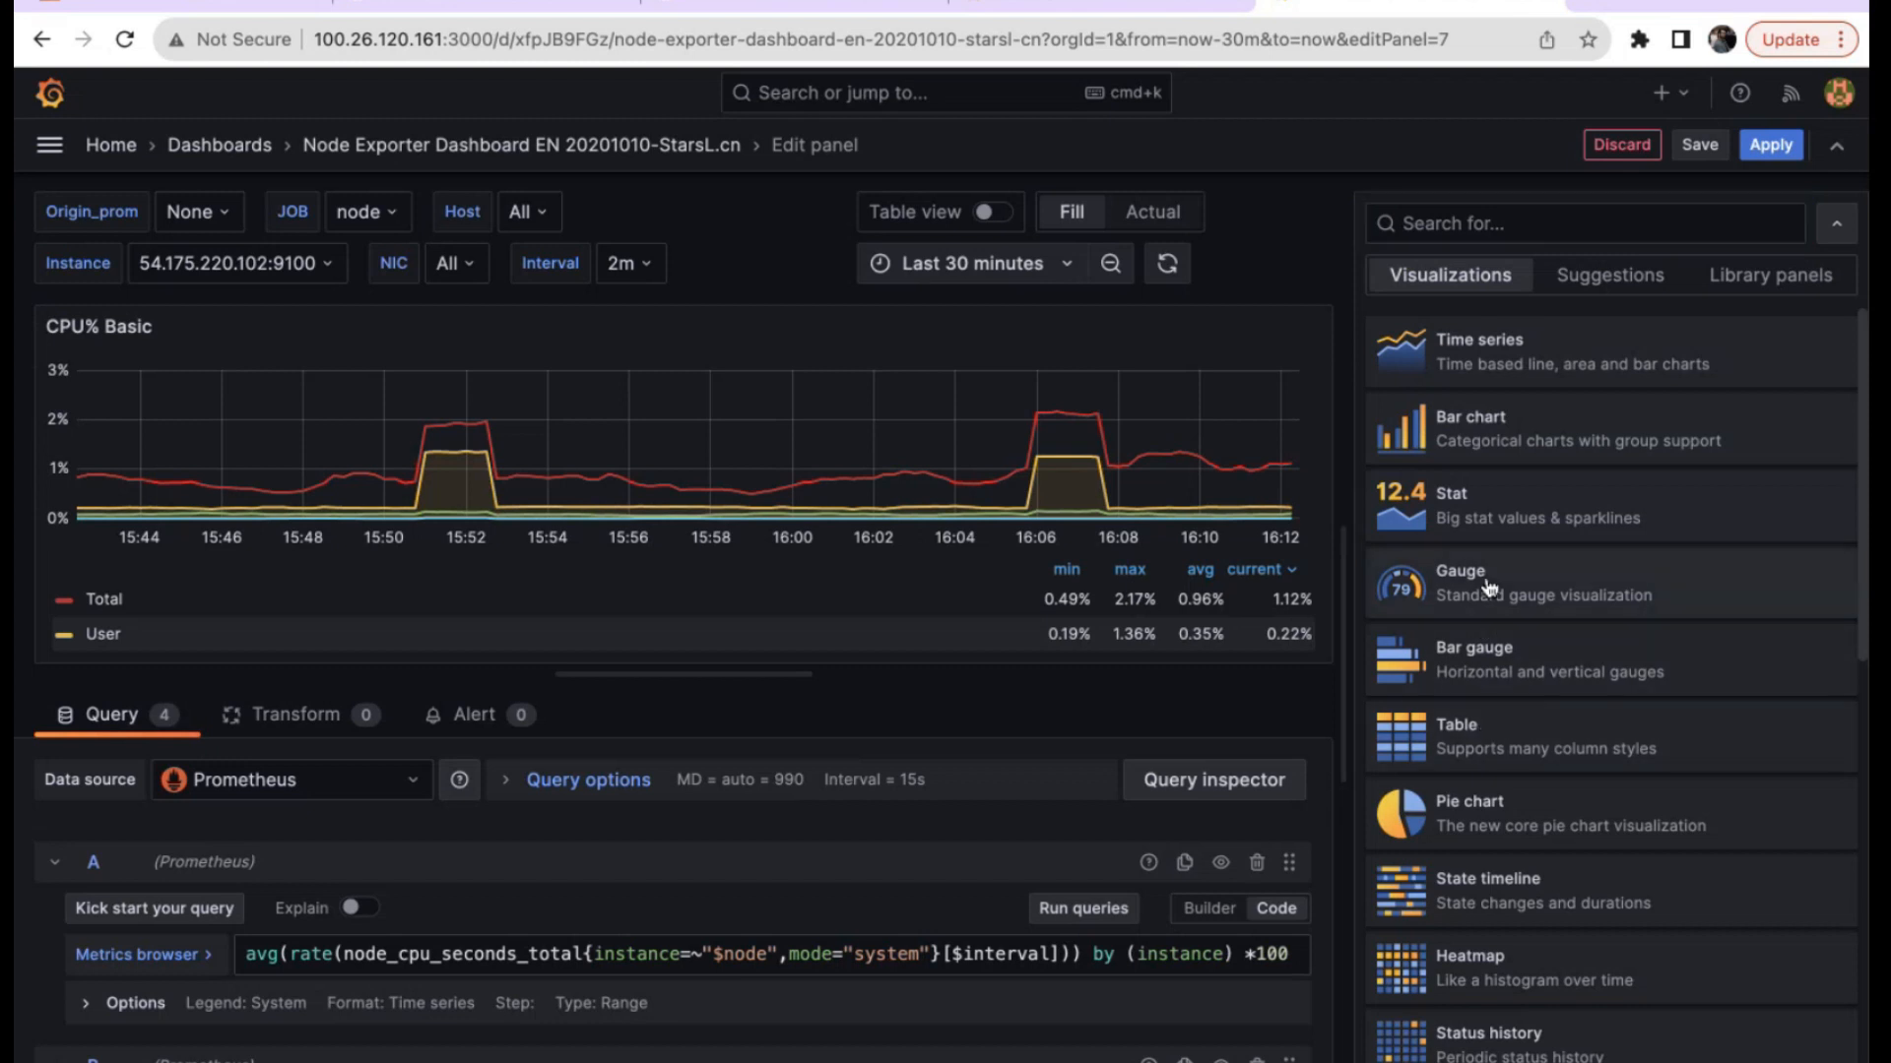
{"action": "left_click", "coordinate": [1771, 148]}
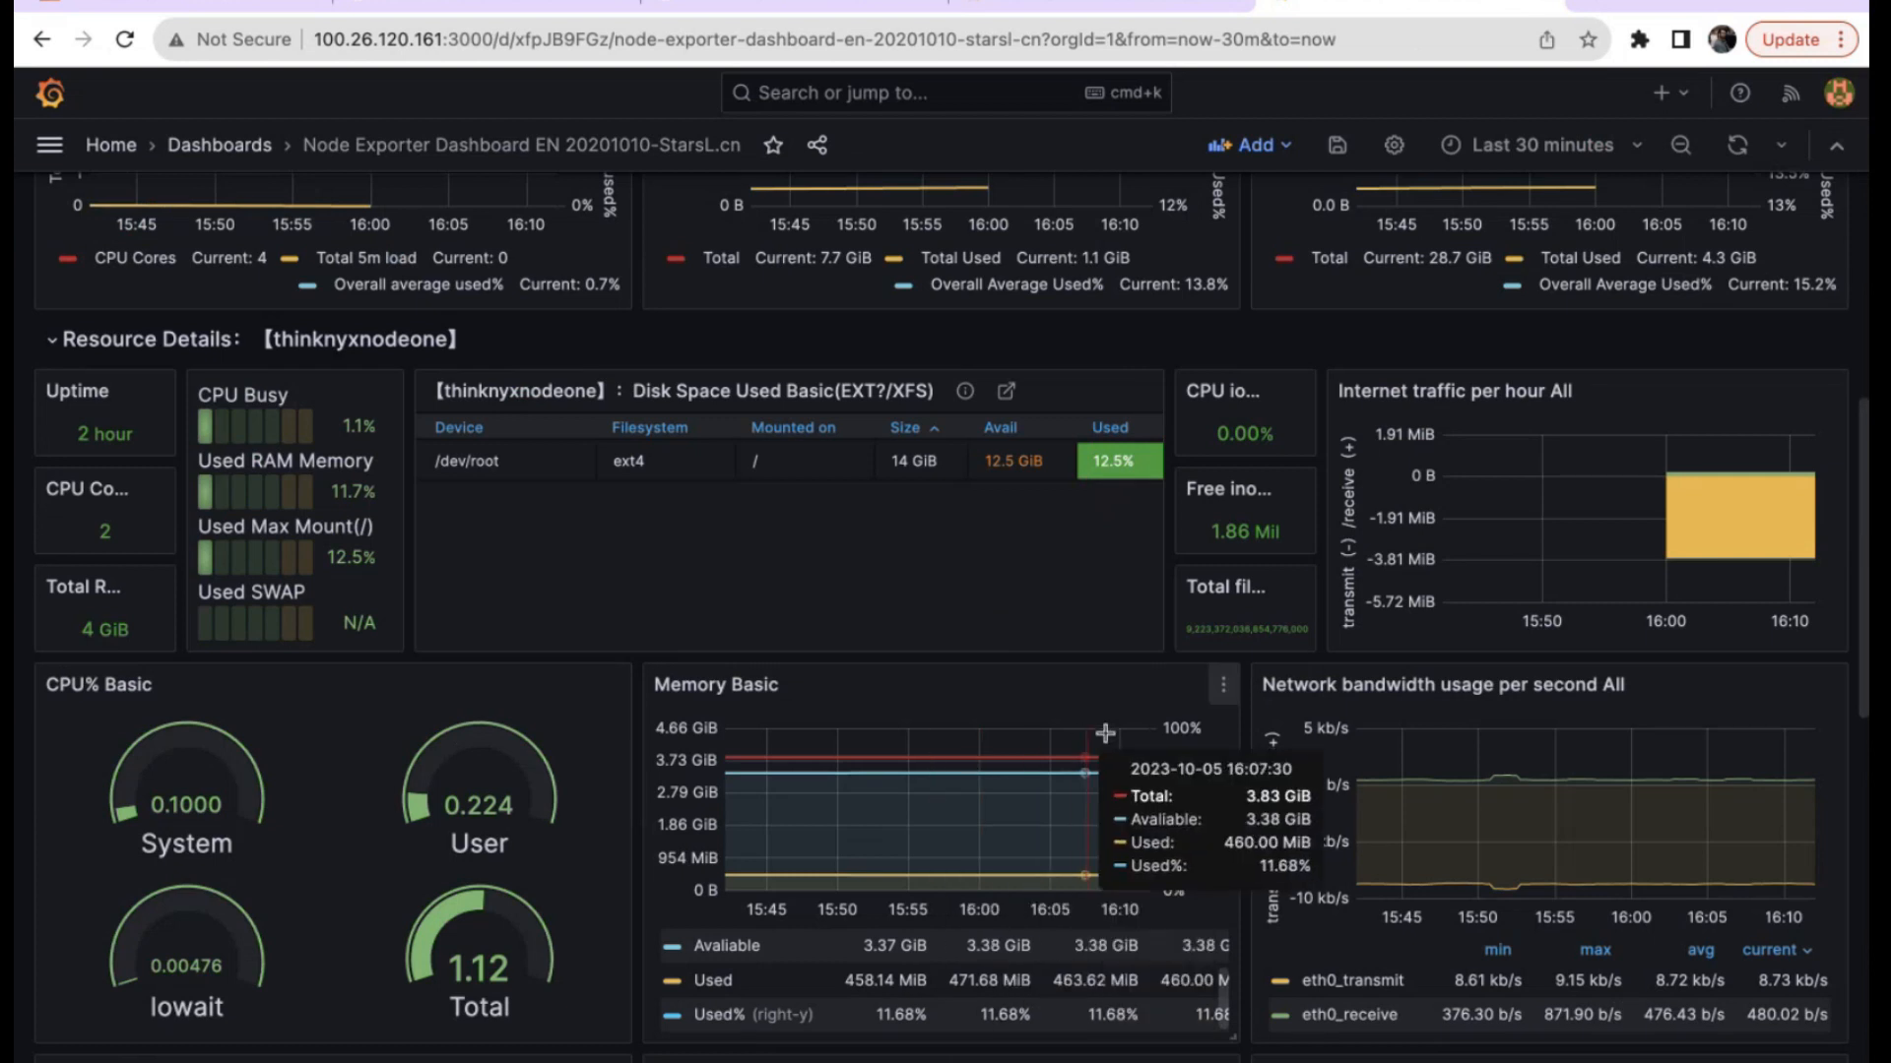
Change the Memory Basic panel's visualization to Stat.
{"action": "left_click", "coordinate": [1223, 685]}
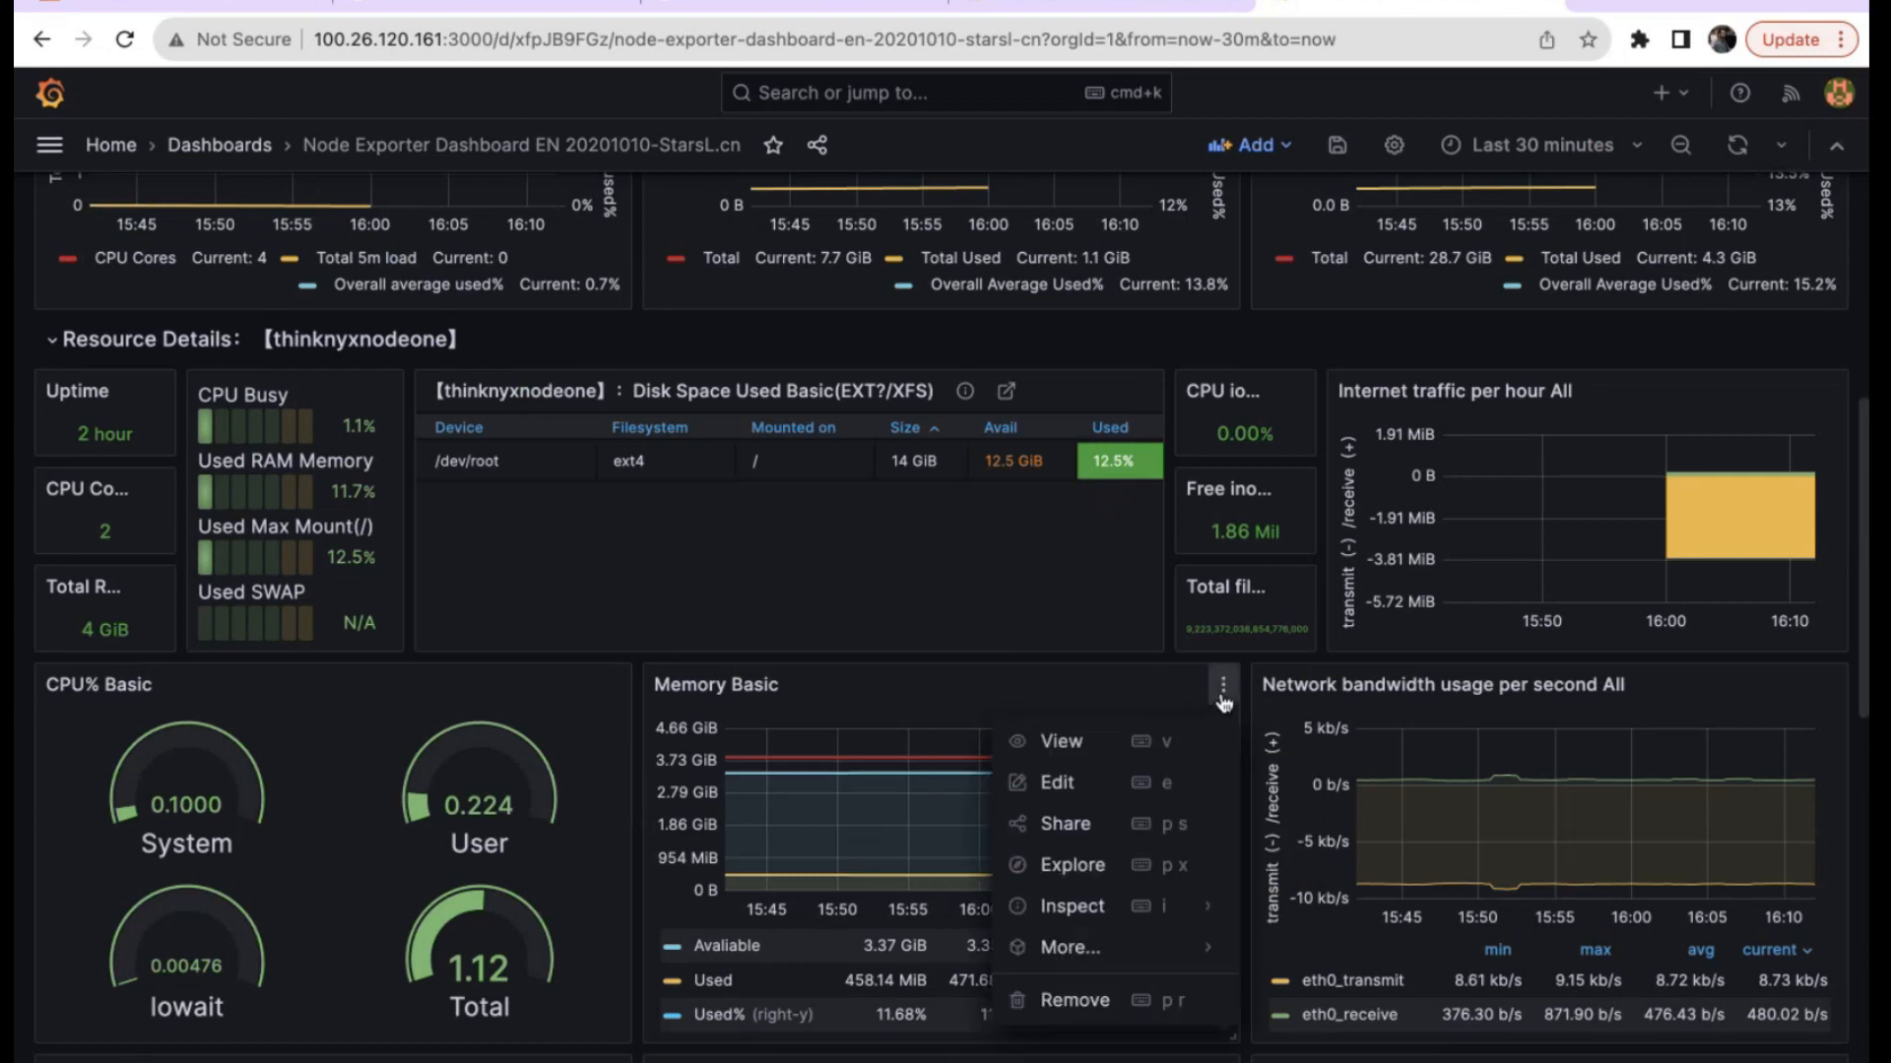
{"action": "left_click", "coordinate": [1076, 793]}
{"action": "left_click", "coordinate": [1653, 211]}
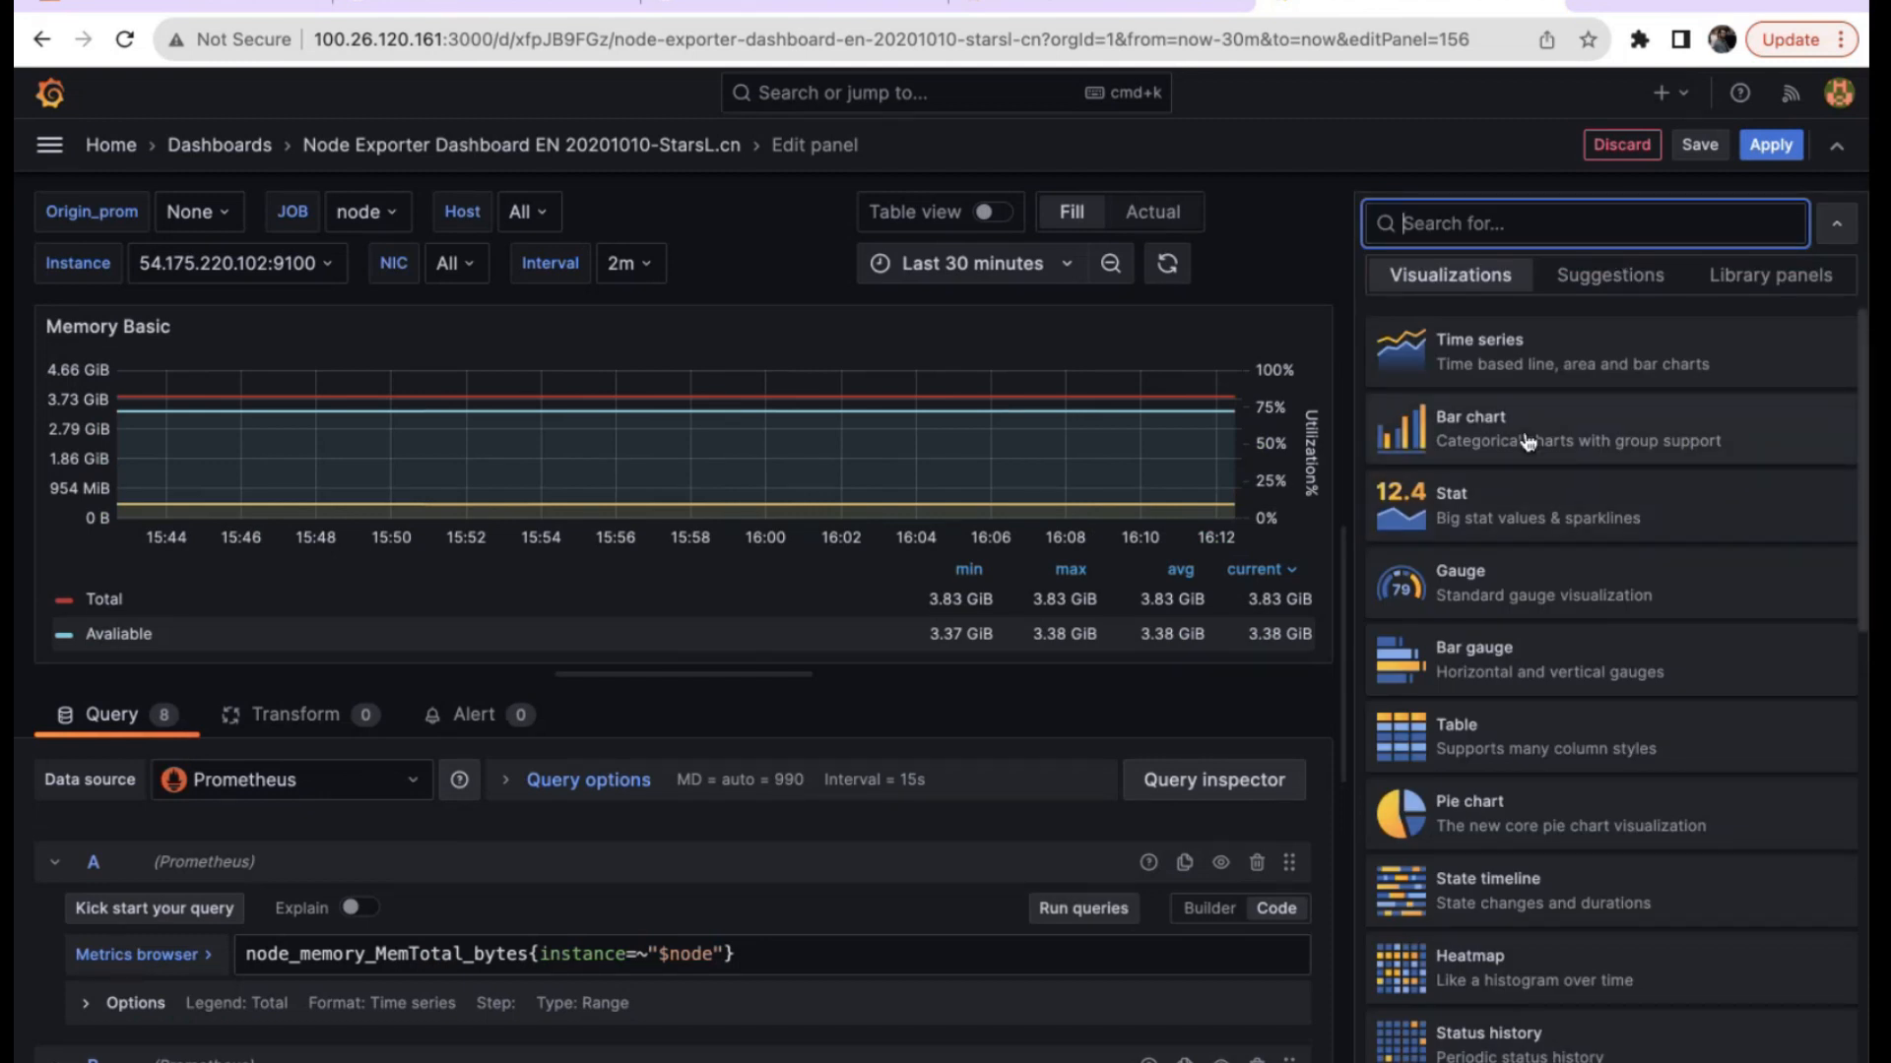
{"action": "left_click", "coordinate": [1507, 514]}
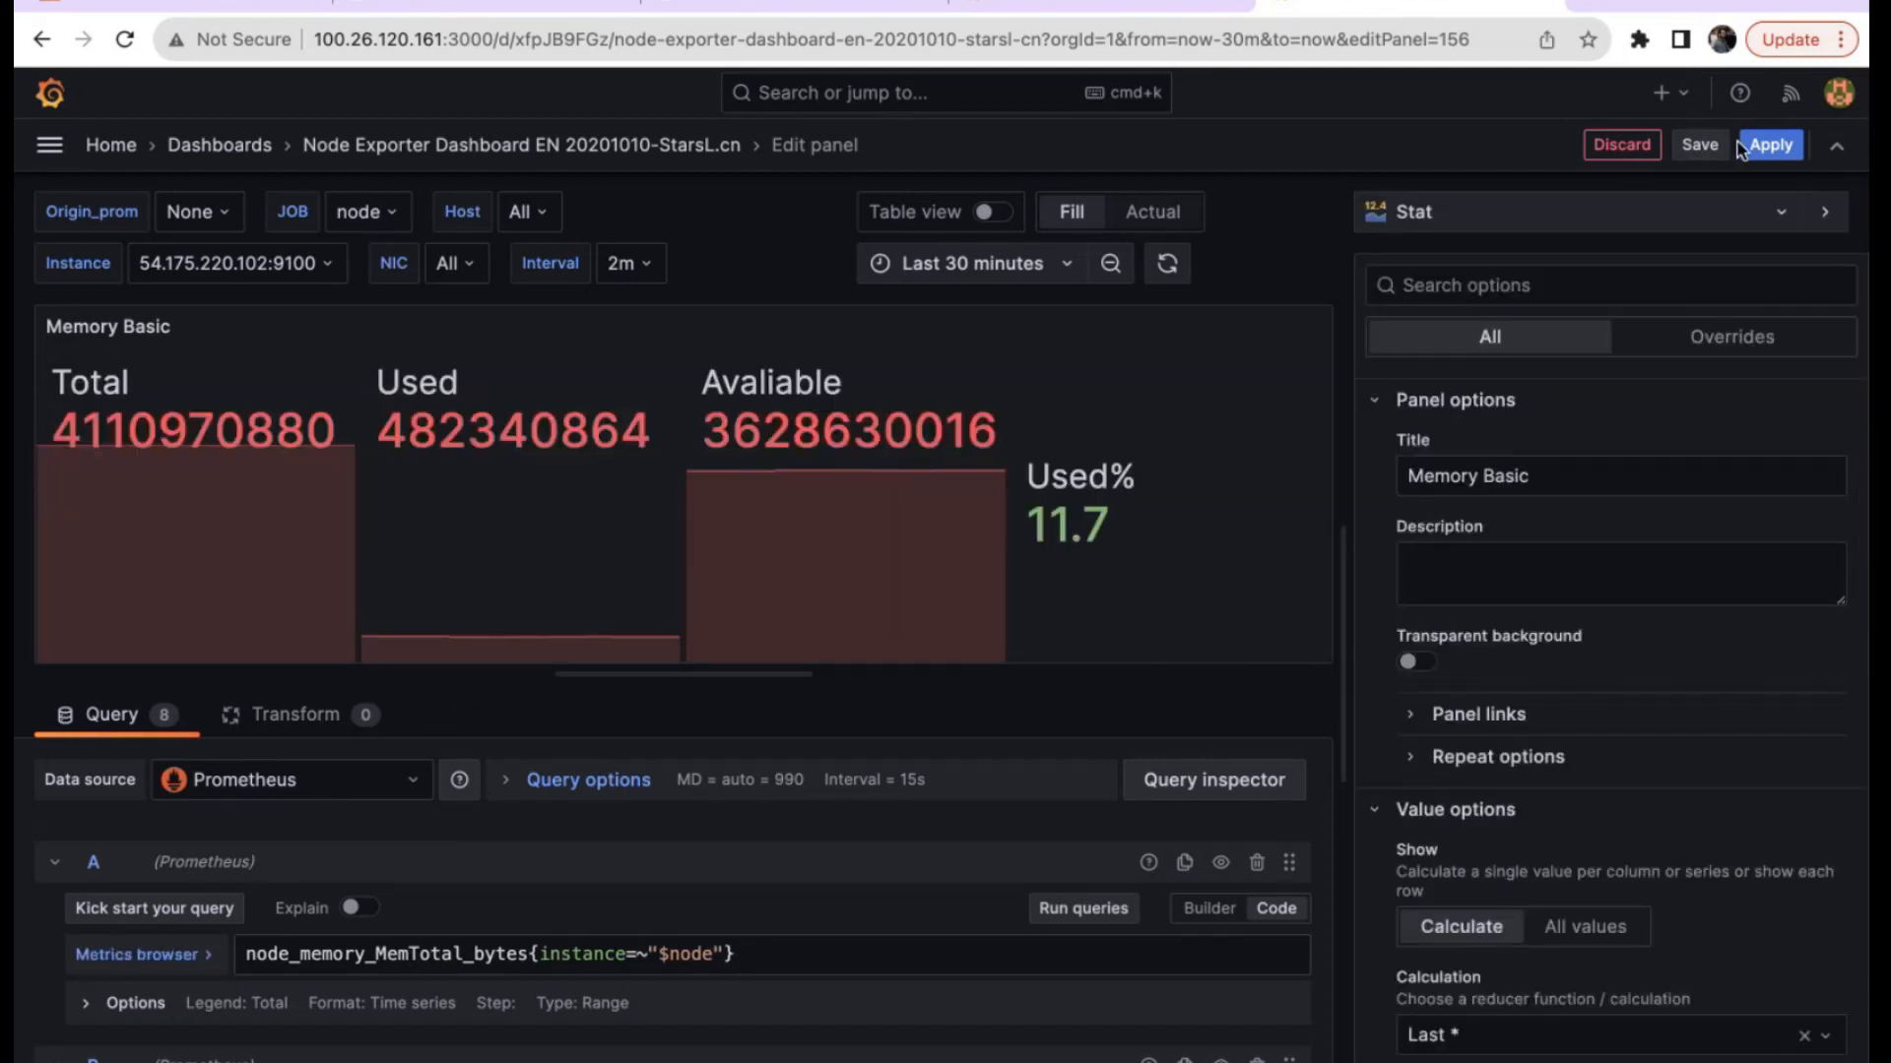
{"action": "left_click", "coordinate": [1768, 145]}
Scroll down to the Network Sockstat panel and check the TCP_alloc value at 15:55:30.
{"action": "scroll", "coordinate": [1499, 501], "scroll_direction": "down", "scroll_amount": 4}
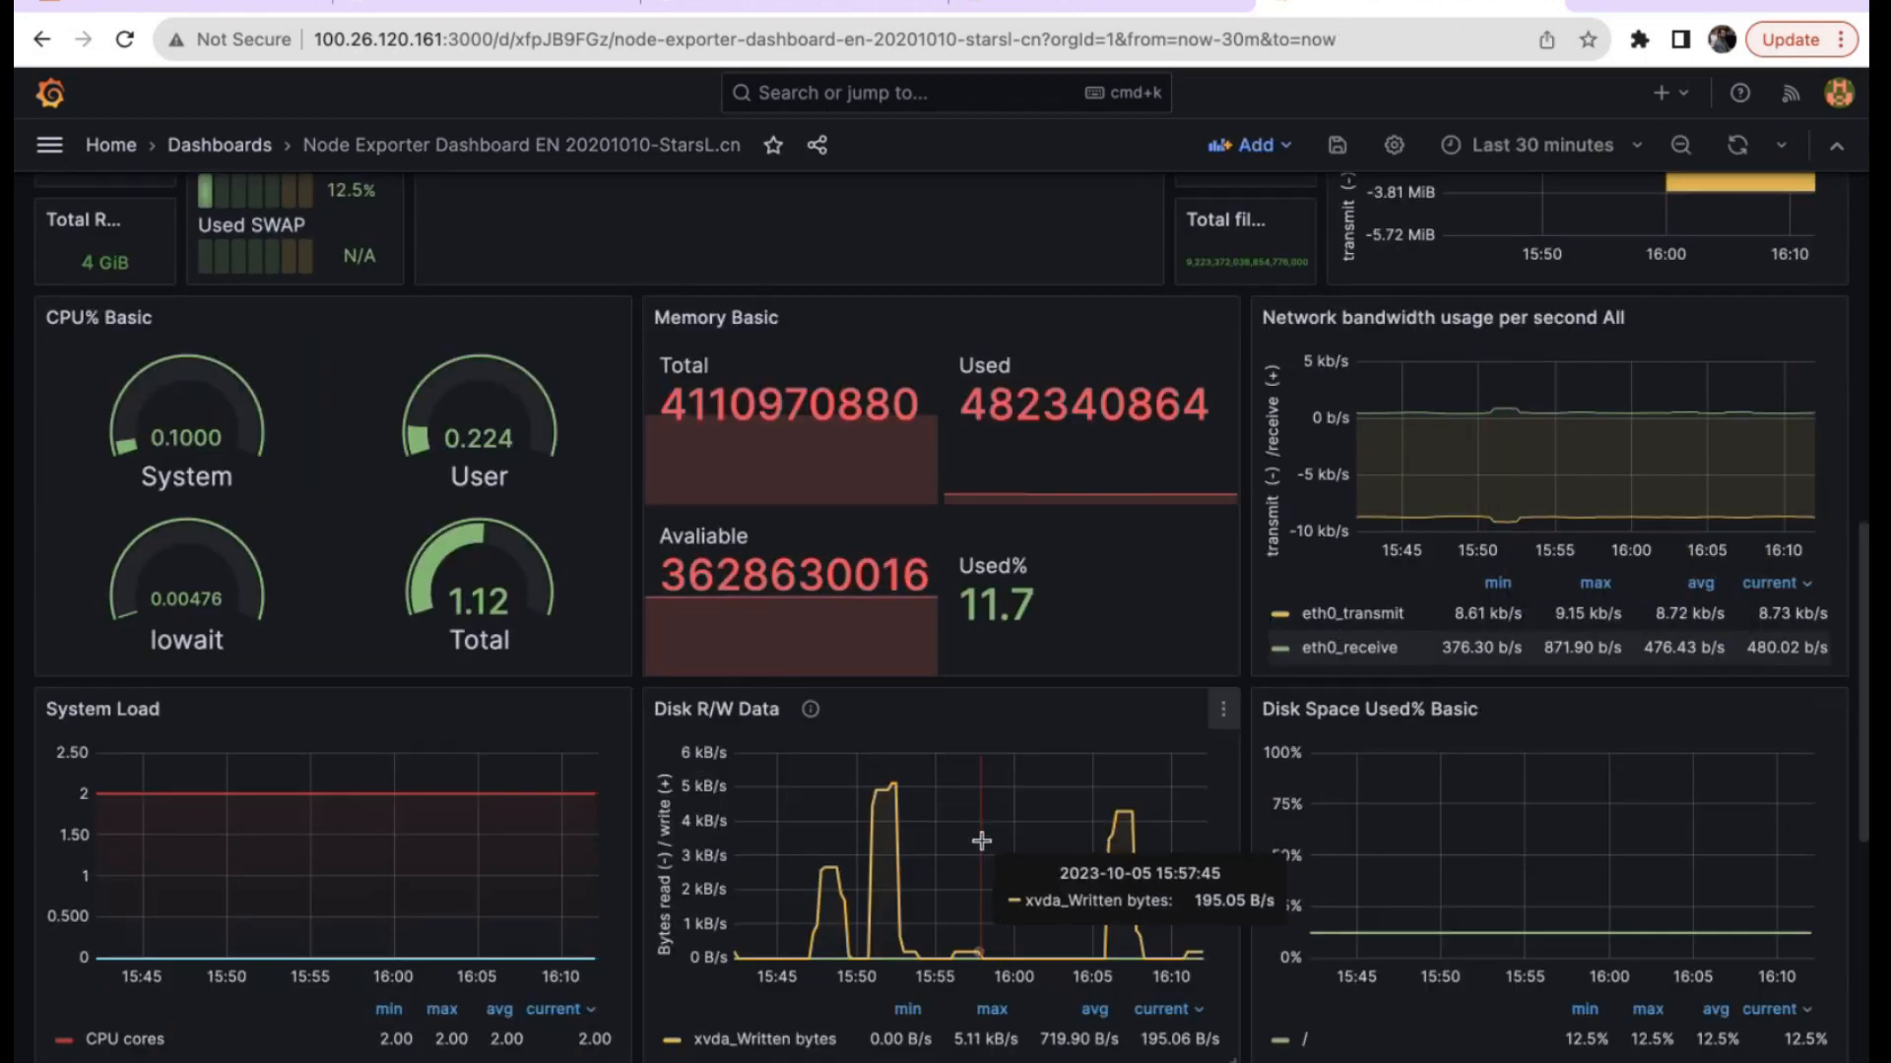
{"action": "scroll", "coordinate": [982, 840], "scroll_direction": "up", "scroll_amount": 10}
{"action": "scroll", "coordinate": [982, 840], "scroll_direction": "down", "scroll_amount": 1}
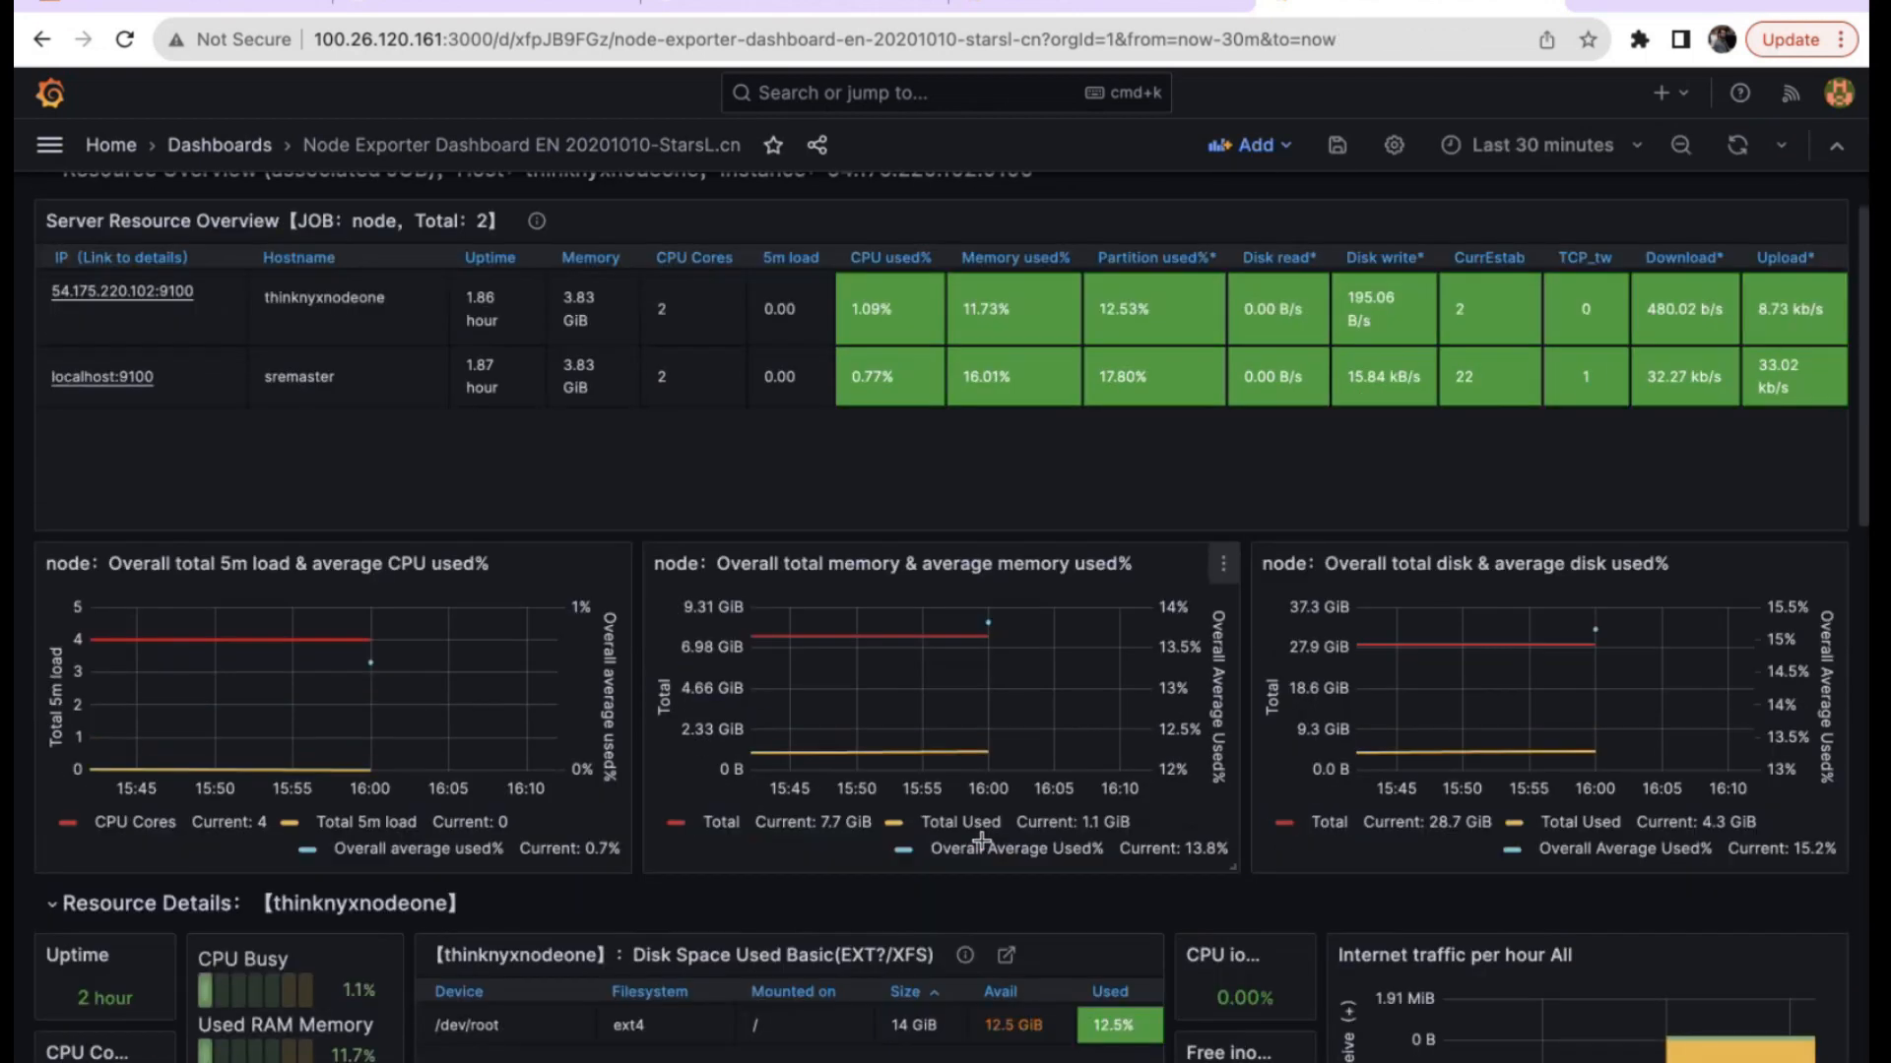
{"action": "scroll", "coordinate": [982, 840], "scroll_direction": "down", "scroll_amount": 5}
{"action": "scroll", "coordinate": [982, 841], "scroll_direction": "down", "scroll_amount": 10}
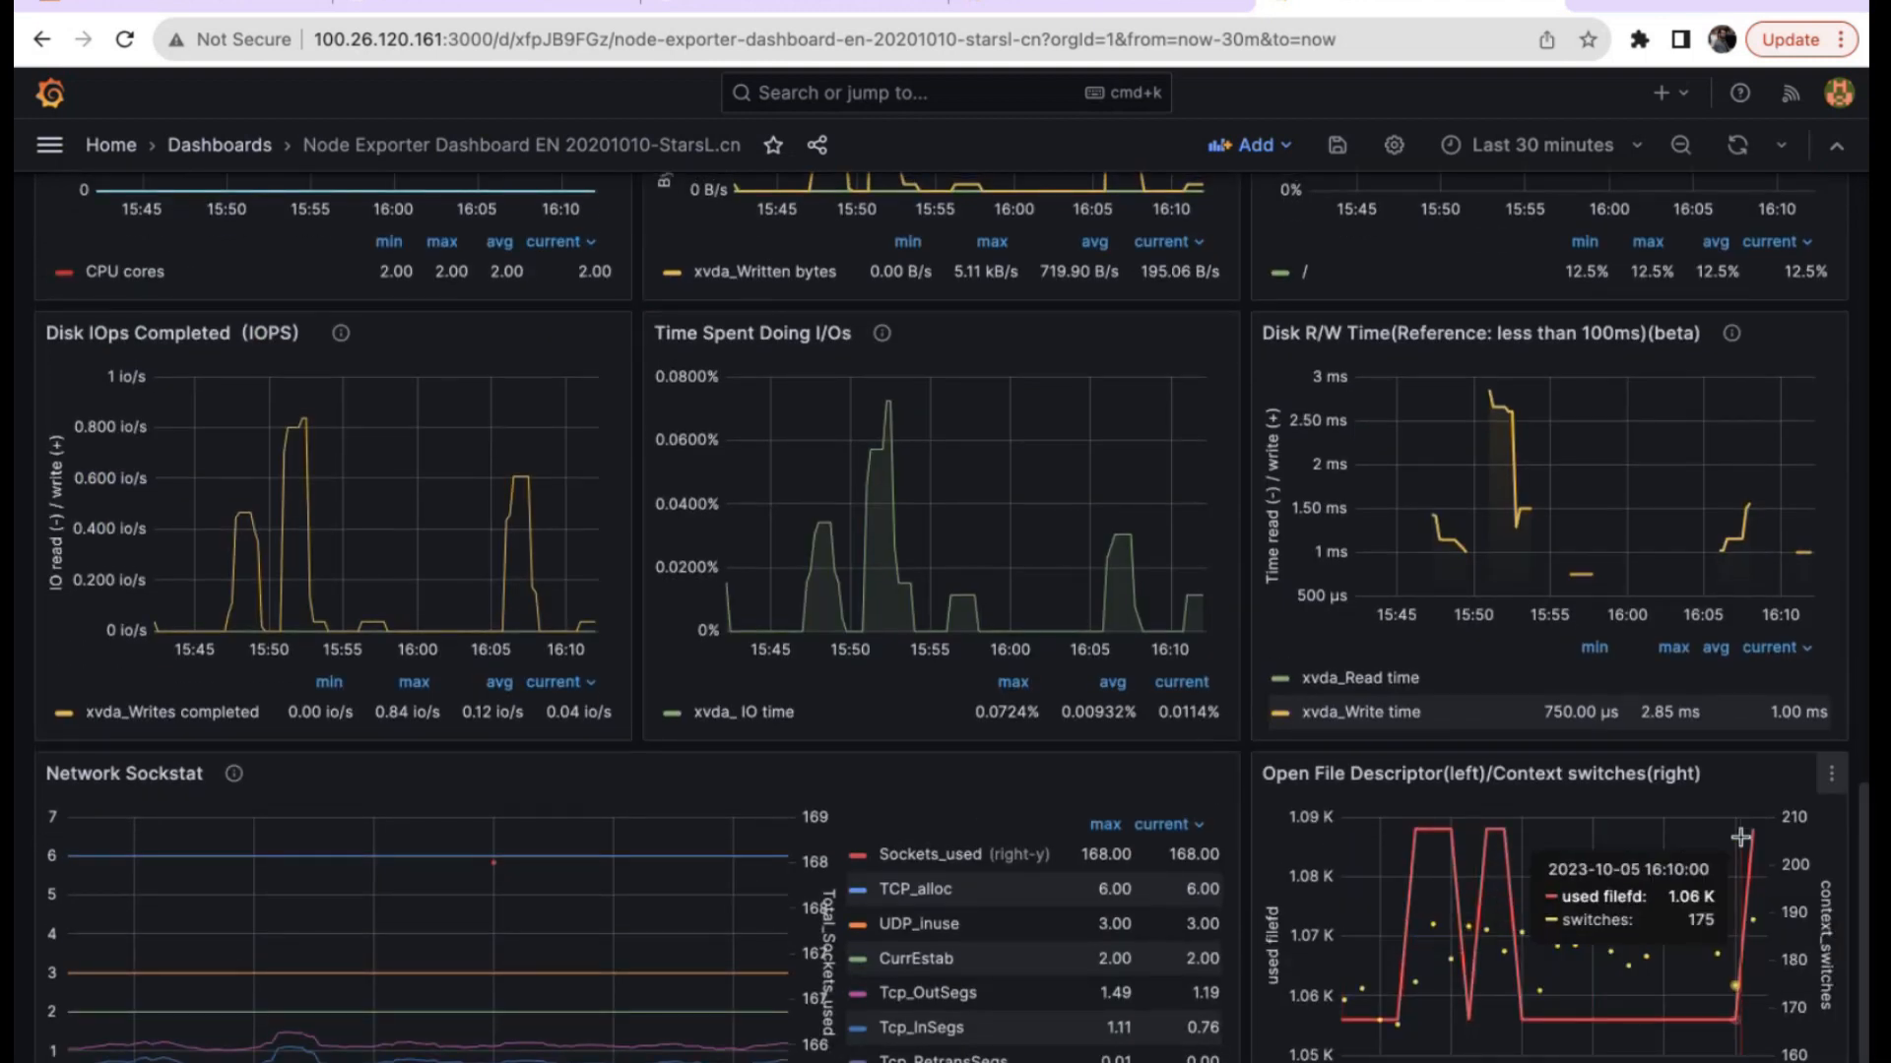
{"action": "scroll", "coordinate": [1741, 838], "scroll_direction": "down", "scroll_amount": 1}
{"action": "left_click", "coordinate": [392, 859]}
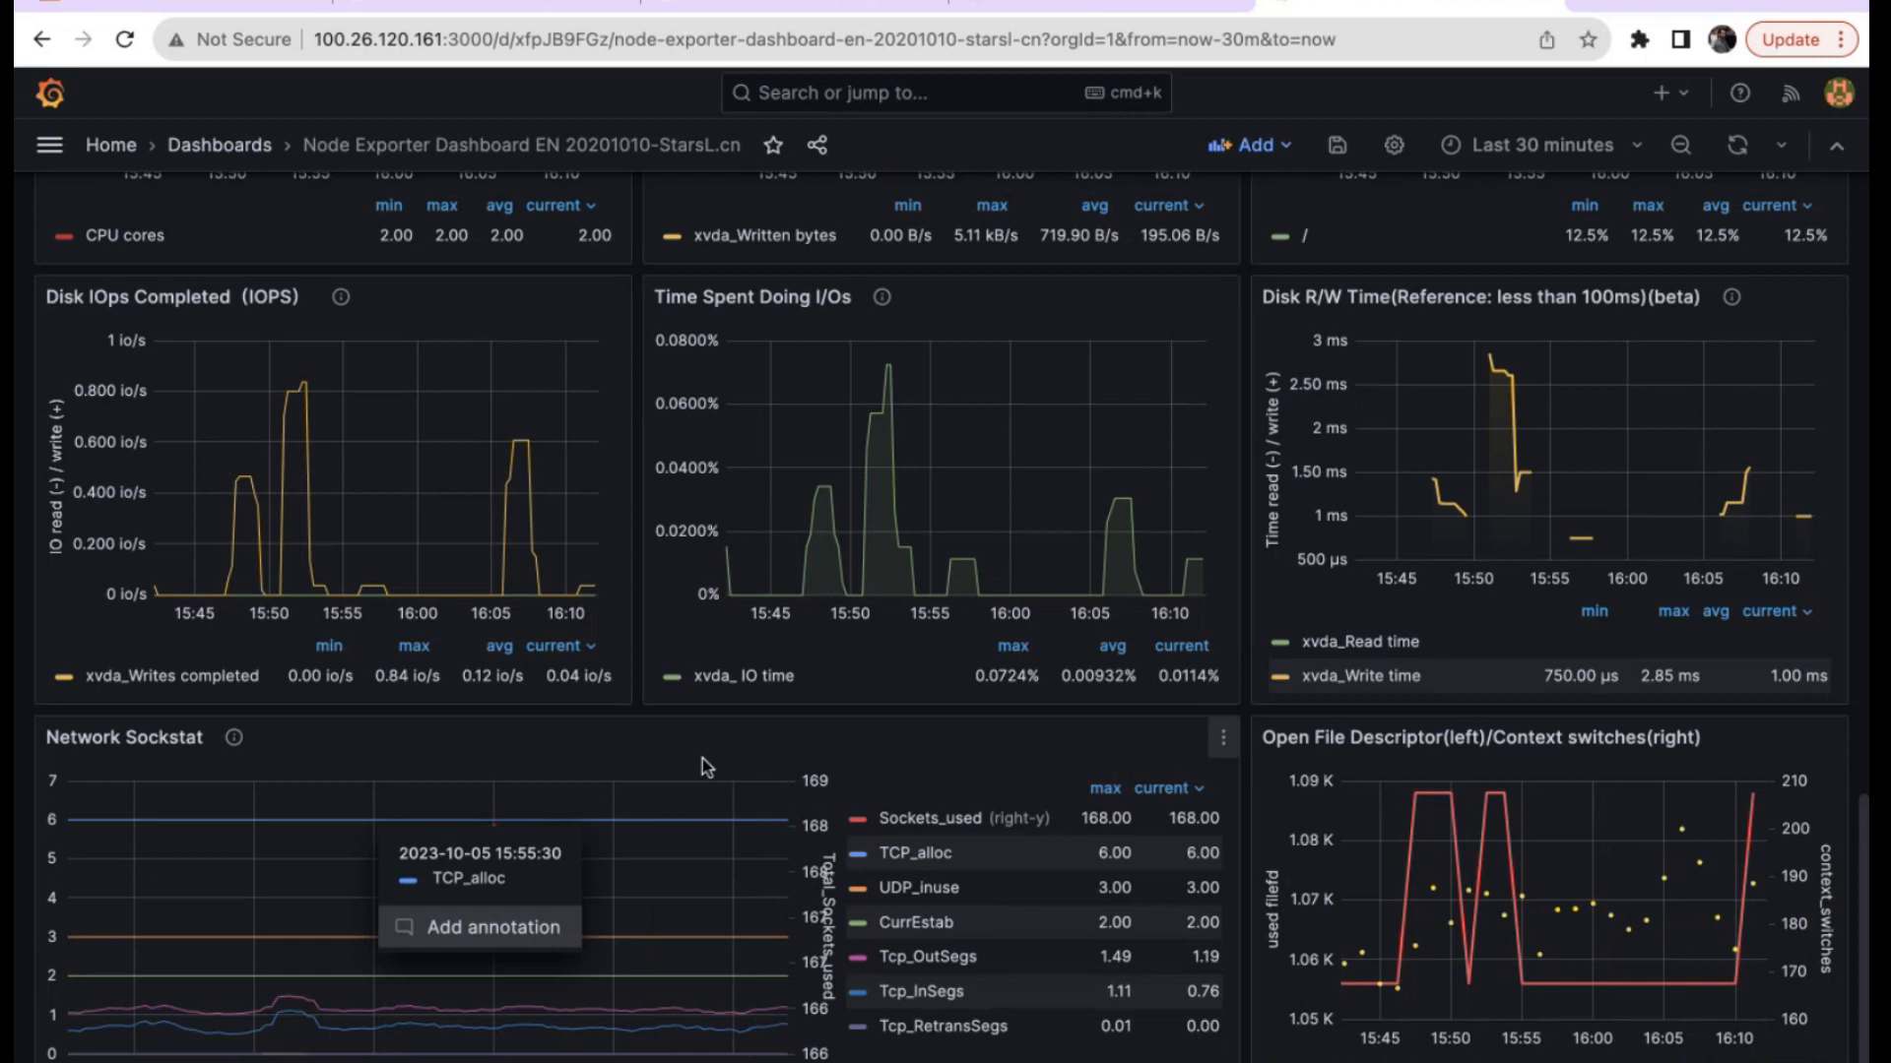
Switch the Network Sockstat panel from Graph (old) to Bar gauge.
{"action": "left_click", "coordinate": [1223, 739]}
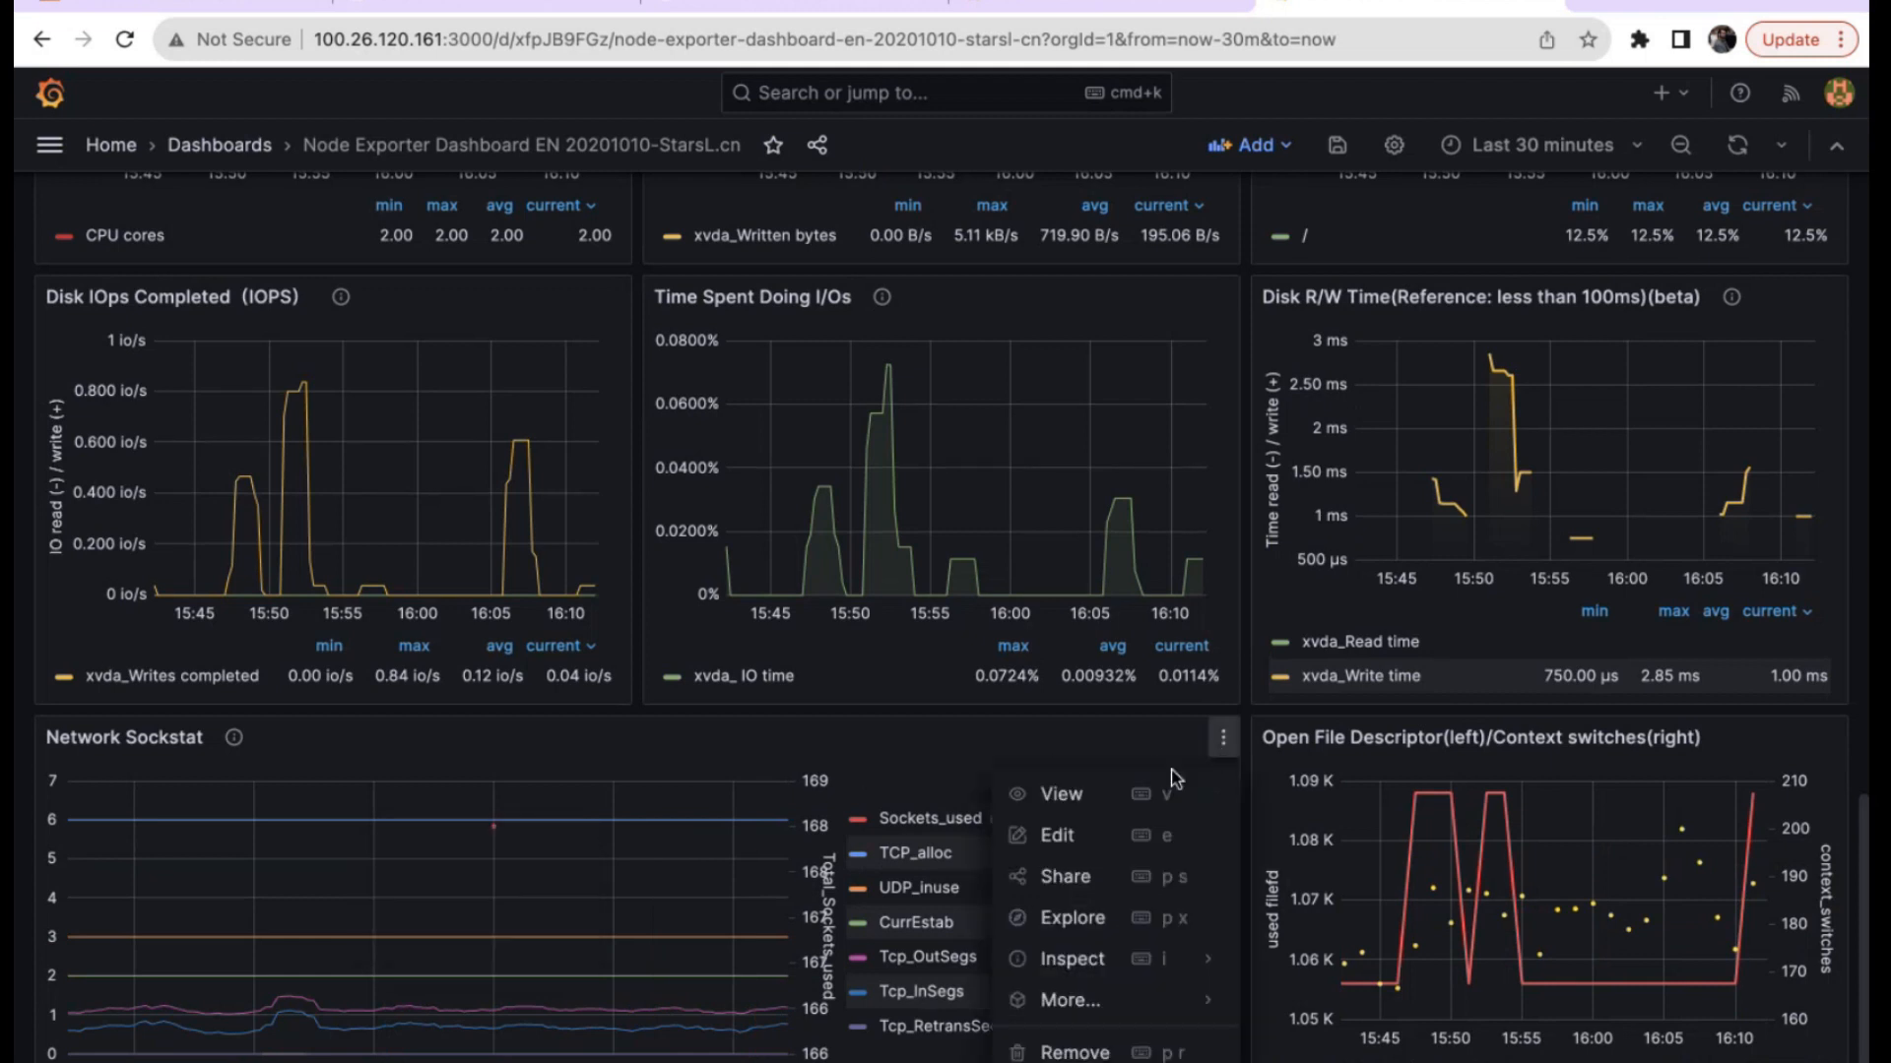
{"action": "left_click", "coordinate": [1057, 835]}
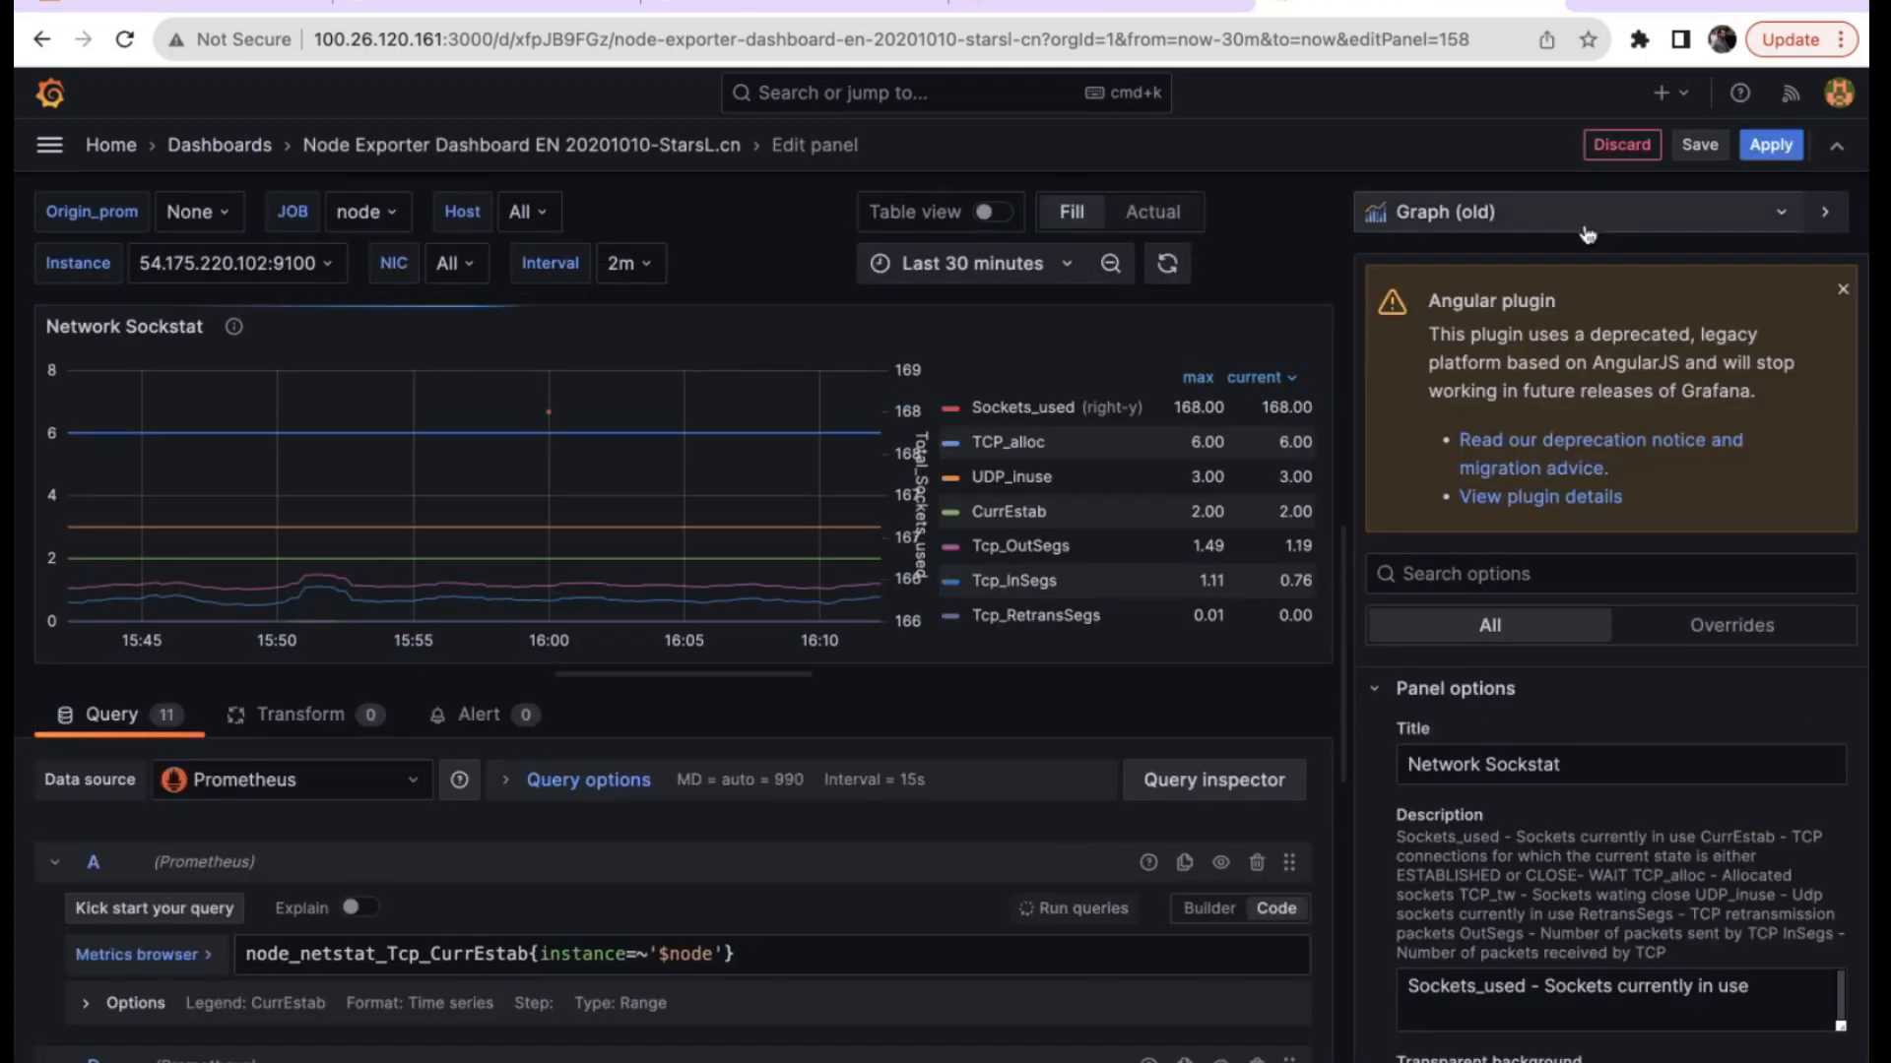
{"action": "left_click", "coordinate": [1585, 233]}
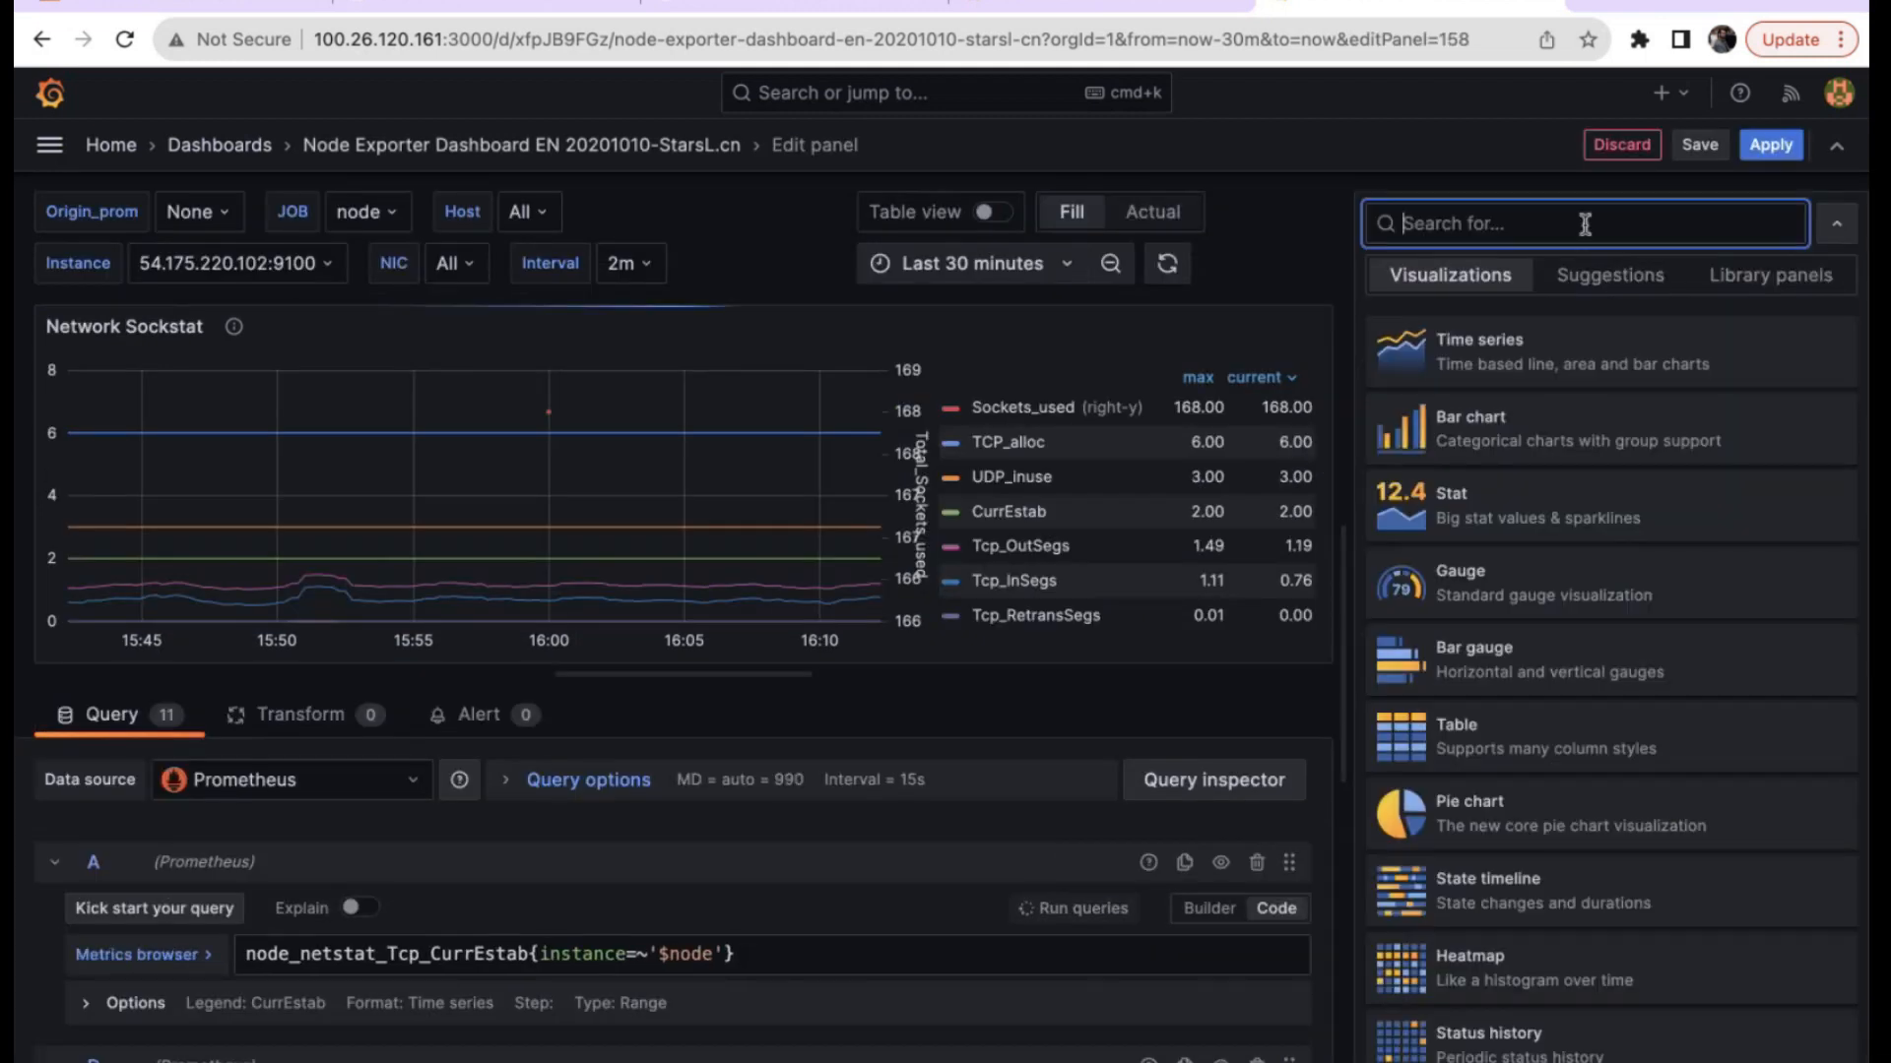
{"action": "left_click", "coordinate": [1537, 673]}
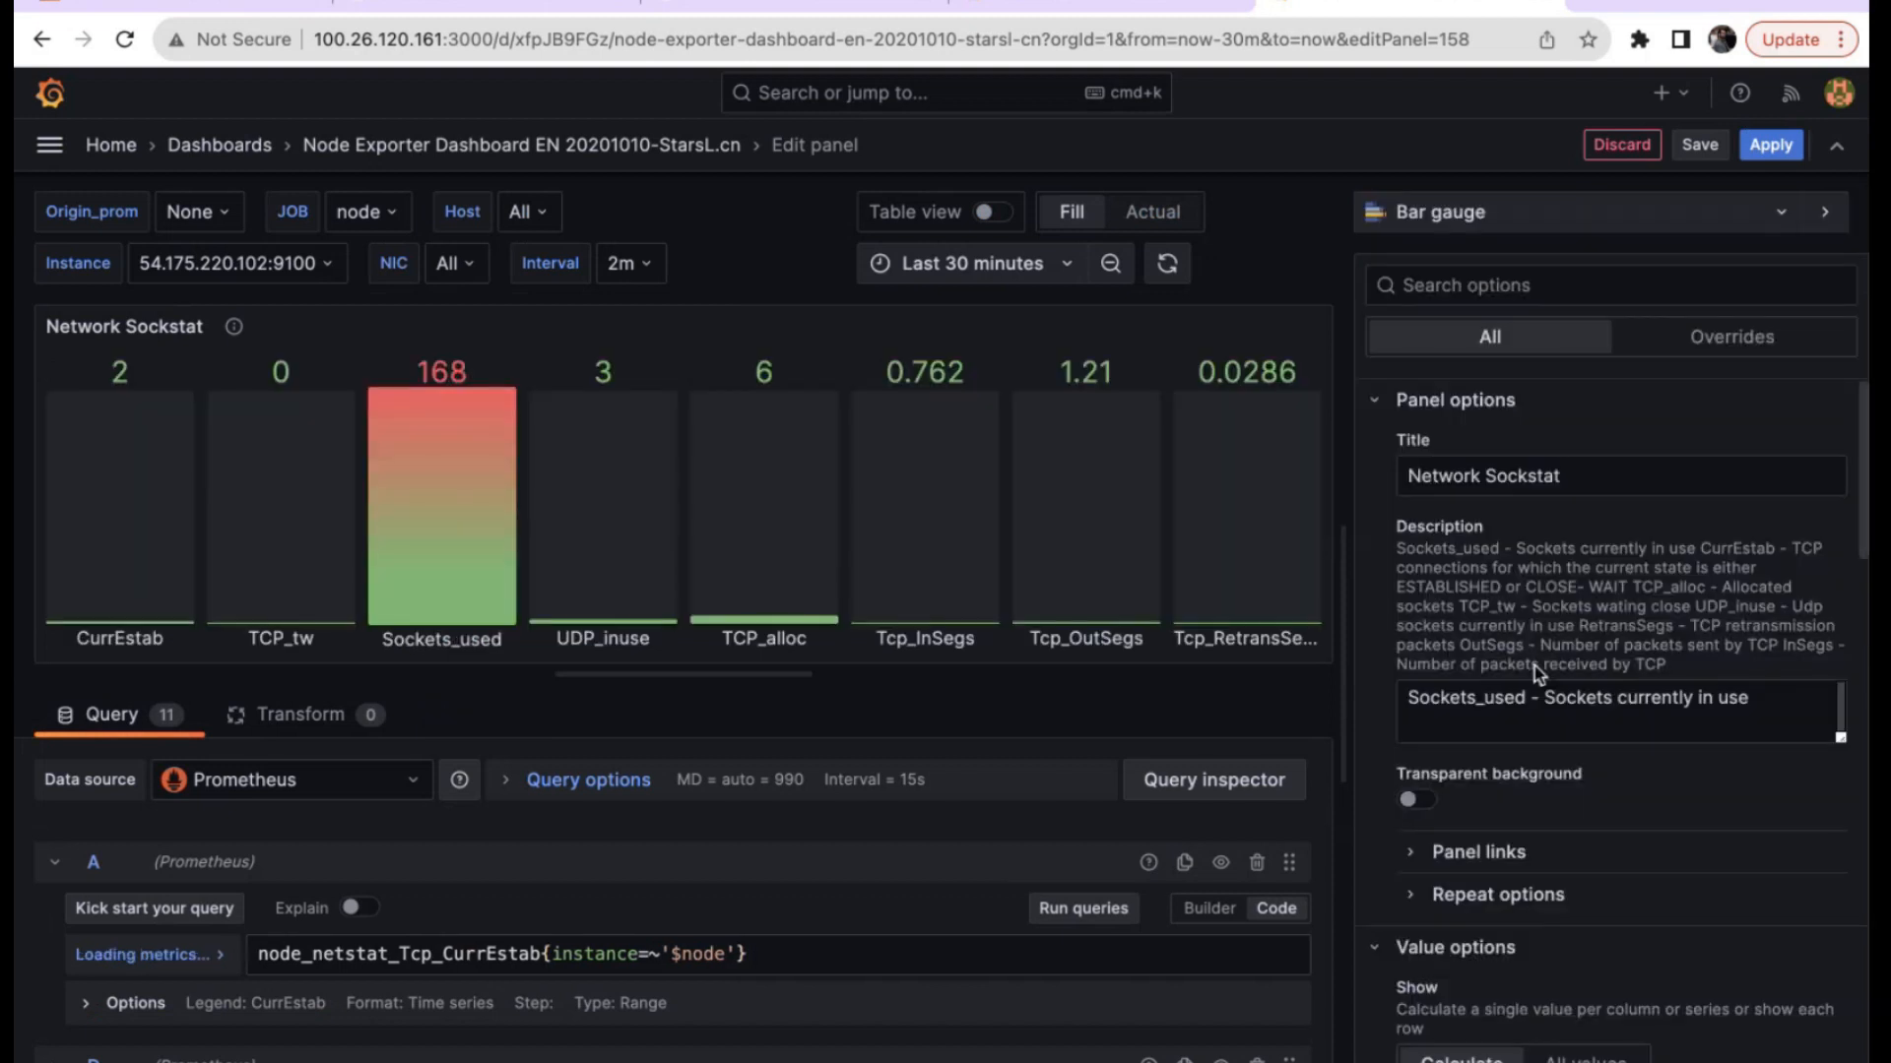
{"action": "left_click", "coordinate": [1788, 152]}
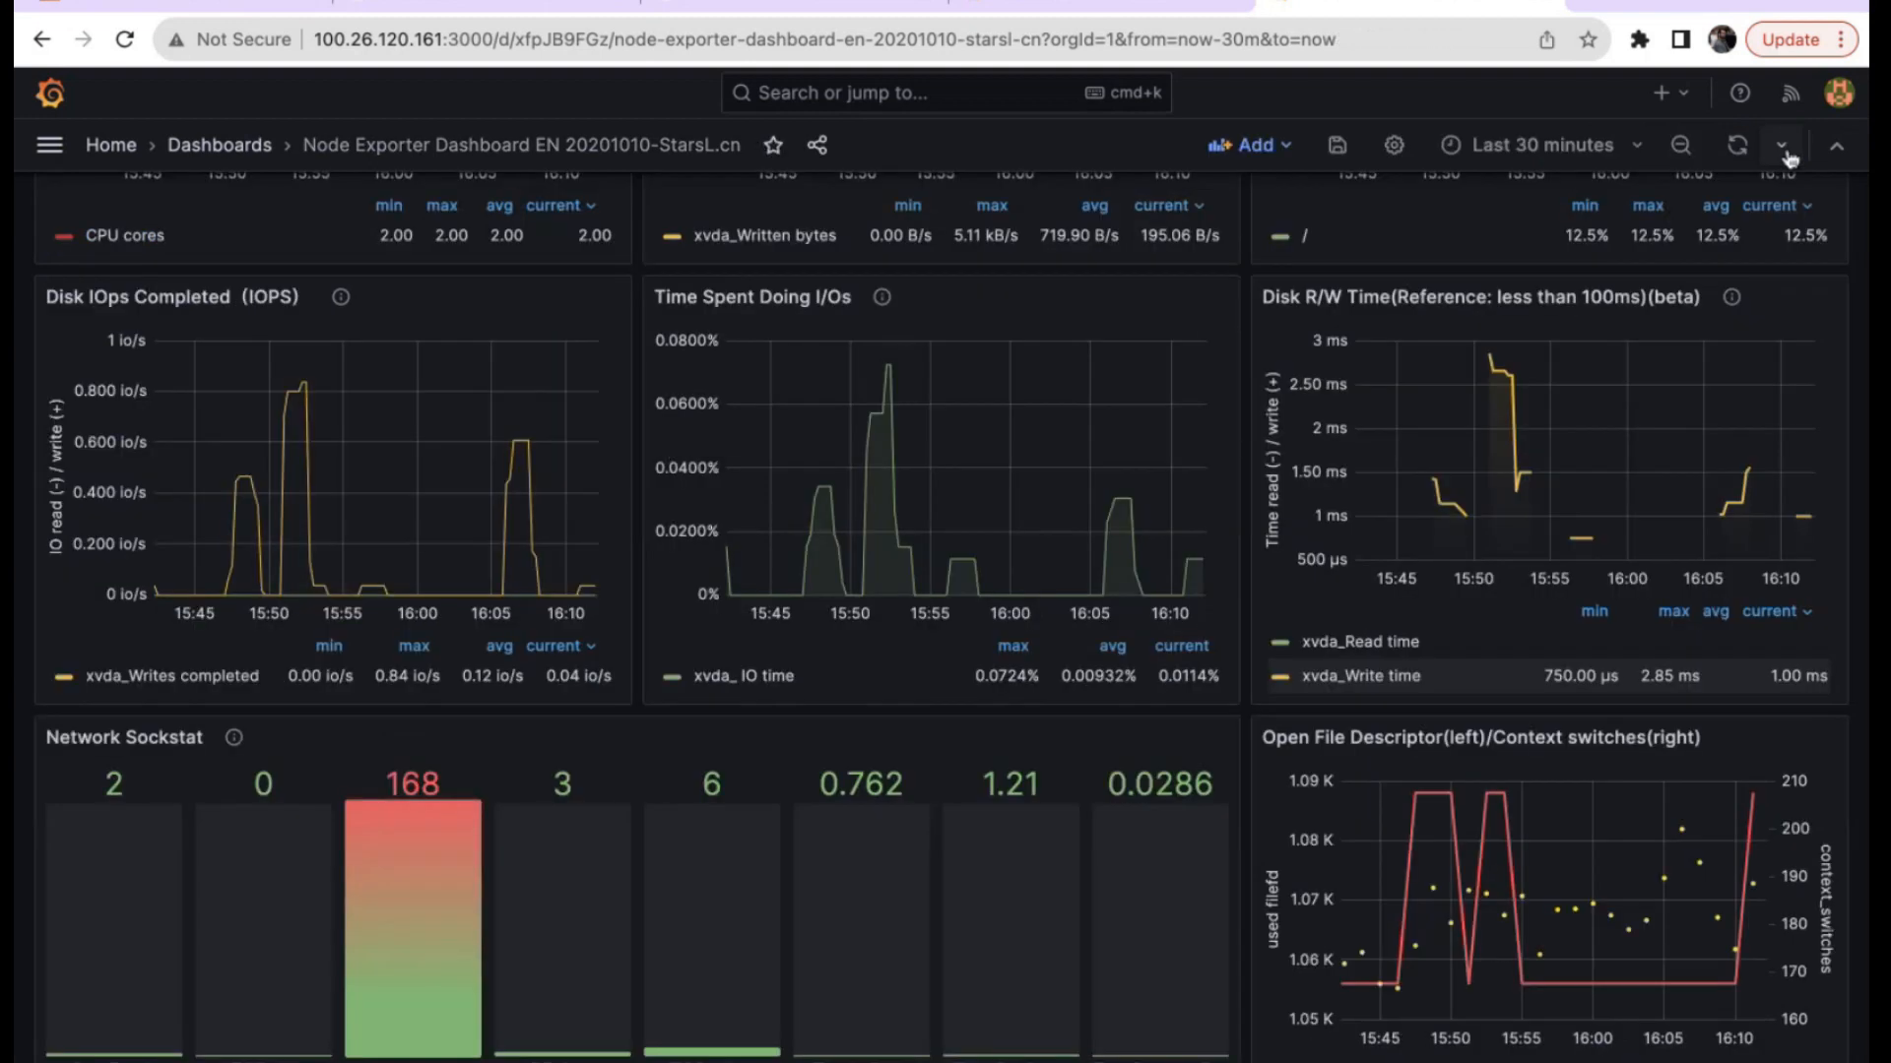
{"action": "scroll", "coordinate": [1051, 696], "scroll_direction": "up", "scroll_amount": 6}
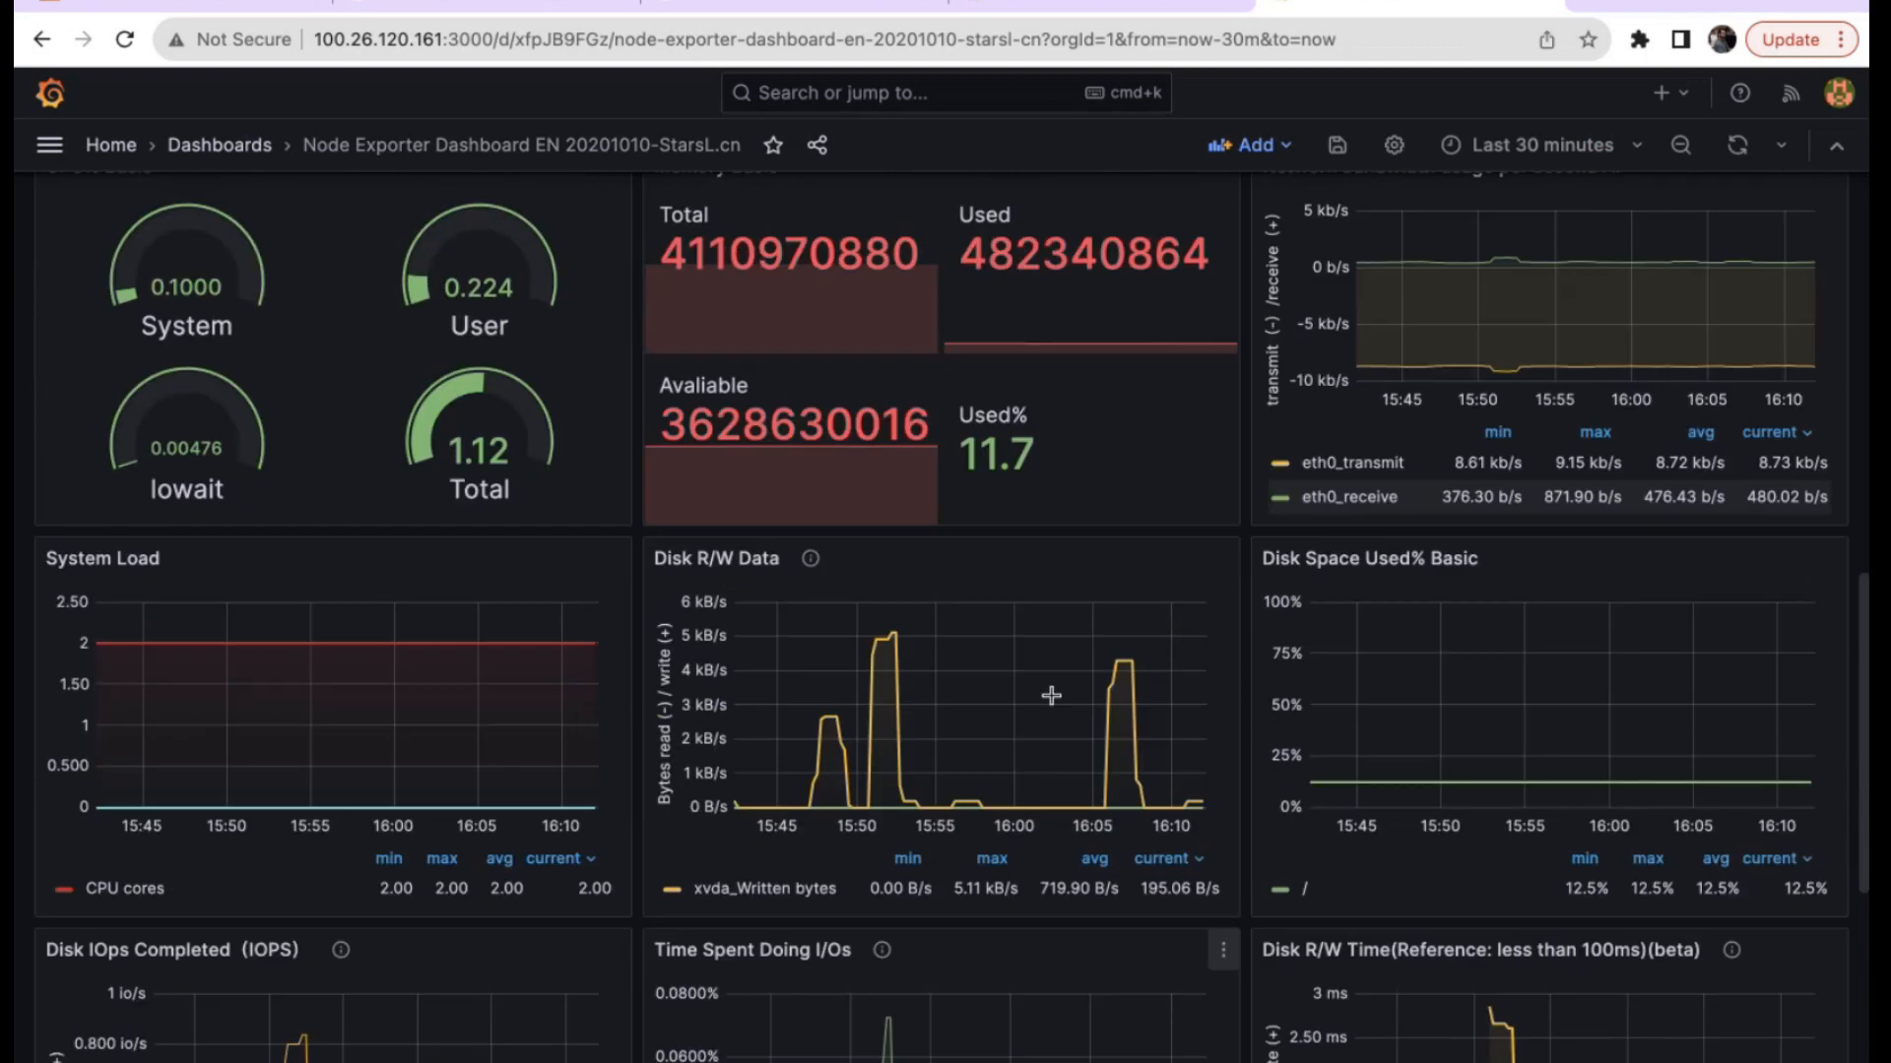
{"action": "scroll", "coordinate": [1051, 696], "scroll_direction": "up", "scroll_amount": 4}
{"action": "scroll", "coordinate": [1051, 700], "scroll_direction": "down", "scroll_amount": 3}
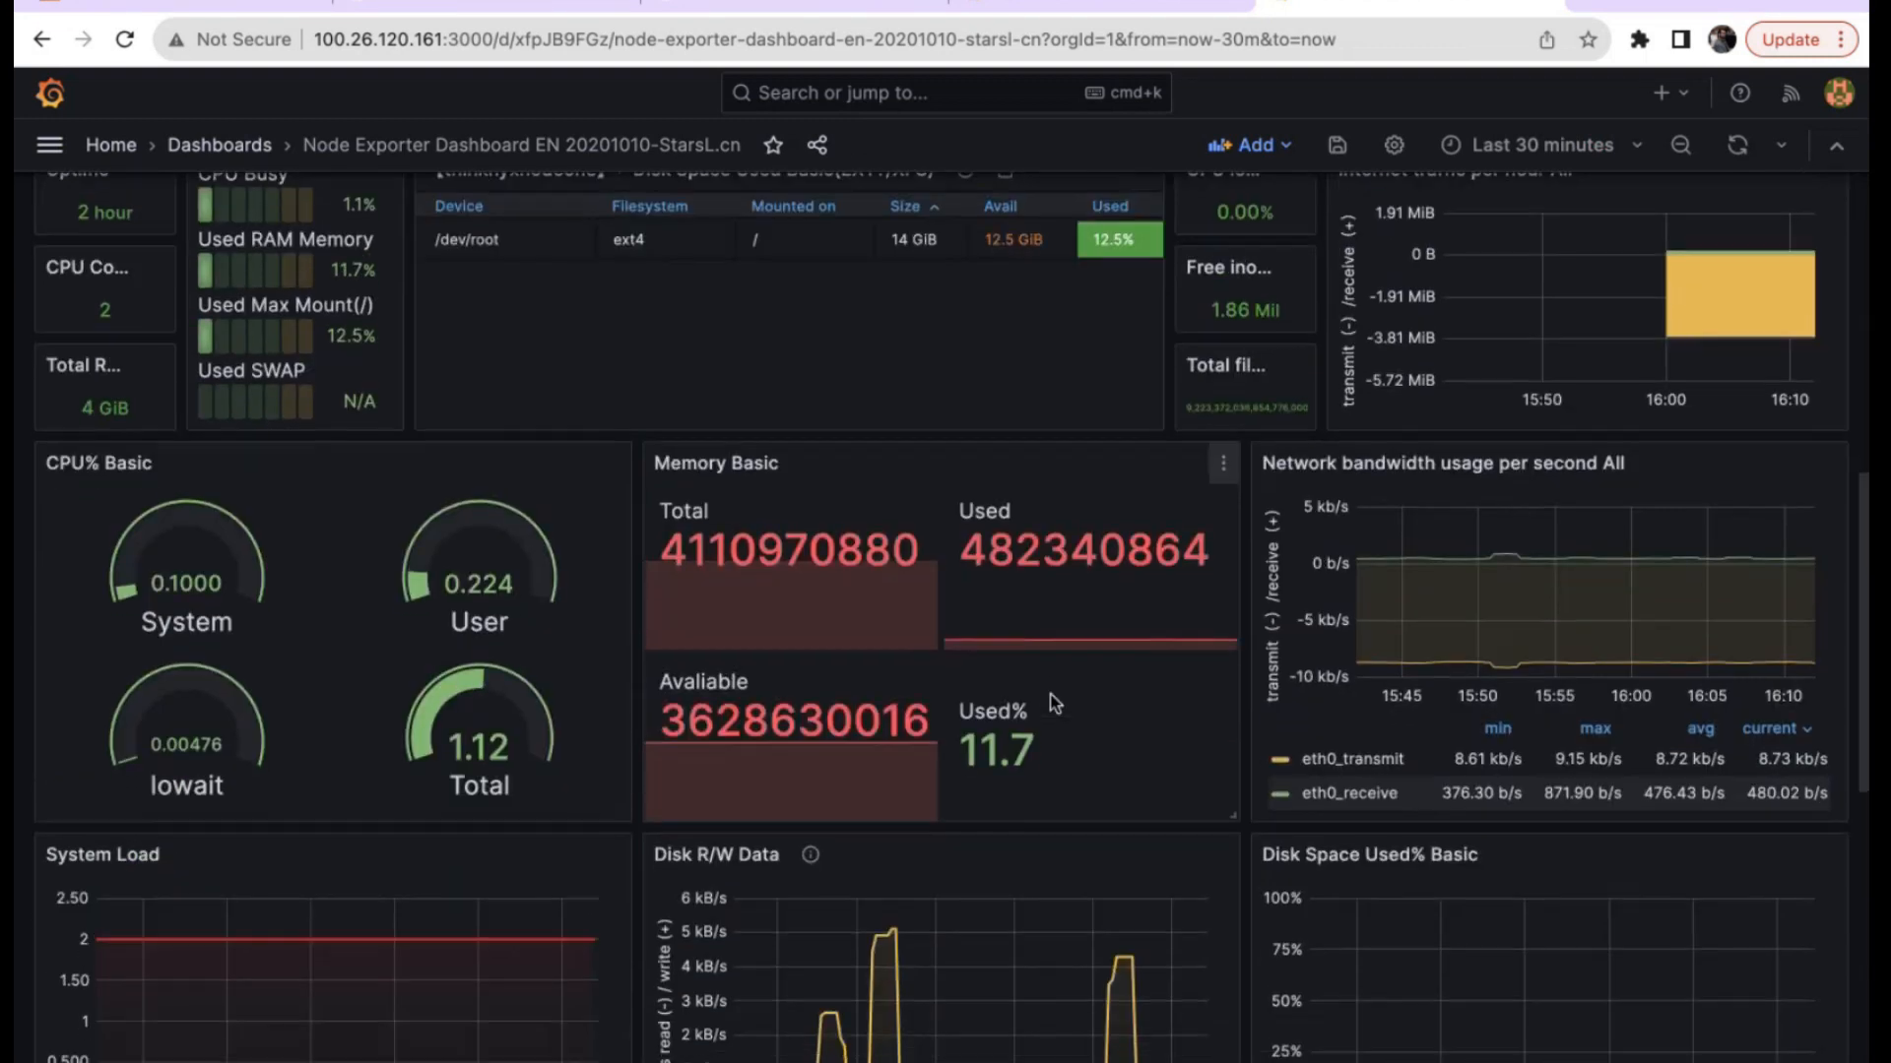
{"action": "scroll", "coordinate": [1055, 702], "scroll_direction": "down", "scroll_amount": 7}
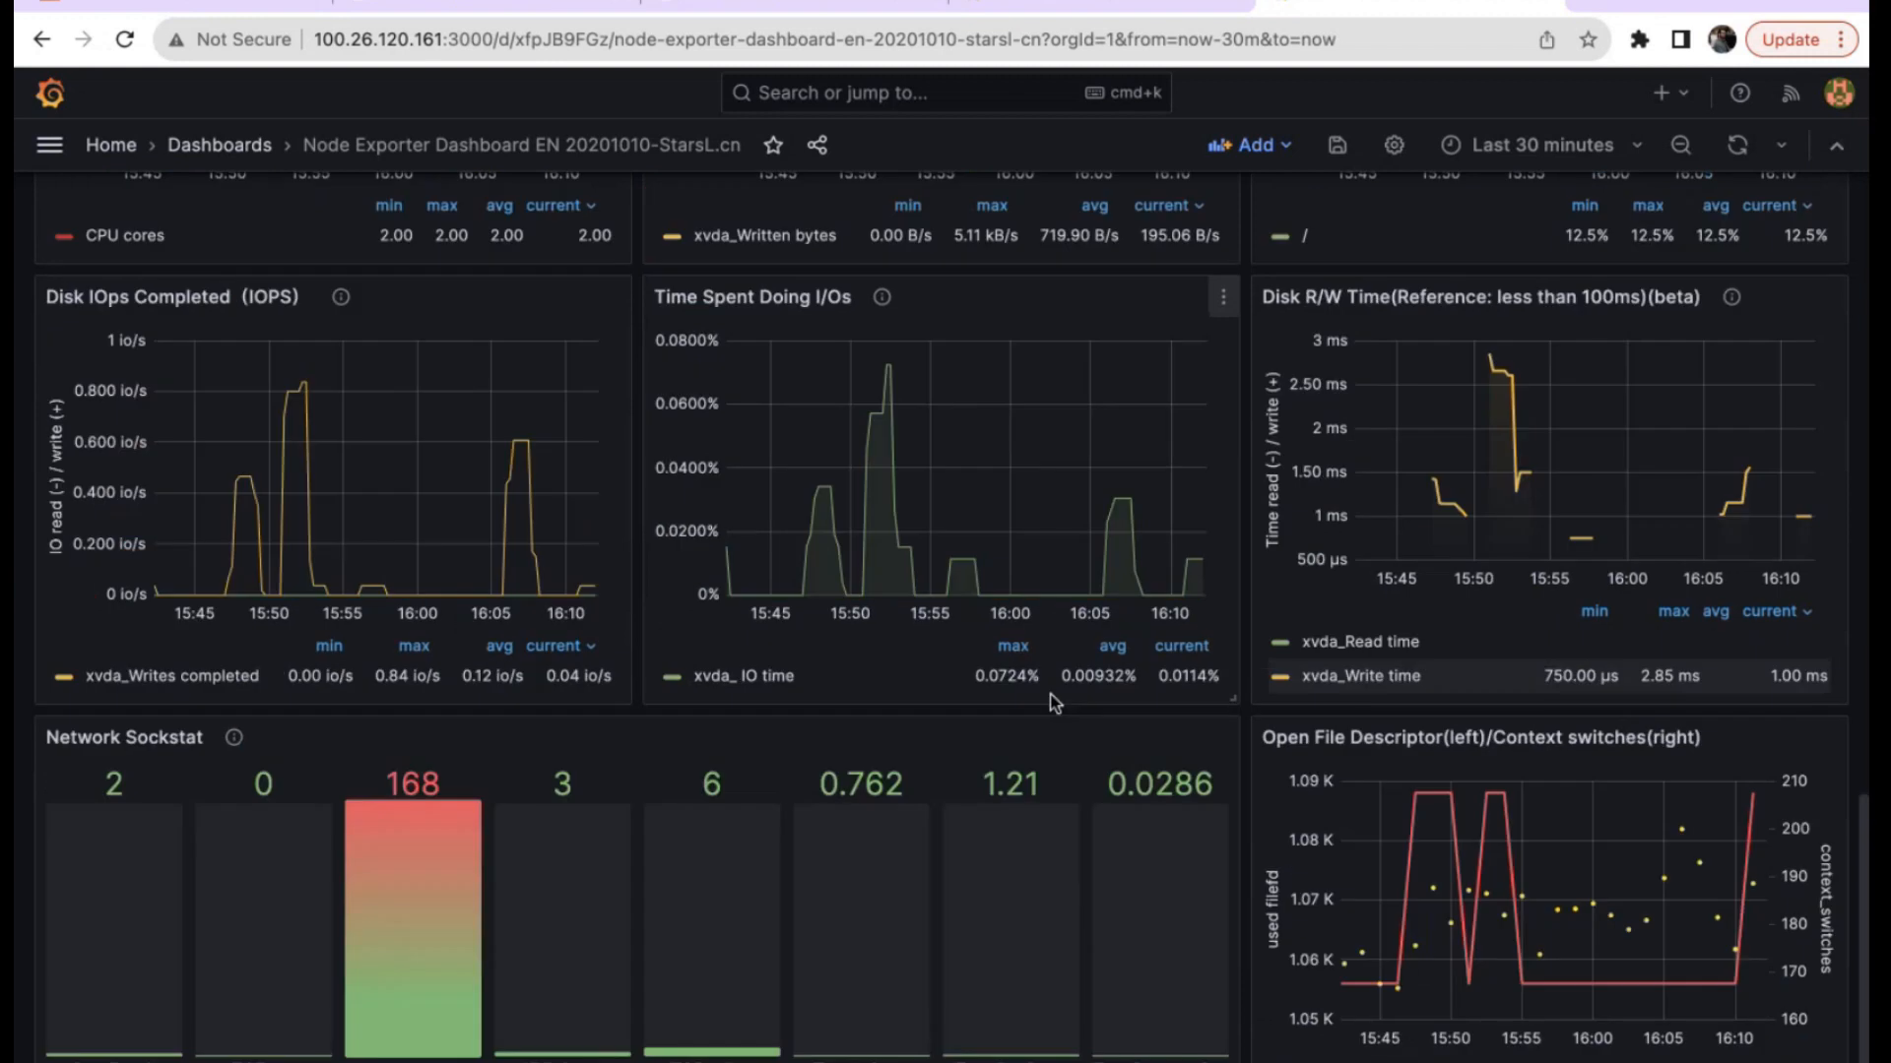
{"action": "scroll", "coordinate": [1055, 702], "scroll_direction": "up", "scroll_amount": 15}
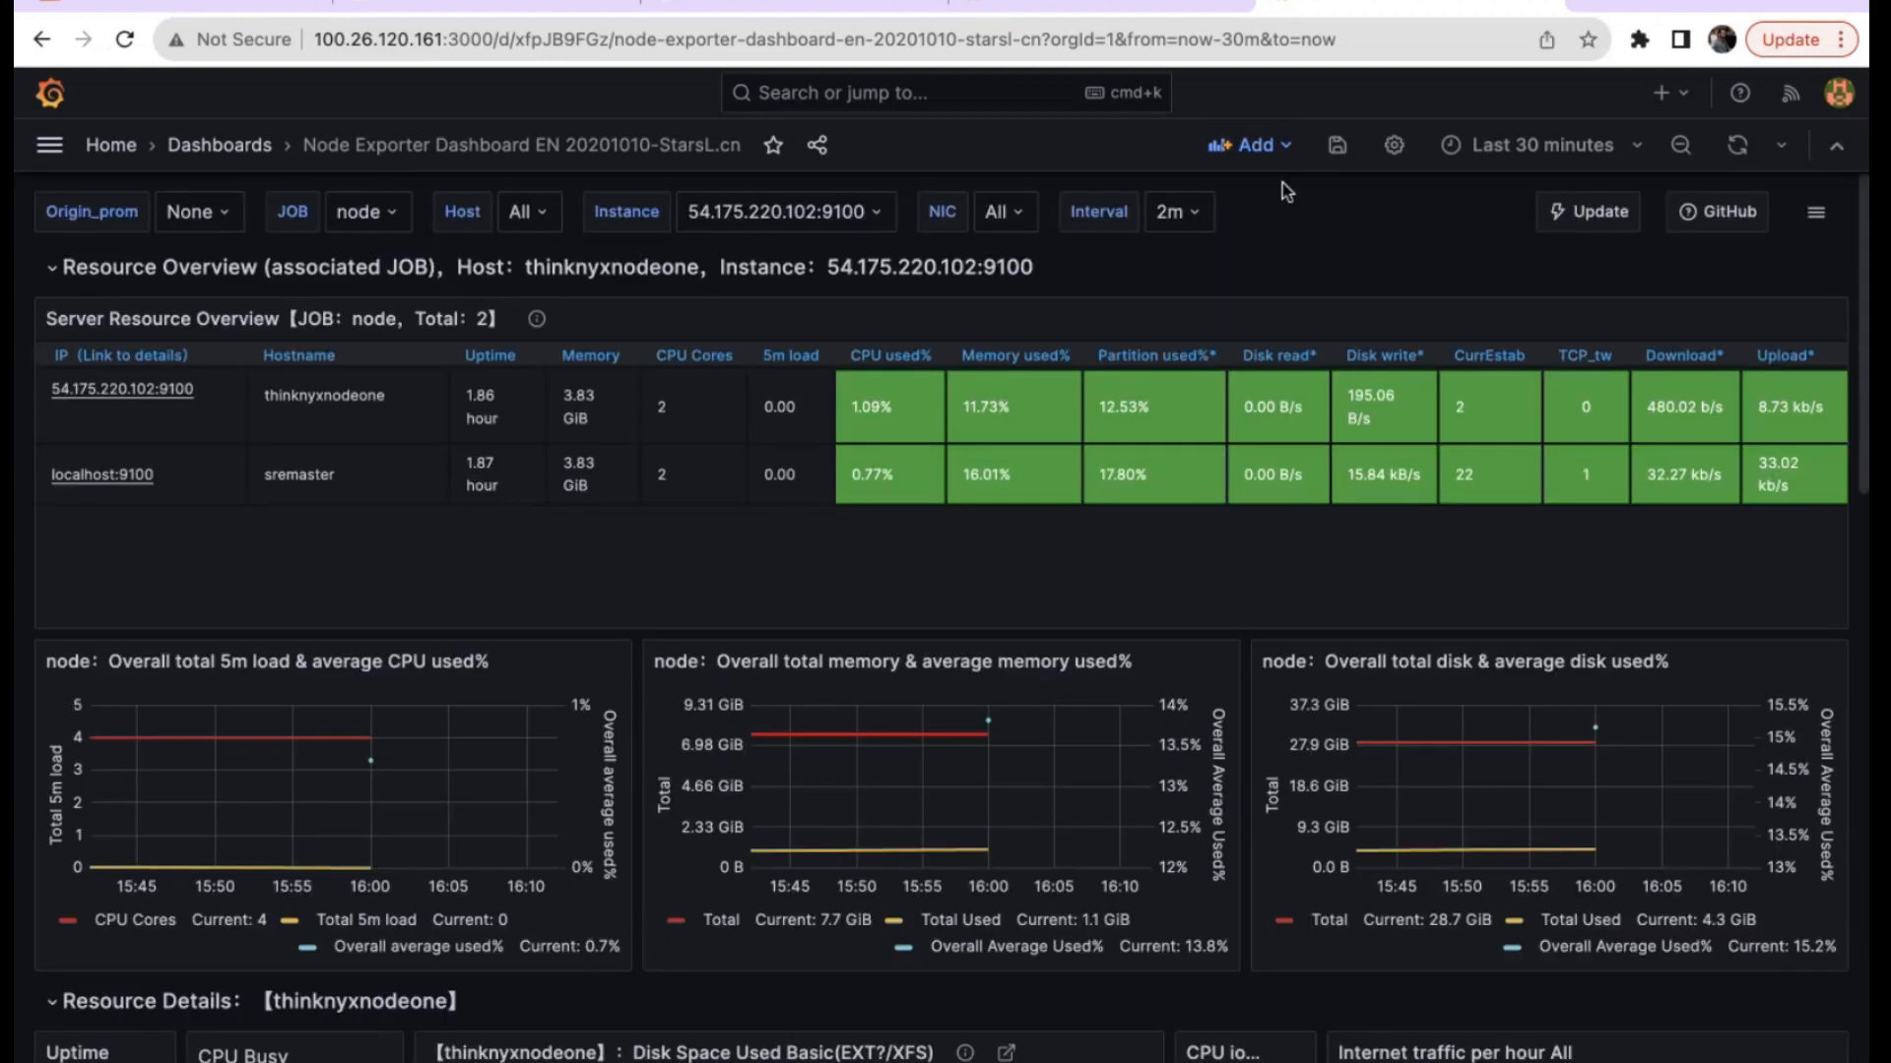
{"action": "left_click", "coordinate": [1255, 145]}
{"action": "left_click", "coordinate": [1206, 246]}
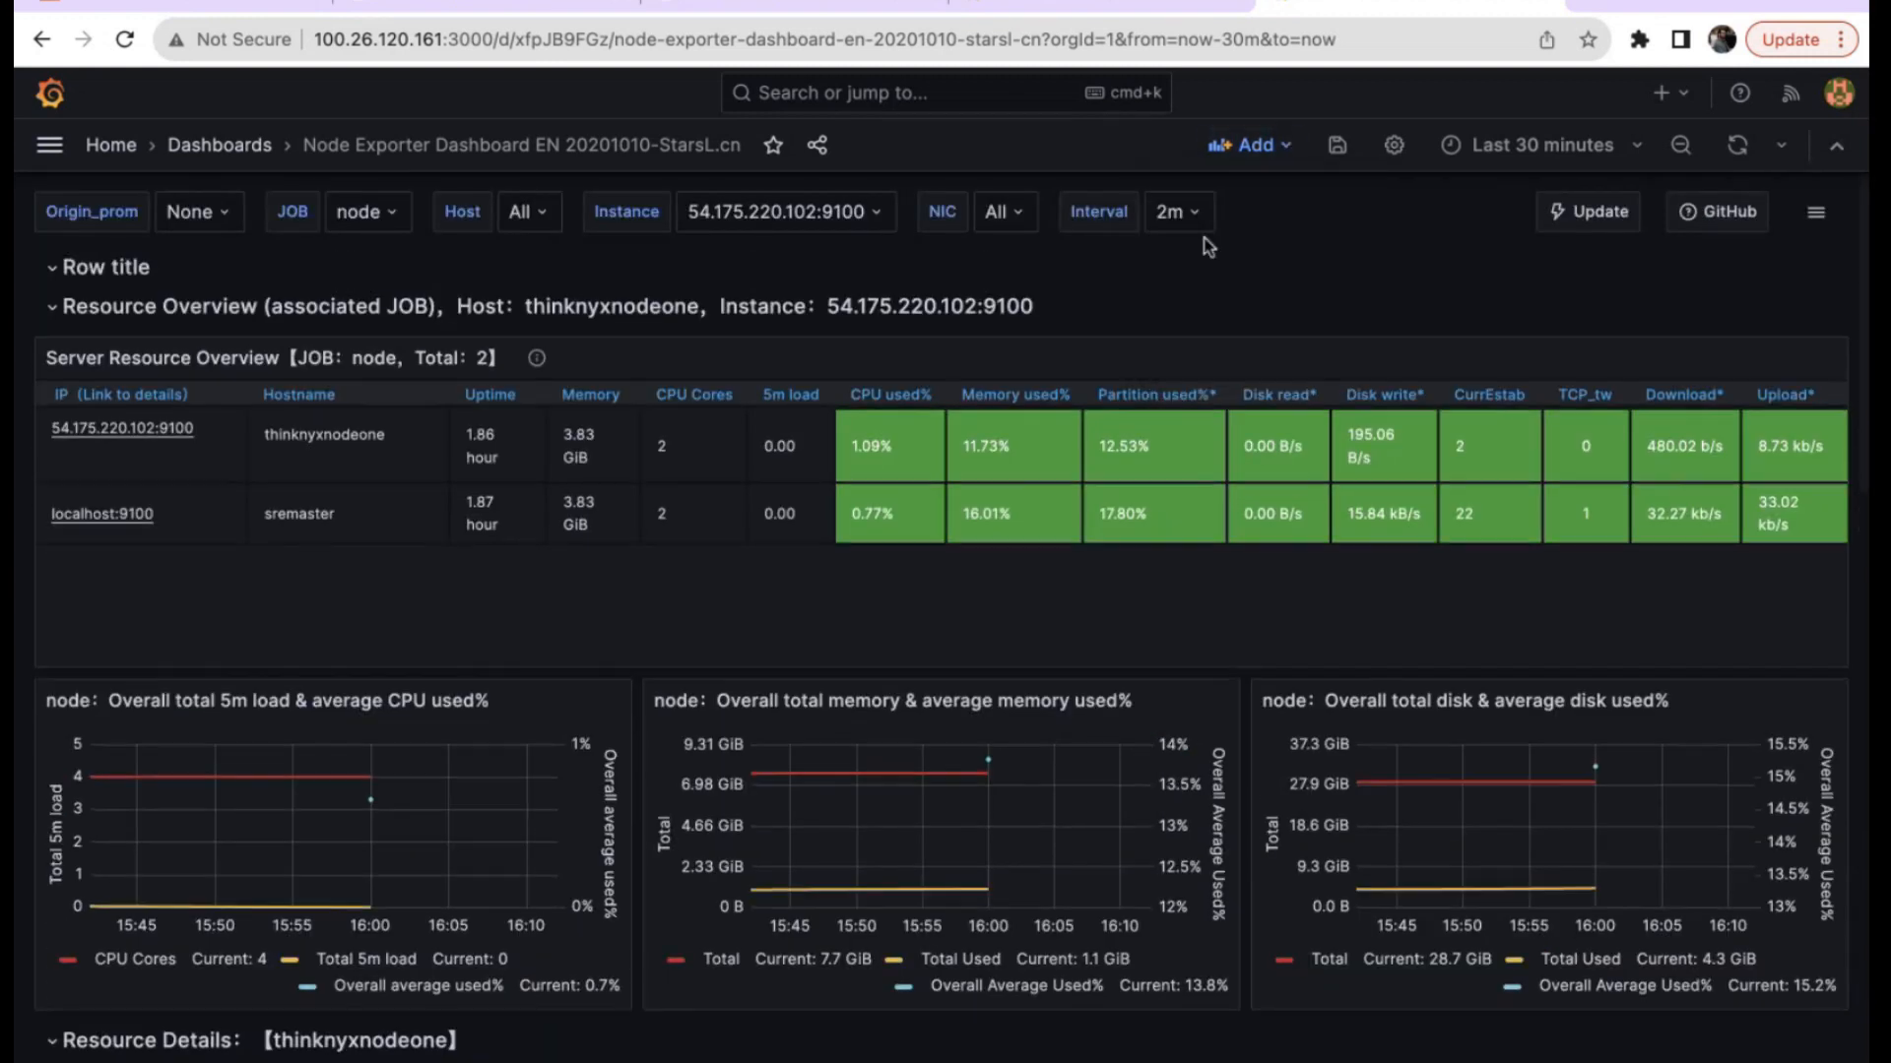
{"action": "mouse_move", "coordinate": [50, 292]}
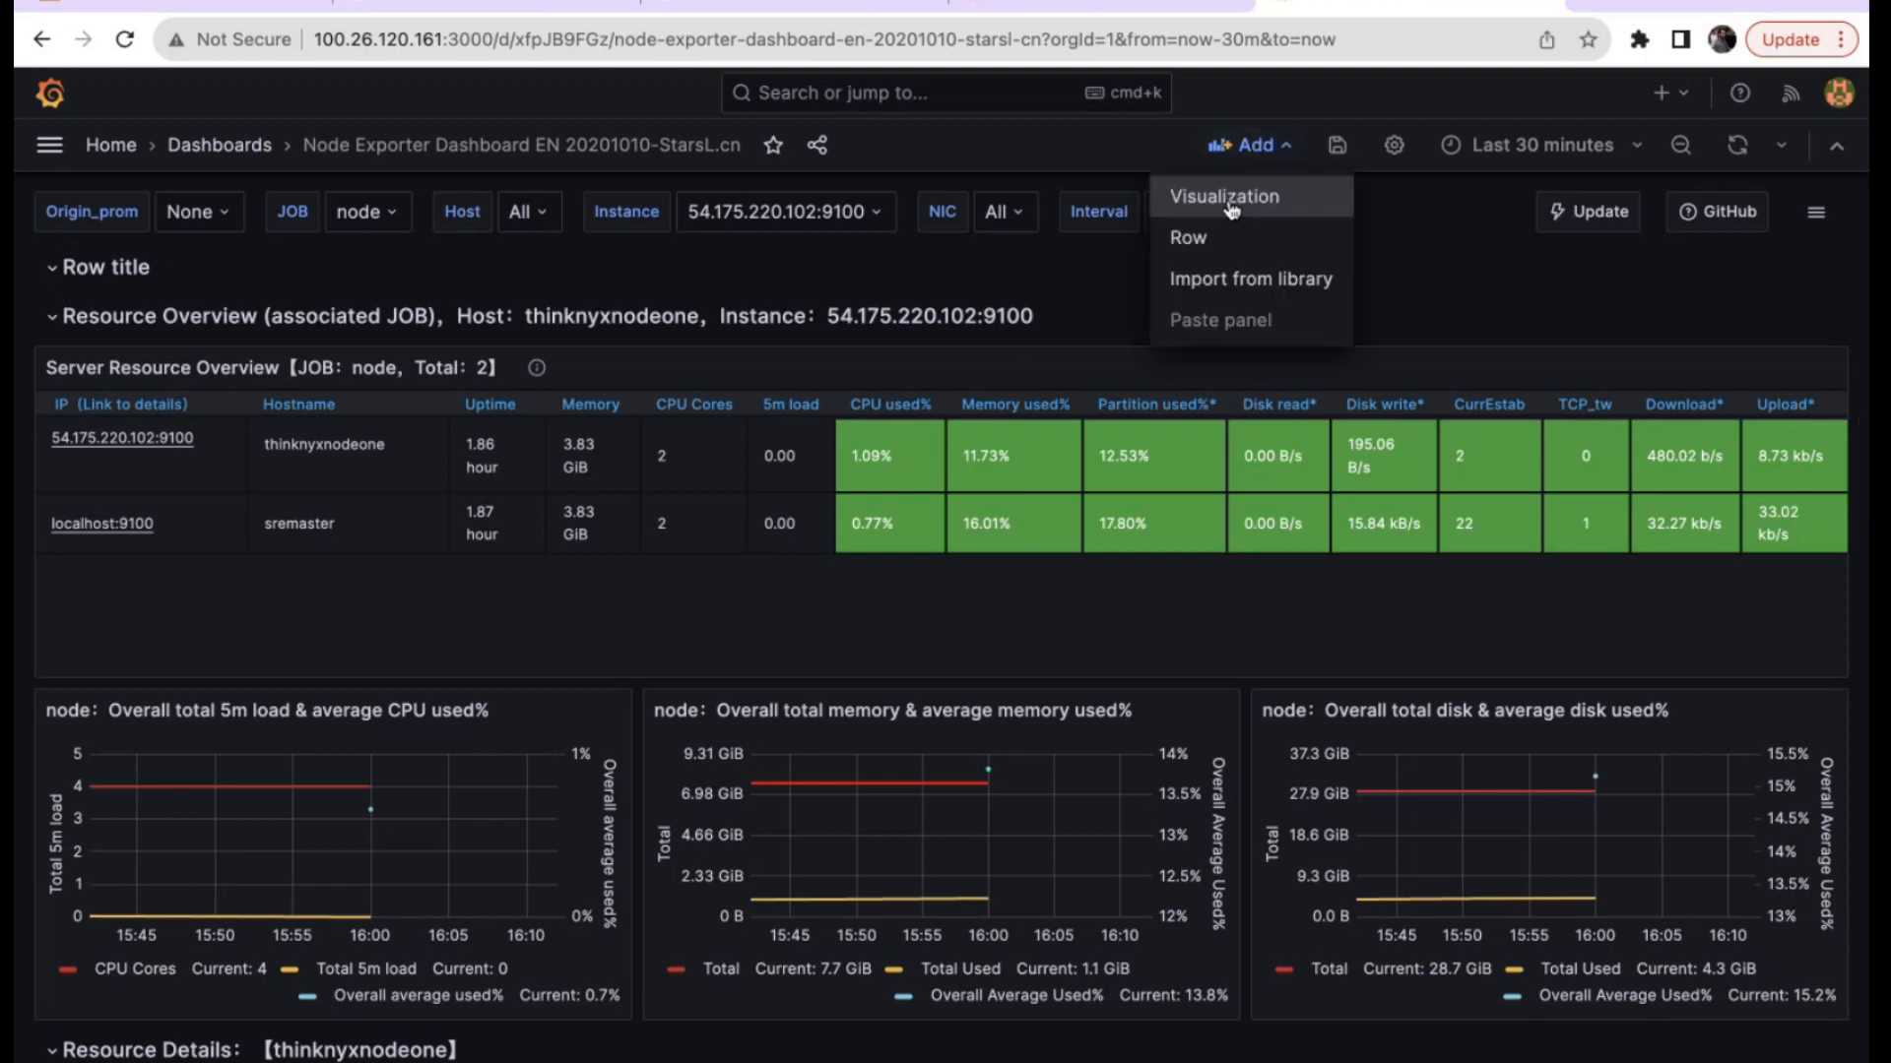
{"action": "left_click", "coordinate": [1264, 147]}
{"action": "left_click", "coordinate": [1227, 196]}
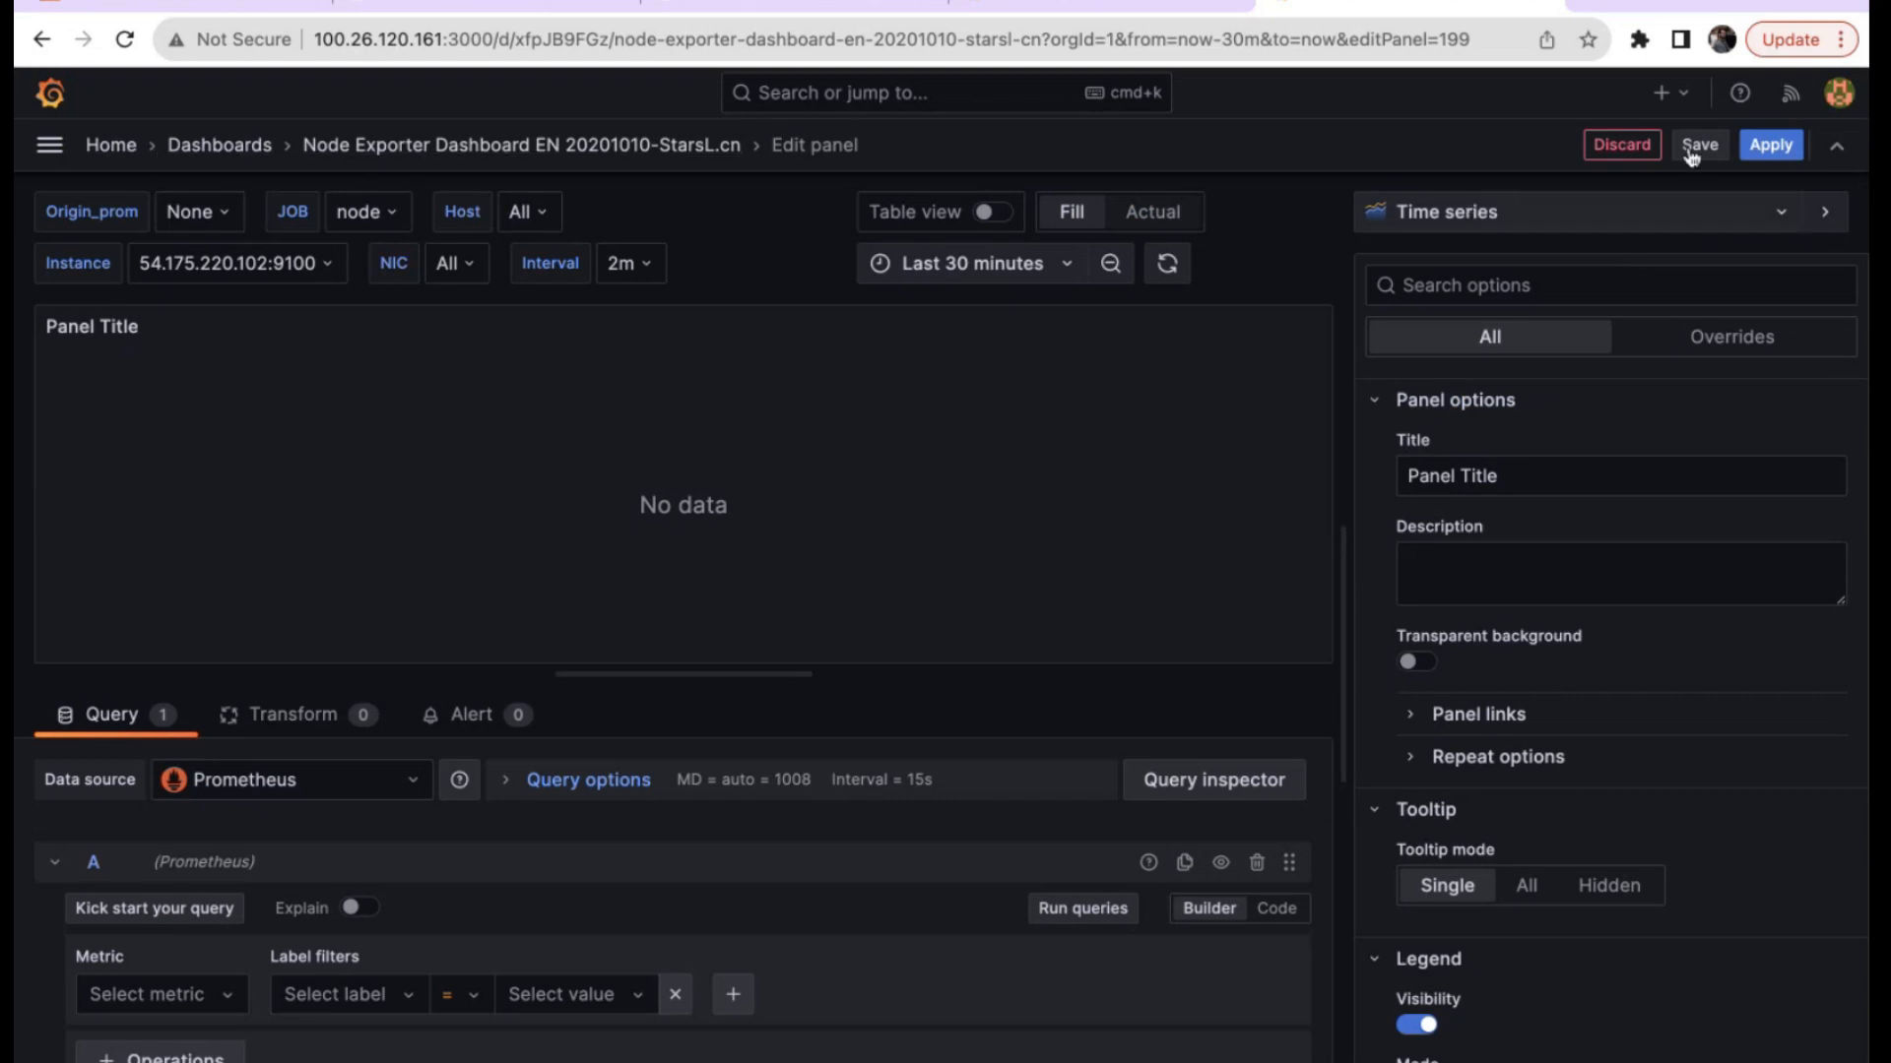
{"action": "left_click", "coordinate": [1624, 145]}
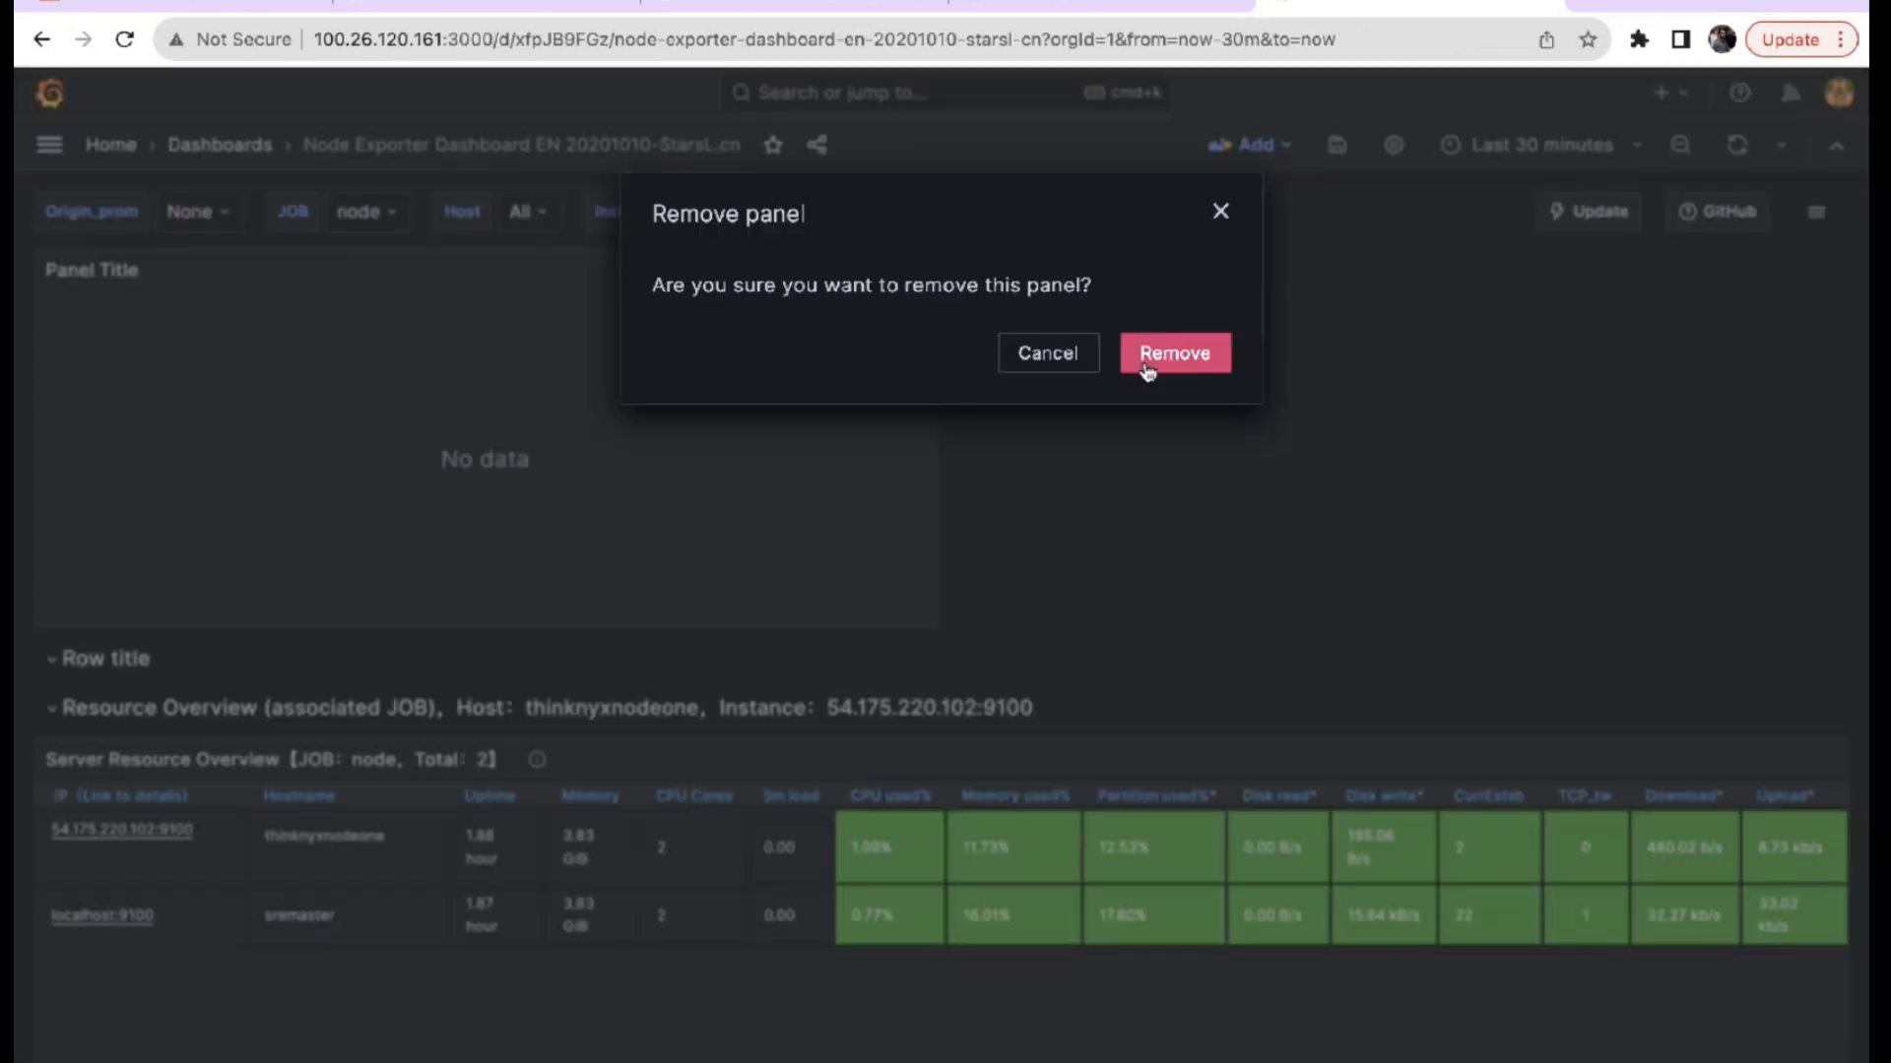
{"action": "left_click", "coordinate": [1145, 365]}
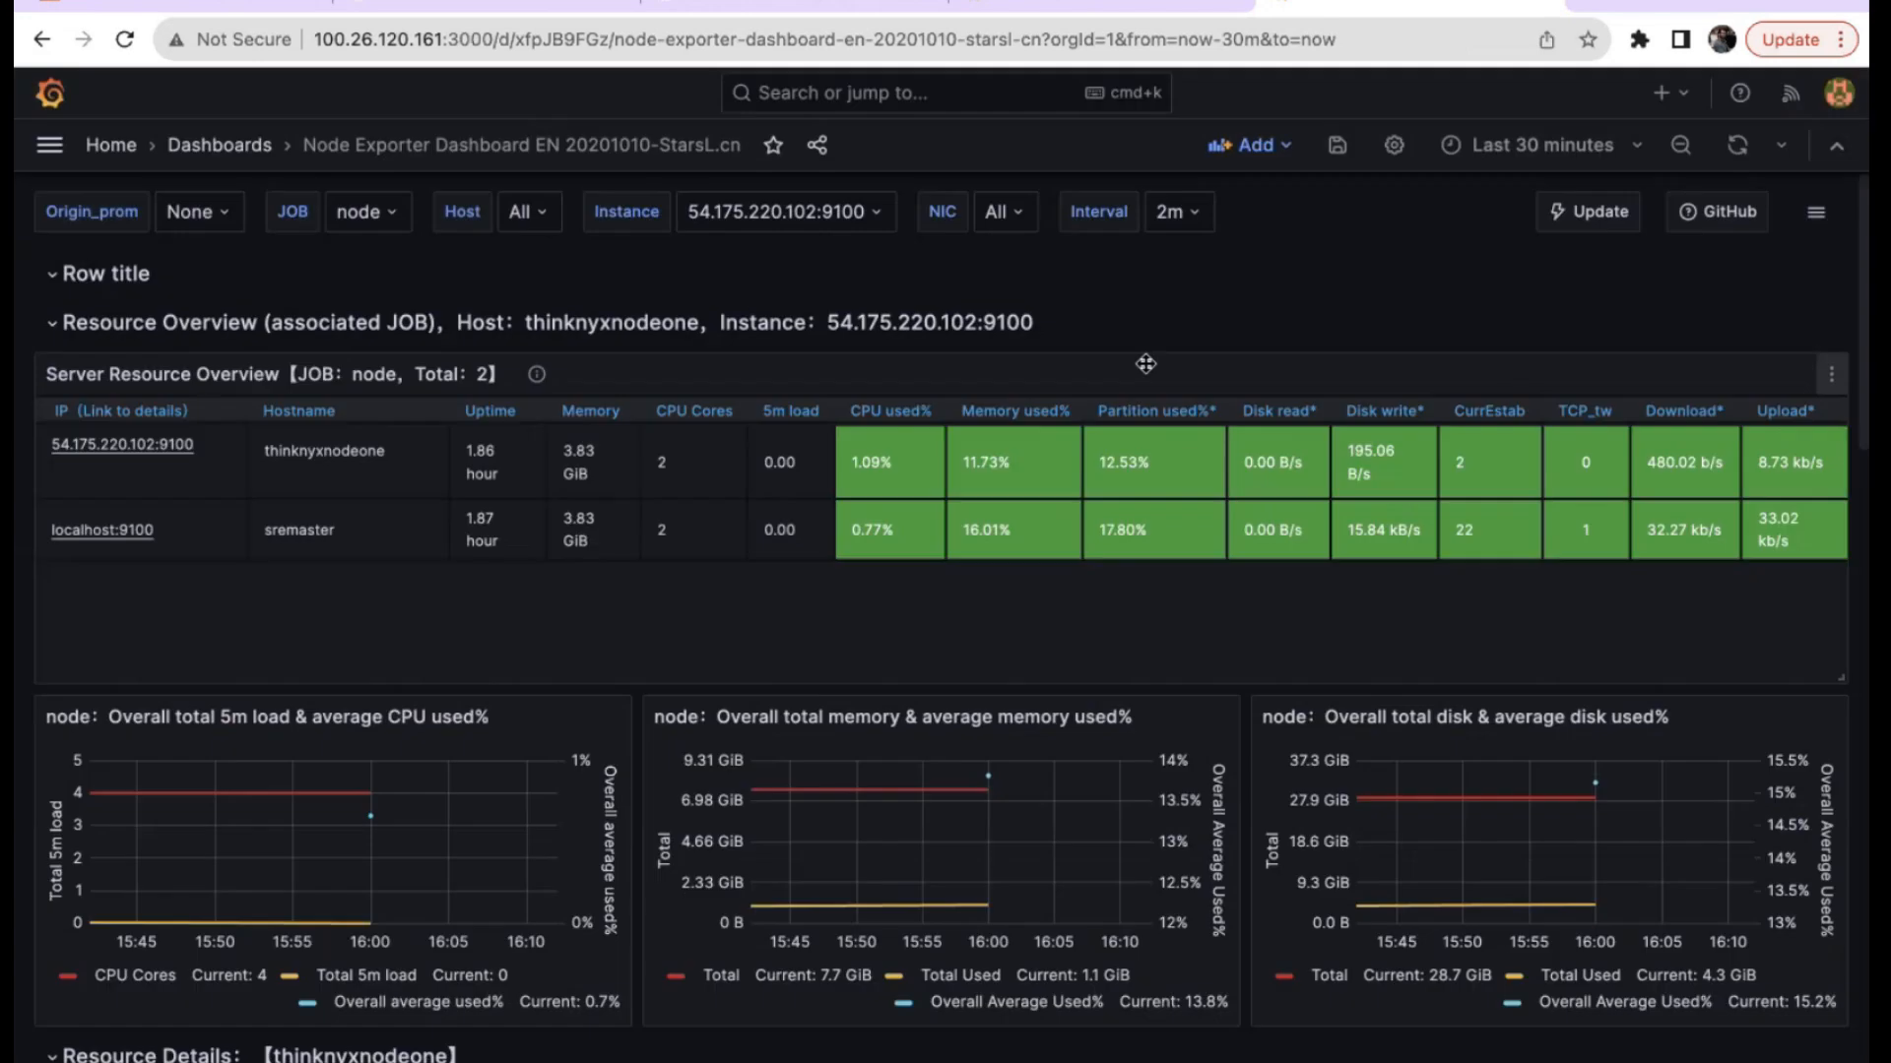
{"action": "left_click", "coordinate": [85, 274]}
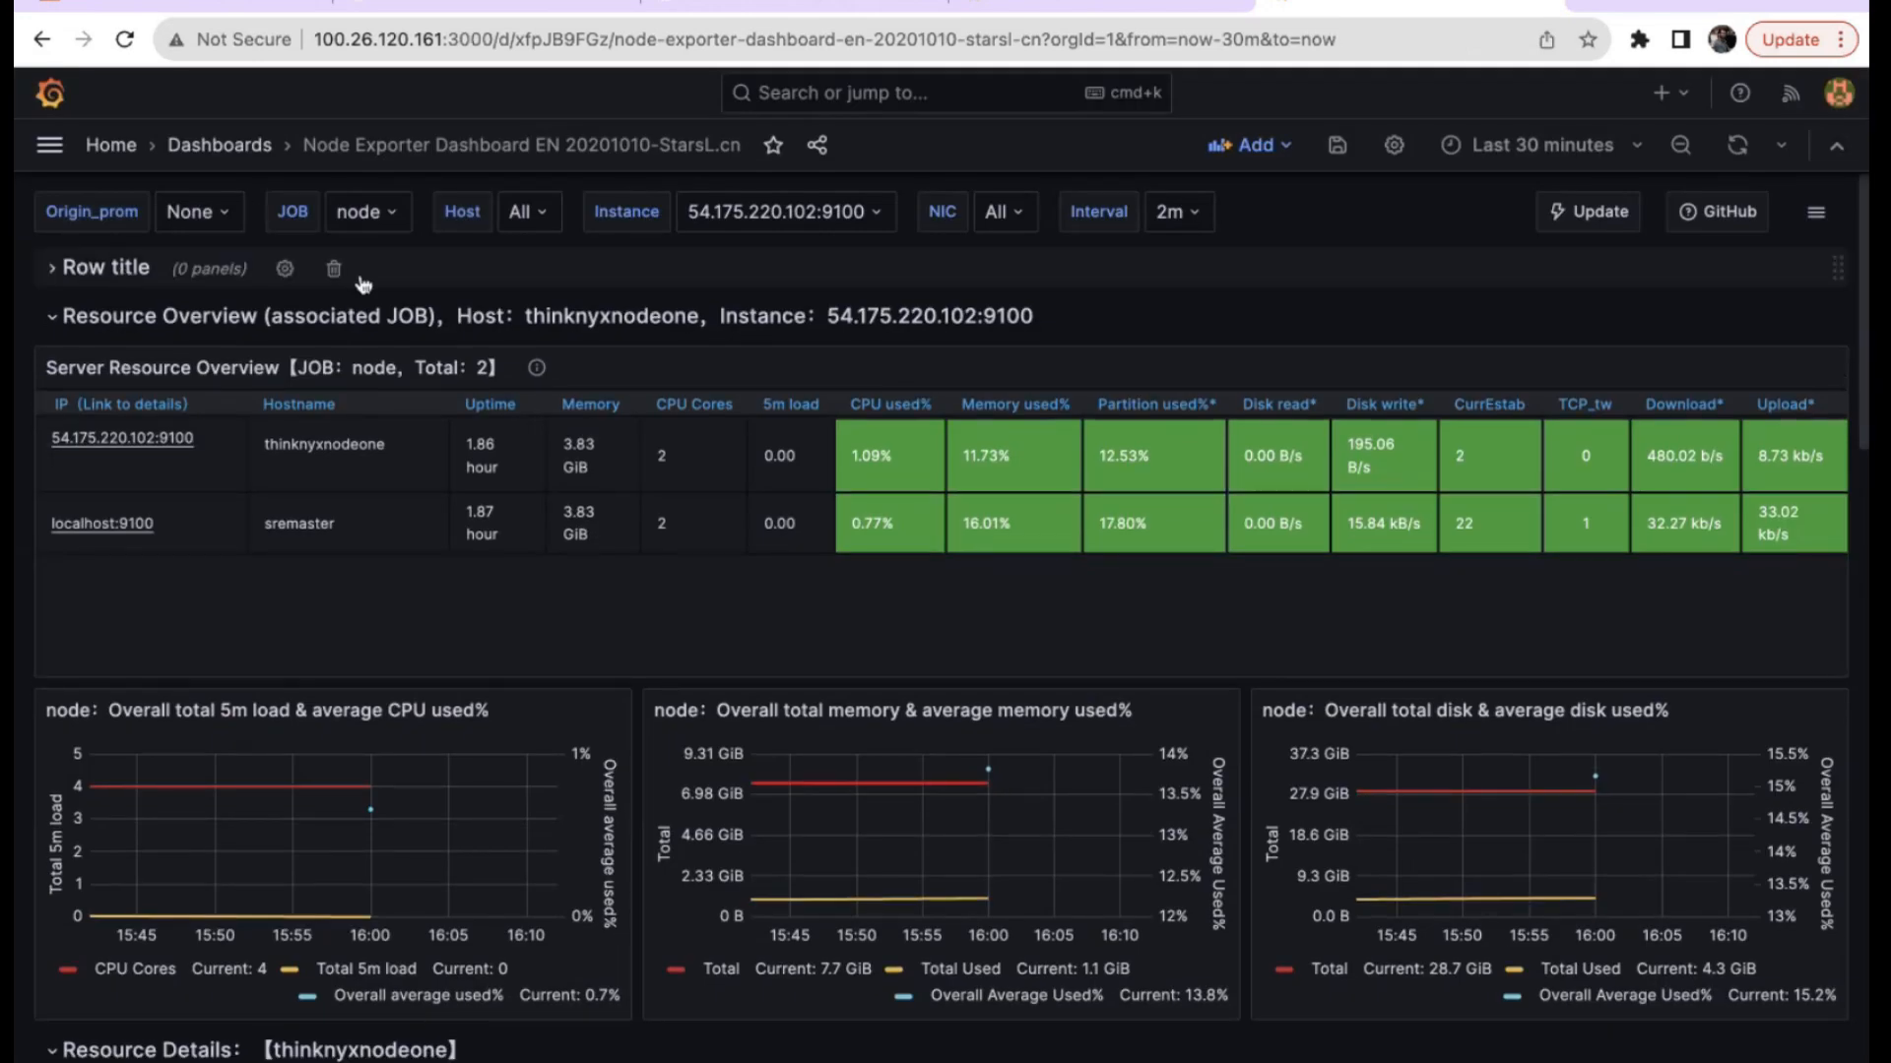
{"action": "left_click", "coordinate": [334, 272]}
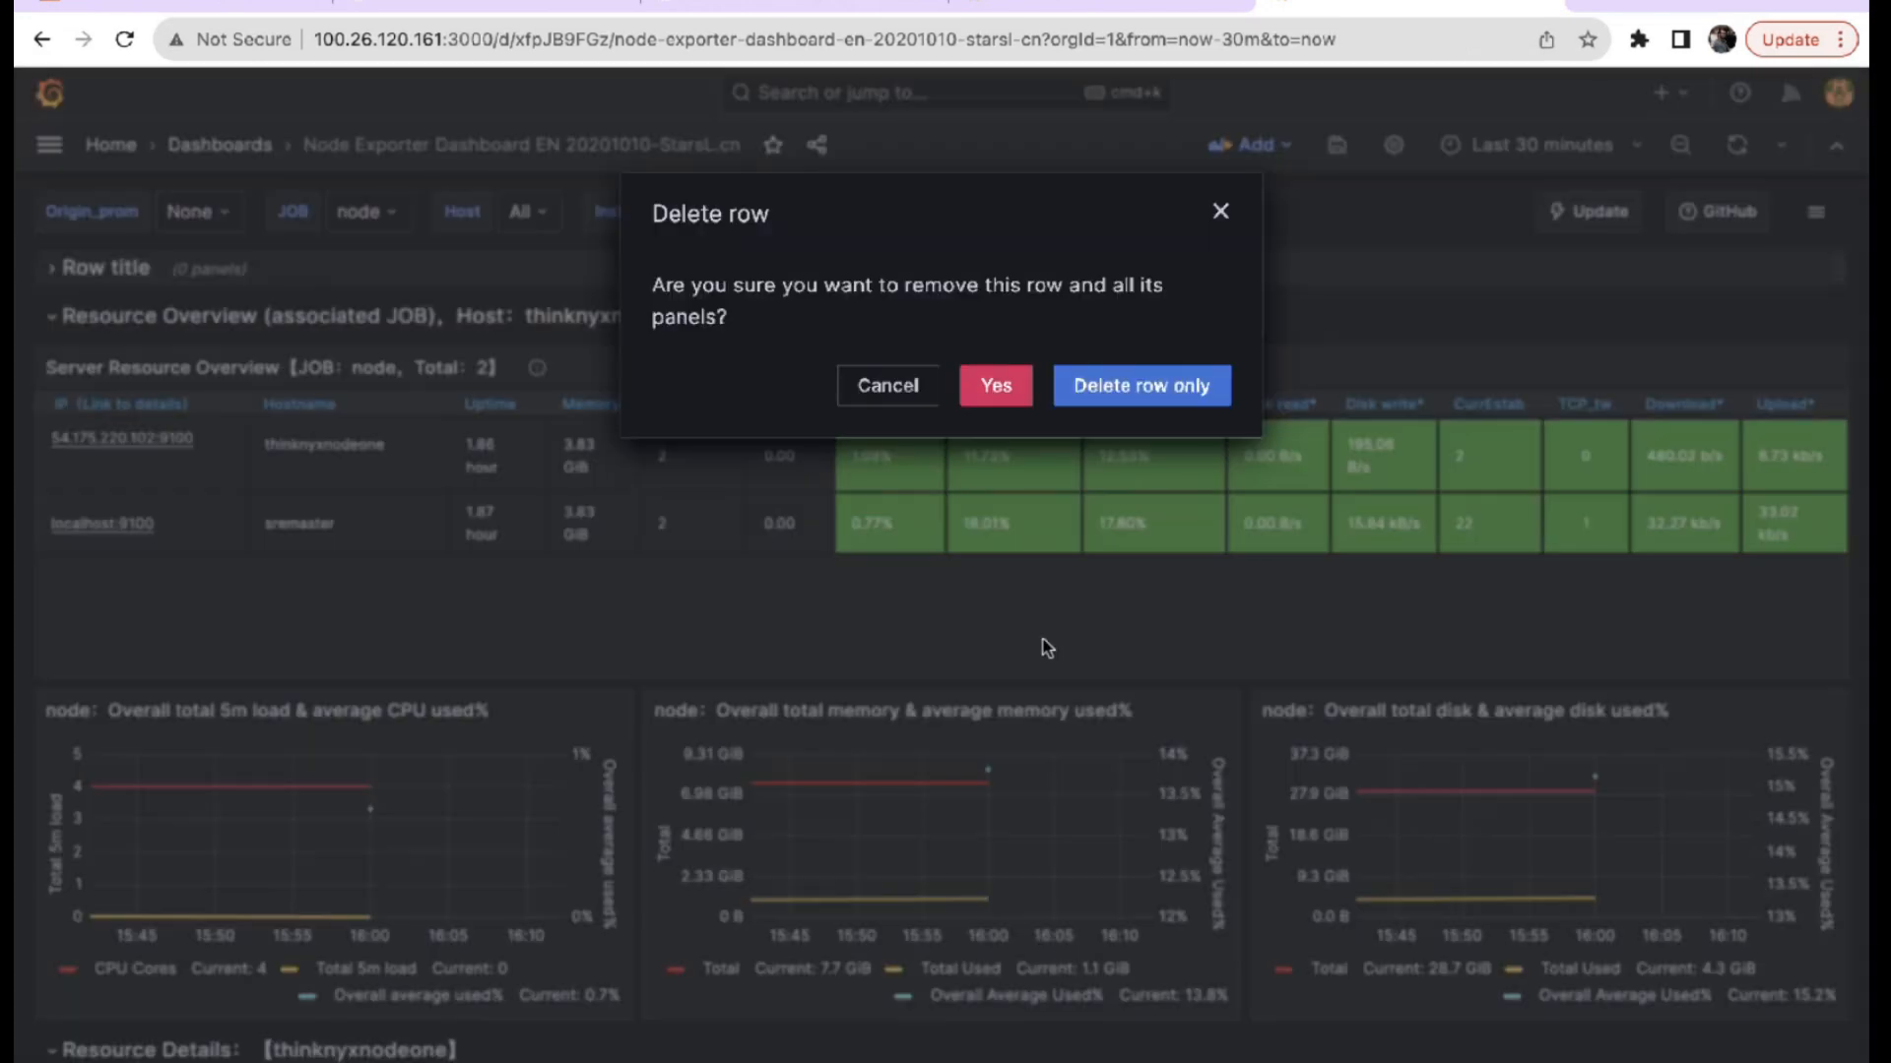
{"action": "left_click", "coordinate": [1149, 392]}
{"action": "left_click", "coordinate": [1831, 319]}
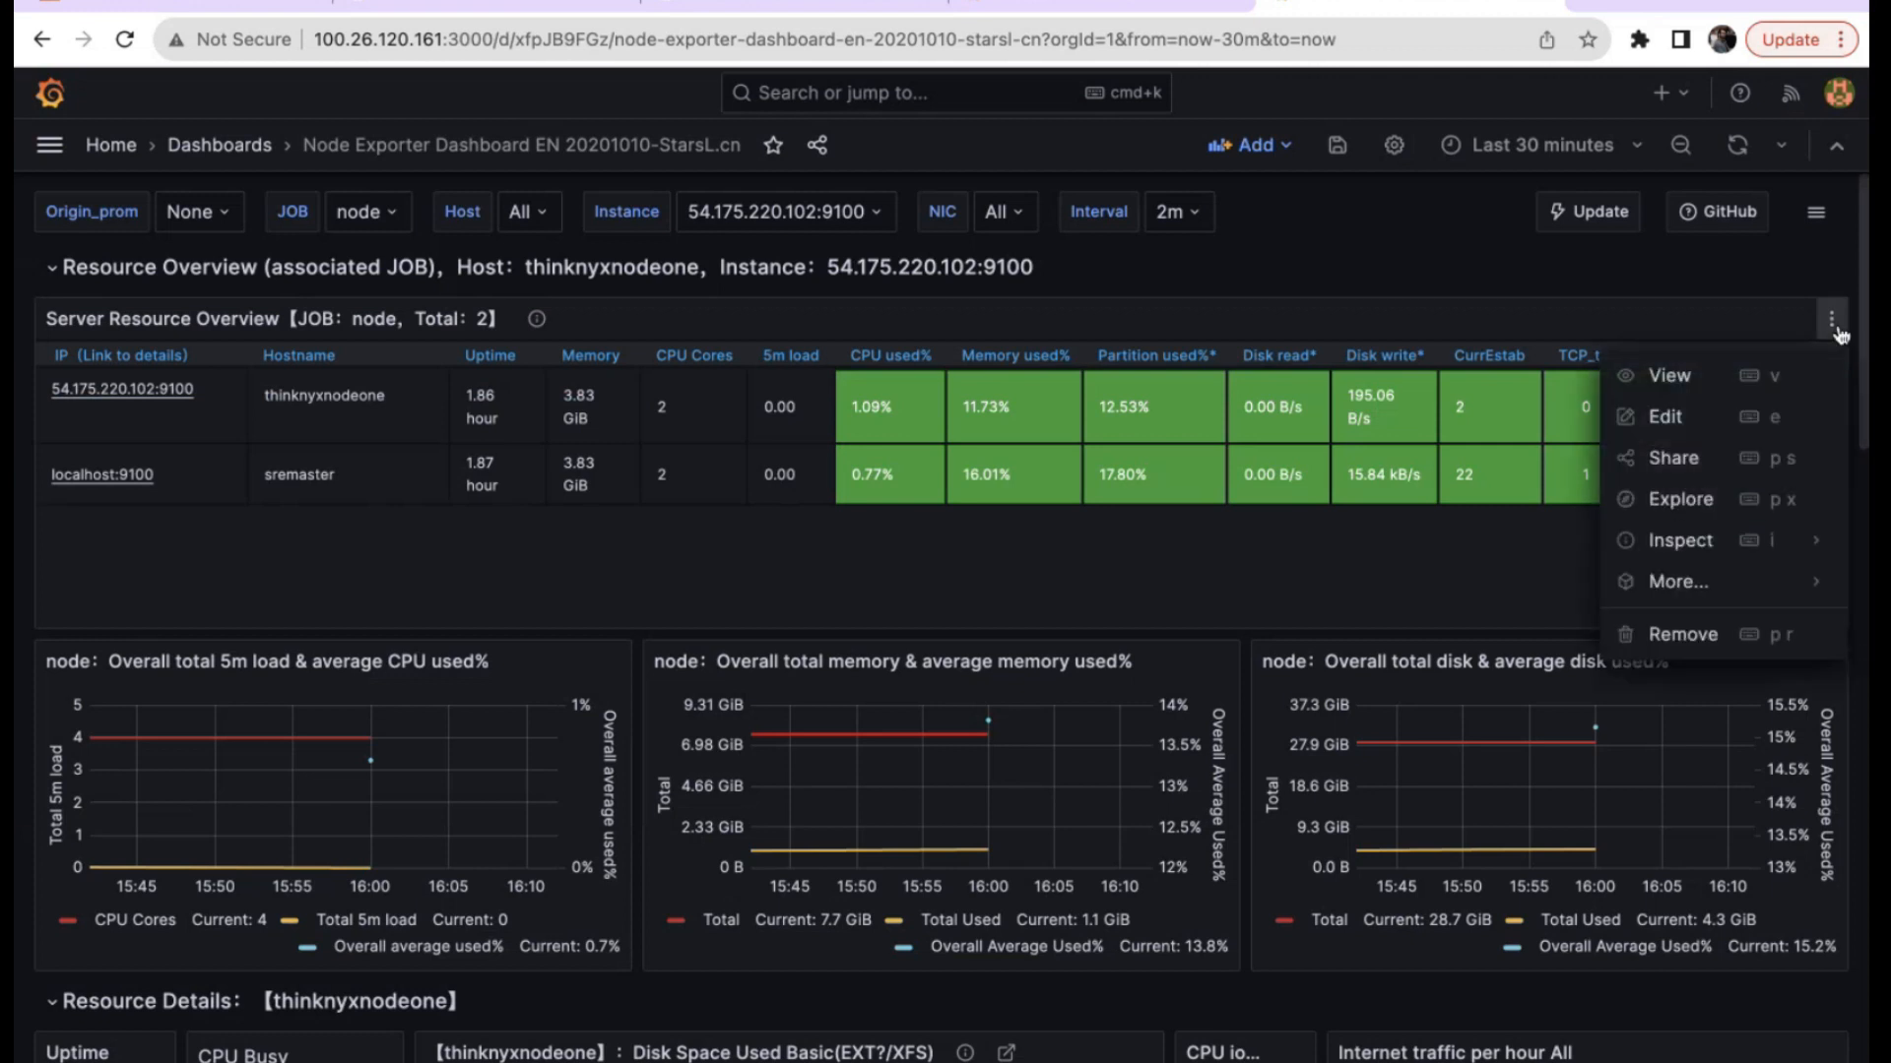
{"action": "mouse_move", "coordinate": [1709, 587]}
{"action": "left_click", "coordinate": [1372, 254]}
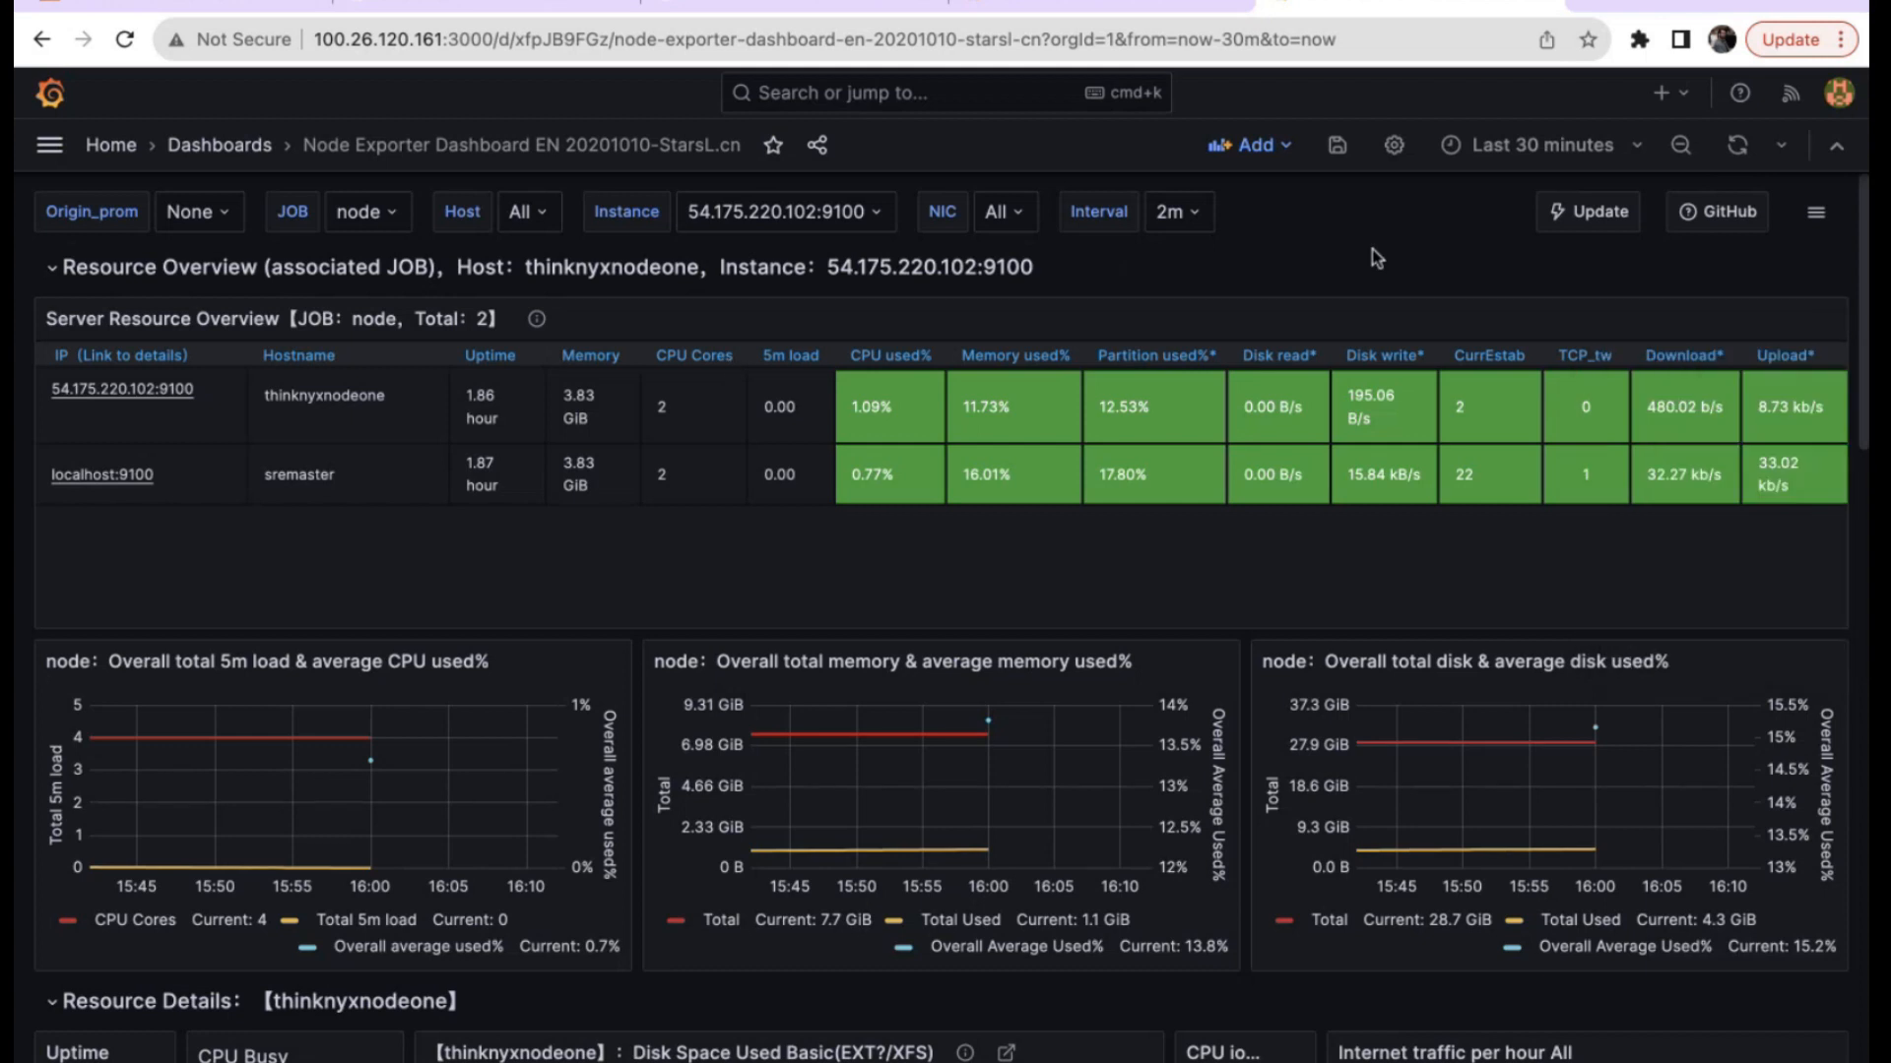